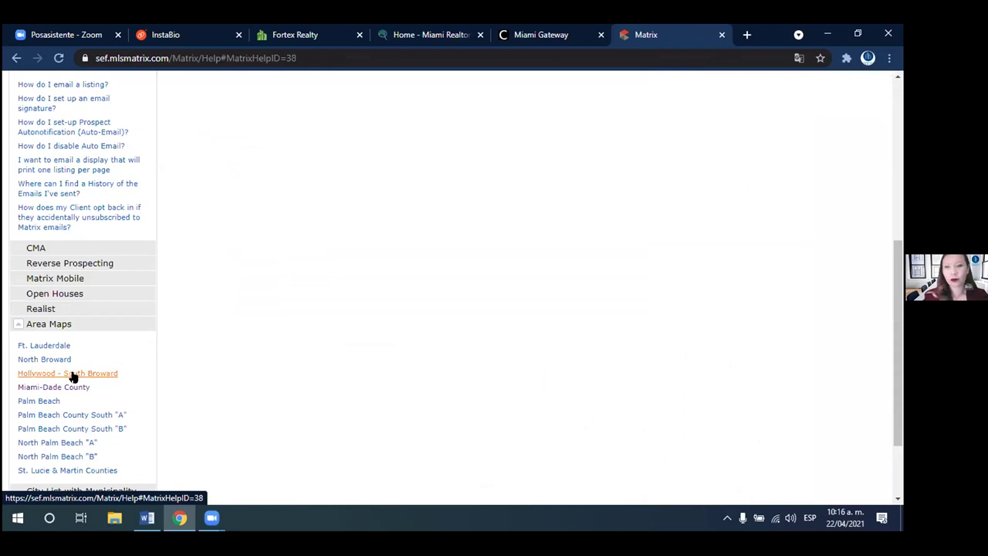
# - Open the Hollywood - South Broward area map help entry, then return to the page top
pyautogui.click(74, 375)
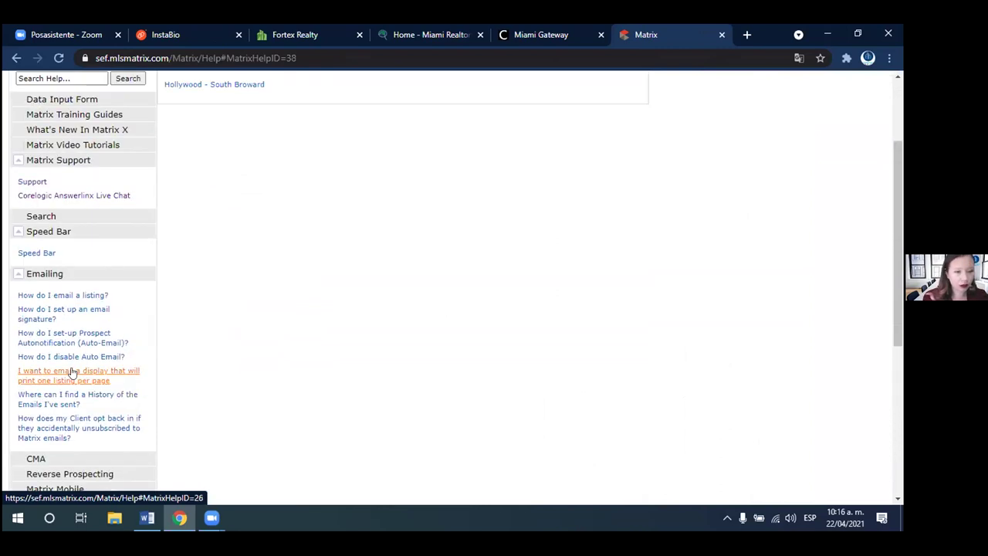
pyautogui.moveTo(898, 262); pyautogui.dragTo(882, 425)
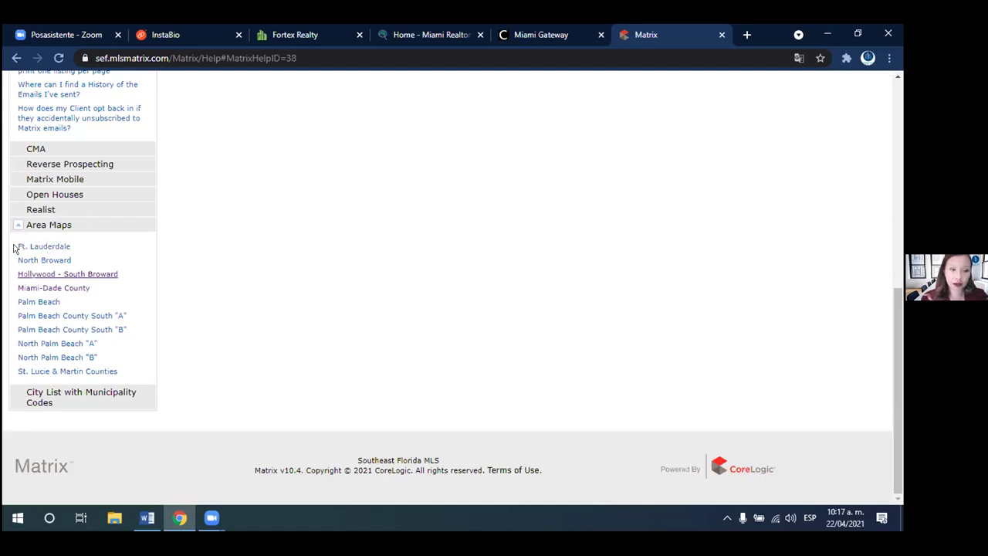
pyautogui.click(66, 276)
pyautogui.moveTo(897, 353); pyautogui.dragTo(899, 125)
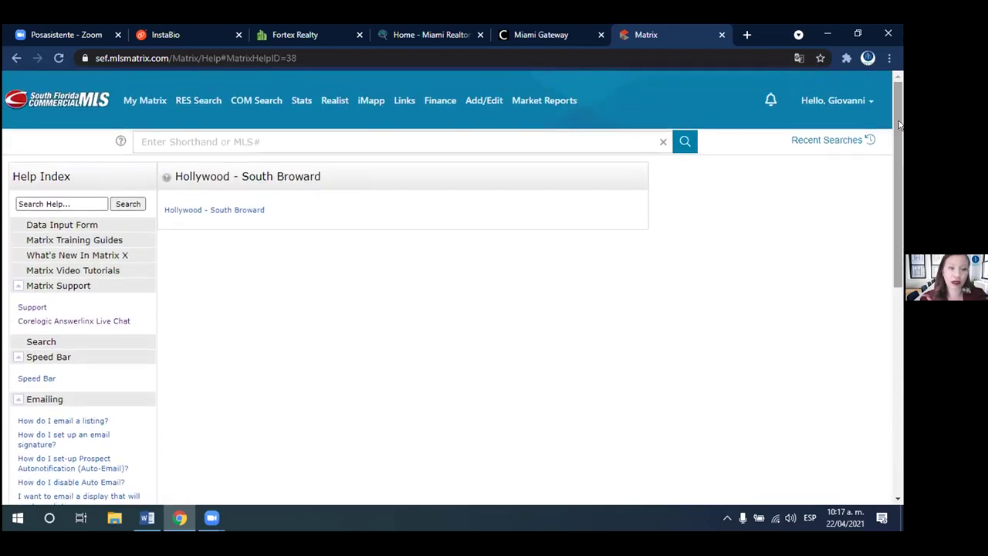
# - Go to the account Settings page from the account name dropdown
pyautogui.click(840, 100)
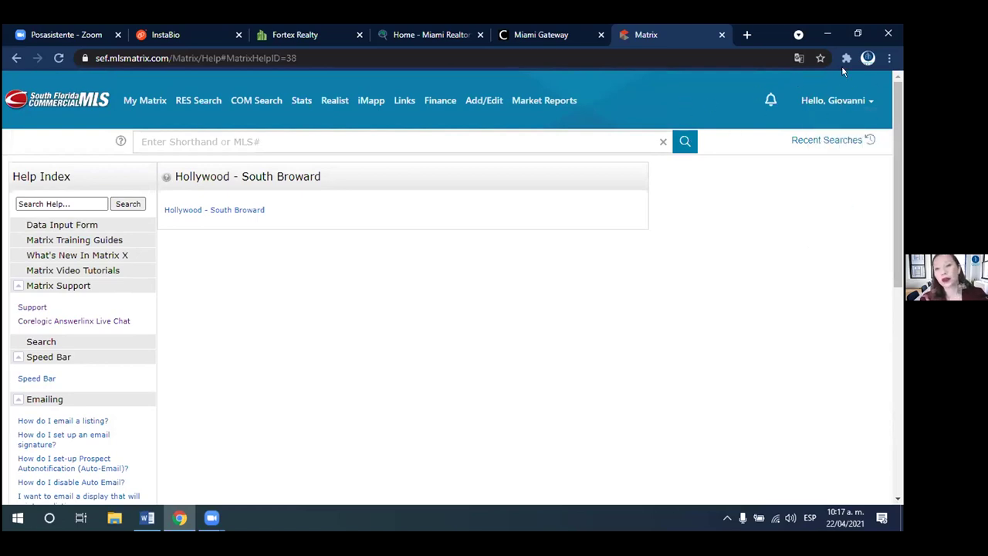
pyautogui.moveTo(829, 98)
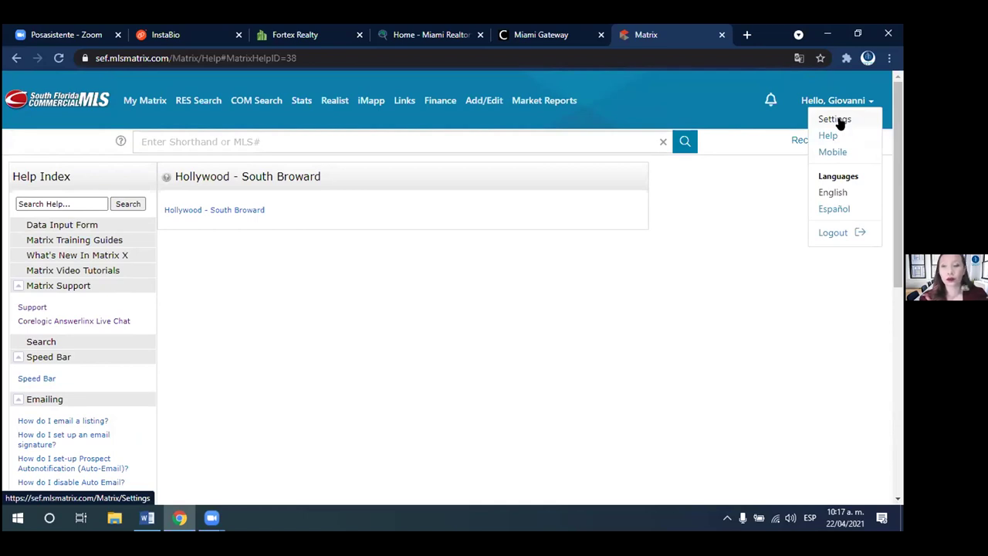
pyautogui.click(835, 119)
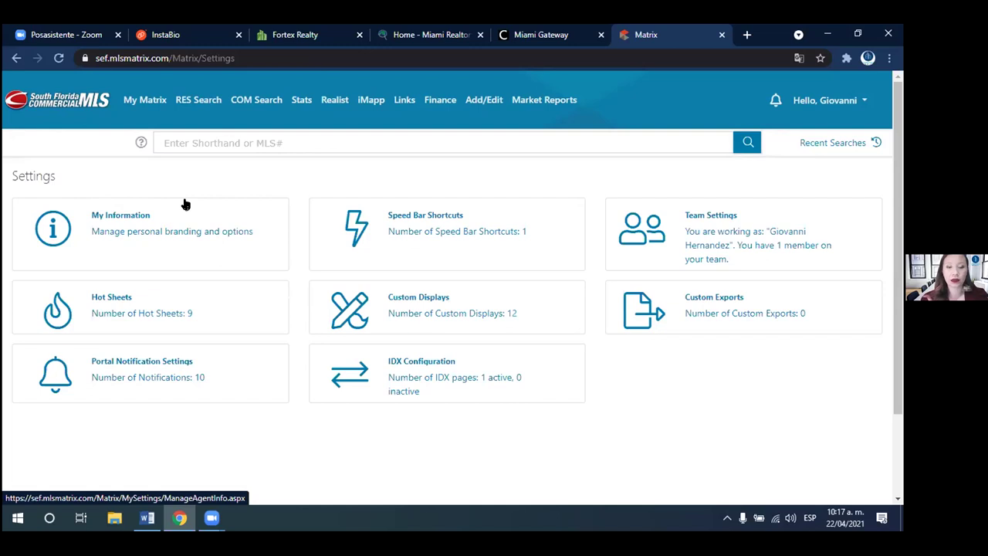
# - Open My Information and toggle First Name Override, finally keeping the roster first name
pyautogui.click(143, 223)
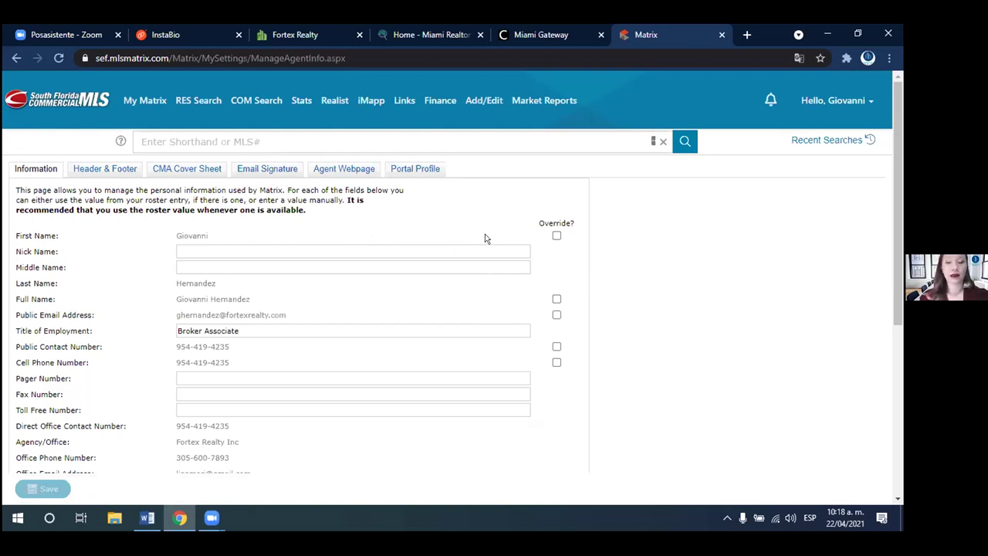
pyautogui.click(556, 237)
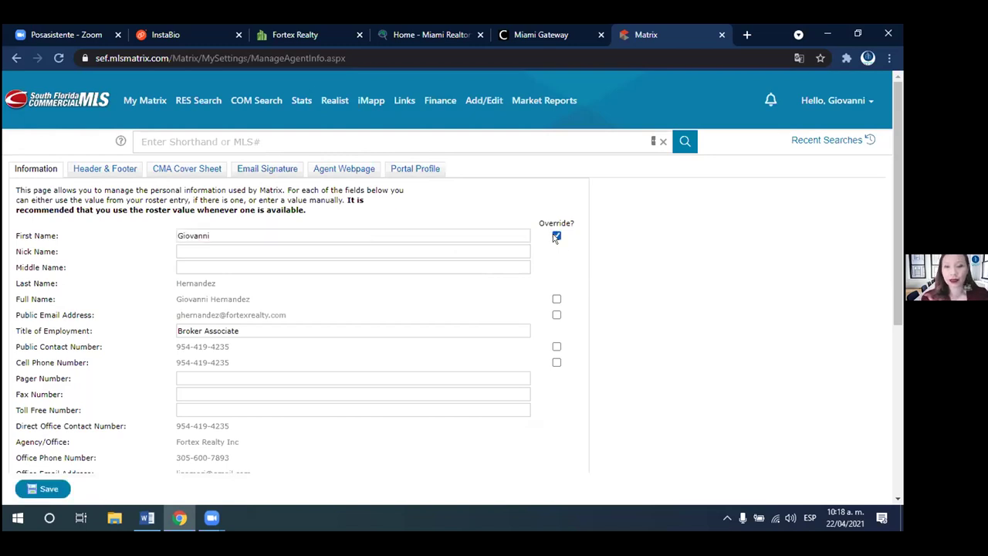
pyautogui.click(557, 236)
pyautogui.click(556, 236)
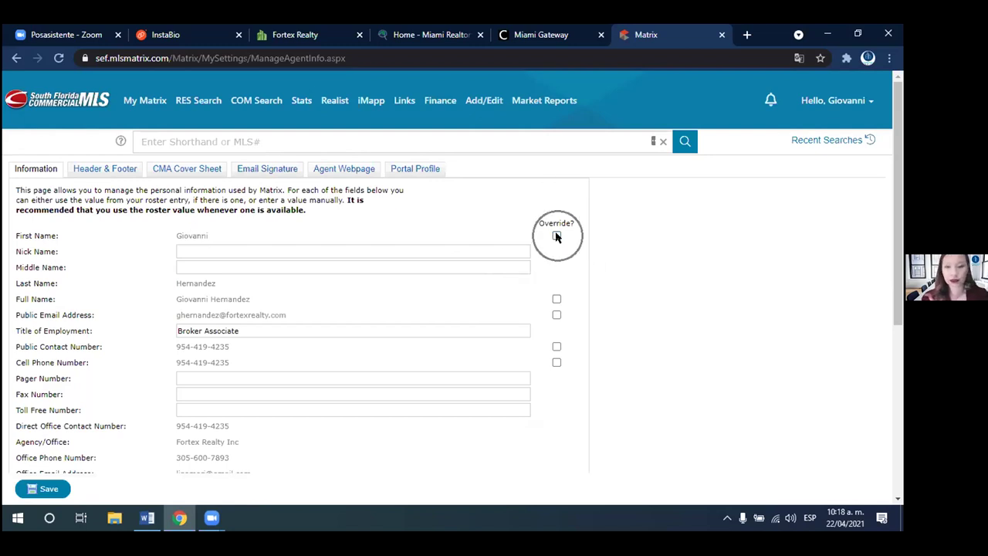
pyautogui.click(556, 236)
pyautogui.click(556, 236)
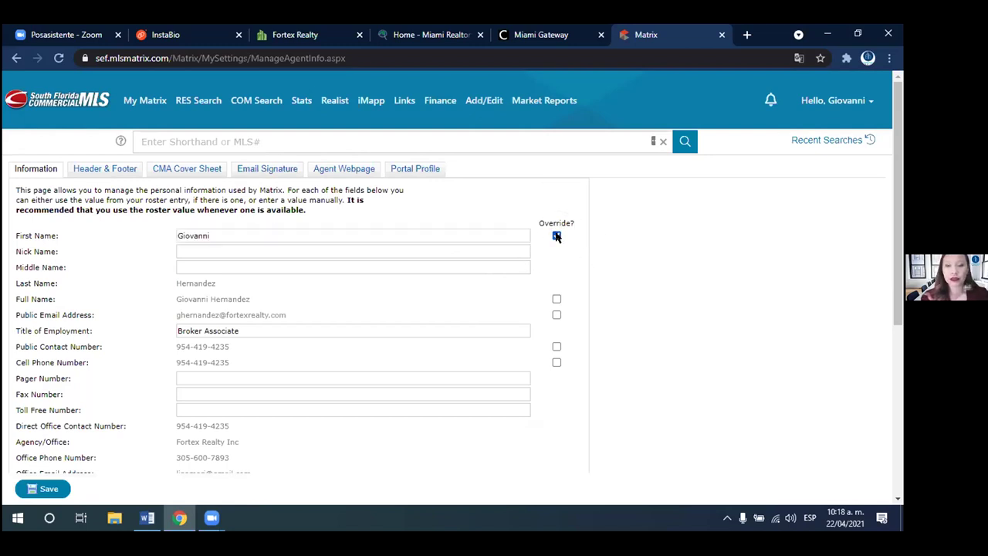
pyautogui.click(309, 232)
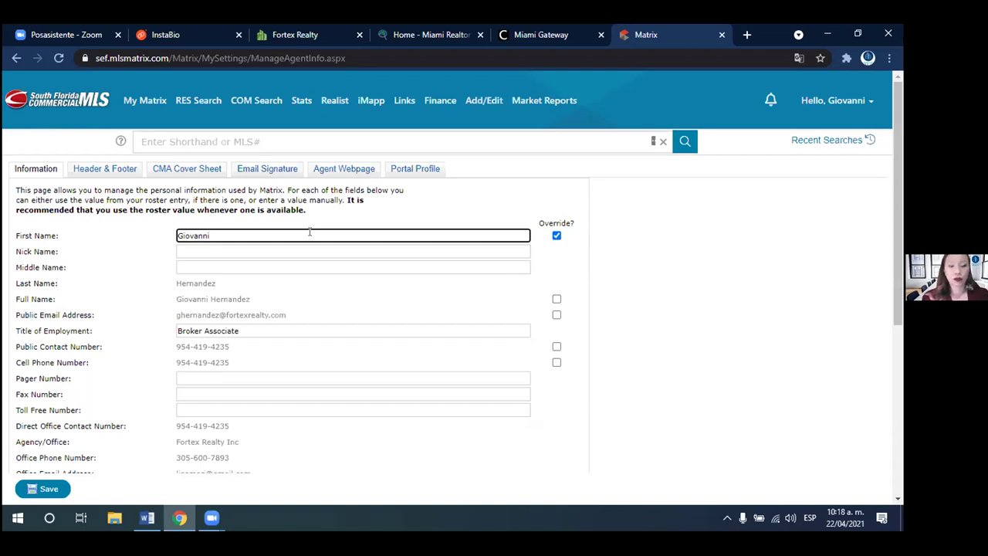
pyautogui.click(556, 236)
pyautogui.click(557, 236)
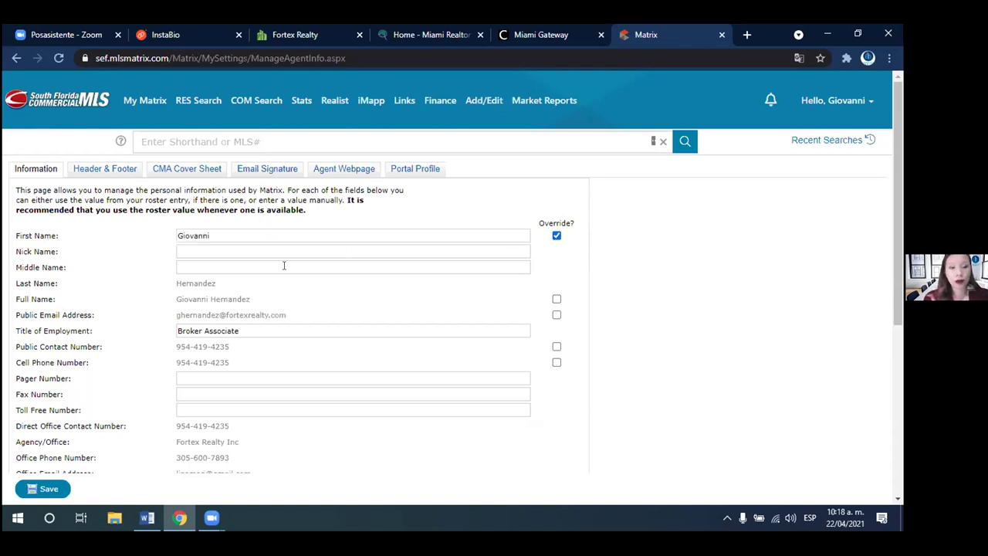
pyautogui.click(557, 235)
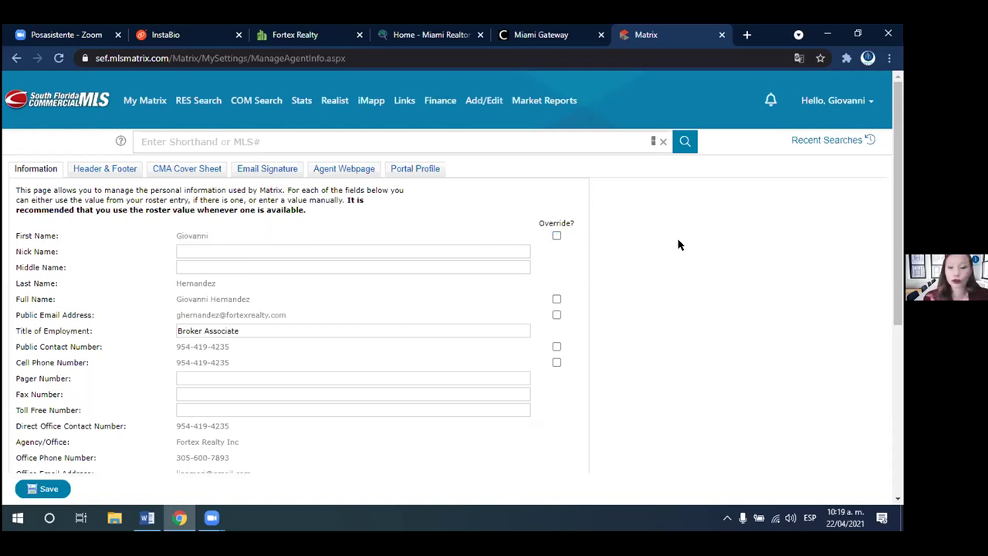
pyautogui.scroll(-1, 897, 216)
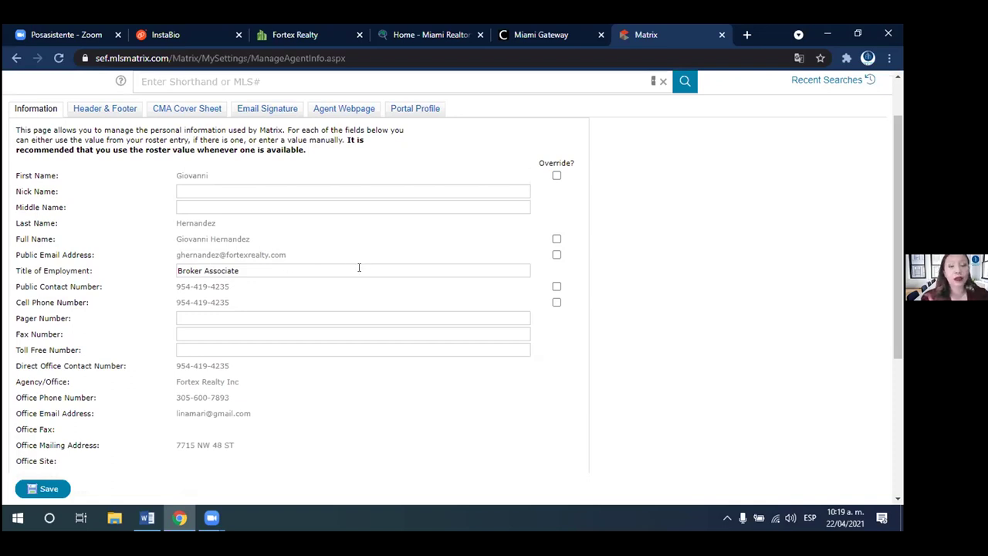
pyautogui.click(556, 238)
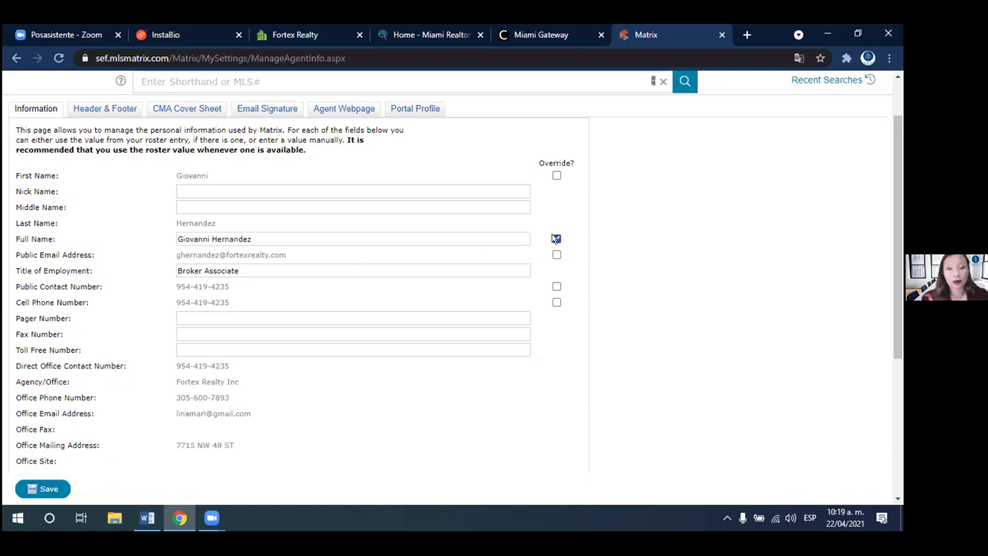
pyautogui.click(276, 239)
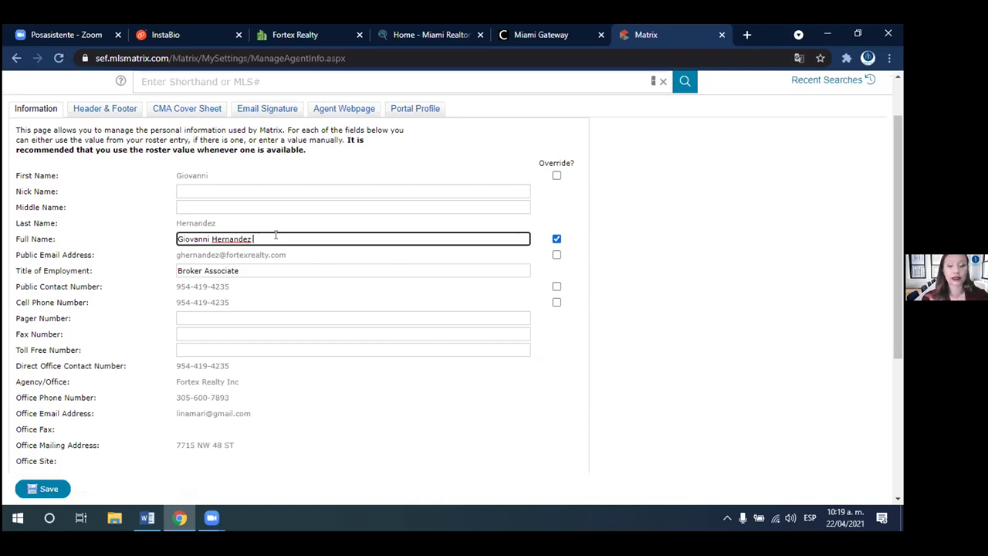
pyautogui.write('PA')
pyautogui.press('BackSpace')
pyautogui.press('BackSpace')
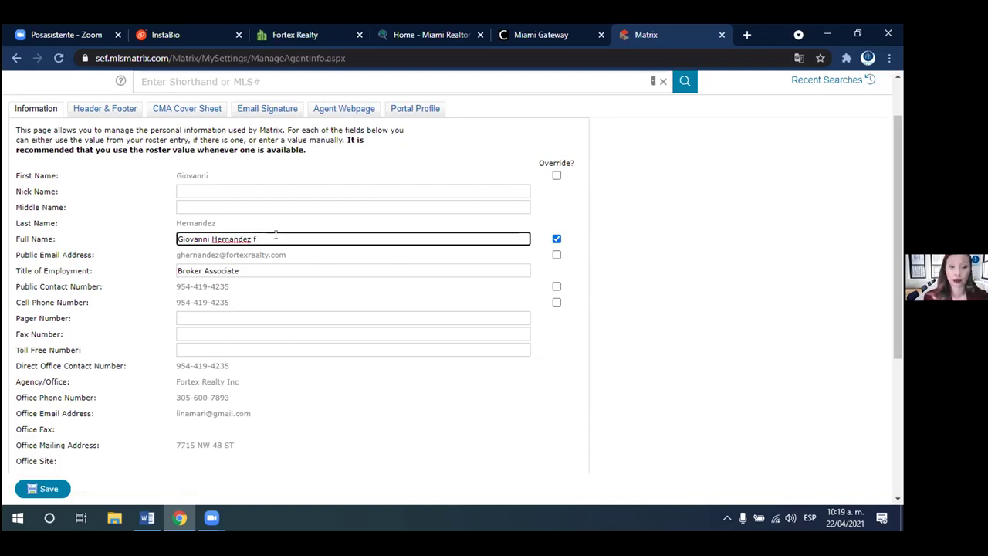
pyautogui.click(555, 238)
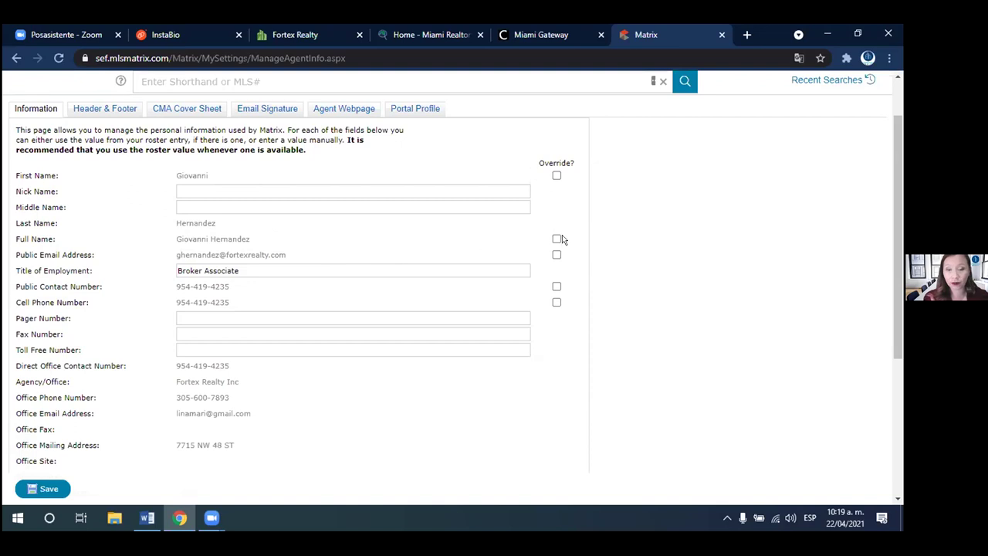
pyautogui.click(555, 239)
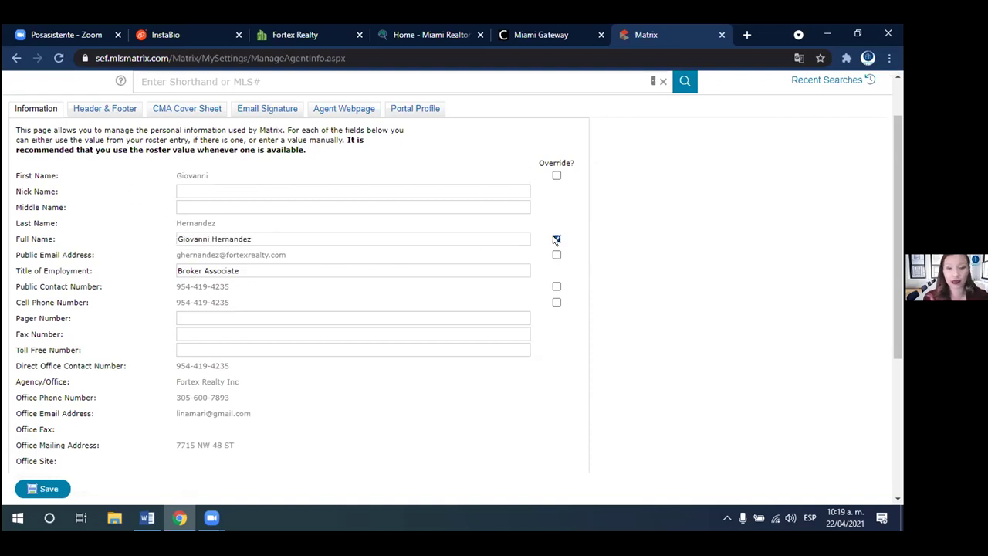
pyautogui.click(556, 239)
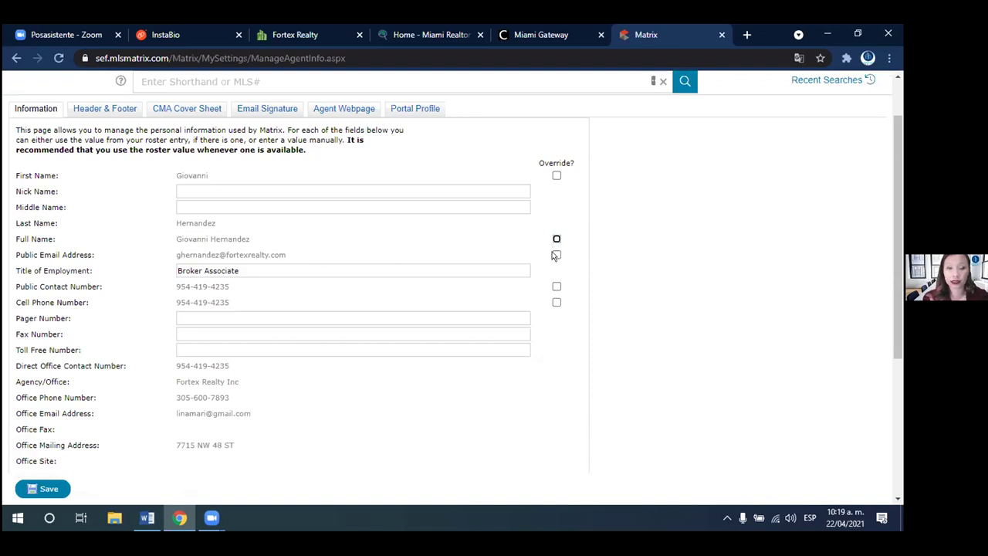
pyautogui.click(347, 290)
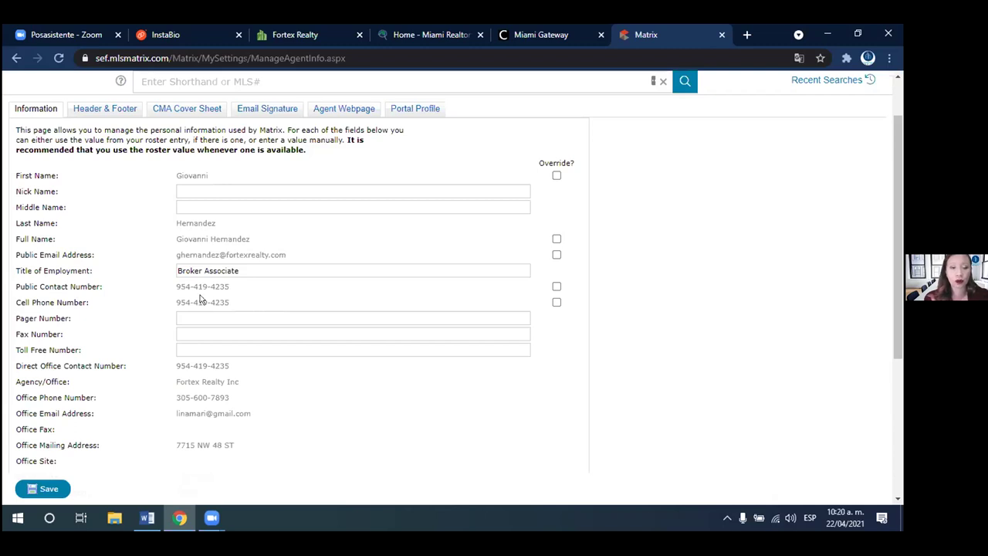
pyautogui.click(556, 301)
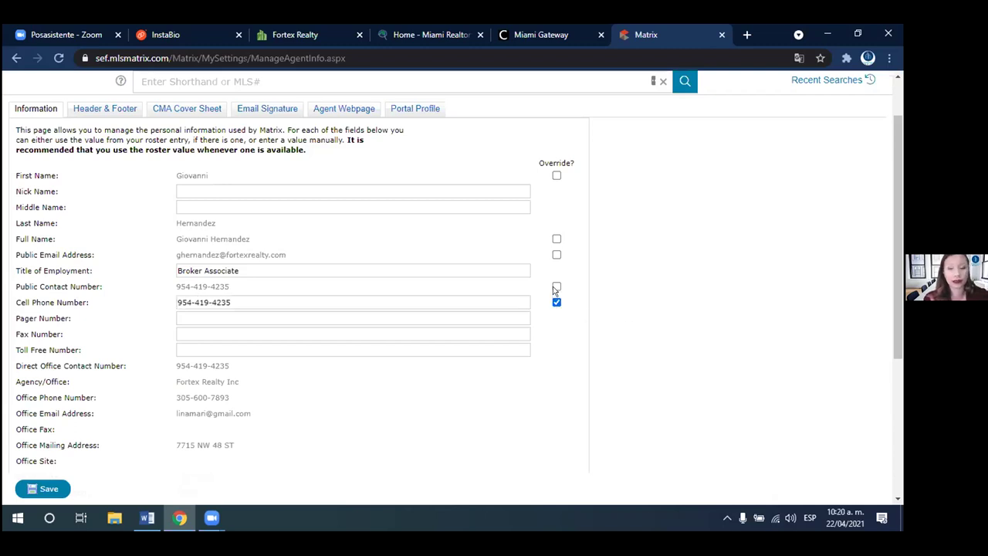
pyautogui.click(555, 287)
pyautogui.click(555, 287)
pyautogui.click(555, 302)
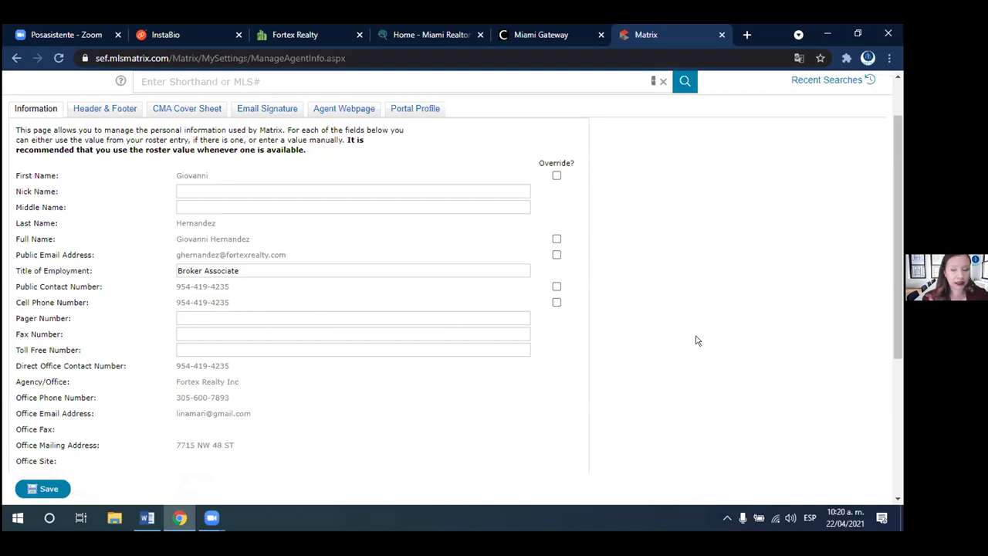
# - Scroll to the end of My Information and put the cursor in the Tag Line (Slogan) field
pyautogui.moveTo(895, 245); pyautogui.dragTo(889, 327)
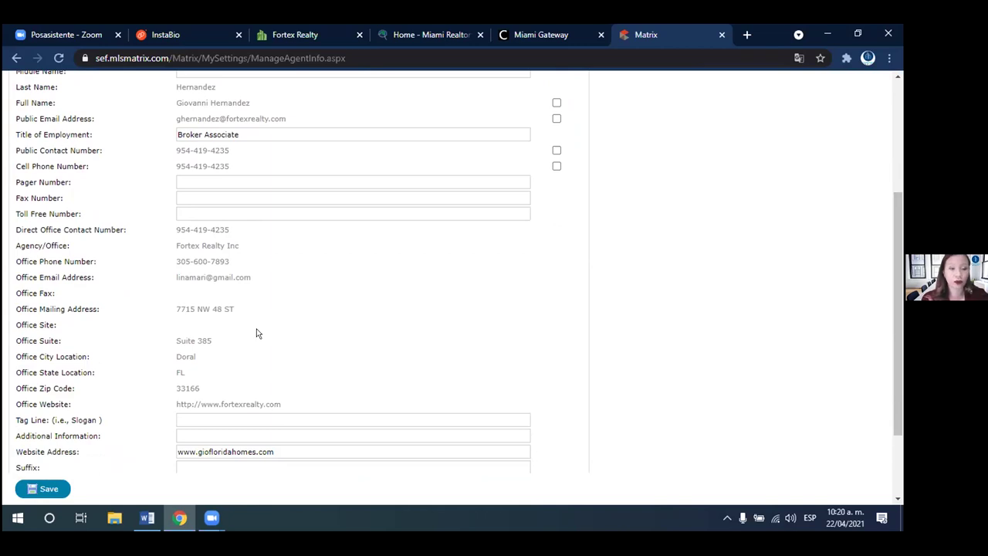
pyautogui.scroll(-2, 257, 334)
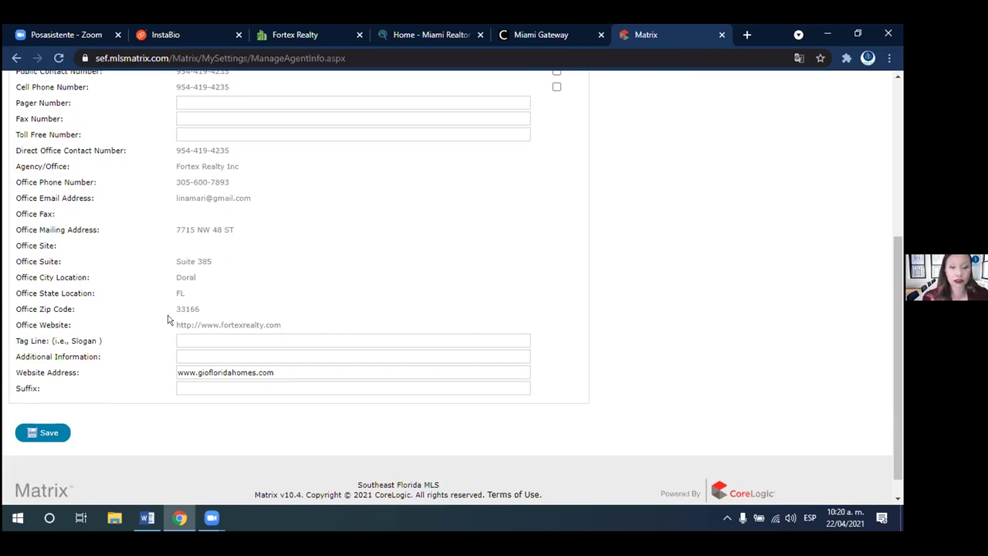
pyautogui.click(209, 340)
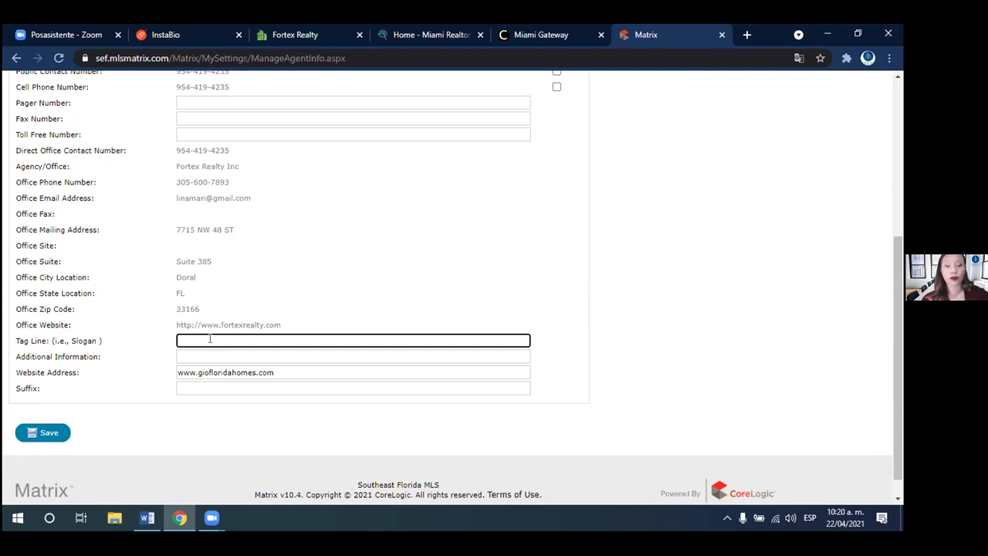
# - Enter the tag line 'Vamos a vivir ti sueño' and copy the Fortex Realty website address
pyautogui.write('V')
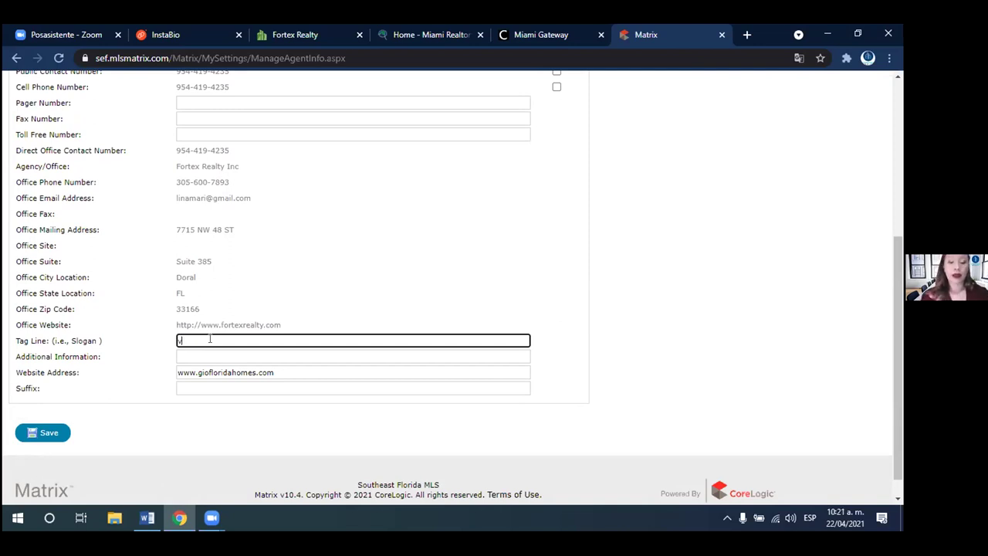
pyautogui.write('amo')
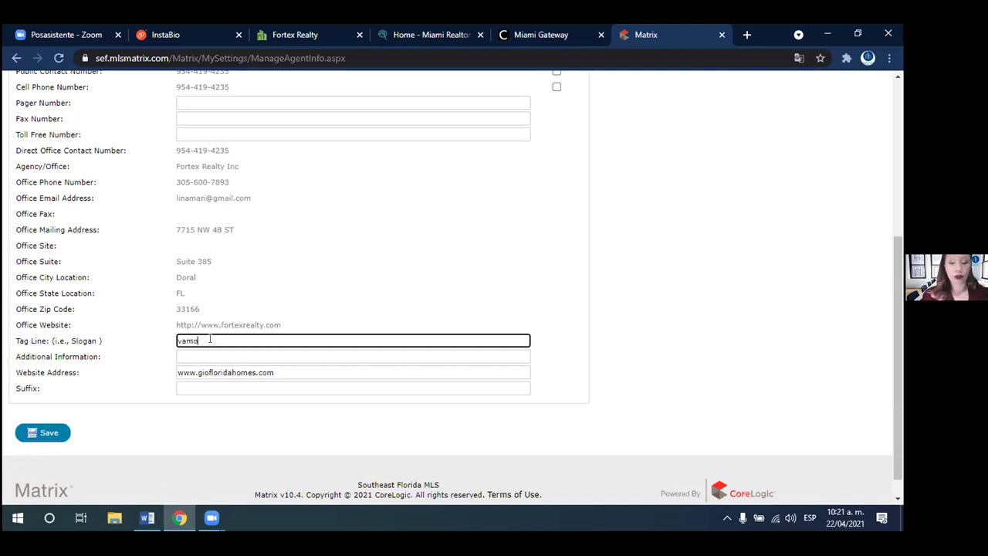
pyautogui.write('s a vivir ti sueño')
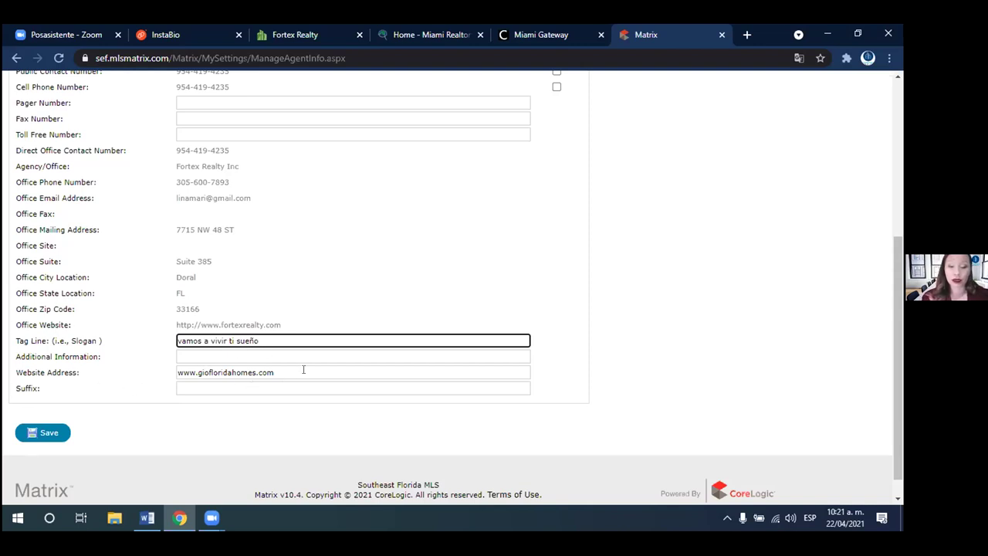
pyautogui.click(309, 34)
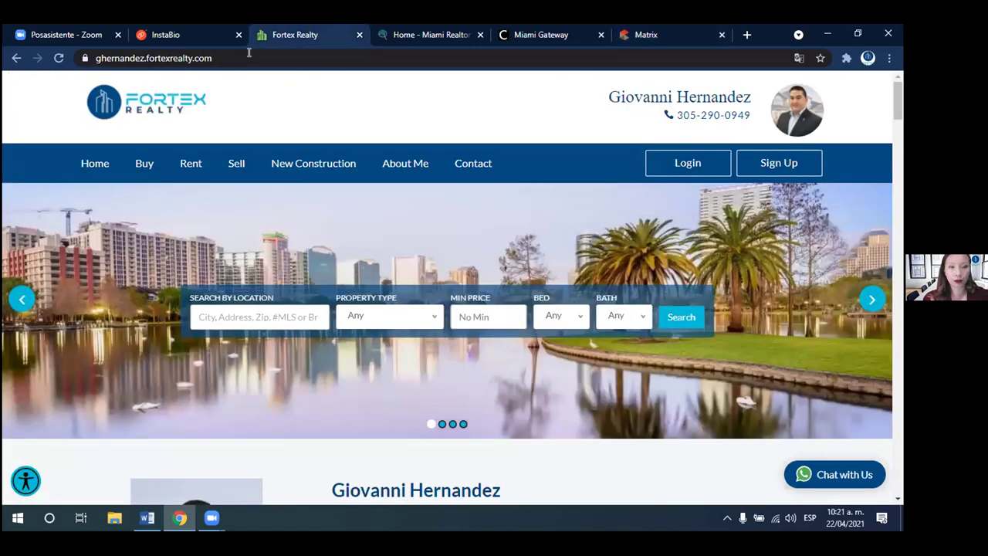
pyautogui.click(247, 55)
pyautogui.rightClick(177, 58)
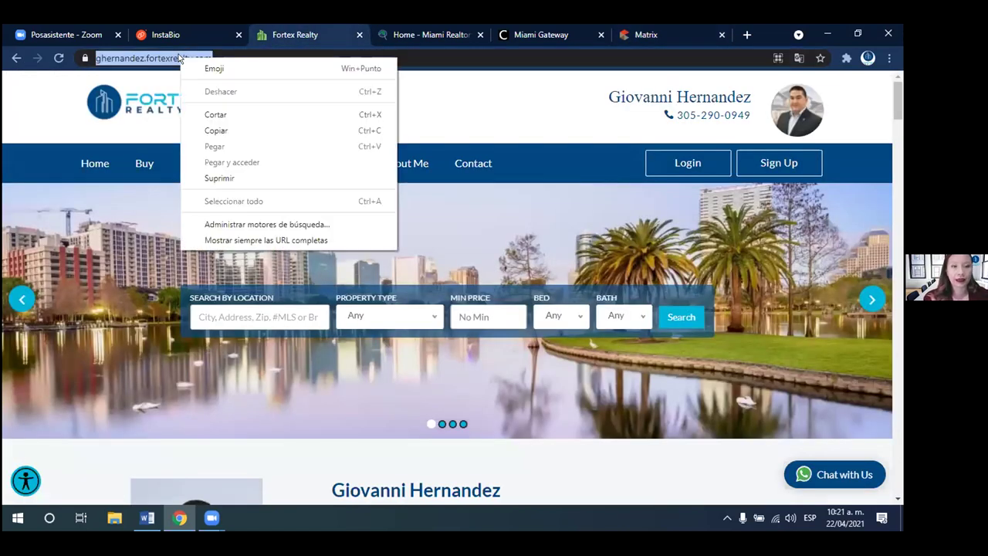
pyautogui.click(231, 131)
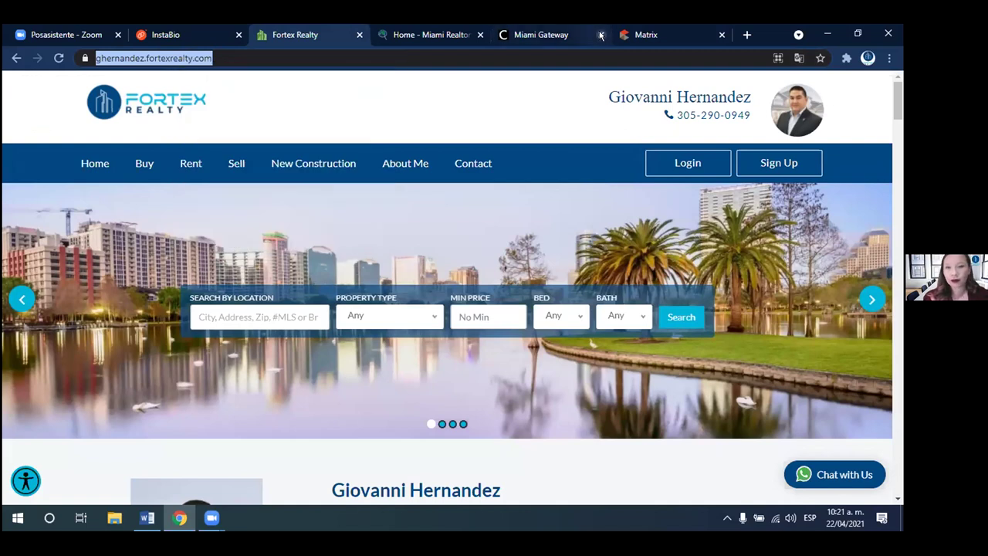
pyautogui.click(634, 35)
pyautogui.click(292, 371)
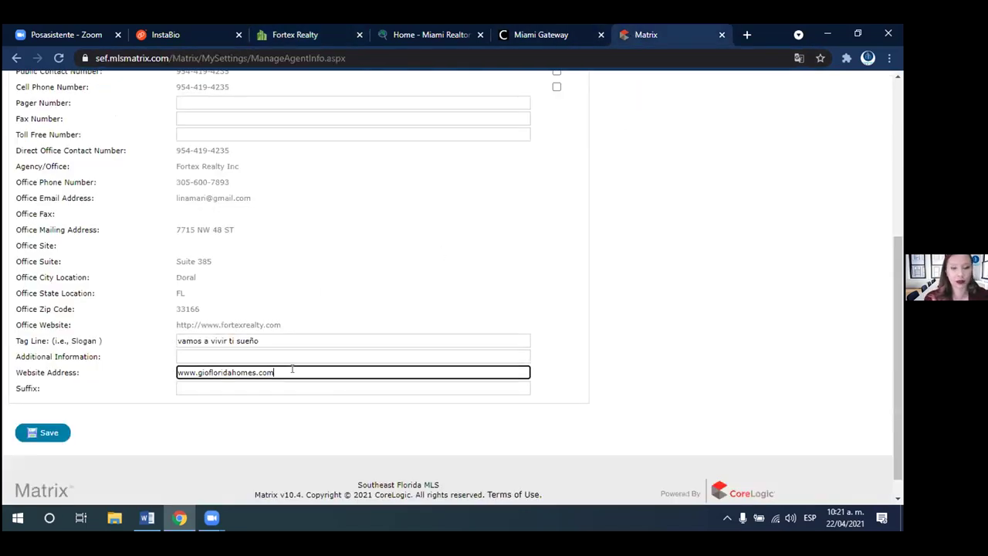
pyautogui.rightClick(292, 371)
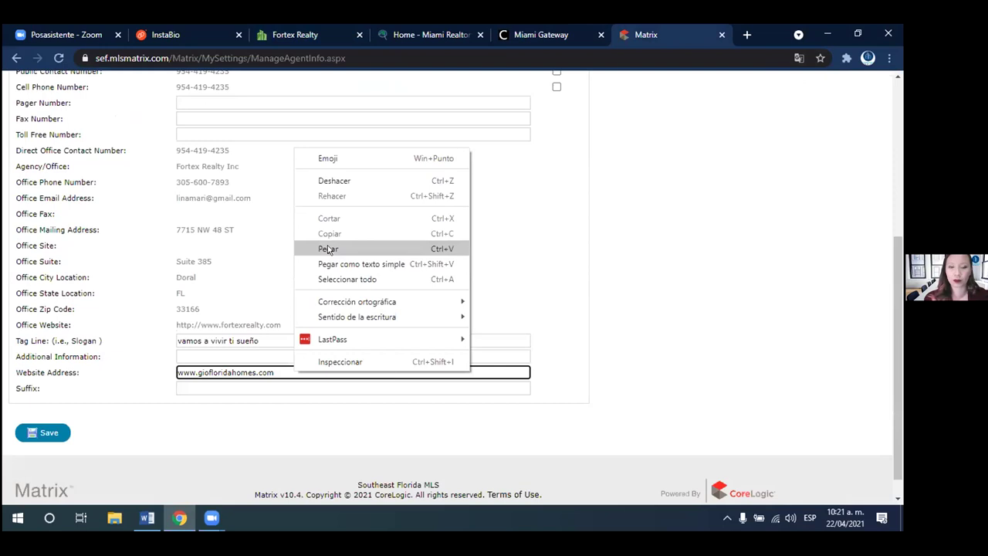
pyautogui.click(191, 391)
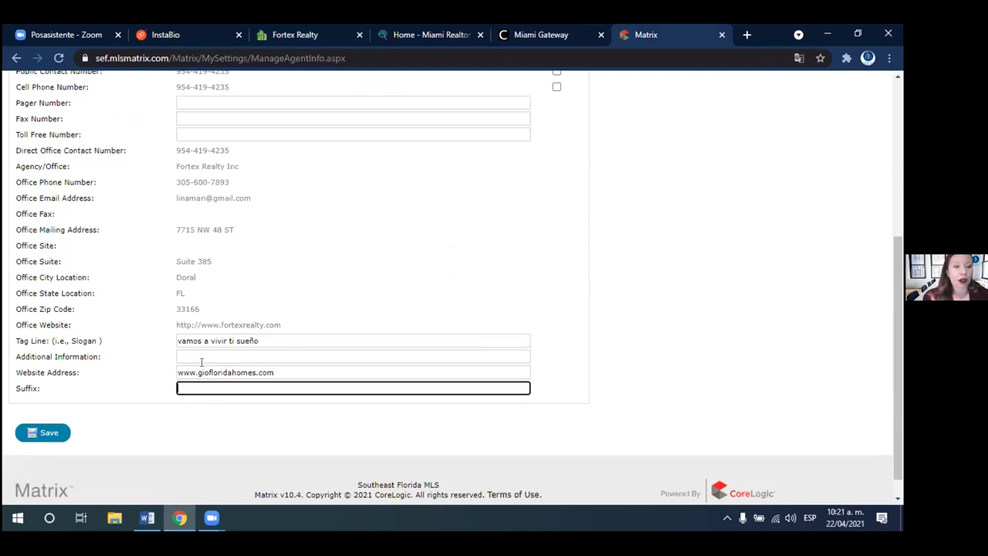
pyautogui.click(282, 367)
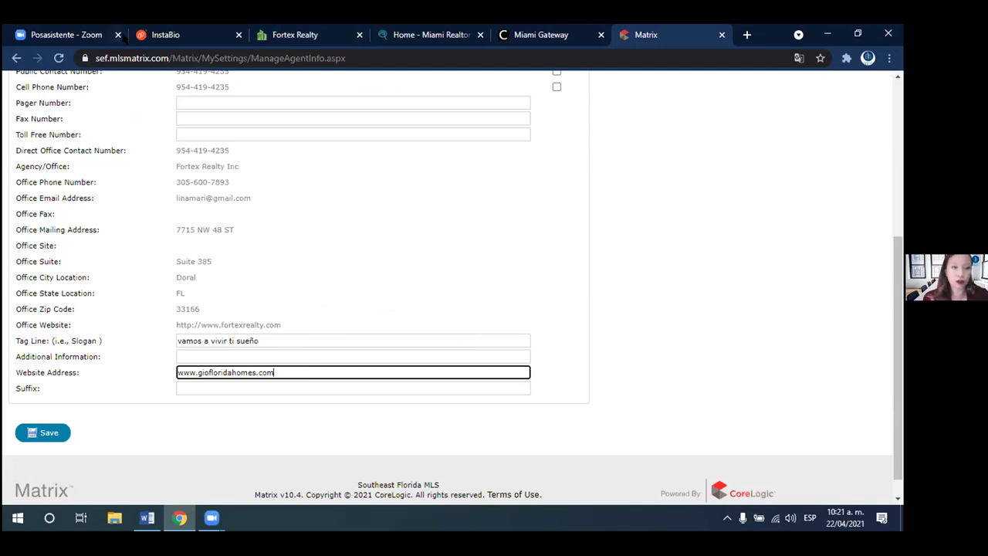
pyautogui.click(148, 35)
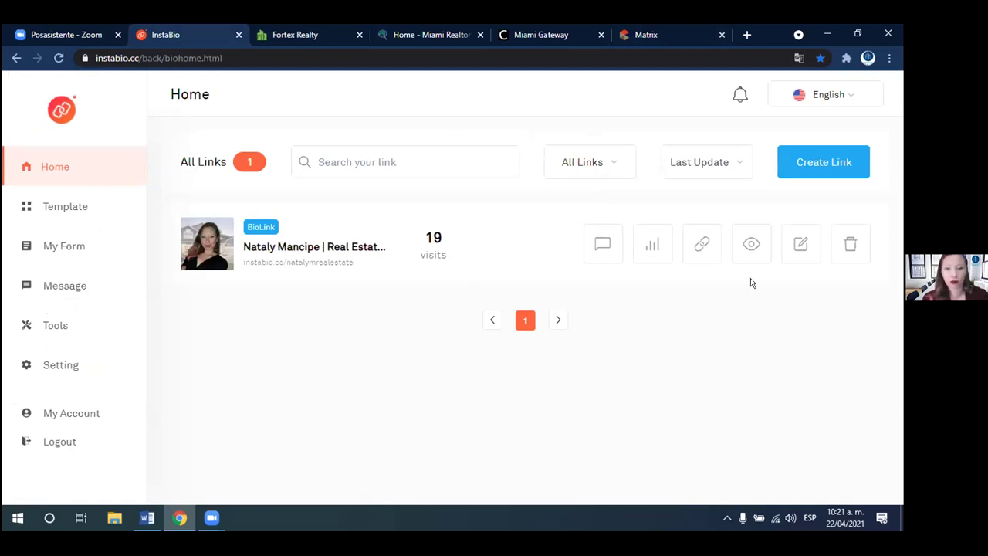
# - Check the BioLink's empty form messages in InstaBio, then go back to Matrix's My Information form
pyautogui.click(602, 244)
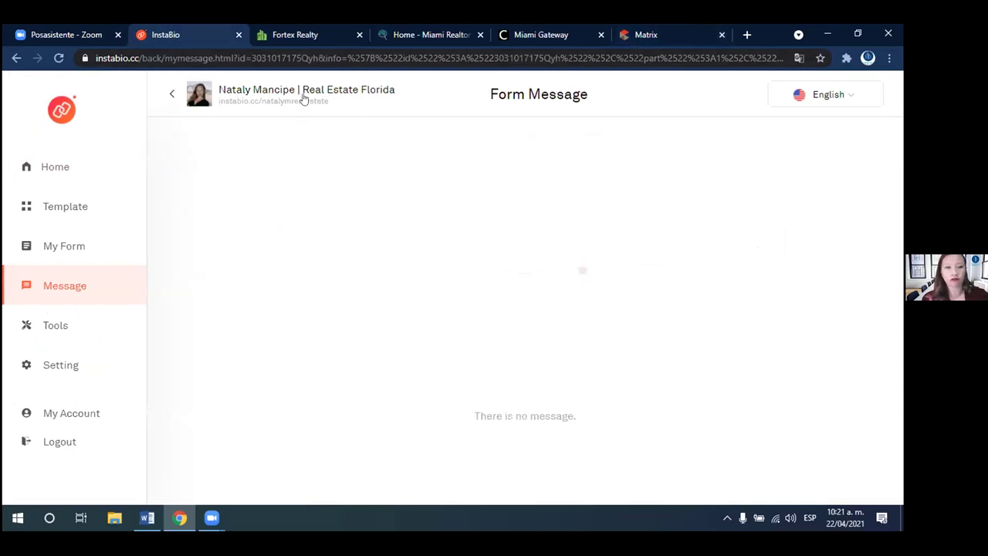
pyautogui.click(302, 94)
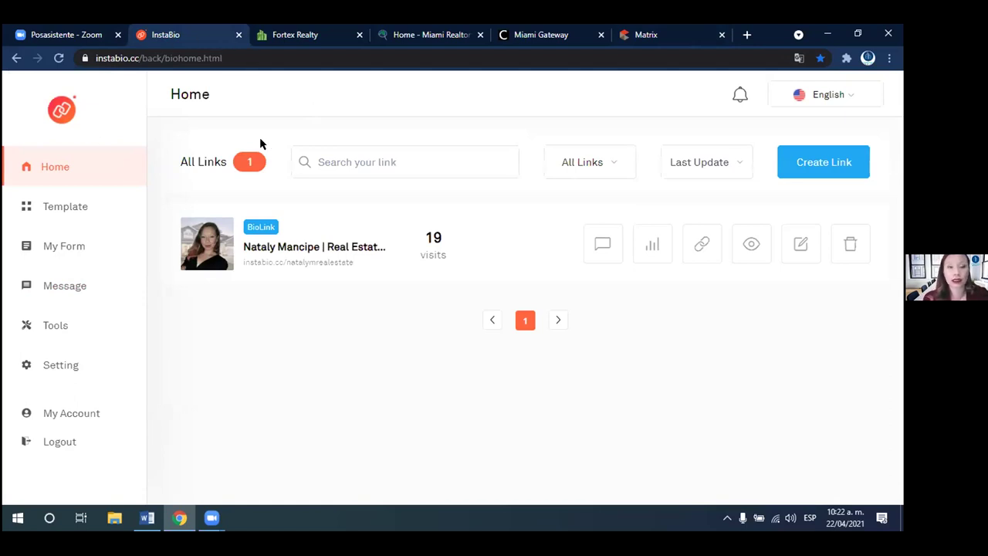
pyautogui.click(464, 34)
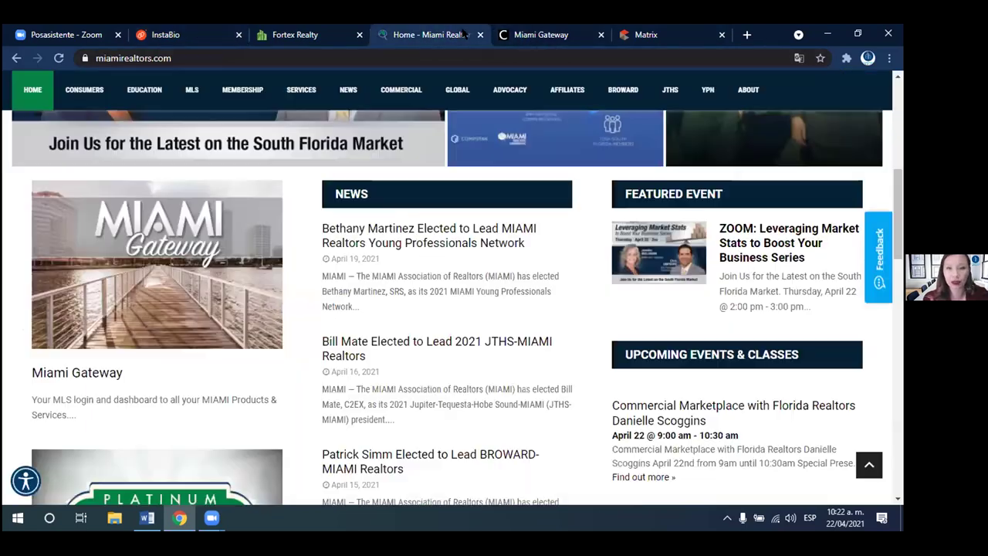
pyautogui.click(642, 34)
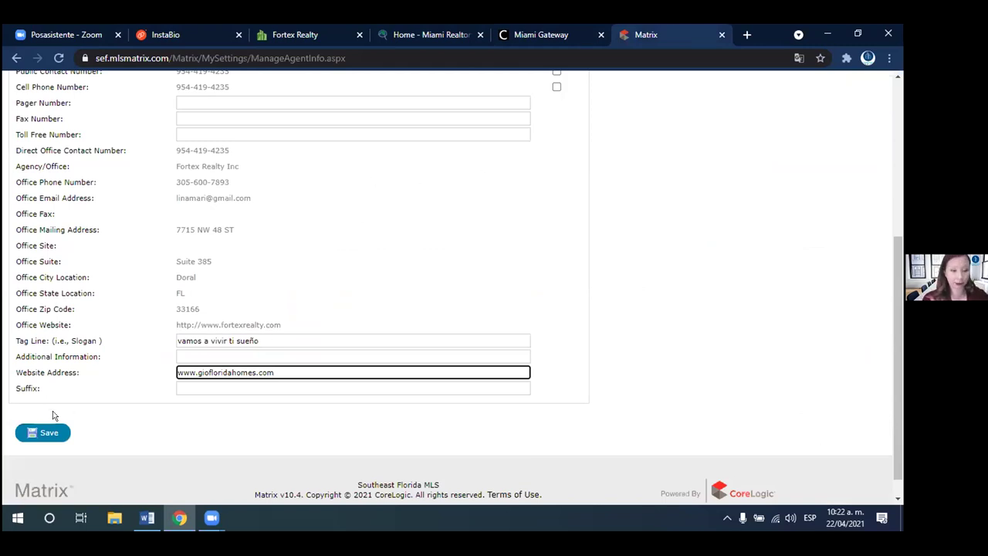
# - Clear the 'vamos a vivir ti sueño' tag line and save My Information
pyautogui.click(335, 412)
pyautogui.scroll(-1, 335, 414)
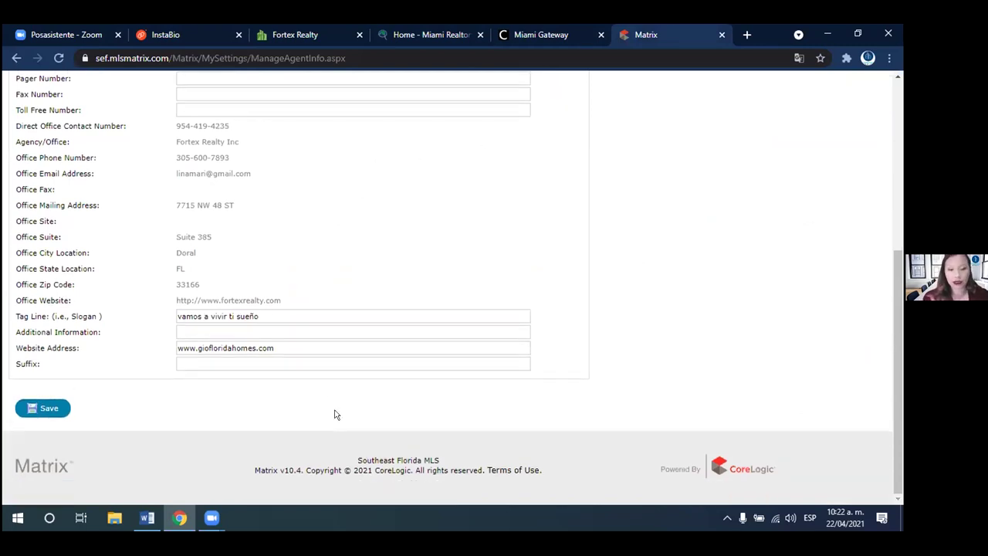
pyautogui.moveTo(895, 267); pyautogui.dragTo(886, 378)
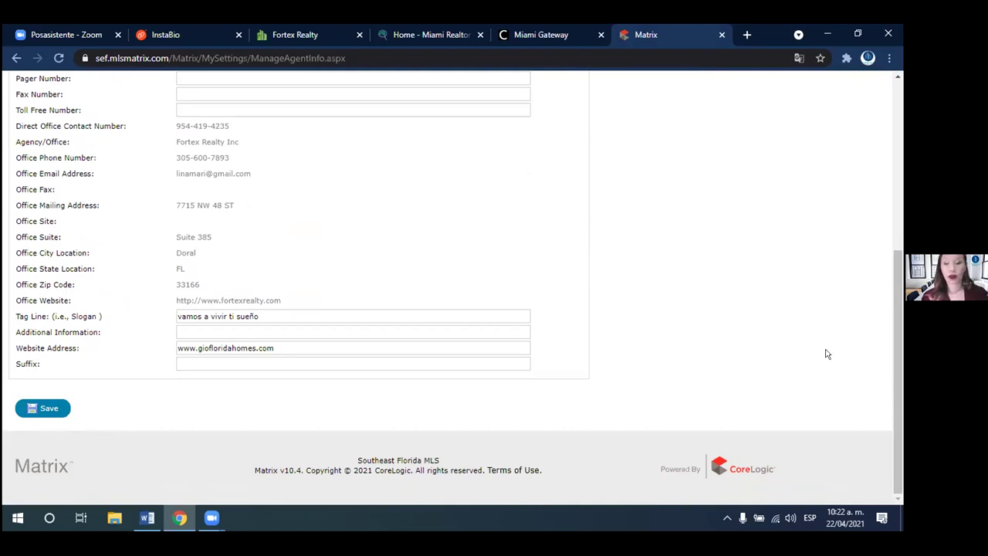
pyautogui.moveTo(899, 355); pyautogui.dragTo(898, 432)
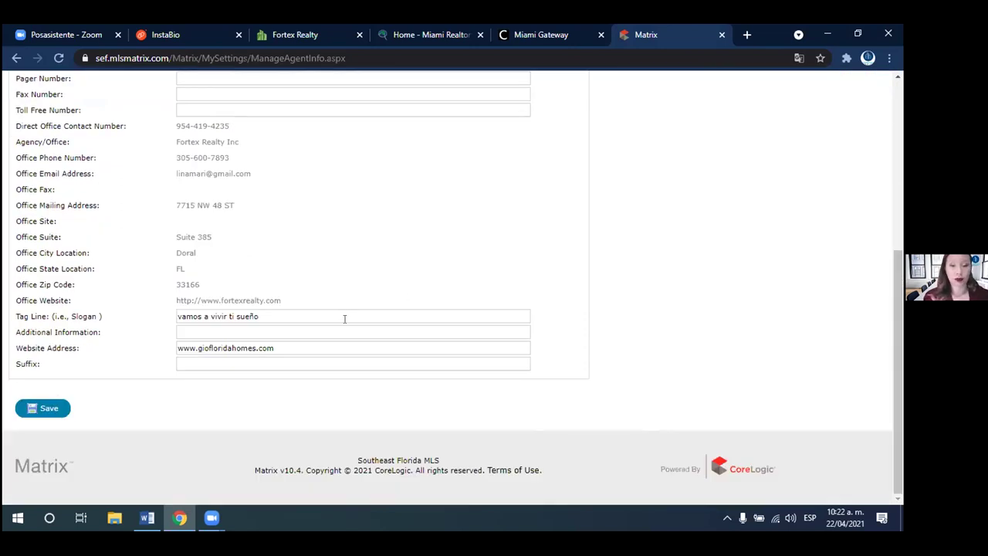
pyautogui.moveTo(344, 318); pyautogui.dragTo(170, 322)
pyautogui.press('BackSpace')
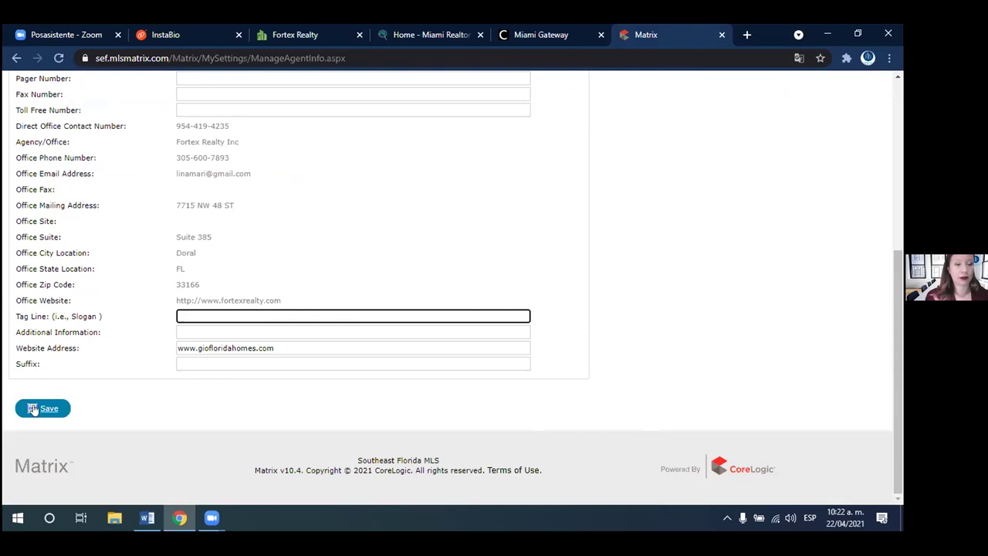
pyautogui.click(39, 408)
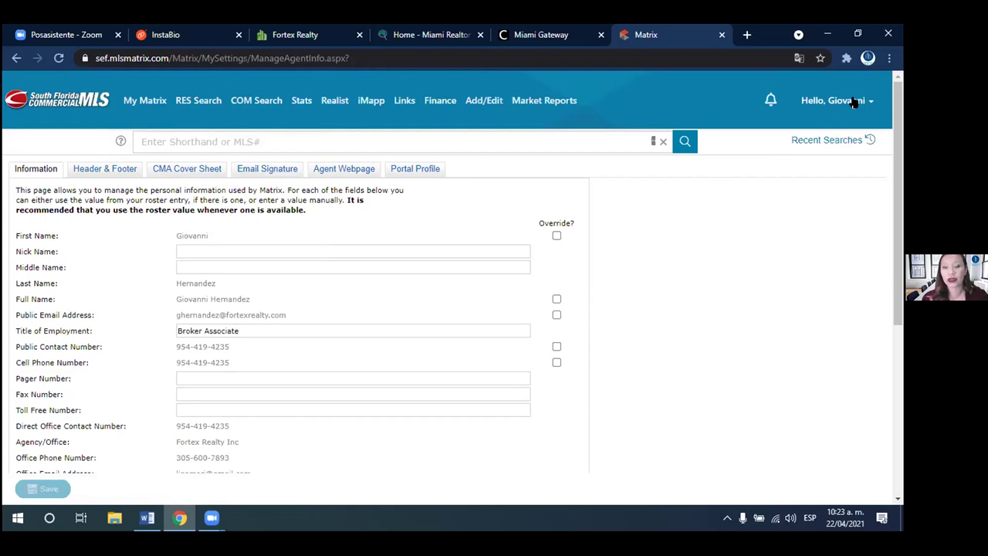
pyautogui.click(854, 103)
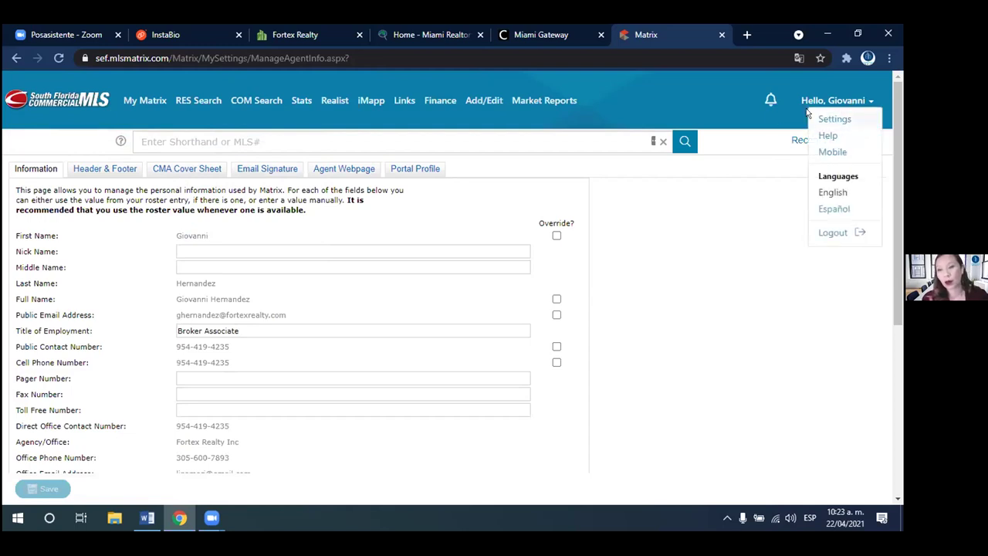
pyautogui.click(842, 121)
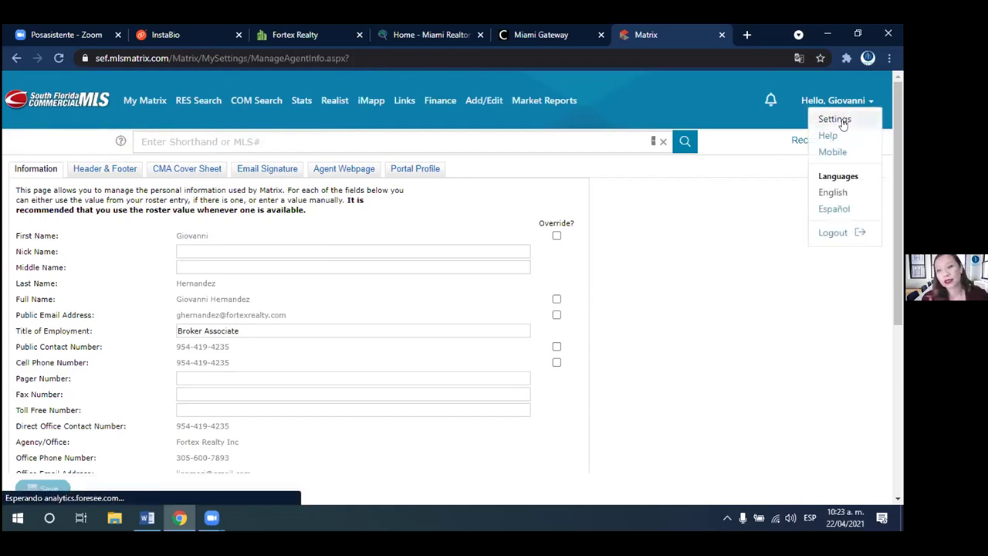
pyautogui.click(170, 220)
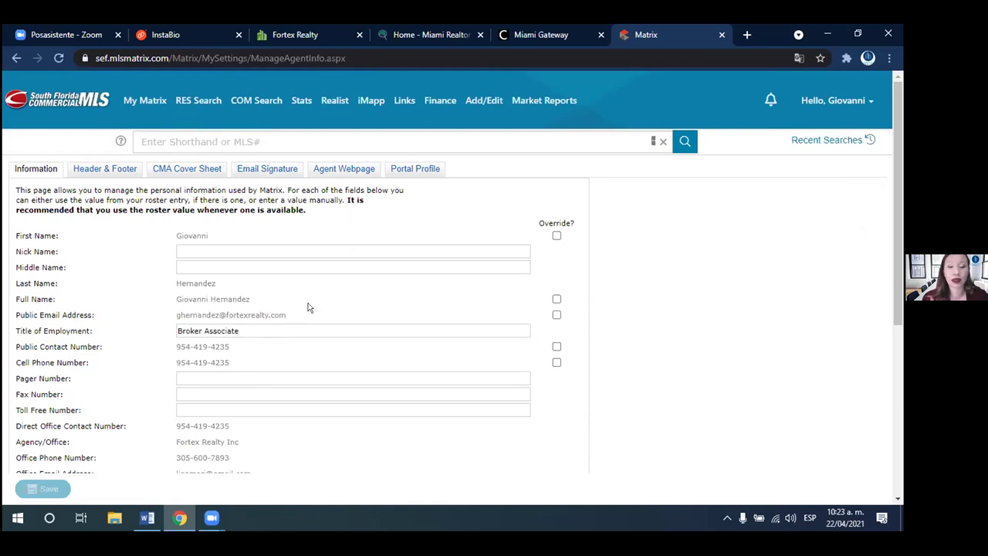
pyautogui.click(555, 236)
pyautogui.click(556, 237)
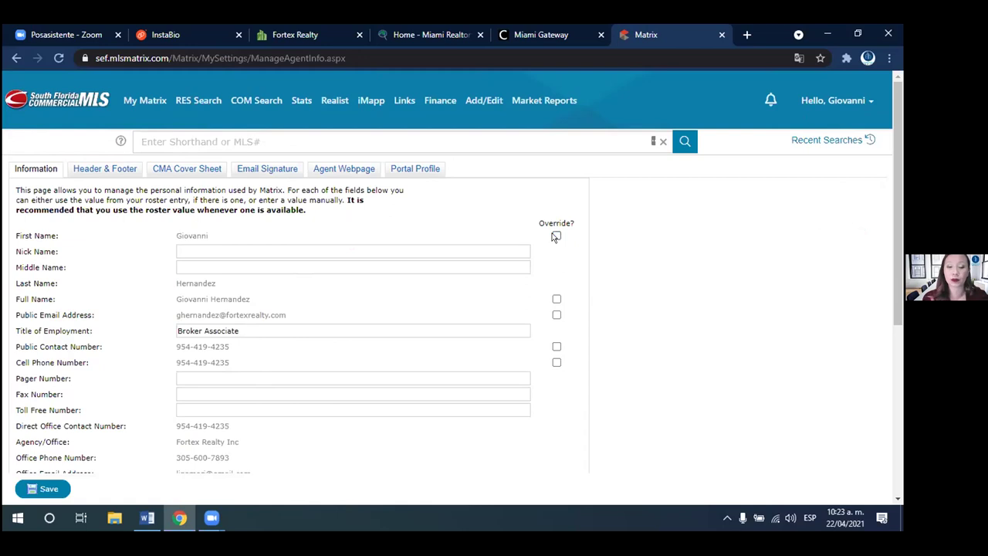
# - Open the portal Header & Footer settings, confirming to leave the unsaved information page
pyautogui.click(106, 171)
pyautogui.click(497, 132)
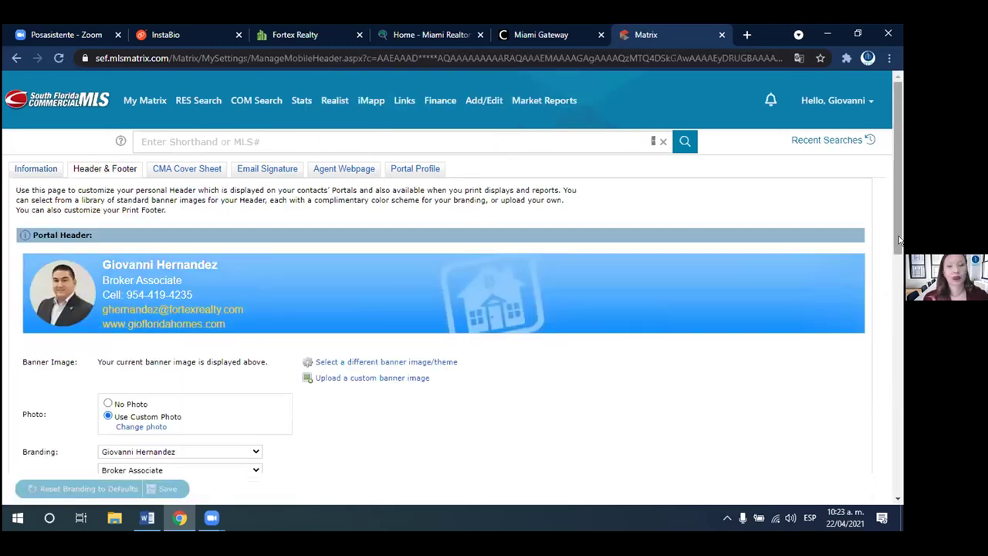
pyautogui.click(899, 240)
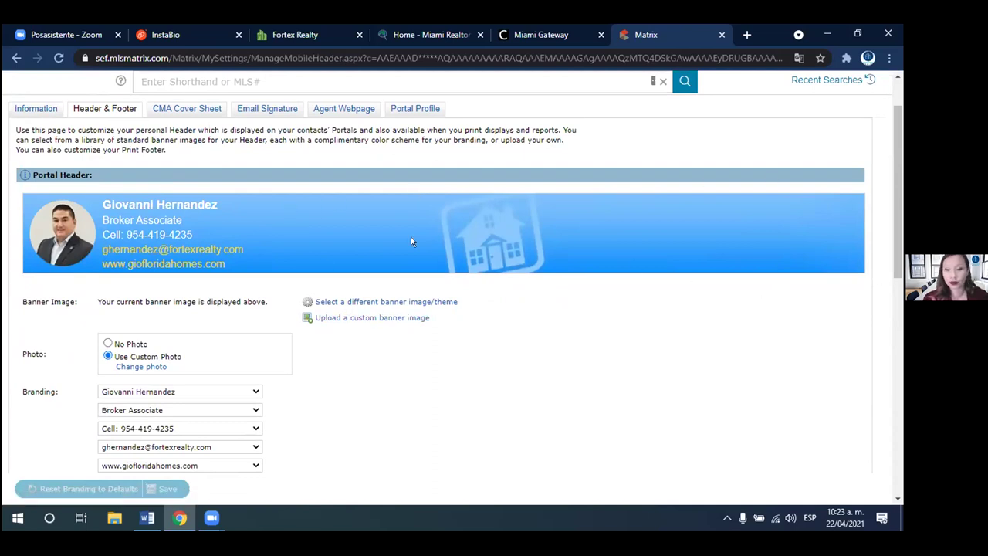
# - Review the custom banner upload options and recommended image size, then browse banner themes
pyautogui.click(346, 319)
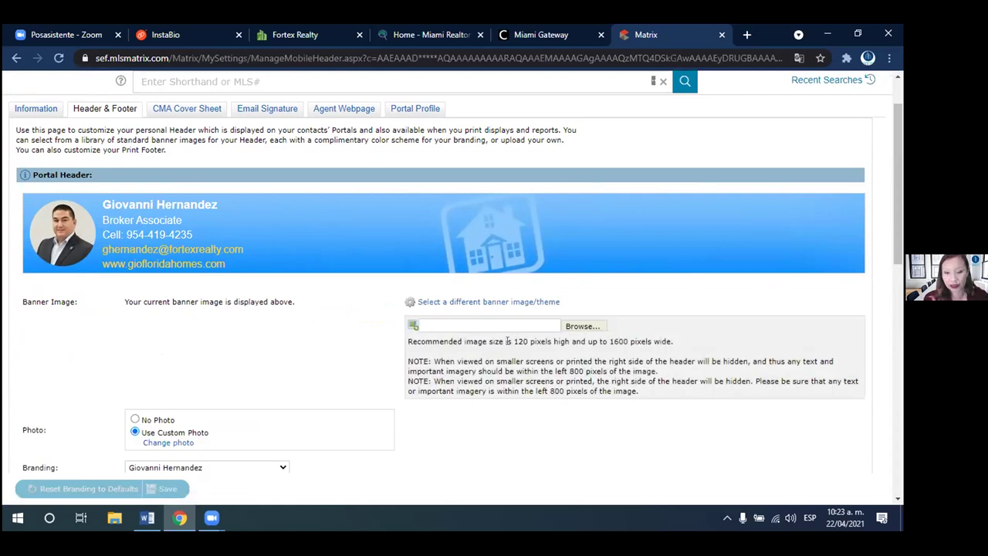
pyautogui.moveTo(515, 341); pyautogui.dragTo(572, 350)
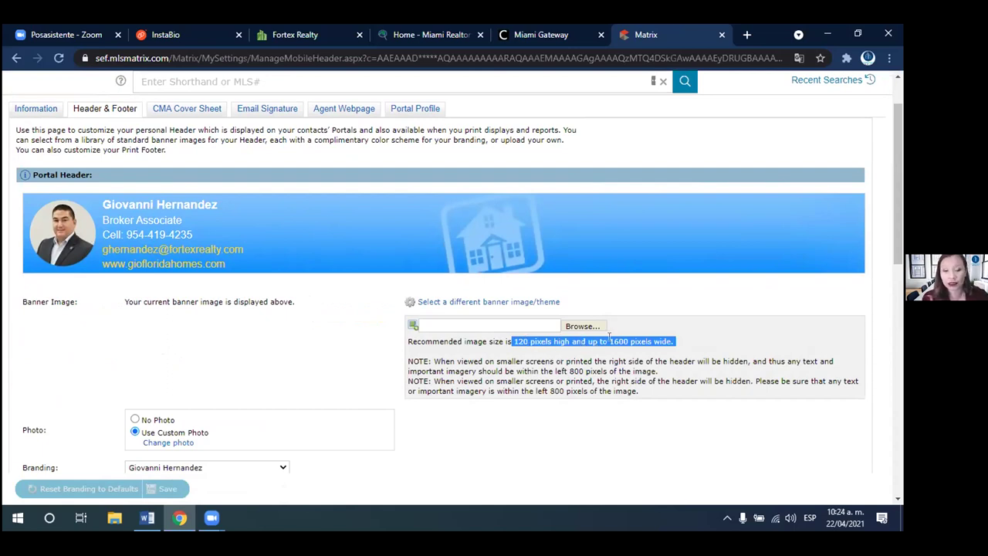
pyautogui.click(481, 304)
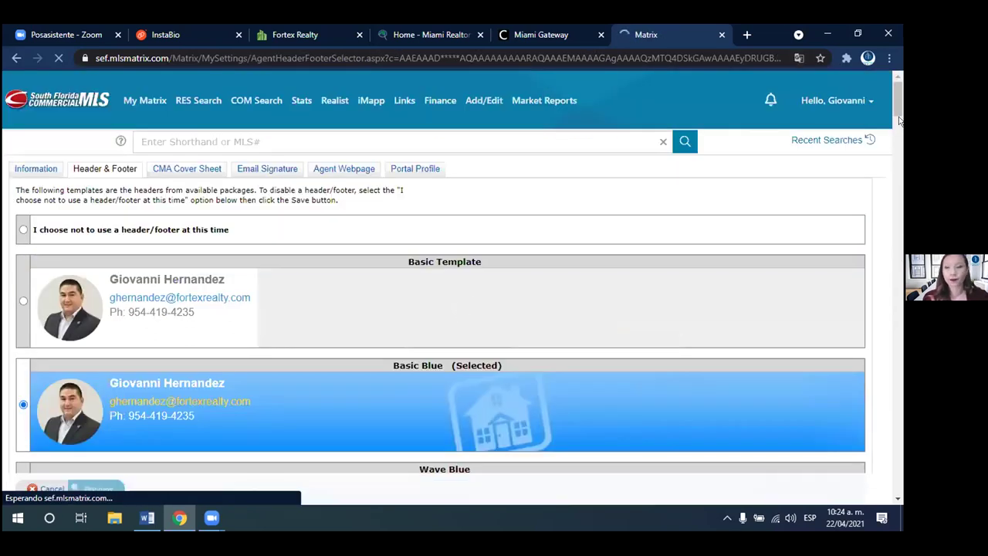
# - Browse the banner theme gallery and pick the Garden Patio theme
pyautogui.moveTo(897, 98); pyautogui.dragTo(811, 224)
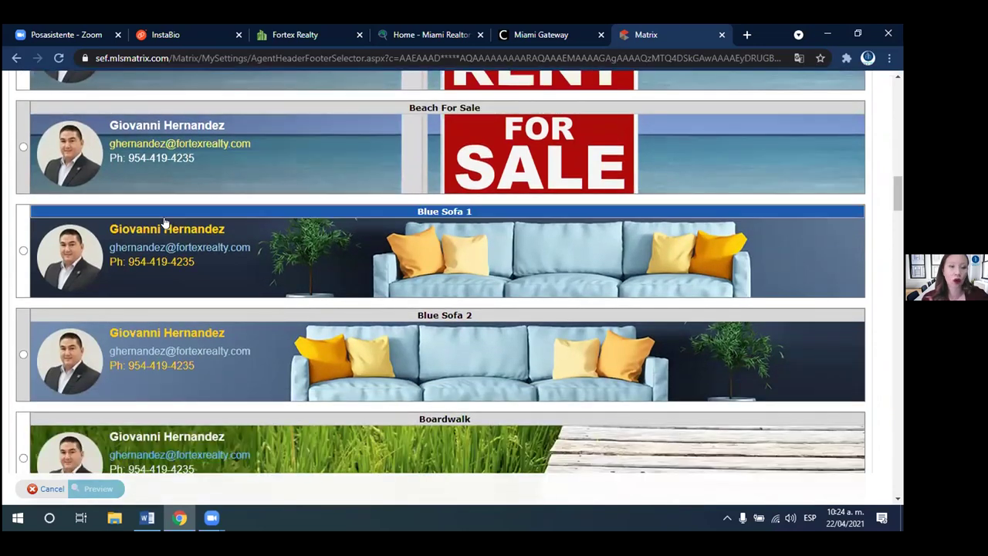
pyautogui.moveTo(898, 199); pyautogui.dragTo(889, 255)
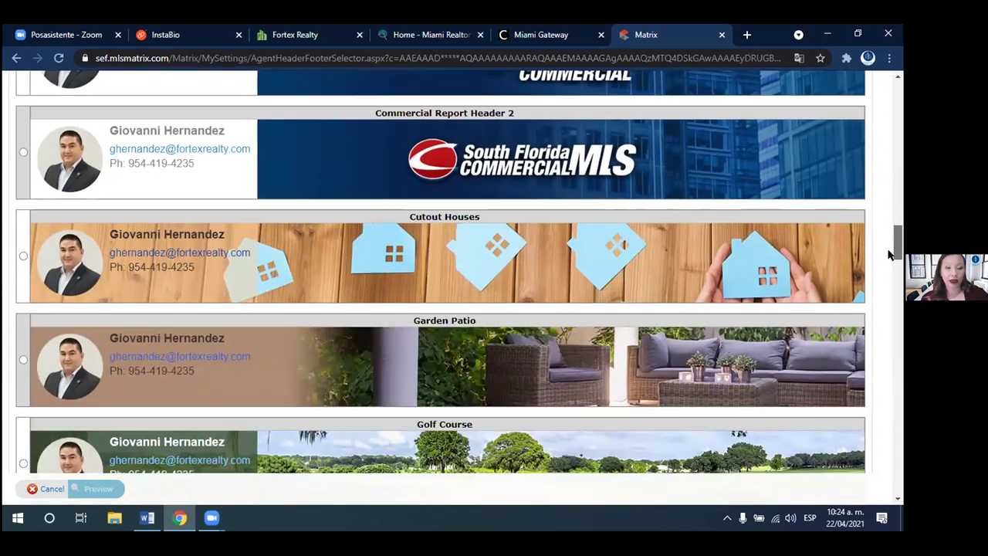
pyautogui.scroll(-2, 205, 315)
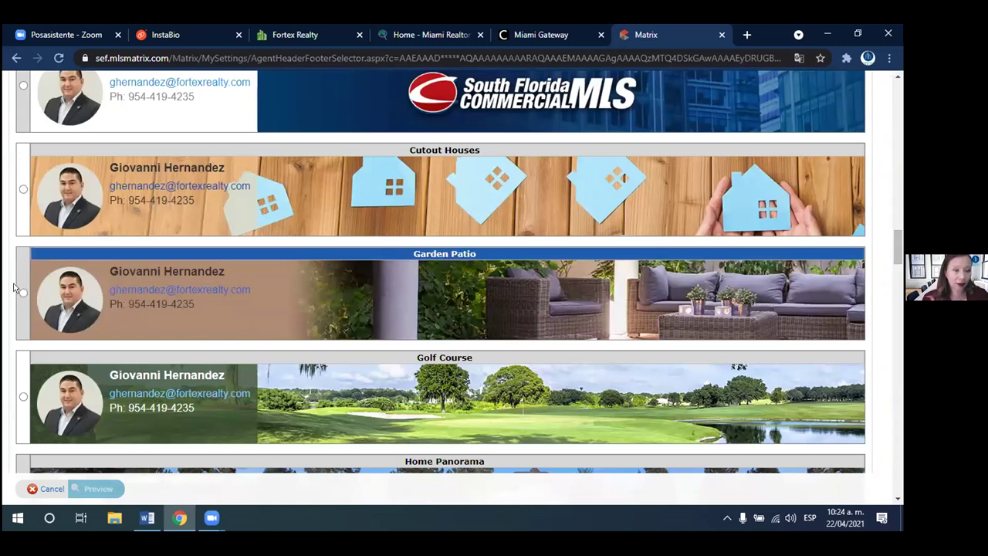
pyautogui.click(23, 293)
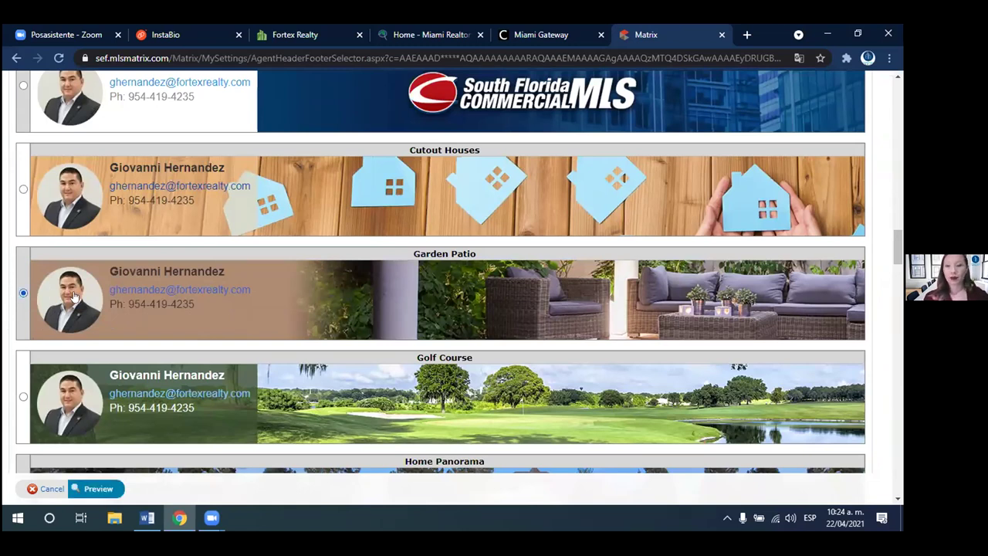
# - Switch the portal header banner to Wave Blue and return to the Header & Footer settings
pyautogui.moveTo(892, 247); pyautogui.dragTo(895, 284)
pyautogui.scroll(-10, 885, 363)
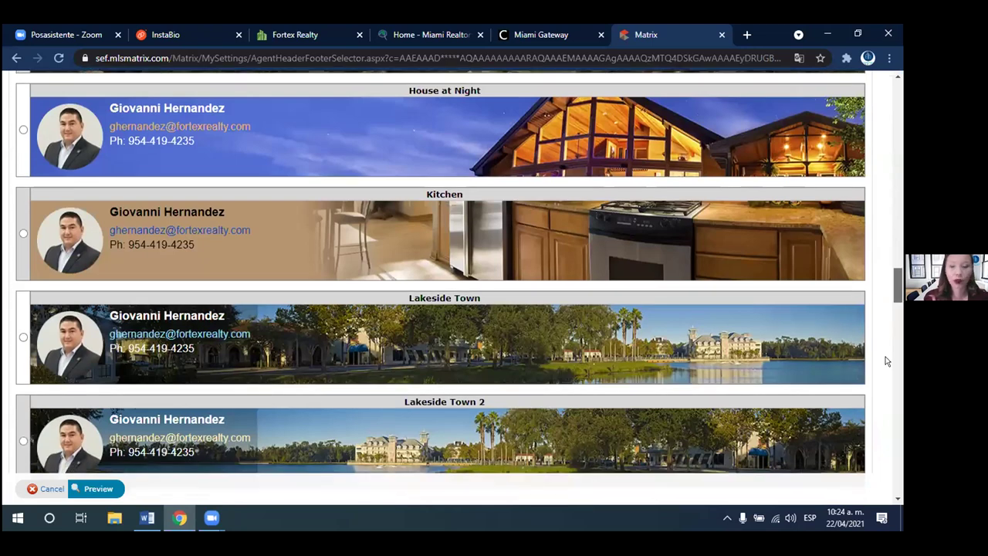
pyautogui.scroll(-10, 881, 398)
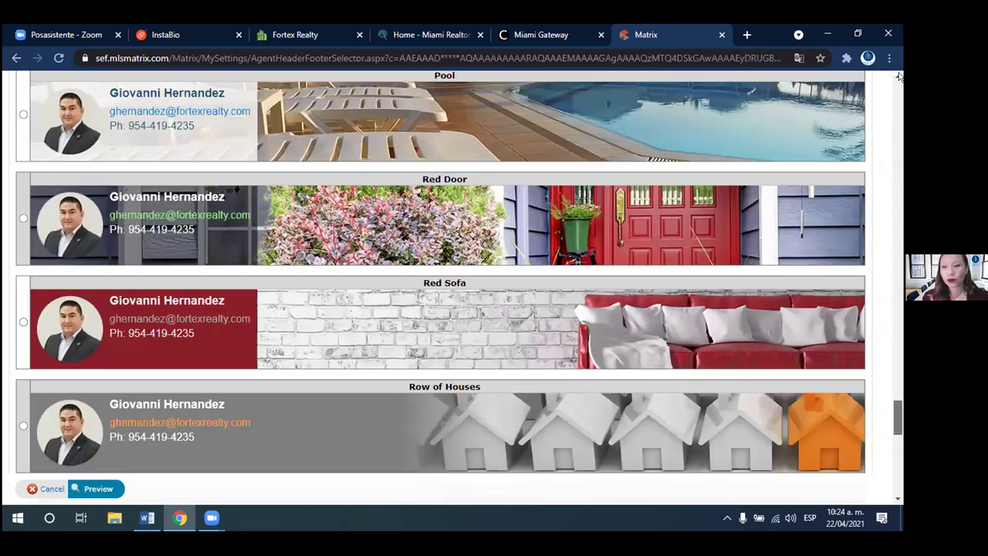
pyautogui.moveTo(897, 413); pyautogui.dragTo(897, 111)
pyautogui.scroll(-4, 897, 110)
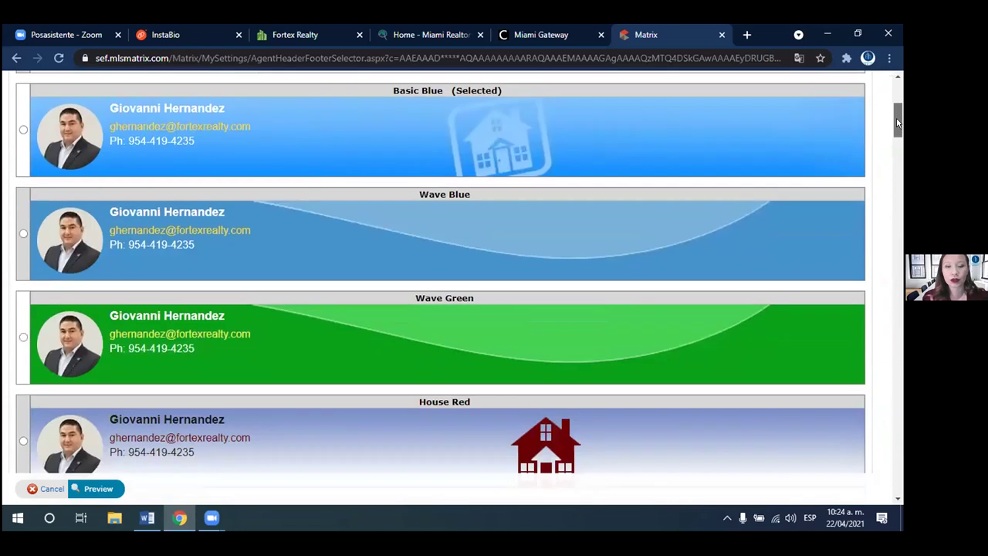
pyautogui.click(23, 209)
pyautogui.scroll(-5, 888, 231)
pyautogui.scroll(-20, 888, 331)
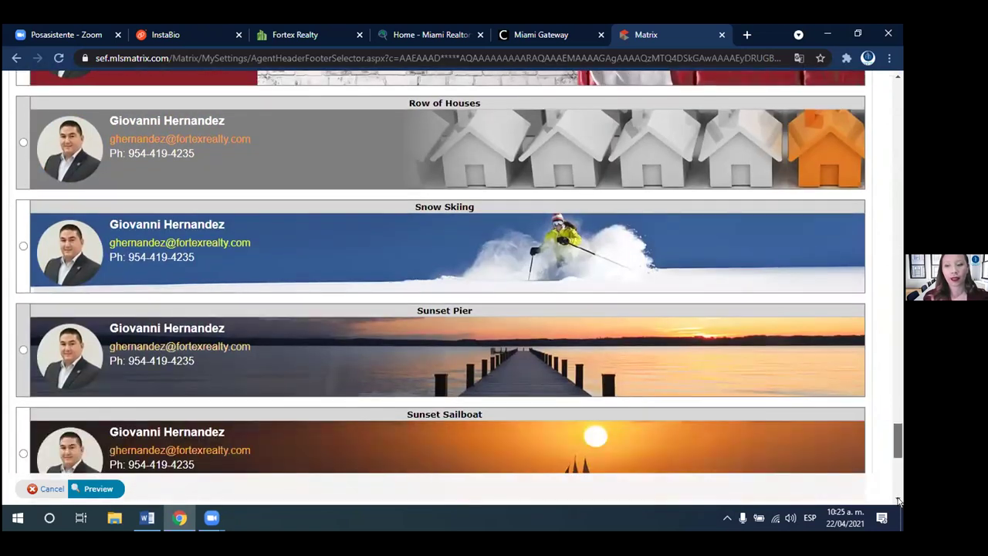
pyautogui.scroll(-10, 897, 502)
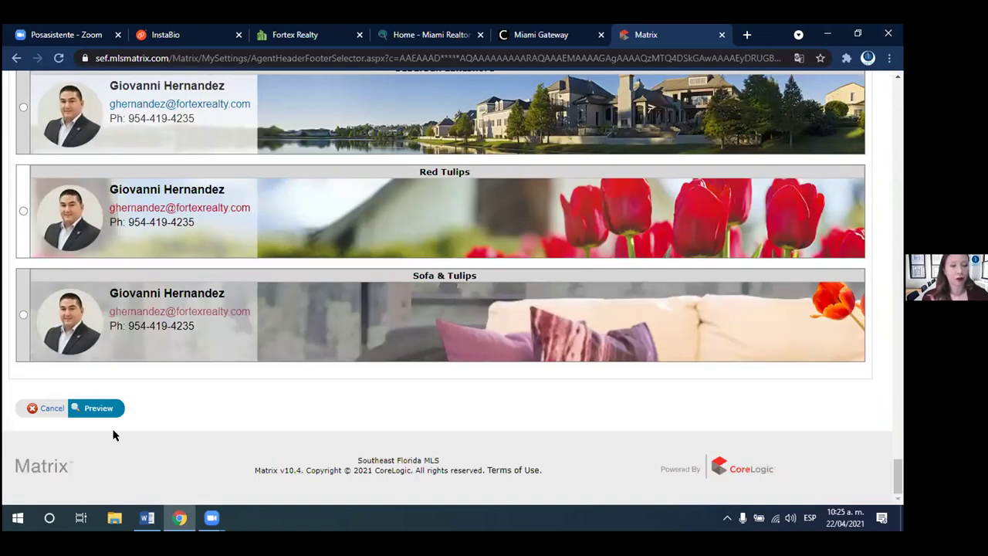
pyautogui.click(97, 408)
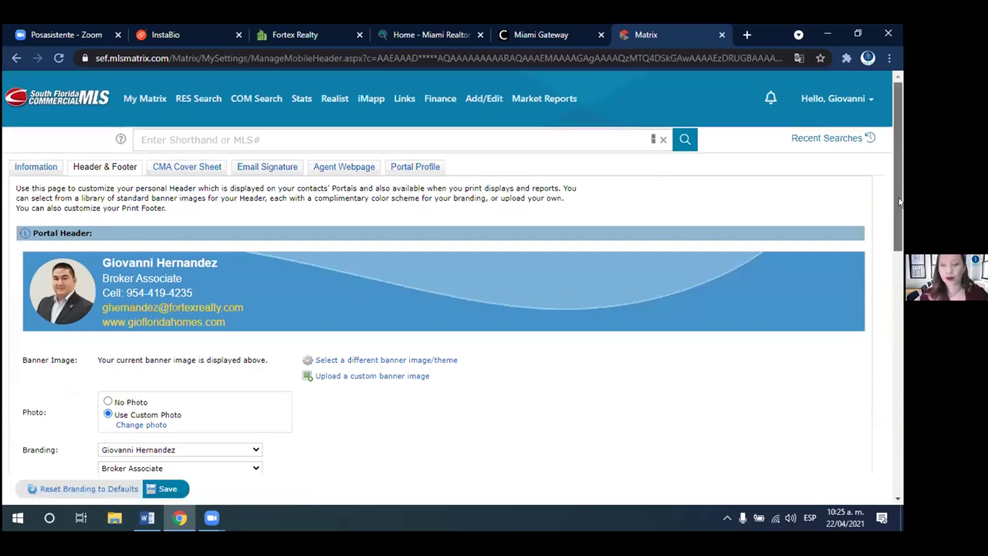
pyautogui.scroll(-1, 265, 176)
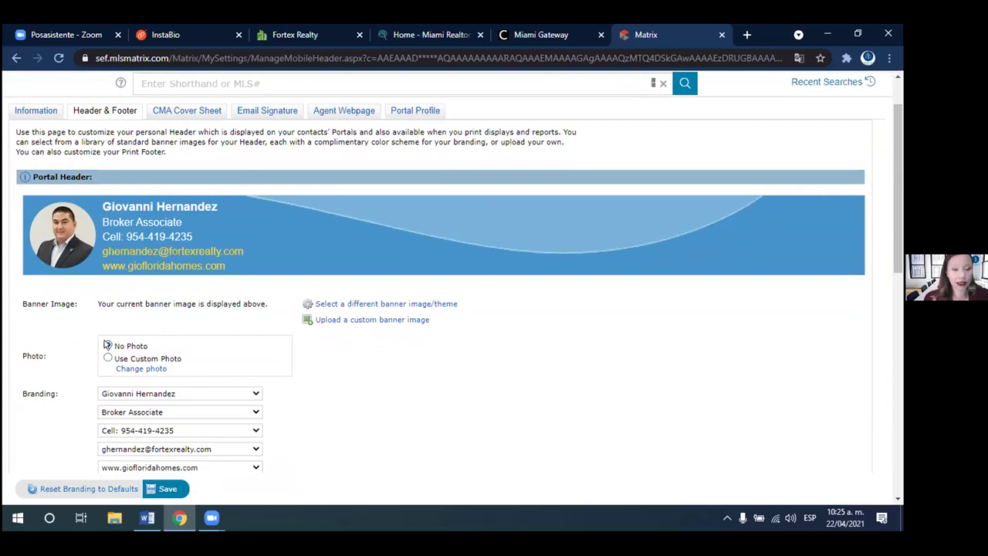
pyautogui.click(107, 346)
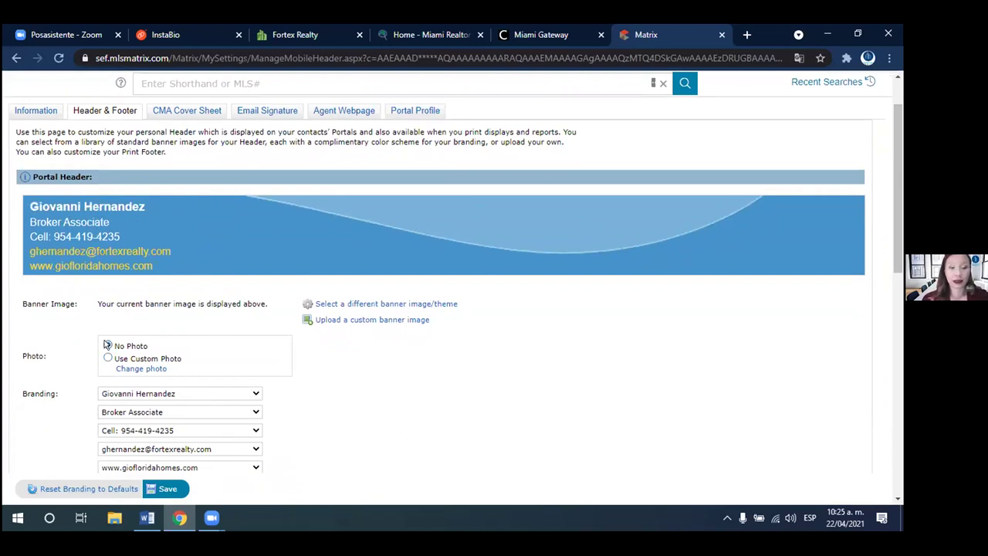
pyautogui.click(108, 357)
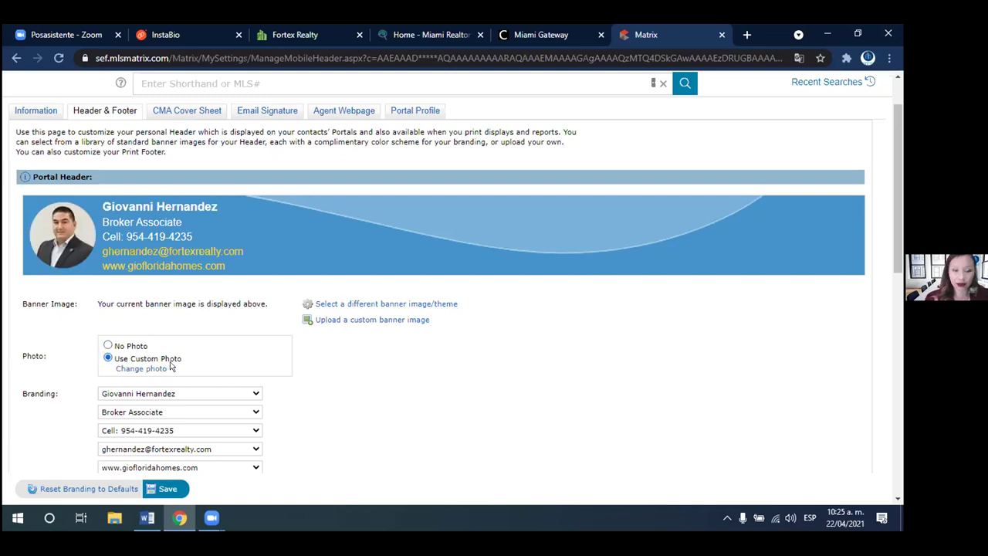
pyautogui.click(147, 369)
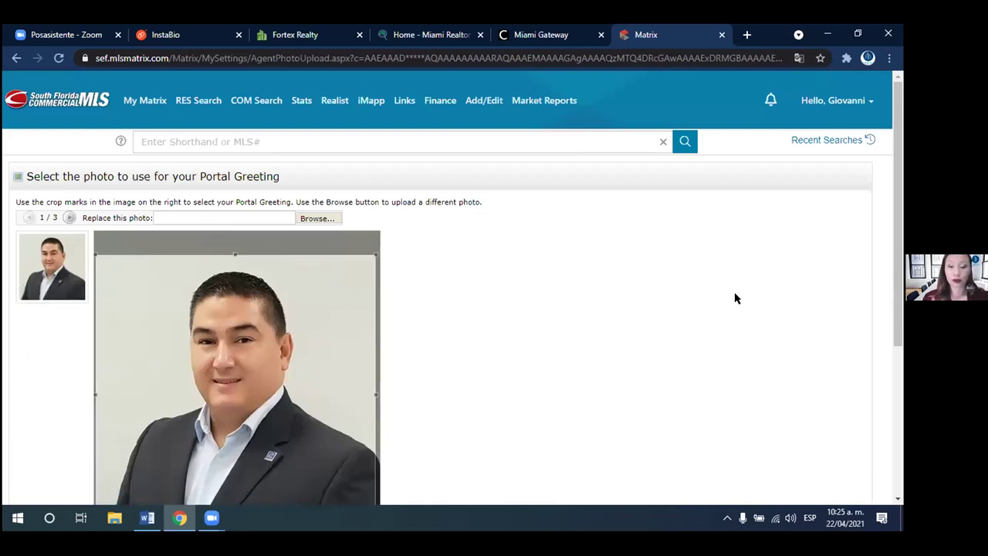
pyautogui.moveTo(899, 261); pyautogui.dragTo(779, 437)
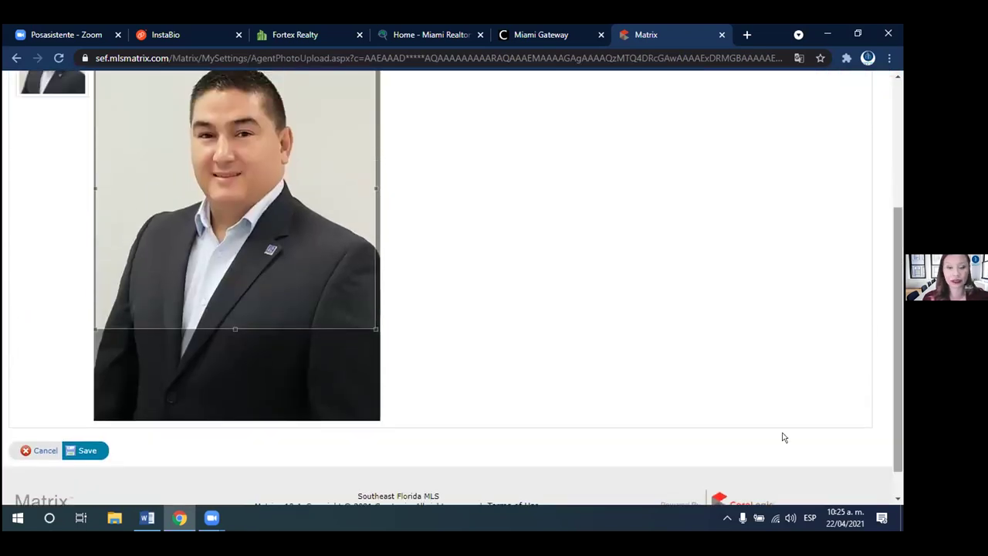
pyautogui.click(23, 454)
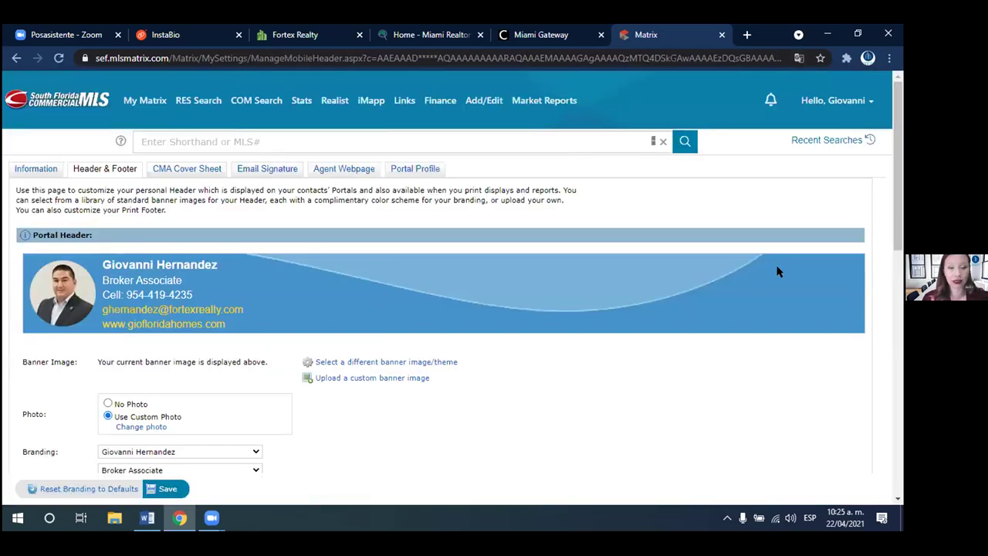
# - Scroll the Header & Footer tab down to the Print Header preview and Print Footer options
pyautogui.moveTo(898, 261); pyautogui.dragTo(895, 302)
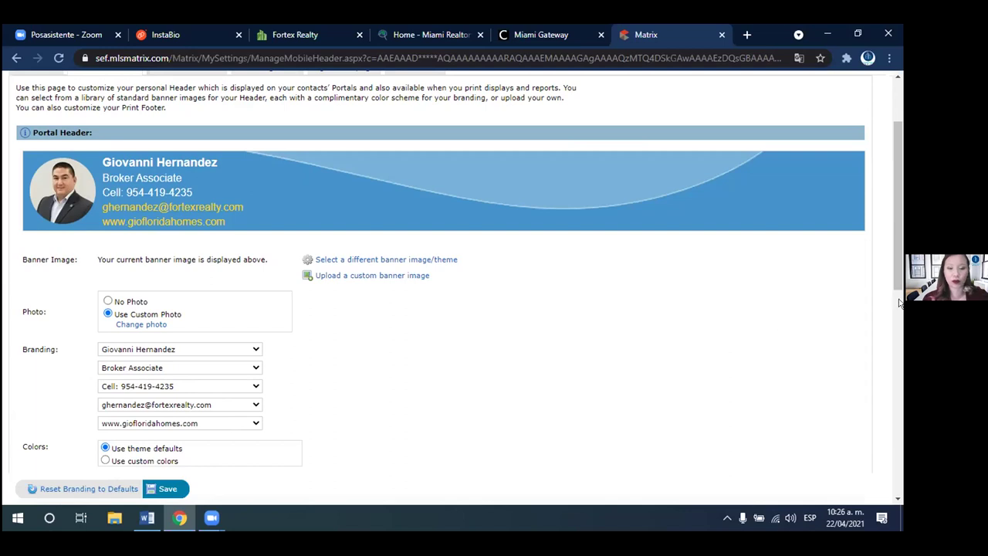
pyautogui.scroll(-1, 899, 275)
pyautogui.moveTo(899, 275); pyautogui.dragTo(863, 397)
pyautogui.scroll(-2, 863, 397)
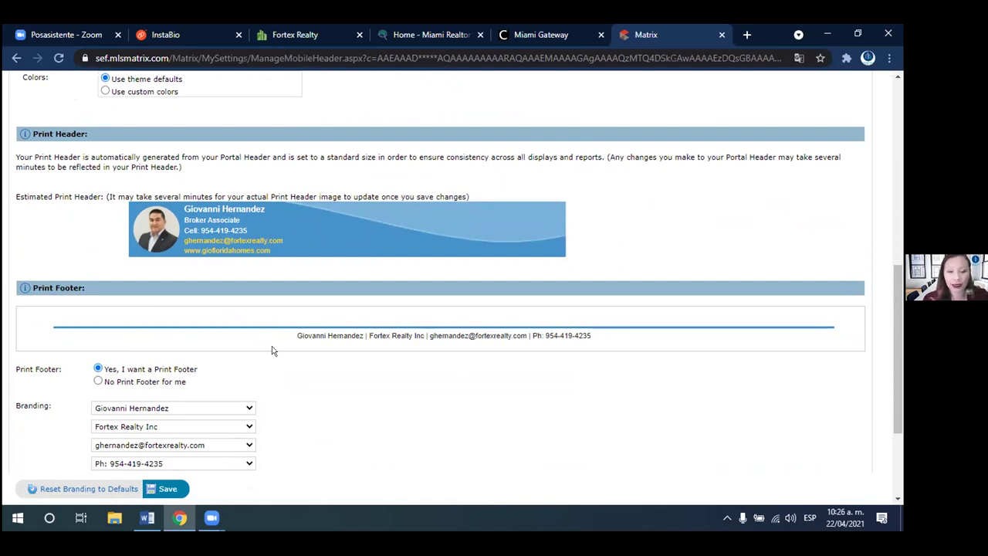
pyautogui.scroll(-1, 630, 400)
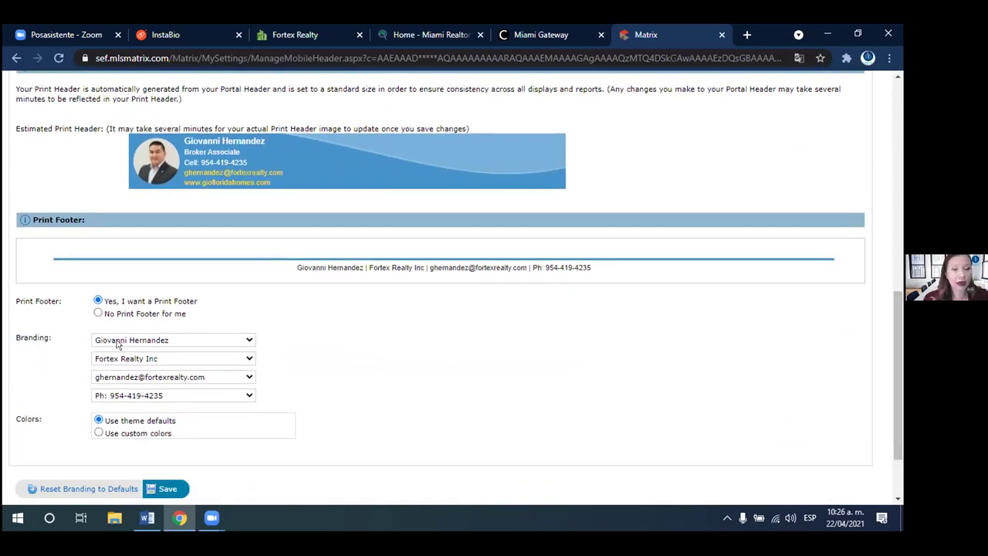
pyautogui.click(182, 344)
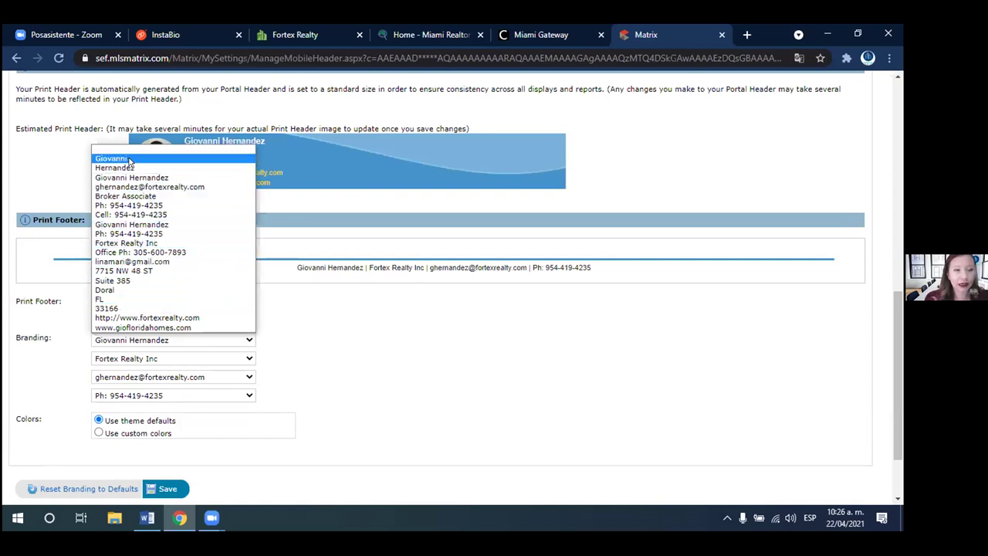
pyautogui.click(129, 157)
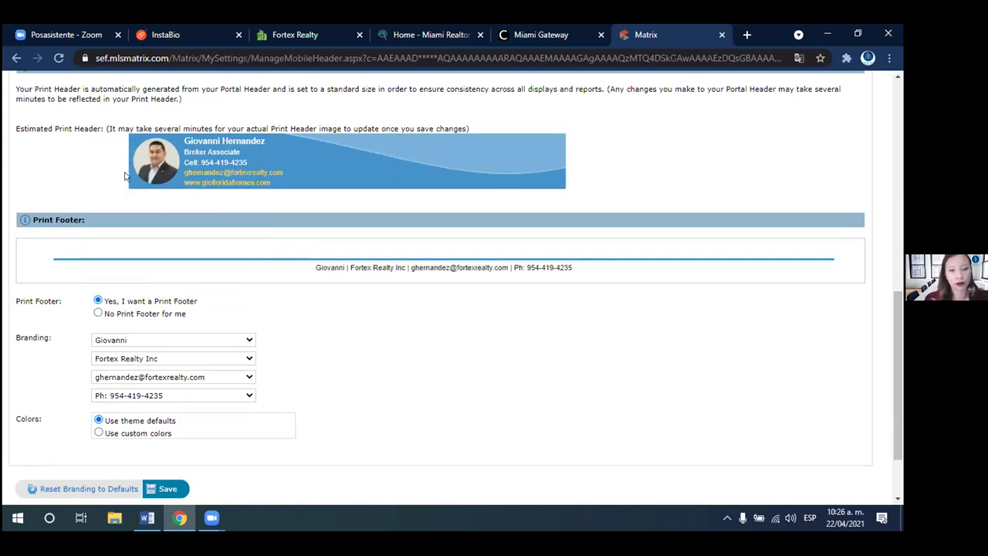
pyautogui.click(116, 340)
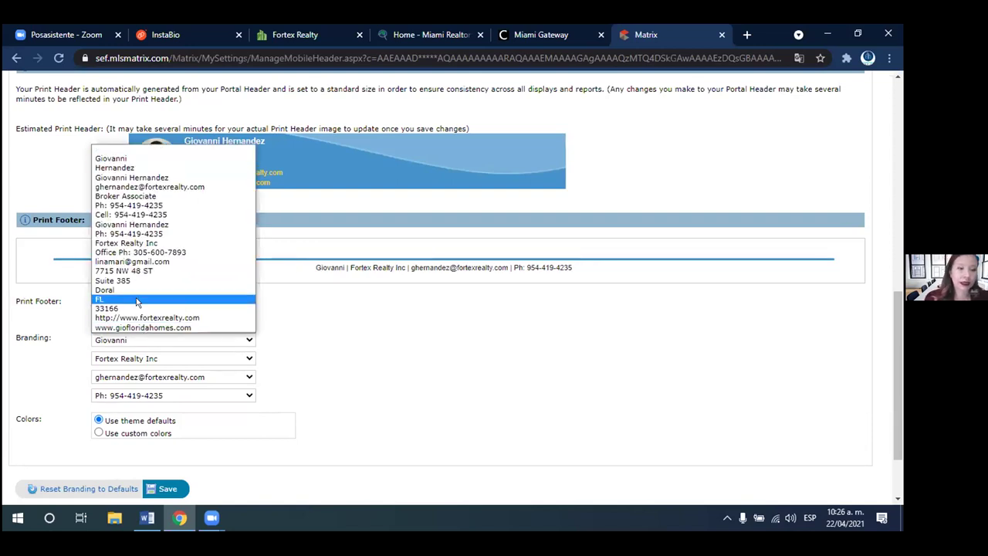
pyautogui.click(124, 224)
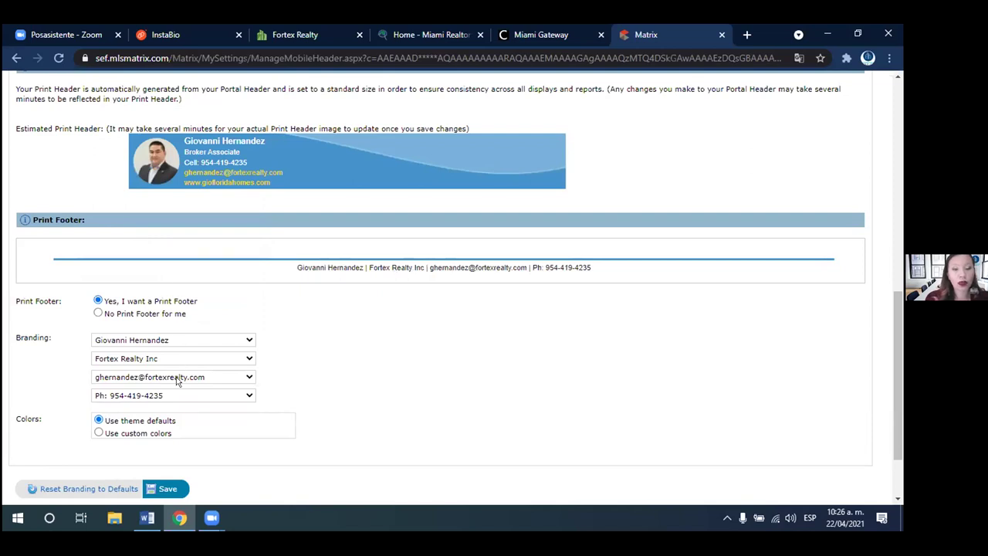
pyautogui.click(212, 343)
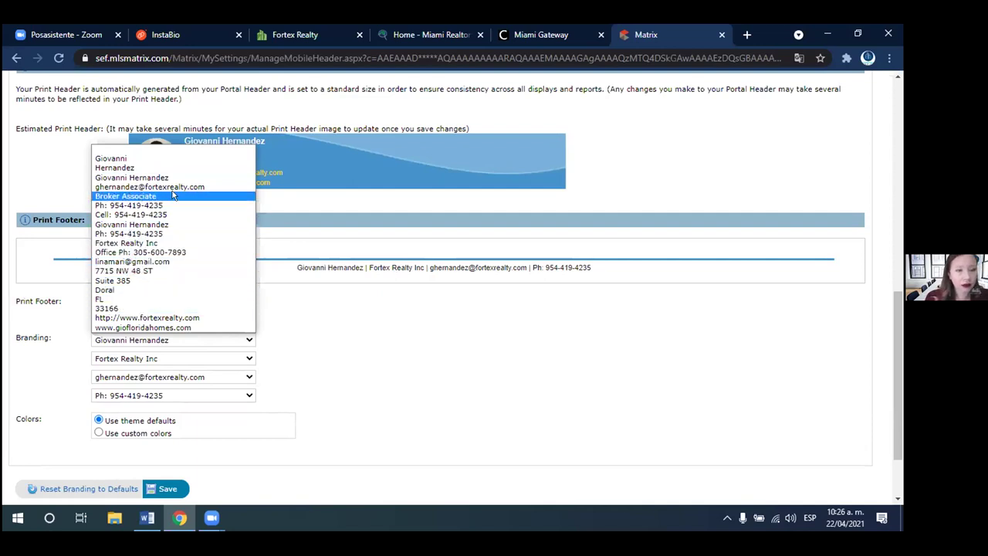
pyautogui.press('Down')
pyautogui.press('Down')
pyautogui.press('Down')
pyautogui.press('Down')
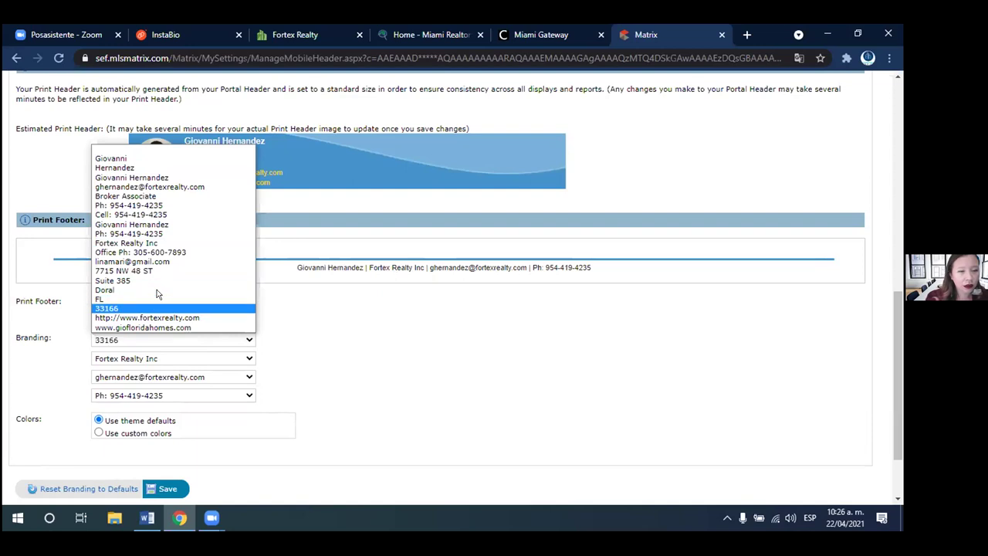
pyautogui.click(185, 327)
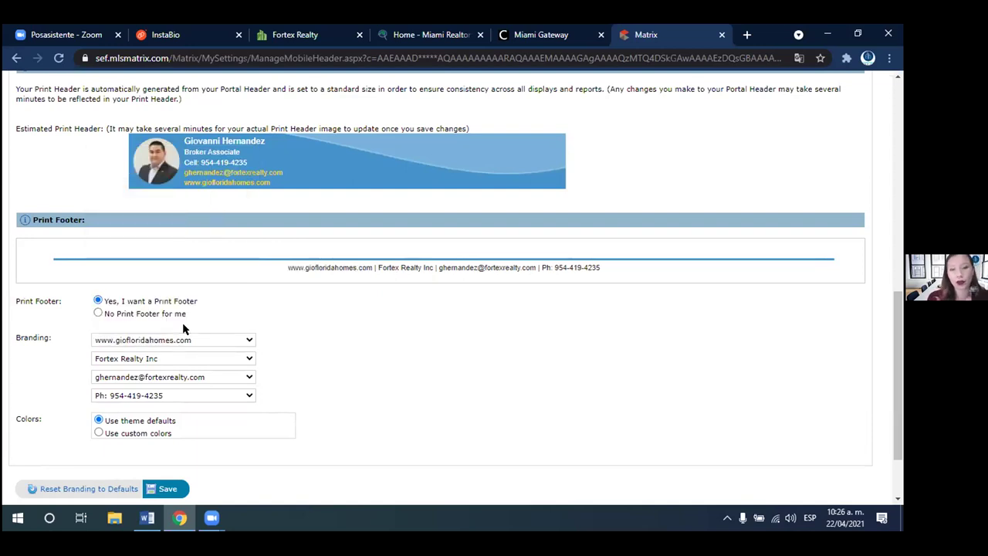
pyautogui.click(199, 341)
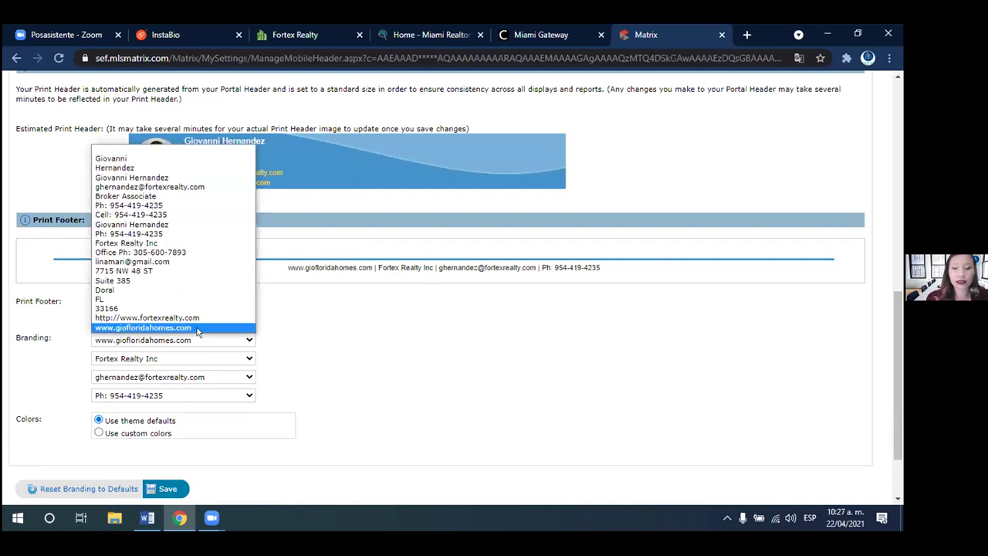
pyautogui.click(147, 178)
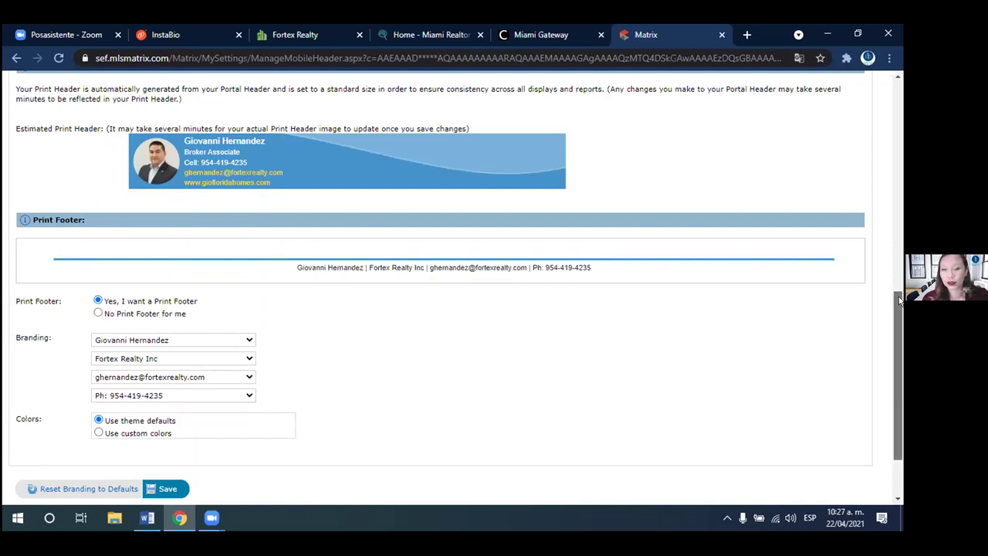
pyautogui.moveTo(899, 301); pyautogui.dragTo(899, 313)
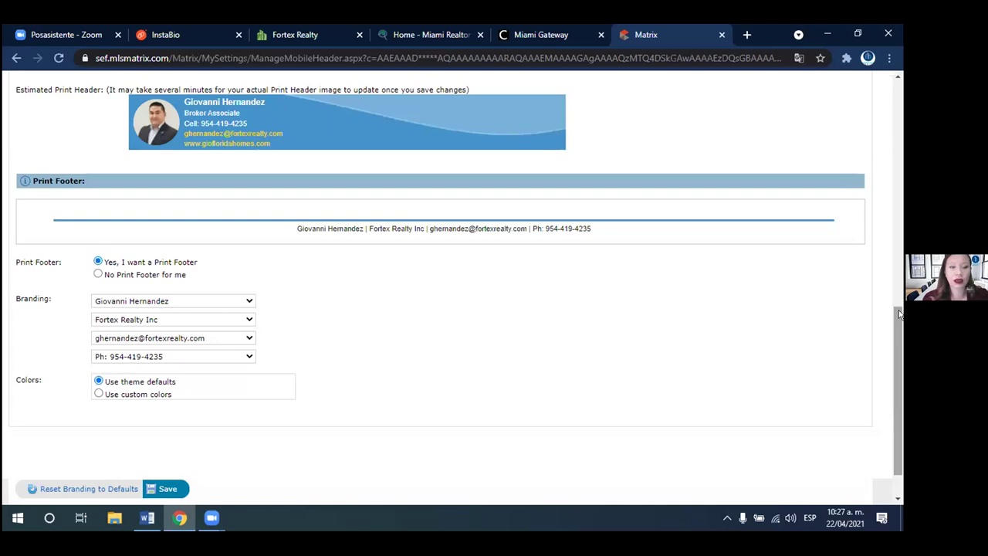
pyautogui.moveTo(899, 312); pyautogui.dragTo(899, 341)
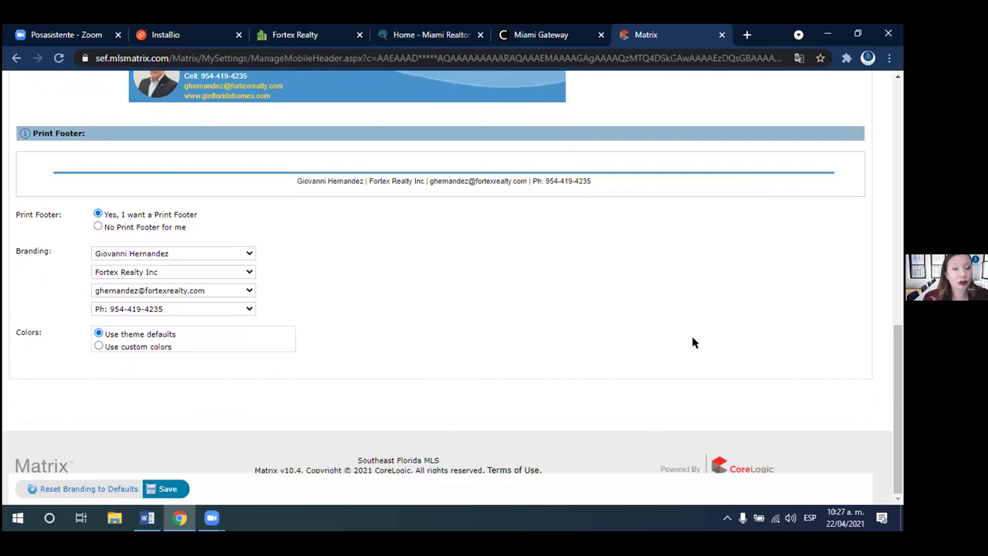
pyautogui.moveTo(899, 318); pyautogui.dragTo(885, 163)
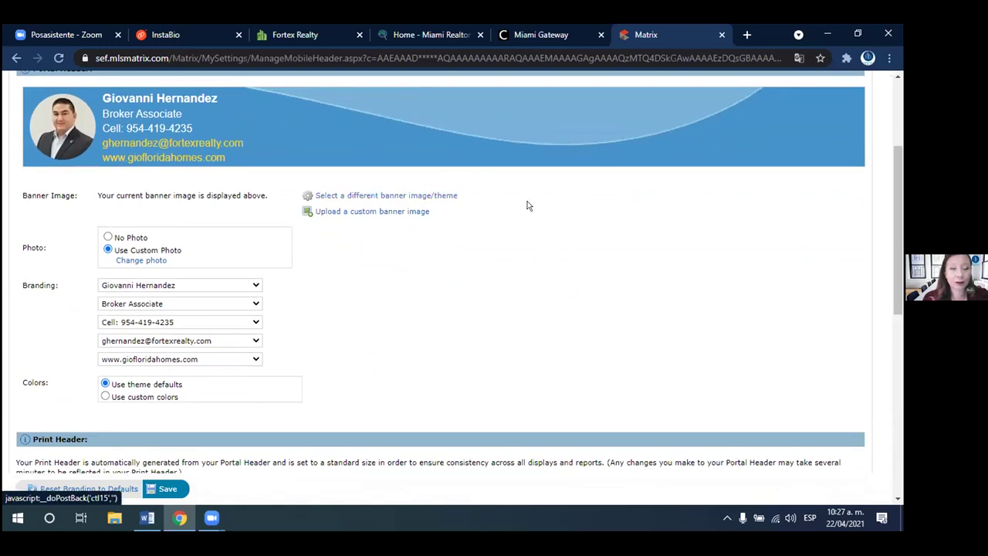
pyautogui.moveTo(899, 216); pyautogui.dragTo(899, 219)
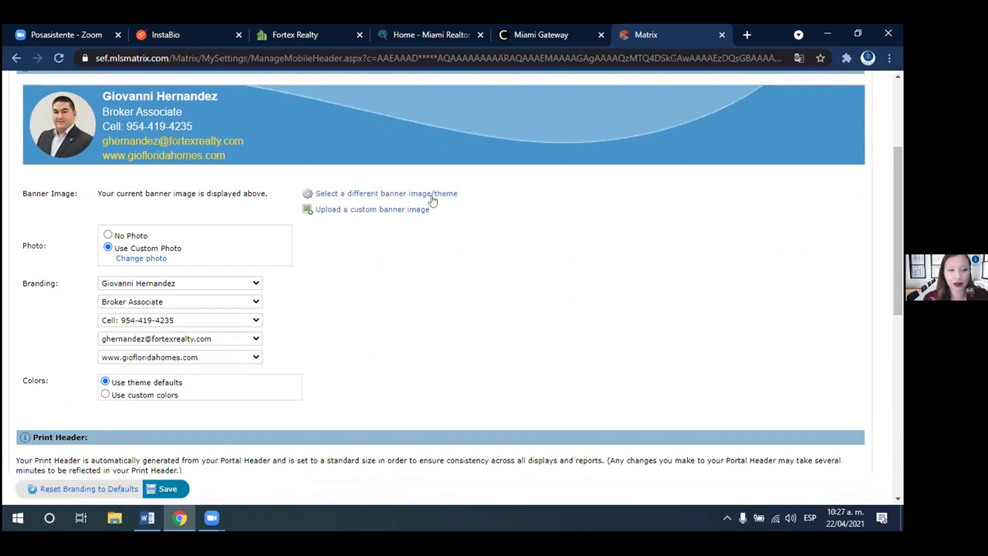
pyautogui.moveTo(899, 258); pyautogui.dragTo(864, 483)
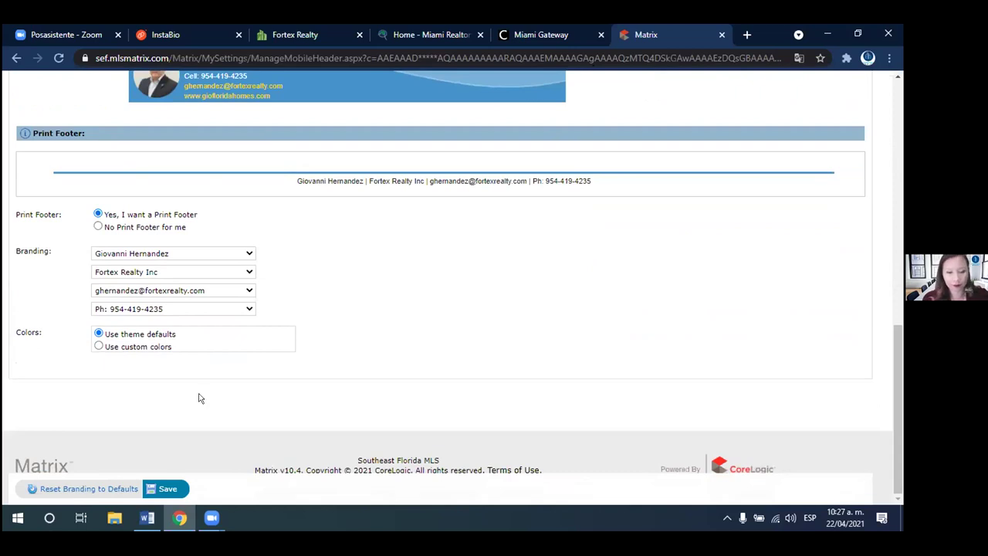
# - Save the Header & Footer settings with the Wave Blue portal header and print footer
pyautogui.click(151, 483)
pyautogui.click(151, 483)
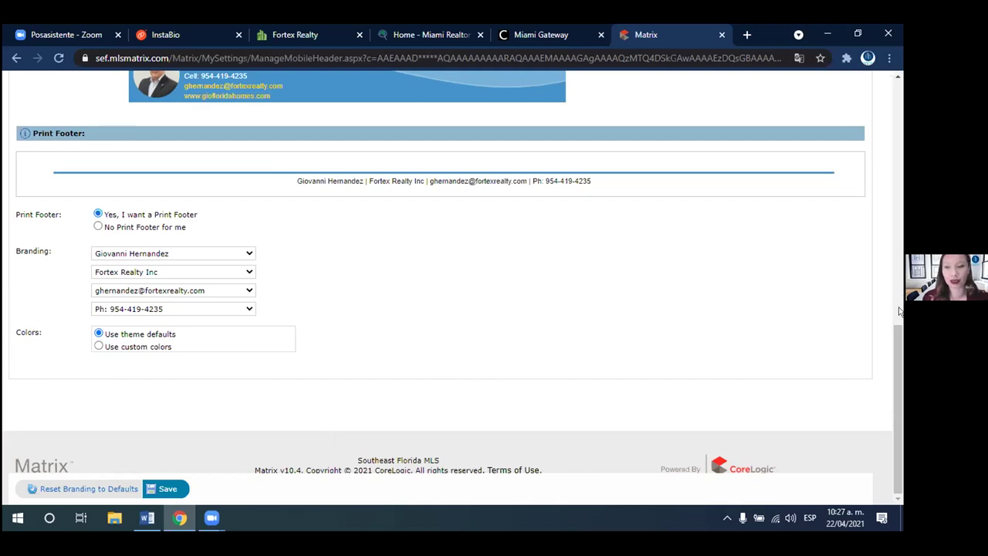
pyautogui.scroll(2, 891, 293)
pyautogui.scroll(1, 883, 288)
pyautogui.scroll(-3, 879, 287)
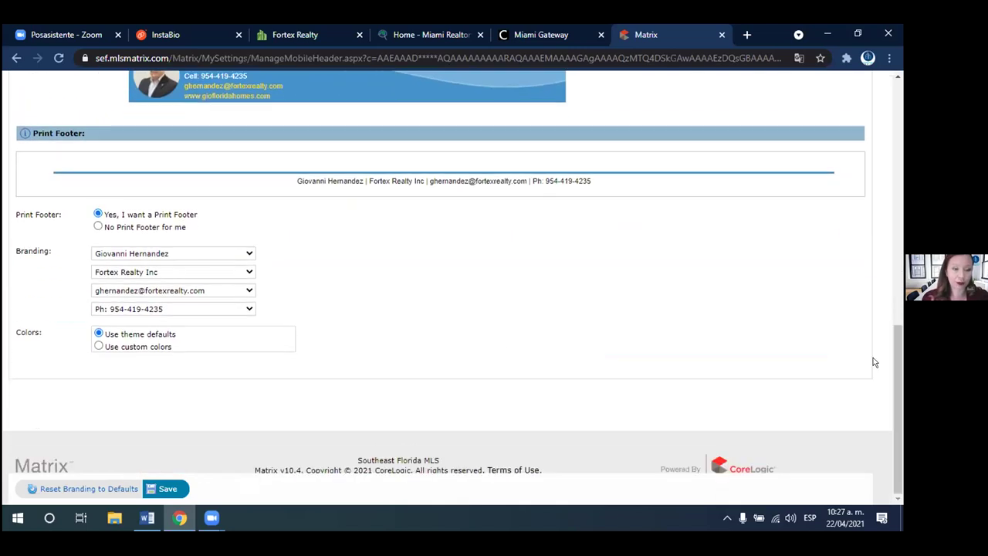
pyautogui.click(155, 491)
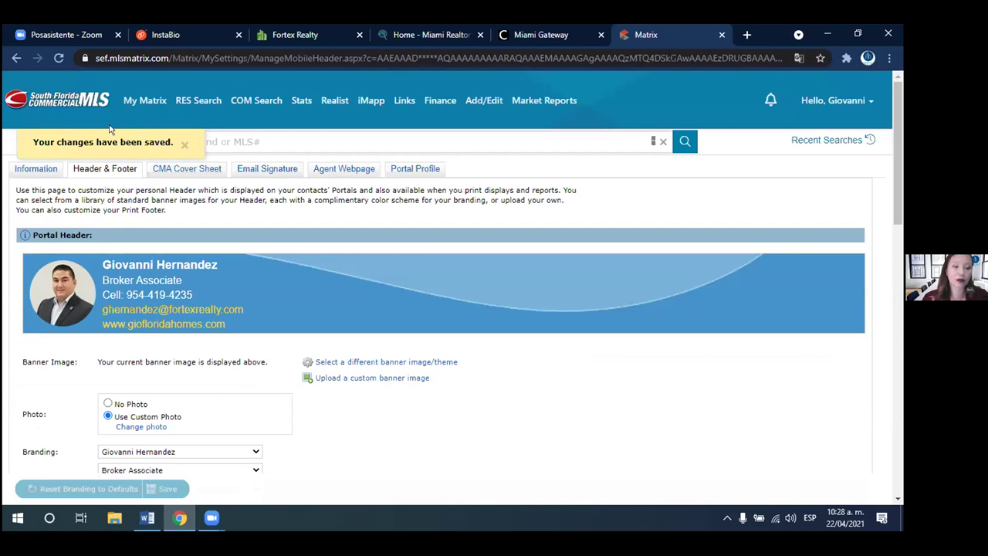
# - On the CMA Cover Sheet tab, try the Name, Company and Address Line 1 overrides, then switch them off
pyautogui.click(198, 168)
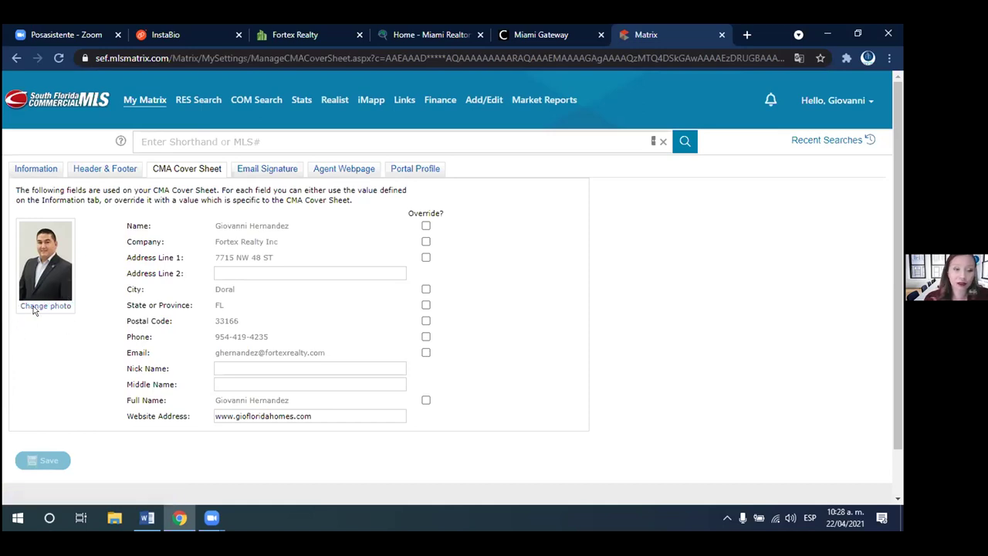
pyautogui.click(34, 307)
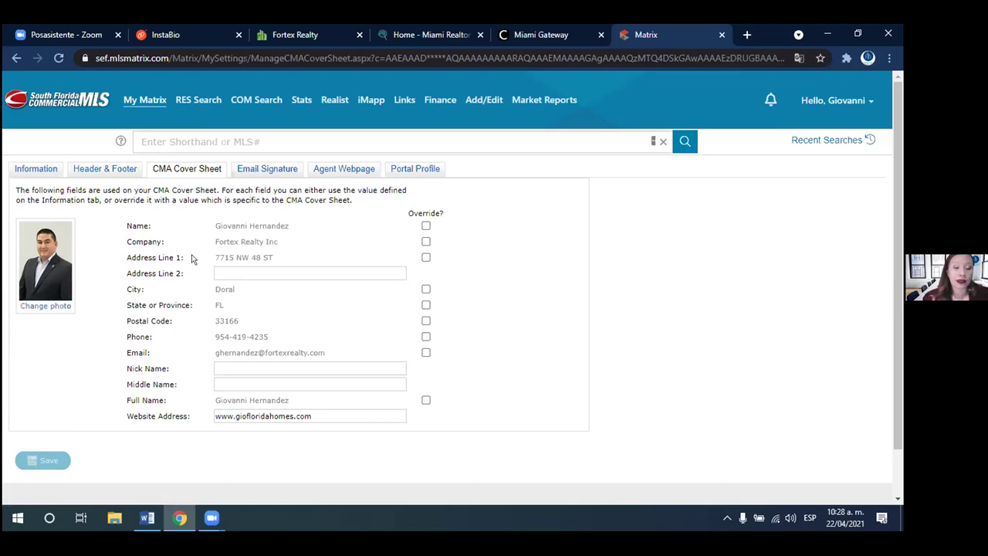
pyautogui.click(425, 225)
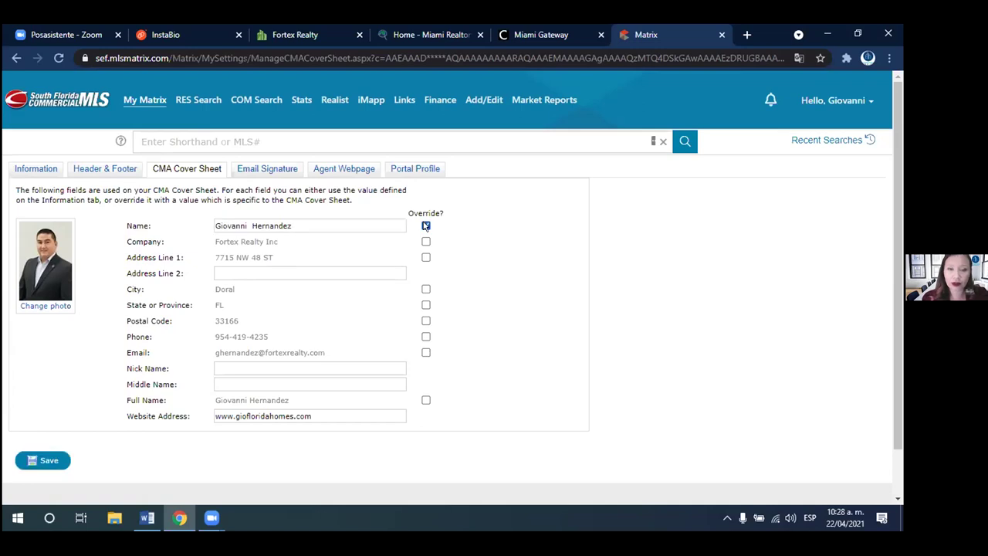
pyautogui.click(296, 221)
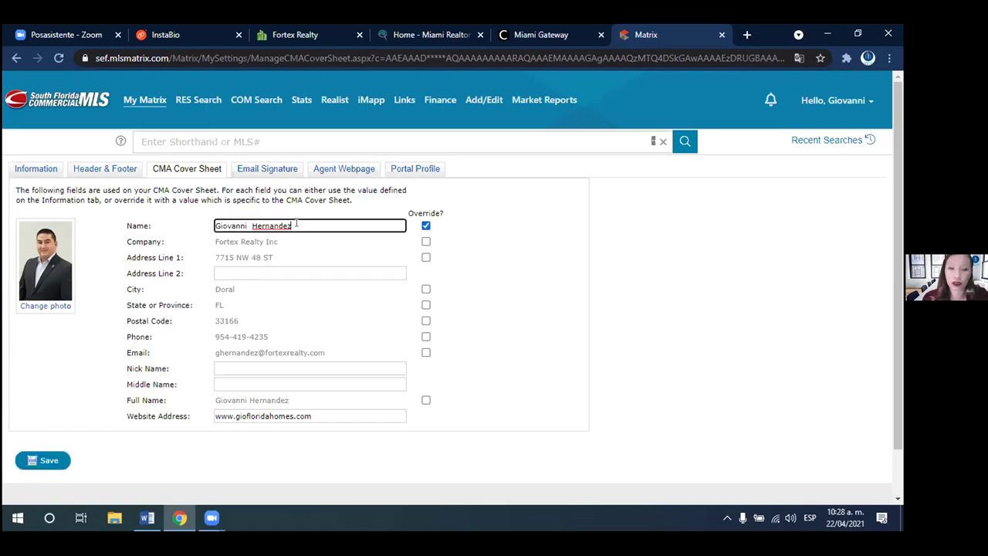
pyautogui.click(426, 226)
pyautogui.click(425, 241)
pyautogui.click(424, 242)
pyautogui.click(424, 258)
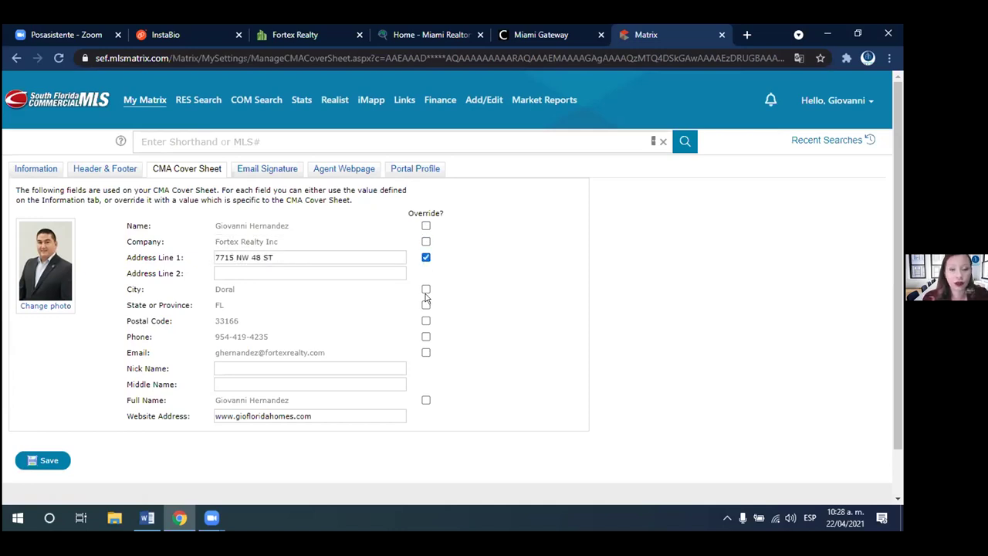
pyautogui.click(423, 259)
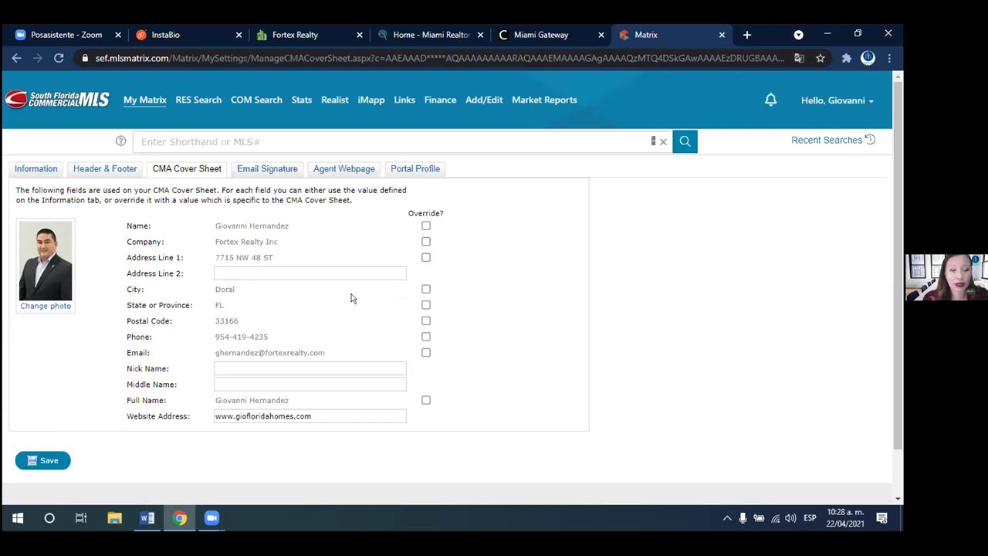
# - Switch the Email override off too and save the CMA Cover Sheet settings
pyautogui.click(284, 267)
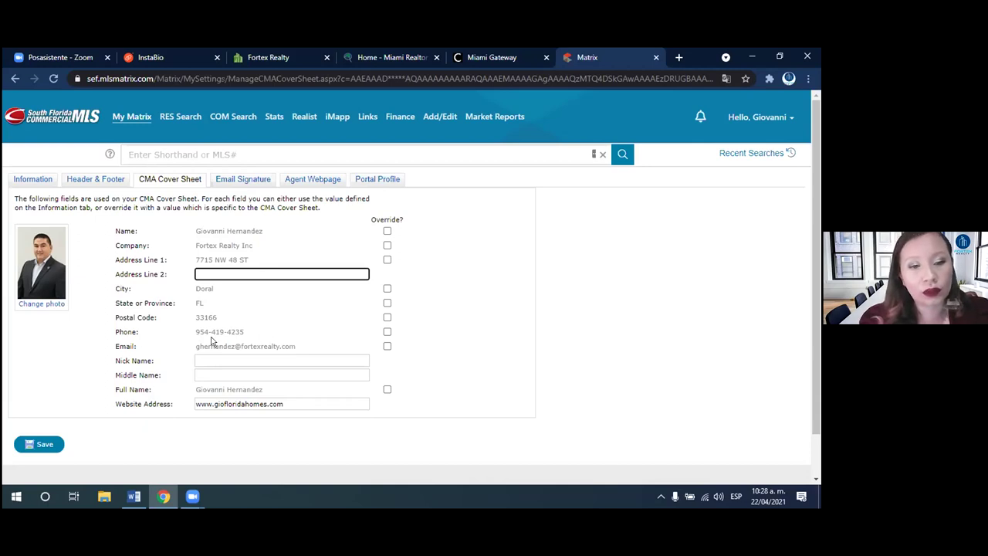
pyautogui.click(387, 347)
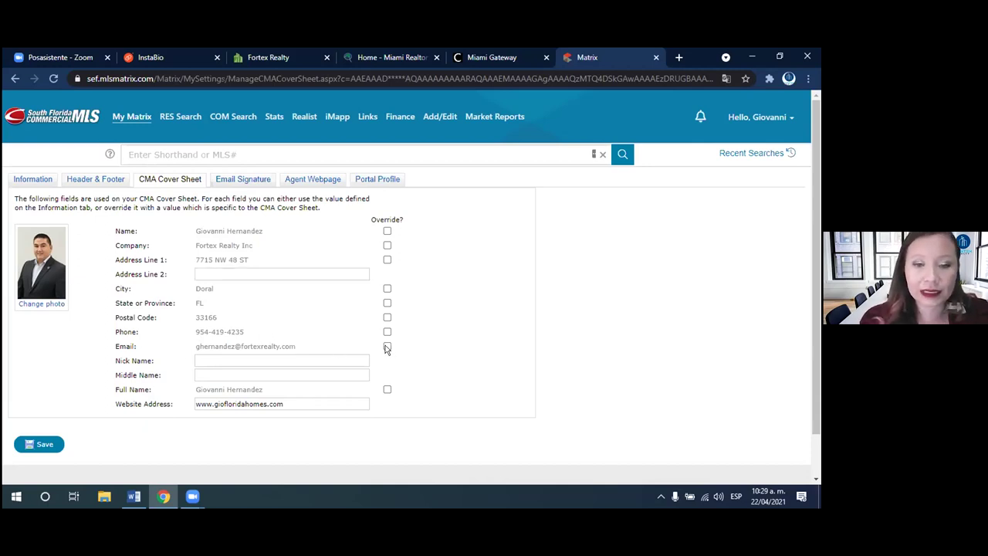
pyautogui.click(311, 361)
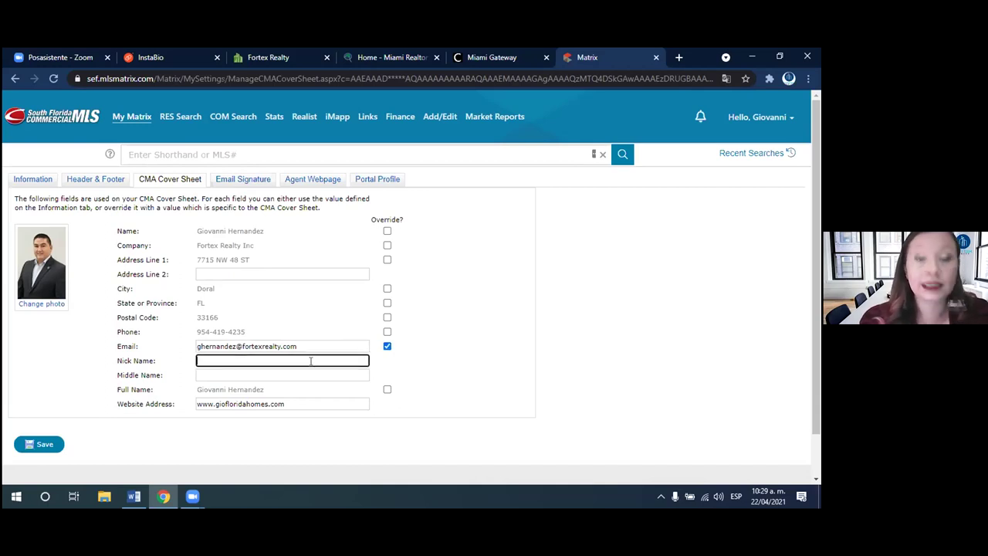
pyautogui.click(387, 346)
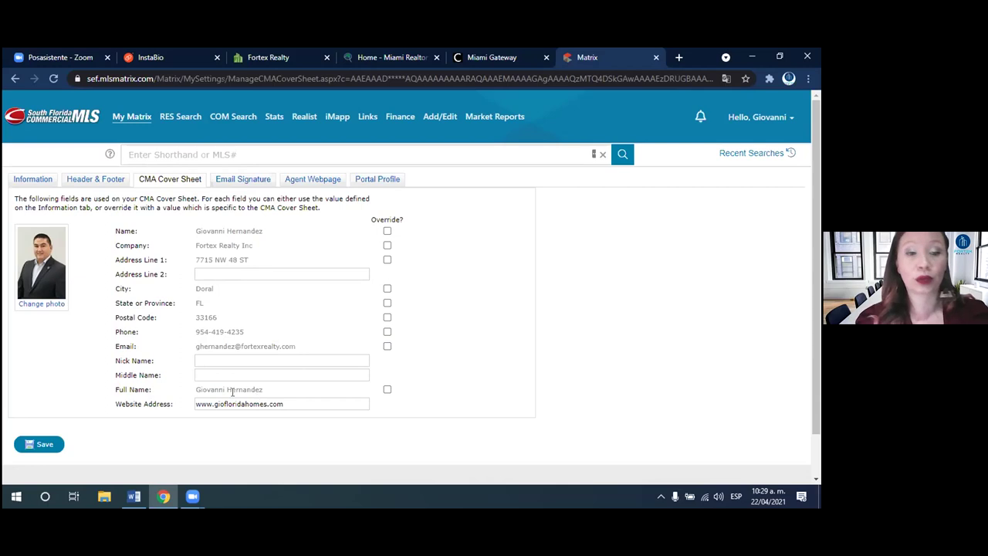
pyautogui.click(222, 359)
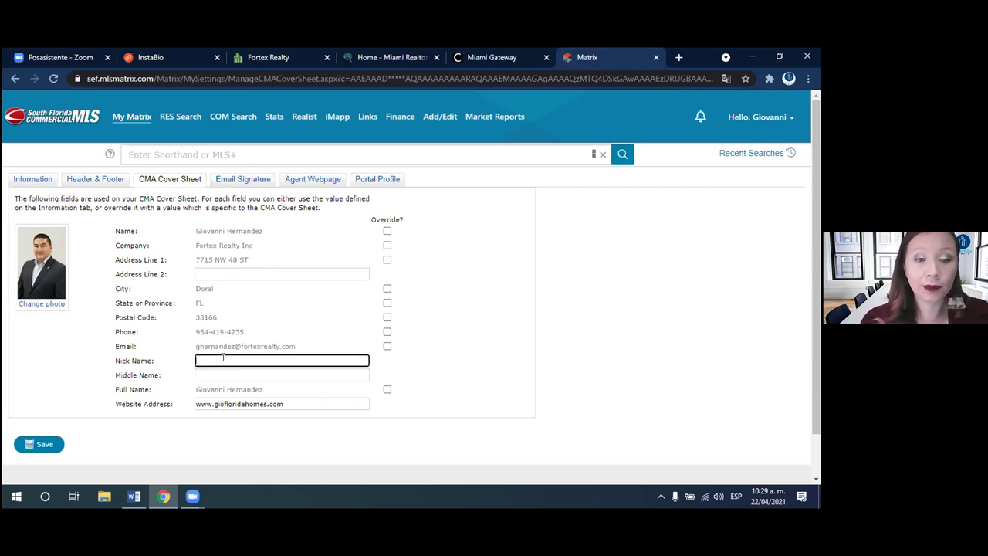
pyautogui.click(456, 384)
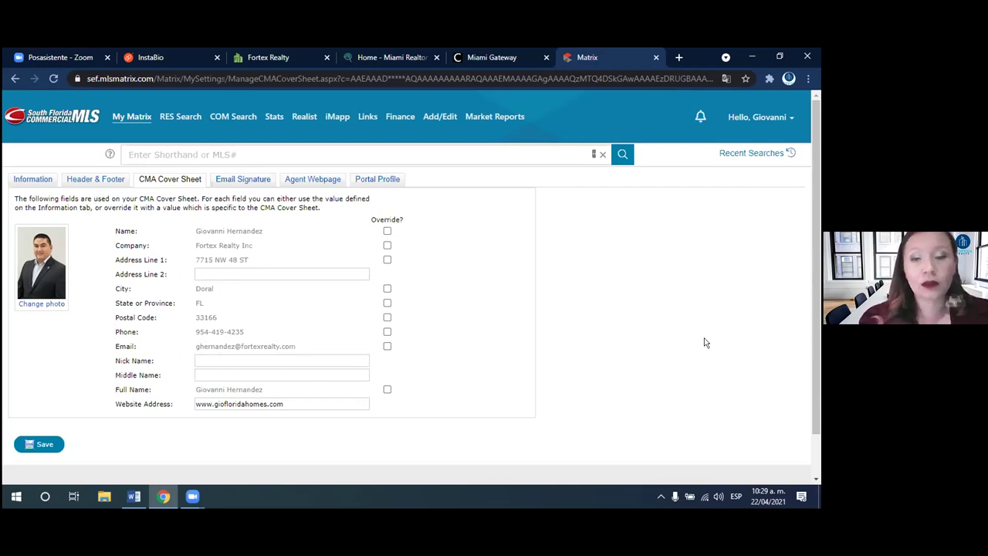
pyautogui.moveTo(816, 345); pyautogui.dragTo(814, 357)
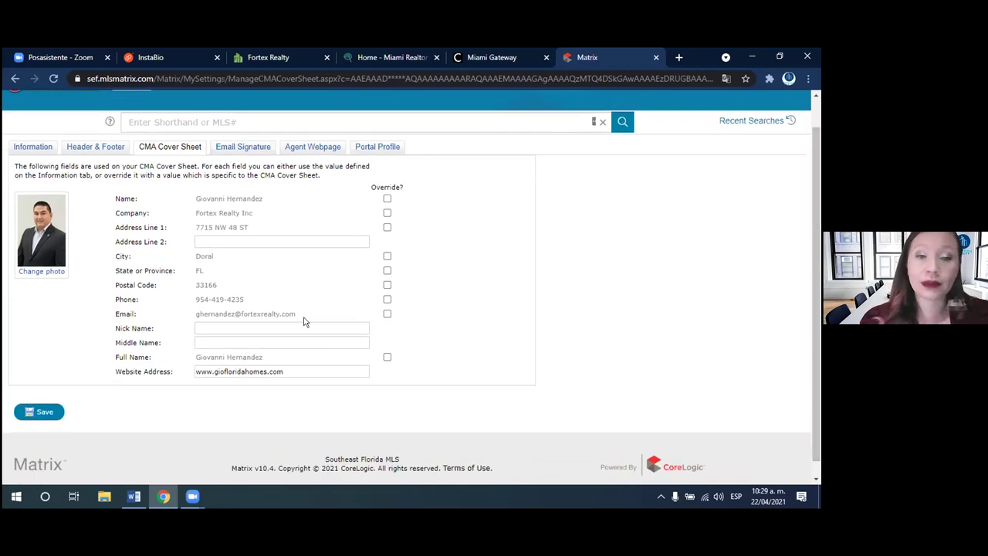
pyautogui.click(306, 365)
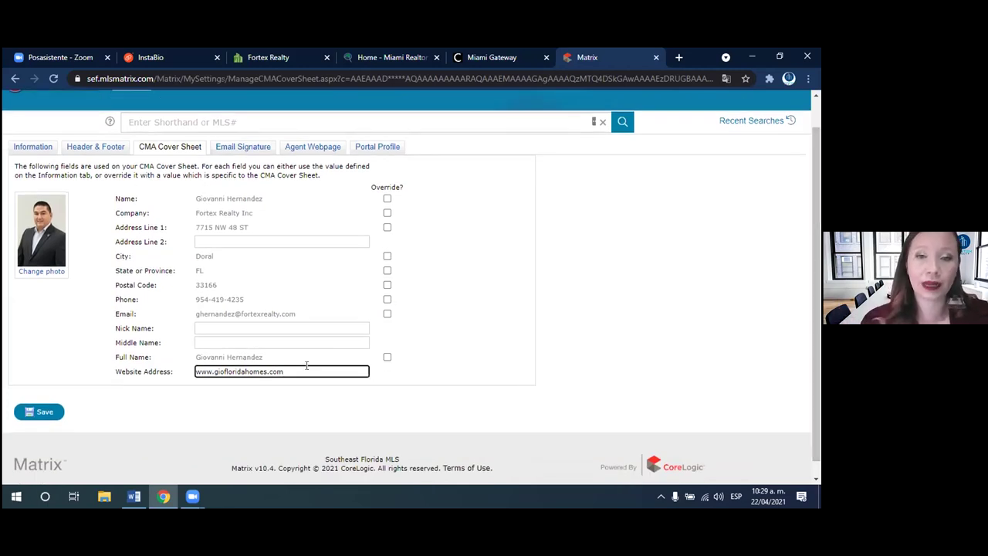
pyautogui.click(41, 412)
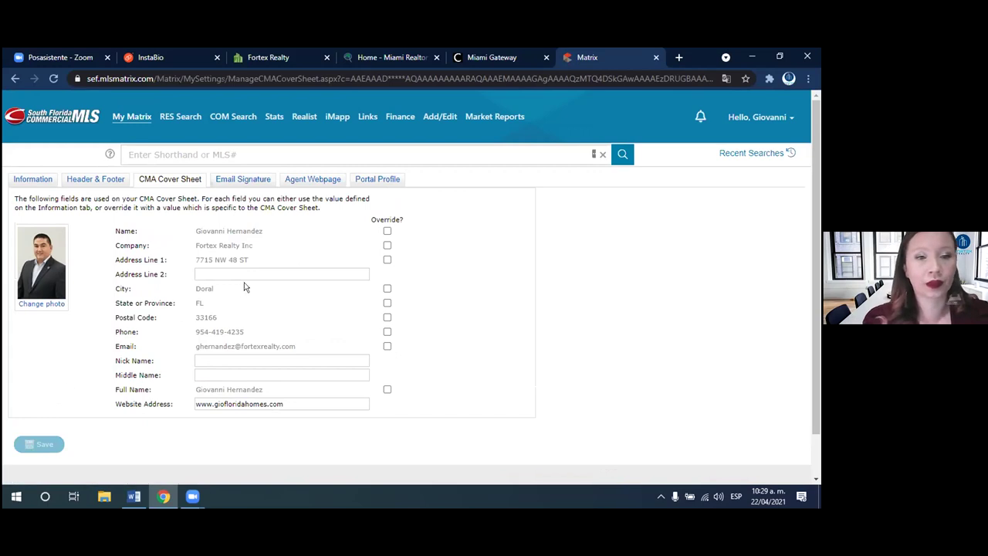
# - Add the agent's name on a new line below the email signature, set to size 18
pyautogui.click(245, 180)
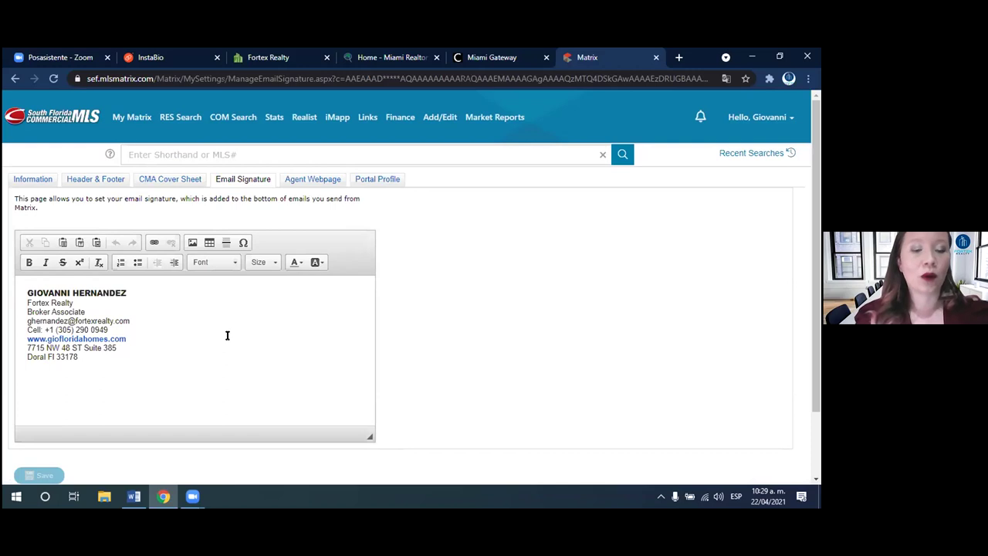
pyautogui.click(120, 374)
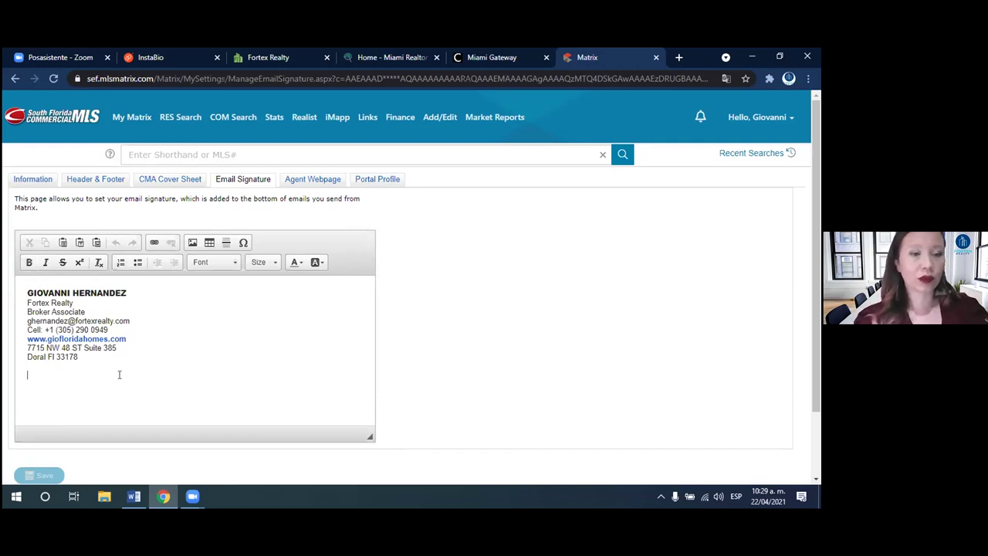
pyautogui.press('Return')
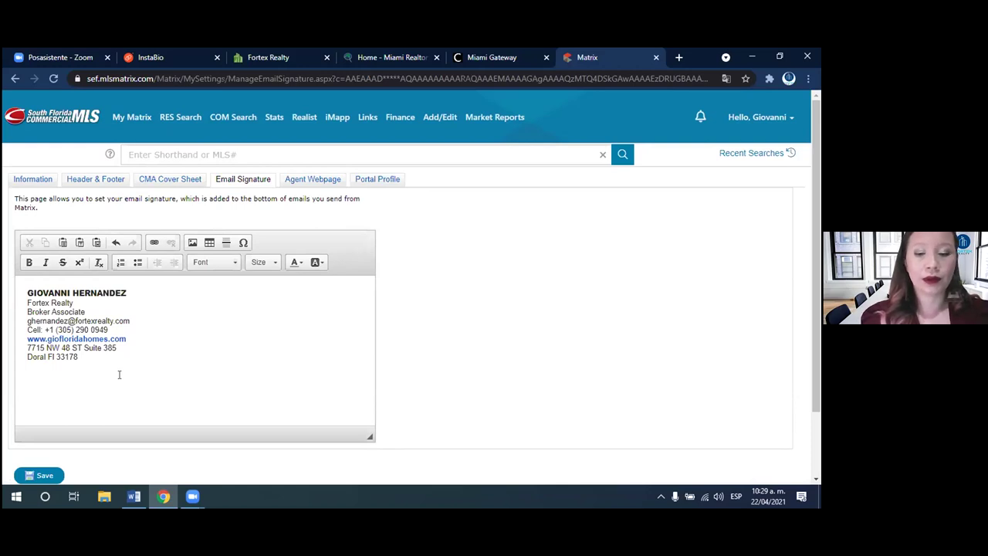
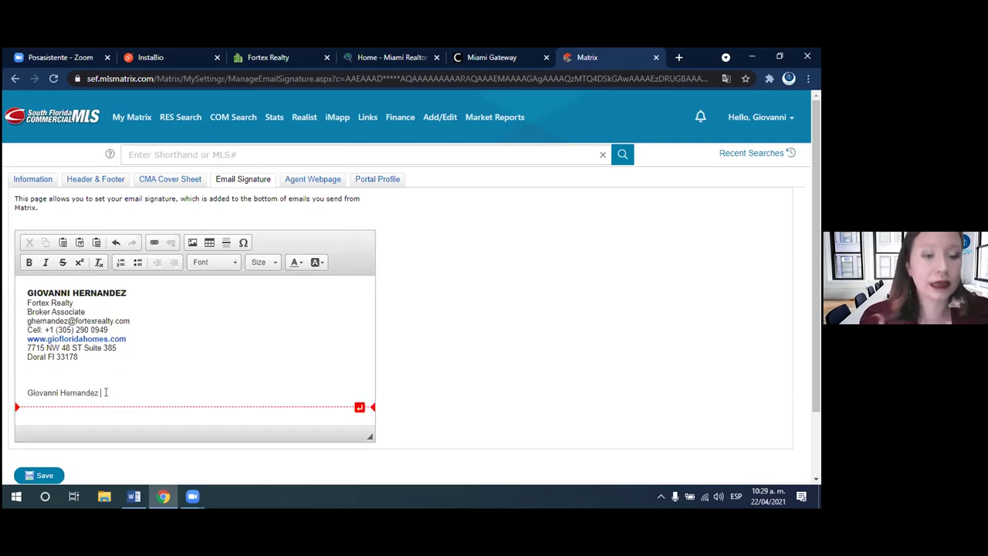
pyautogui.moveTo(106, 392); pyautogui.dragTo(25, 393)
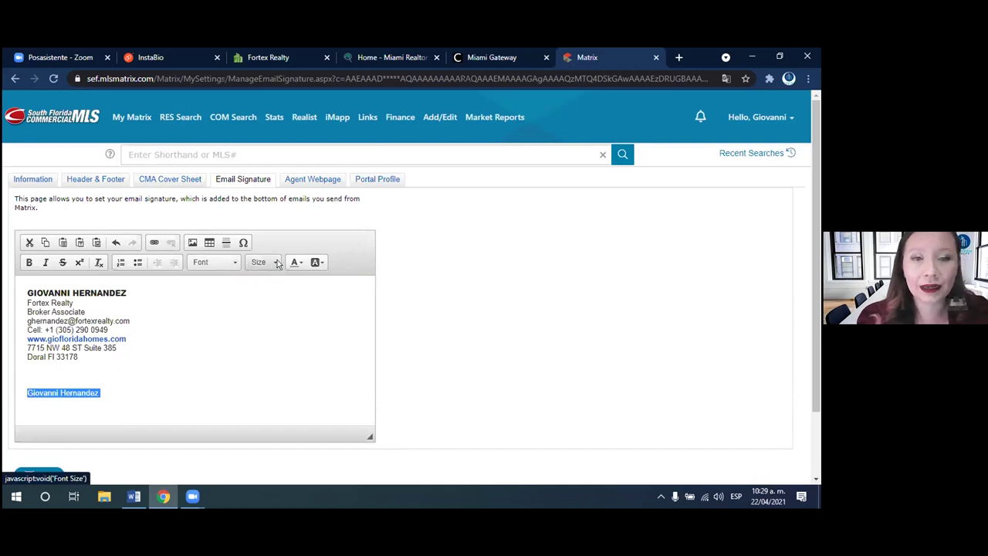
pyautogui.click(272, 262)
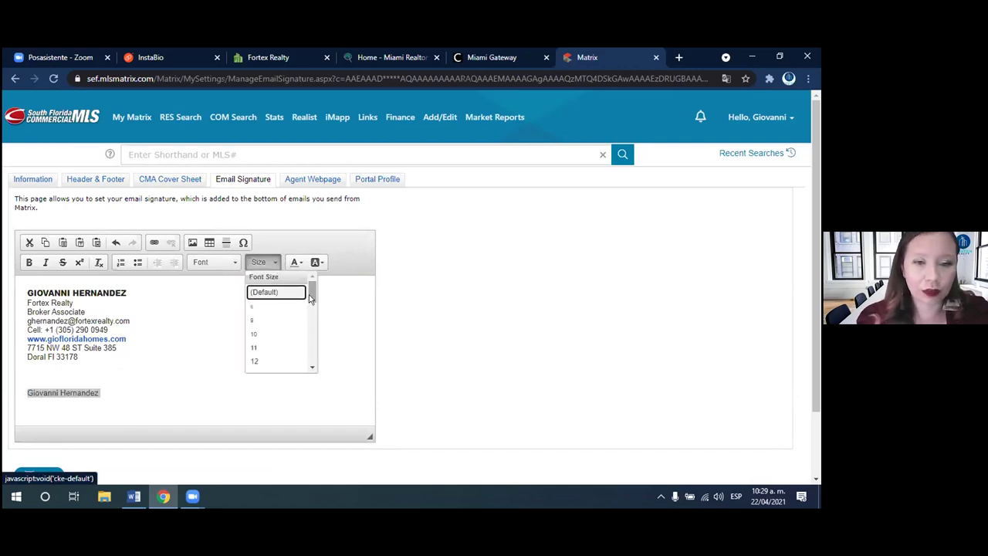
pyautogui.scroll(-1, 311, 304)
pyautogui.scroll(-2, 311, 303)
pyautogui.click(263, 337)
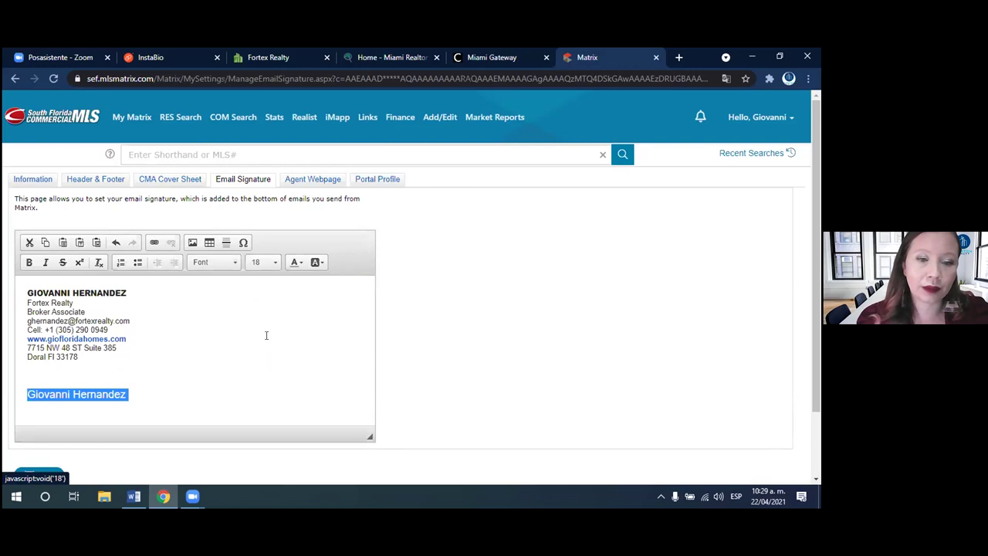
# - Make the name line bold Courier New in a desaturated blue colour
pyautogui.click(28, 262)
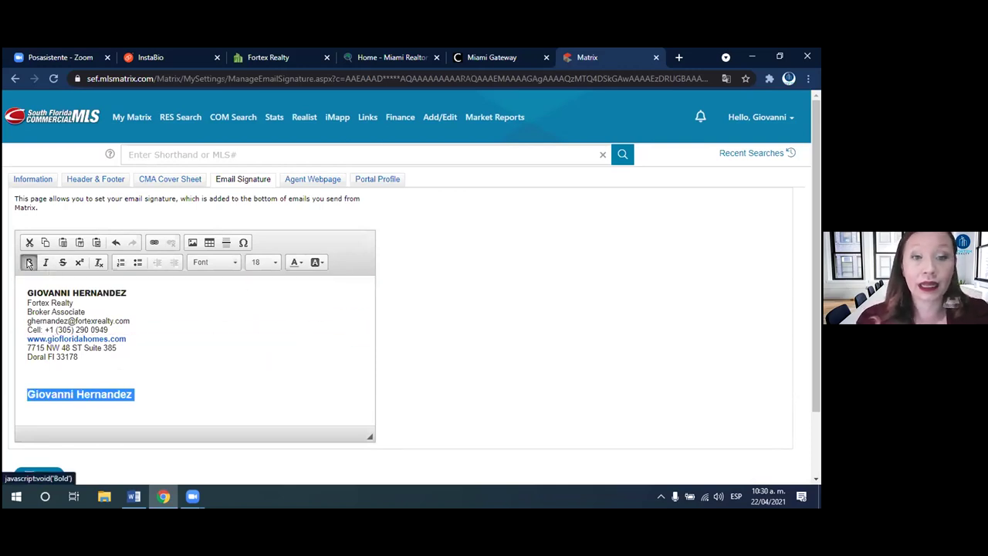
pyautogui.click(229, 262)
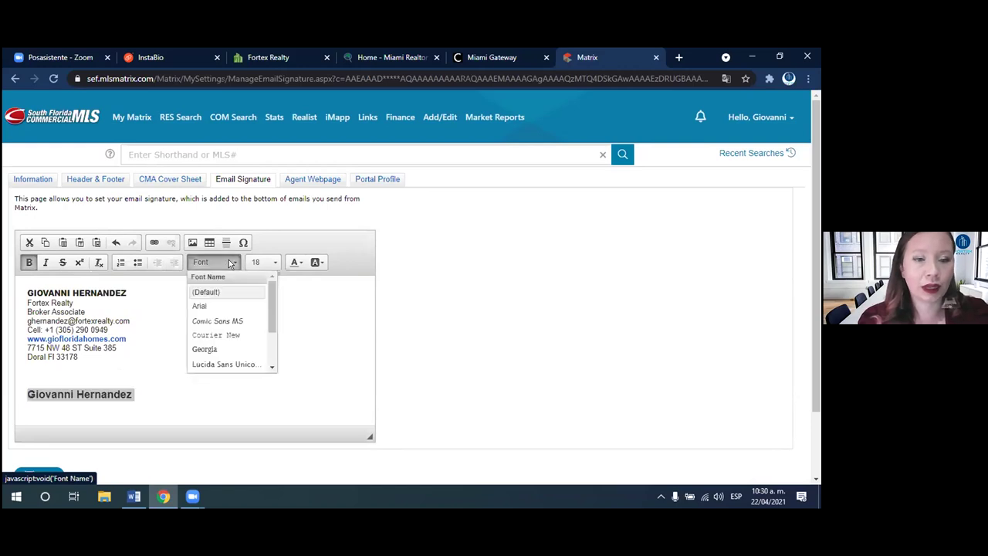
pyautogui.moveTo(272, 299); pyautogui.dragTo(263, 337)
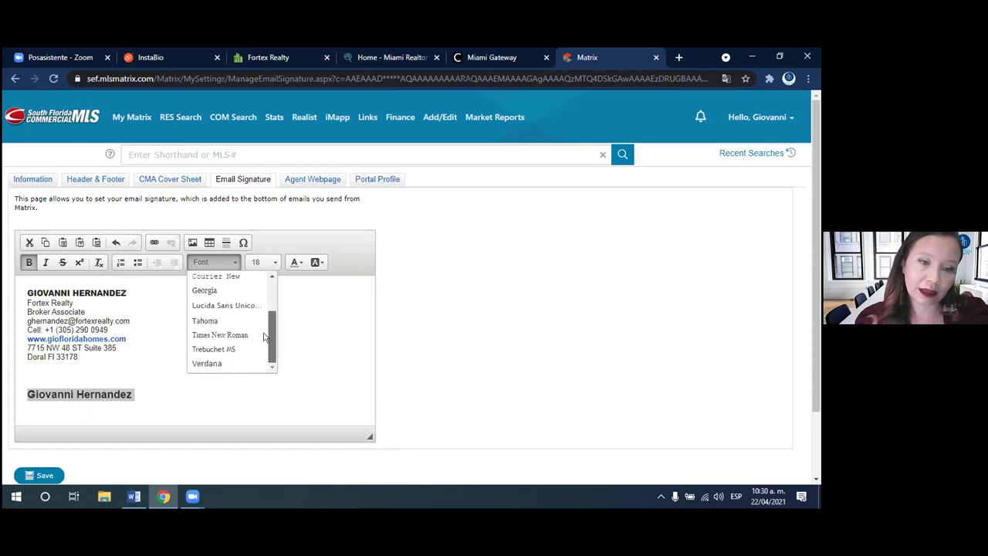
pyautogui.click(220, 335)
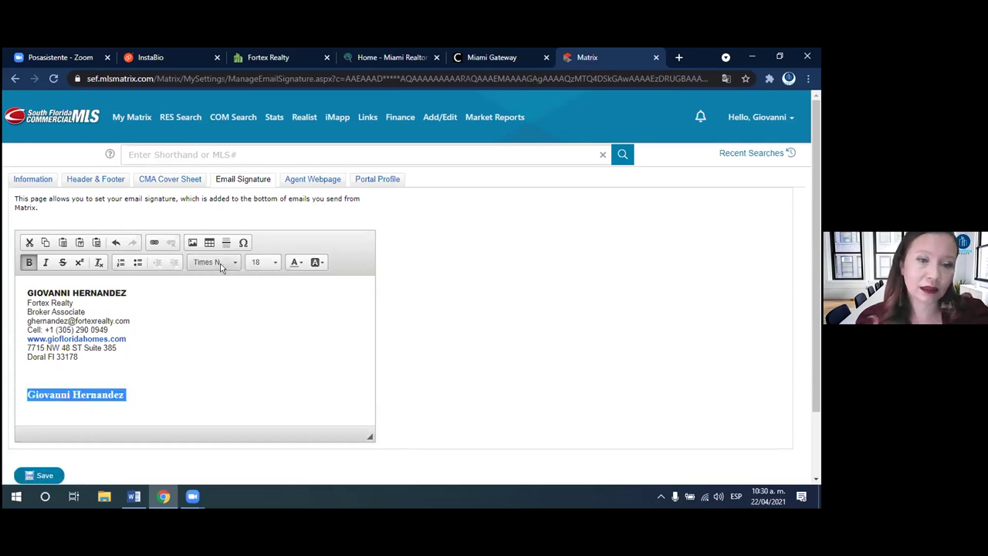
pyautogui.click(221, 264)
pyautogui.click(221, 291)
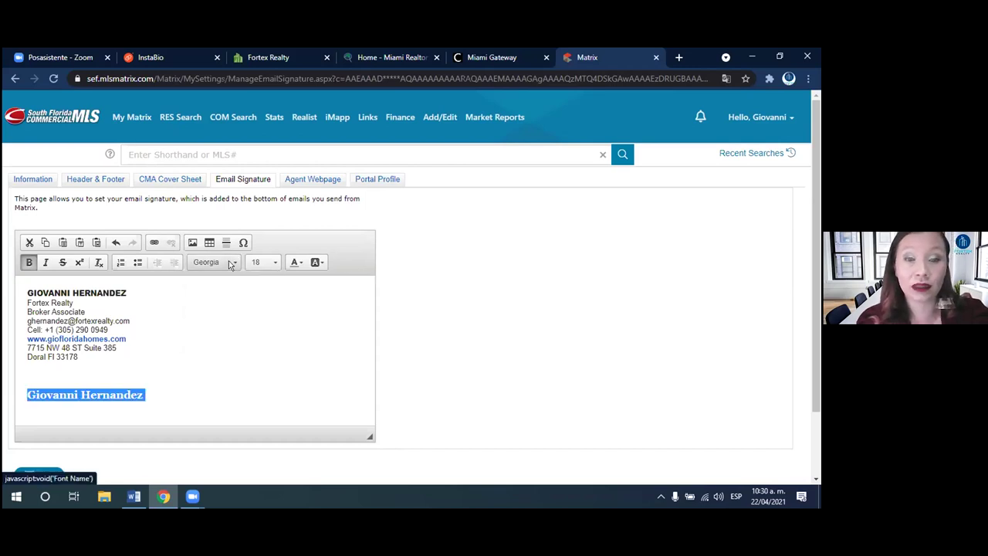
pyautogui.click(229, 264)
pyautogui.click(240, 334)
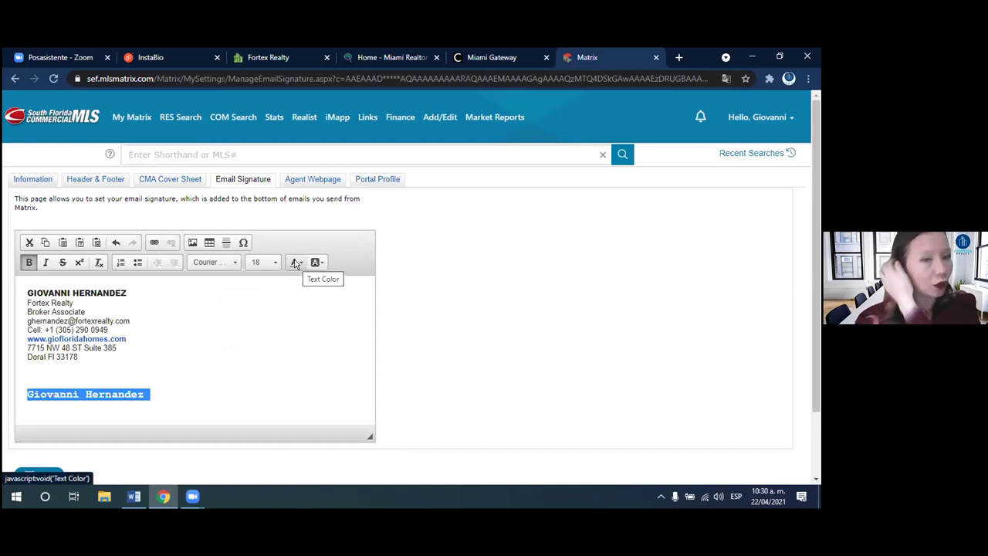
pyautogui.click(294, 263)
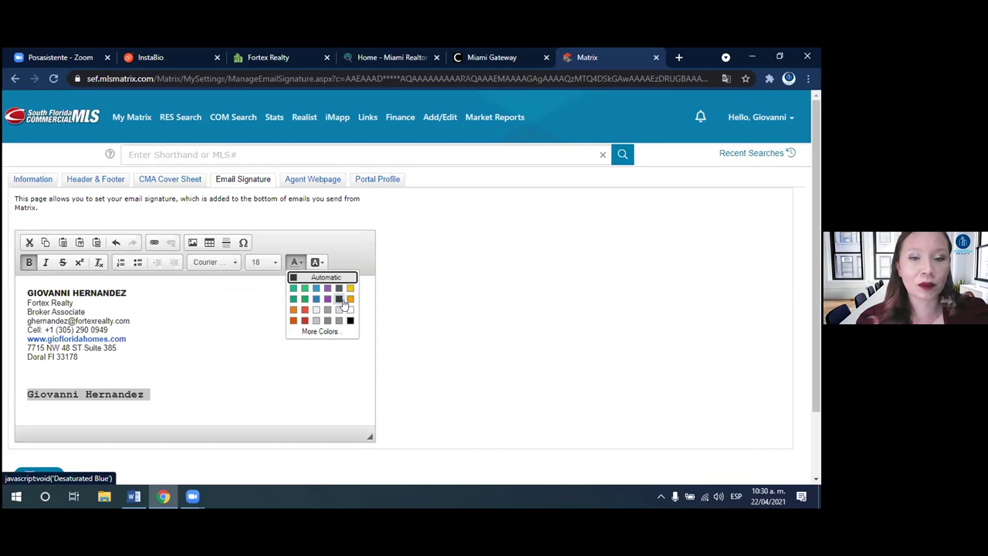
pyautogui.click(338, 299)
pyautogui.click(232, 366)
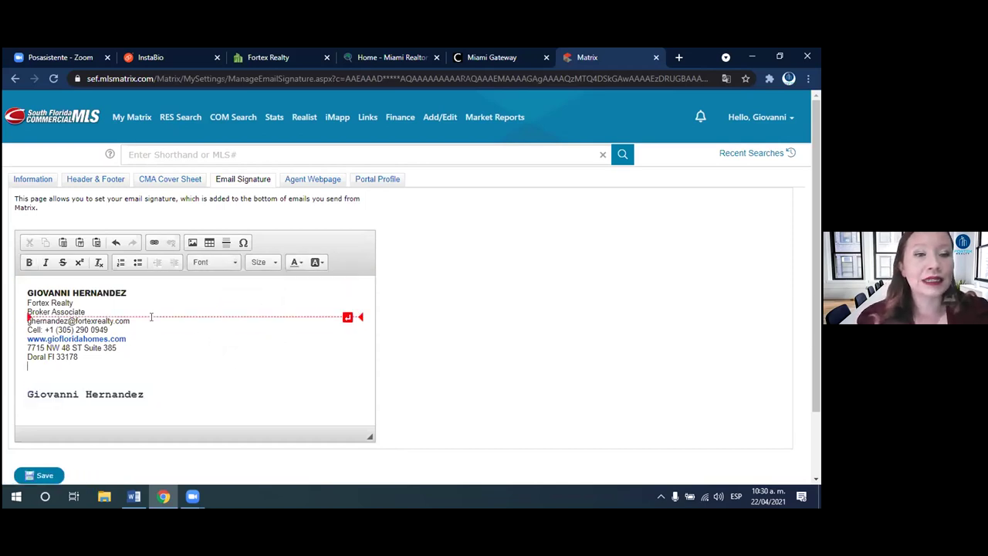
# - Add the agent's e-mail address on a new line under the name, sized 14
pyautogui.click(174, 393)
pyautogui.press('Return')
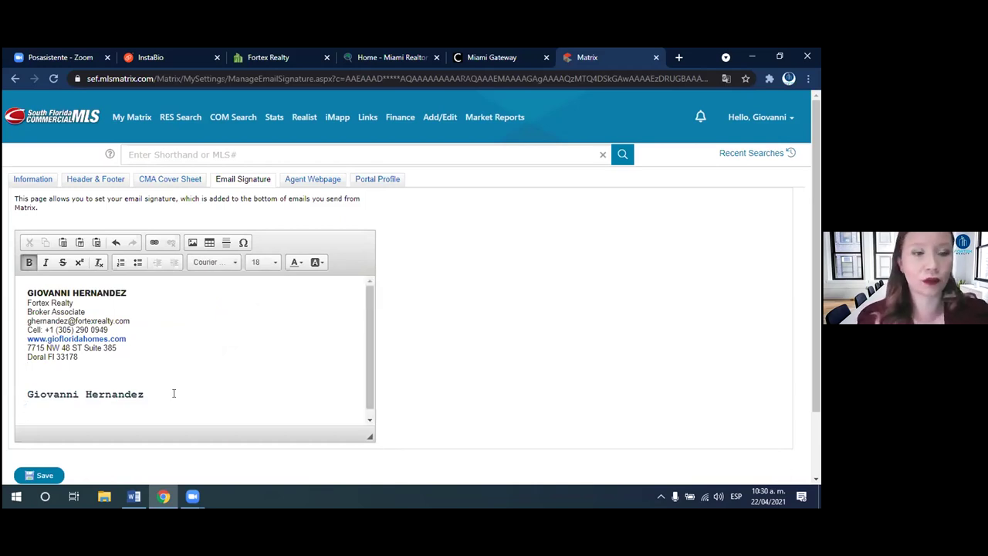
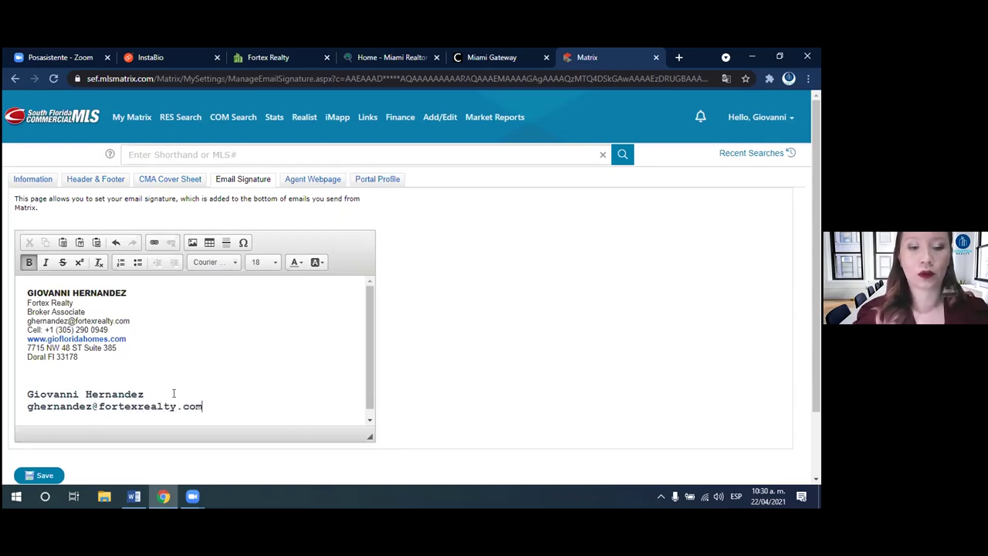
pyautogui.moveTo(210, 400); pyautogui.dragTo(26, 406)
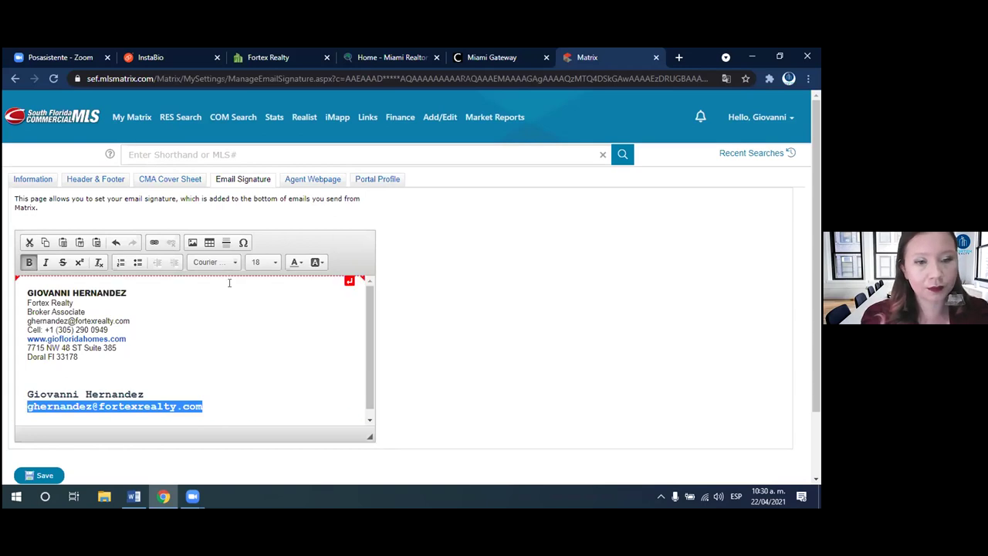
pyautogui.click(263, 262)
pyautogui.click(264, 290)
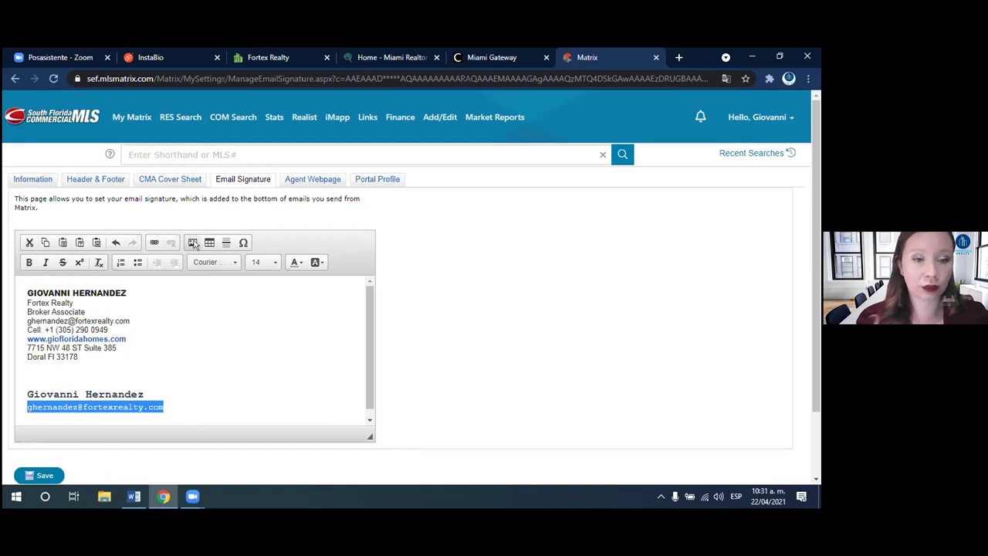
# - Make the e-mail line an E-Mail link to the agent's address and start a new line below it
pyautogui.click(153, 242)
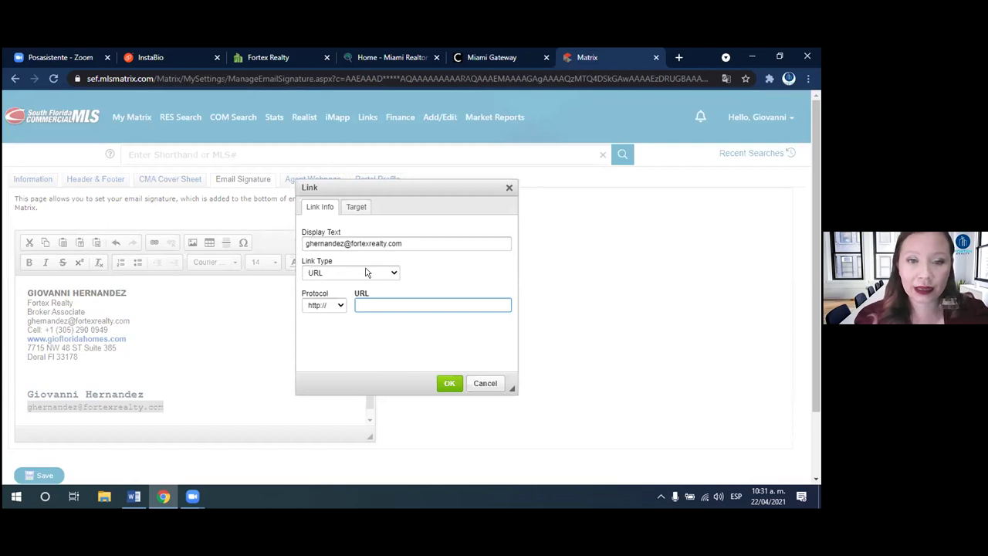
pyautogui.click(365, 272)
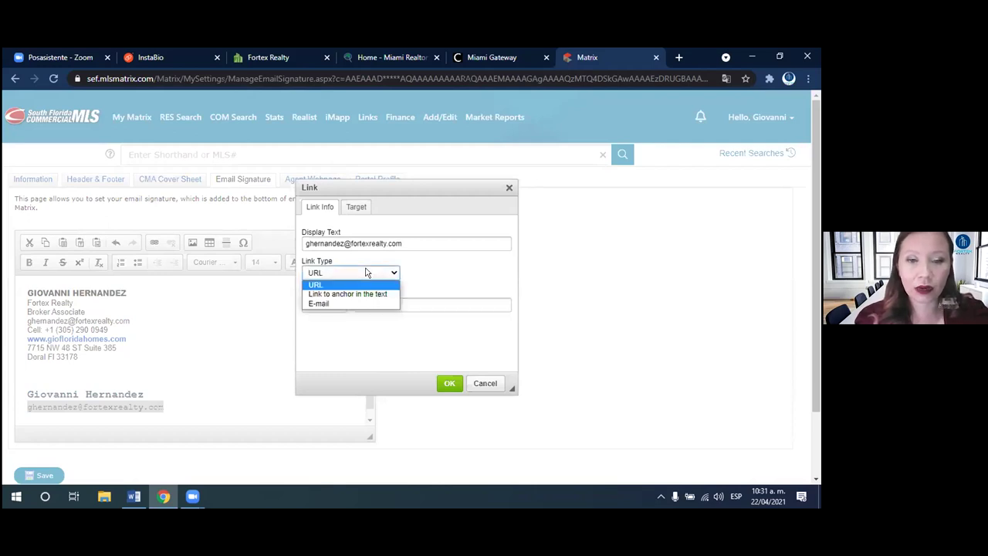
pyautogui.click(347, 304)
pyautogui.click(342, 296)
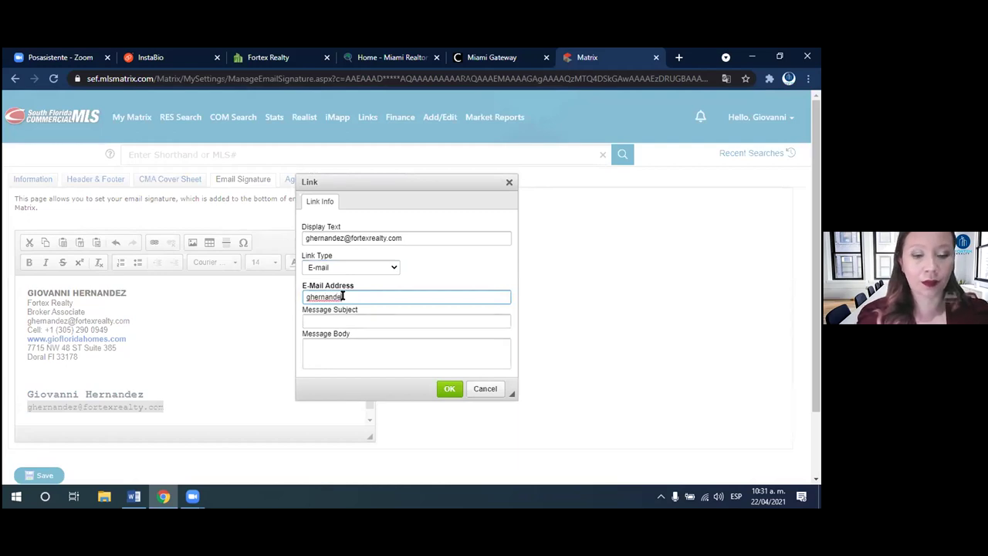
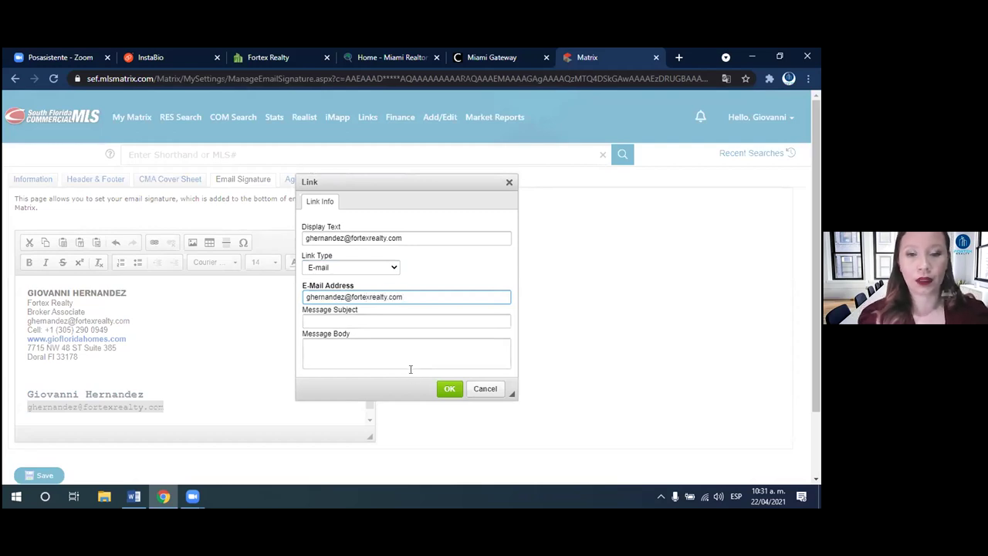
pyautogui.click(450, 389)
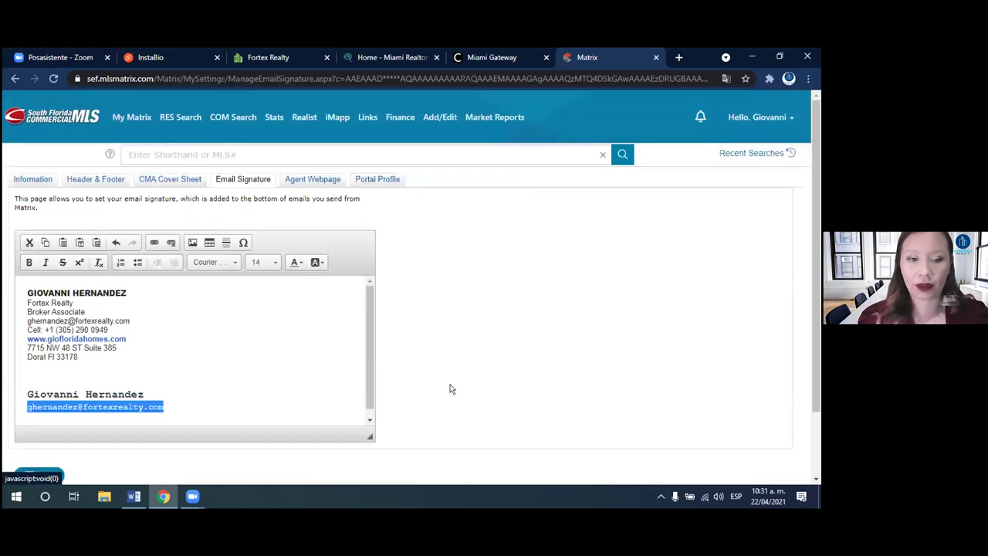
pyautogui.click(163, 407)
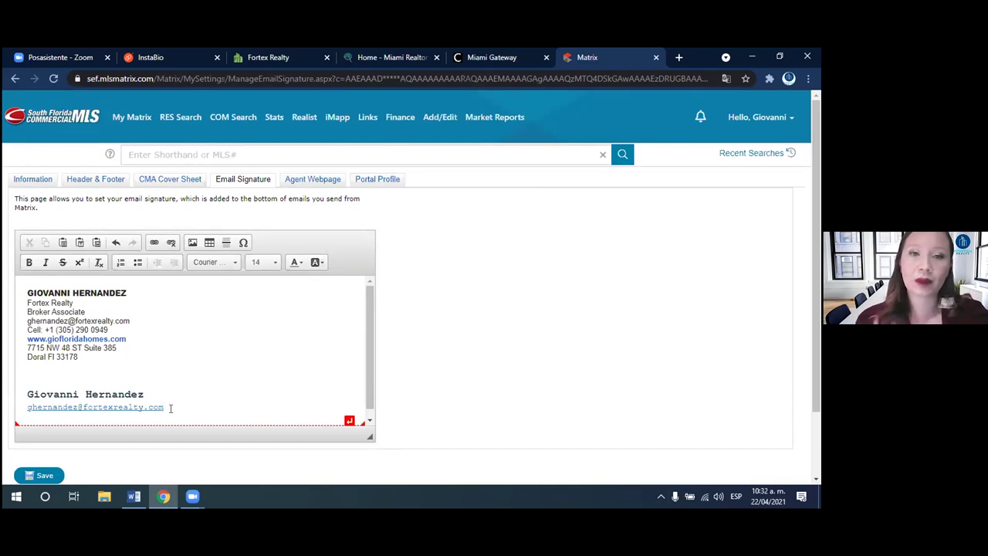
pyautogui.press('Return')
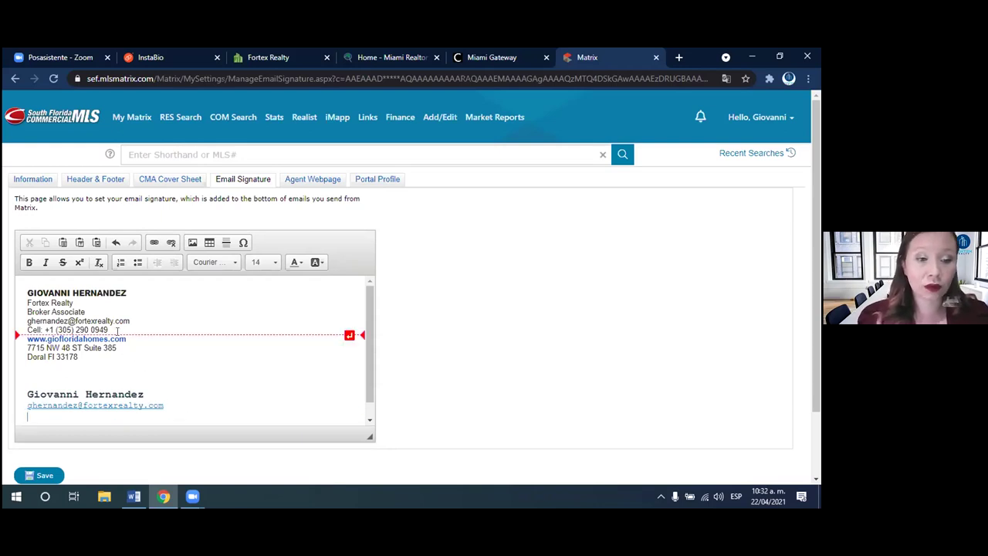
# - Copy the agent's Cell phone number onto the empty line below the e-mail link
pyautogui.moveTo(108, 329); pyautogui.dragTo(55, 330)
pyautogui.hotkey('ctrl', 'c')
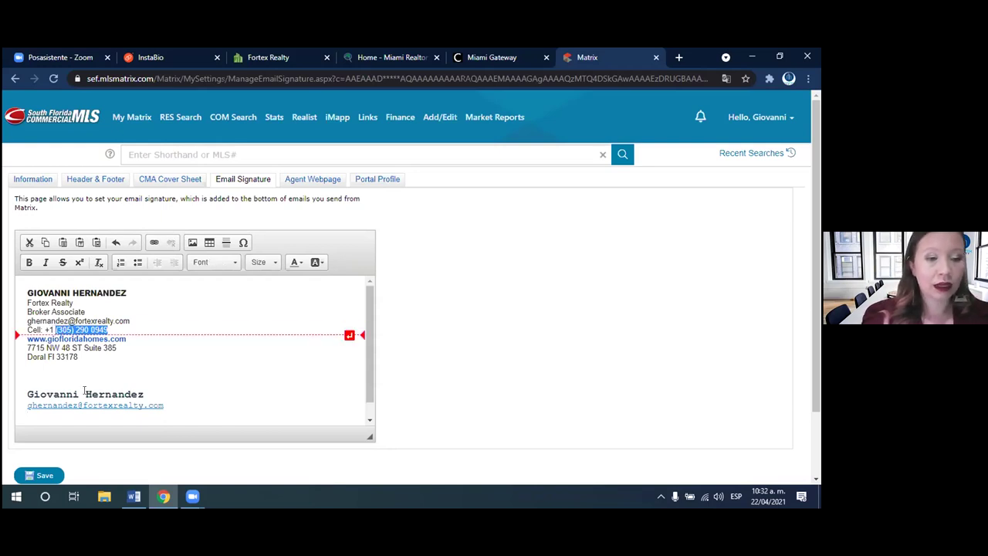
pyautogui.click(65, 419)
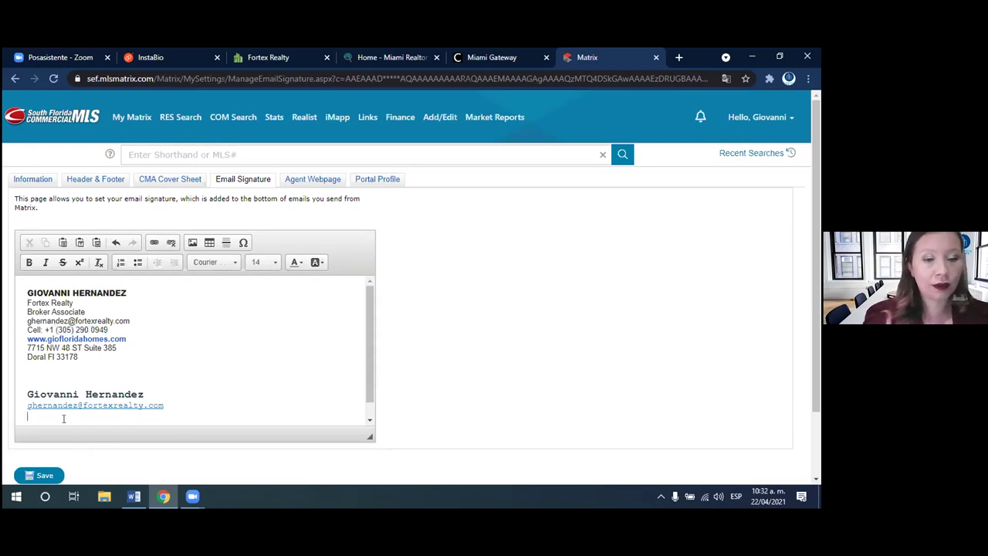
pyautogui.hotkey('ctrl', 'v')
pyautogui.moveTo(108, 331); pyautogui.dragTo(48, 324)
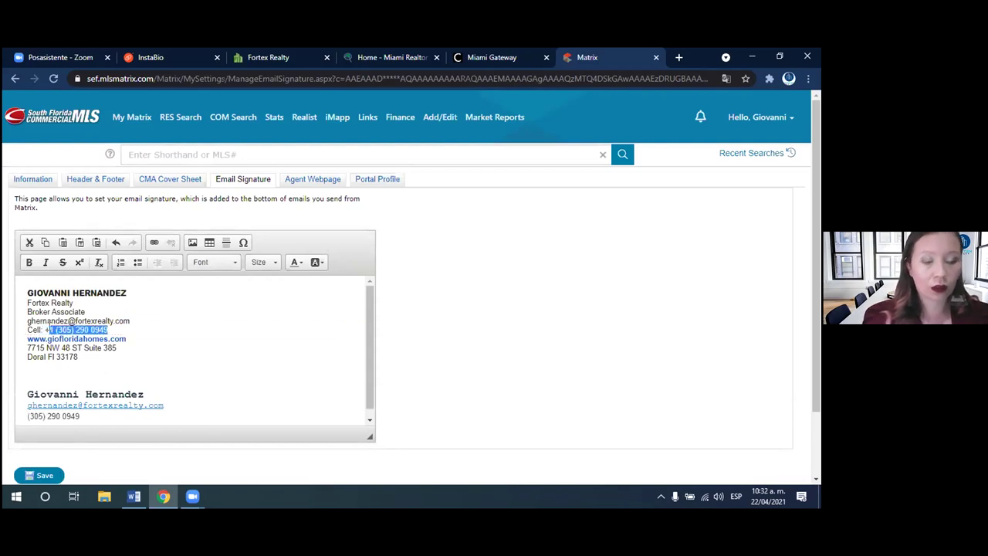
pyautogui.click(81, 415)
pyautogui.tripleClick(81, 415)
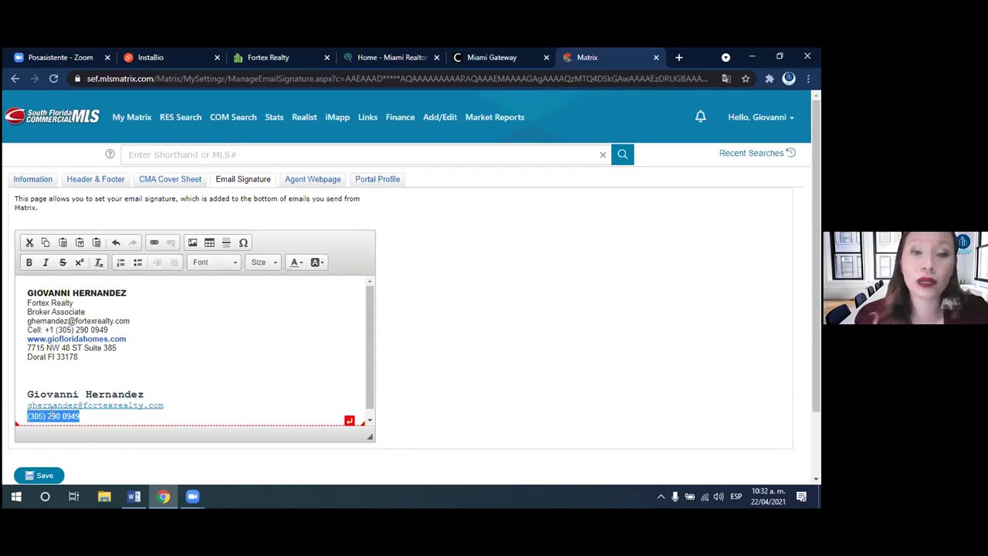
# - Link the pasted phone number as 'Link to anchor in the text' and start another line
pyautogui.click(154, 244)
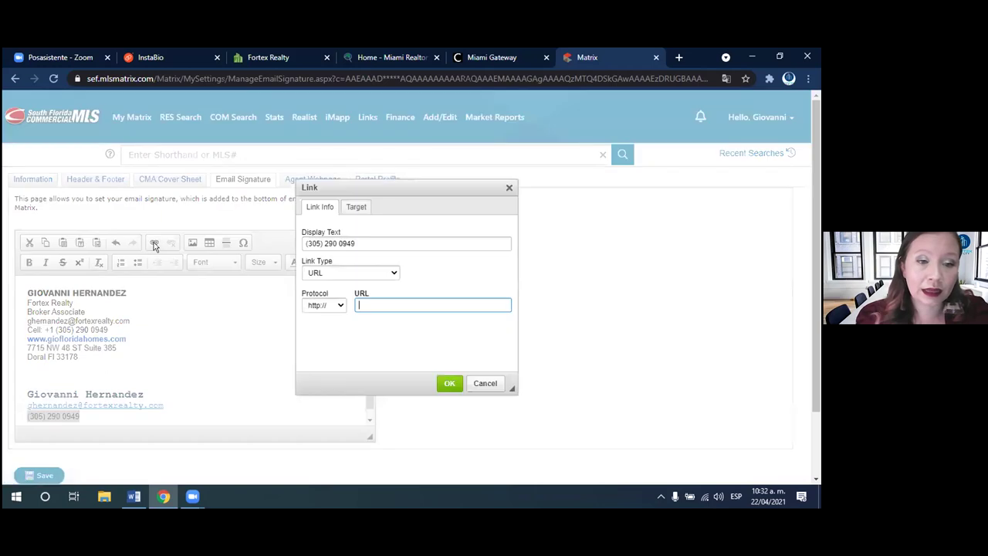
pyautogui.click(341, 272)
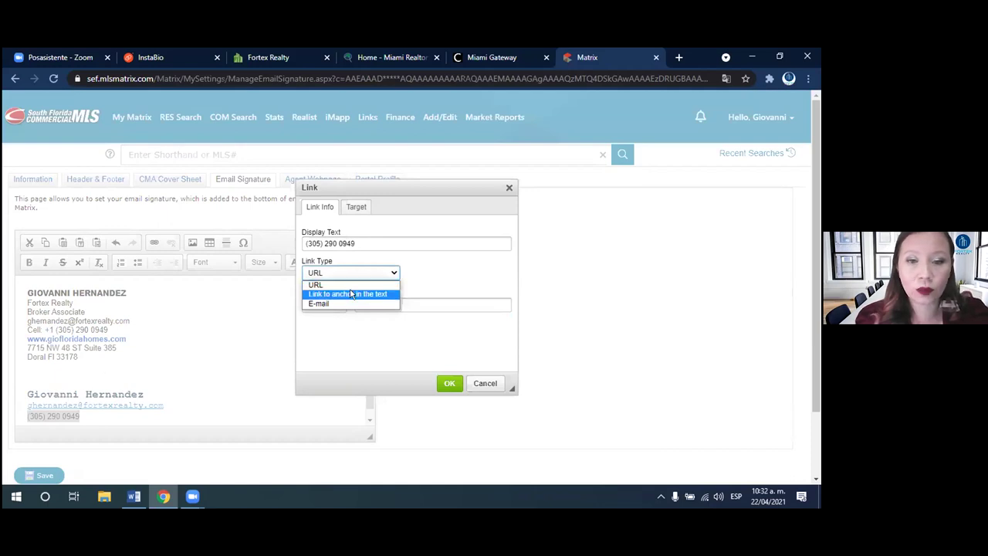
pyautogui.click(352, 294)
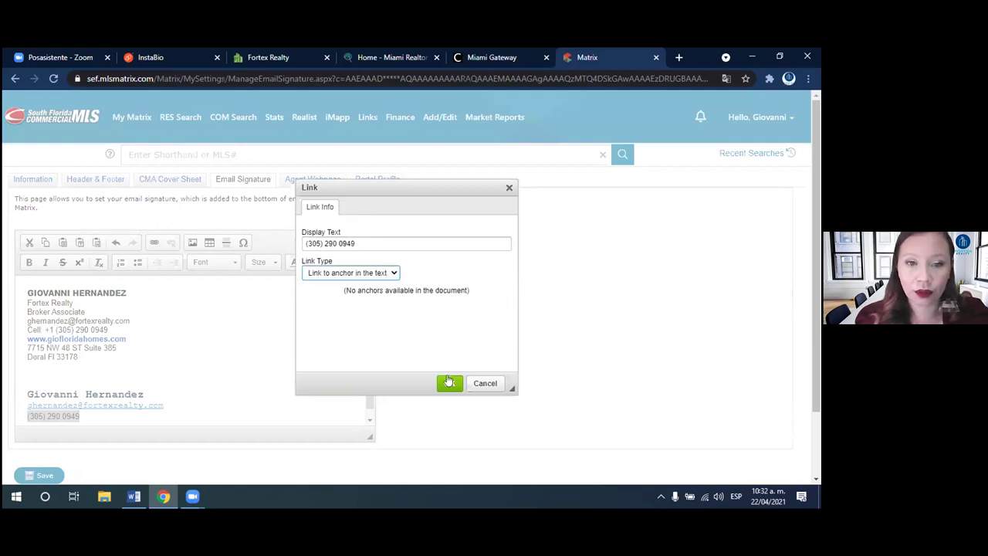
pyautogui.click(448, 382)
pyautogui.click(448, 381)
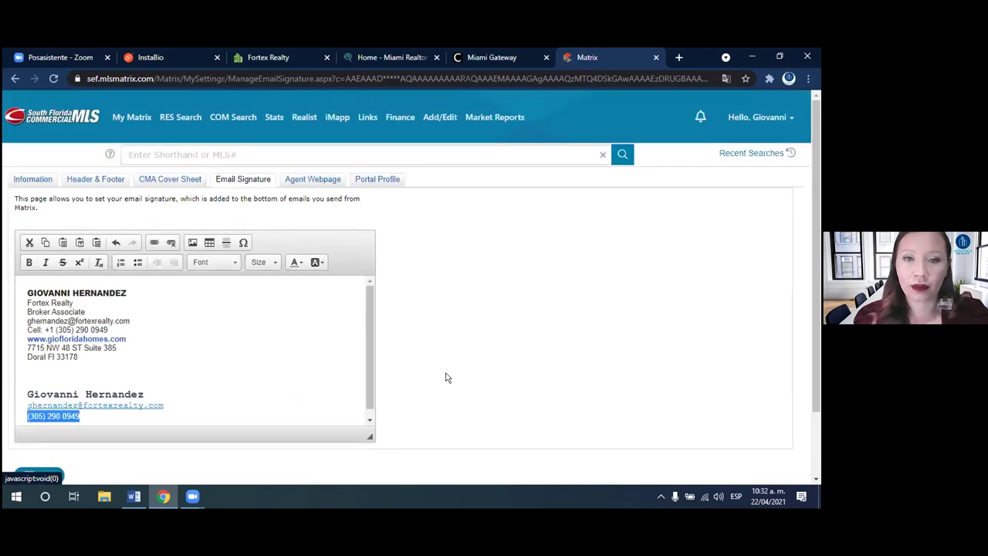
pyautogui.click(135, 419)
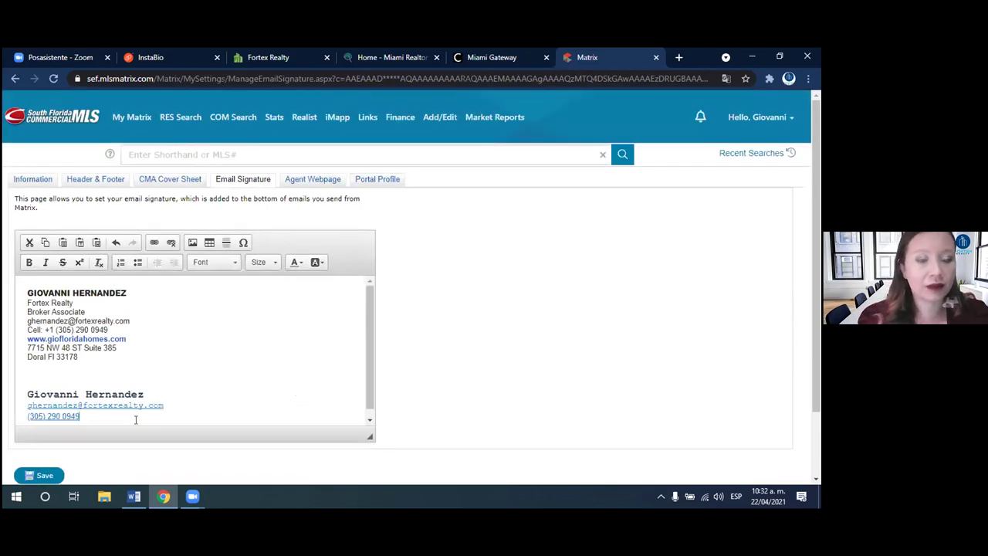
pyautogui.click(92, 420)
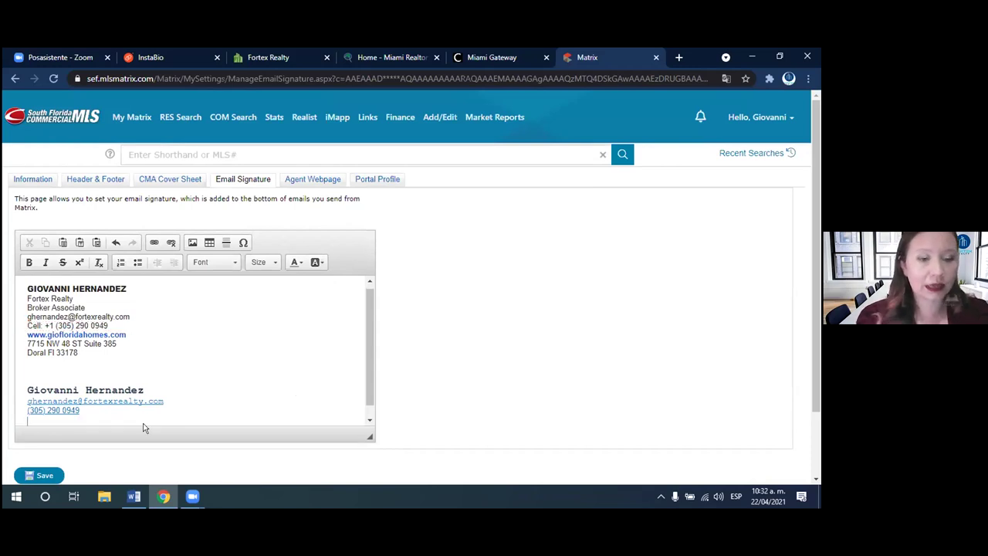
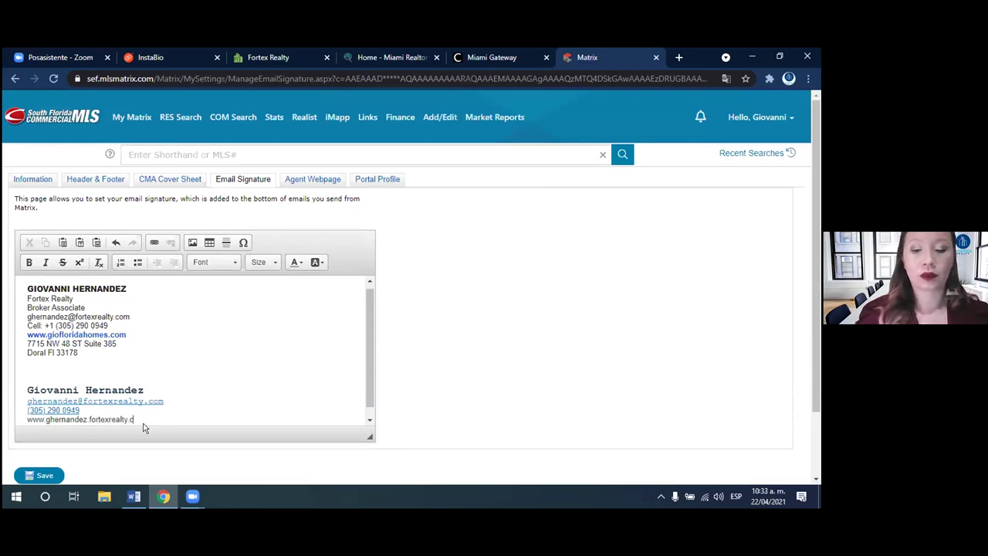
# - Type the agent's Fortex Realty website address on the new signature line and select it
pyautogui.moveTo(145, 421); pyautogui.dragTo(25, 409)
# - Link the website line to the agent webpage address copied from the Fortex Realty tab
pyautogui.click(154, 243)
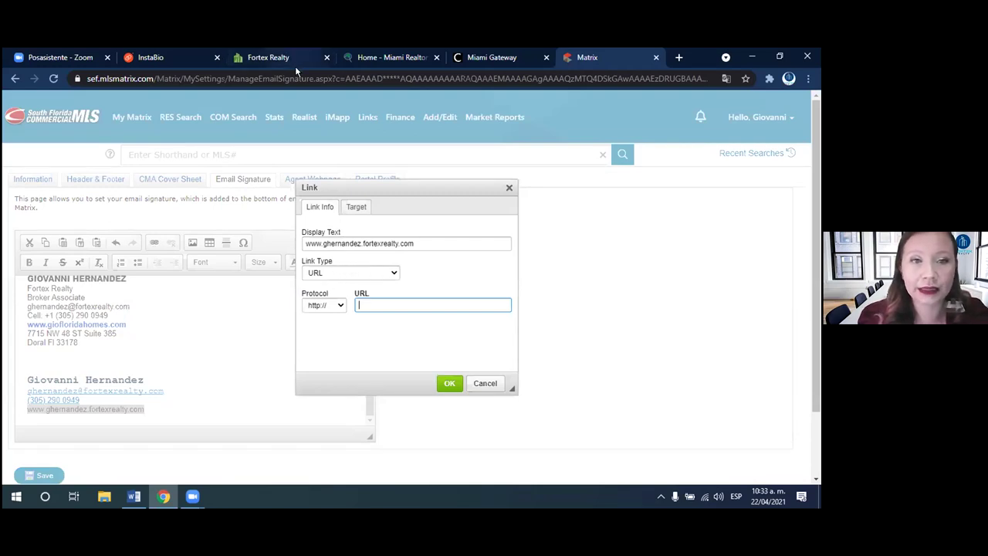
pyautogui.click(295, 65)
pyautogui.click(214, 78)
pyautogui.moveTo(214, 78); pyautogui.dragTo(108, 80)
pyautogui.click(219, 78)
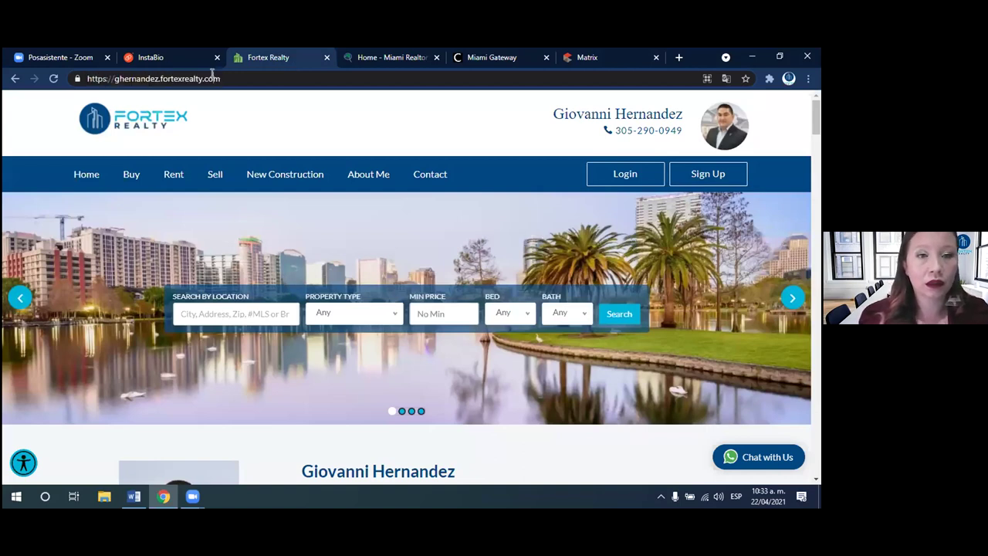
pyautogui.moveTo(220, 78); pyautogui.dragTo(112, 75)
pyautogui.hotkey('ctrl', 'c')
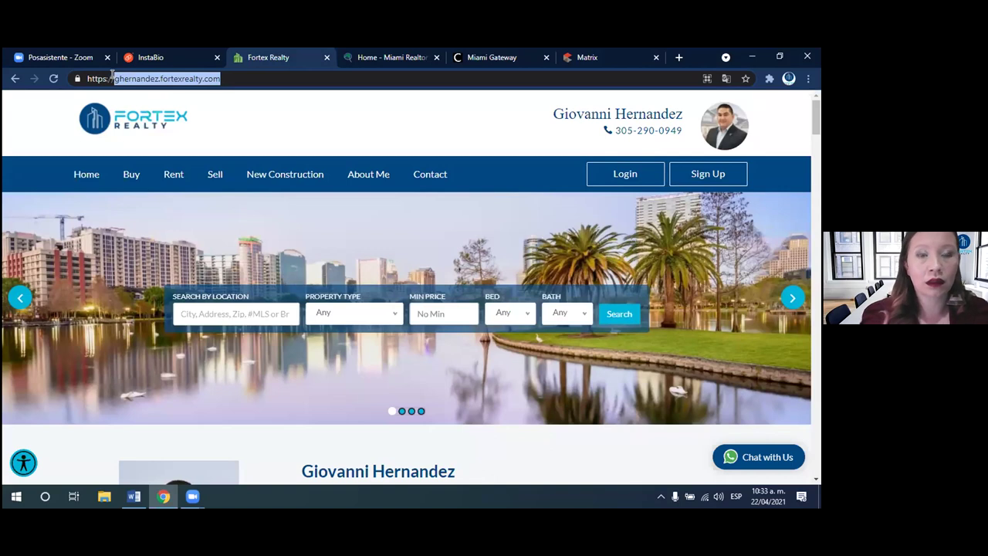
pyautogui.click(585, 57)
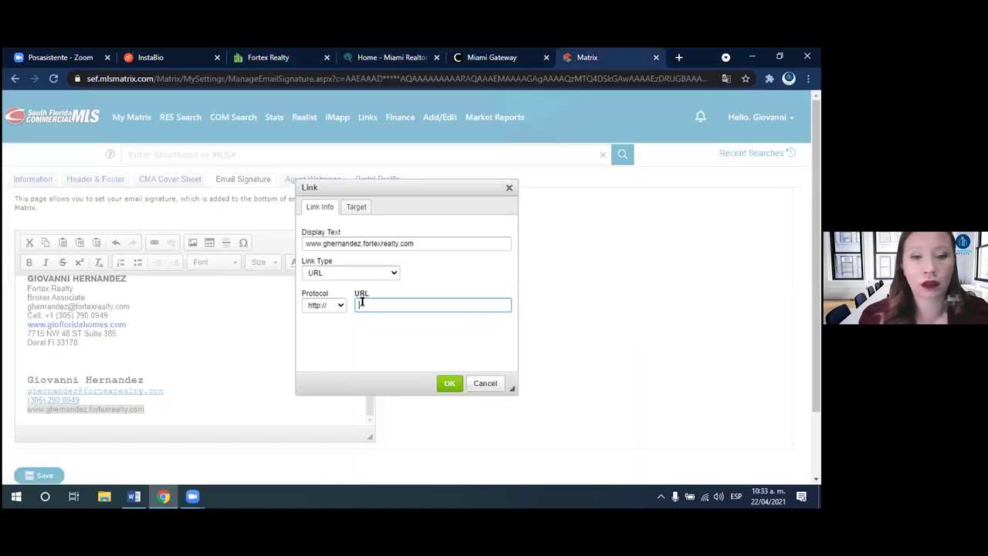
pyautogui.hotkey('ctrl', 'v')
pyautogui.click(449, 383)
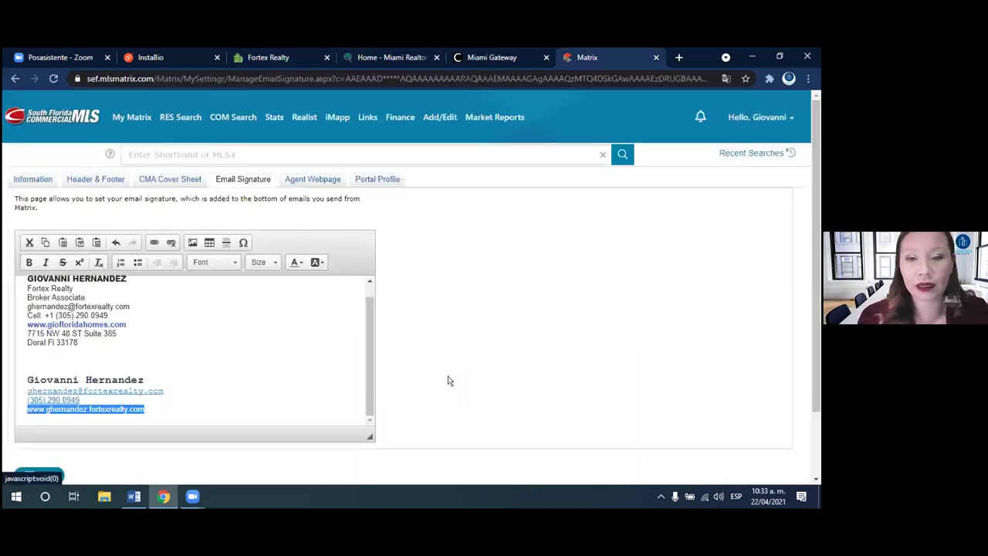
pyautogui.click(225, 395)
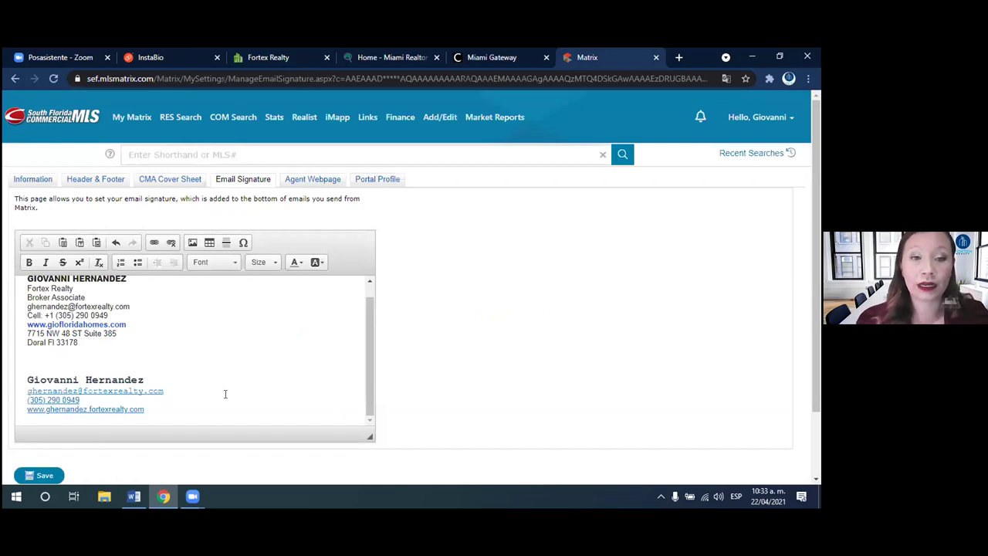
pyautogui.click(40, 366)
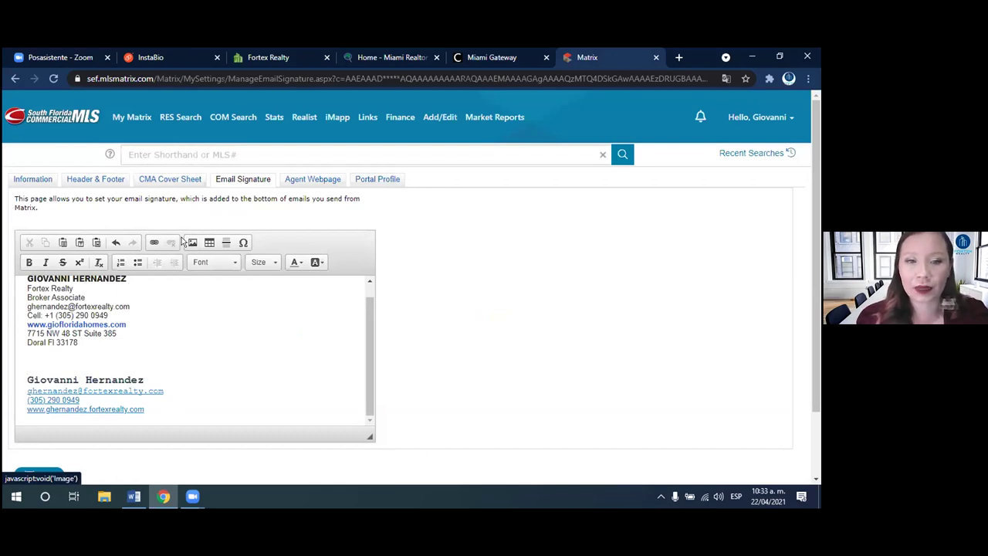
# - Start inserting the agent's photo into the signature, then cancel without inserting it
pyautogui.click(192, 243)
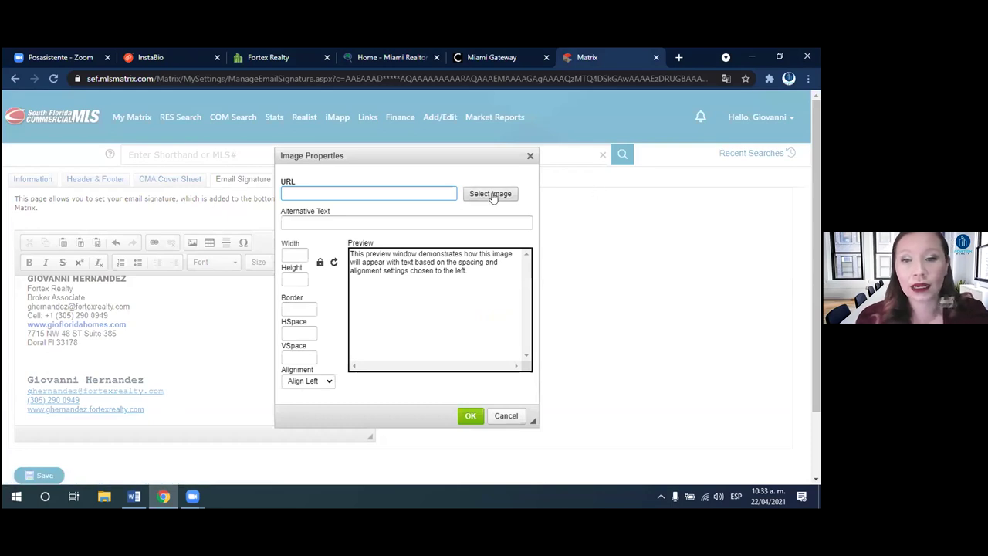
pyautogui.click(492, 197)
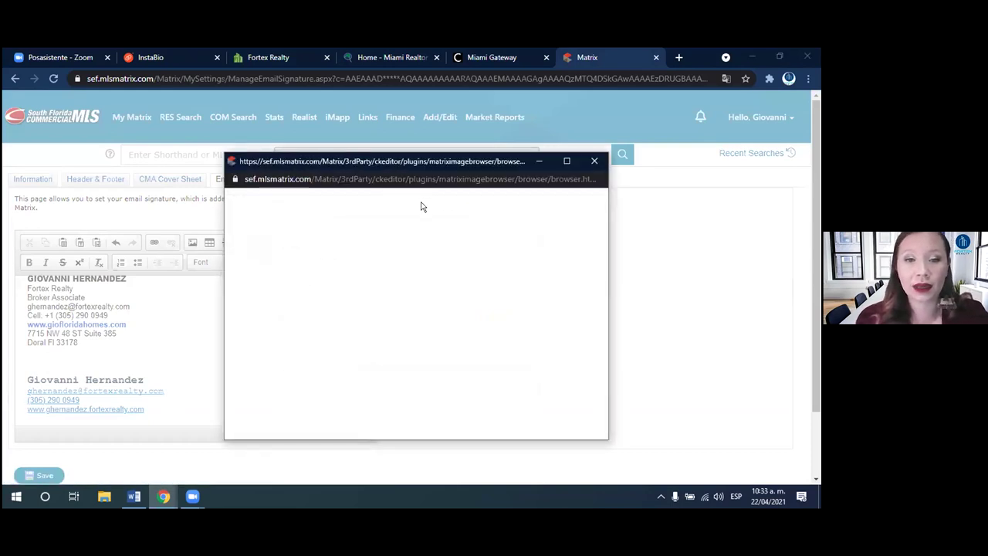
pyautogui.click(279, 254)
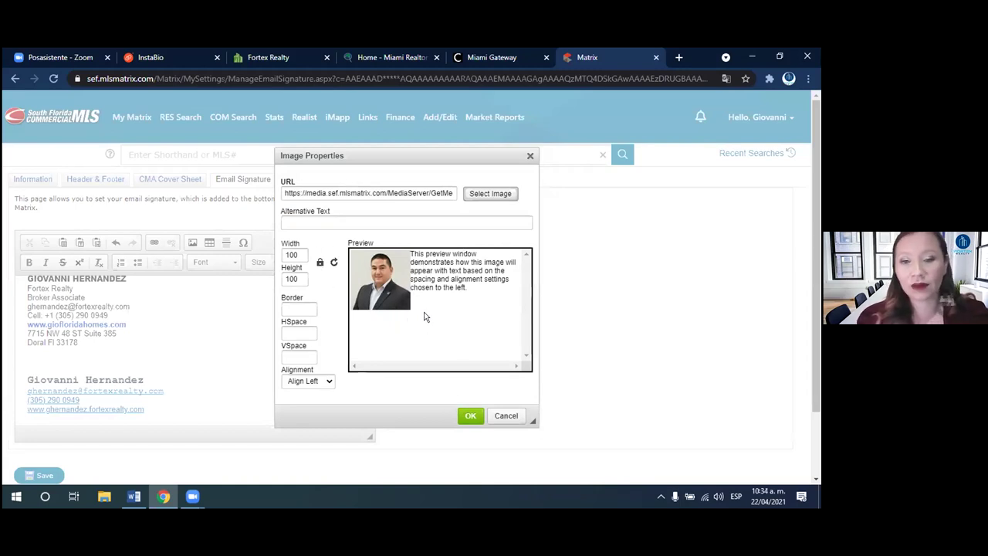
pyautogui.click(467, 415)
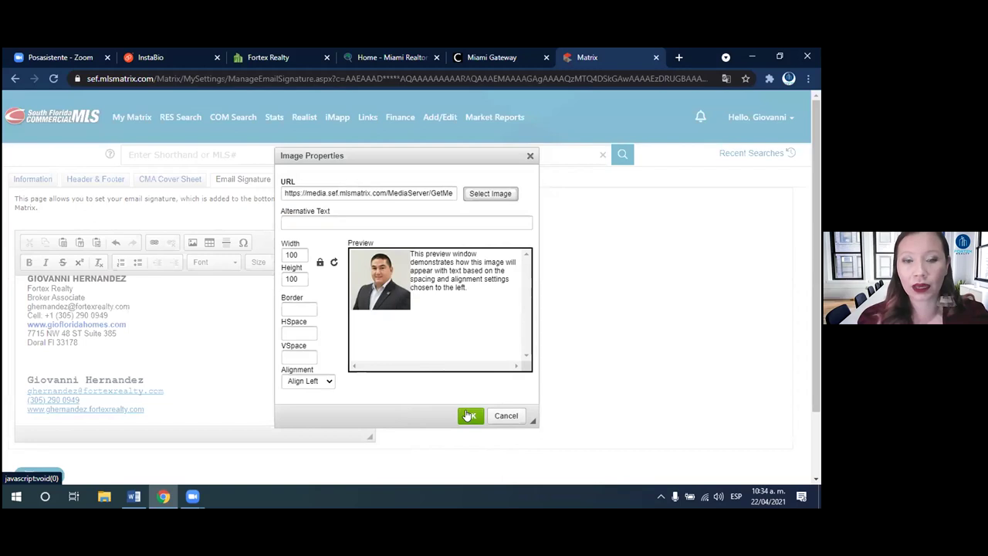
pyautogui.click(509, 421)
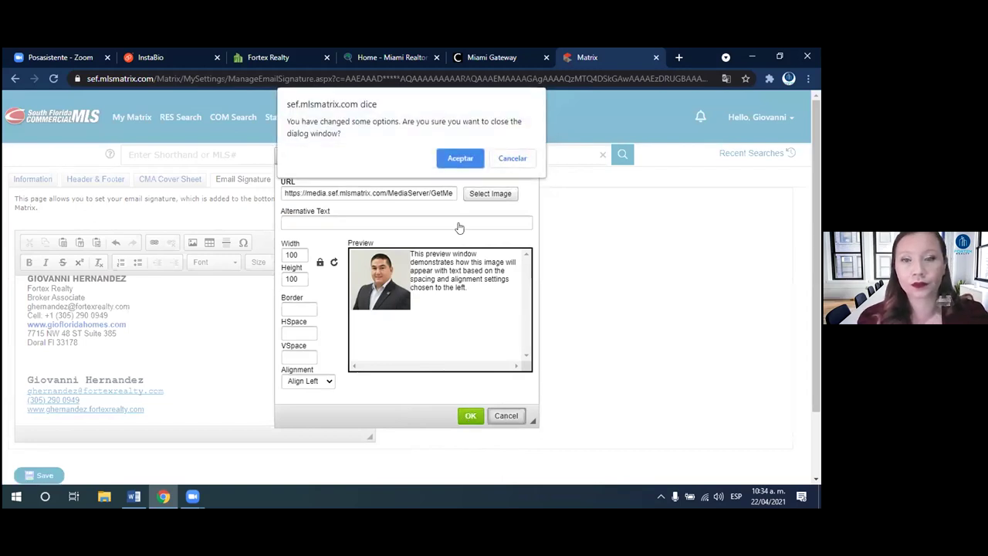
pyautogui.click(460, 158)
# - Delete the duplicate name-and-contact block and save the email signature
pyautogui.click(172, 378)
pyautogui.moveTo(165, 409)
pyautogui.mouseDown()
pyautogui.moveTo(28, 397)
pyautogui.moveTo(22, 375)
pyautogui.mouseUp()
pyautogui.press('BackSpace')
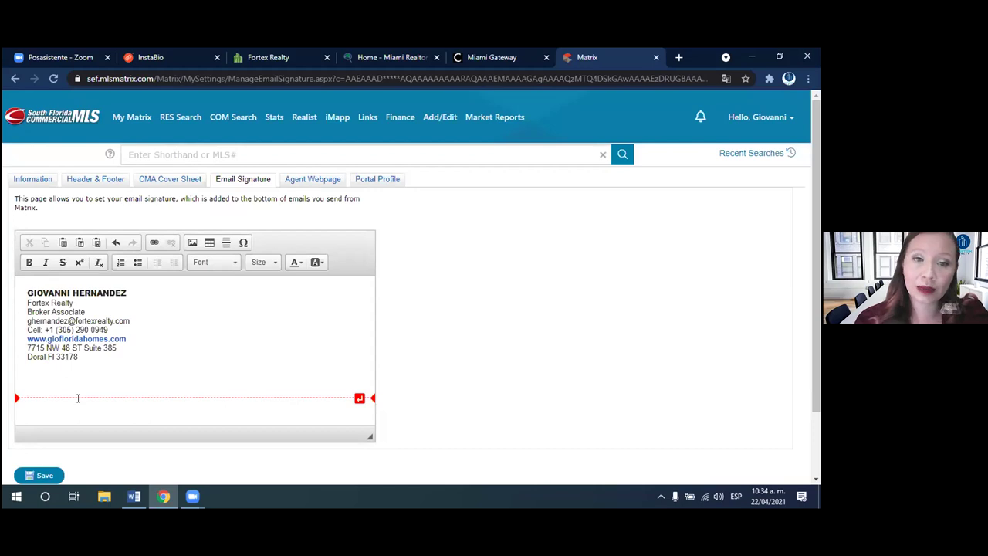
pyautogui.click(45, 475)
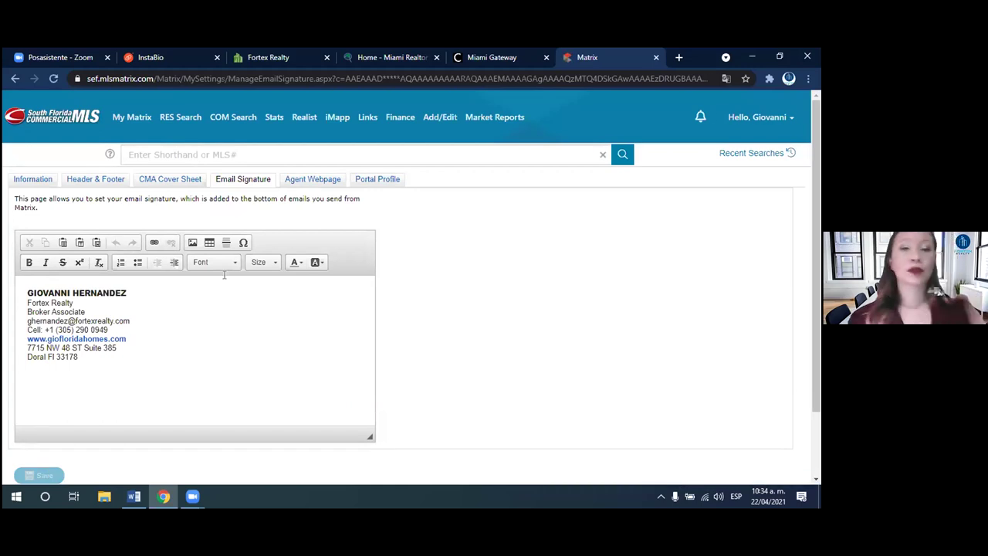
# - Open the Agent Webpage settings and check the Web Page Title, then the Homepage Title
pyautogui.click(313, 182)
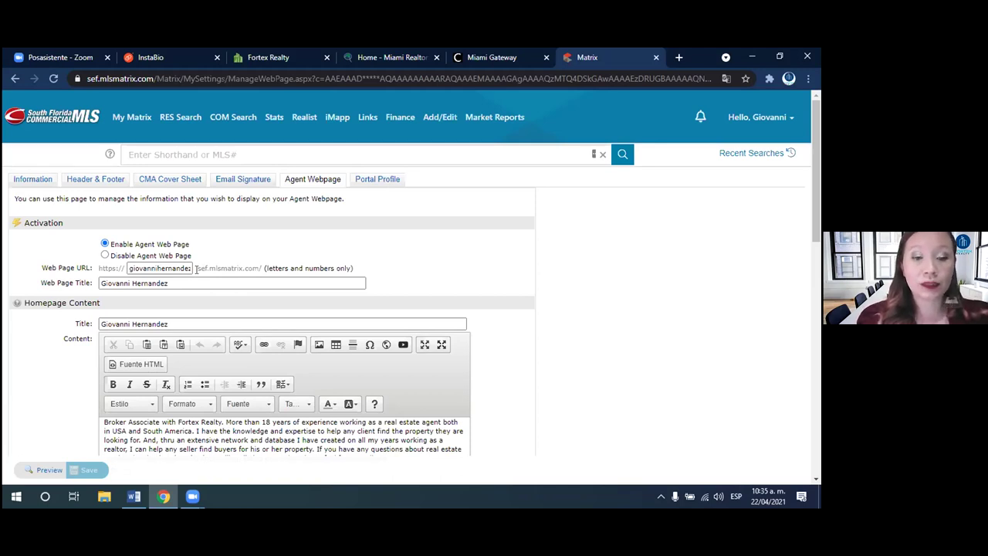
pyautogui.click(146, 282)
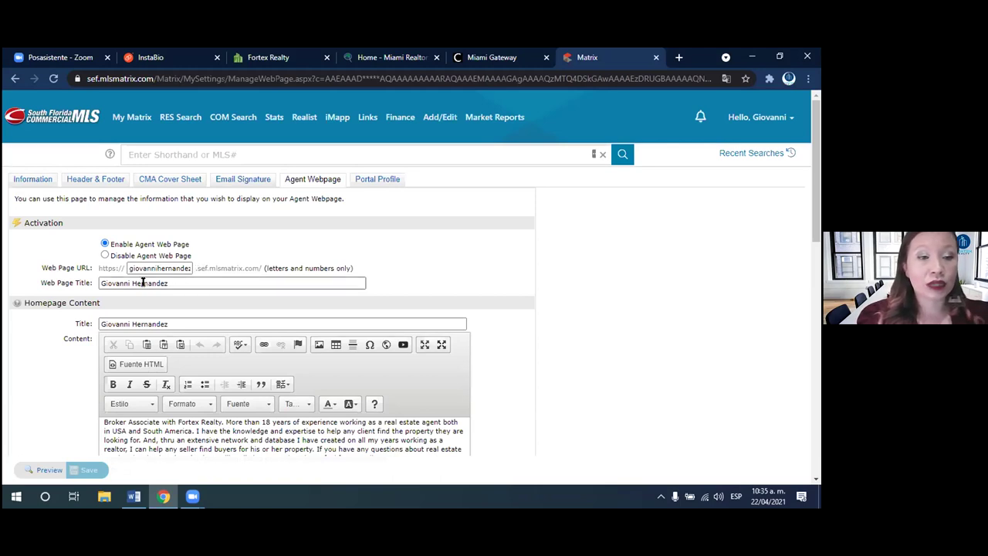
pyautogui.click(182, 283)
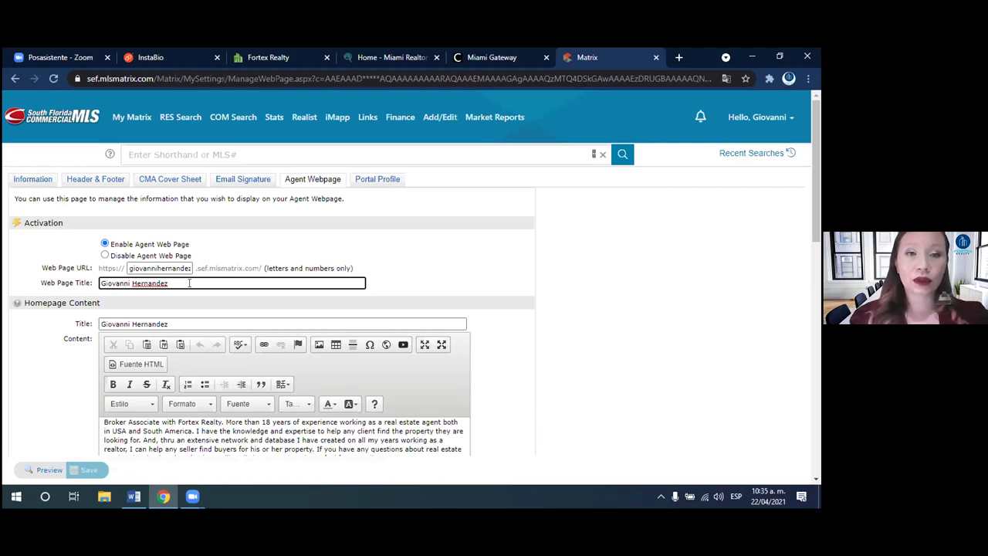
pyautogui.moveTo(174, 284); pyautogui.dragTo(95, 283)
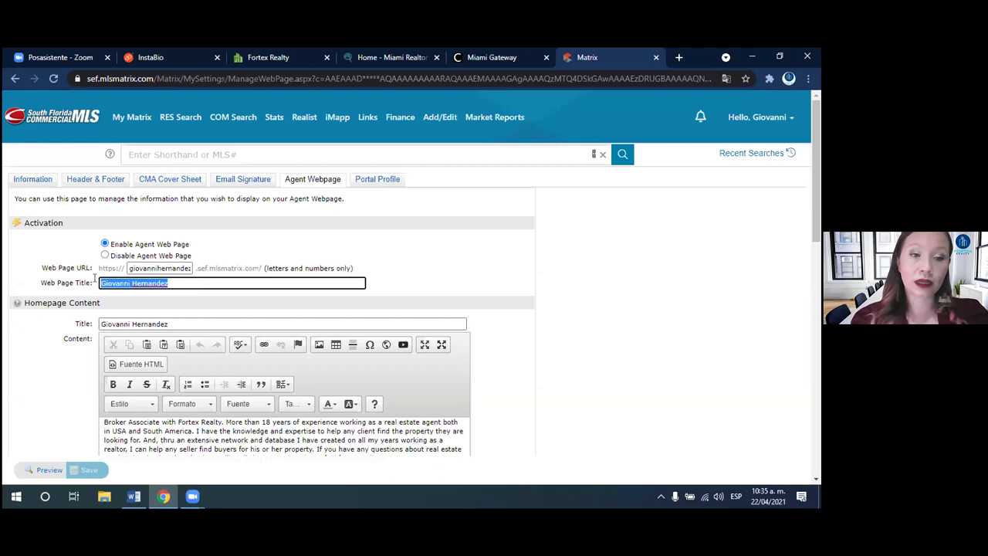
pyautogui.click(179, 285)
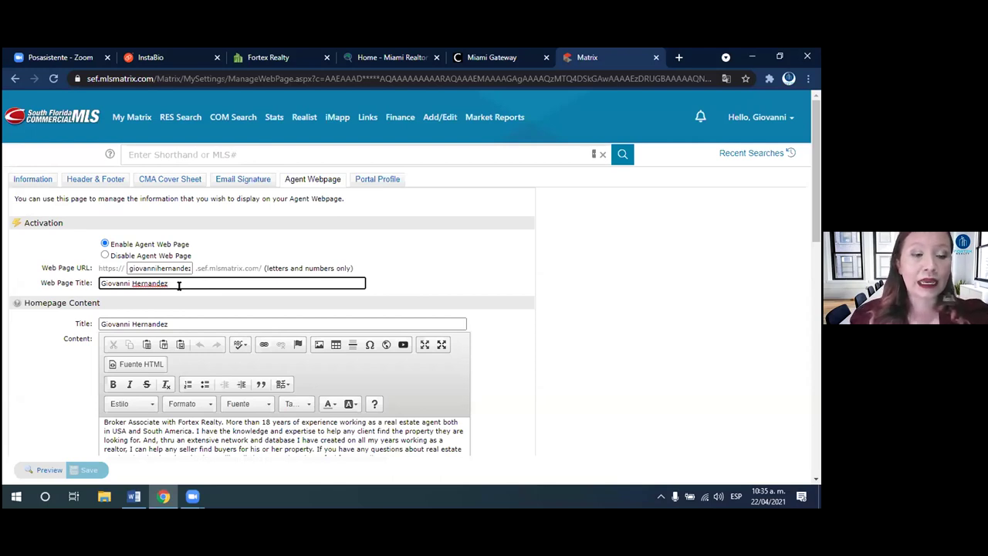
pyautogui.click(208, 323)
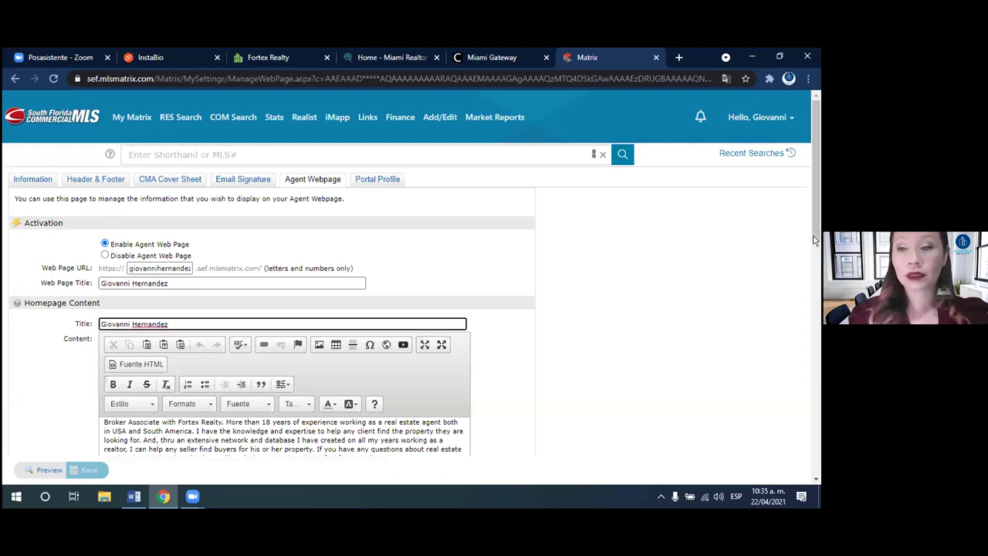
pyautogui.moveTo(815, 249); pyautogui.dragTo(811, 298)
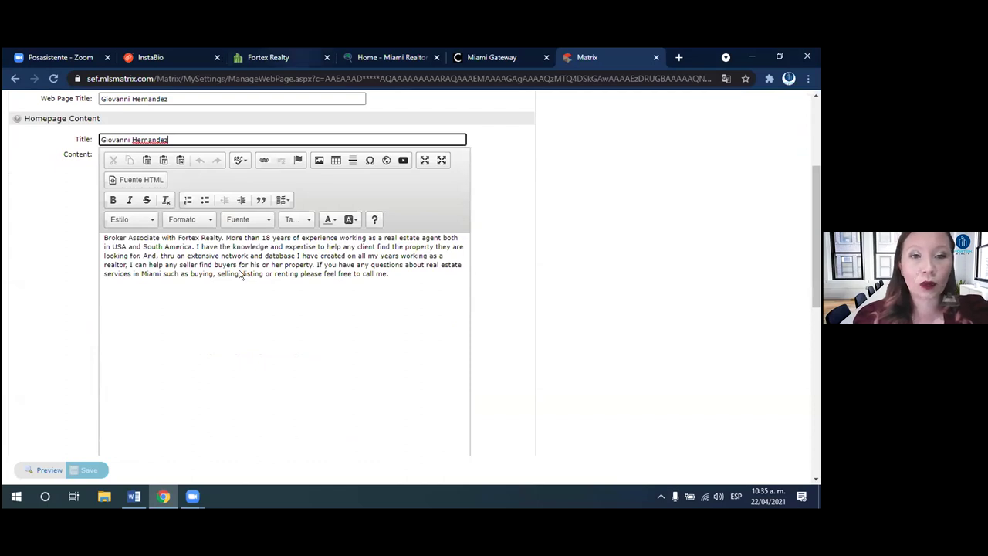
# - Review the agent bio on the Fortex Realty website tab
pyautogui.click(283, 57)
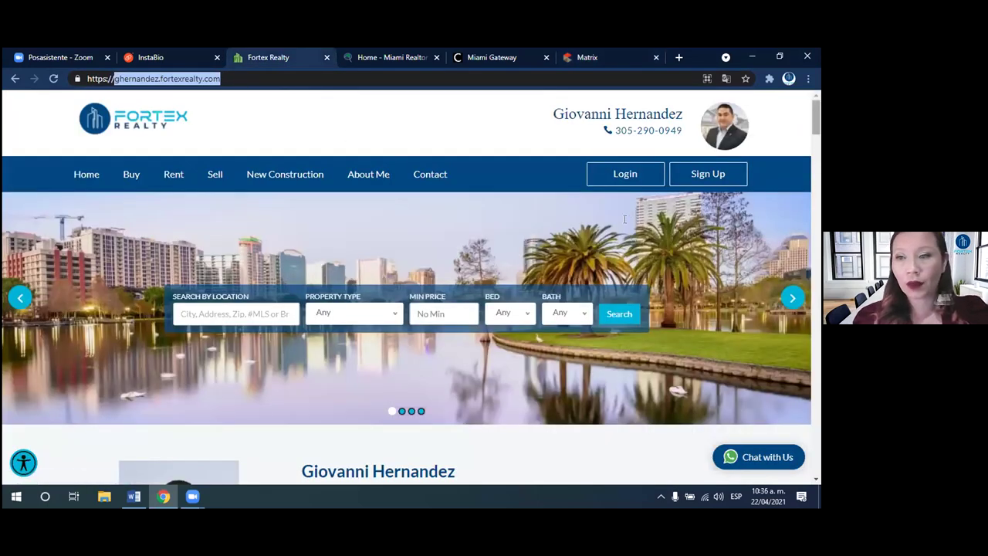
pyautogui.click(702, 242)
pyautogui.scroll(-5, 701, 242)
pyautogui.scroll(1, 701, 244)
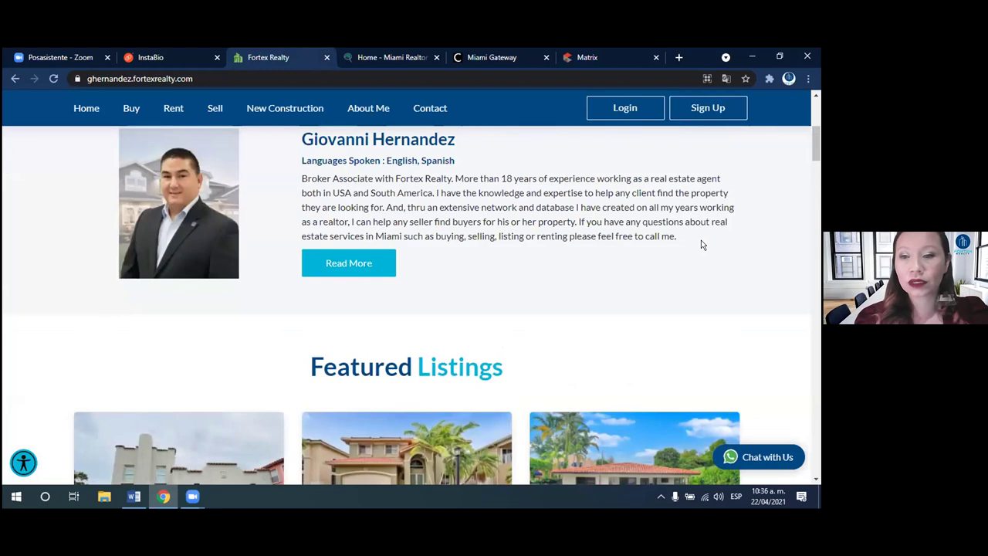
pyautogui.moveTo(678, 236); pyautogui.dragTo(298, 177)
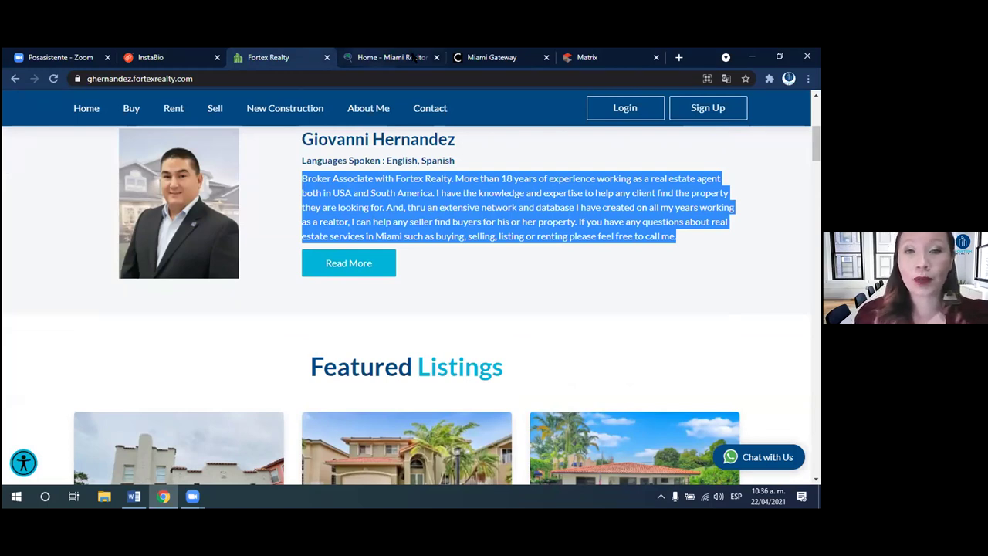
# - Back in Matrix, select the entire homepage bio text to compare it
pyautogui.click(587, 57)
pyautogui.click(270, 278)
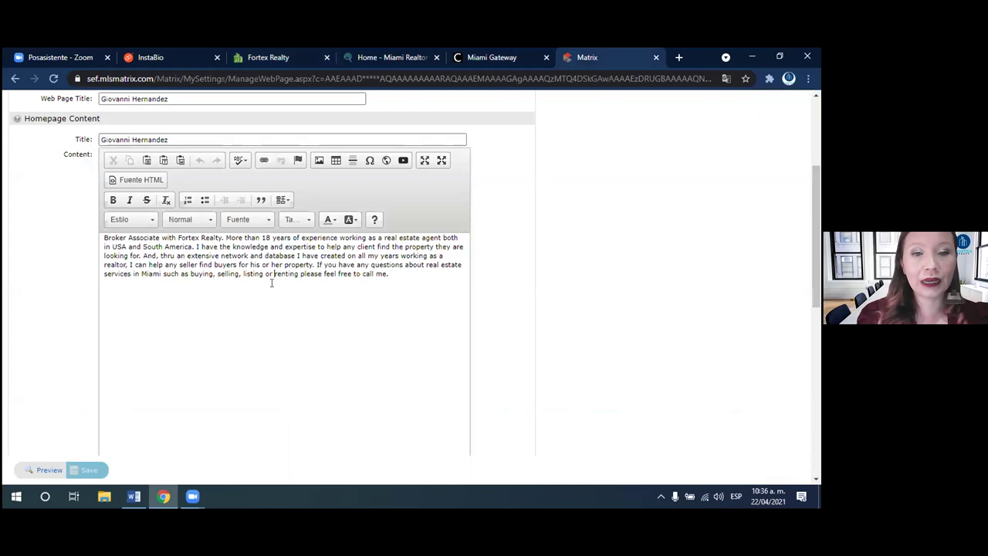
pyautogui.moveTo(392, 273); pyautogui.dragTo(106, 236)
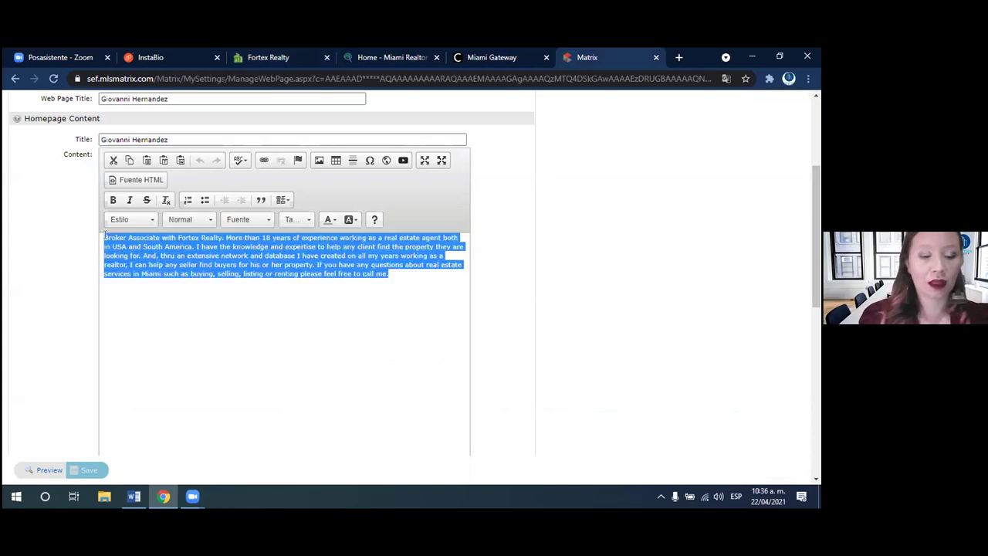
pyautogui.press('Right')
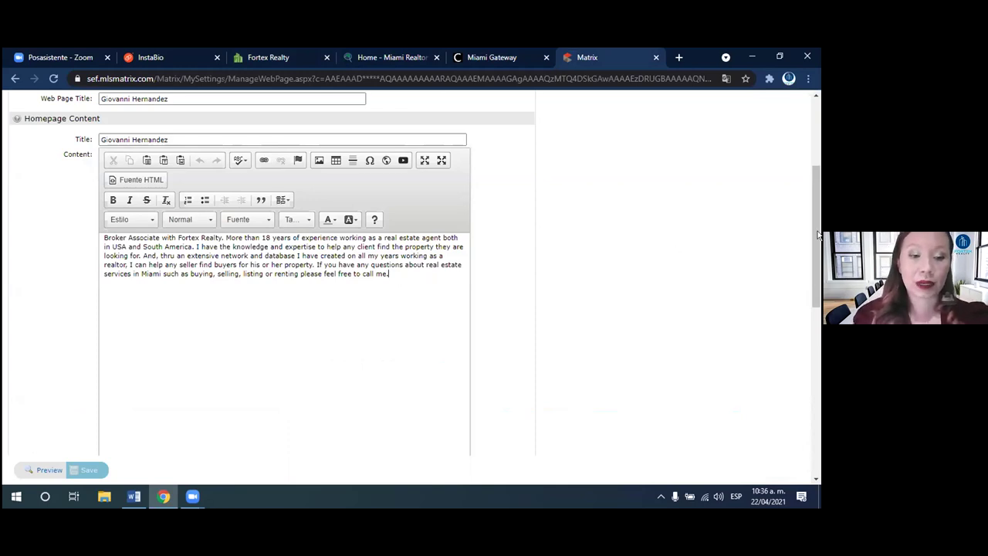
# - Pick Photo in Available Sections, then review the map area and additional domains options
pyautogui.moveTo(818, 240); pyautogui.dragTo(817, 330)
pyautogui.scroll(-3, 815, 333)
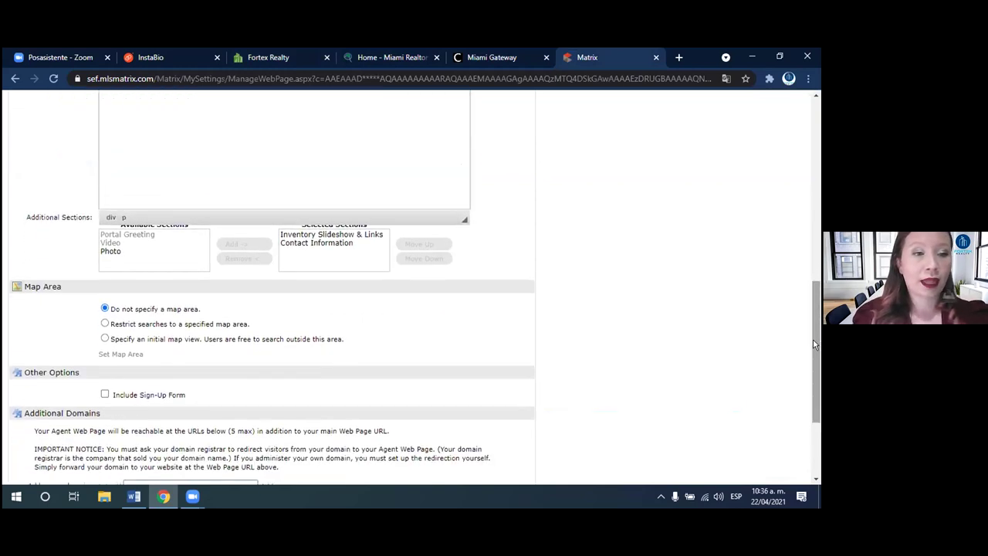
pyautogui.click(116, 251)
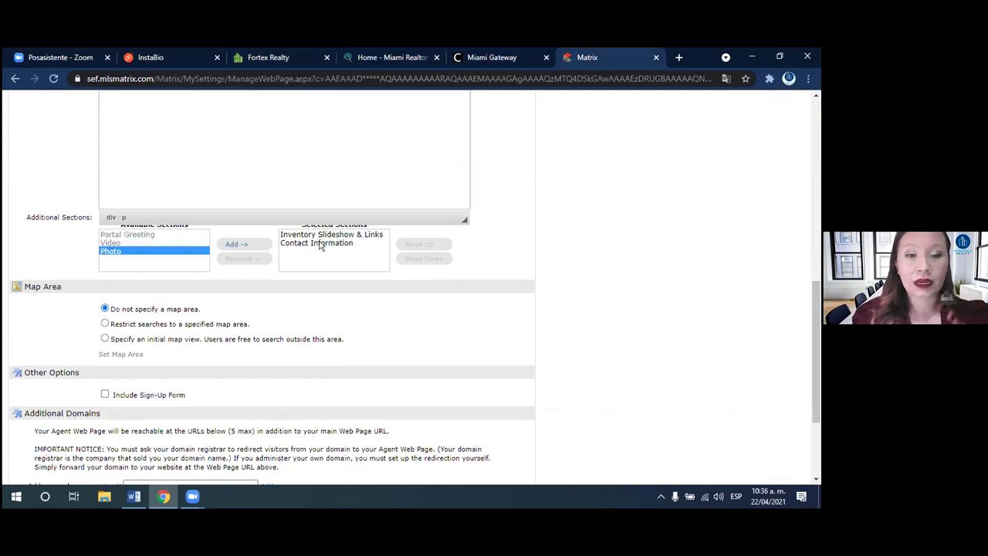
pyautogui.scroll(-1, 816, 309)
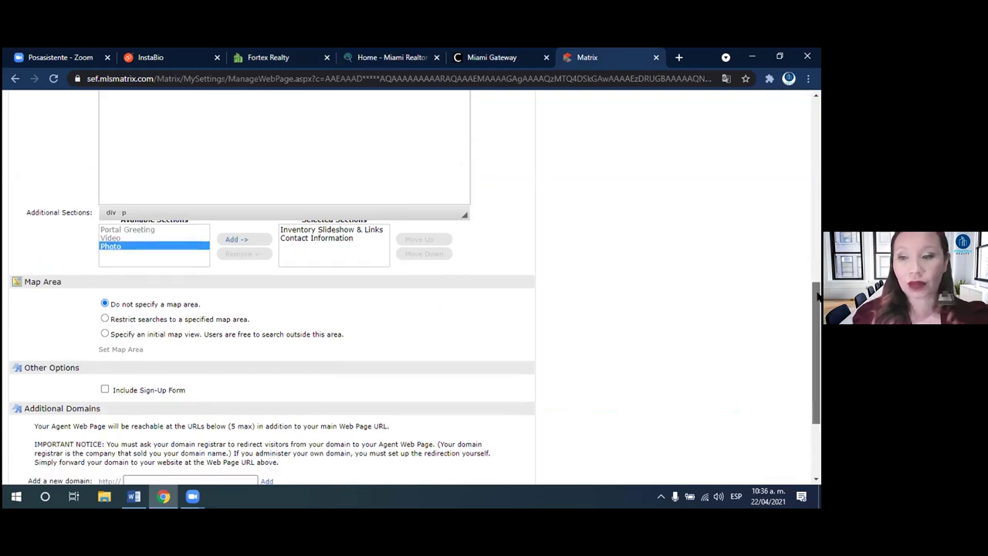
pyautogui.scroll(-2, 816, 316)
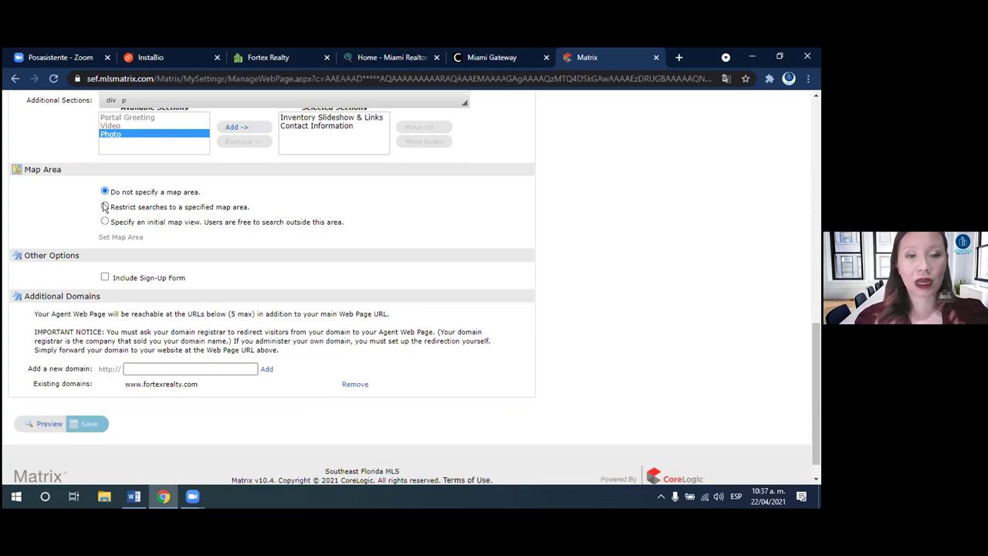
pyautogui.click(104, 221)
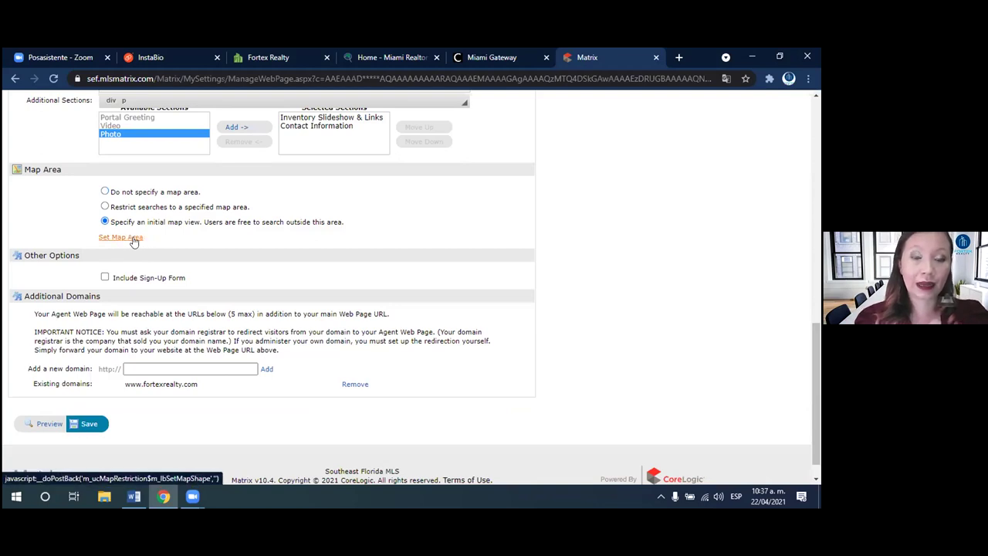
pyautogui.click(130, 241)
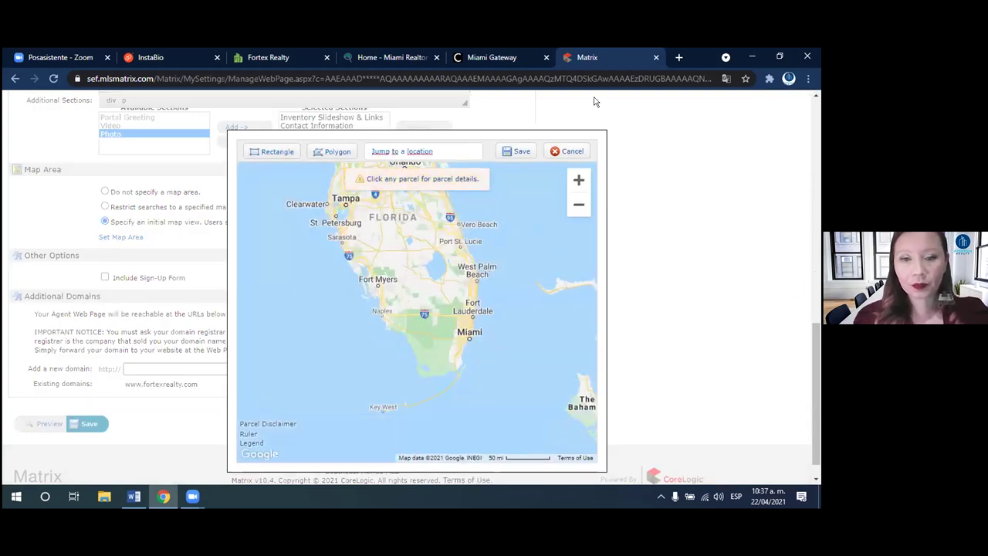
pyautogui.scroll(1, 501, 305)
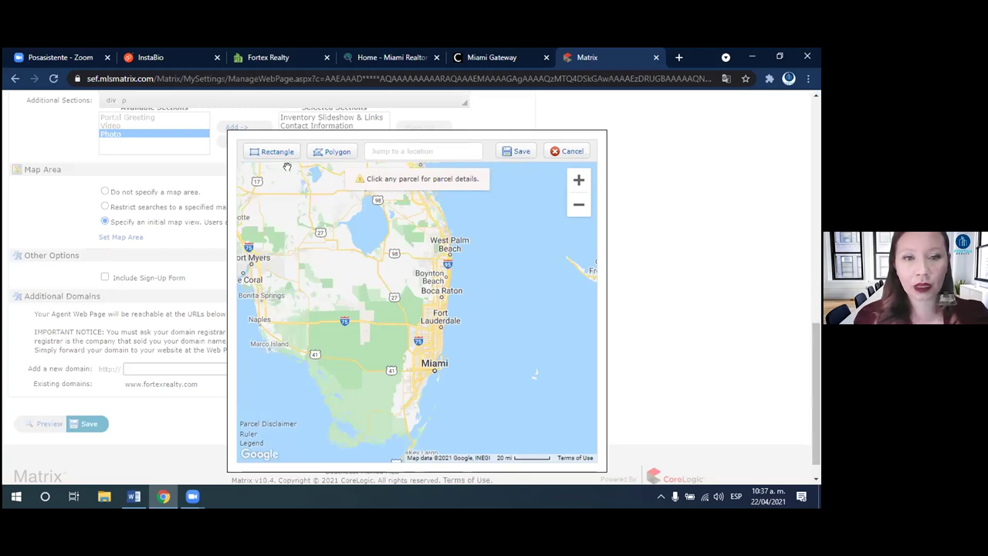
pyautogui.click(267, 152)
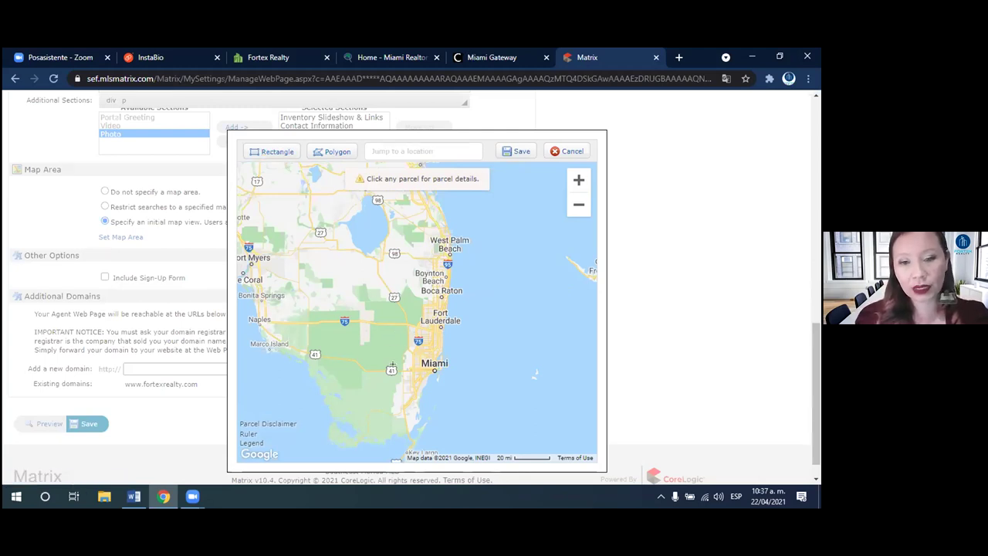
pyautogui.moveTo(383, 356); pyautogui.dragTo(467, 429)
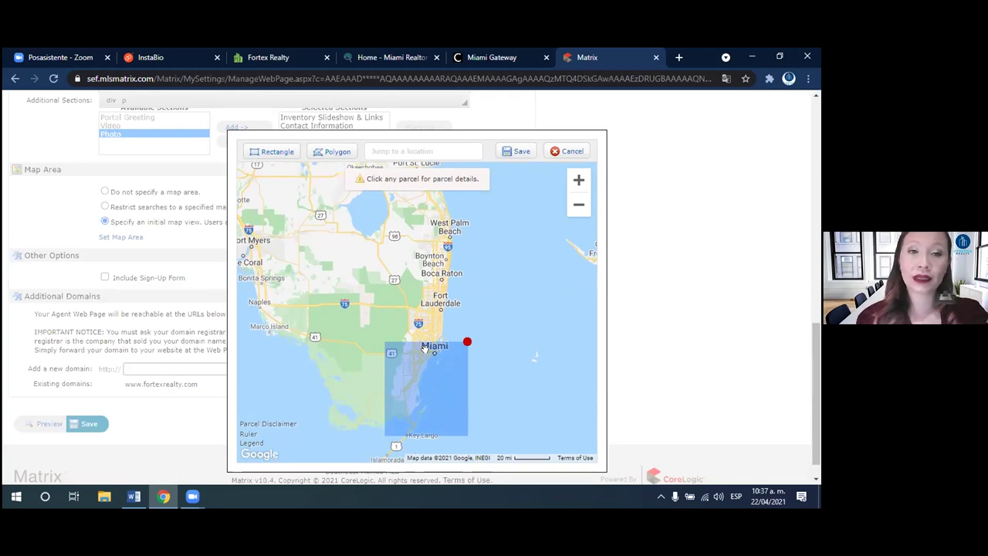
pyautogui.click(412, 406)
pyautogui.click(425, 352)
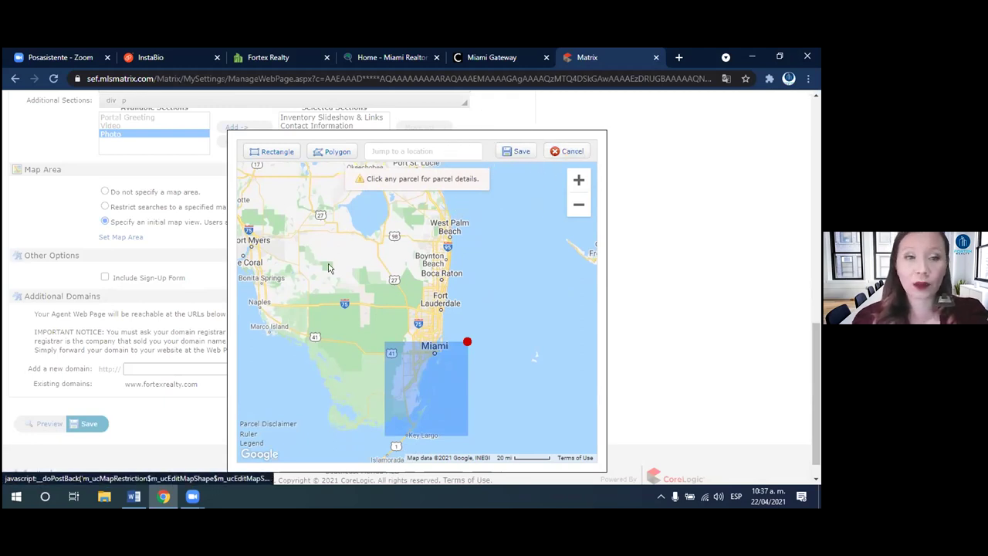
pyautogui.click(105, 192)
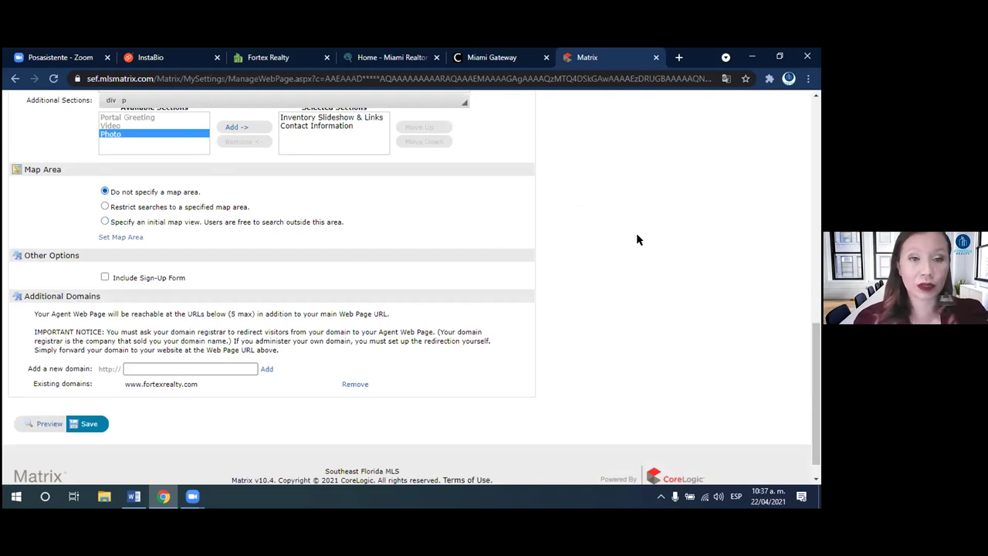
# - Leave the additional domain box empty and save the Agent Webpage settings
pyautogui.moveTo(818, 375); pyautogui.dragTo(818, 388)
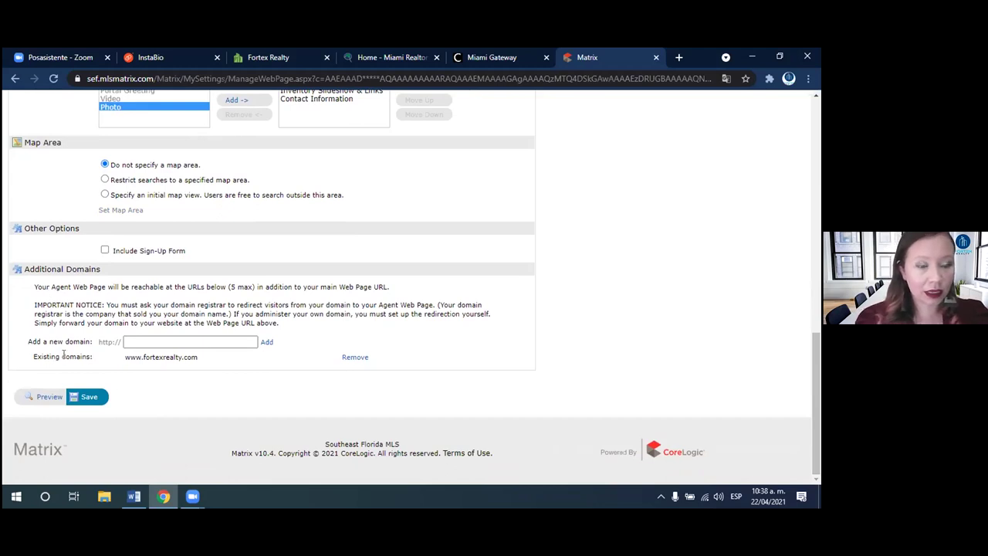
pyautogui.click(177, 338)
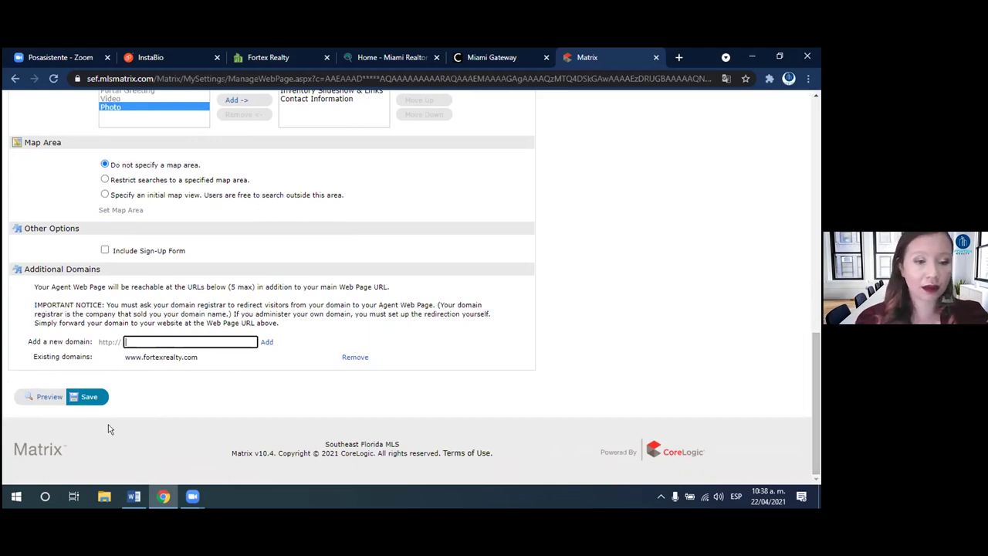
pyautogui.click(108, 385)
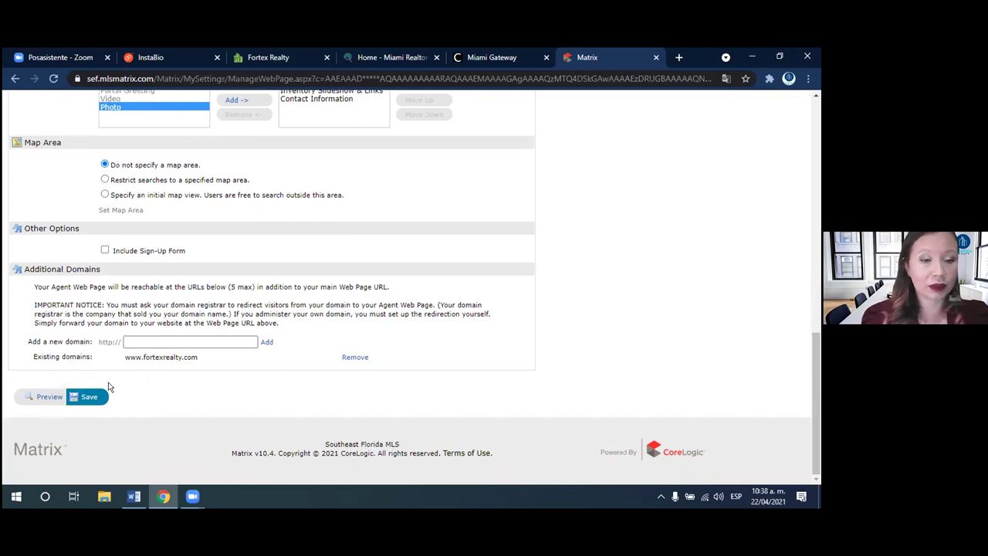
pyautogui.moveTo(816, 366); pyautogui.dragTo(797, 443)
pyautogui.click(87, 396)
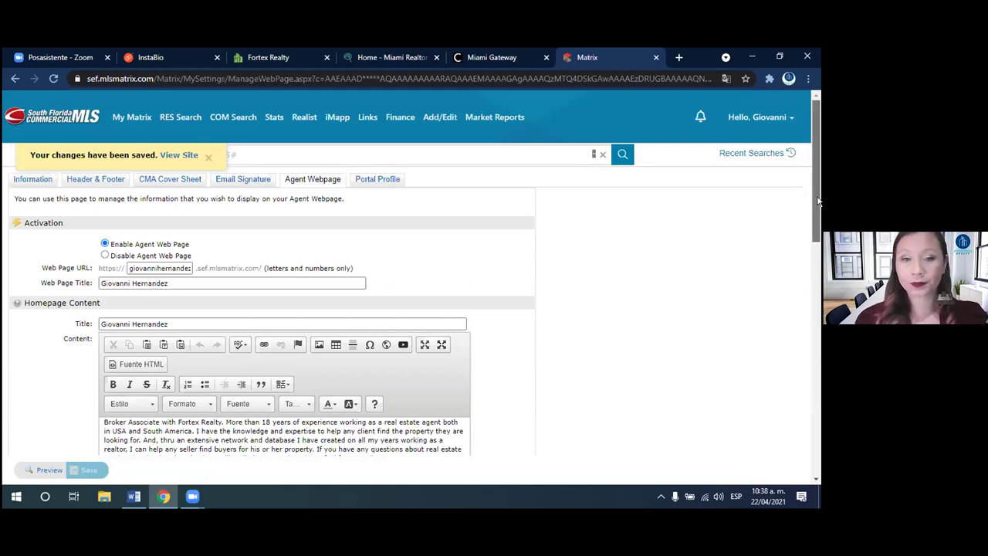
# - On the Portal Profile, toggle Photo on and back off, then expand it to view the photo
pyautogui.click(377, 180)
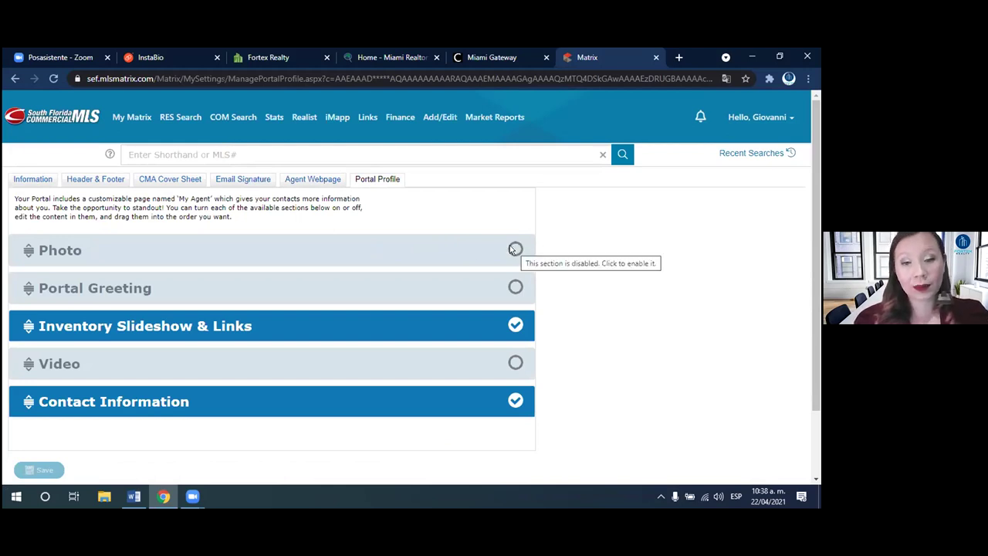
pyautogui.click(515, 249)
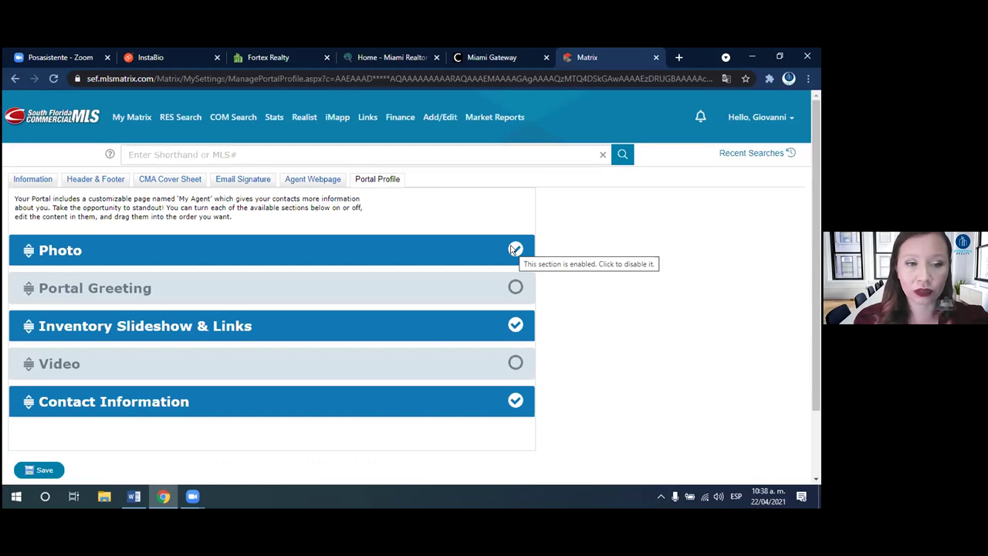
pyautogui.click(515, 249)
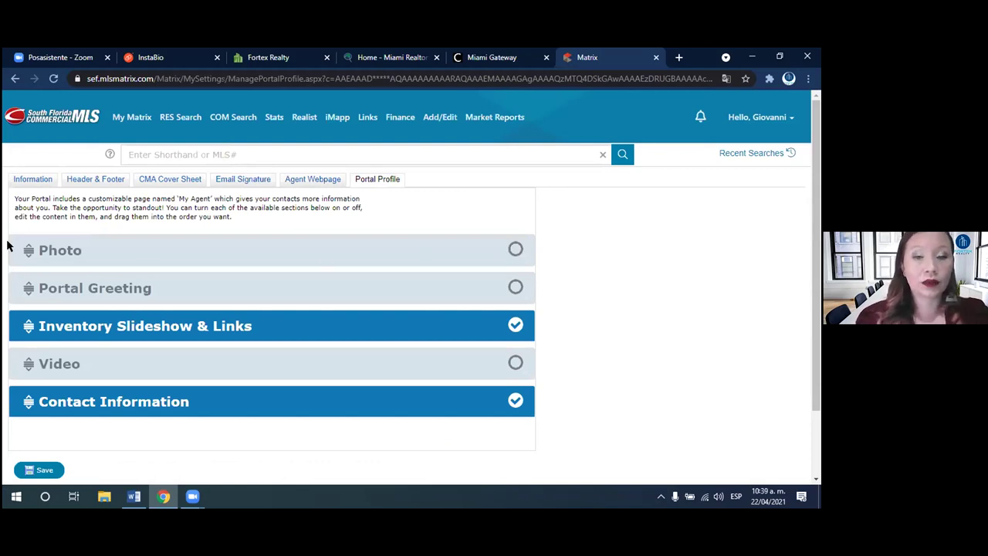
pyautogui.click(57, 250)
pyautogui.moveTo(816, 205); pyautogui.dragTo(799, 344)
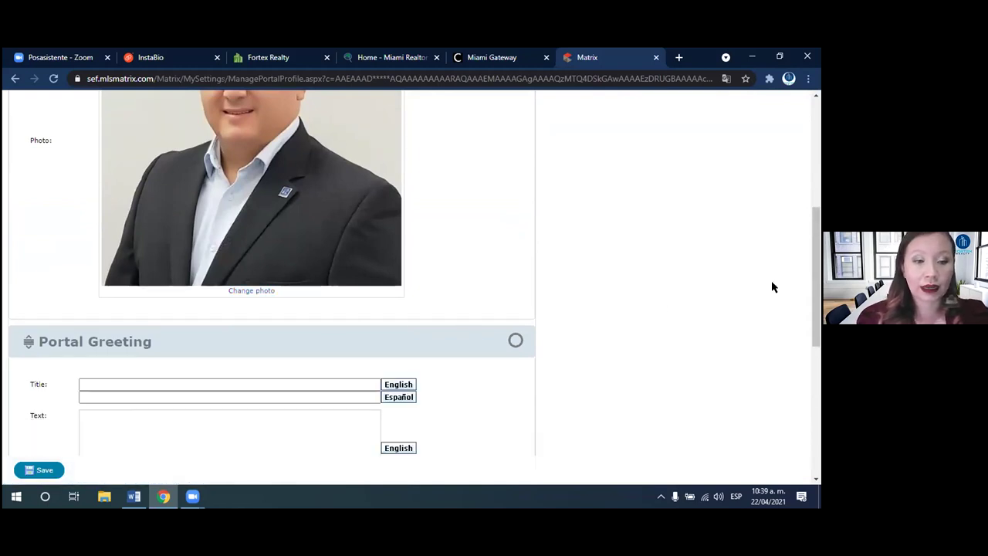
# - Check the English and Spanish Portal Greeting title and text fields, leaving them empty
pyautogui.moveTo(816, 276); pyautogui.dragTo(809, 333)
pyautogui.click(172, 222)
pyautogui.click(172, 235)
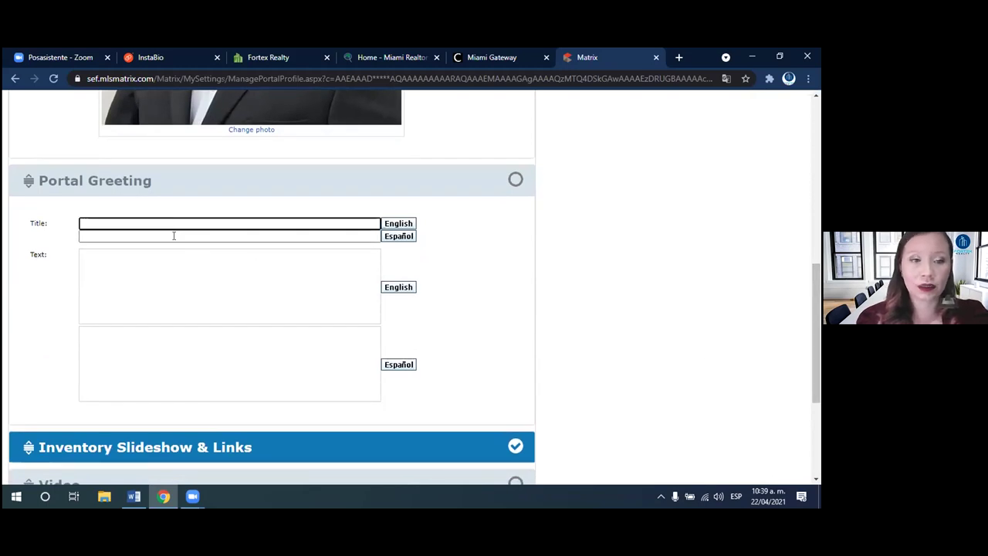
pyautogui.click(176, 265)
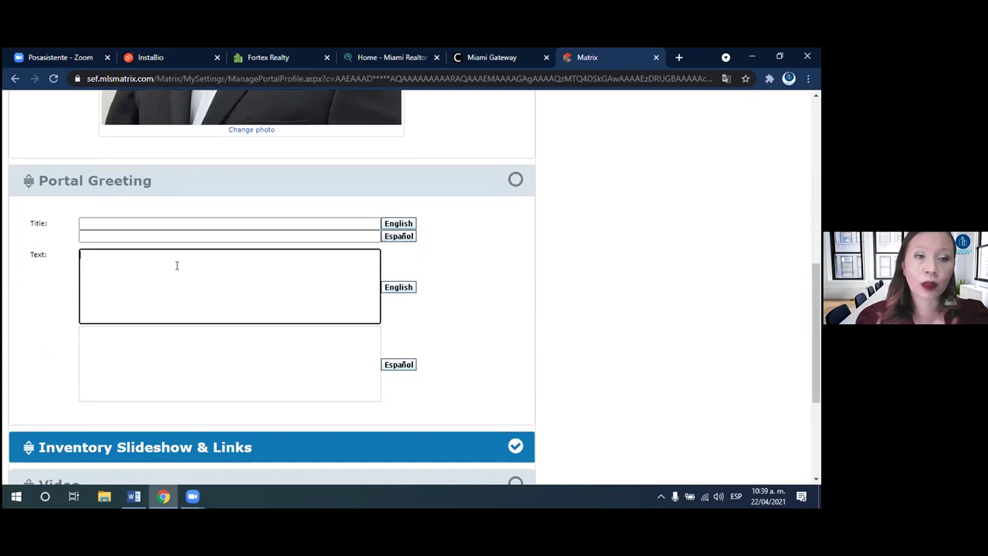
pyautogui.click(168, 346)
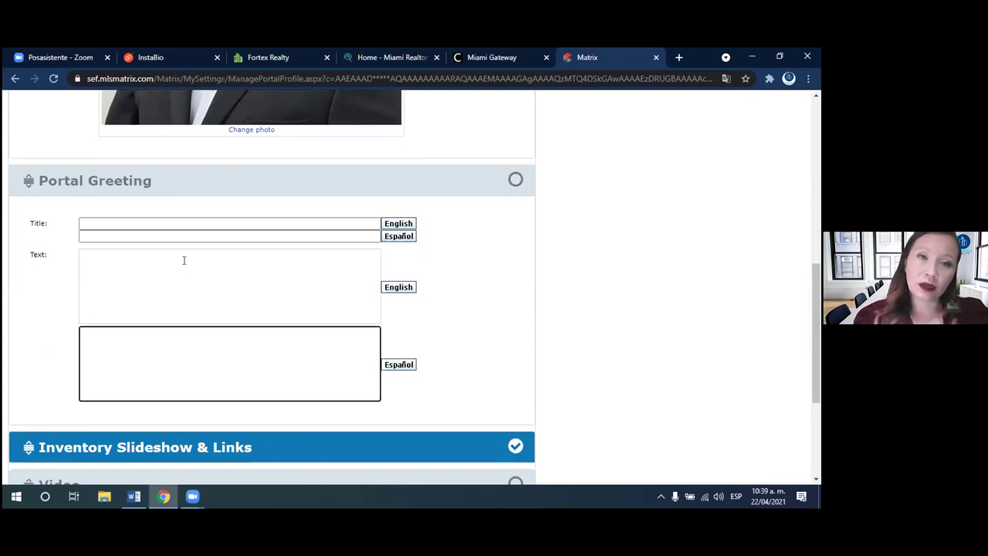
pyautogui.click(185, 266)
pyautogui.click(192, 342)
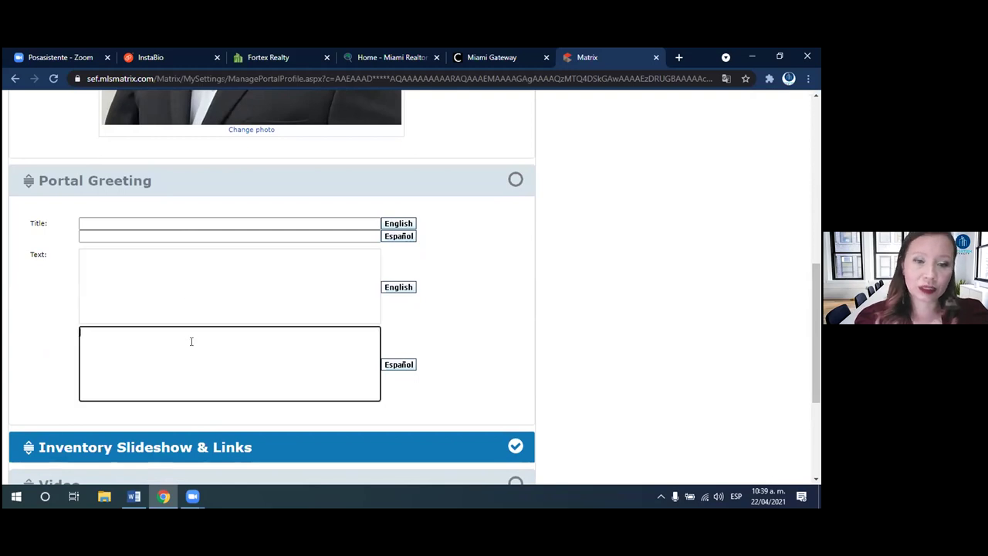
# - Keep Portal Greeting switched off and expand Inventory Slideshow & Links
pyautogui.click(514, 179)
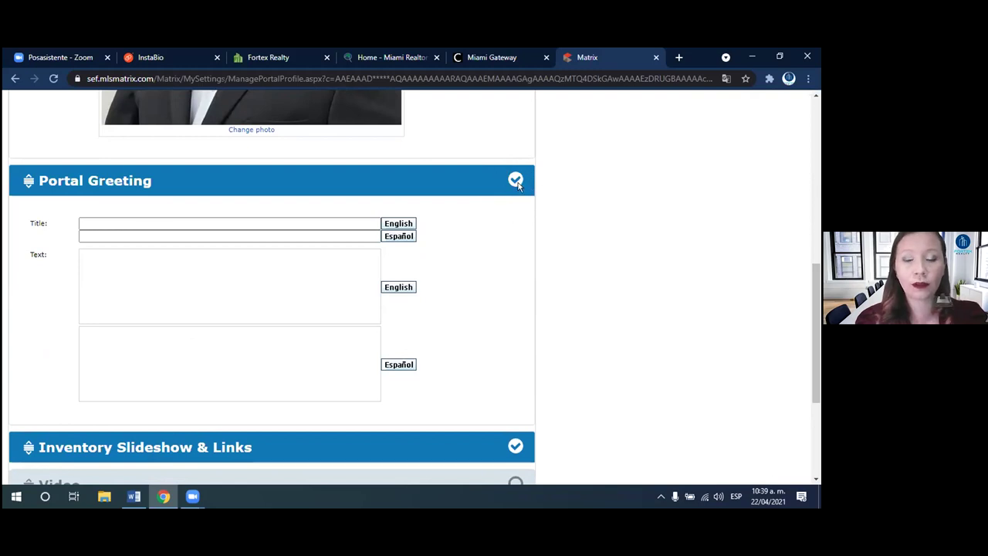
pyautogui.click(514, 181)
pyautogui.moveTo(814, 283); pyautogui.dragTo(812, 397)
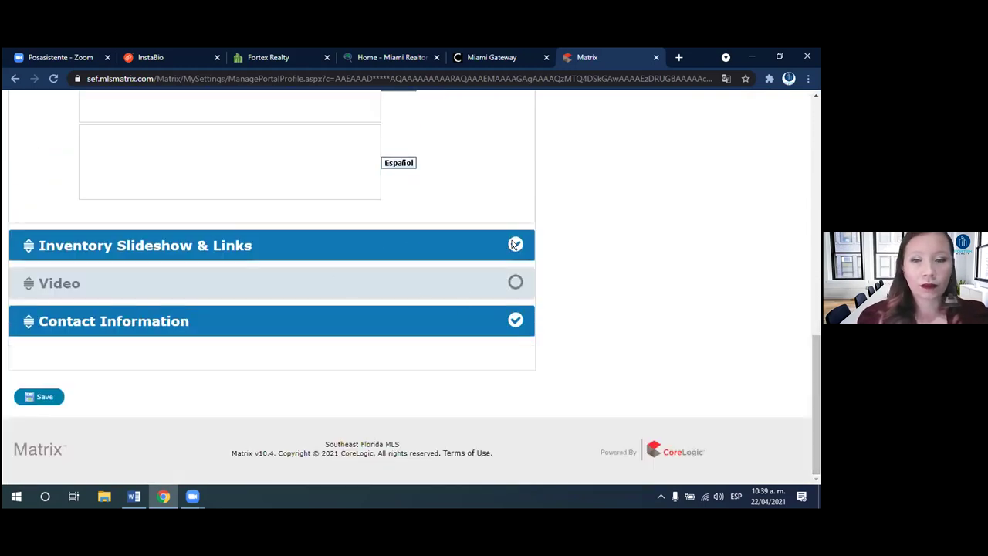
pyautogui.click(56, 249)
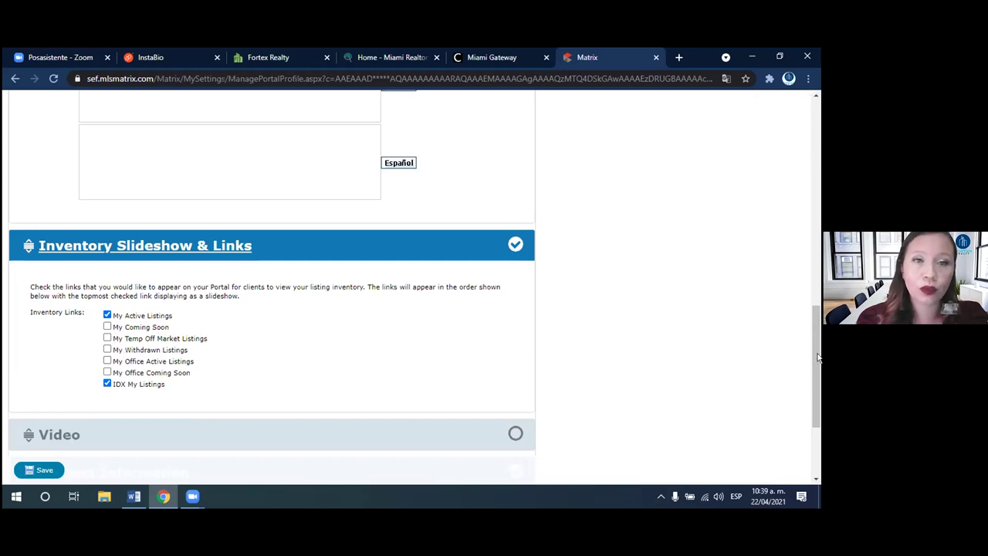
# - Expand Video with the YouTube URL left blank, then expand Contact Information
pyautogui.scroll(-2, 818, 362)
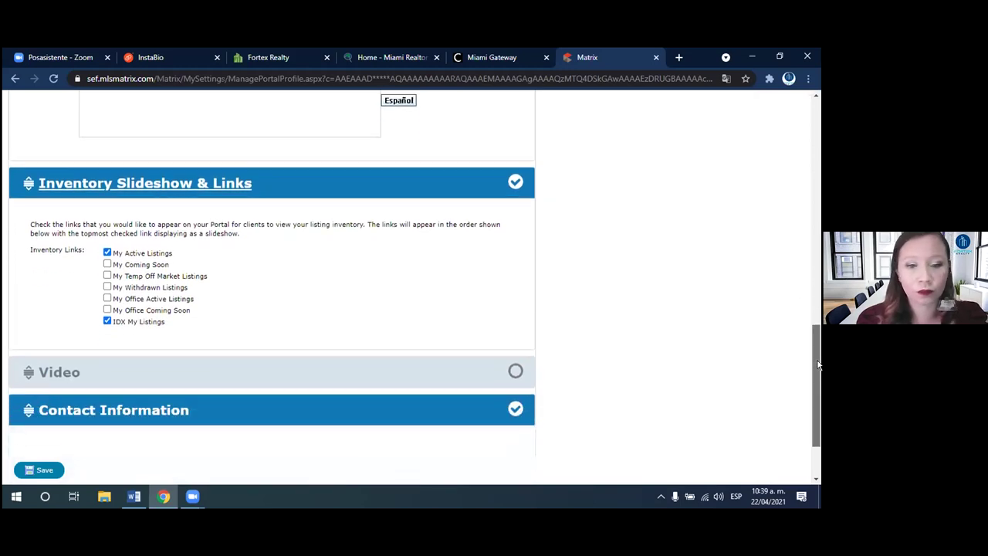
pyautogui.scroll(-1, 818, 366)
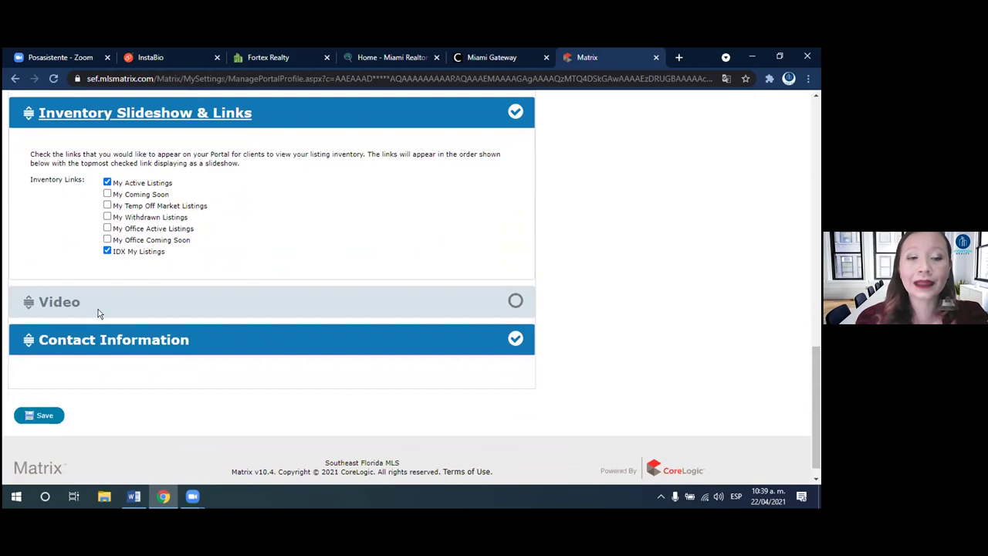
pyautogui.click(50, 304)
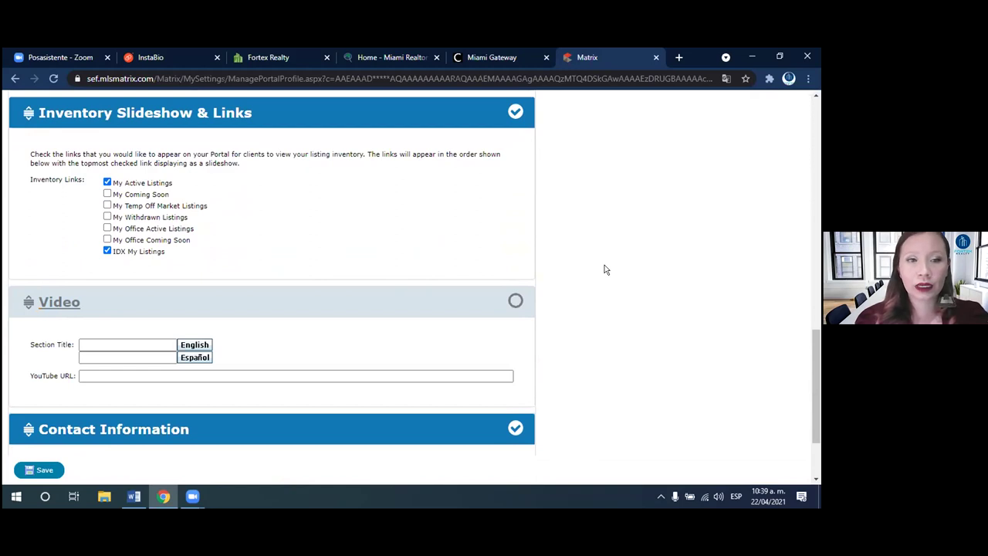
pyautogui.click(106, 376)
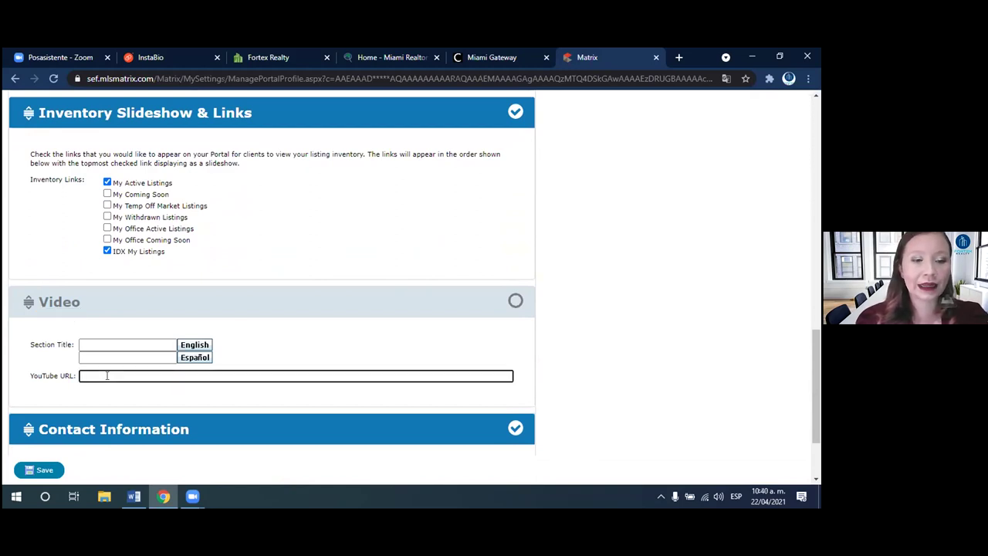
pyautogui.click(67, 379)
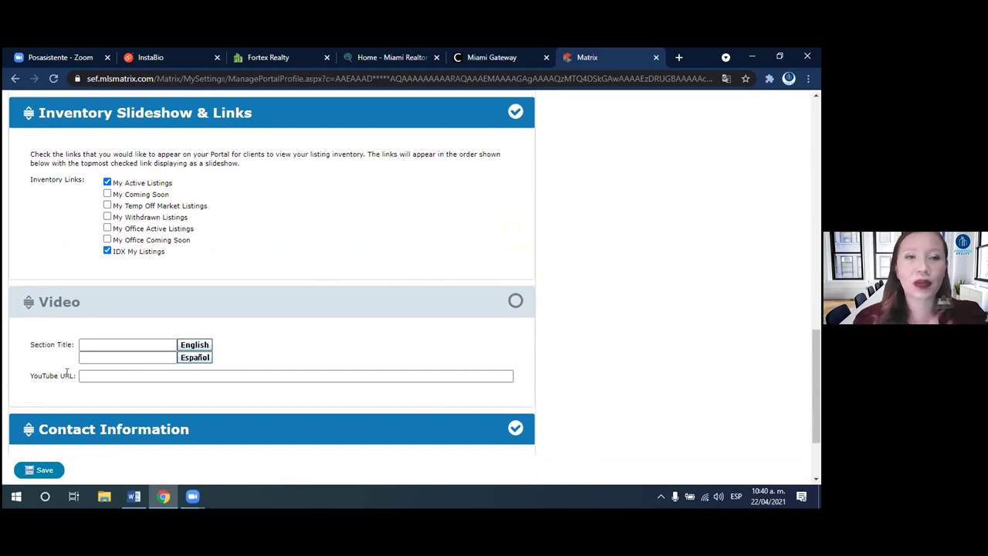
pyautogui.click(97, 375)
pyautogui.click(98, 375)
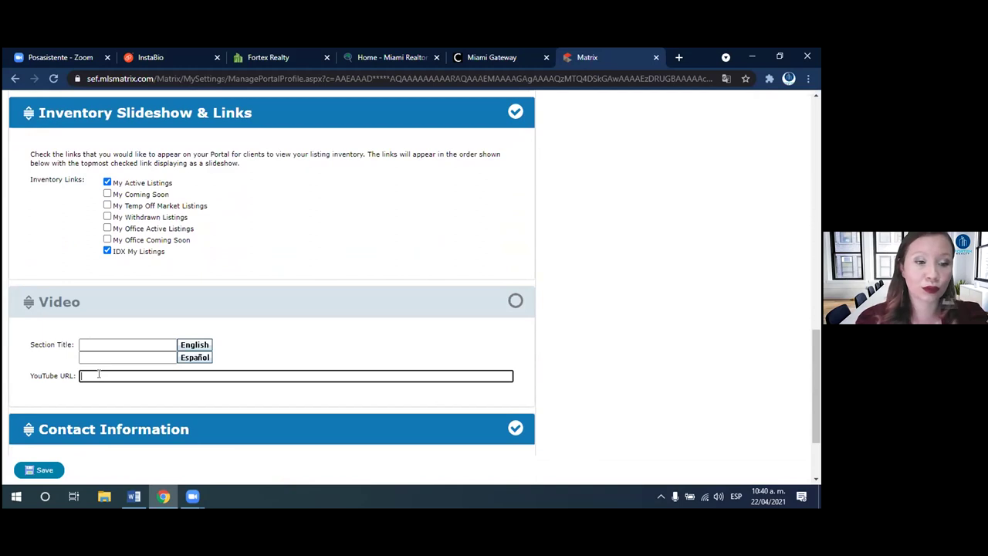
pyautogui.click(776, 370)
pyautogui.moveTo(815, 376); pyautogui.dragTo(810, 415)
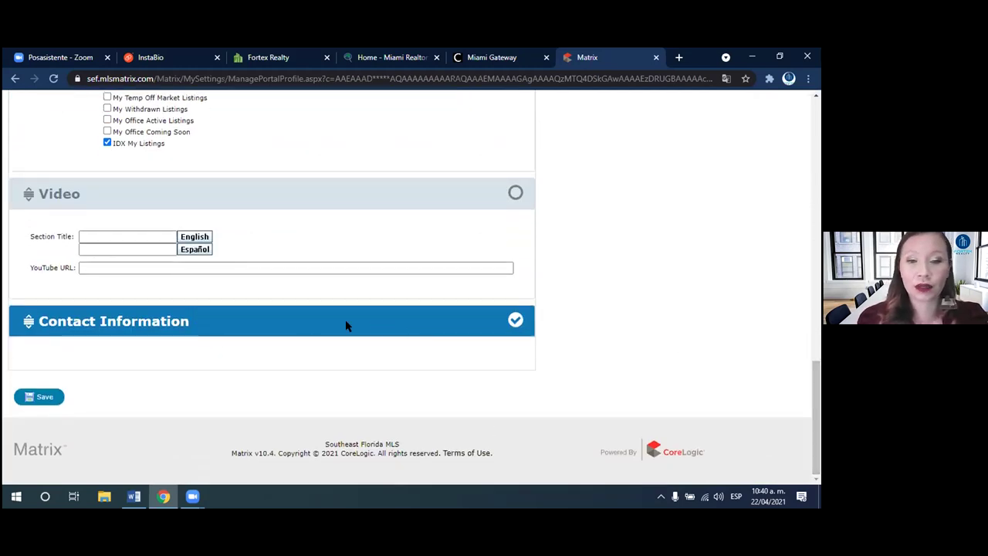
pyautogui.click(106, 320)
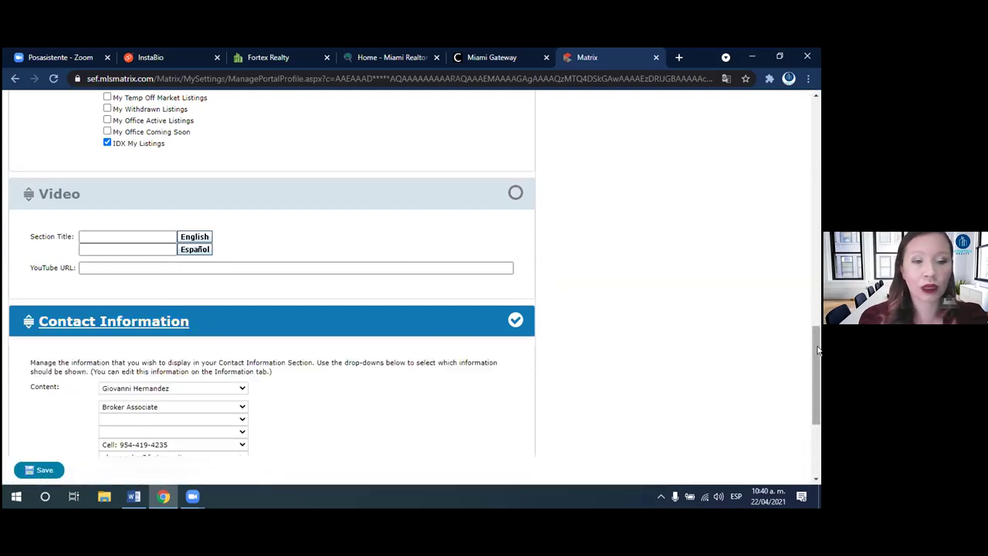
# - Save the Portal Profile with only Contact Information switched on
pyautogui.moveTo(818, 351); pyautogui.dragTo(818, 361)
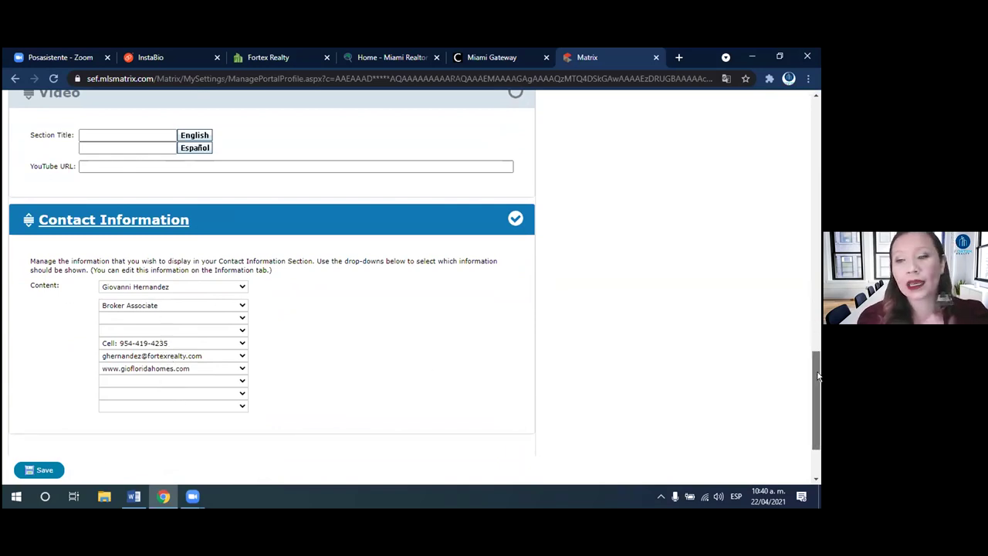
pyautogui.scroll(-2, 816, 363)
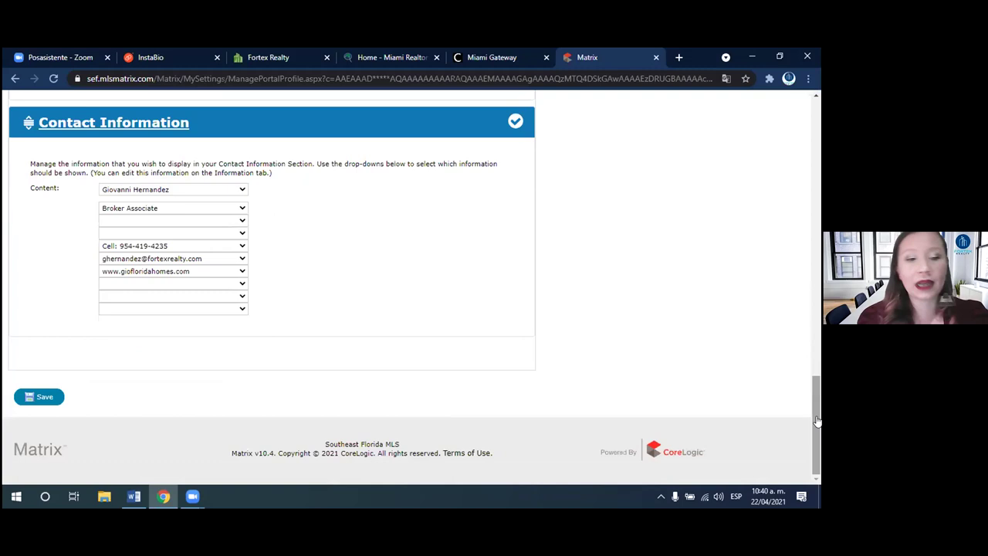
pyautogui.click(45, 396)
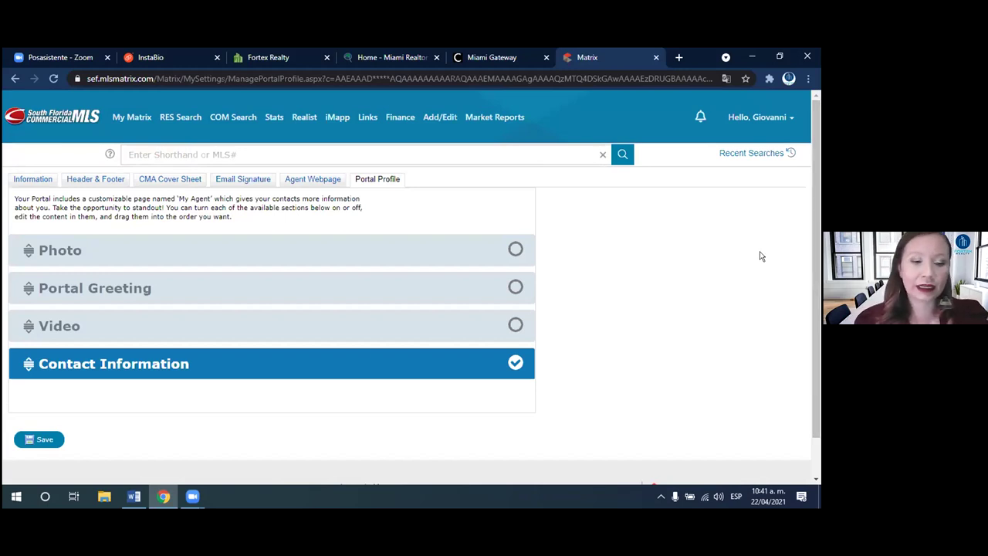
# - Go to Settings from the Hello account menu and open Portal Notification Settings
pyautogui.click(760, 121)
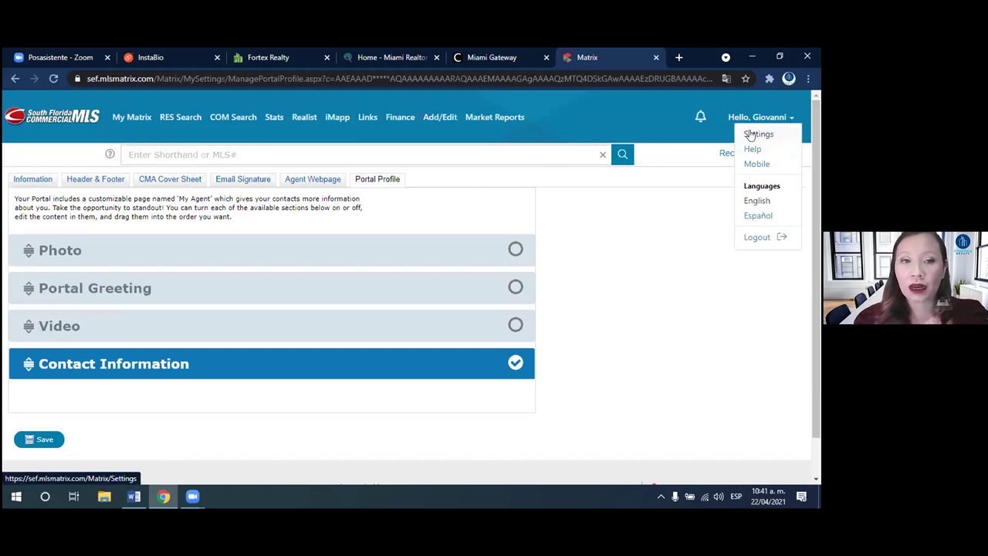
pyautogui.click(750, 135)
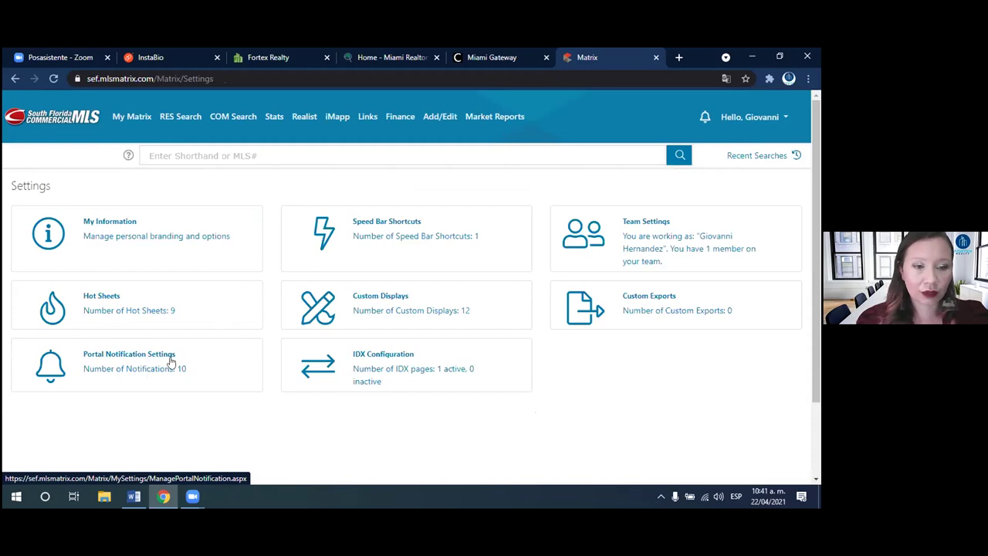
pyautogui.click(95, 360)
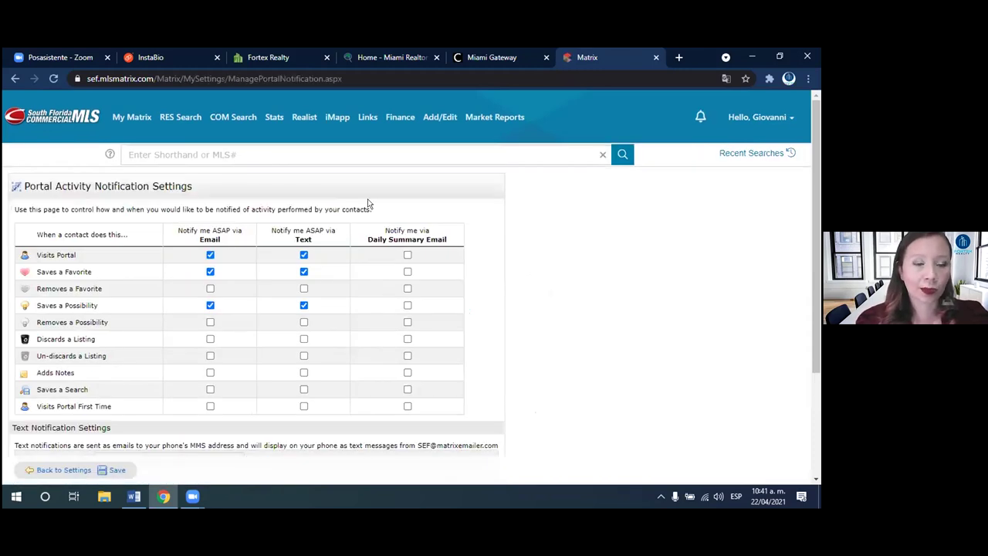
# - Review the e-mail alerts and the Text Notification Settings options
pyautogui.scroll(-1, 815, 265)
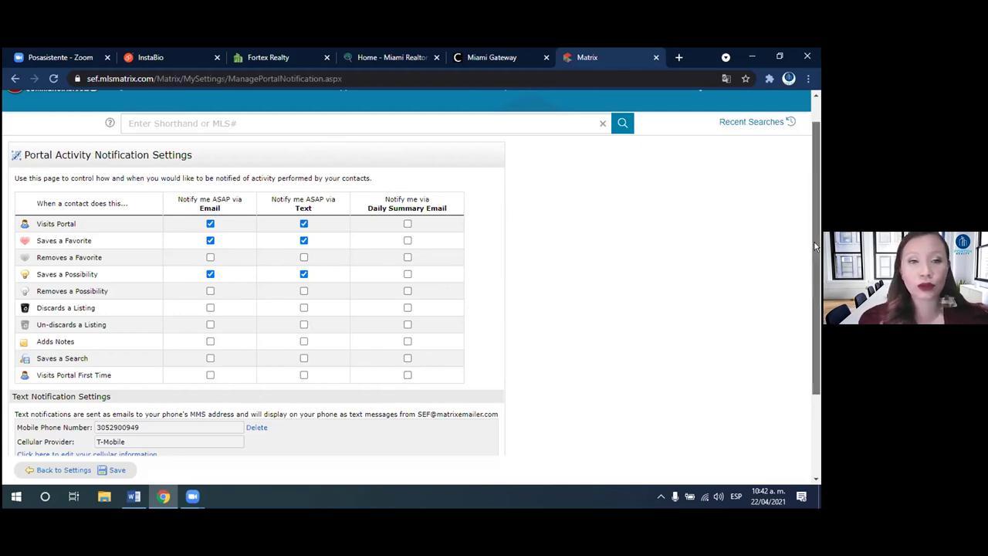
pyautogui.moveTo(816, 246); pyautogui.dragTo(816, 247)
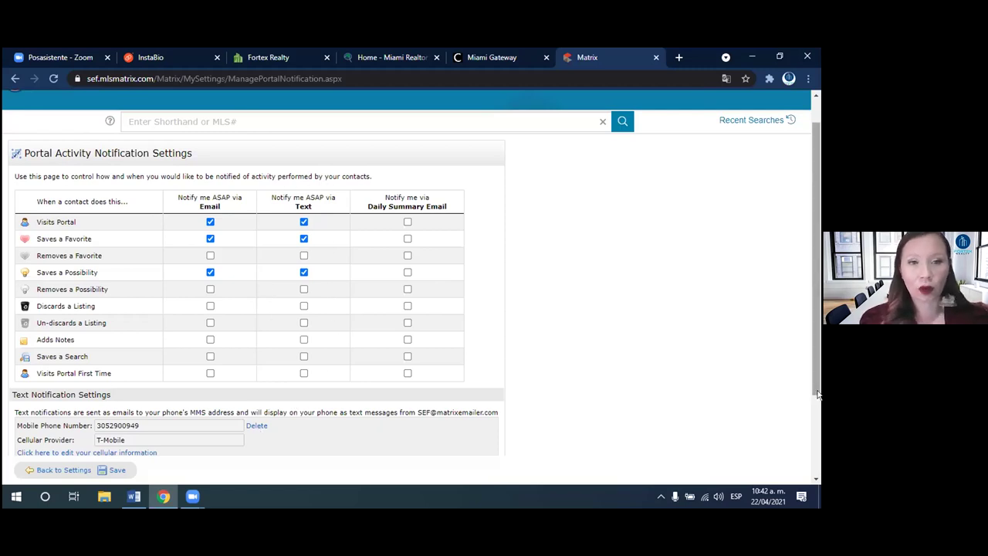
pyautogui.moveTo(818, 349); pyautogui.dragTo(818, 388)
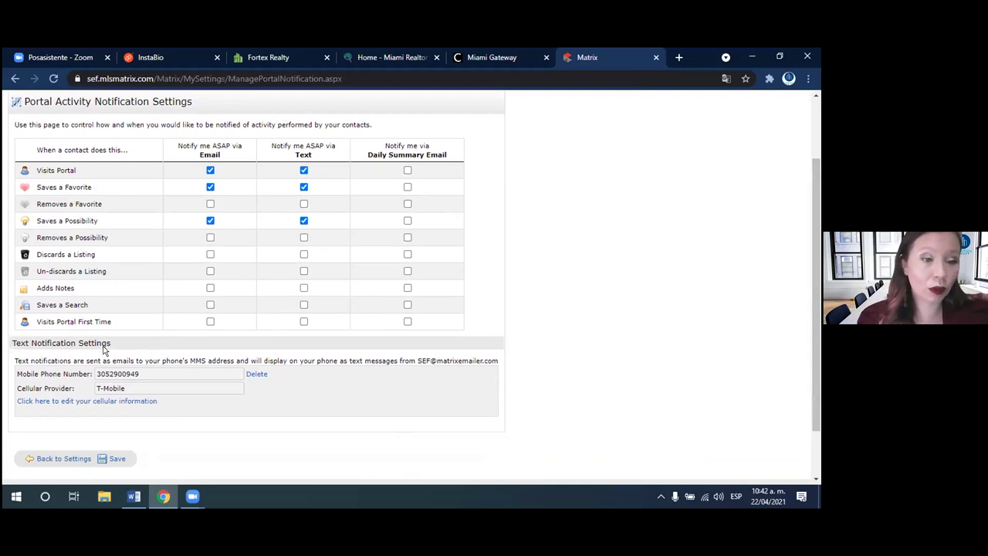
pyautogui.moveTo(89, 343); pyautogui.dragTo(11, 336)
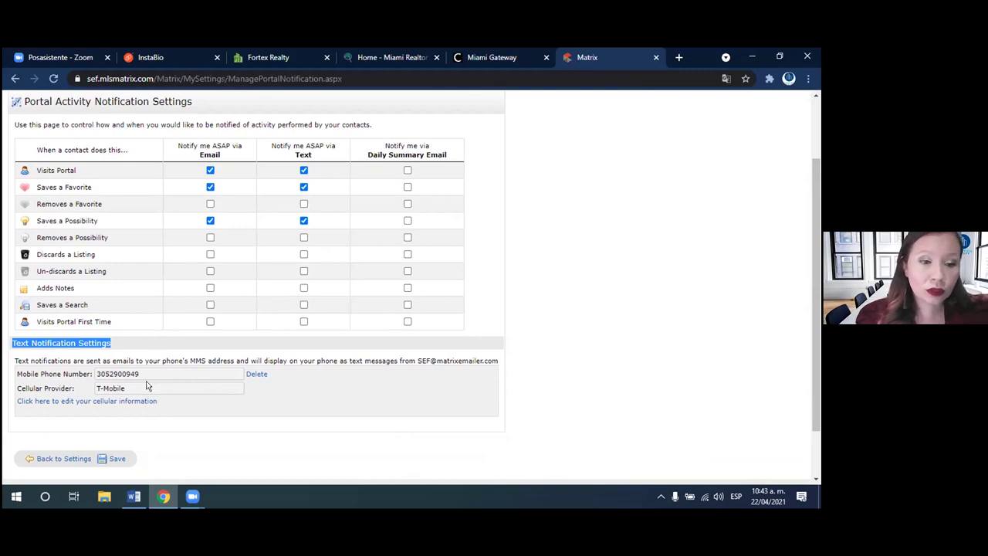
pyautogui.click(164, 373)
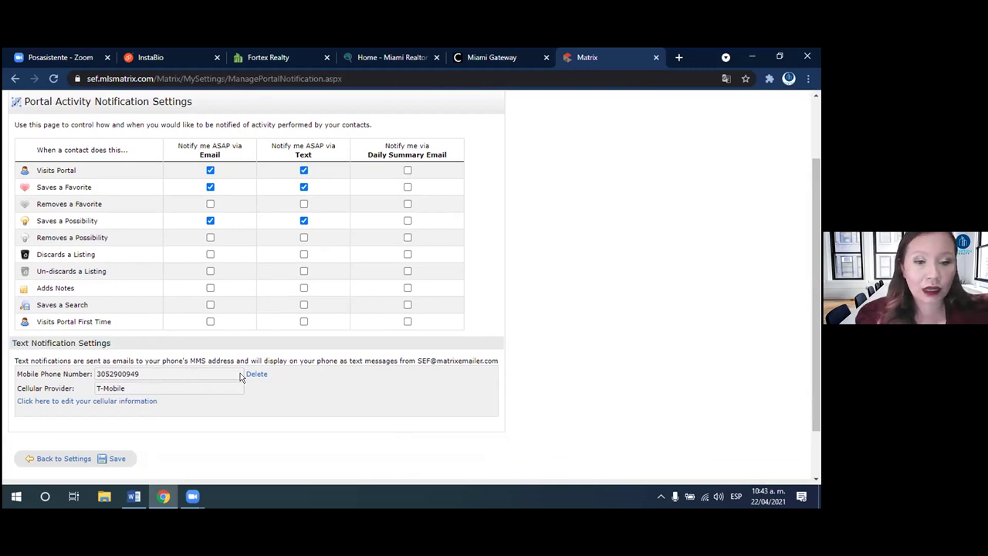
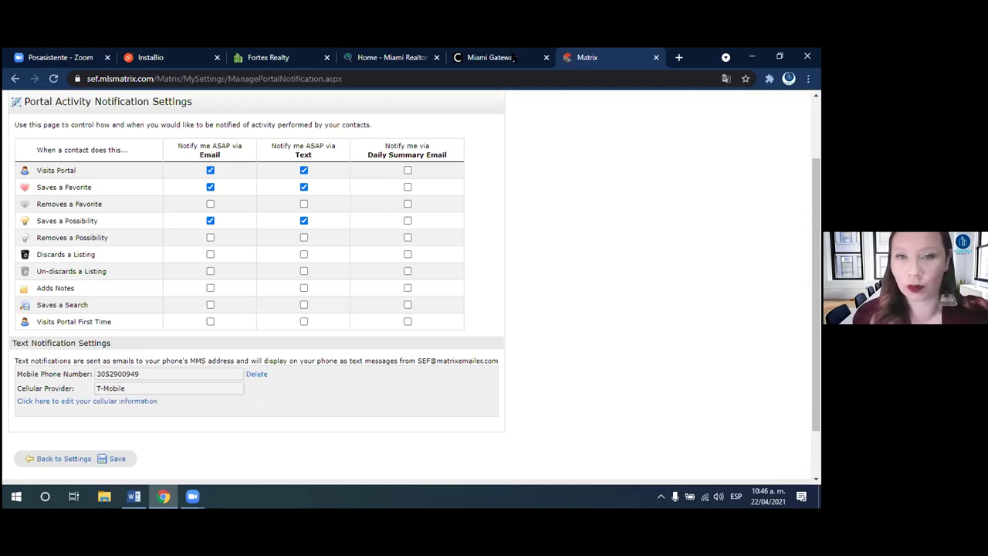
# - Open the MIAMI Realtors website (miamirealtors.com) in a new browser tab
pyautogui.click(678, 57)
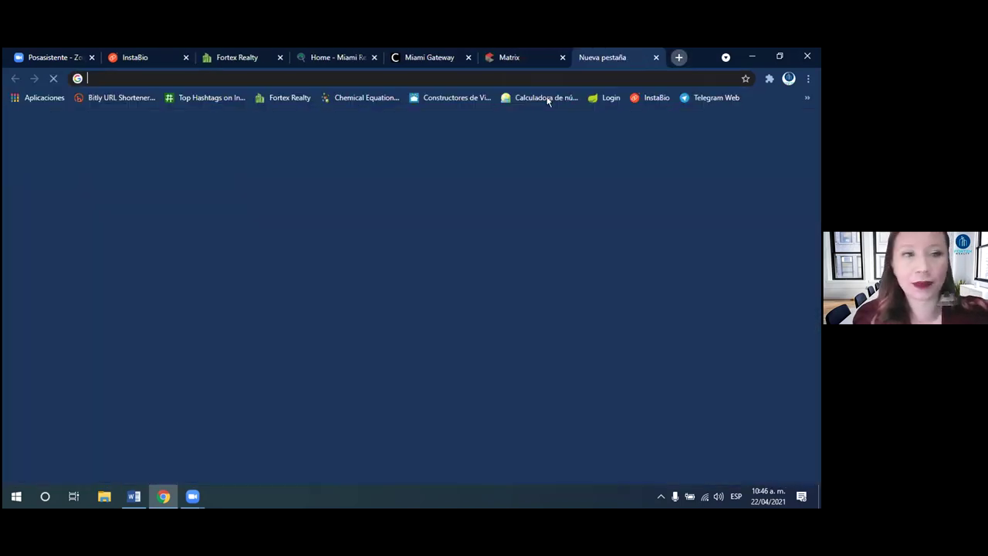
pyautogui.click(497, 77)
pyautogui.write('miami')
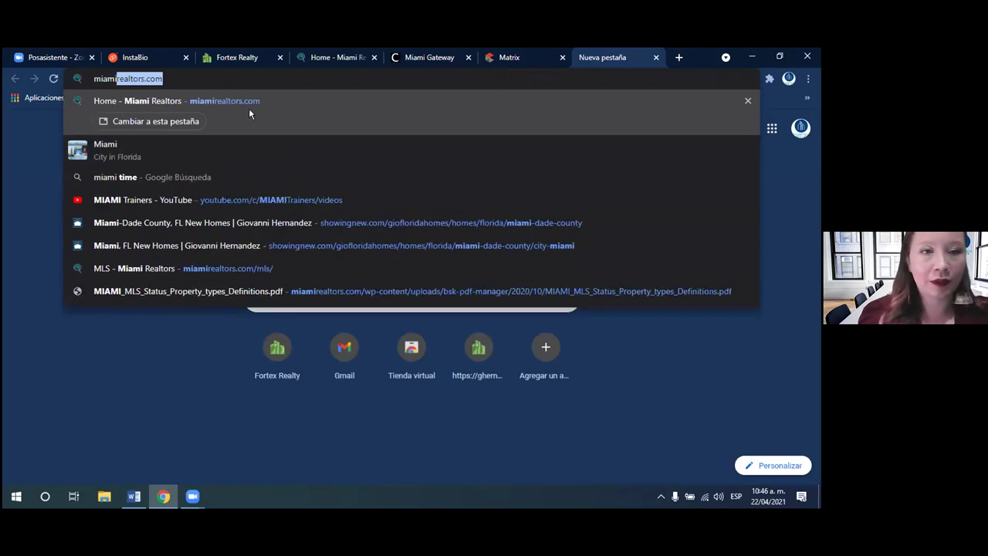
pyautogui.press('Return')
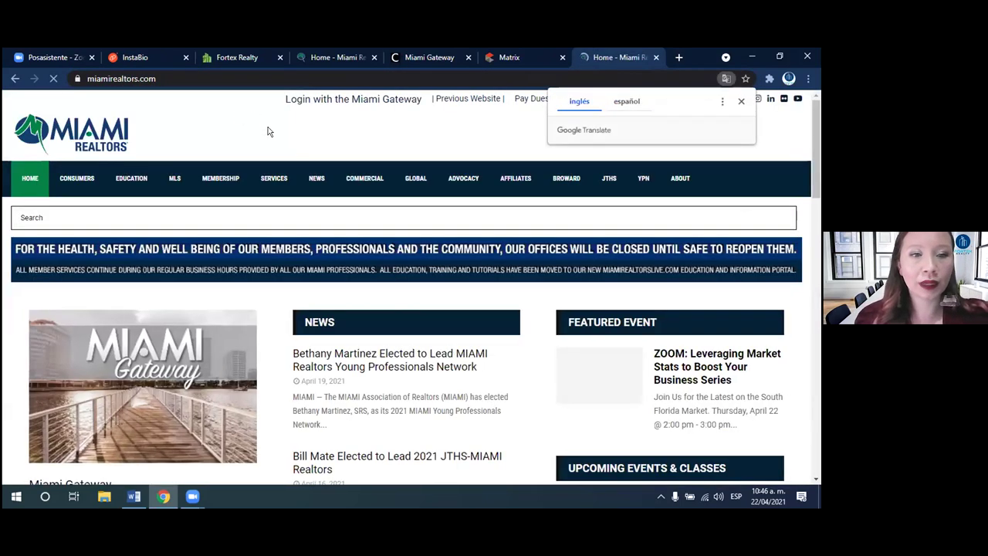
# - Go to the site's MLS page and scroll down to the Tutorials section
pyautogui.moveTo(176, 179)
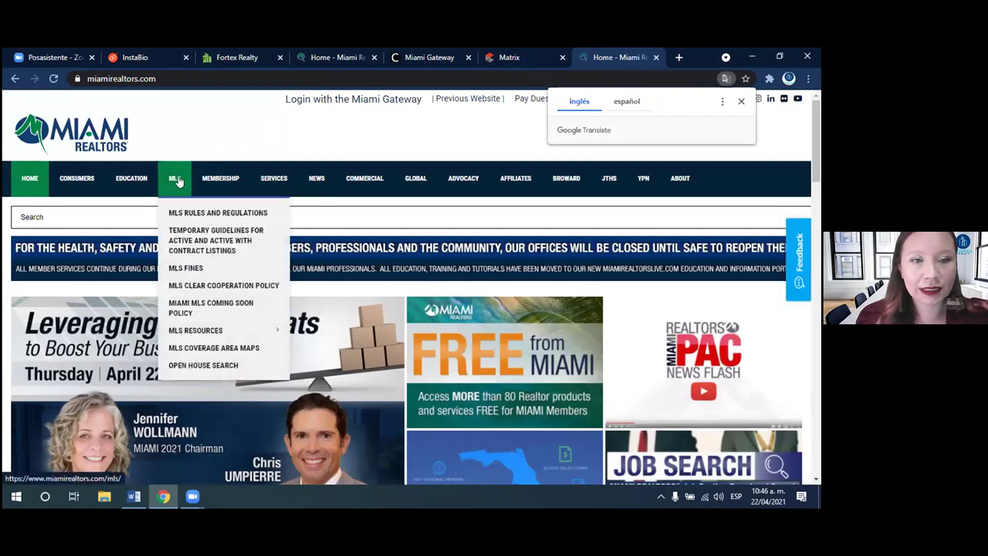
pyautogui.click(176, 181)
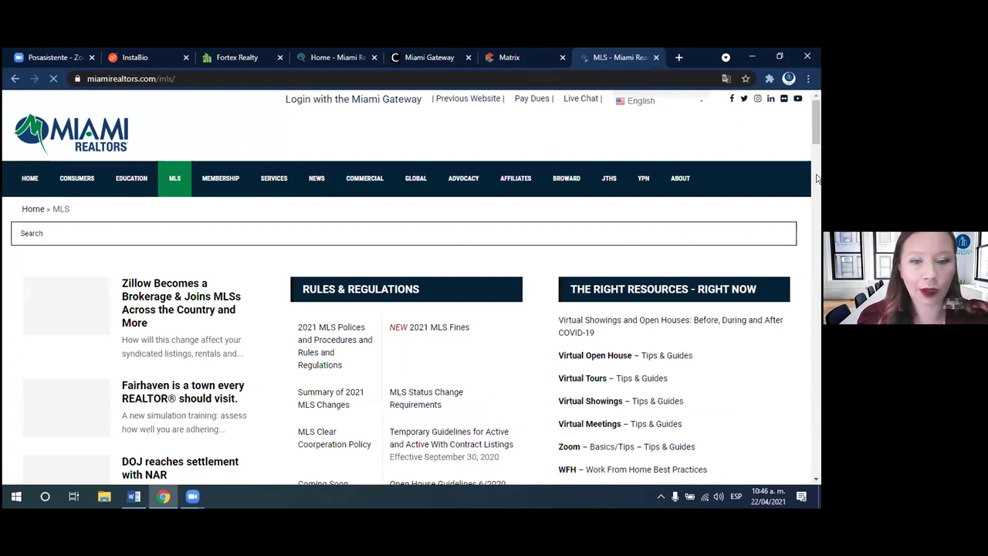
pyautogui.scroll(-3, 816, 178)
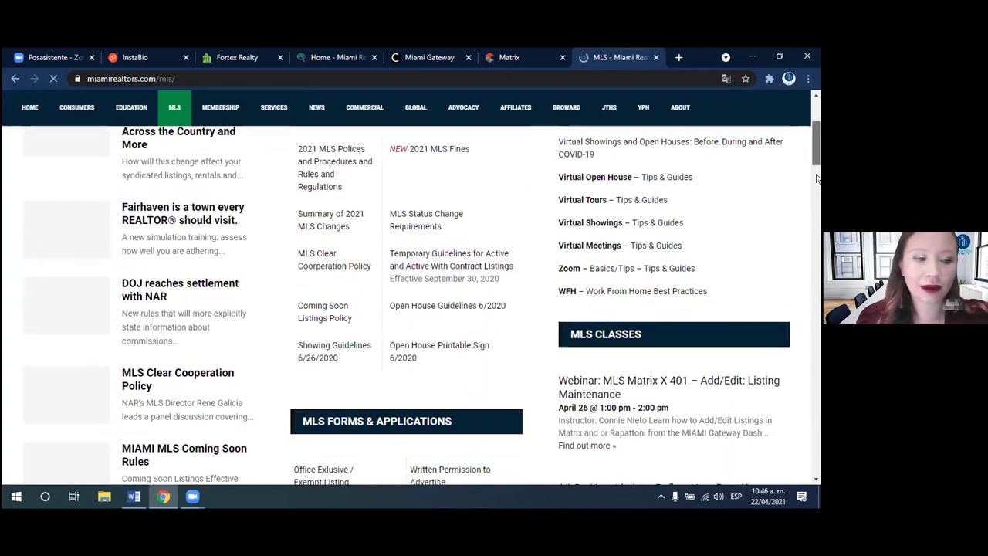
pyautogui.scroll(-5, 817, 178)
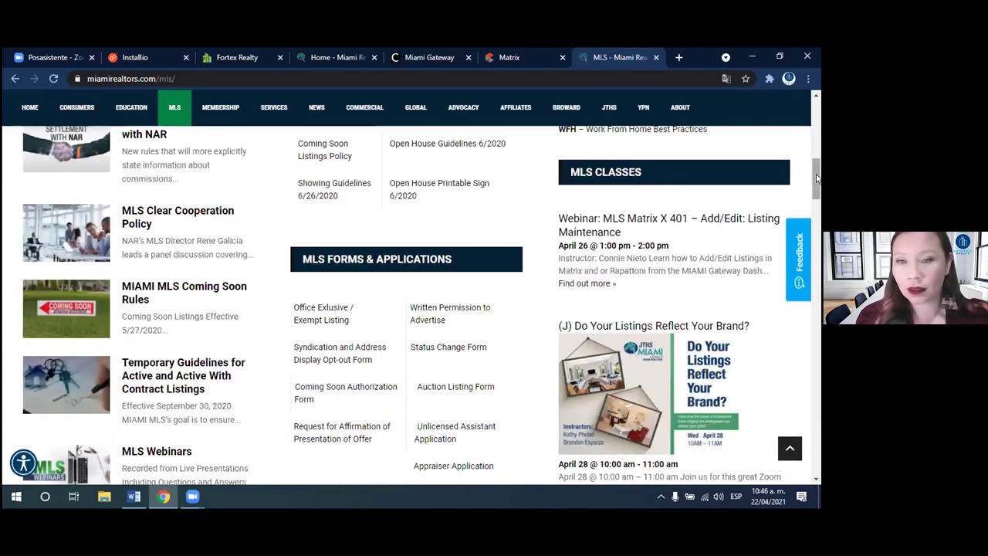
pyautogui.moveTo(815, 212); pyautogui.dragTo(812, 255)
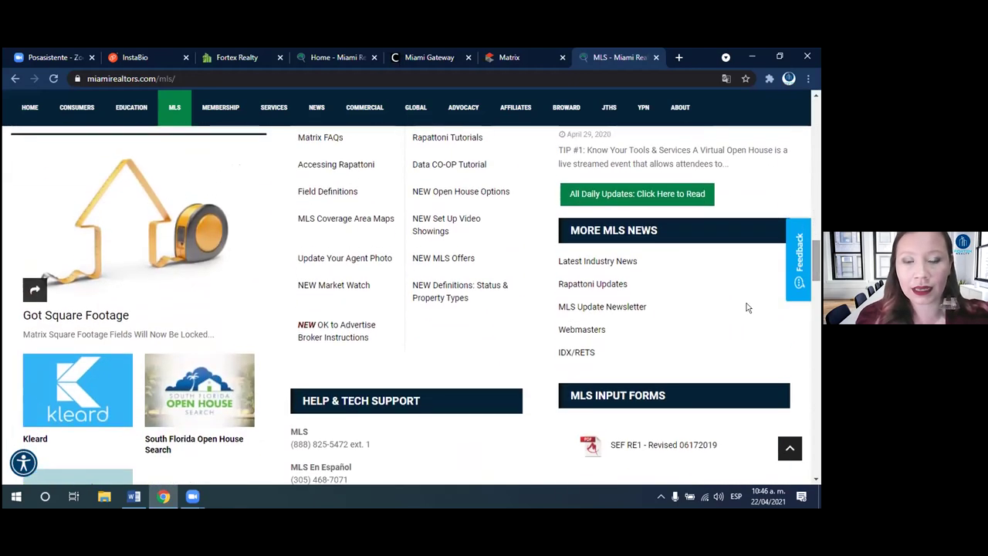
# - Open the 'NEW Definitions: Status & Property Types' PDF and scroll through both pages
pyautogui.click(459, 292)
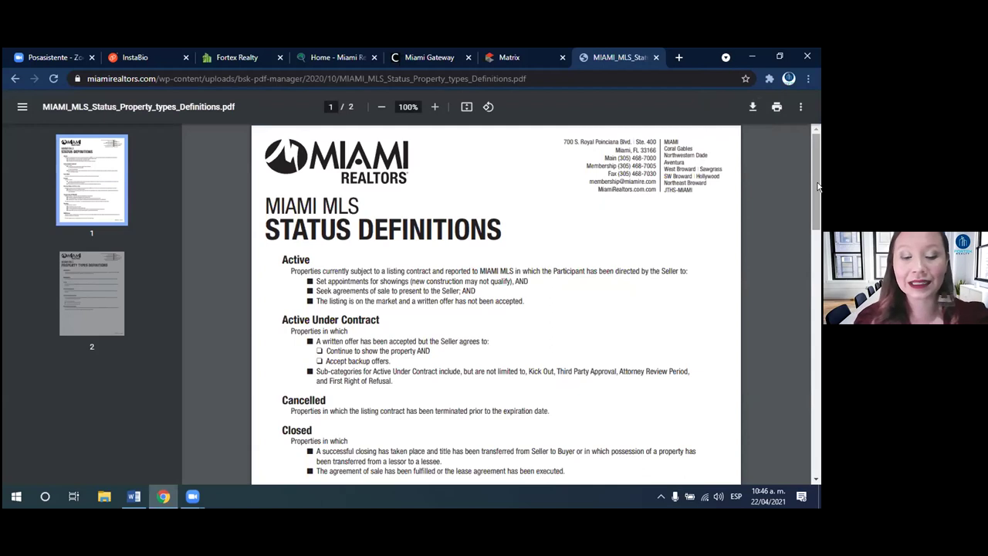
pyautogui.moveTo(817, 187); pyautogui.dragTo(817, 214)
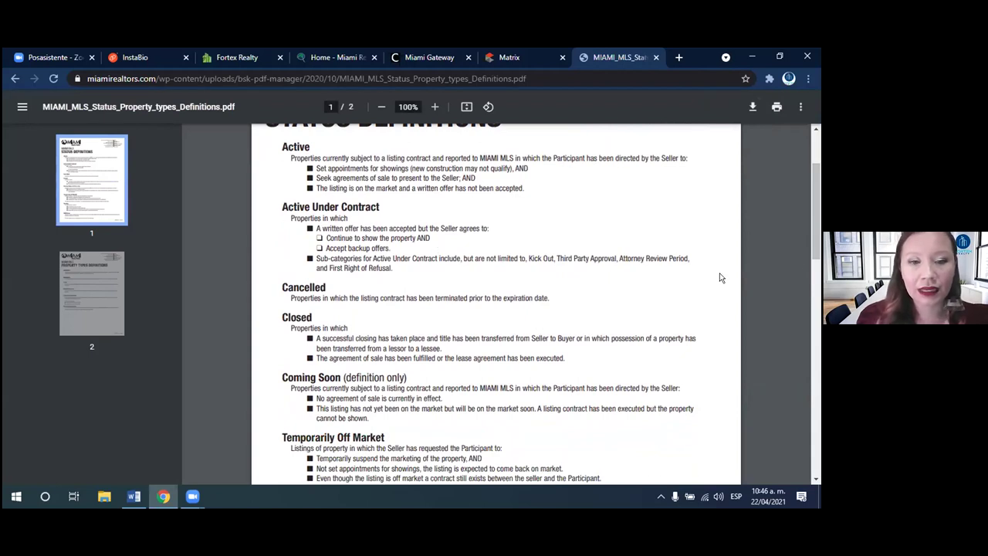
pyautogui.moveTo(816, 218); pyautogui.dragTo(803, 381)
pyautogui.scroll(-2, 802, 380)
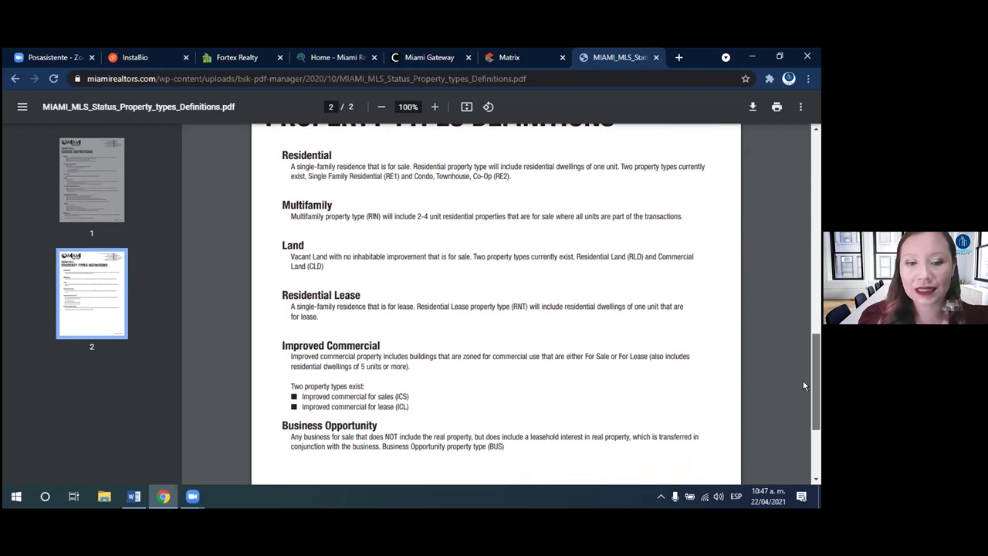
pyautogui.scroll(-3, 801, 389)
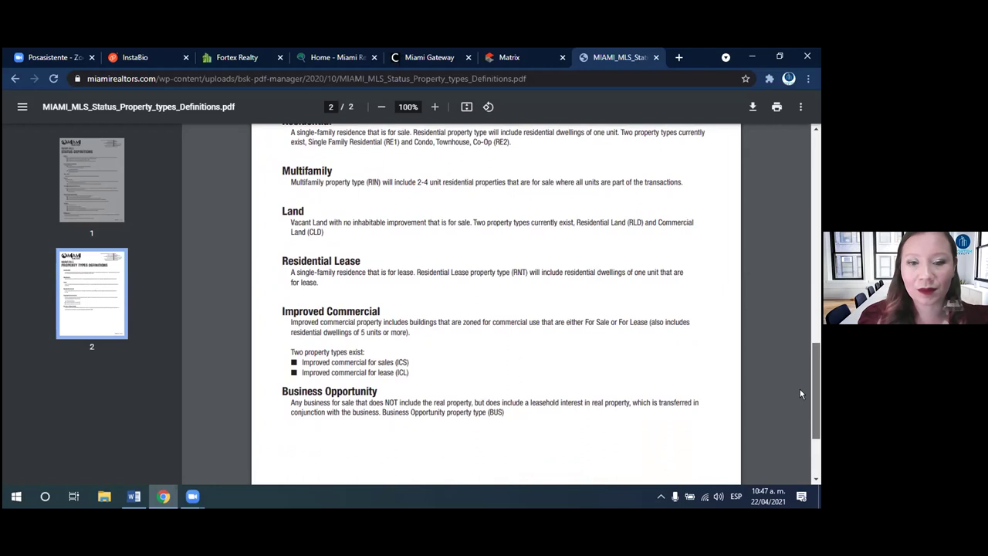
pyautogui.scroll(-1, 797, 417)
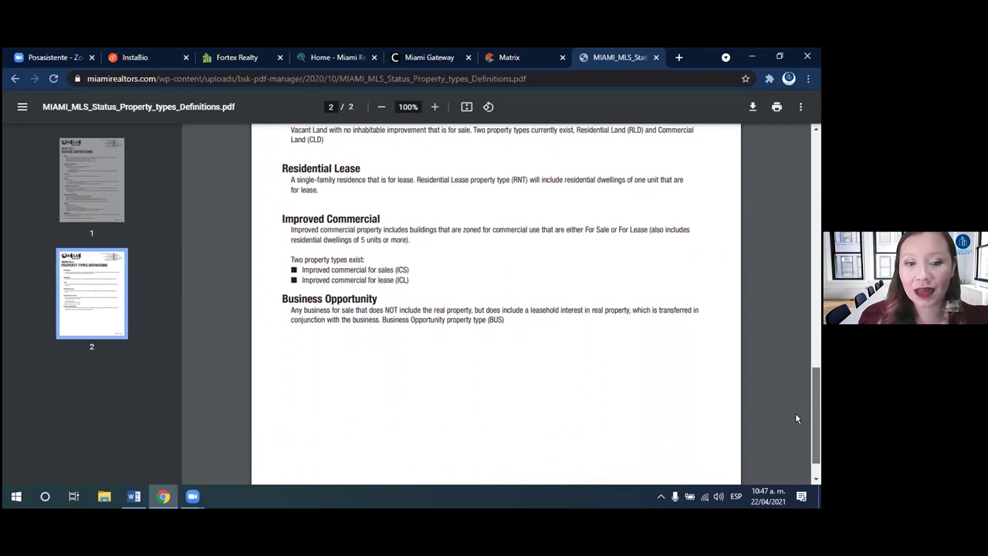
pyautogui.scroll(-2, 795, 417)
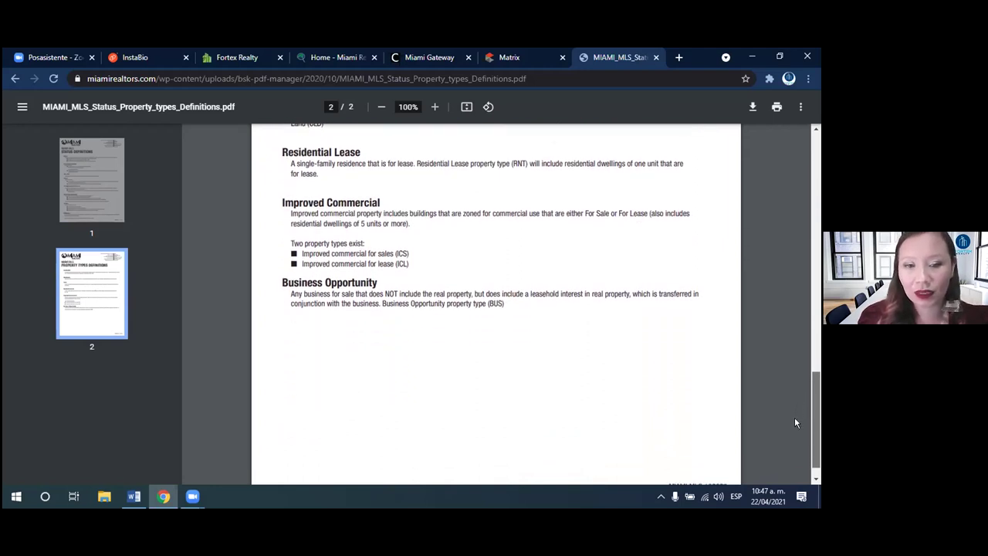
pyautogui.scroll(1, 798, 414)
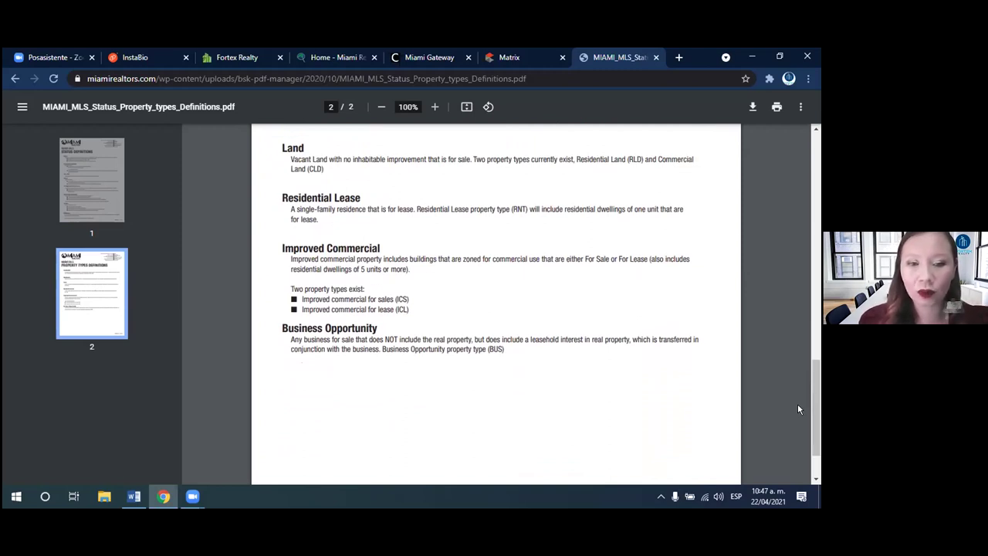
pyautogui.moveTo(816, 443); pyautogui.dragTo(817, 139)
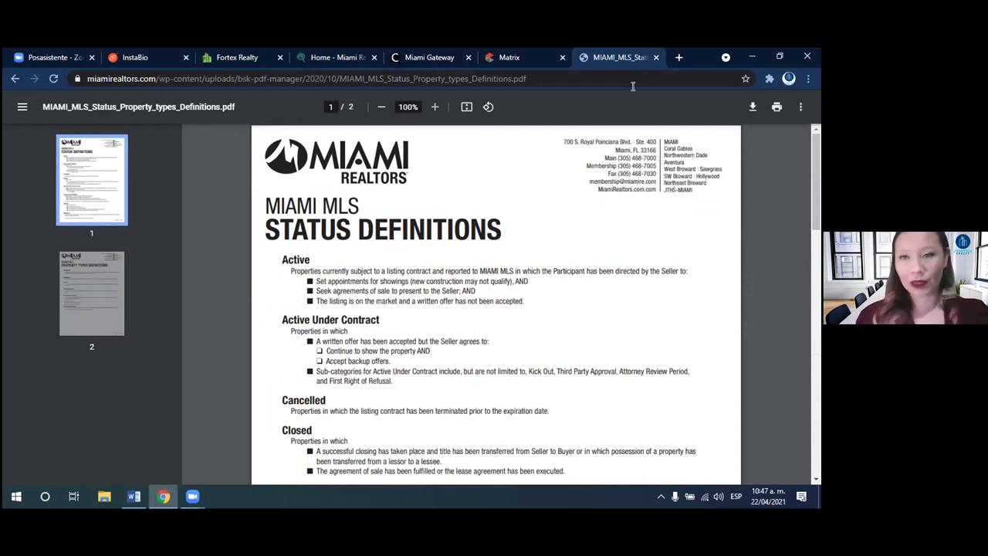
# - Close the definitions PDF tab and go back to the My Matrix home page
pyautogui.click(656, 57)
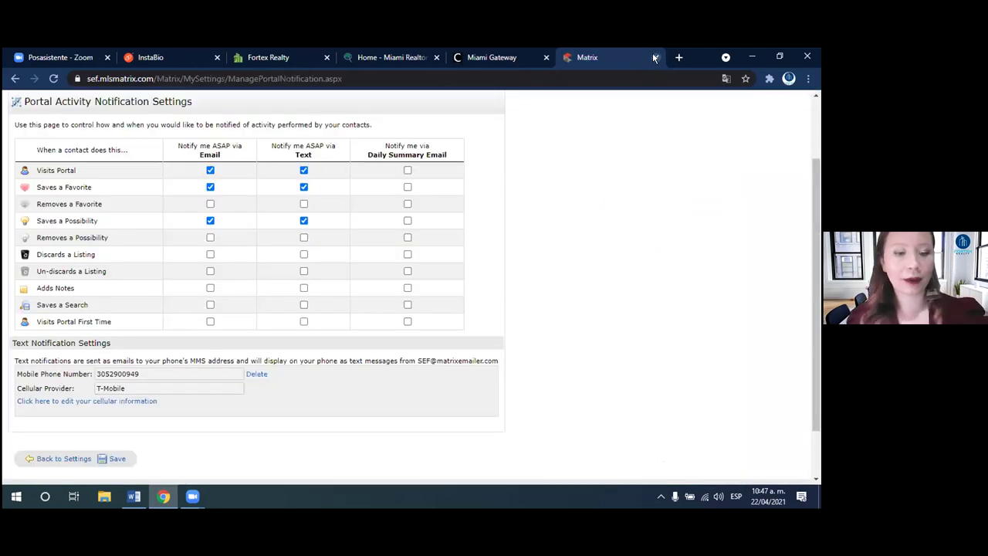
pyautogui.scroll(2, 267, 139)
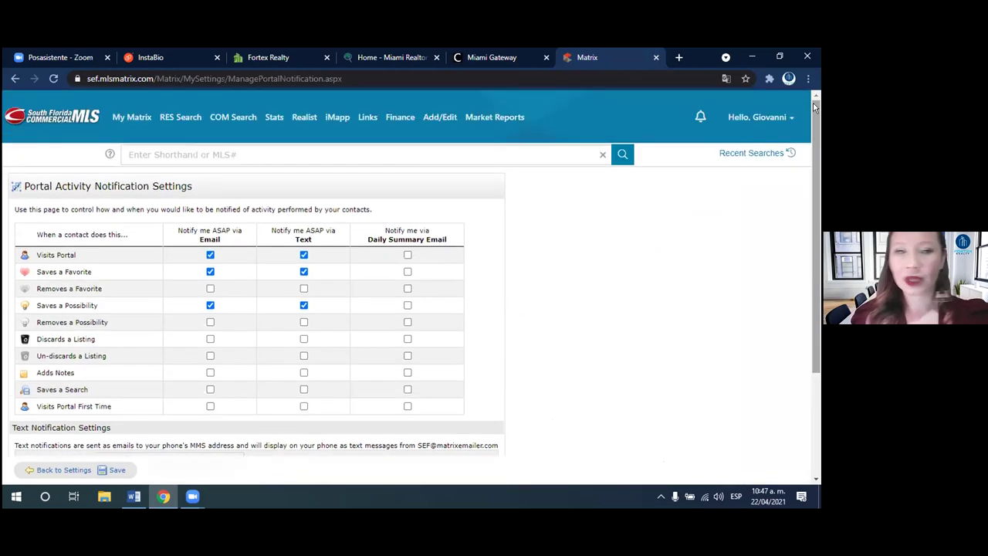
pyautogui.click(132, 120)
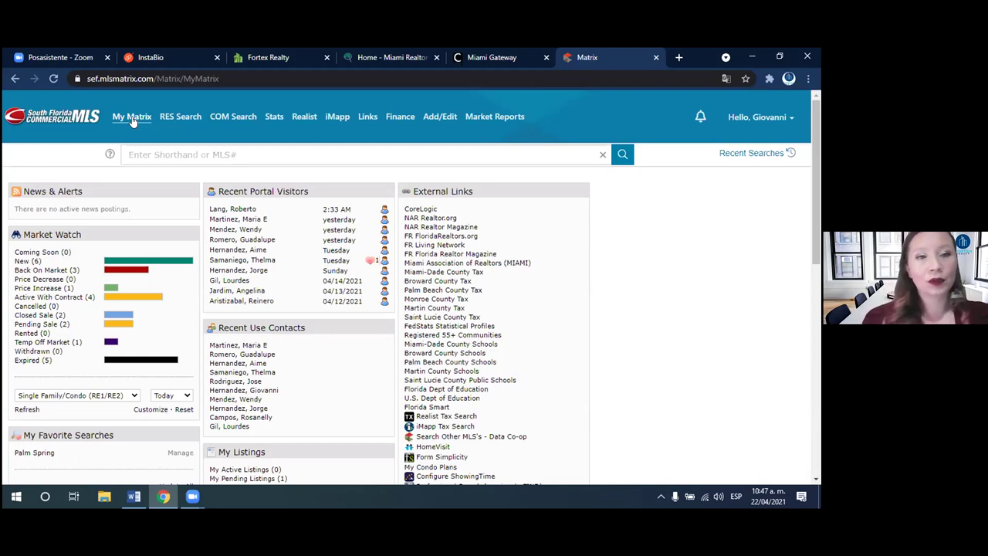
pyautogui.moveTo(179, 123)
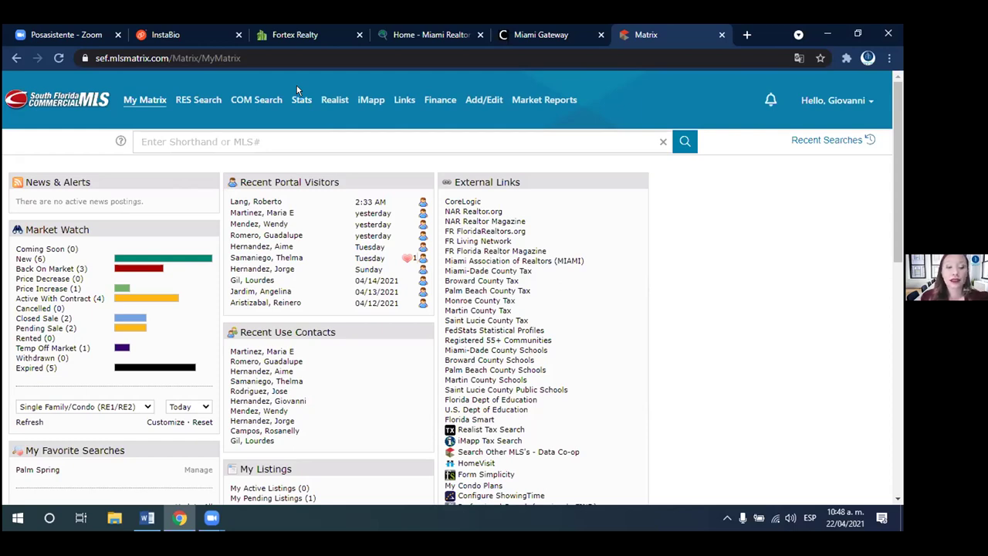
pyautogui.moveTo(200, 104)
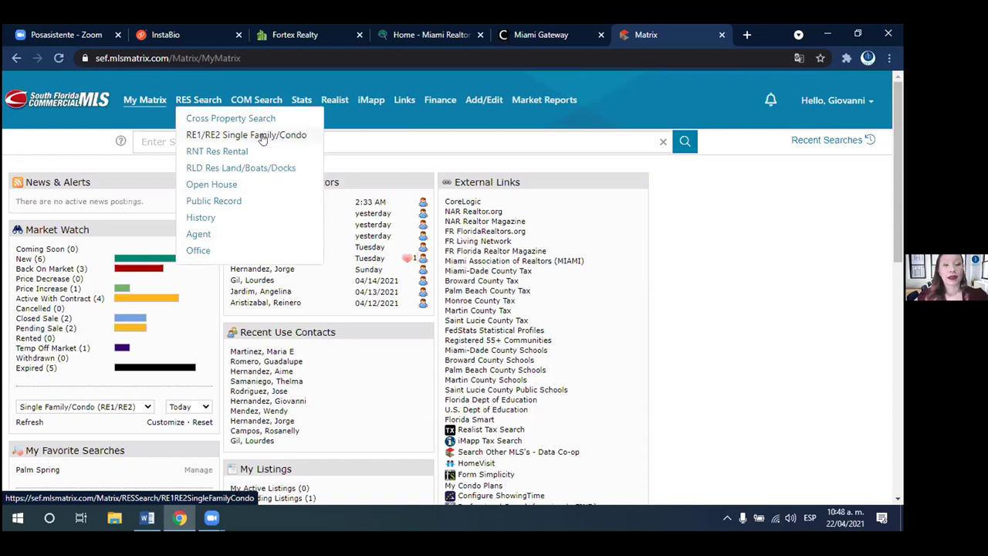
# - Start an RE1/RE2 Single Family/Condo search for Single Family, Single-type properties in Miami-Dade County
pyautogui.click(262, 136)
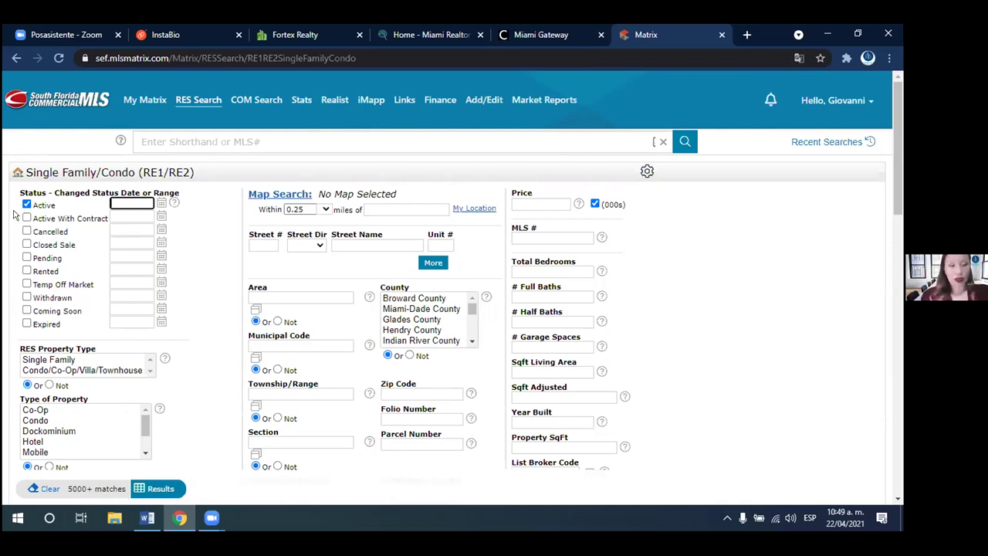
pyautogui.click(133, 334)
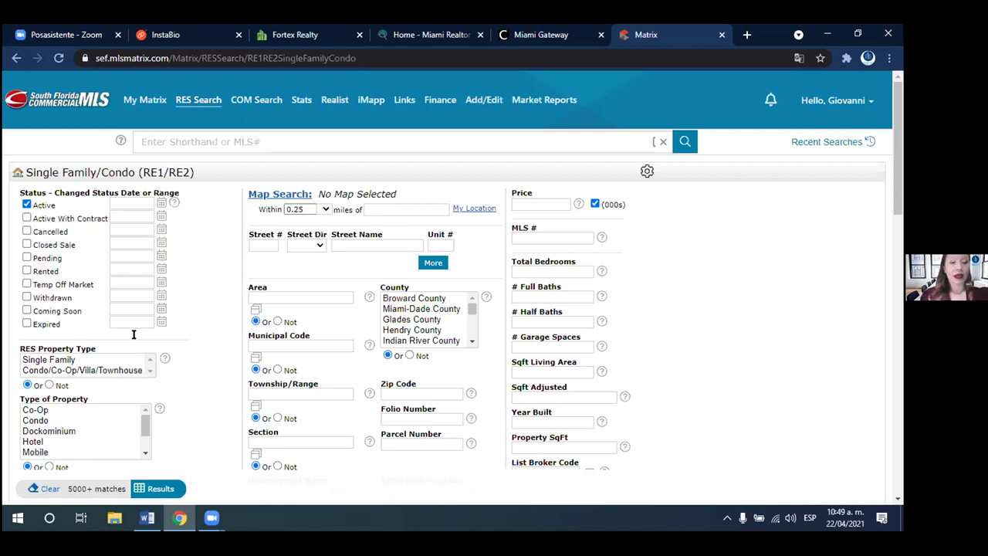
pyautogui.click(65, 361)
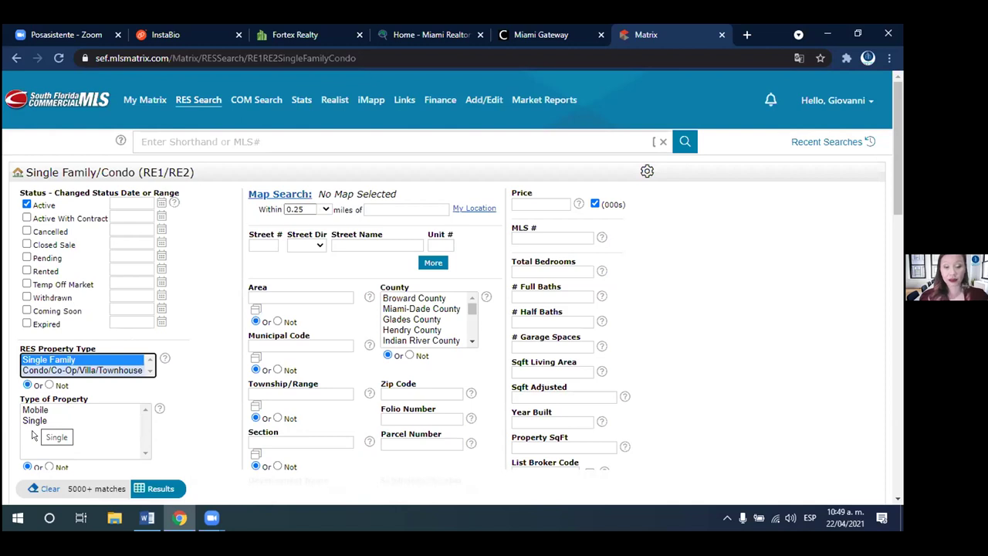
pyautogui.click(34, 420)
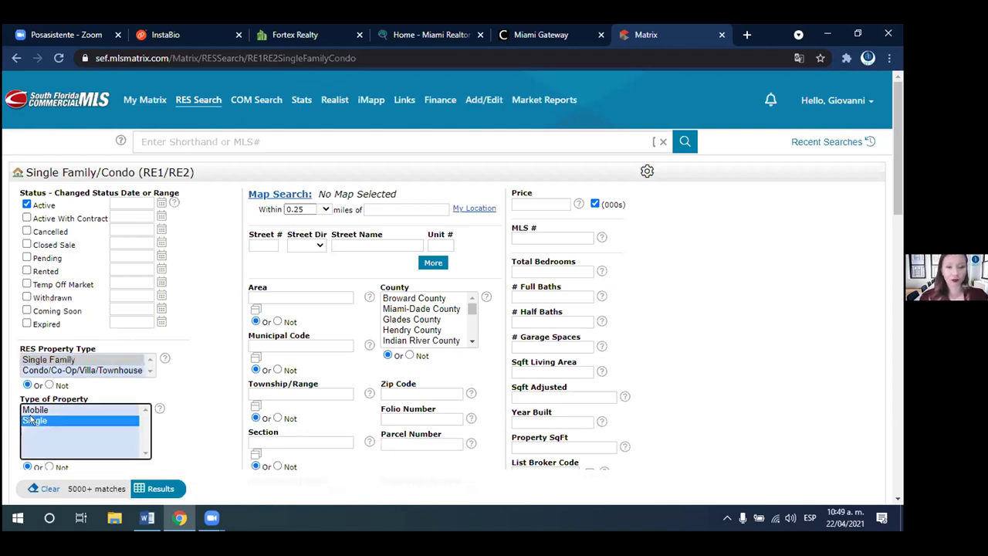
pyautogui.moveTo(899, 206); pyautogui.dragTo(898, 237)
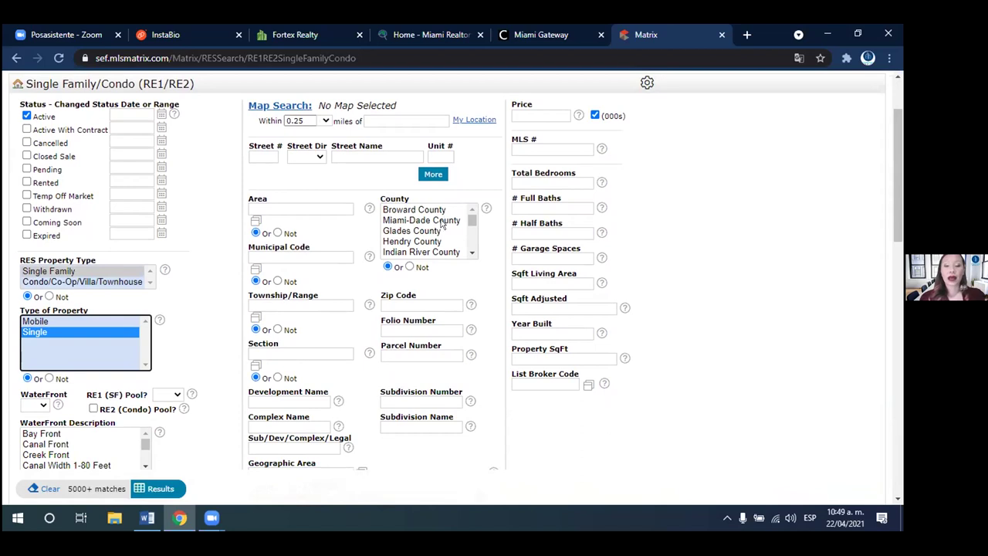
pyautogui.moveTo(897, 237); pyautogui.dragTo(896, 214)
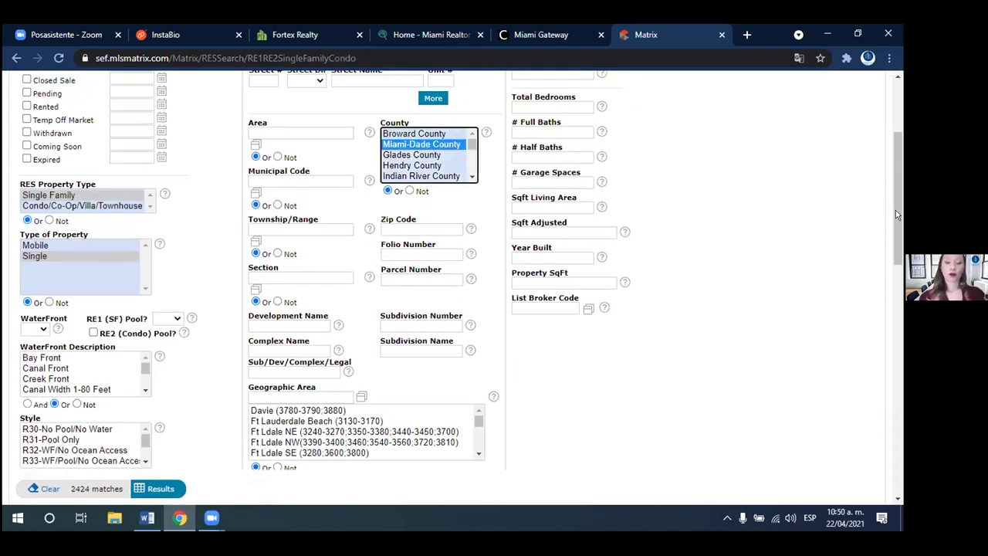
pyautogui.moveTo(895, 210); pyautogui.dragTo(892, 158)
# - Enter 400-500 in the Price field with the (000s) box kept checked
pyautogui.click(546, 202)
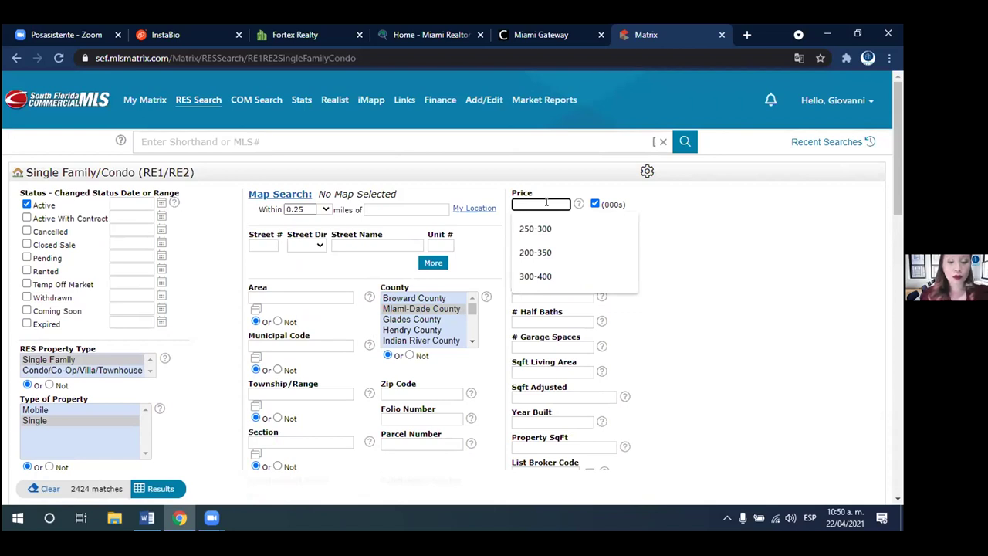
pyautogui.write('400')
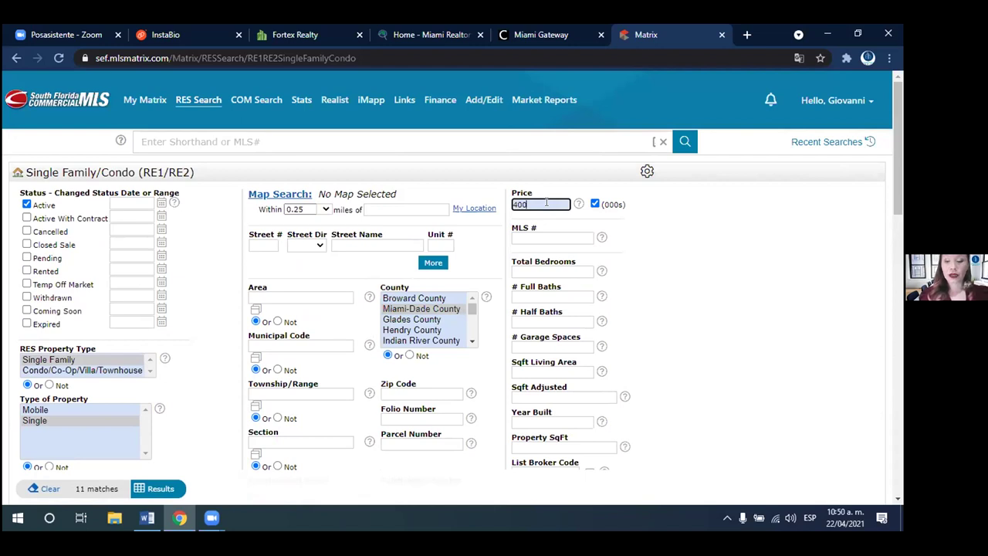
pyautogui.write('-')
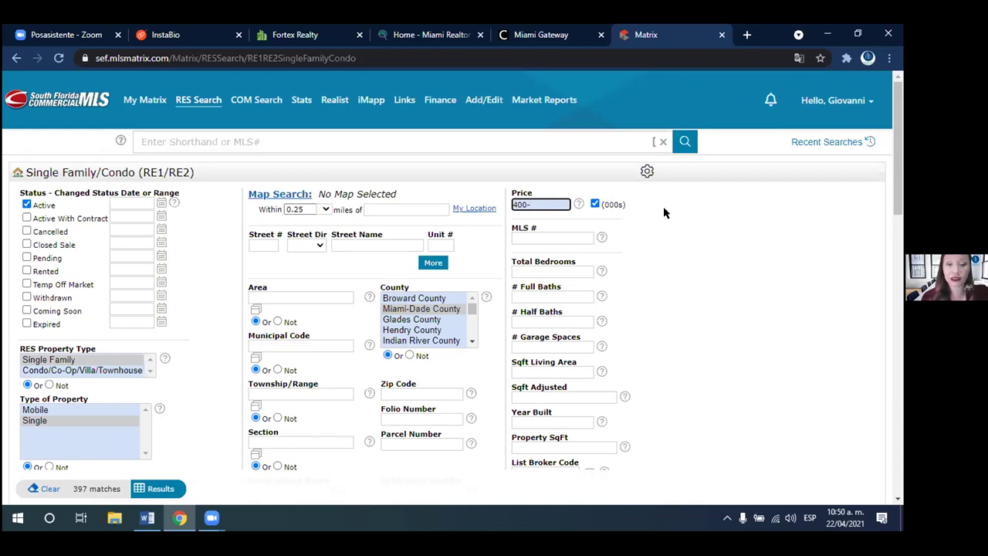
pyautogui.click(595, 204)
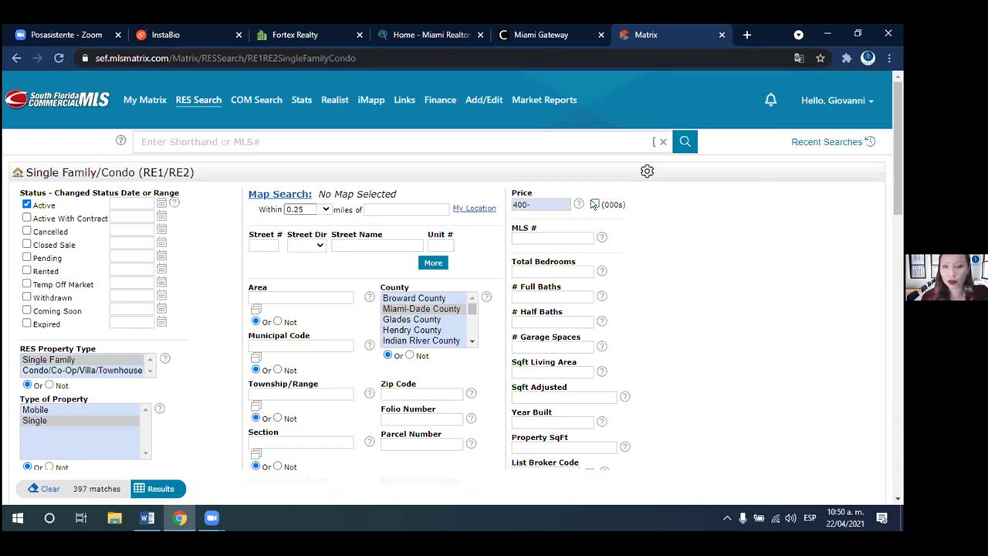
pyautogui.click(595, 203)
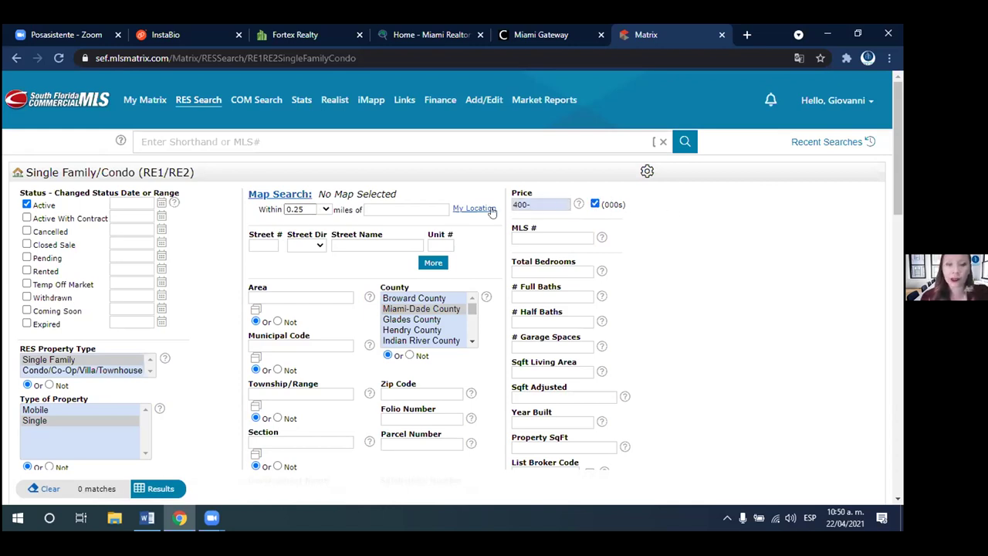
pyautogui.click(553, 203)
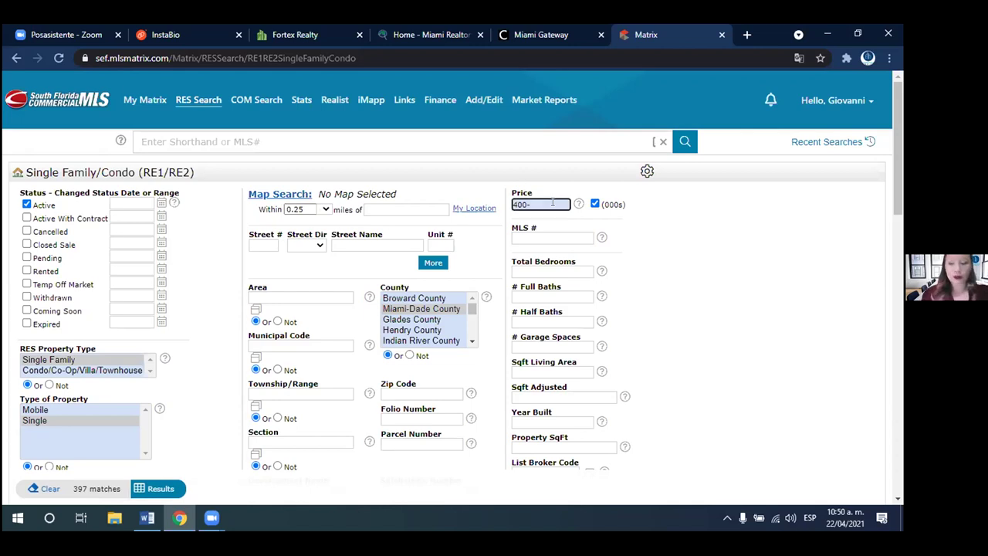
pyautogui.write('+')
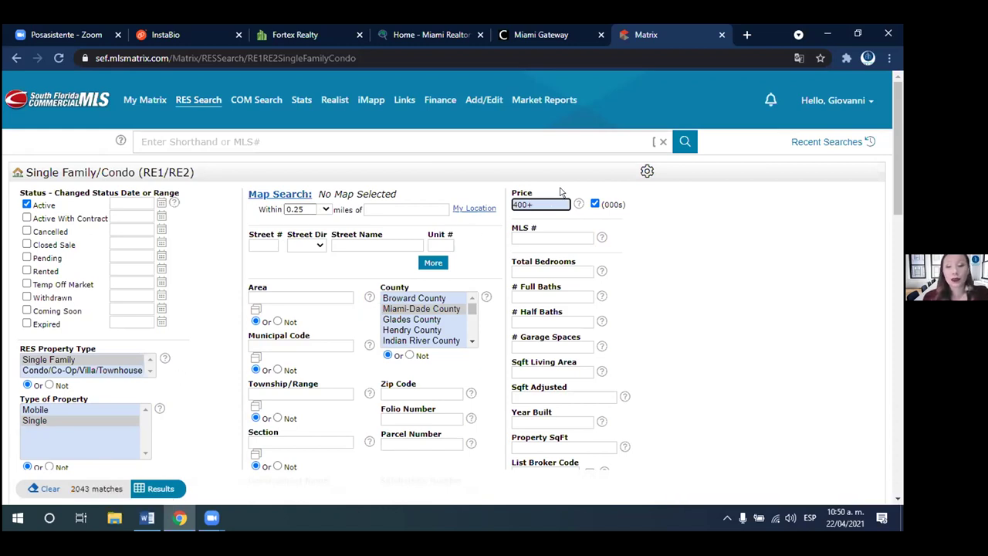
pyautogui.press('BackSpace')
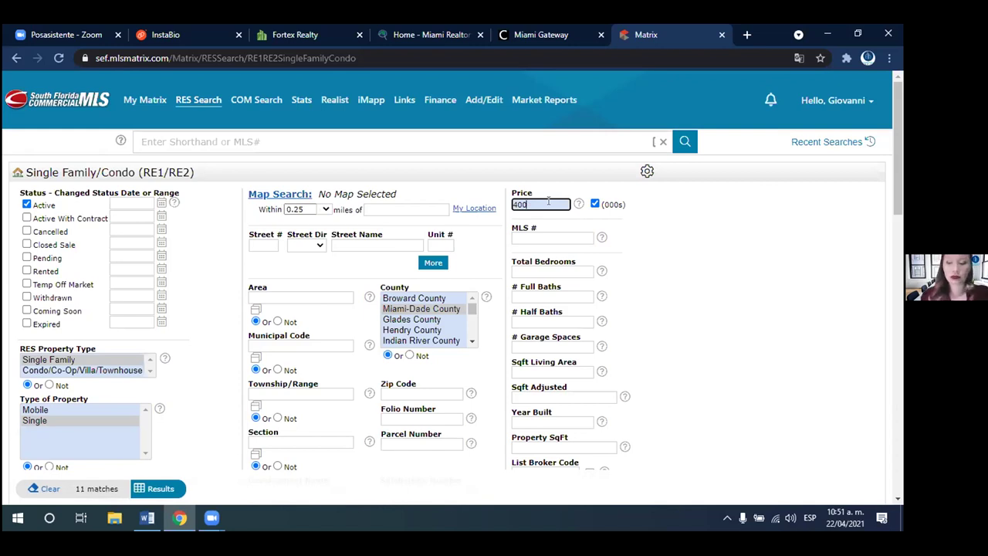
pyautogui.write('-500')
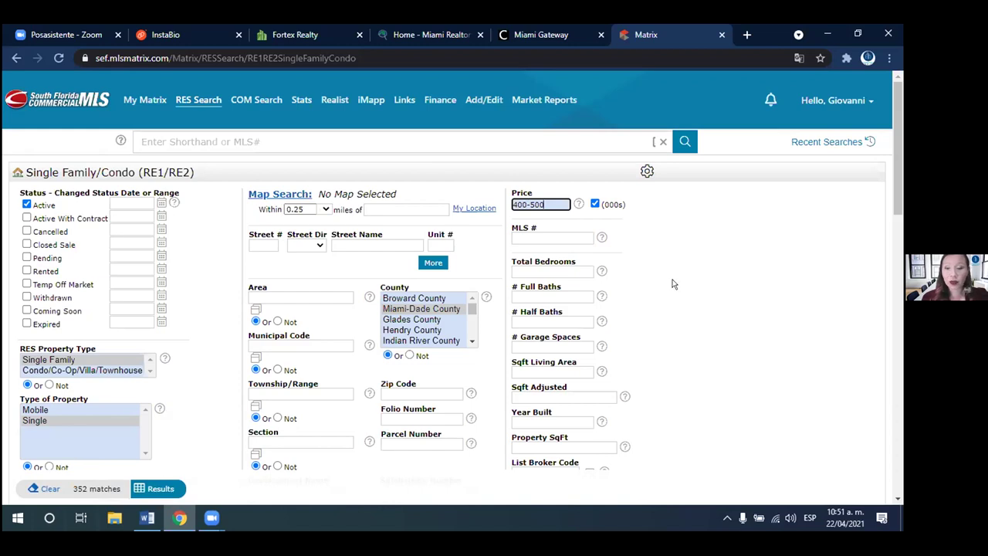
pyautogui.moveTo(898, 164); pyautogui.dragTo(894, 182)
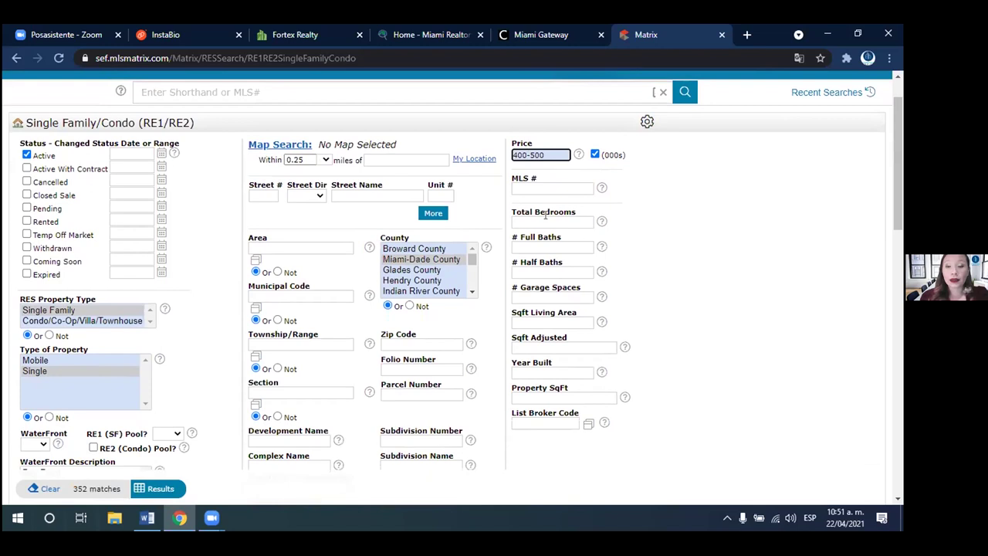
# - Set Total Bedrooms to 3+
pyautogui.moveTo(544, 216)
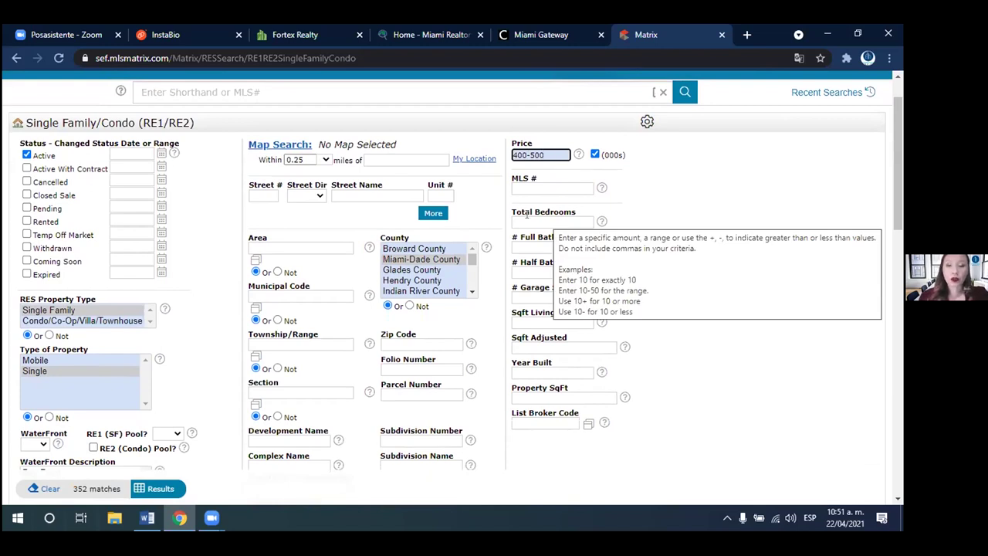
pyautogui.click(534, 222)
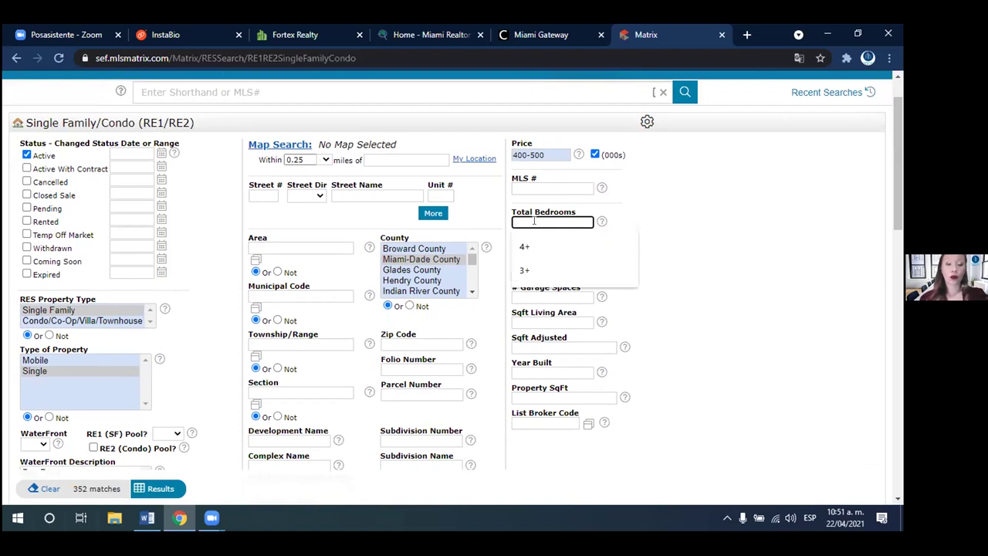
pyautogui.write('1+2')
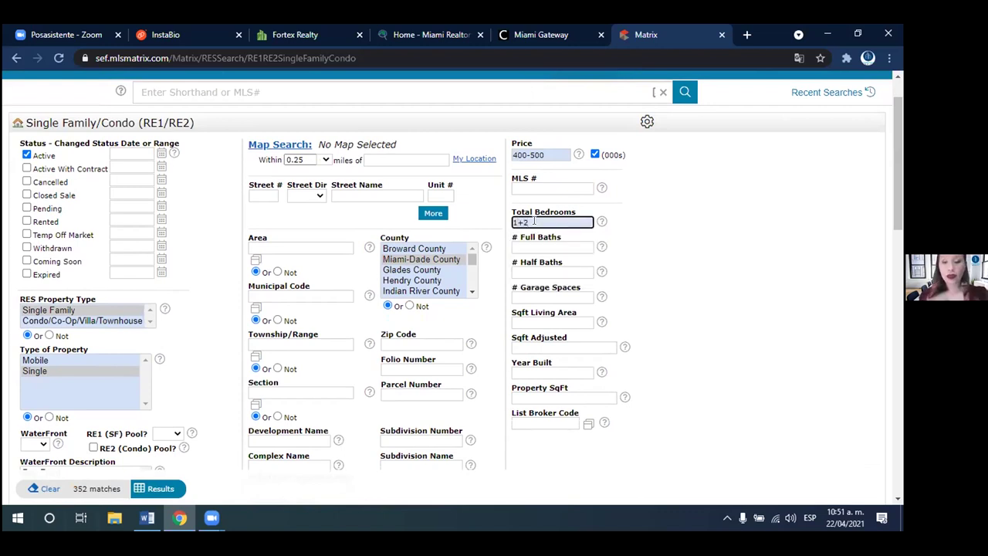
pyautogui.press('BackSpace')
pyautogui.press('BackSpace')
pyautogui.write('-2')
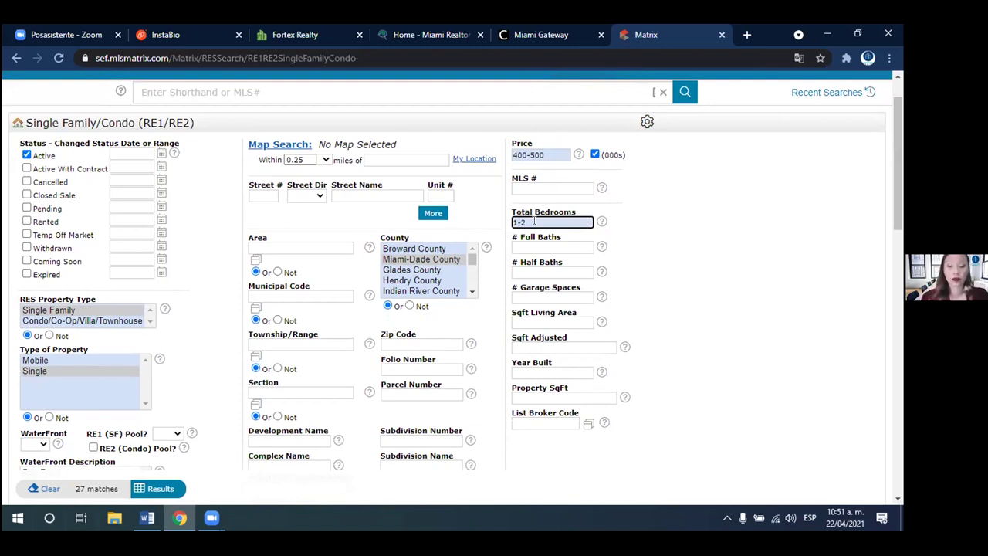
pyautogui.doubleClick(533, 221)
pyautogui.press('BackSpace')
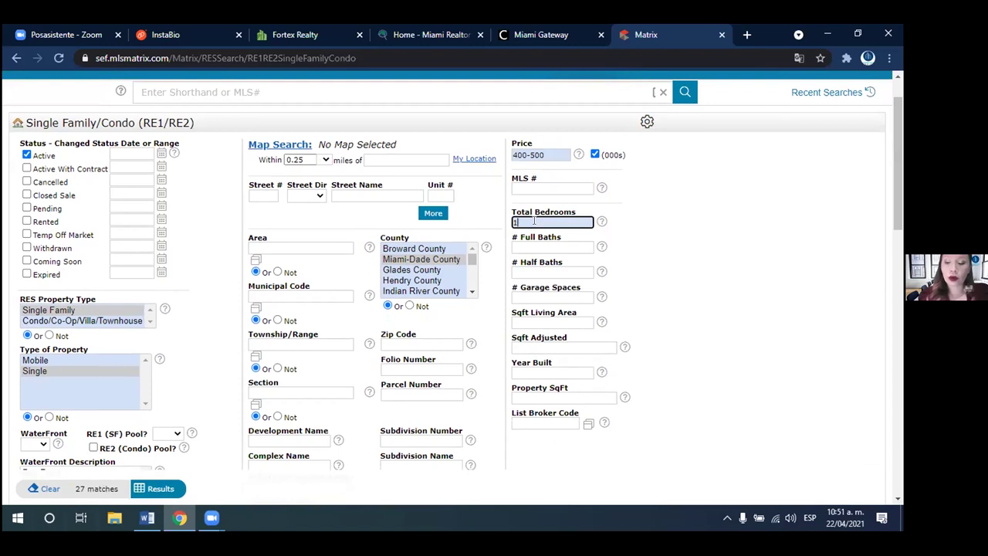
pyautogui.press('BackSpace')
pyautogui.write('2+')
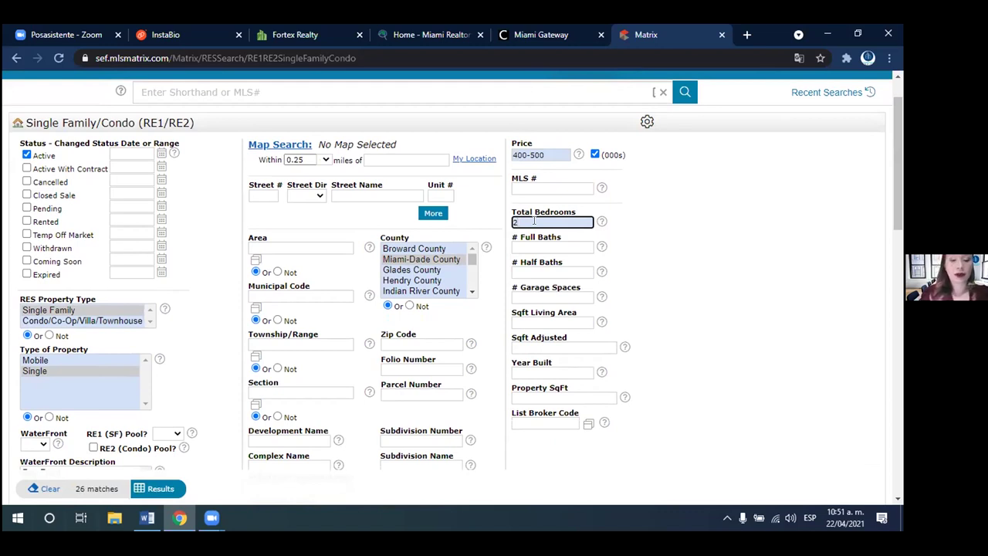
pyautogui.press('BackSpace')
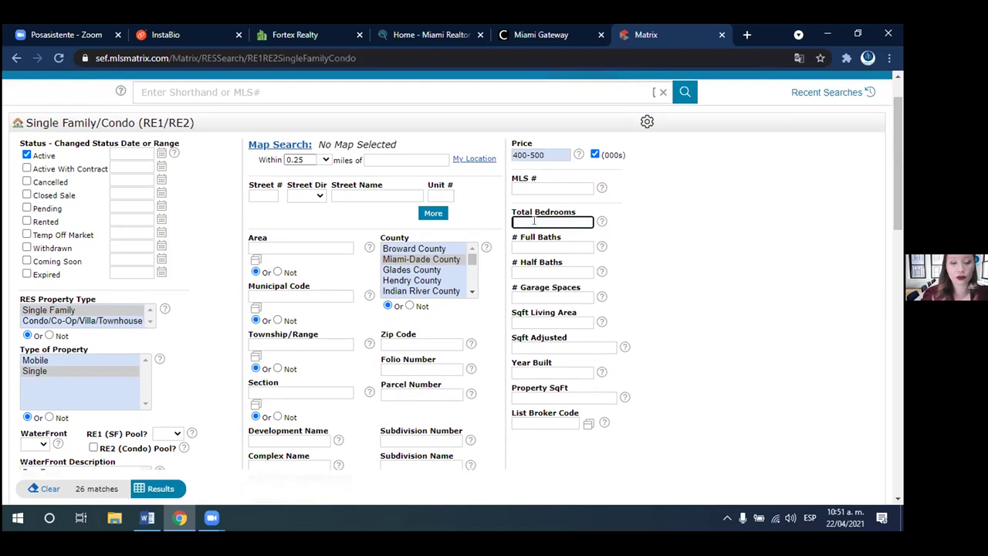
pyautogui.write('3')
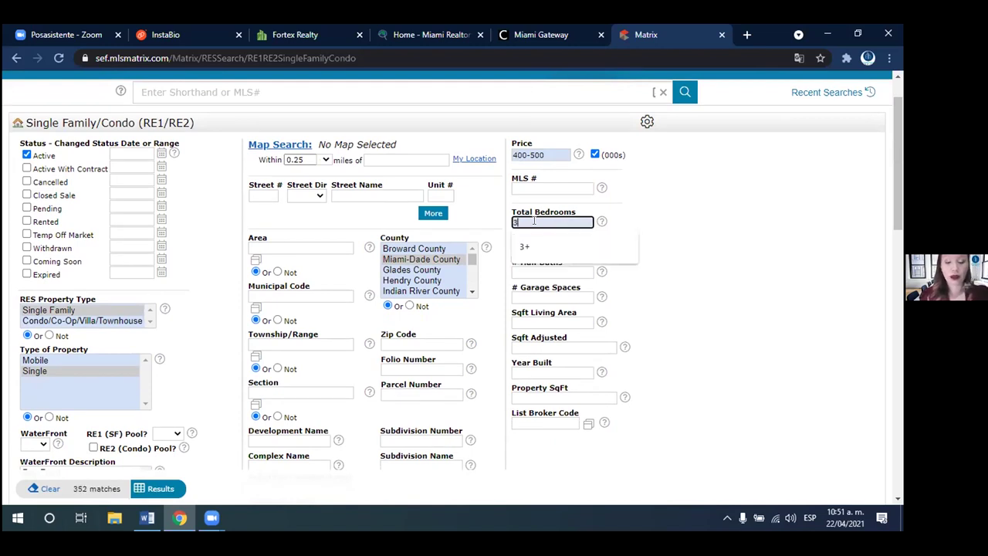
pyautogui.write('+')
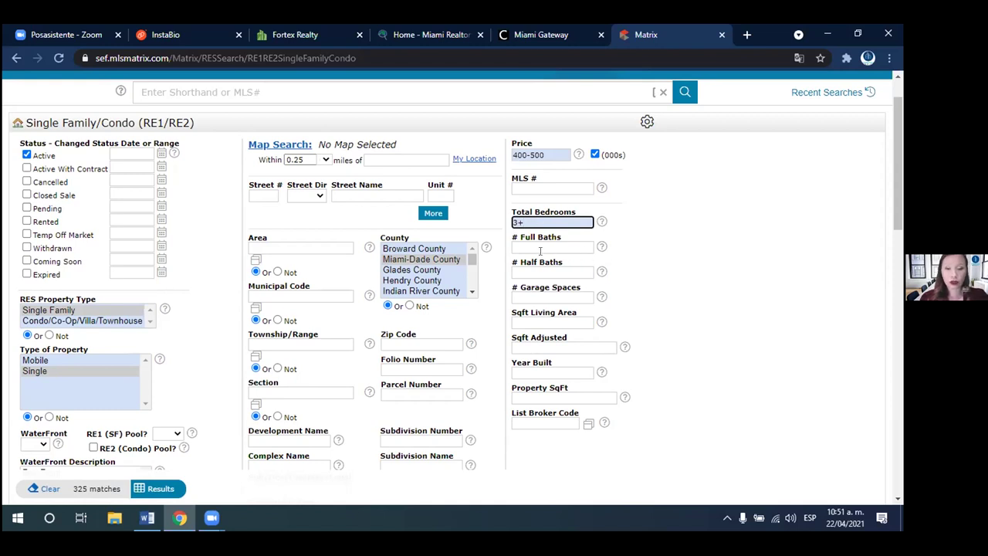
# - Set # Full Baths to 2+, leaving 313 matches
pyautogui.click(535, 245)
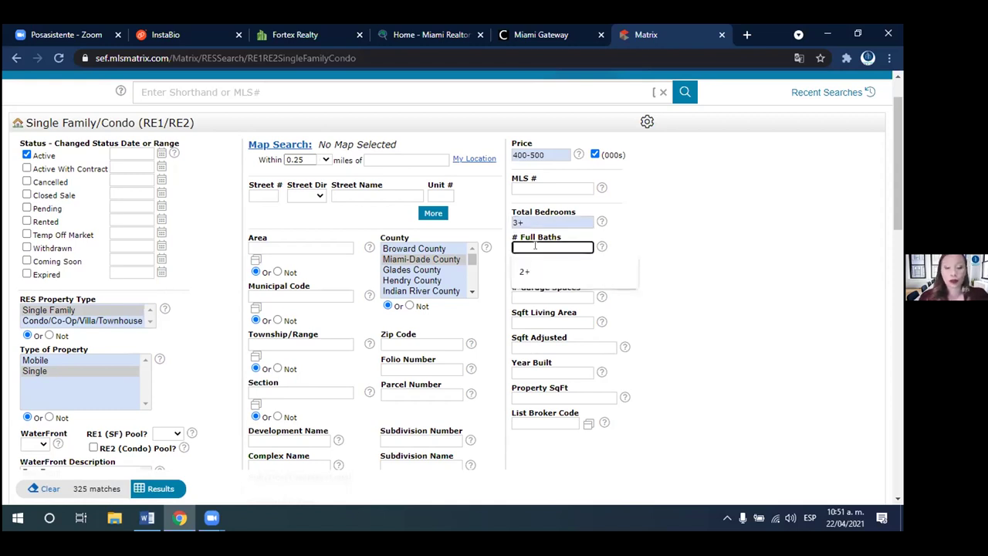
pyautogui.write('1-2')
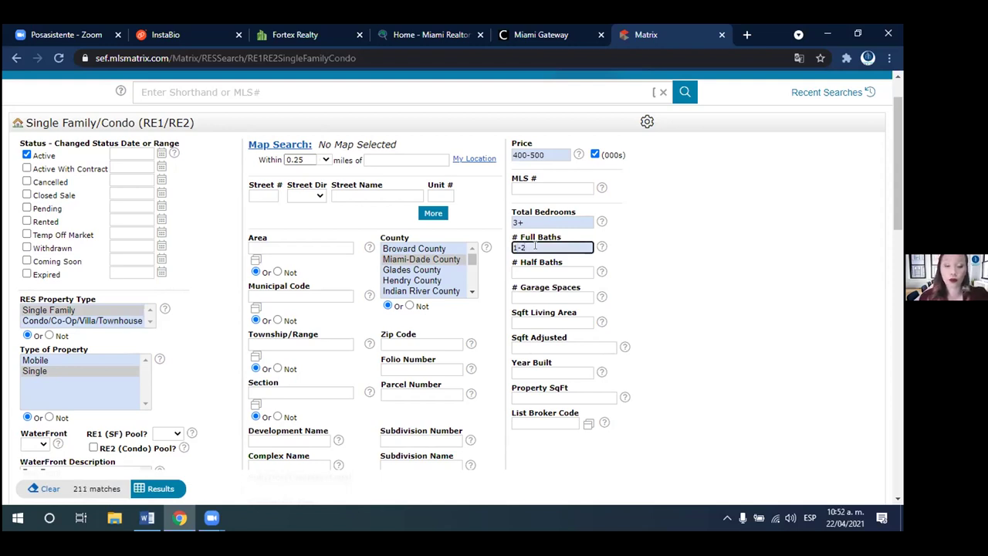
pyautogui.press('BackSpace')
pyautogui.press('BackSpace')
pyautogui.press('BackSpace')
pyautogui.write('2')
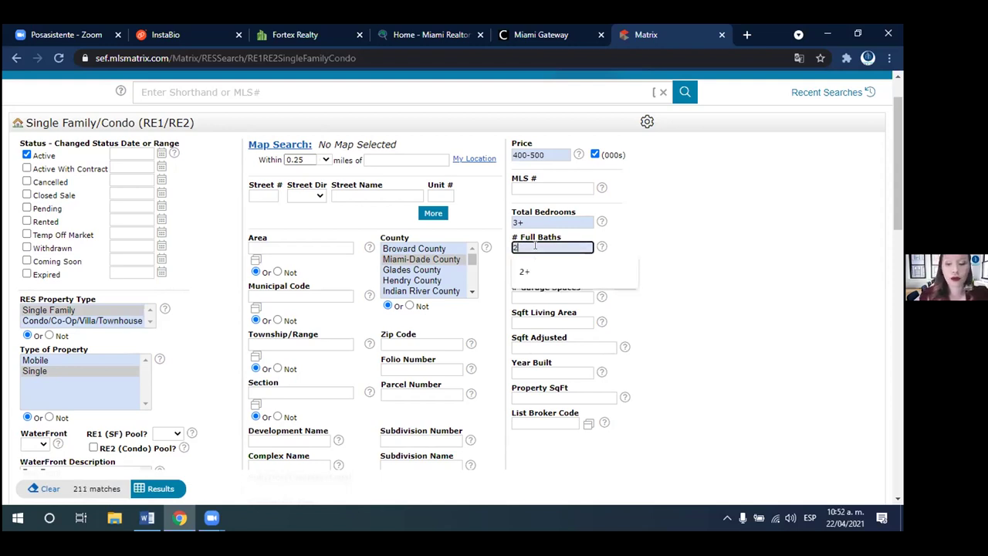
pyautogui.click(525, 271)
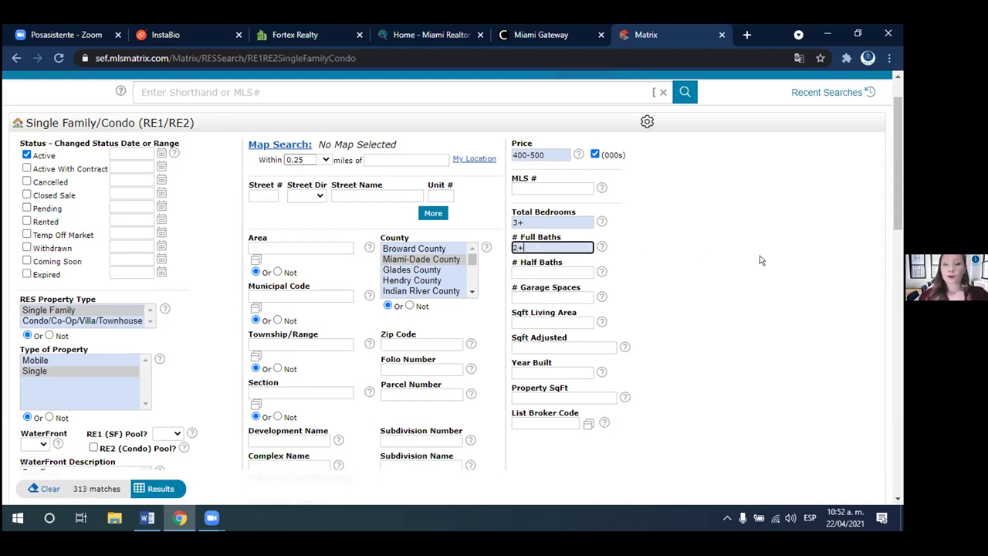
# - Scroll down the search form past the City list to the Additional Fields section
pyautogui.scroll(-1, 899, 237)
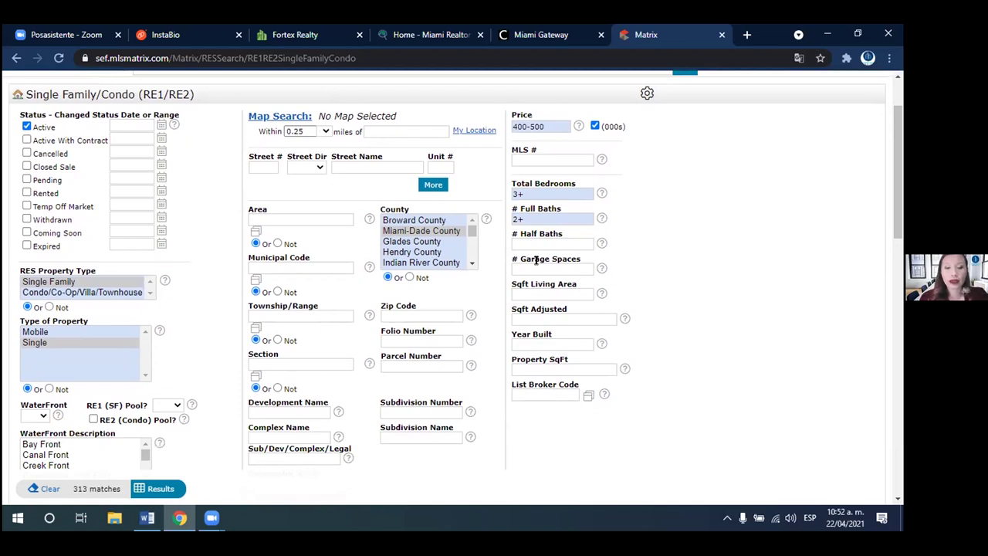
pyautogui.moveTo(525, 262)
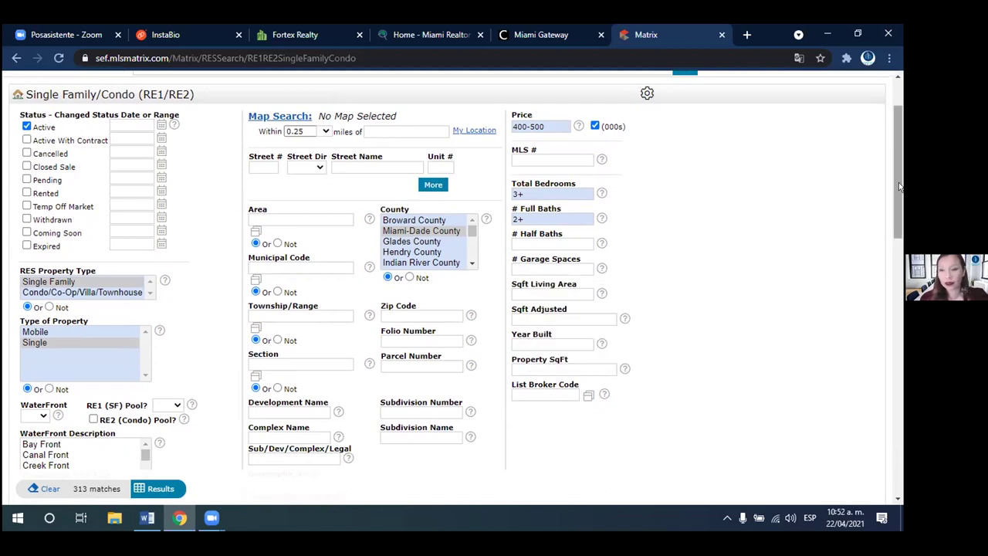
pyautogui.scroll(-2, 895, 224)
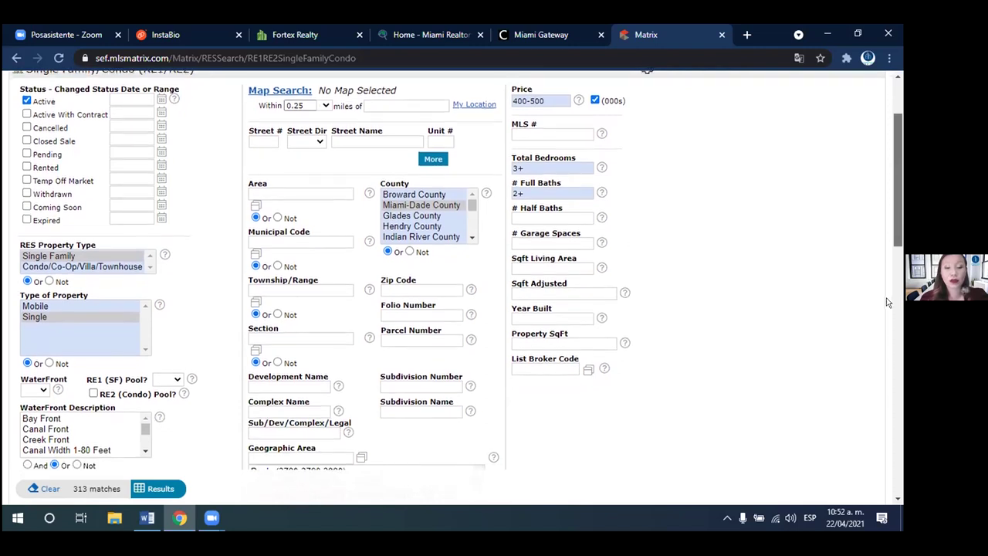
pyautogui.scroll(-4, 882, 339)
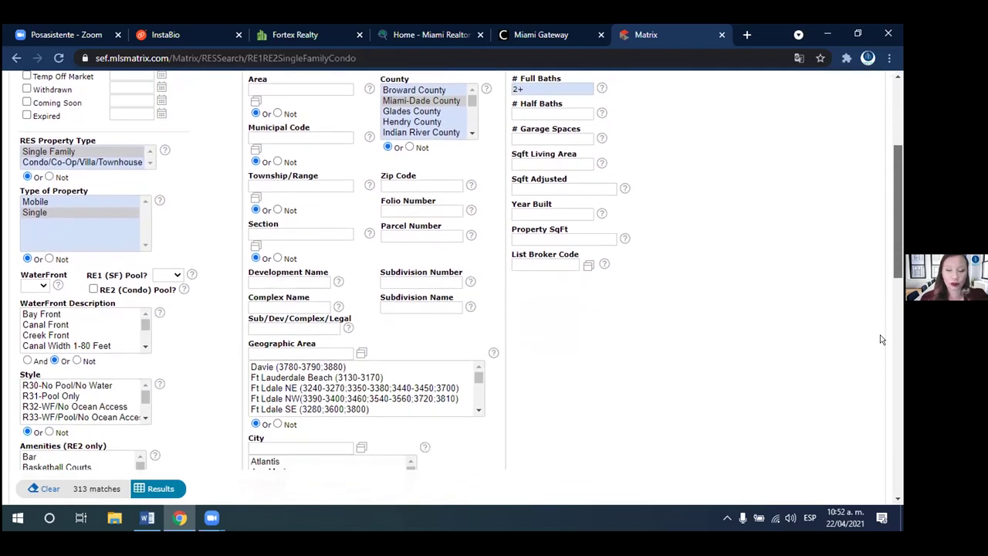
pyautogui.scroll(-9, 882, 339)
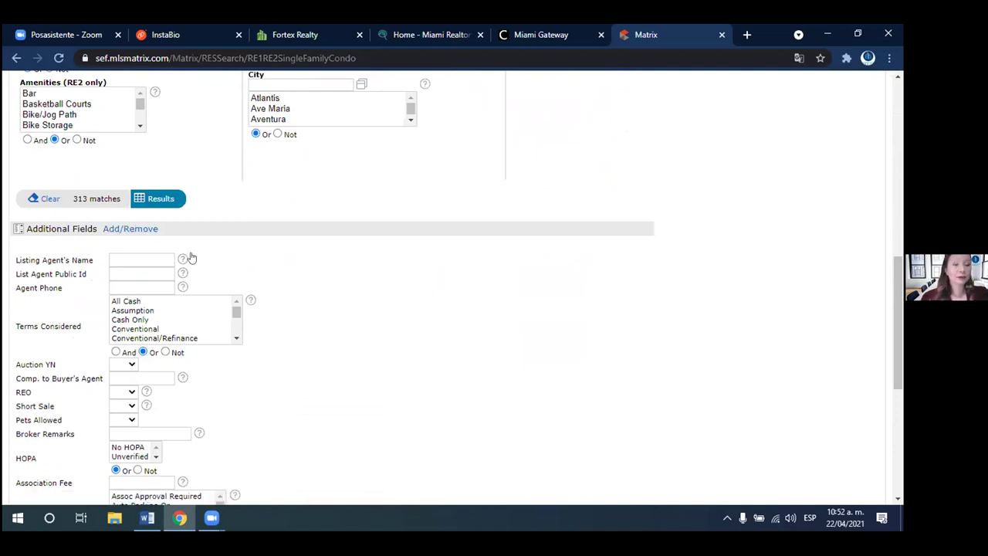
pyautogui.moveTo(899, 298); pyautogui.dragTo(899, 324)
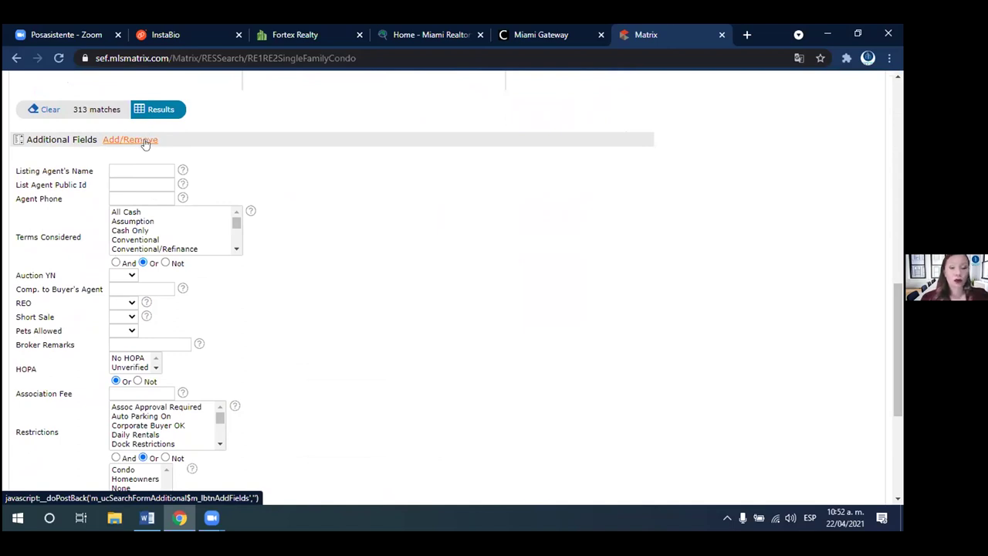
# - Open the Frequently Used Fields editor and browse the Available Fields list
pyautogui.click(145, 143)
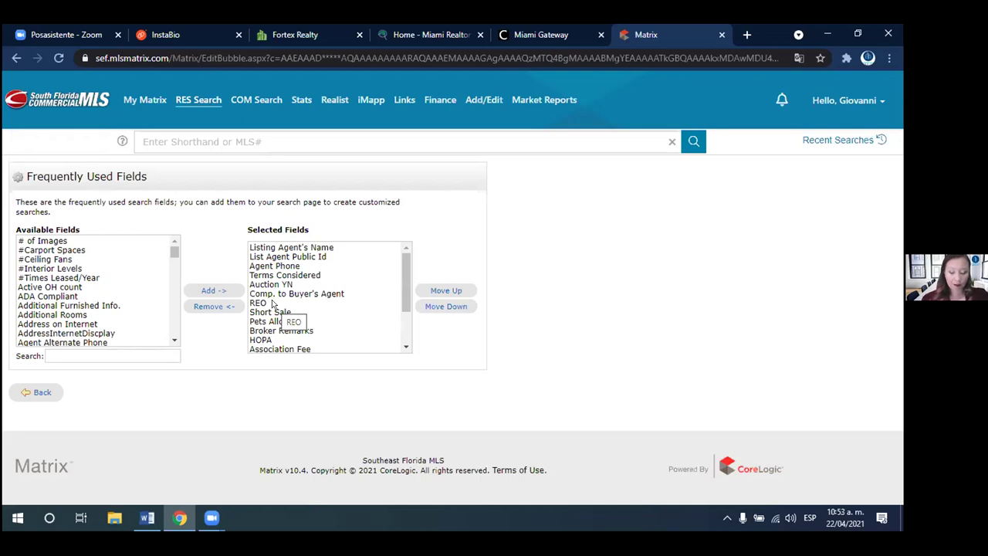
pyautogui.click(105, 348)
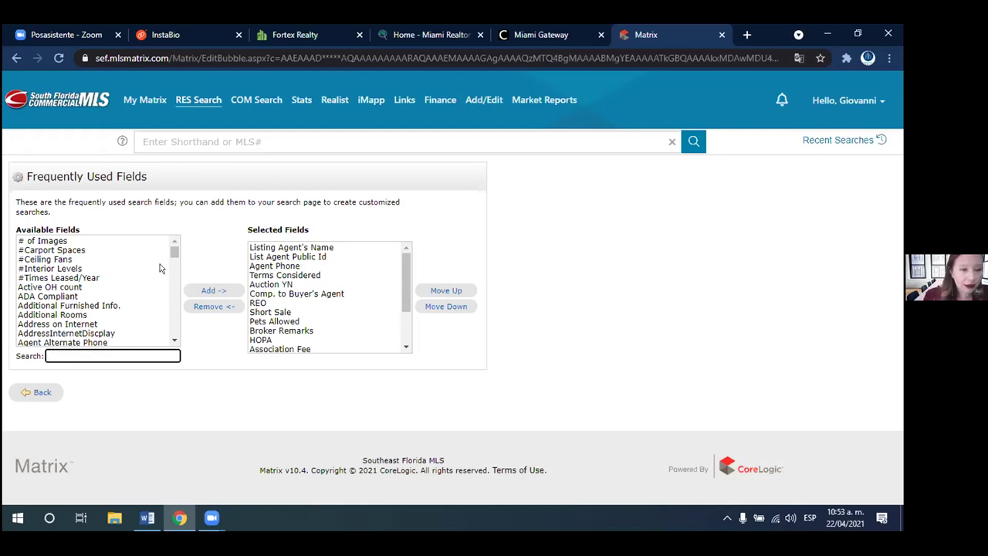
pyautogui.moveTo(172, 249); pyautogui.dragTo(174, 289)
pyautogui.scroll(-3, 174, 290)
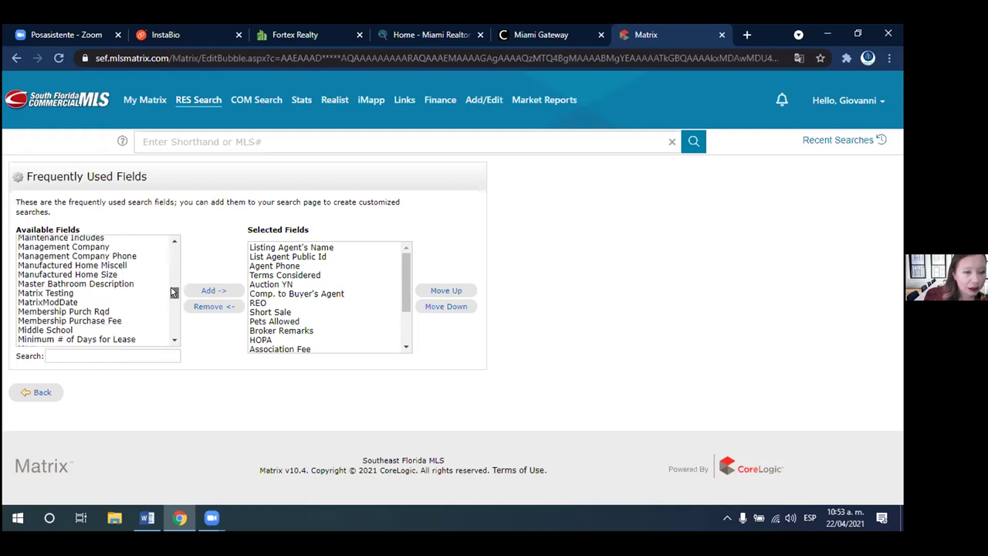
pyautogui.scroll(-4, 174, 293)
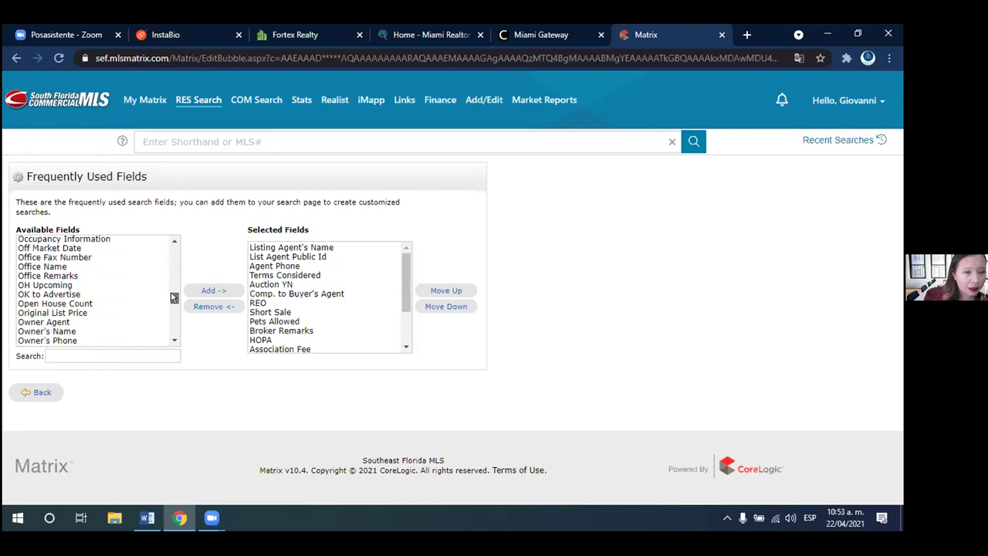
pyautogui.scroll(-6, 173, 299)
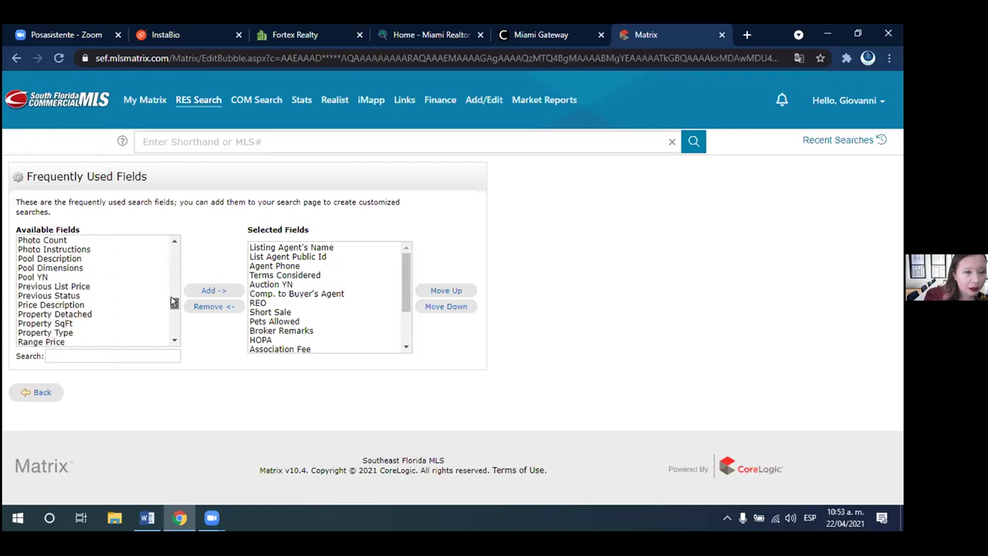
# - Try adding Property SqFt, which is refused as already on the search page
pyautogui.click(55, 324)
pyautogui.click(60, 352)
pyautogui.click(66, 327)
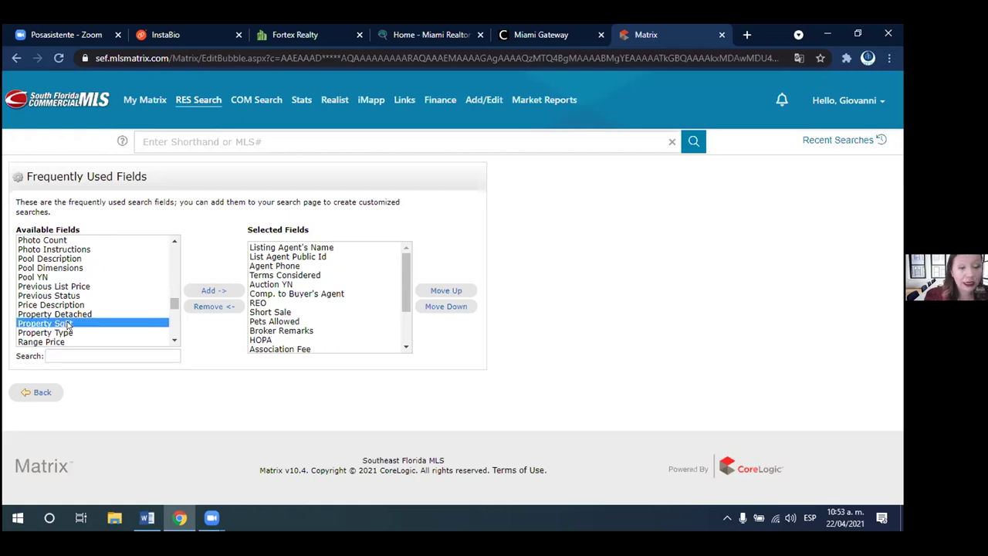
pyautogui.click(208, 291)
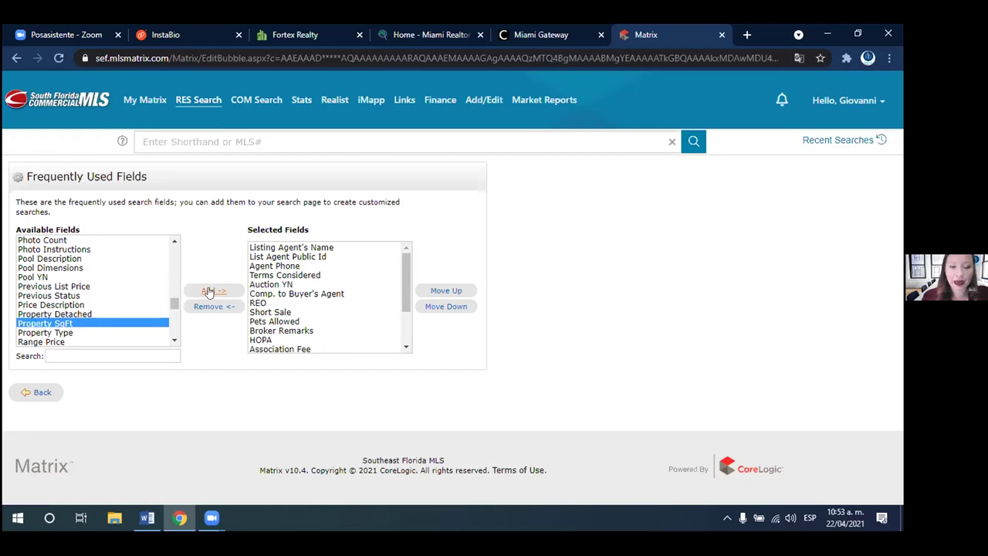
pyautogui.click(208, 292)
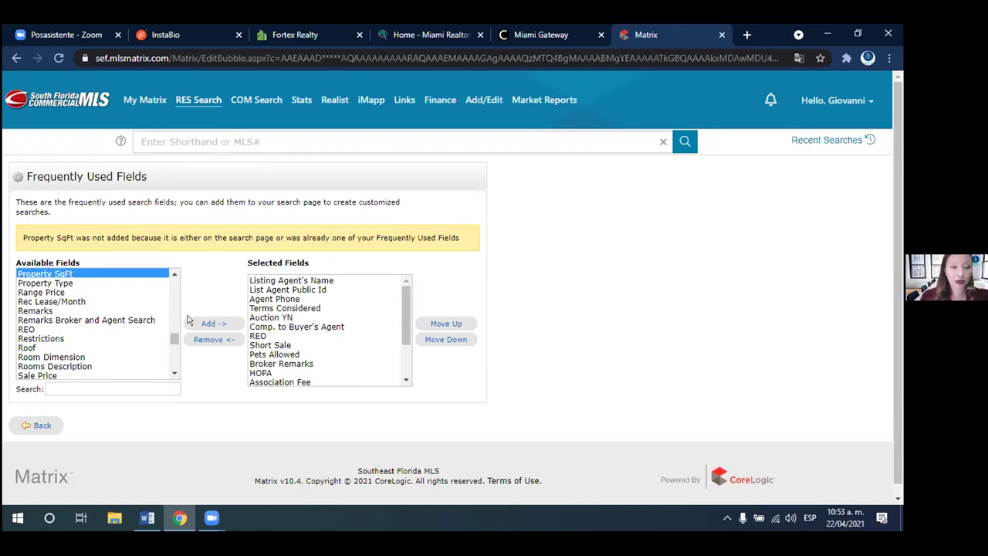
# - Add Tax Year to the Selected Fields and attempt to add Type of Property
pyautogui.moveTo(170, 337); pyautogui.dragTo(173, 356)
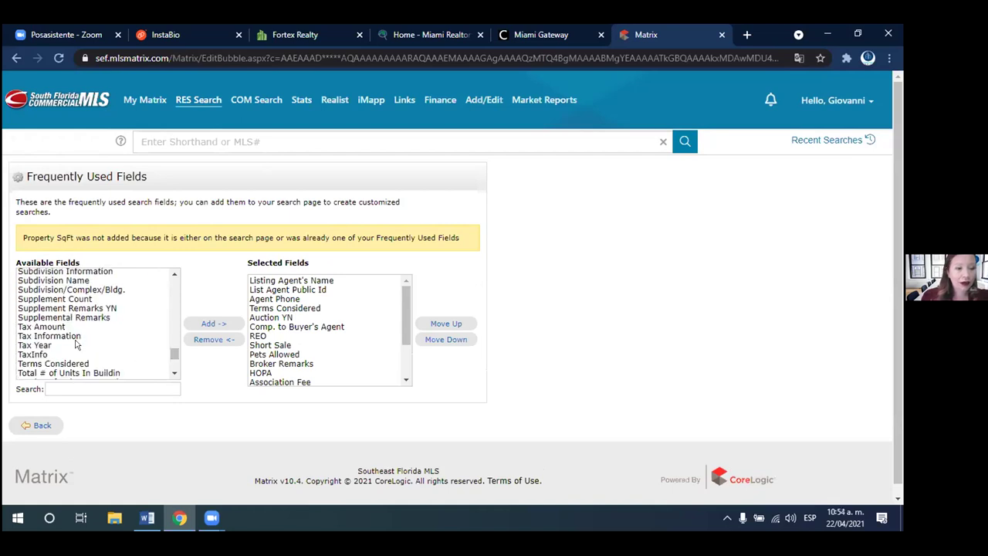
pyautogui.click(44, 345)
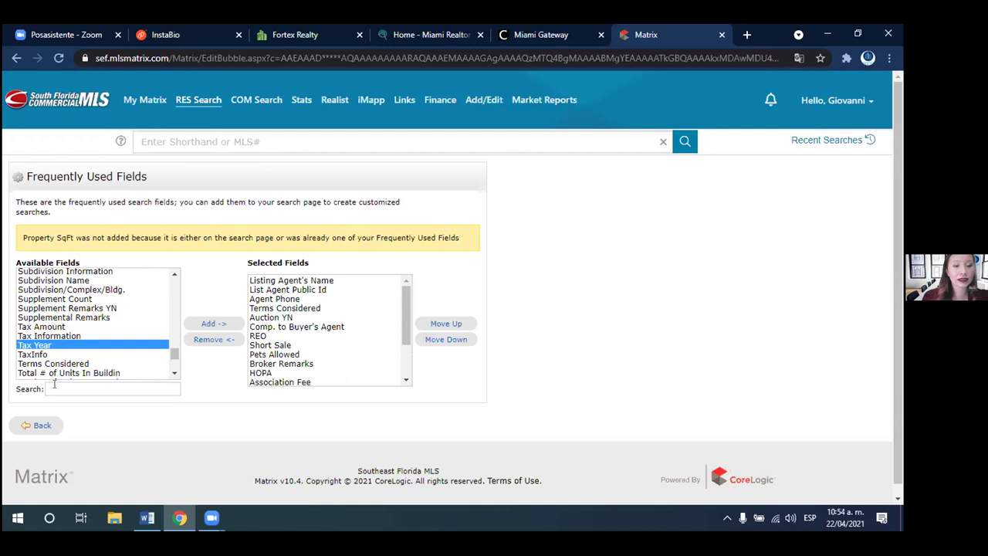
pyautogui.click(210, 324)
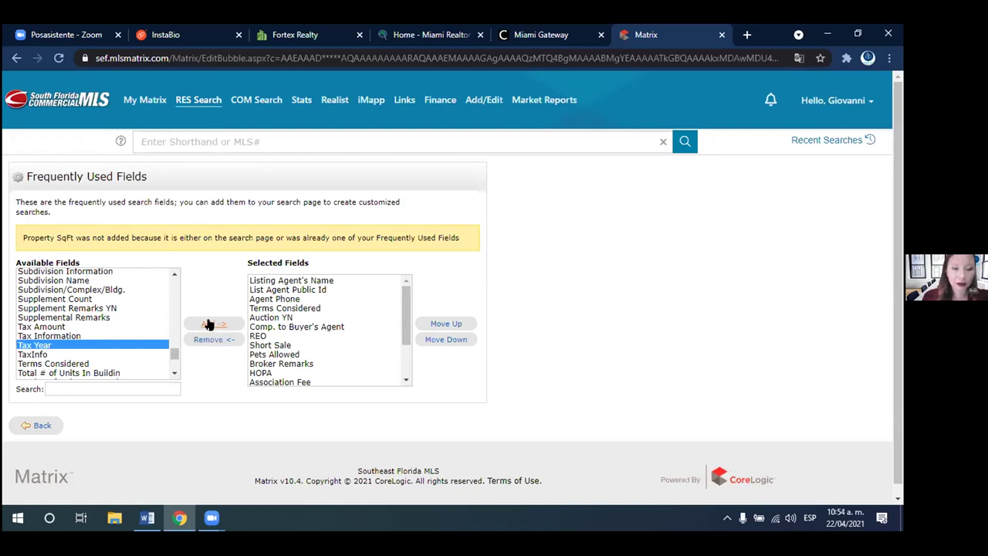
pyautogui.click(210, 324)
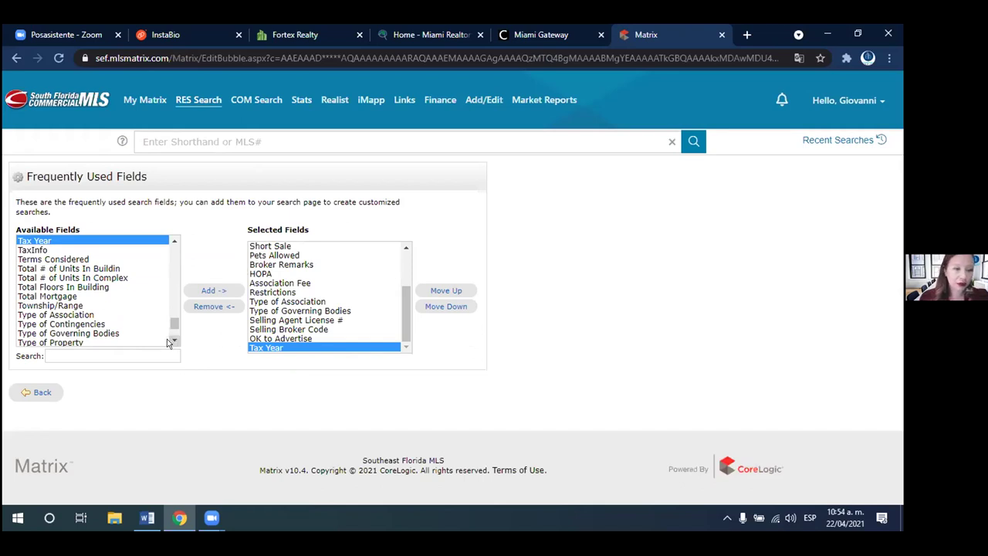
pyautogui.click(72, 342)
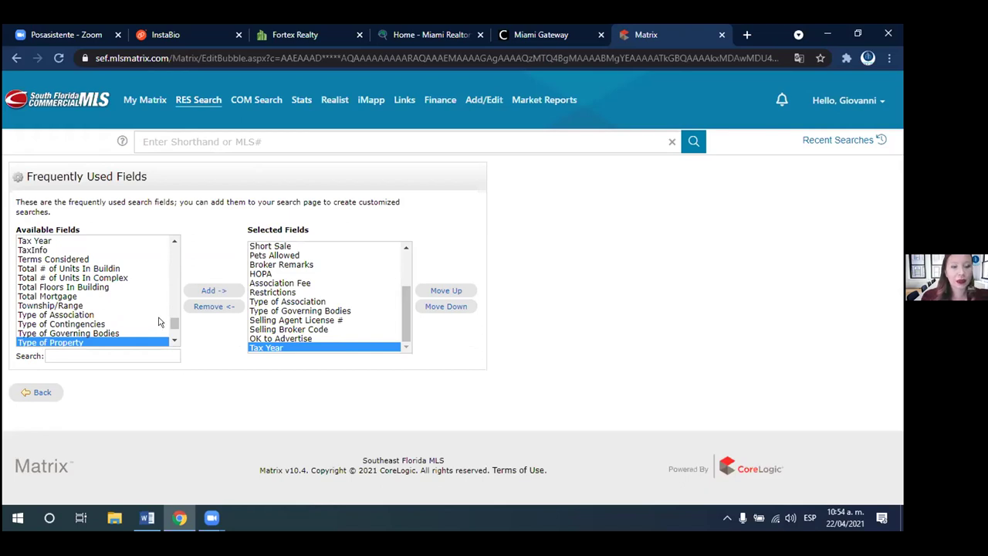
pyautogui.click(216, 290)
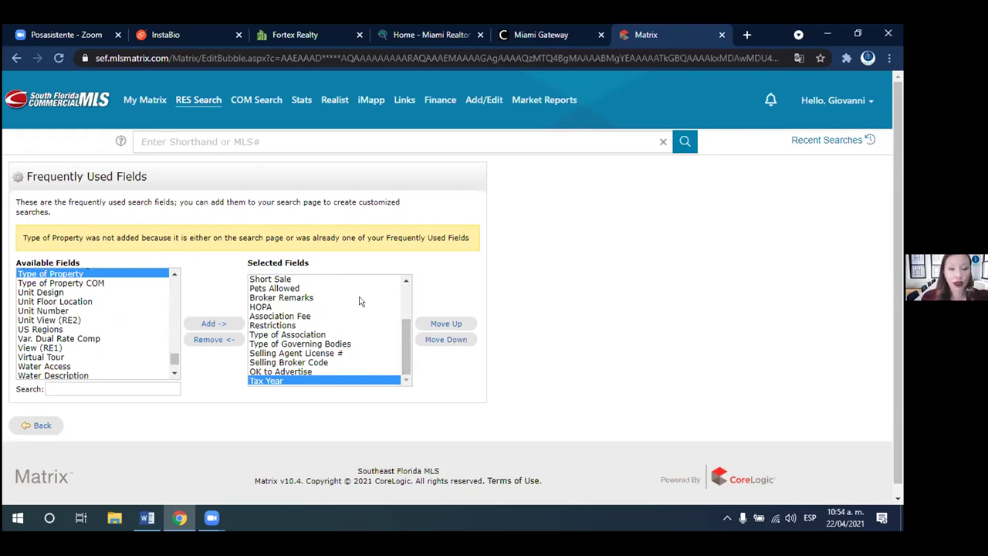
# - Remove Restrictions from the Selected Fields and go back to the search form
pyautogui.moveTo(400, 329); pyautogui.dragTo(402, 333)
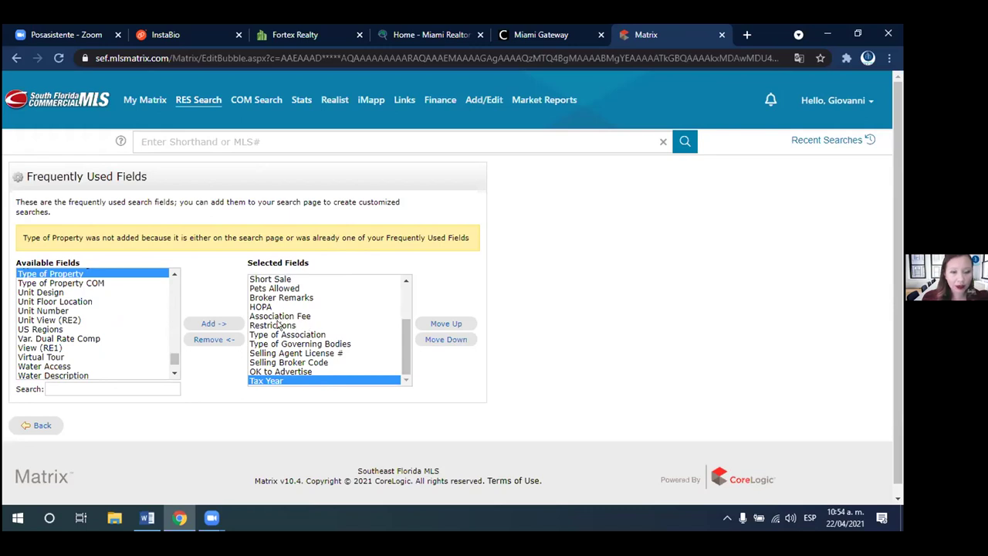
pyautogui.click(276, 326)
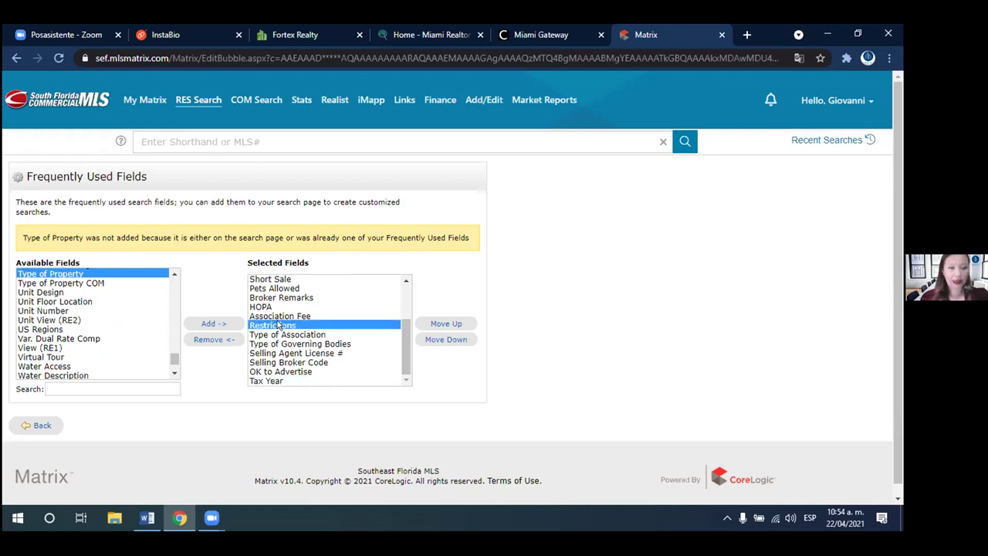
pyautogui.click(213, 341)
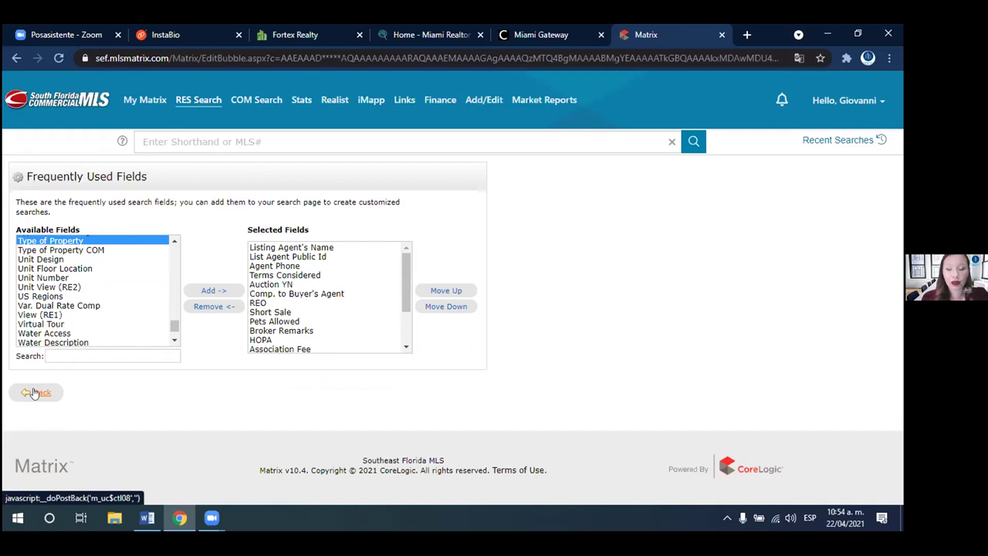
pyautogui.click(34, 393)
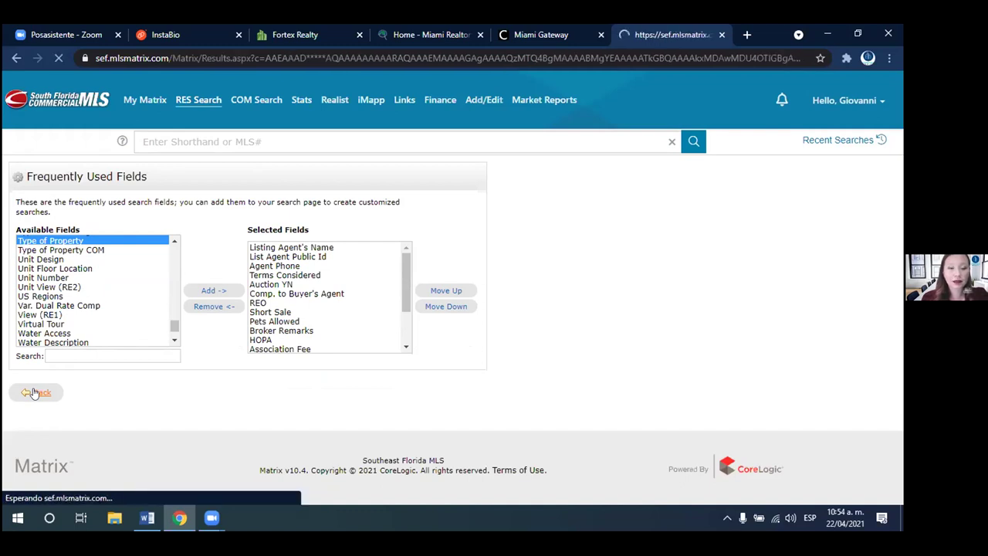
pyautogui.moveTo(899, 199); pyautogui.dragTo(899, 438)
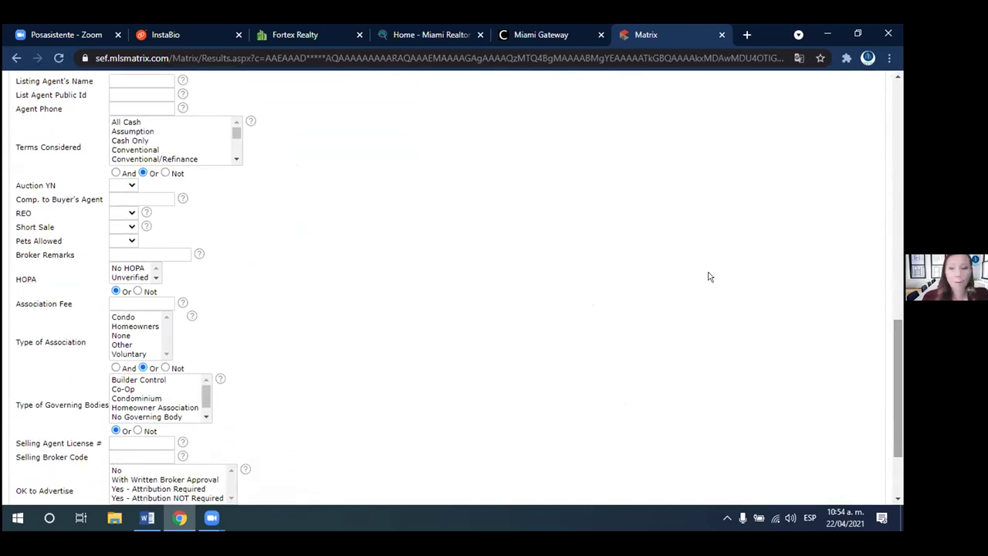
pyautogui.moveTo(898, 372); pyautogui.dragTo(899, 417)
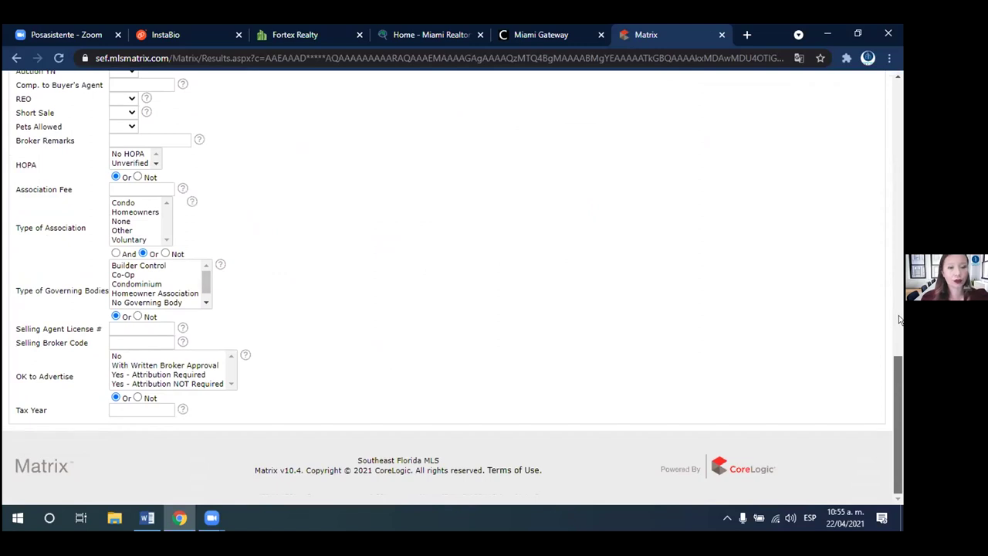
pyautogui.scroll(4, 899, 319)
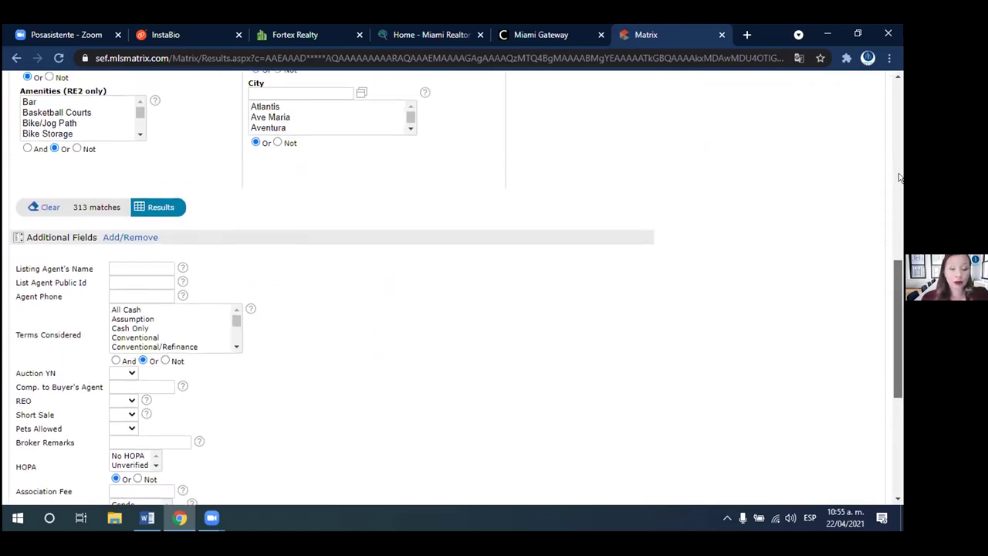
pyautogui.scroll(5, 899, 178)
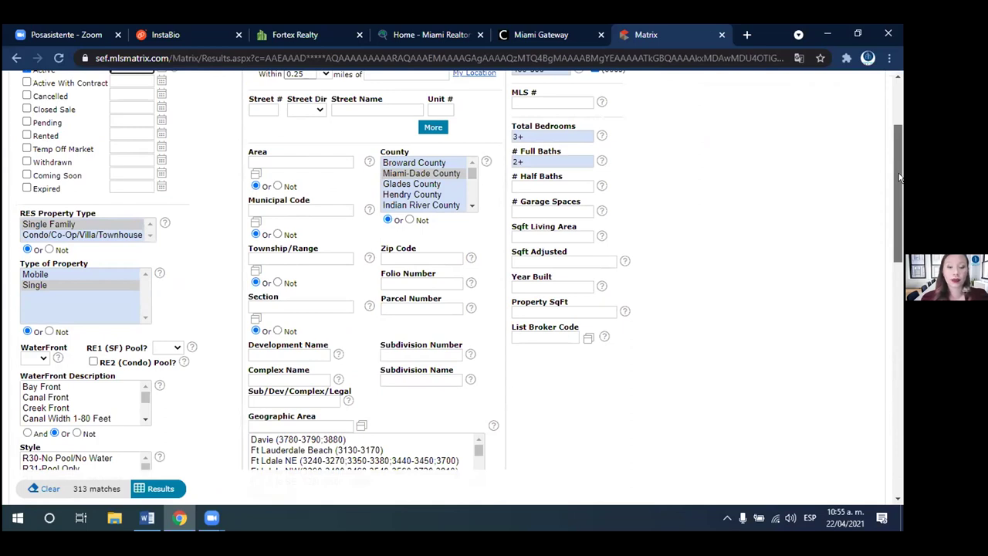
pyautogui.moveTo(899, 177); pyautogui.dragTo(879, 265)
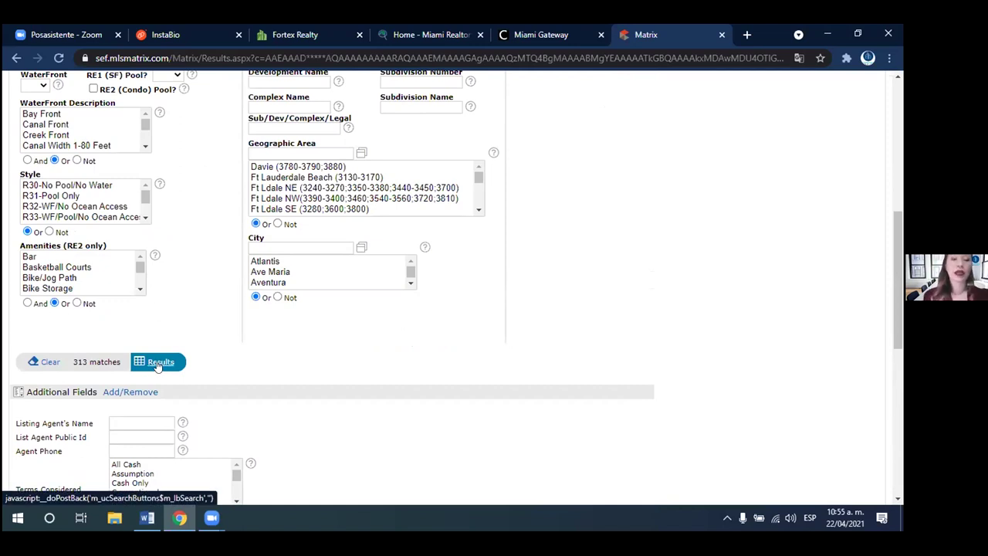
# - Show the 313 results and sort Current Price descending so $500,000 listings lead
pyautogui.click(159, 362)
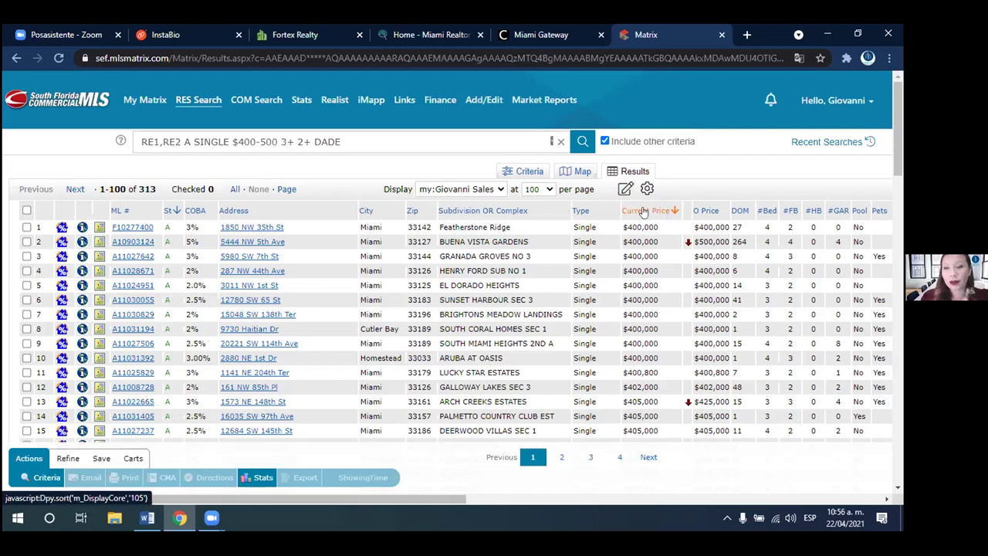
pyautogui.click(643, 212)
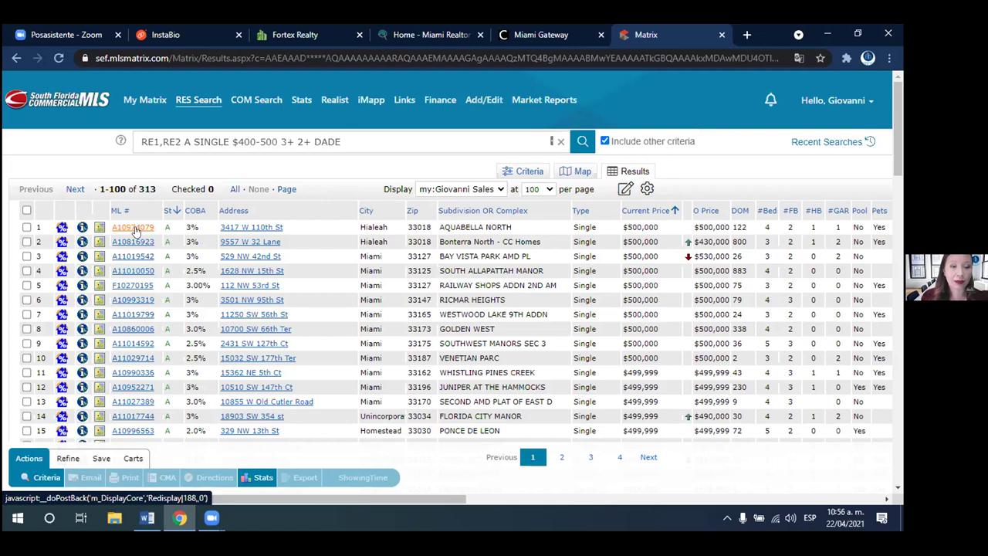
# - Open listing A10974079, review its Property History, then return to the Listing tab details
pyautogui.click(133, 230)
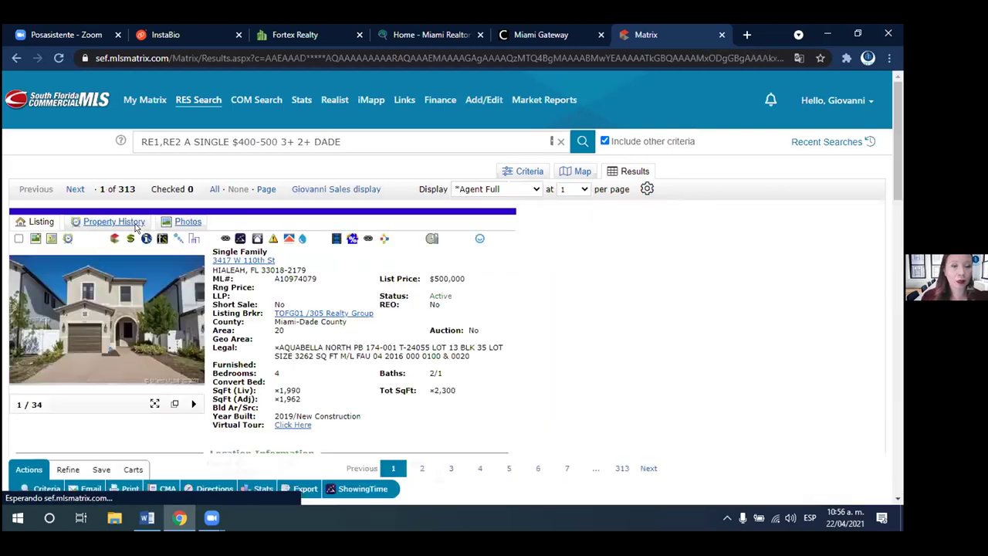
pyautogui.moveTo(60, 276)
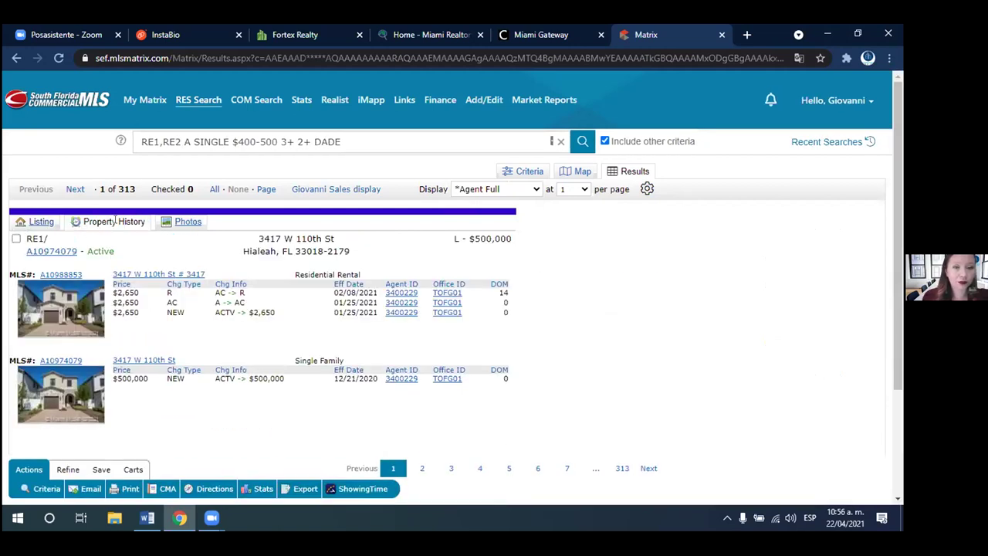
pyautogui.moveTo(898, 204); pyautogui.dragTo(897, 251)
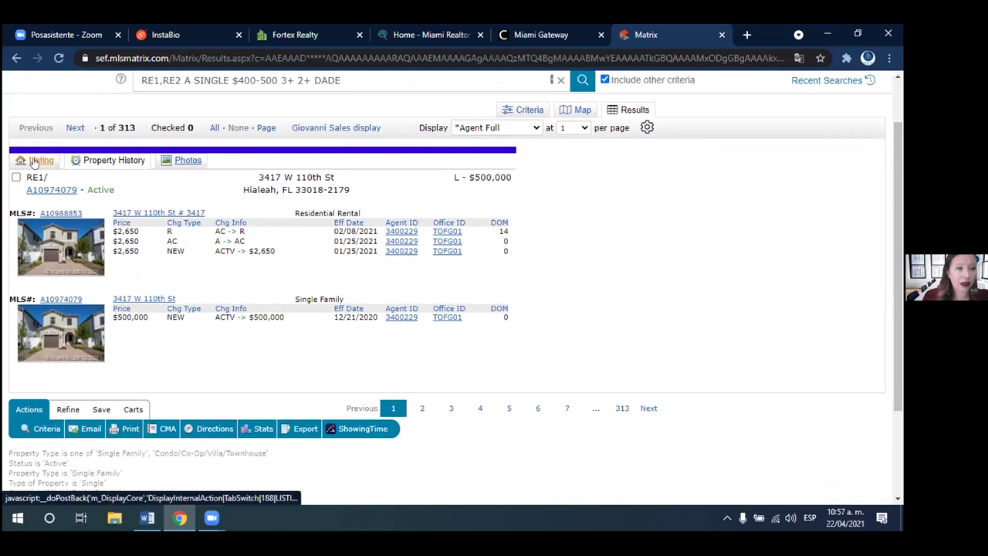
pyautogui.click(34, 161)
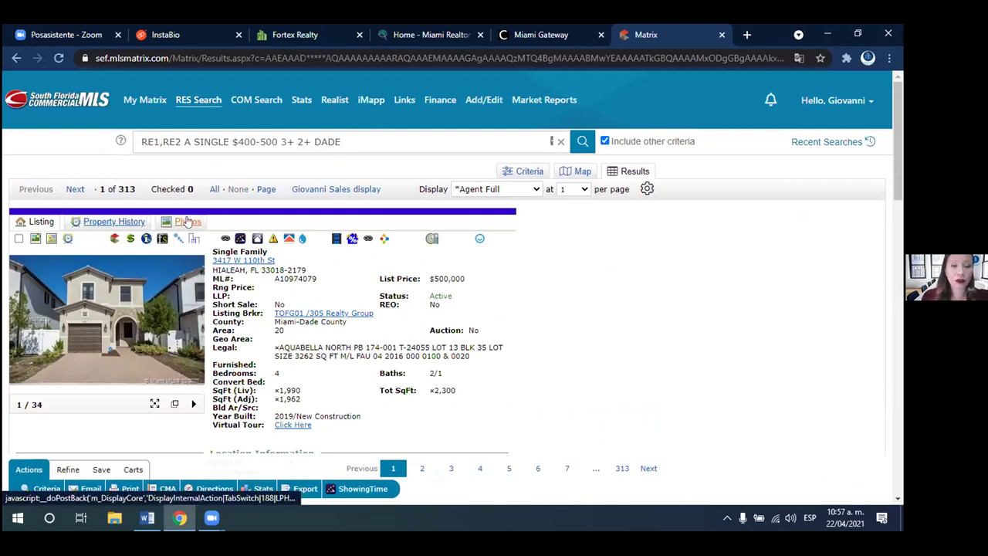
# - Browse all of the listing's photos, then return to the listing details view
pyautogui.click(187, 221)
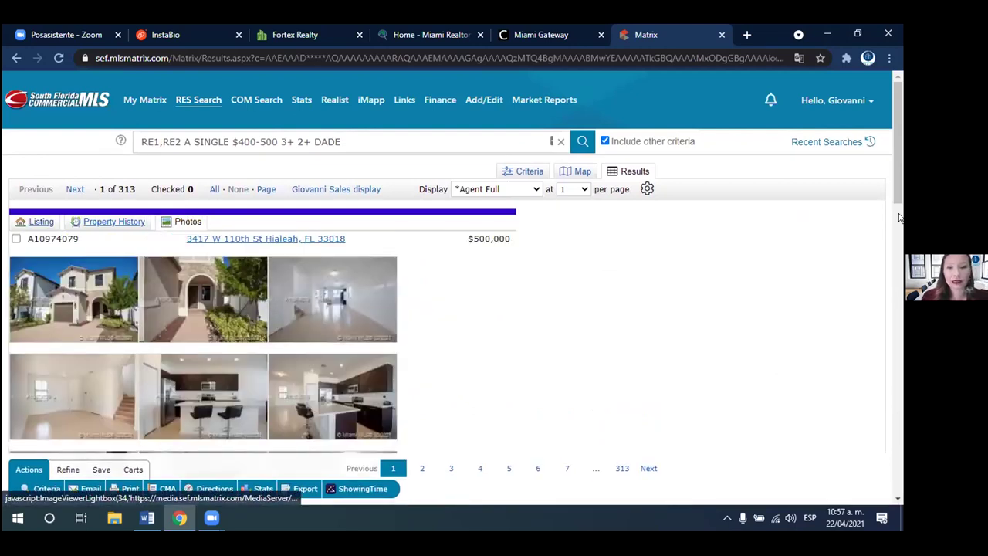
pyautogui.moveTo(895, 183); pyautogui.dragTo(897, 249)
pyautogui.scroll(8, 410, 223)
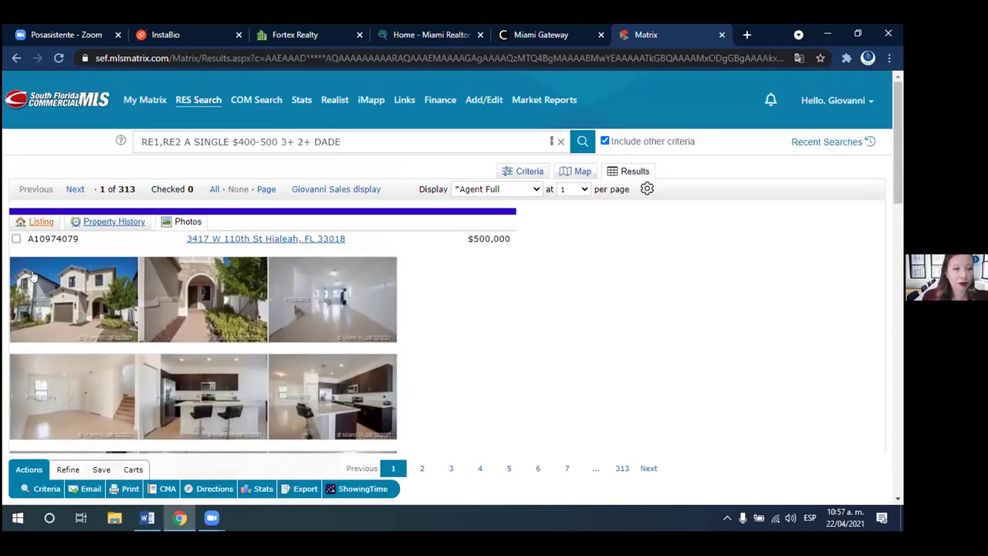
pyautogui.click(21, 295)
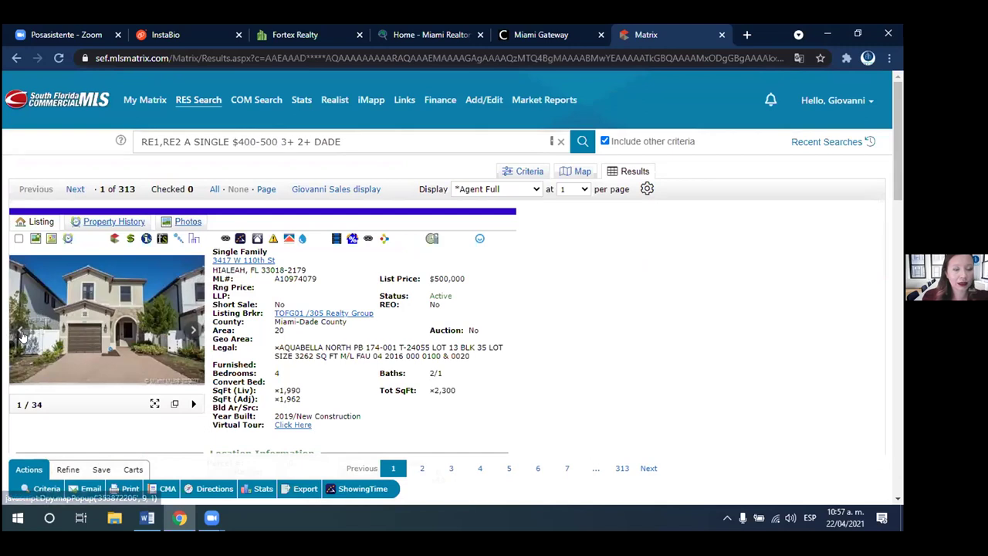
# - Enlarge the main photo and page through the next four listing photos
pyautogui.click(117, 284)
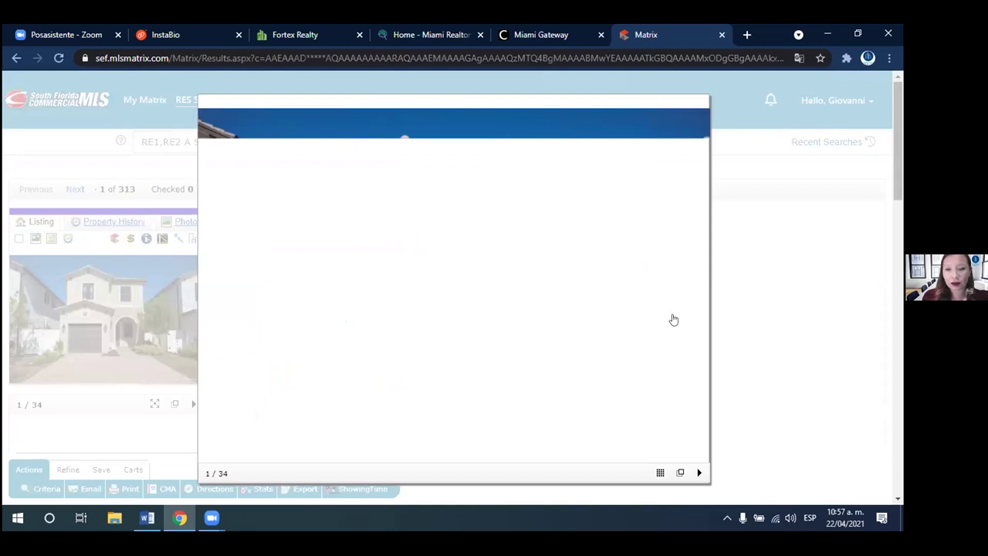
pyautogui.click(695, 288)
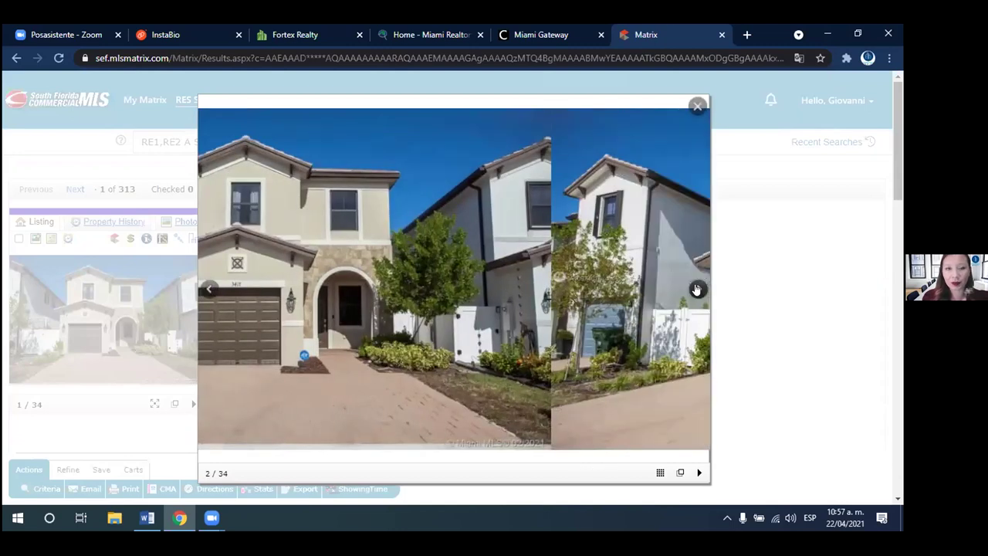
pyautogui.click(696, 288)
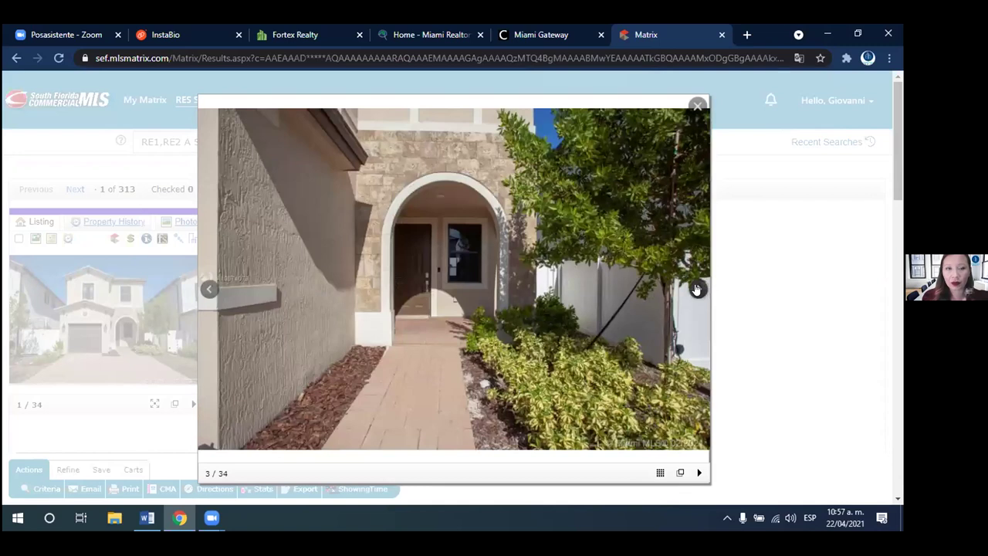
pyautogui.click(695, 288)
pyautogui.click(695, 289)
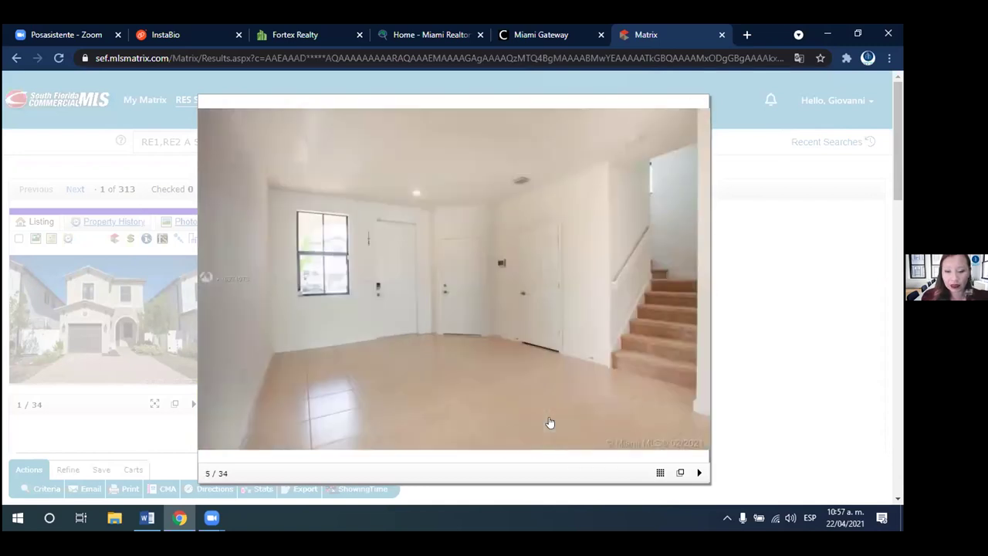
# - View the photos as a grid and album tab, then close both to return to the listing
pyautogui.click(657, 473)
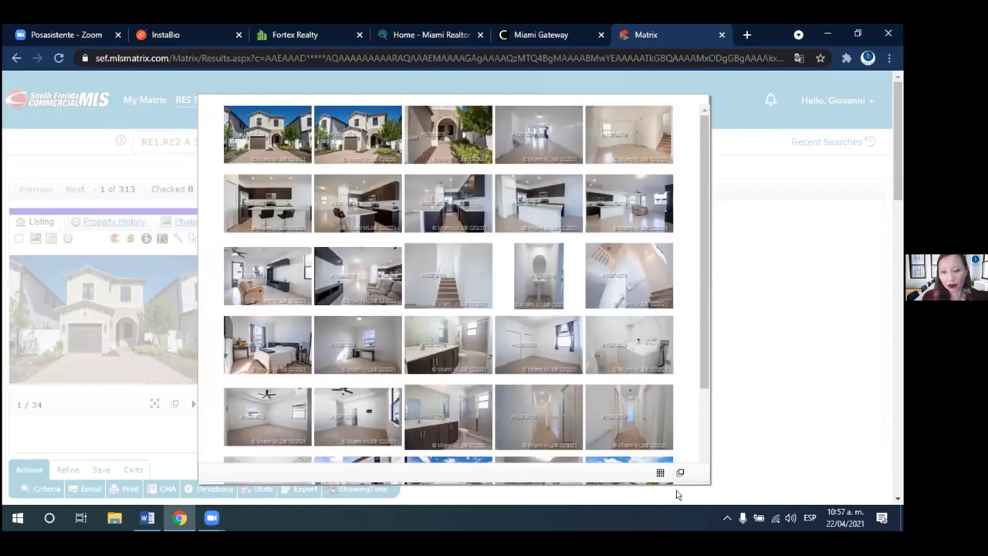
pyautogui.click(679, 473)
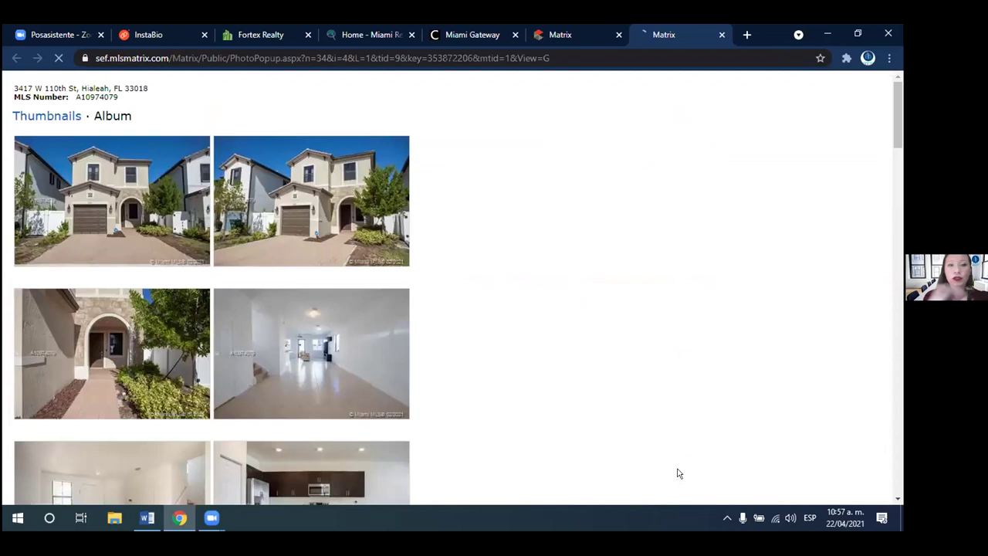
pyautogui.moveTo(897, 122); pyautogui.dragTo(884, 100)
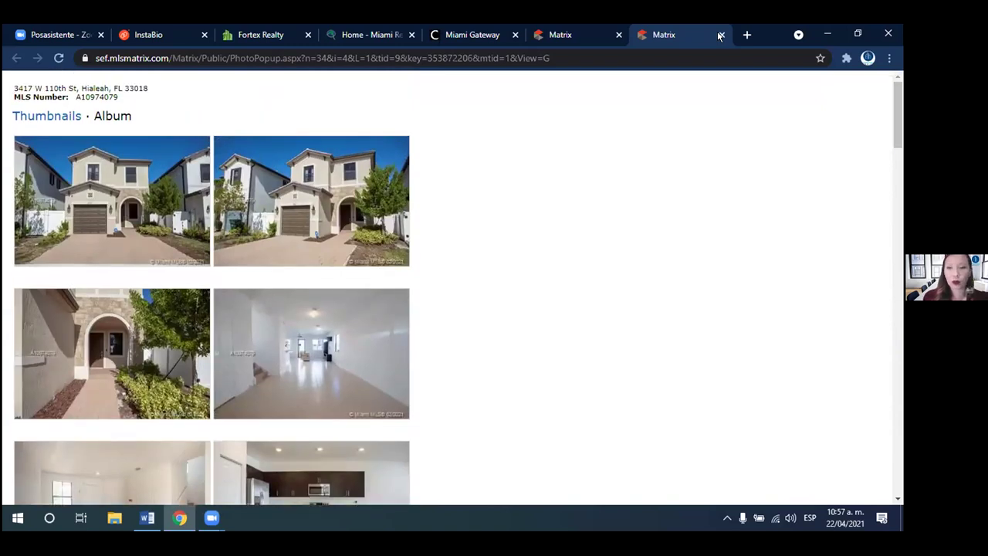
pyautogui.click(719, 34)
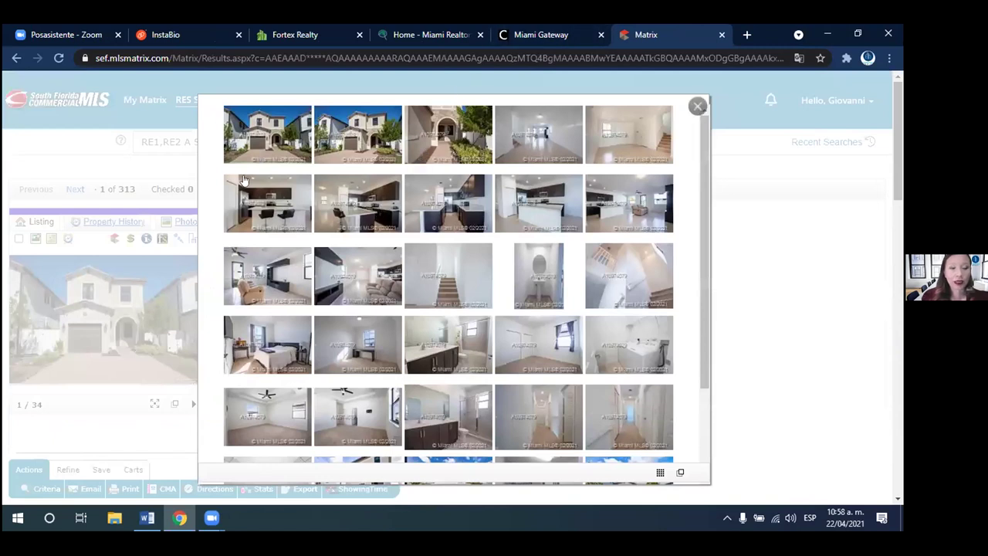
pyautogui.click(698, 106)
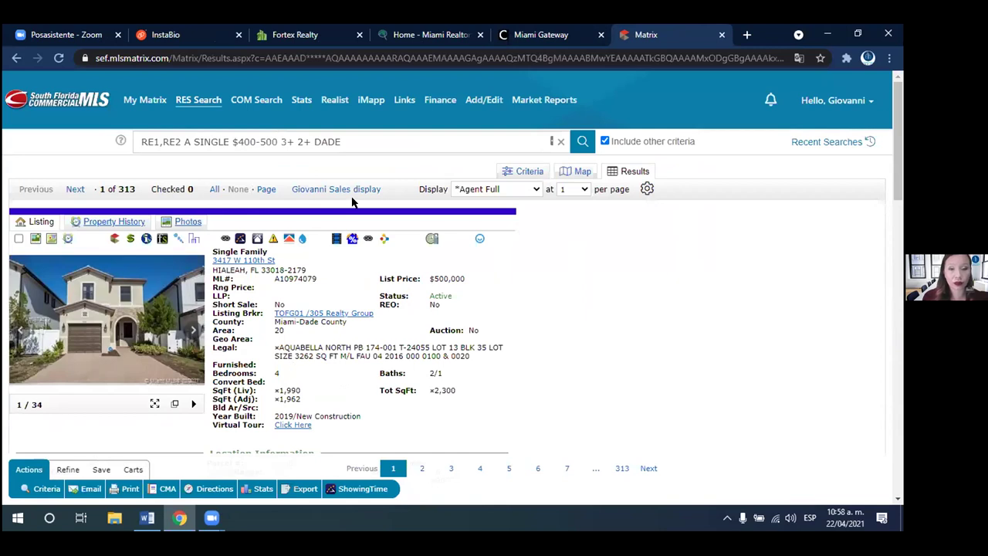
pyautogui.click(19, 238)
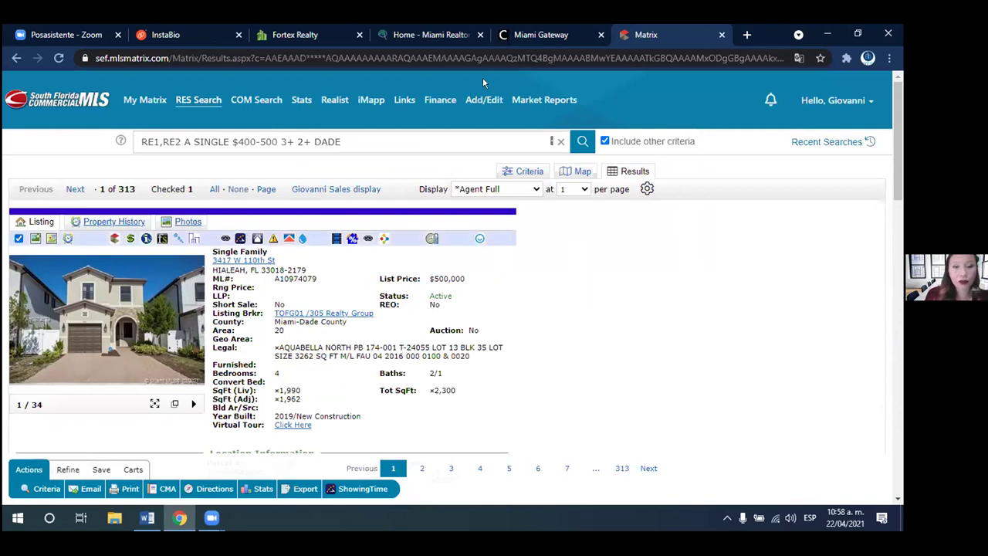
pyautogui.click(73, 188)
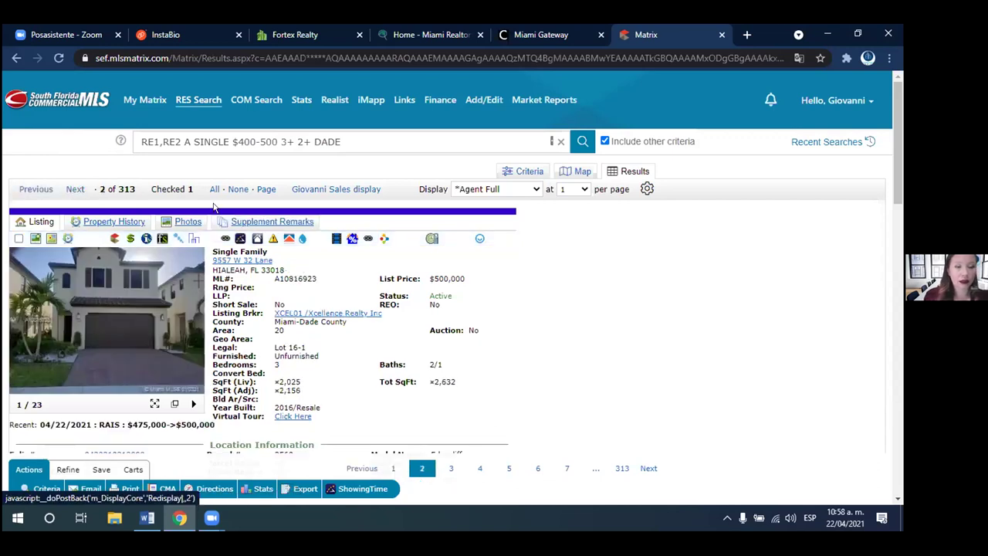
pyautogui.click(71, 189)
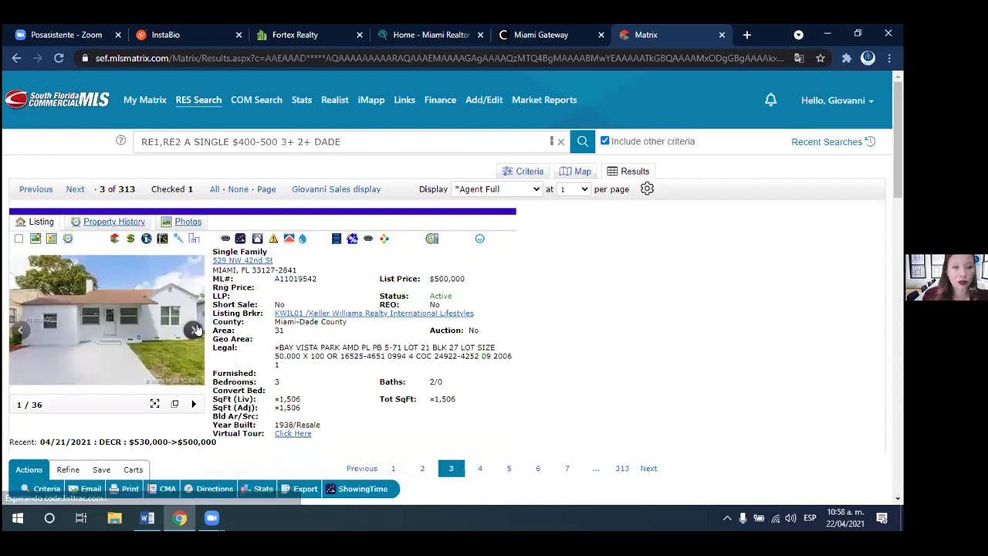
pyautogui.click(195, 331)
pyautogui.click(195, 330)
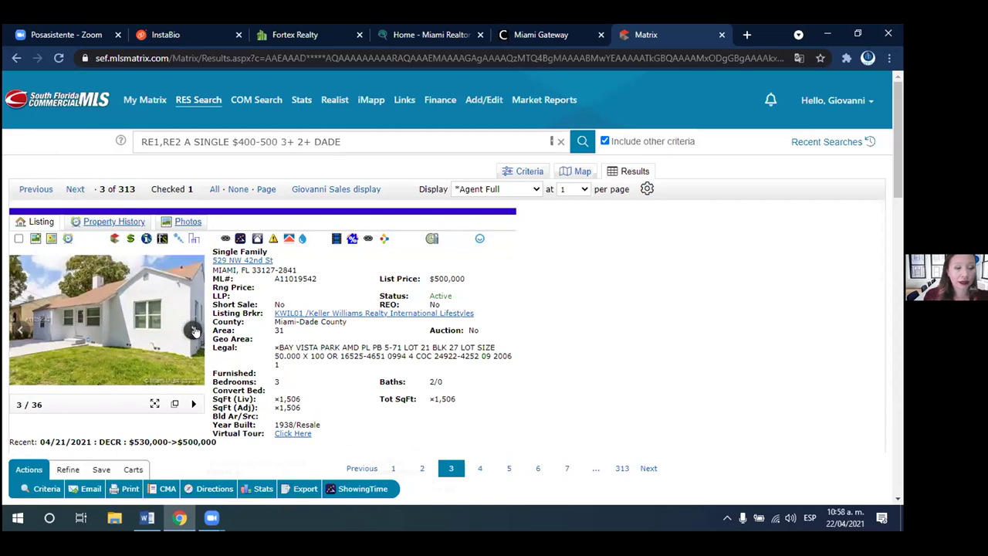
pyautogui.click(196, 330)
pyautogui.click(196, 331)
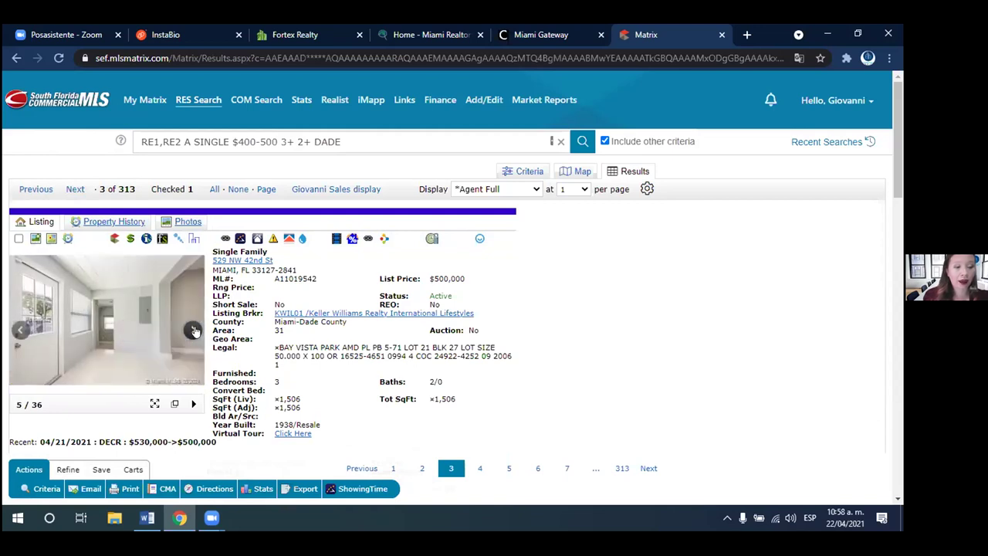
pyautogui.click(195, 331)
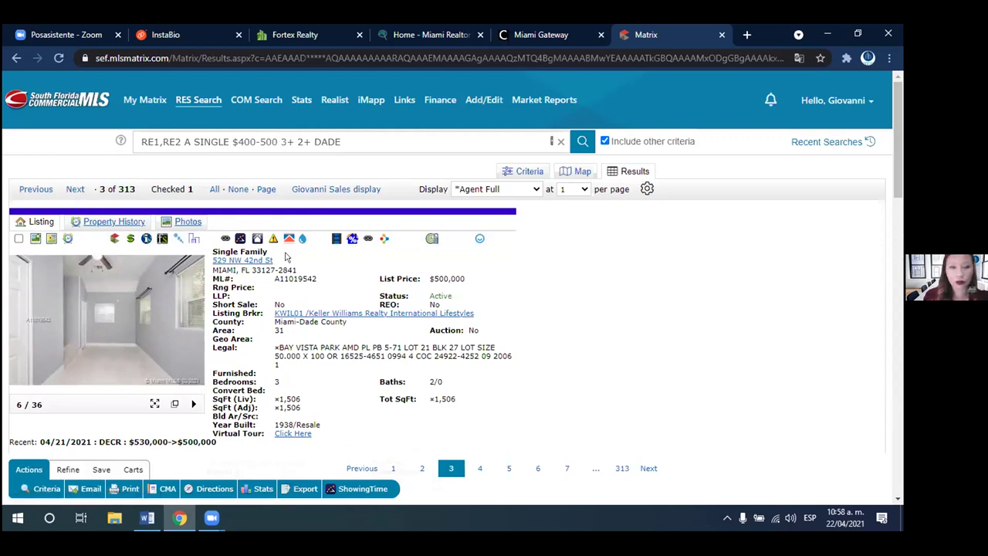
pyautogui.click(18, 238)
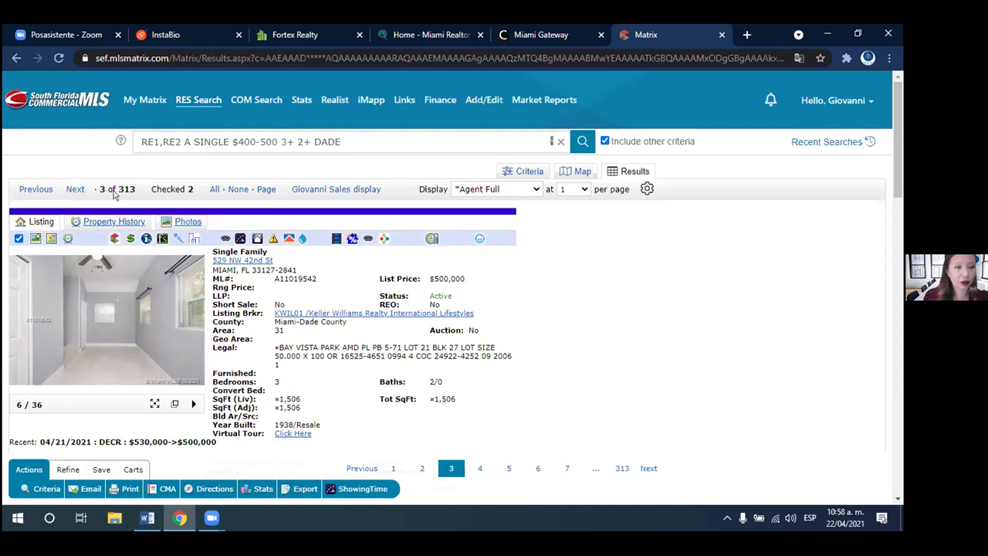
pyautogui.click(75, 189)
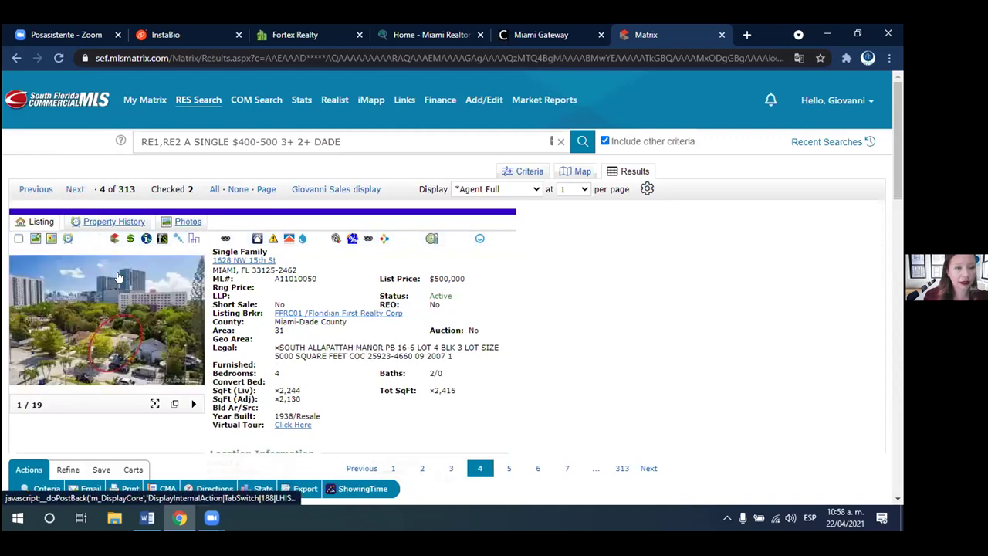
pyautogui.click(75, 190)
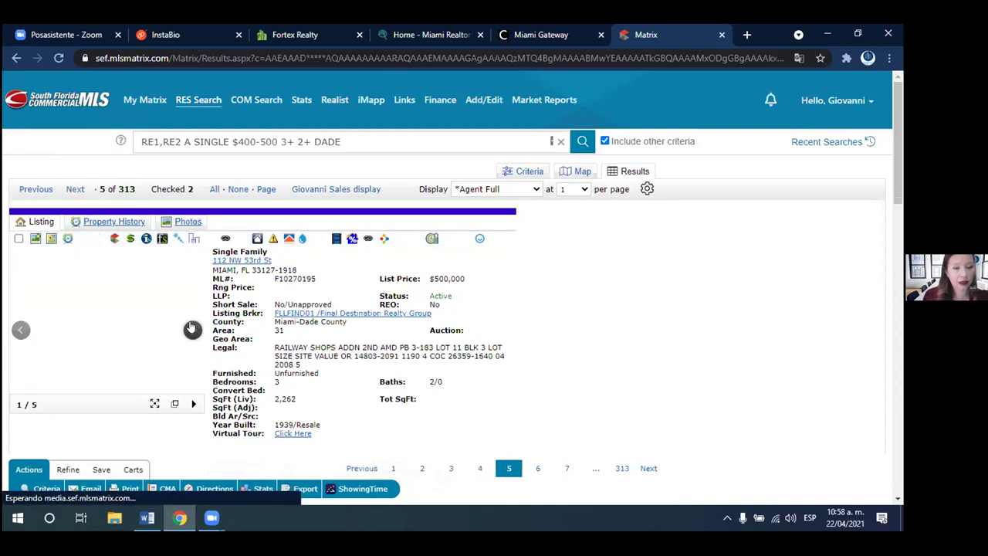
pyautogui.click(74, 190)
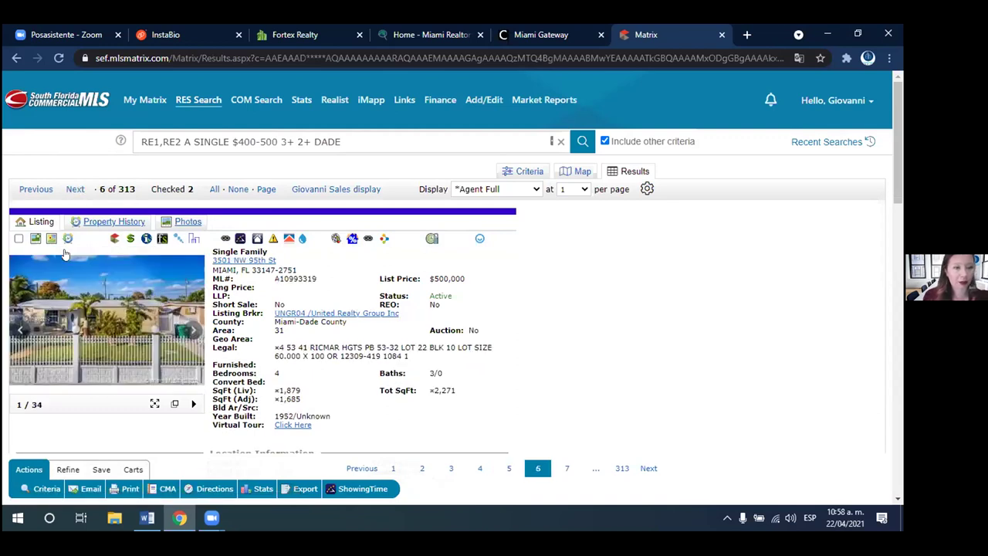
pyautogui.click(18, 239)
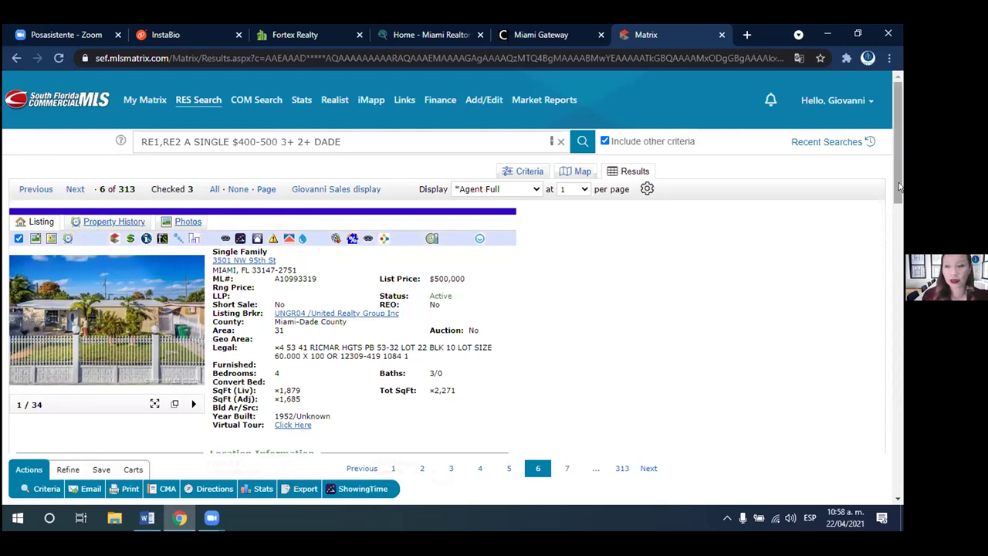
pyautogui.scroll(-1, 892, 230)
pyautogui.scroll(-3, 887, 262)
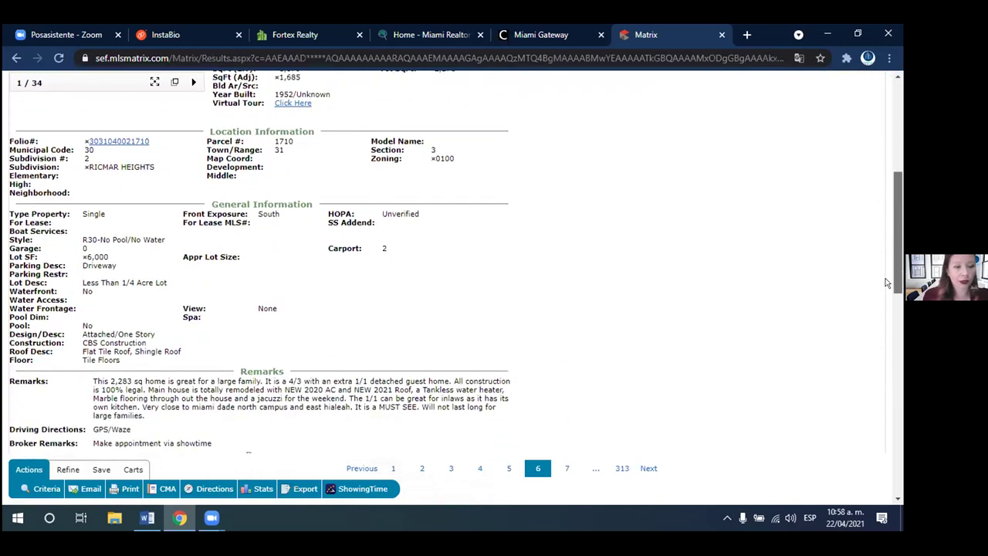
pyautogui.scroll(4, 883, 232)
pyautogui.scroll(1, 878, 157)
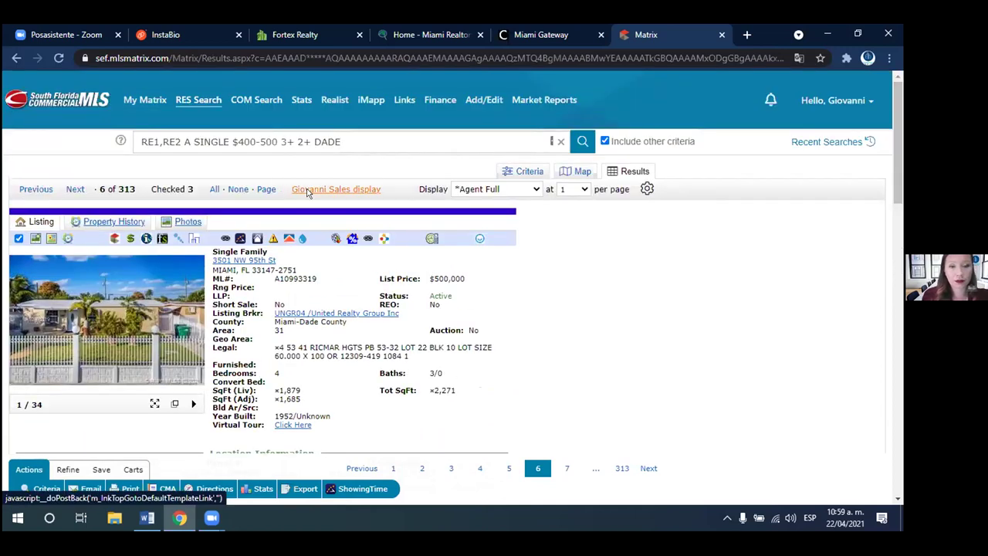
# - Switch the results to the 100-per-page grid, scroll through them, and start emailing the three checked listings
pyautogui.click(306, 192)
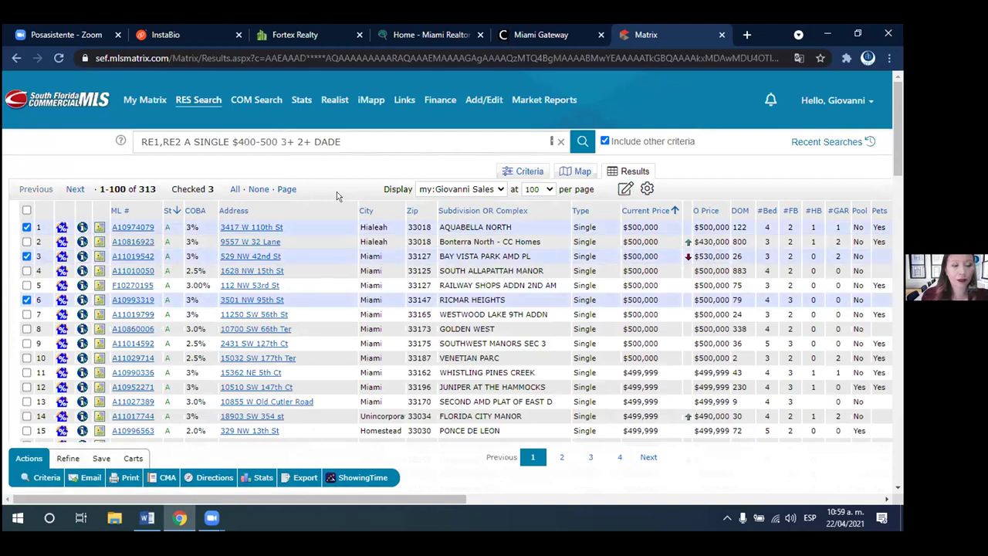
pyautogui.moveTo(899, 167); pyautogui.dragTo(899, 176)
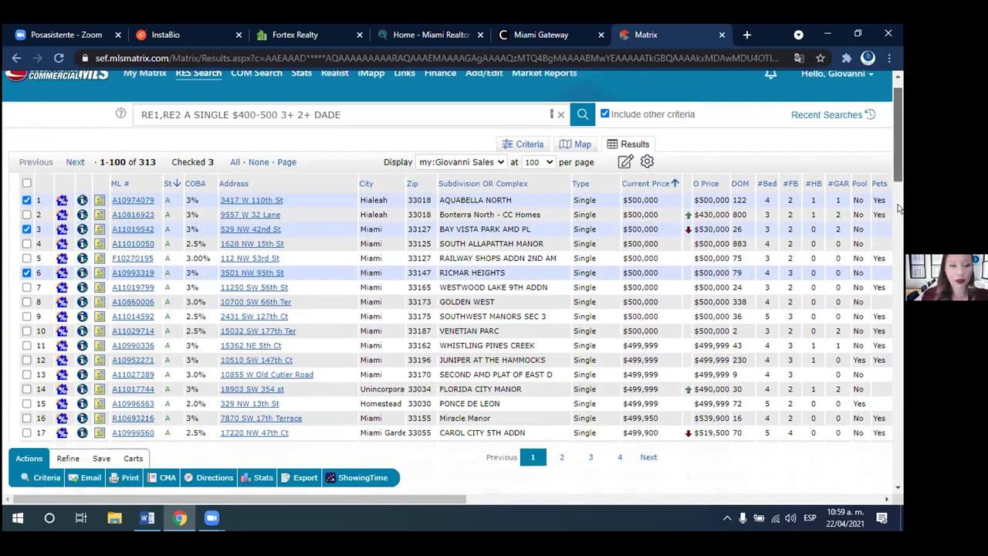
pyautogui.scroll(-1, 368, 408)
pyautogui.scroll(-2, 367, 408)
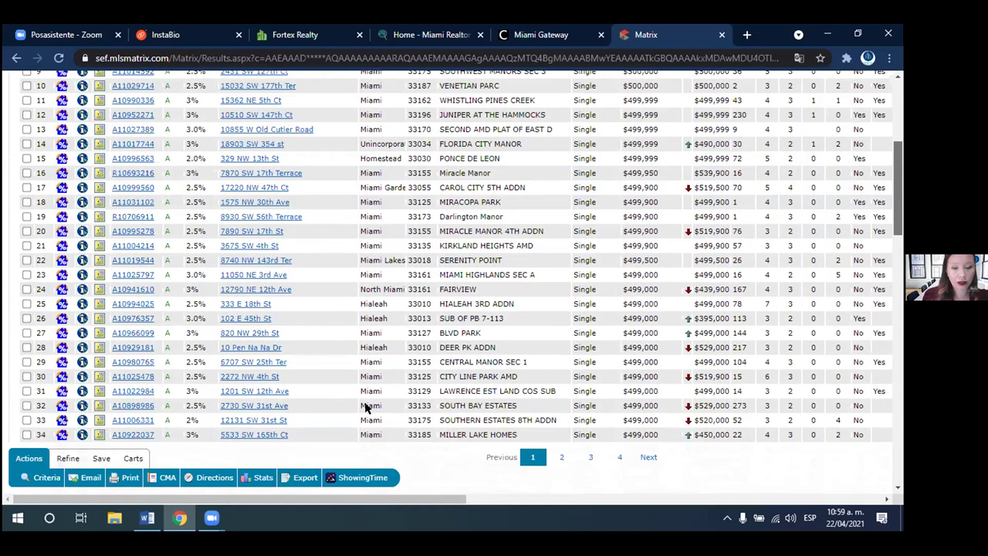
pyautogui.scroll(-3, 368, 407)
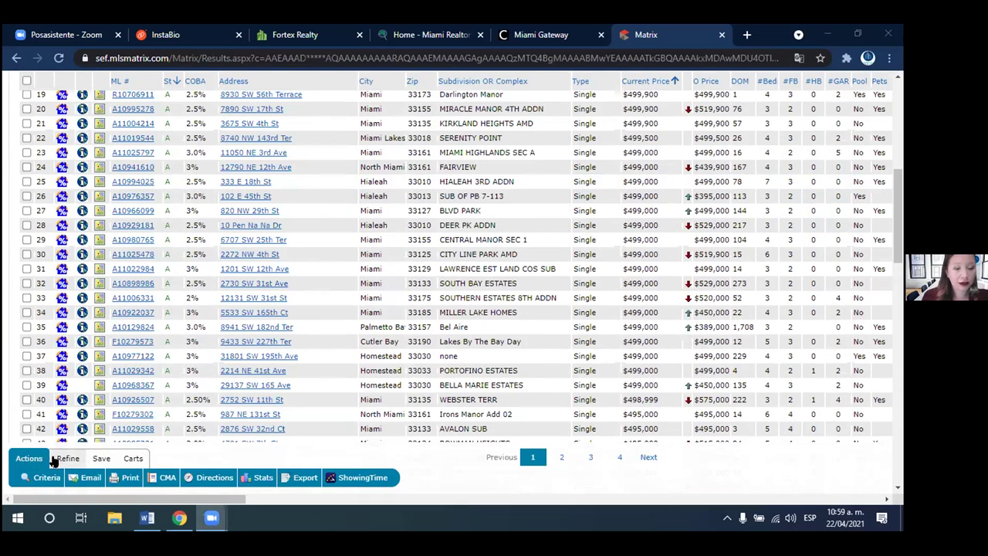
pyautogui.click(90, 478)
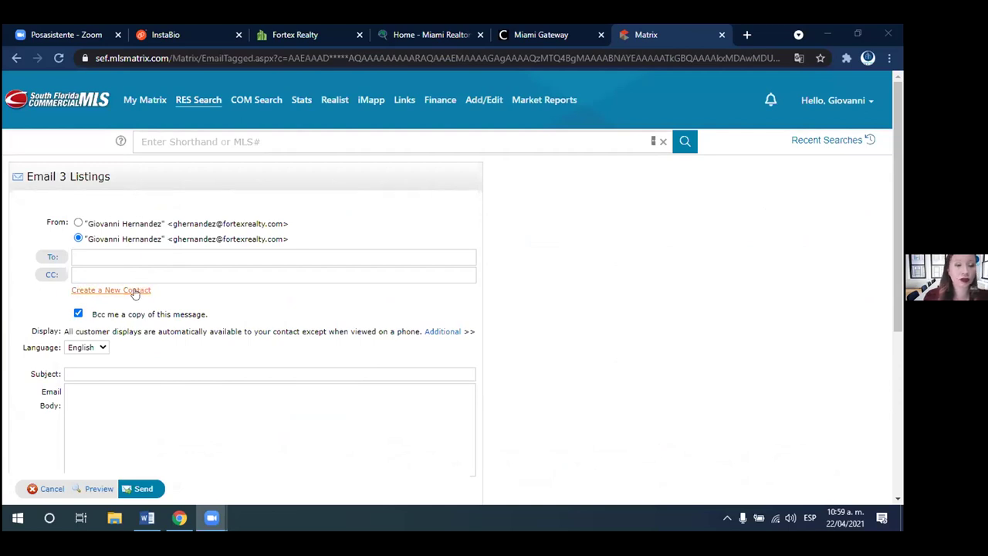
# - Start a new recipient contact and enter the client's first and last name
pyautogui.click(135, 293)
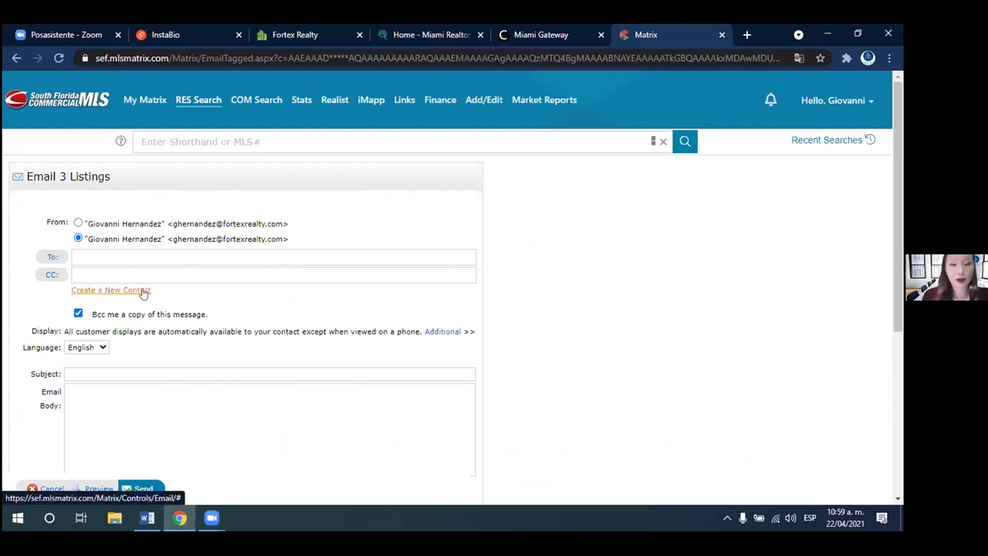
pyautogui.click(143, 291)
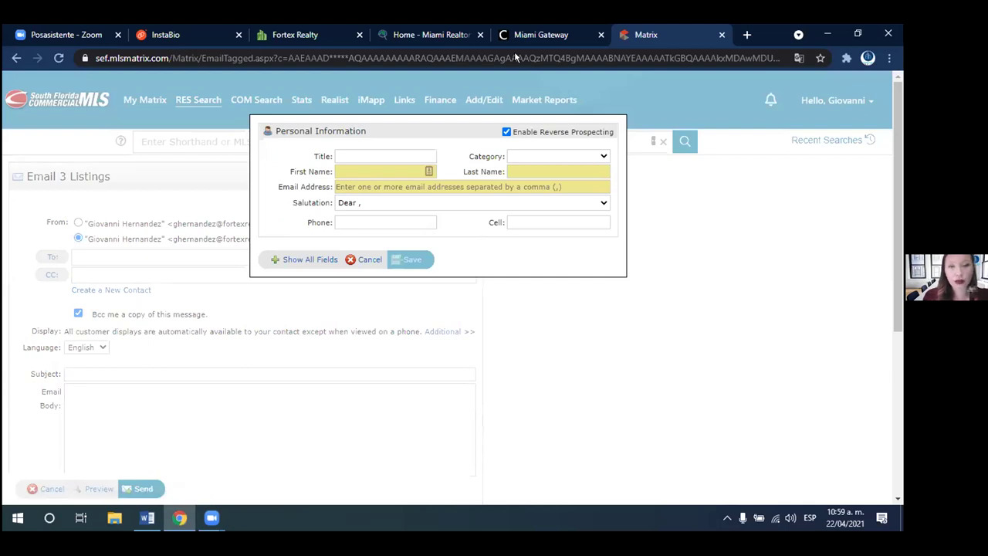
pyautogui.click(550, 58)
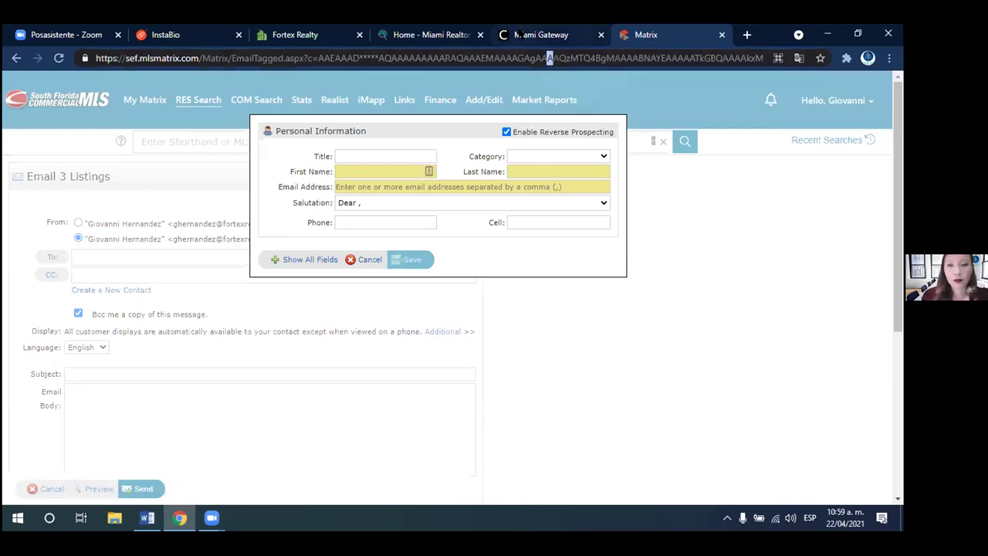
pyautogui.click(315, 150)
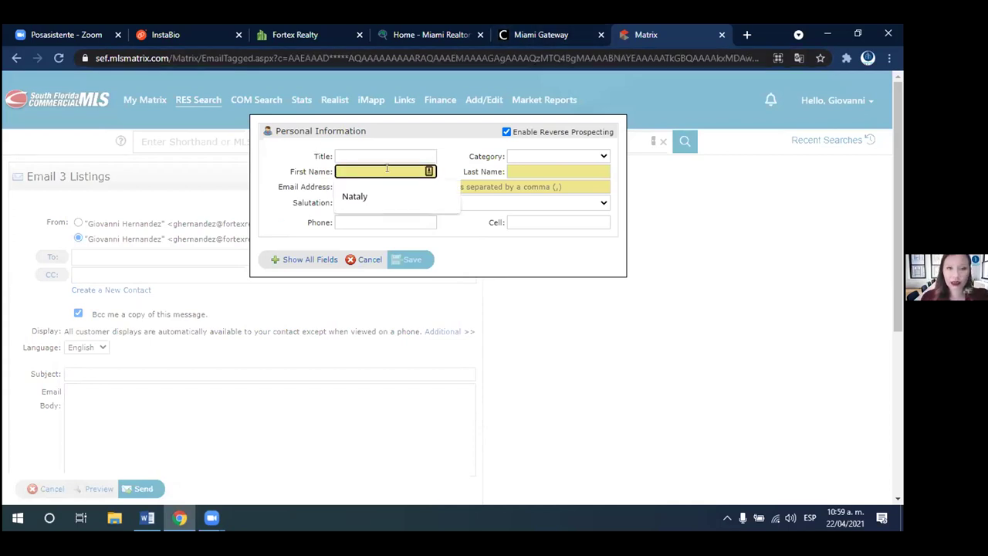
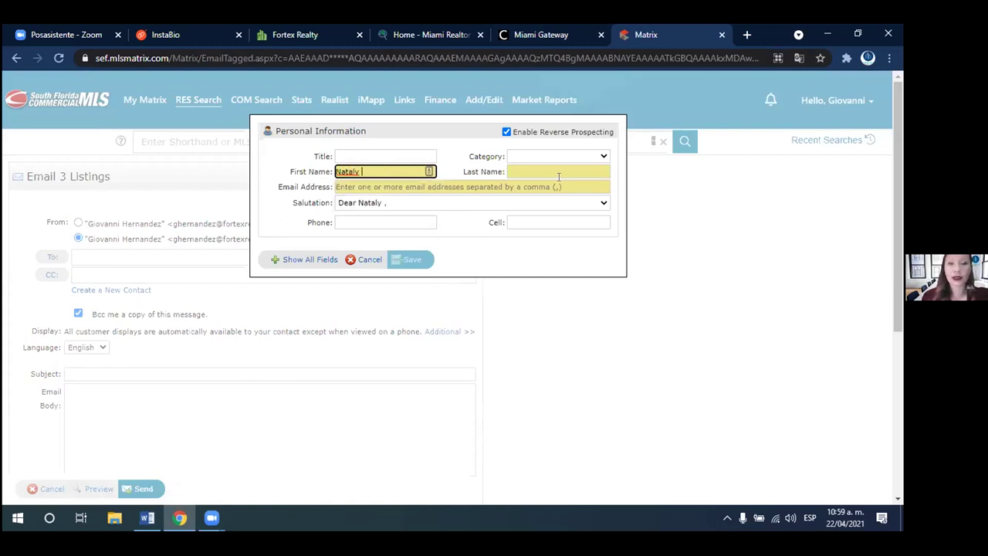
pyautogui.click(550, 169)
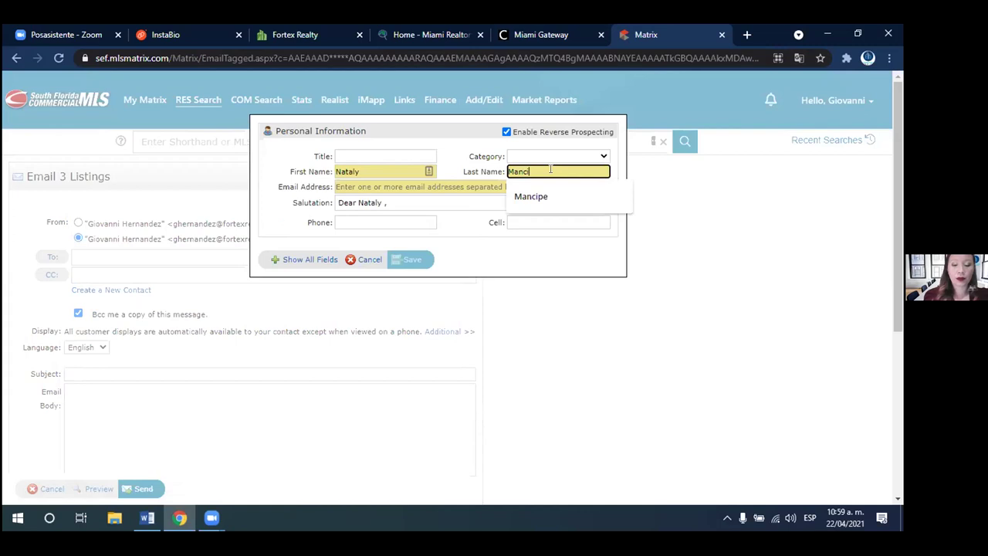
# - Enter the contact's e-mail address, keep the formal full-name salutation, and close the contact form
pyautogui.click(400, 183)
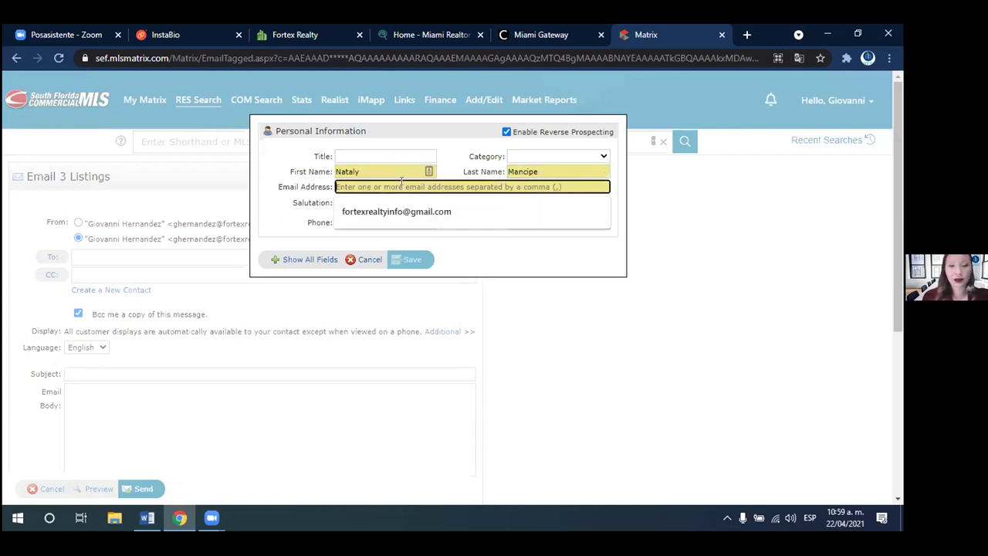
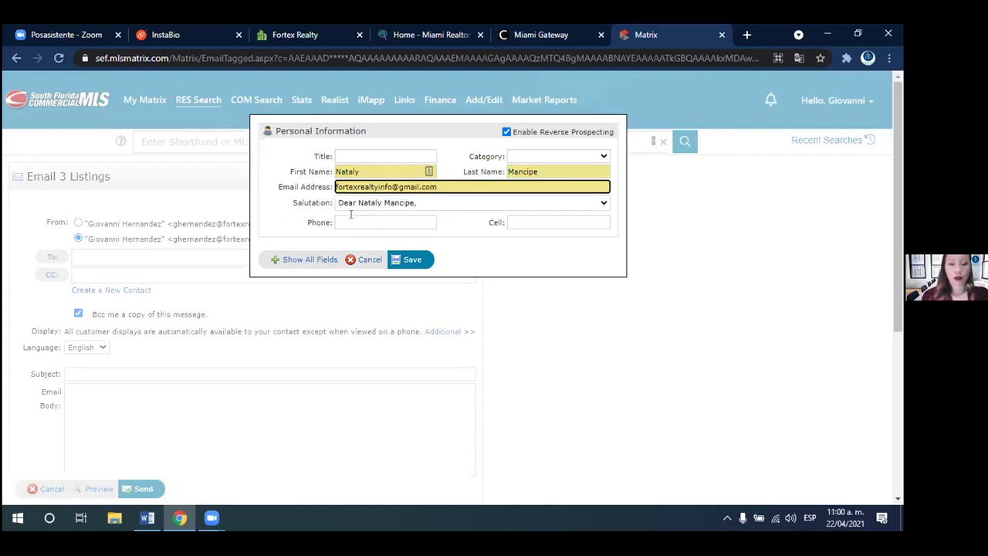
pyautogui.click(367, 222)
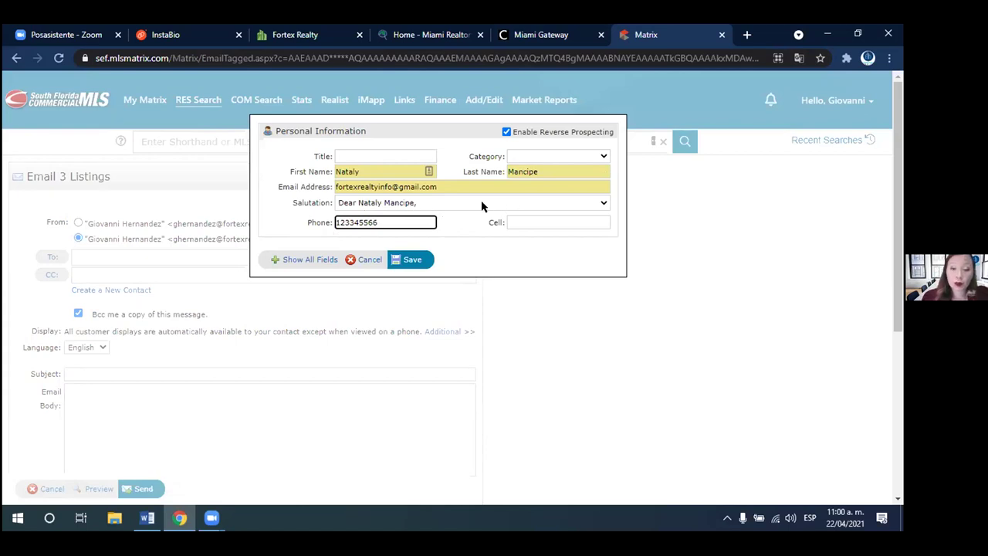
pyautogui.click(556, 203)
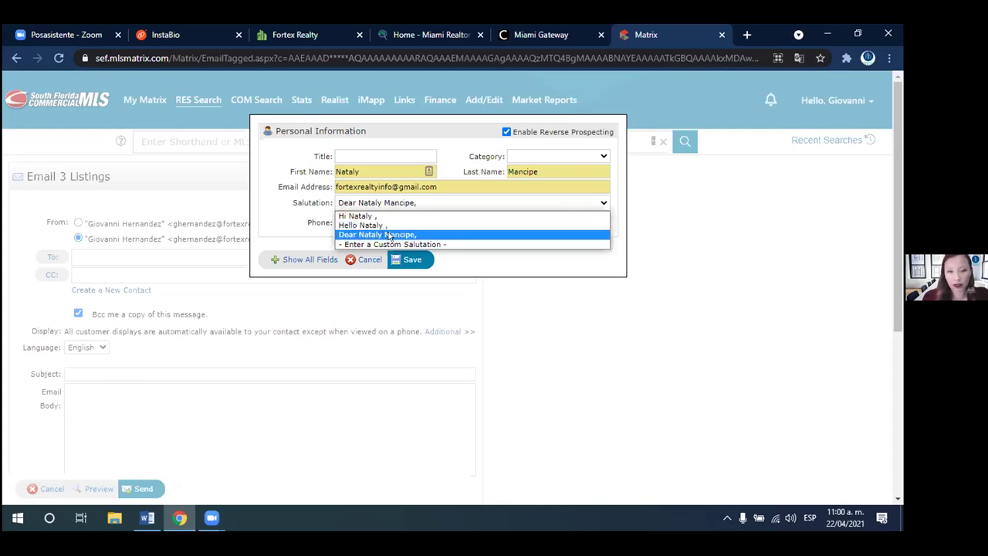
pyautogui.click(389, 235)
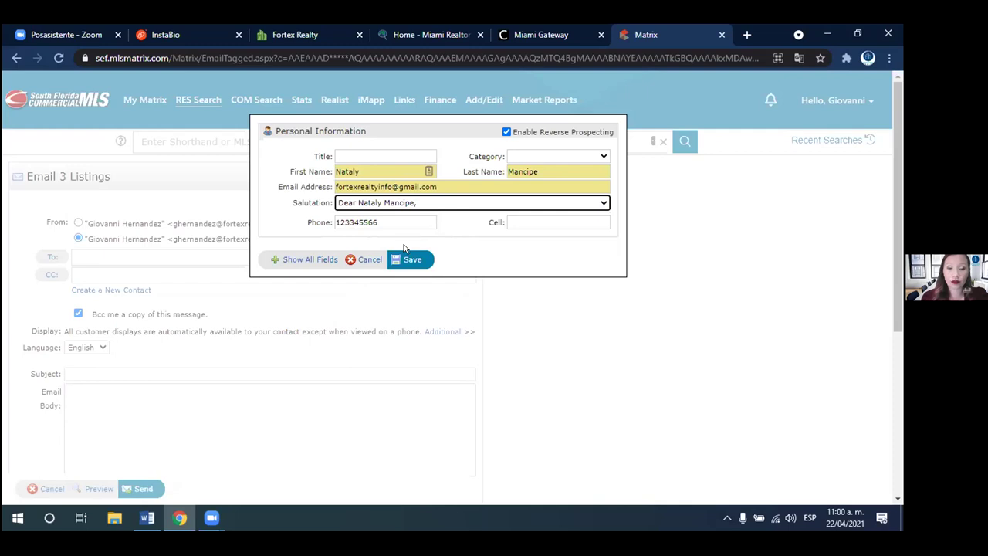
pyautogui.click(365, 259)
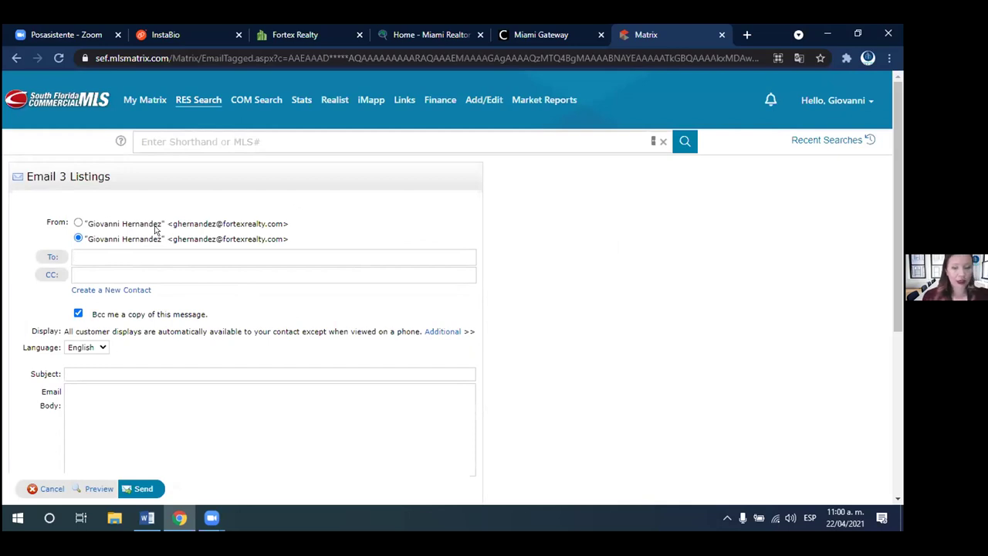
# - Address the email to the saved client contact found by searching the surname
pyautogui.press('BackSpace')
pyautogui.write('mand')
pyautogui.press('BackSpace')
pyautogui.press('BackSpace')
pyautogui.press('BackSpace')
pyautogui.write('manci')
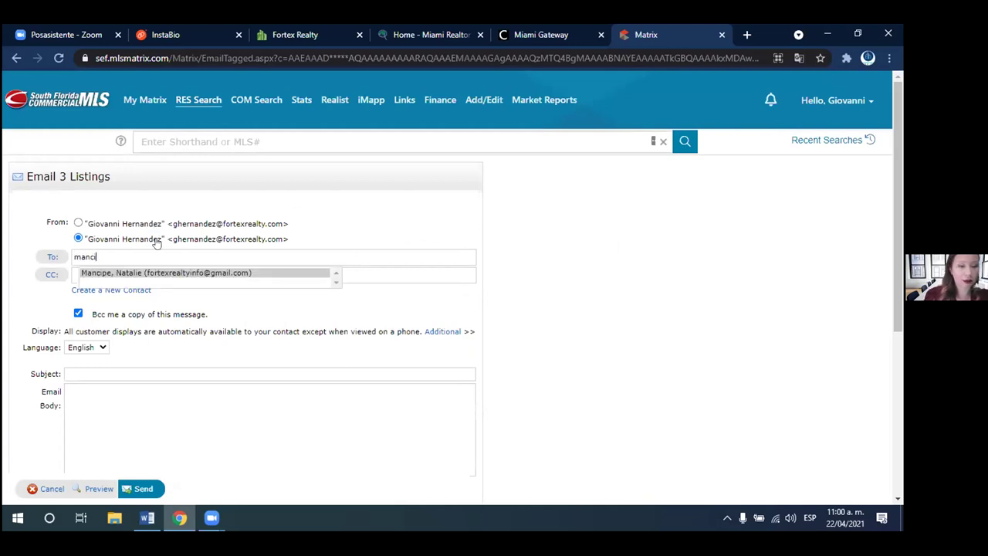
pyautogui.click(159, 277)
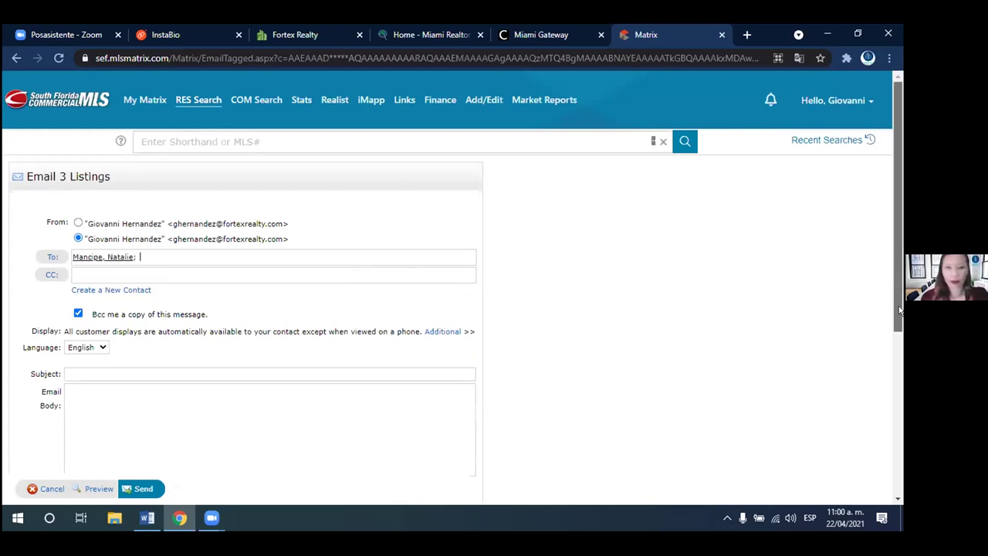
pyautogui.scroll(-2, 888, 339)
# - Enter the subject 'Propiedades Miami Dade' with the client's name and move to the email body
pyautogui.click(136, 287)
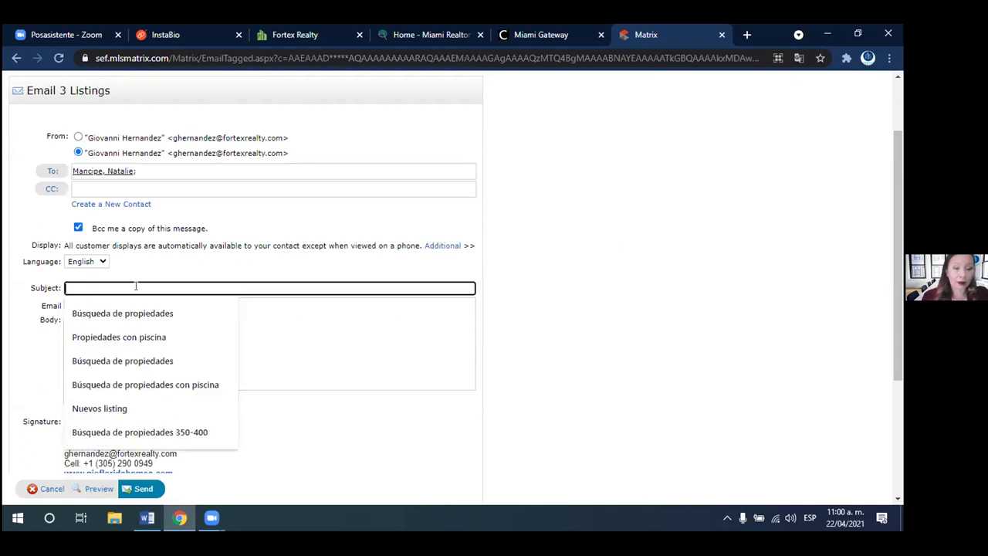
pyautogui.write('P')
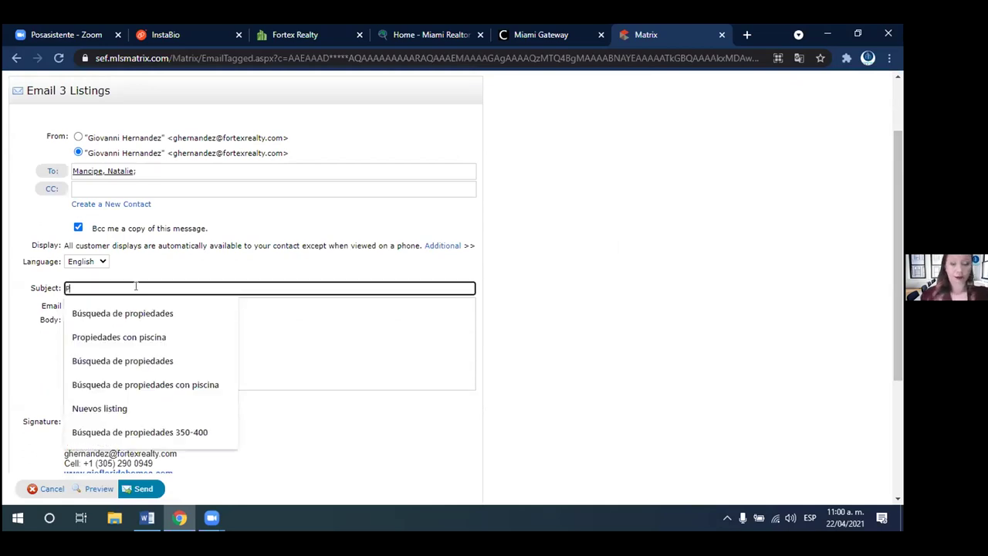
pyautogui.write('ropiedades')
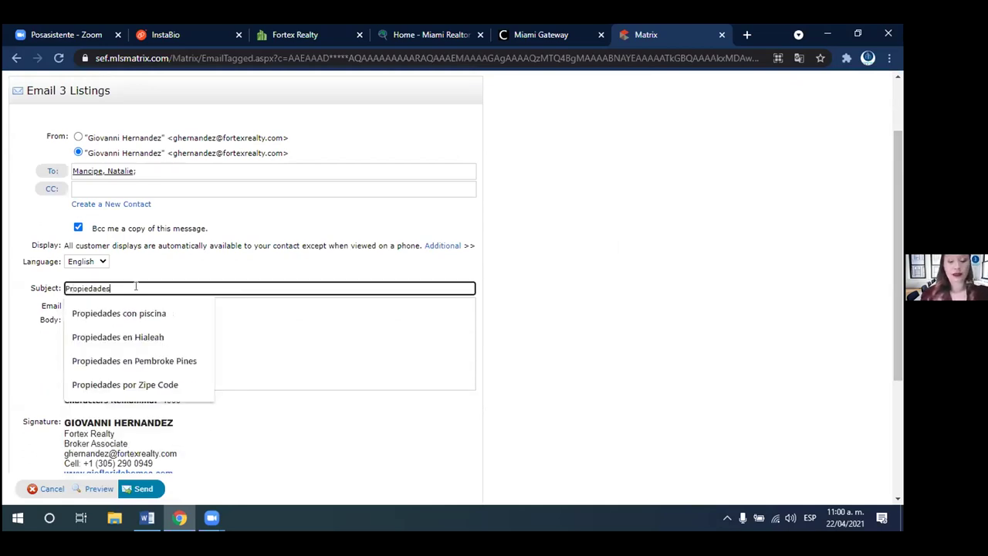
pyautogui.write(' B')
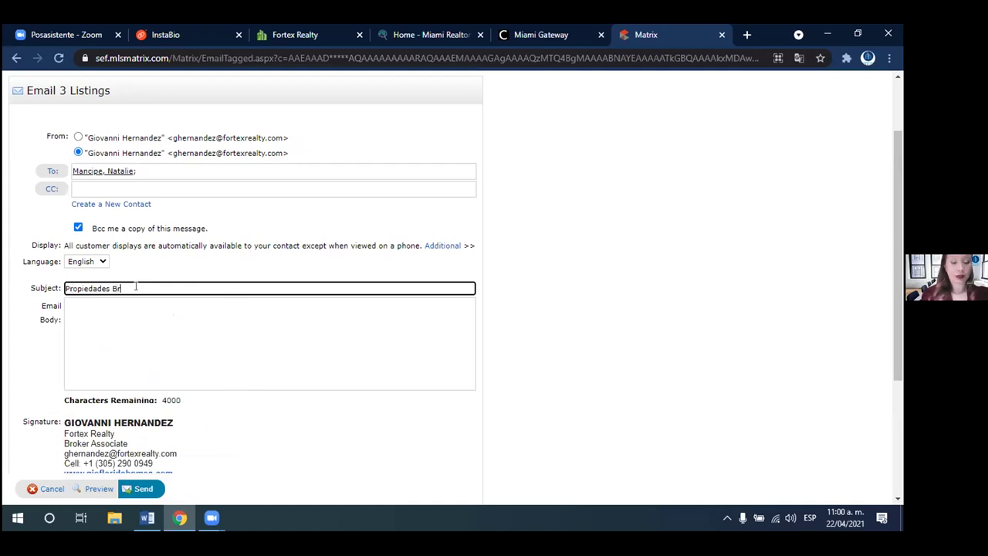
pyautogui.press('BackSpace')
pyautogui.write('Miami-Dade Natal')
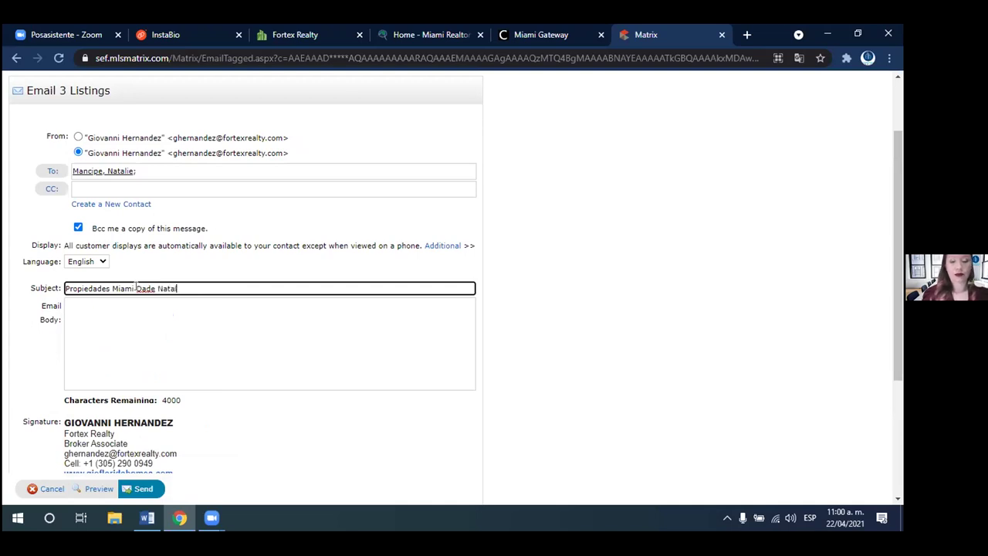
pyautogui.press('BackSpace')
pyautogui.write('y')
pyautogui.scroll(-1, 849, 308)
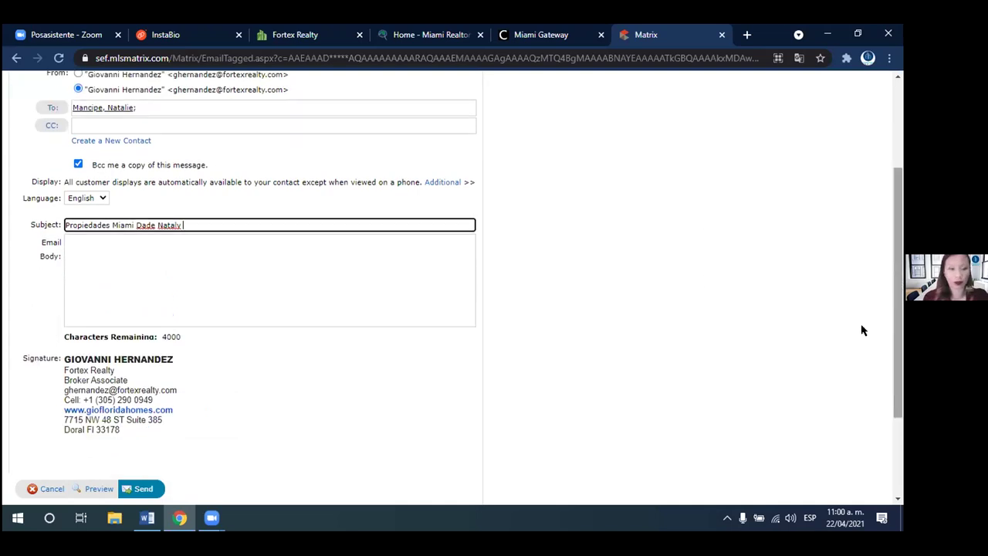
pyautogui.click(183, 271)
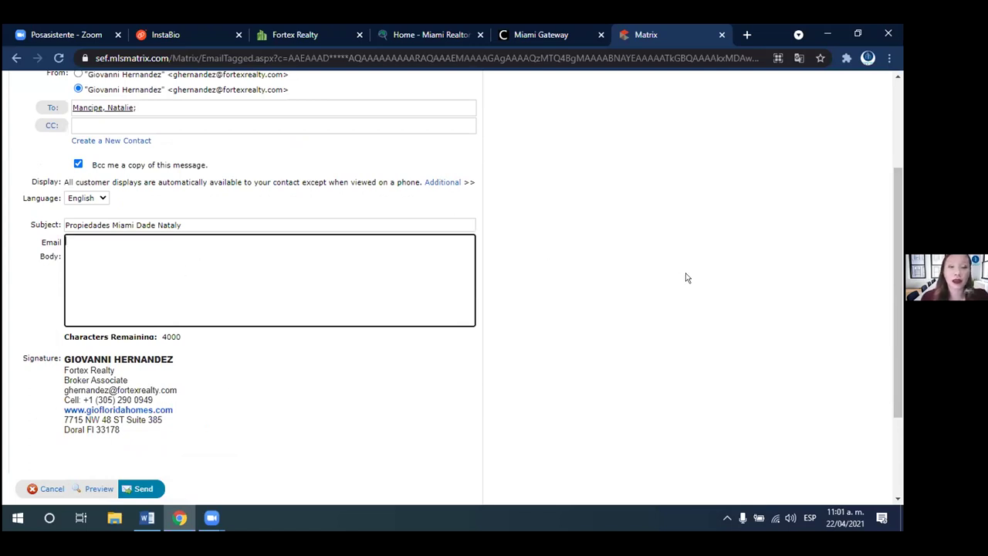
pyautogui.scroll(-1, 895, 263)
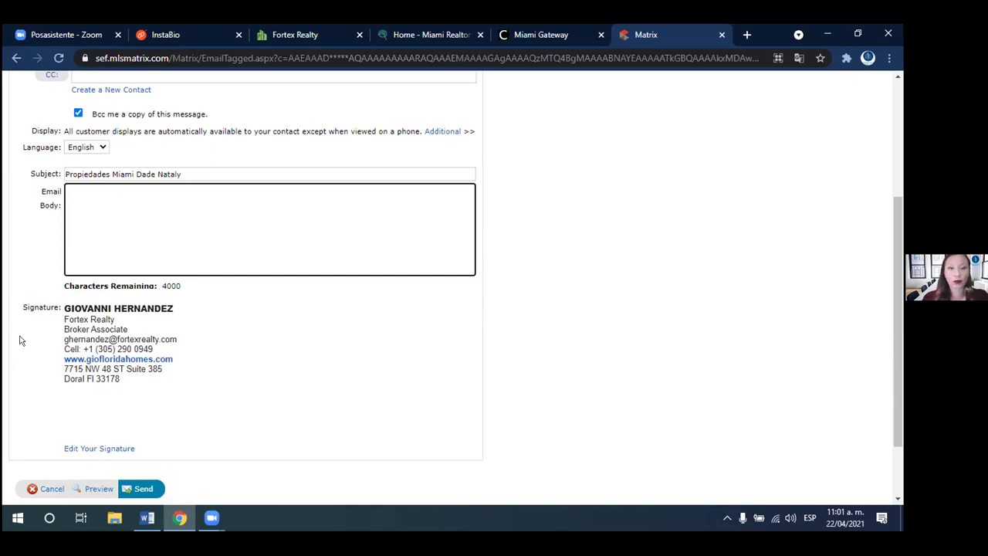
pyautogui.moveTo(899, 363); pyautogui.dragTo(896, 420)
# - Preview the email as the client sees it and zoom the map out to all three listings
pyautogui.click(85, 408)
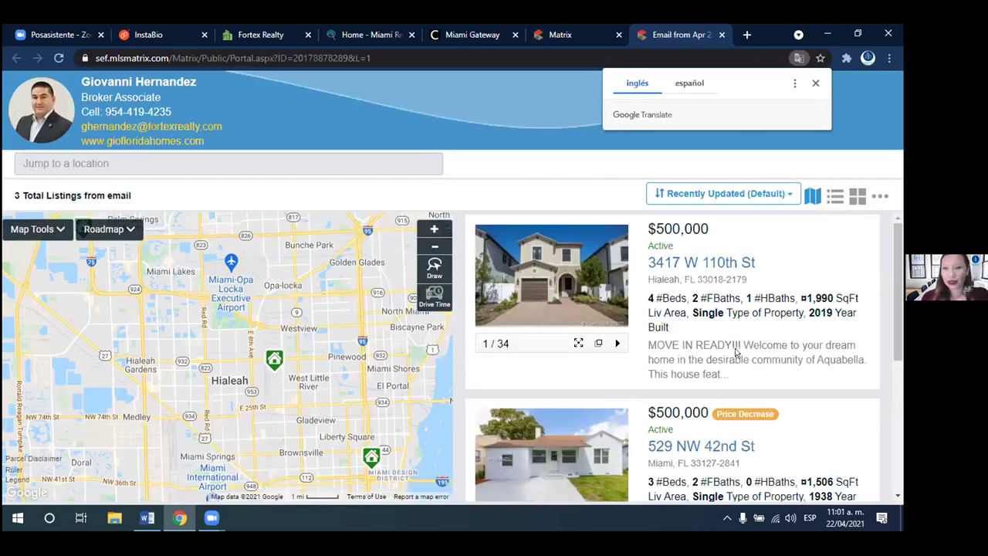
pyautogui.click(736, 352)
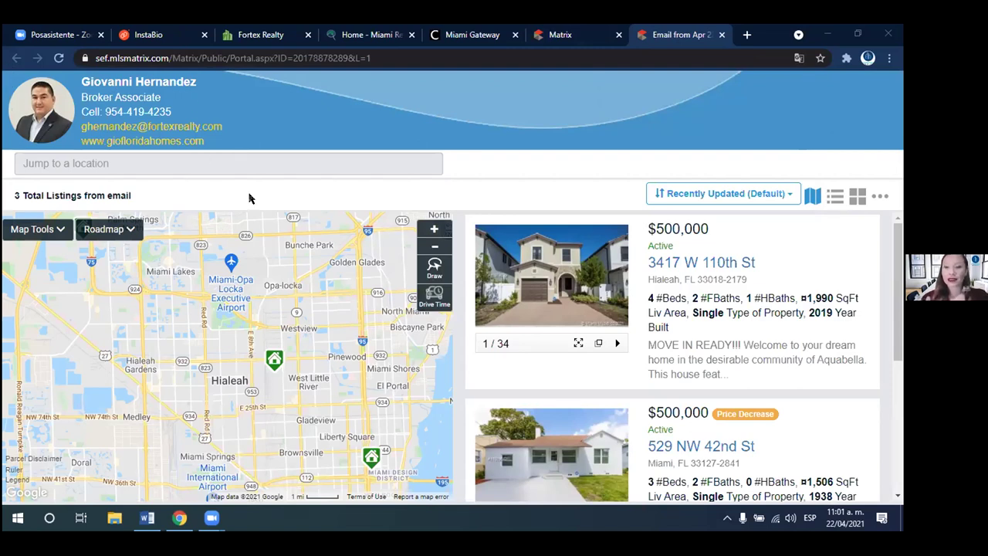
pyautogui.moveTo(897, 245); pyautogui.dragTo(894, 401)
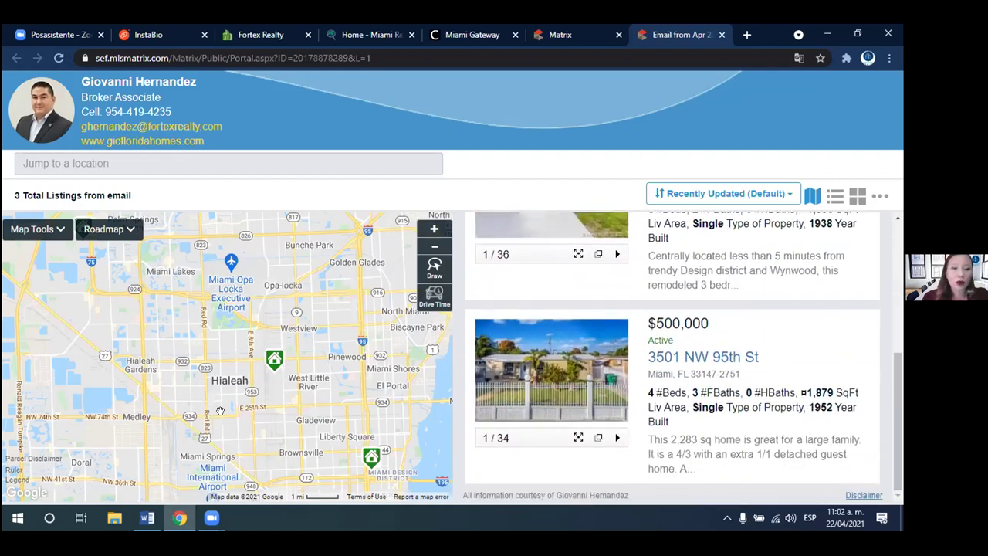
pyautogui.click(437, 246)
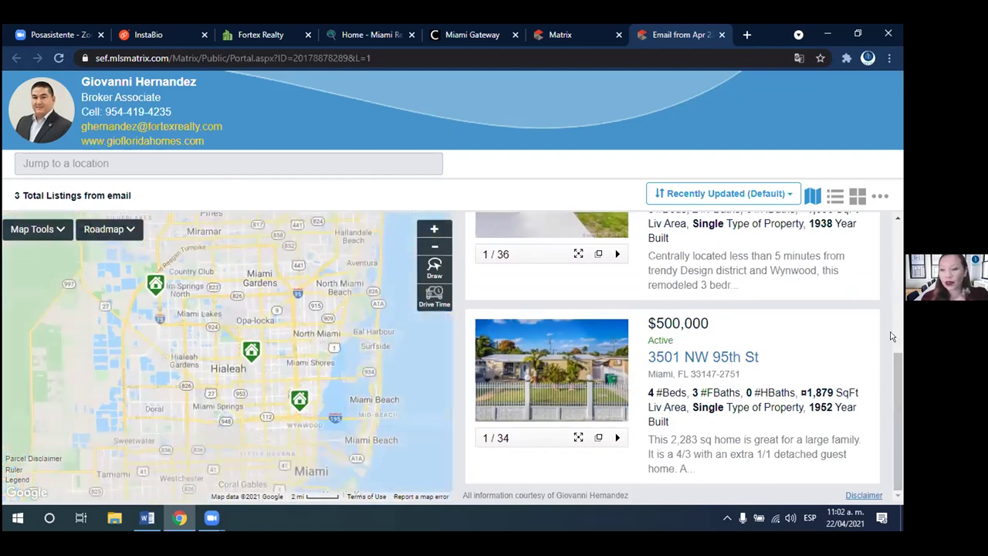
pyautogui.scroll(5, 891, 336)
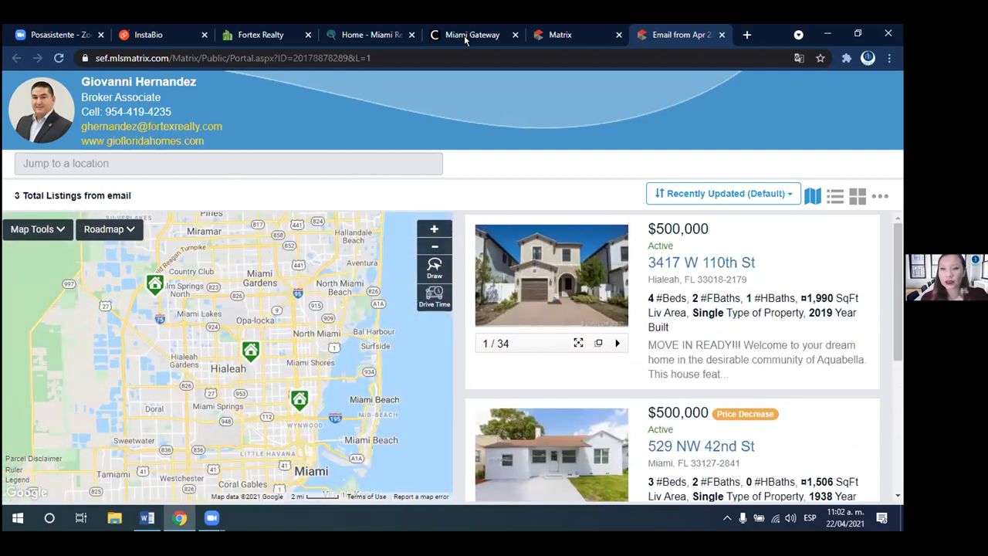
pyautogui.click(522, 251)
pyautogui.click(737, 270)
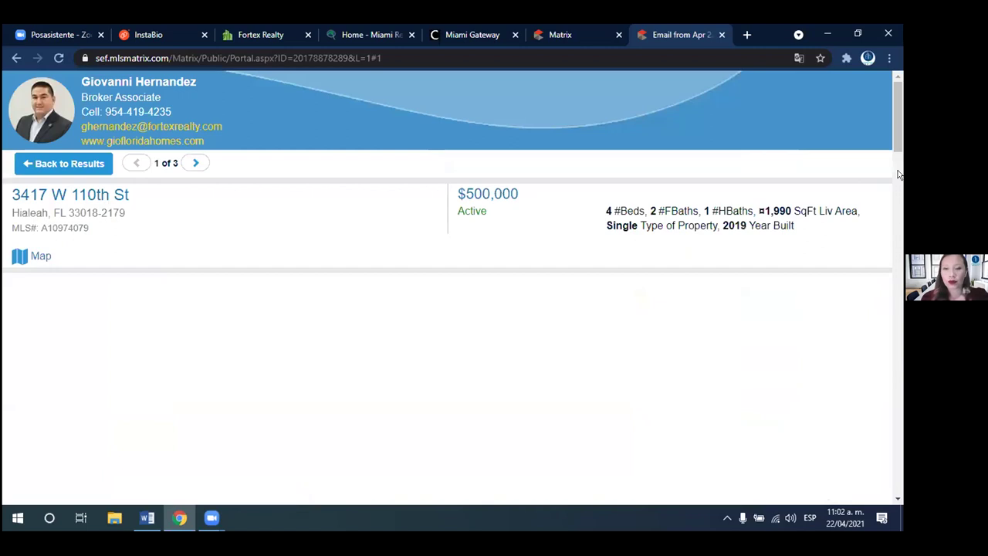
pyautogui.scroll(-2, 897, 178)
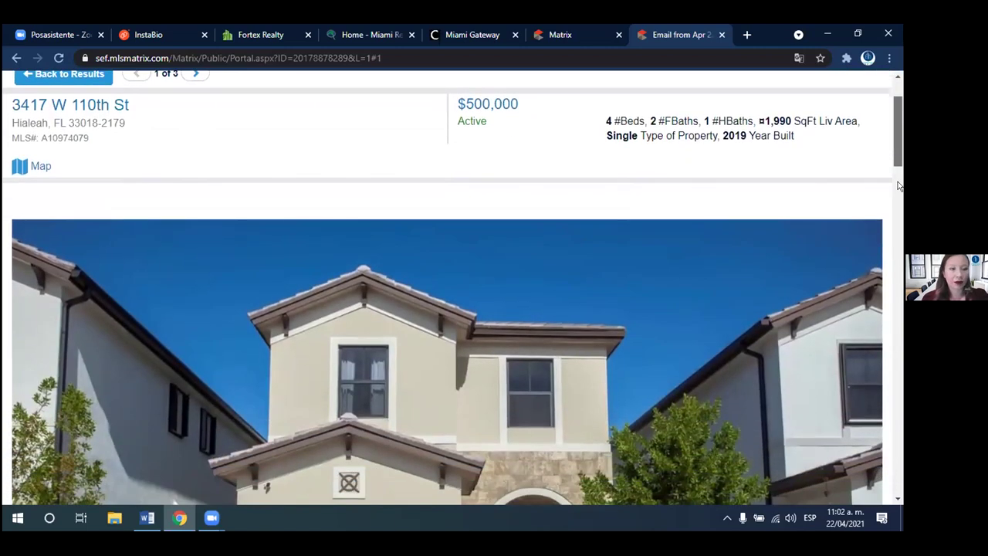
pyautogui.scroll(-8, 897, 185)
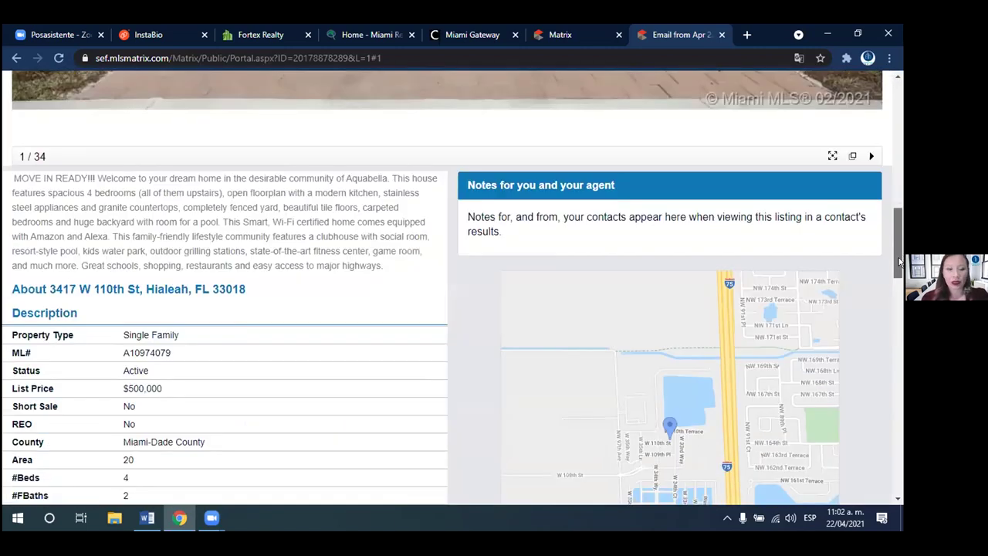
pyautogui.scroll(-3, 899, 262)
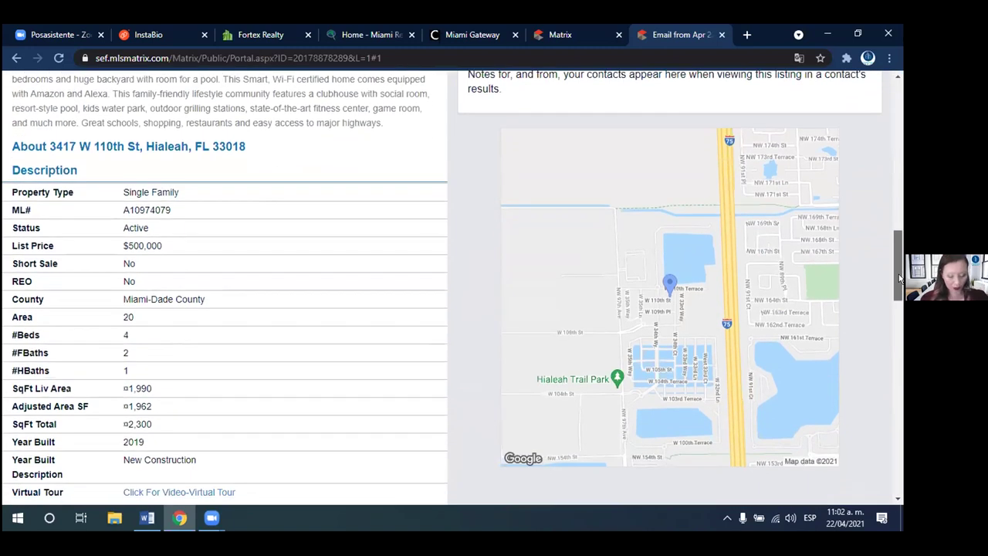
pyautogui.moveTo(899, 278); pyautogui.dragTo(772, 122)
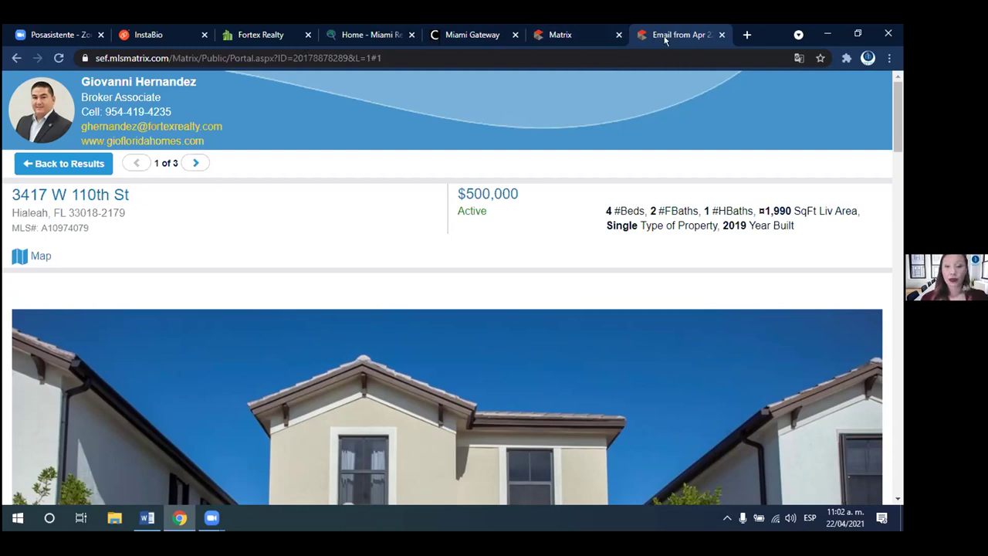
pyautogui.click(722, 36)
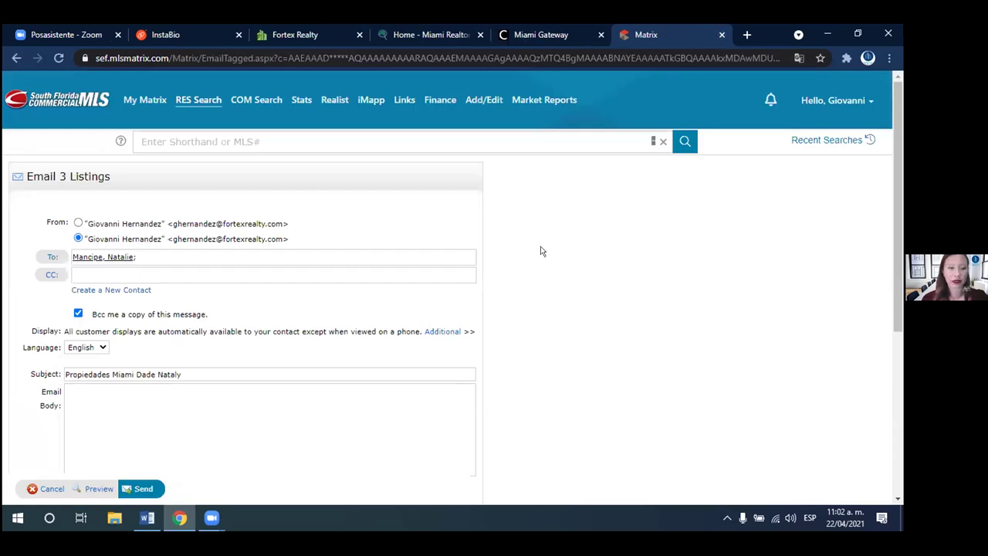
# - Go back to the 313-property results and choose New Saved Search from the Save options
pyautogui.click(15, 58)
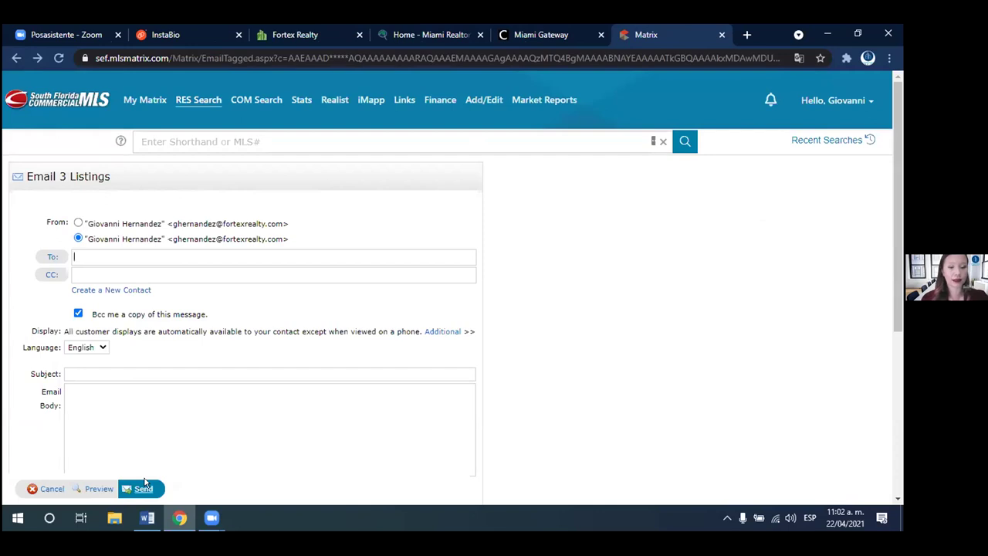
pyautogui.click(15, 57)
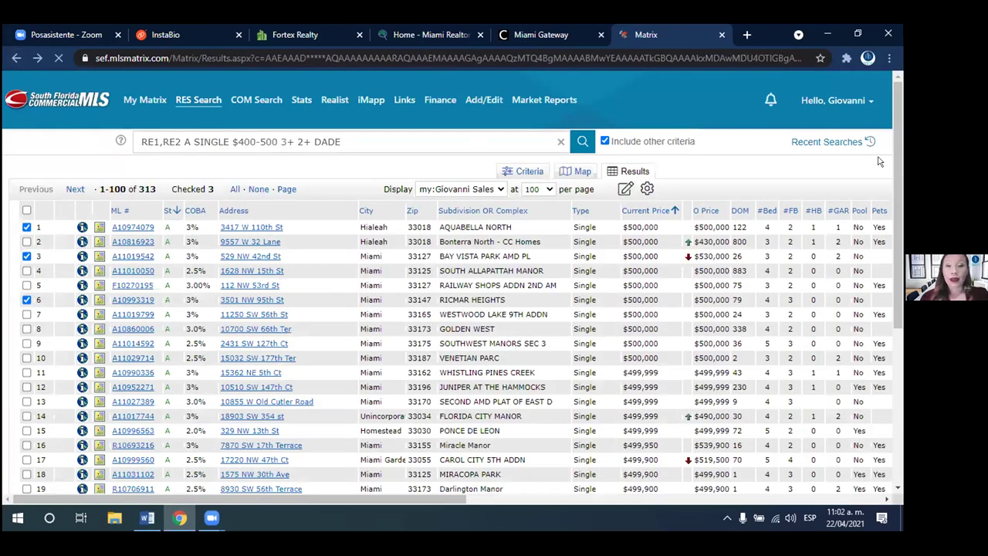
pyautogui.click(899, 177)
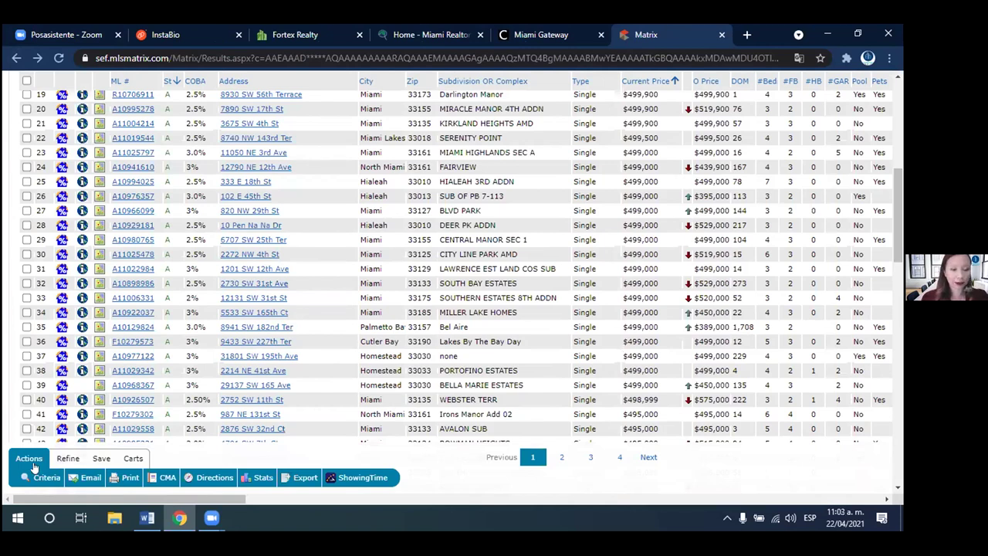
pyautogui.click(100, 458)
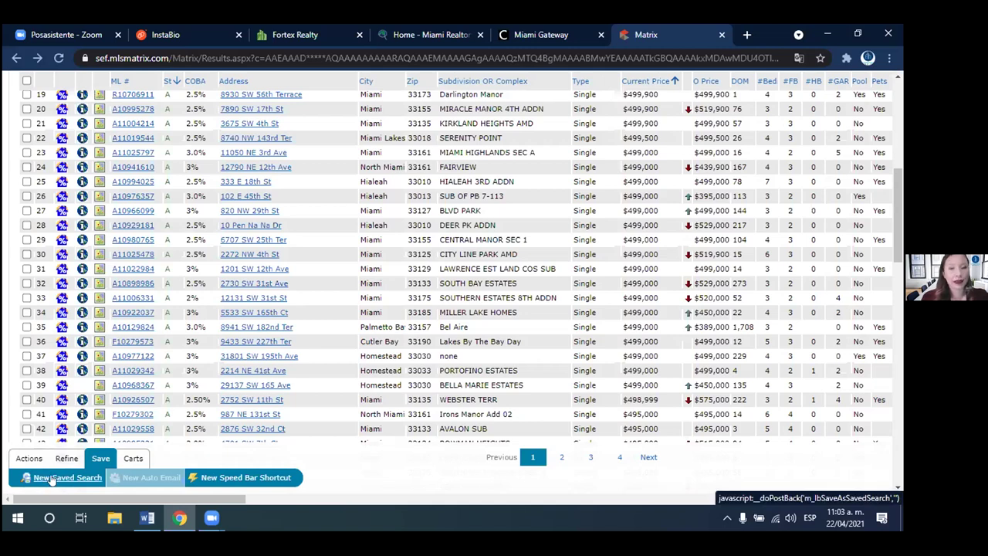
pyautogui.click(52, 479)
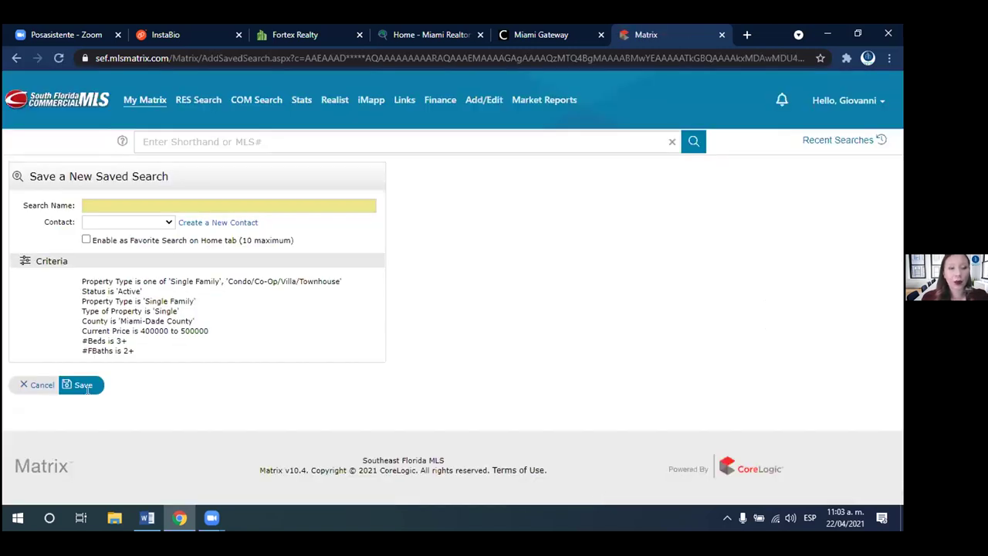
# - Save the search as 'Propiedades Miami Dade' plus client name and 400-500, linked to the client's contact
pyautogui.click(170, 203)
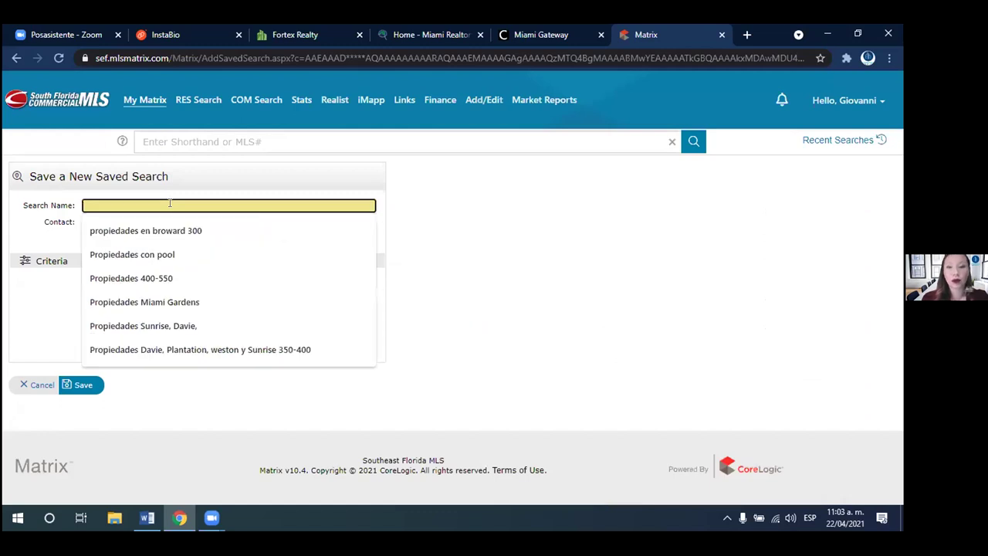
pyautogui.write('Propiedades M')
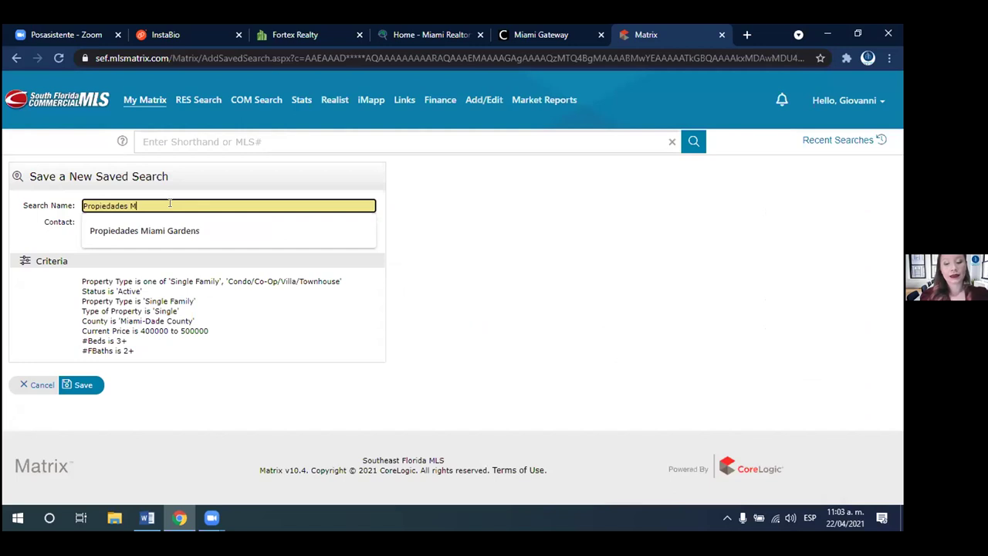
pyautogui.write('iamki Dade')
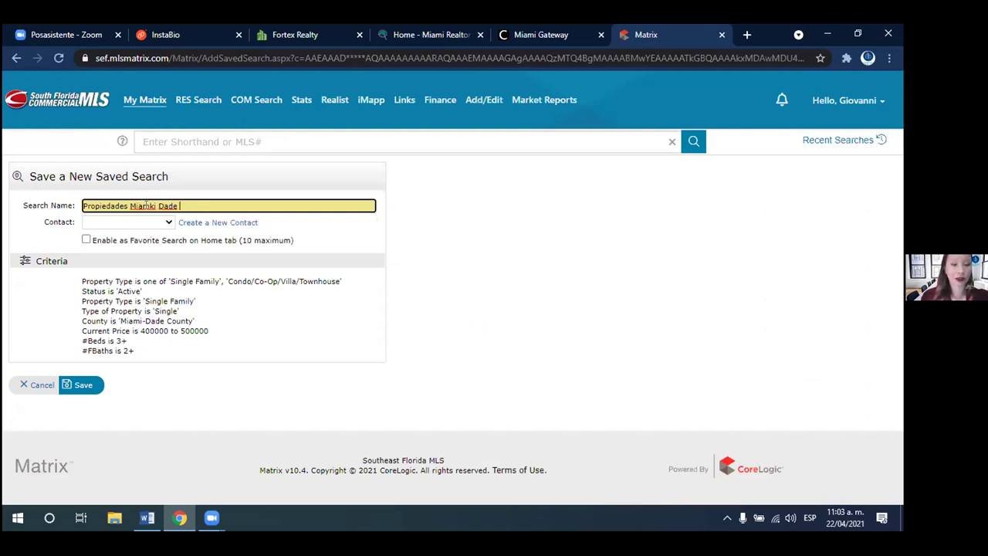
pyautogui.click(150, 205)
pyautogui.press('BackSpace')
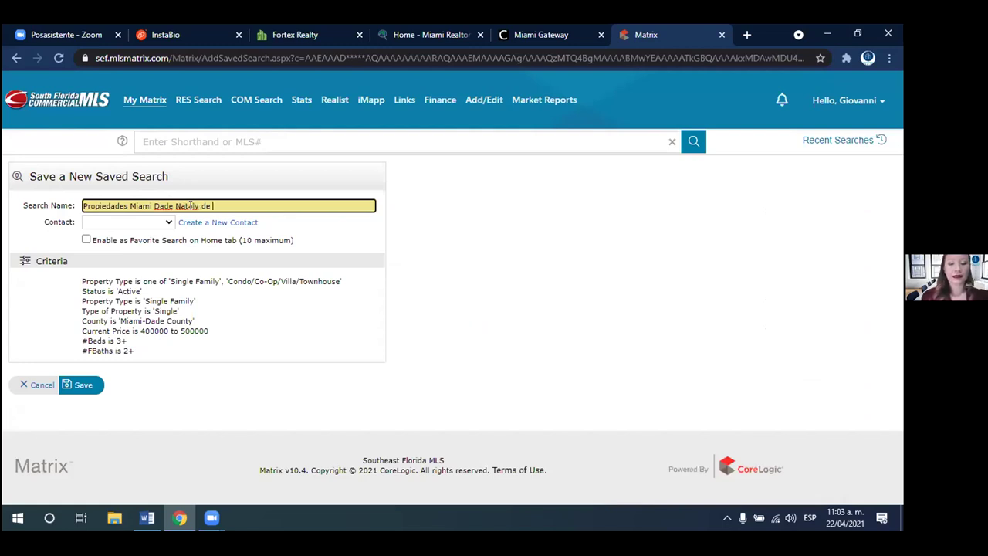
pyautogui.write('00 a 500')
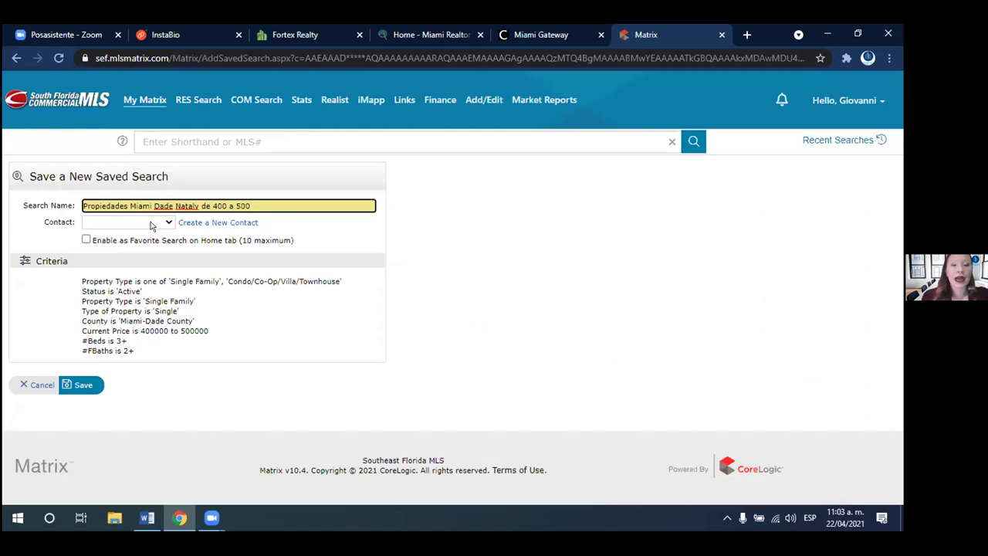
pyautogui.click(152, 222)
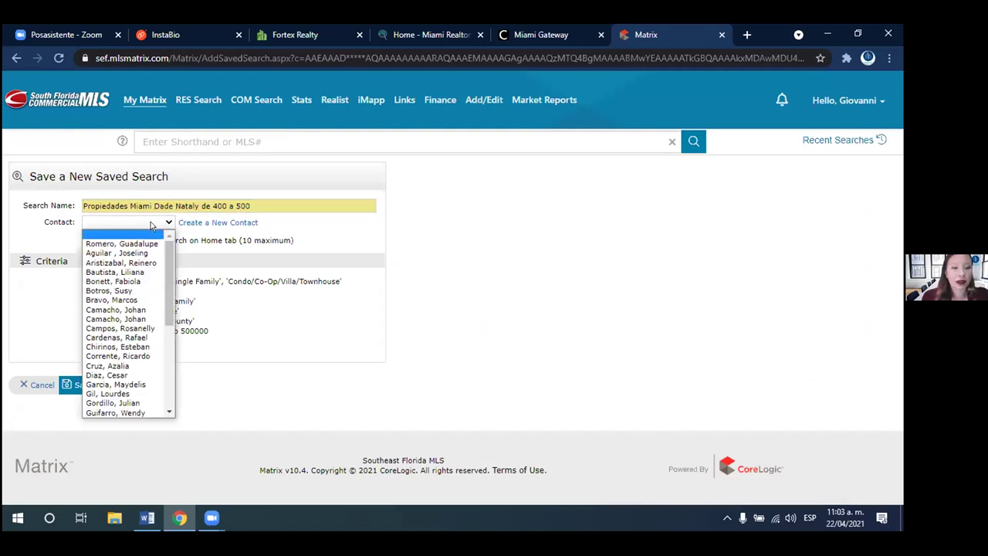
pyautogui.click(151, 222)
pyautogui.press('m')
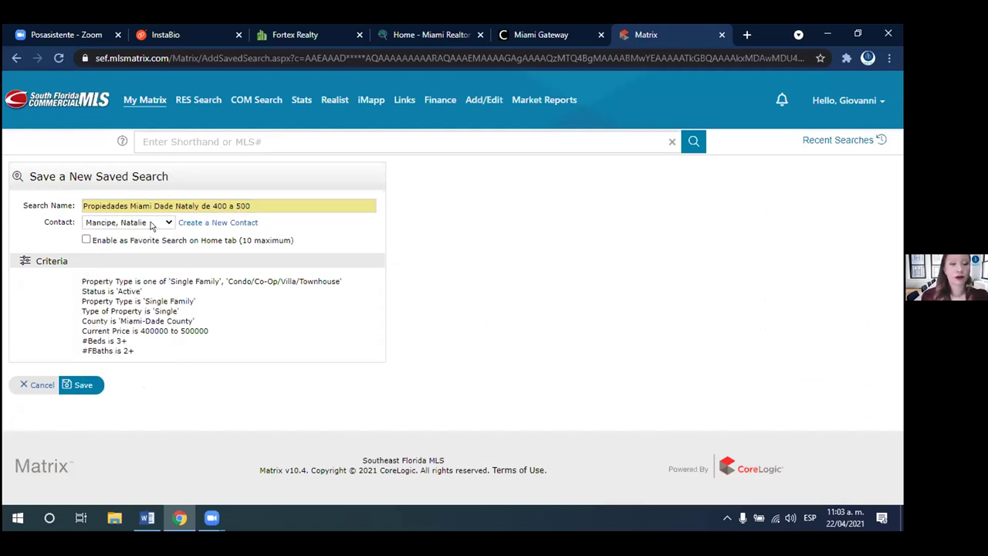
pyautogui.click(83, 385)
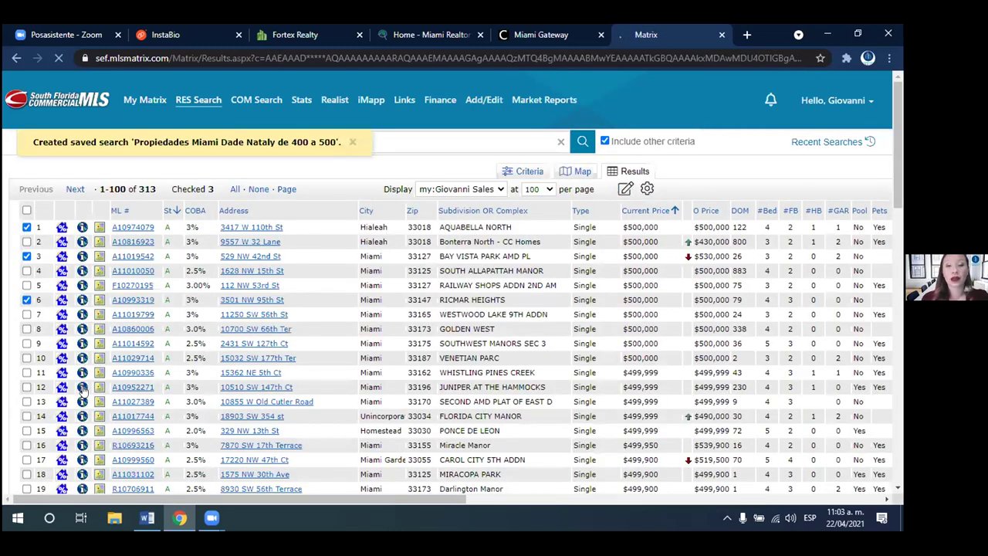
# - Scroll the 313 results and bring up the My Matrix menu
pyautogui.scroll(-5, 83, 389)
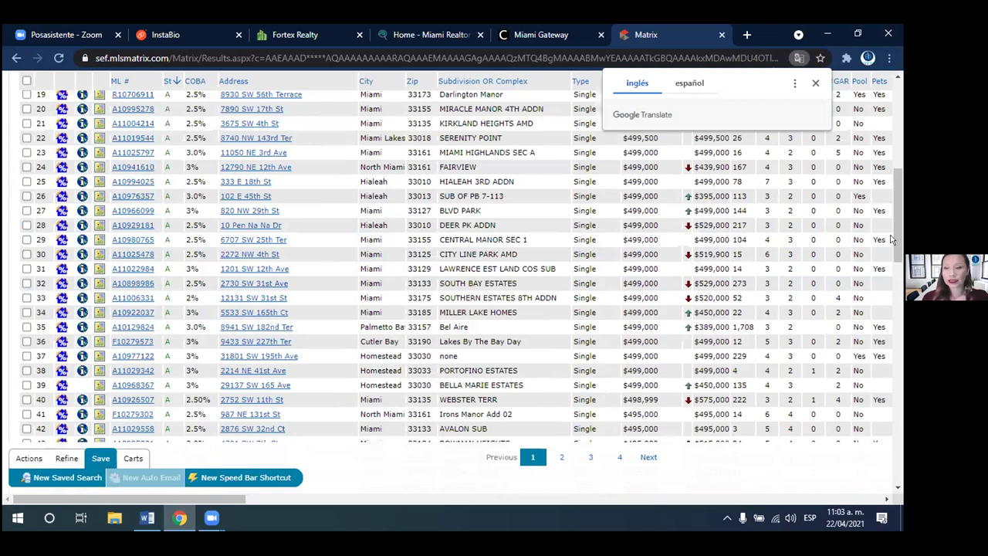
pyautogui.scroll(6, 891, 239)
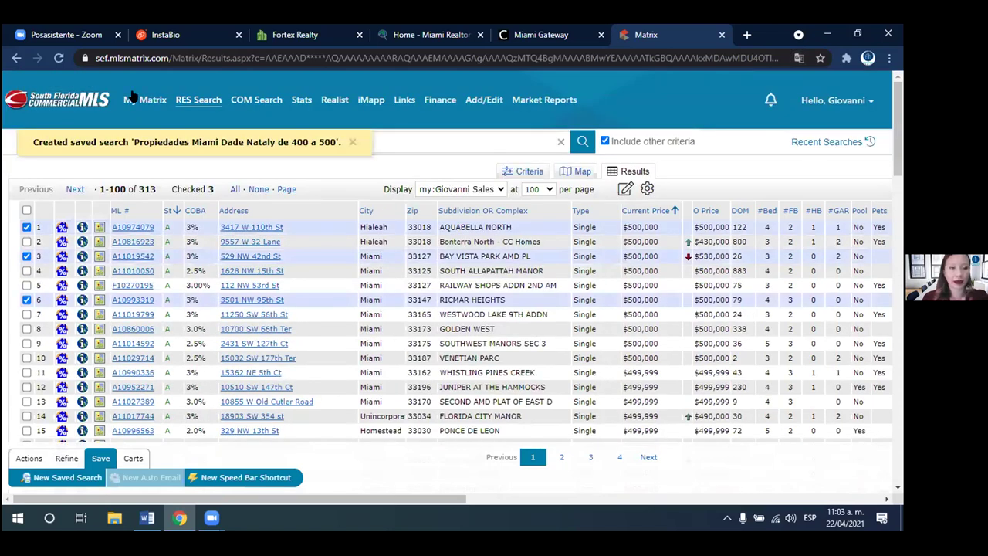
pyautogui.moveTo(141, 100)
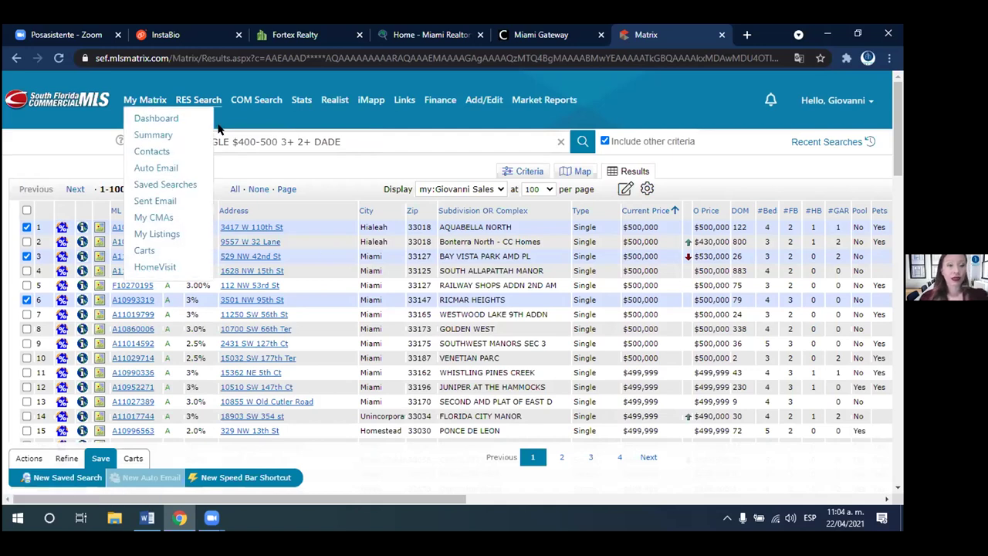
# - Go to Contacts in My Matrix and start a new contact with Add
pyautogui.click(164, 153)
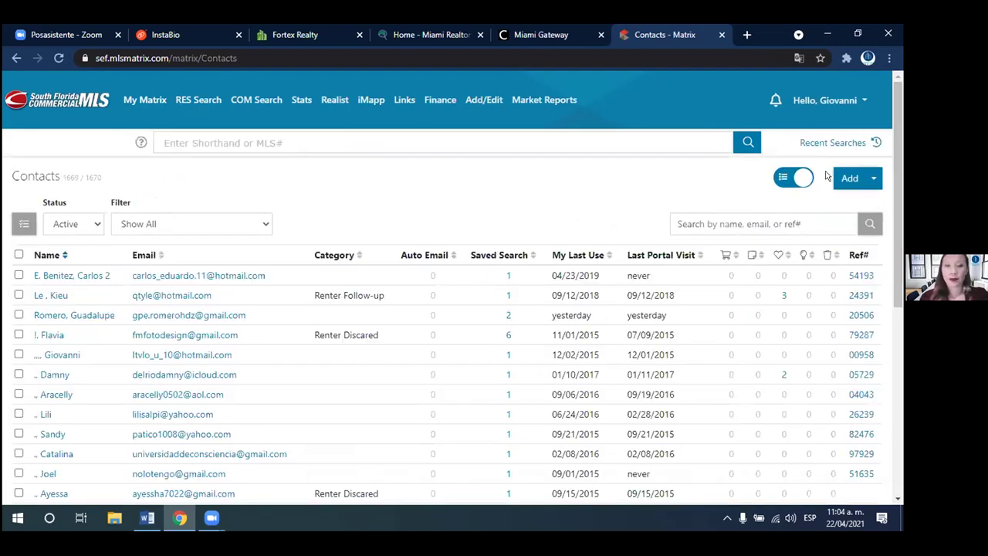
pyautogui.click(868, 180)
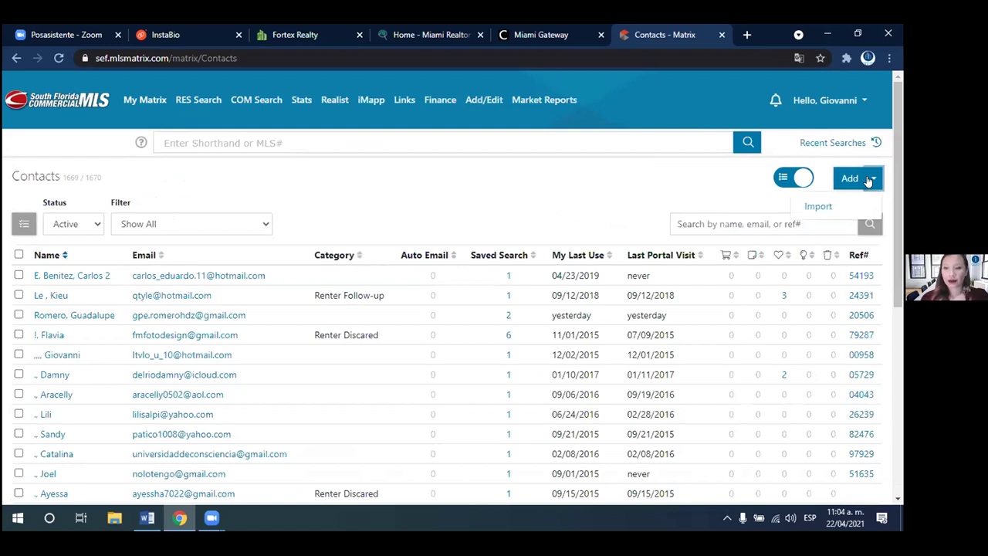
pyautogui.click(848, 179)
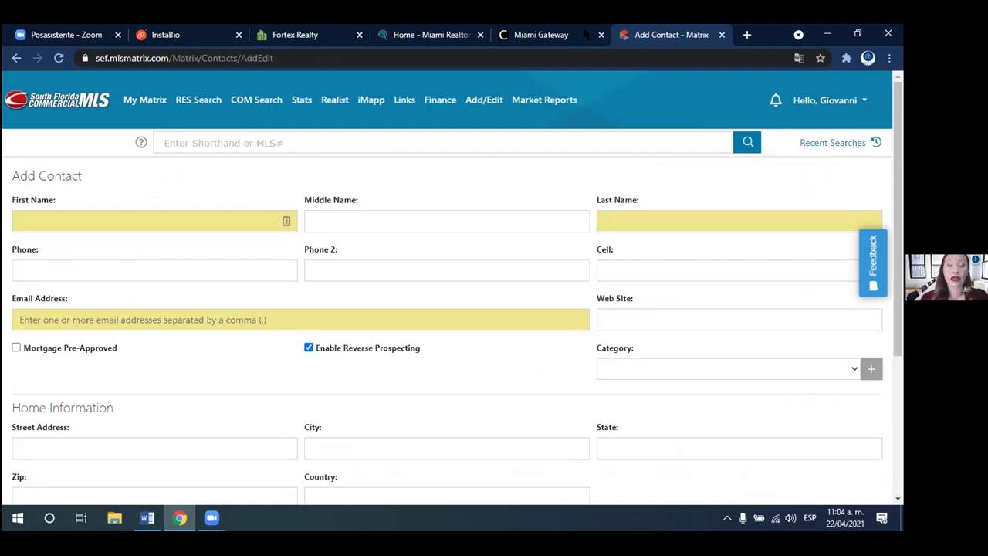
# - Step through the empty first name, last name and e-mail fields, scrolling the form
pyautogui.click(166, 201)
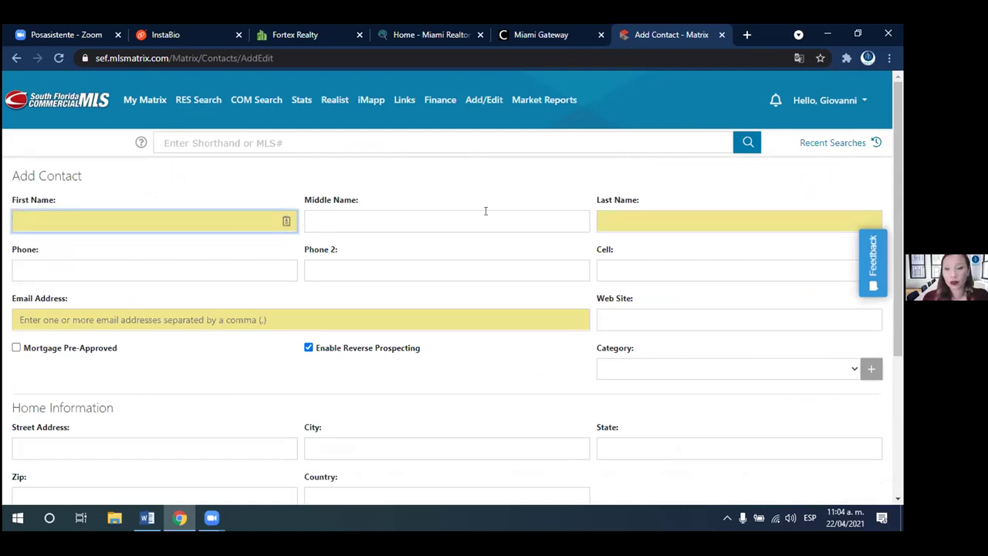
pyautogui.click(684, 213)
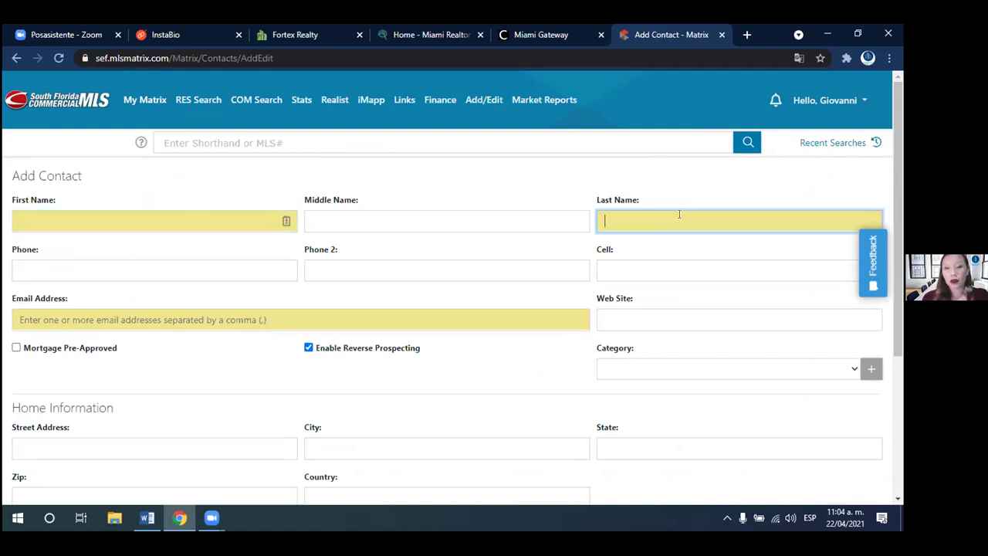
pyautogui.click(454, 314)
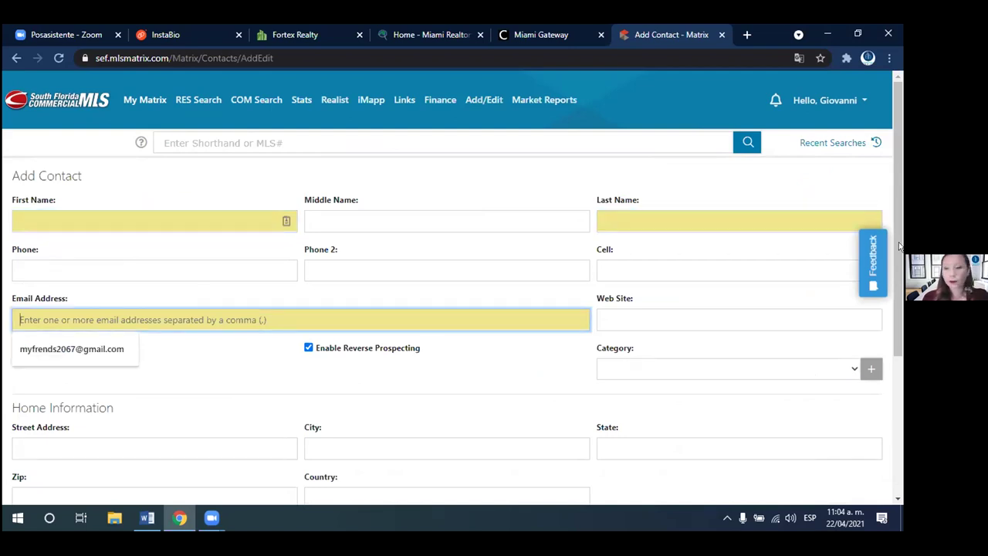
pyautogui.moveTo(899, 246); pyautogui.dragTo(897, 403)
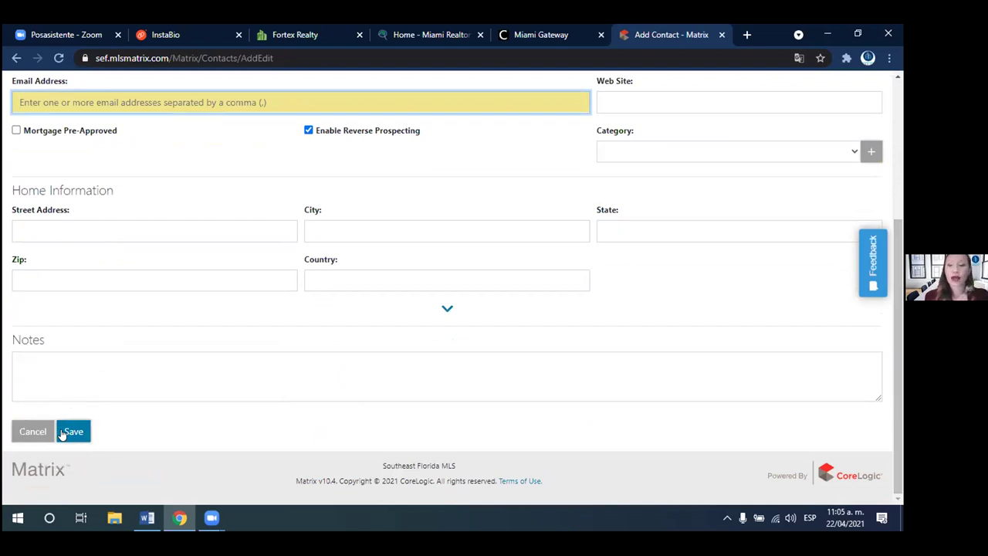
pyautogui.moveTo(899, 309); pyautogui.dragTo(899, 134)
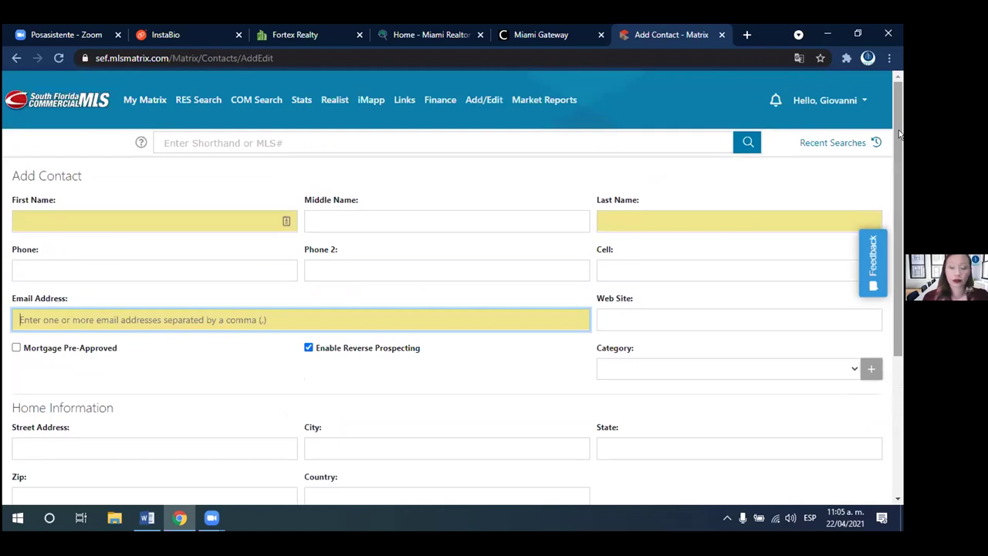
# - Start an RE1/RE2 Single Family/Condo search from My Matrix and scroll to Additional Fields
pyautogui.click(144, 101)
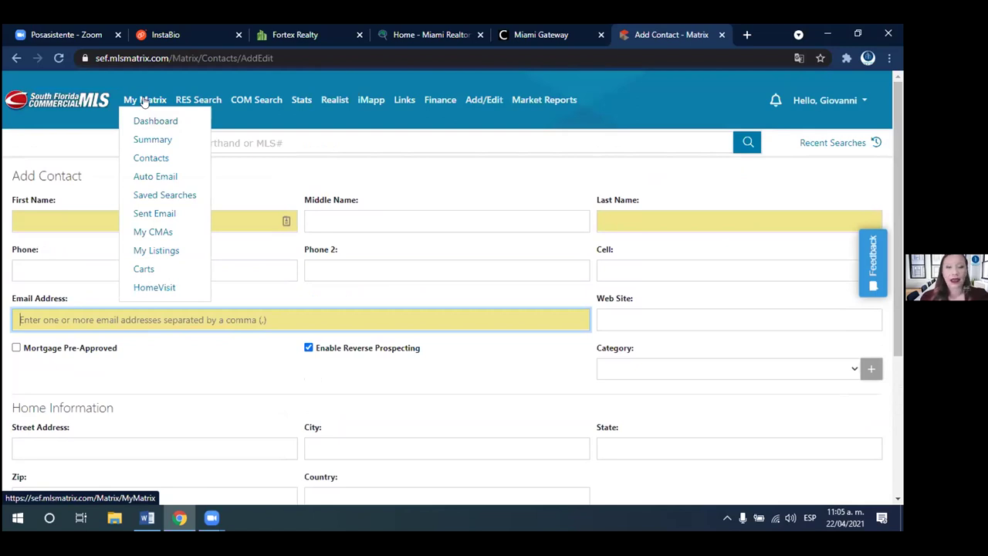
pyautogui.moveTo(203, 101)
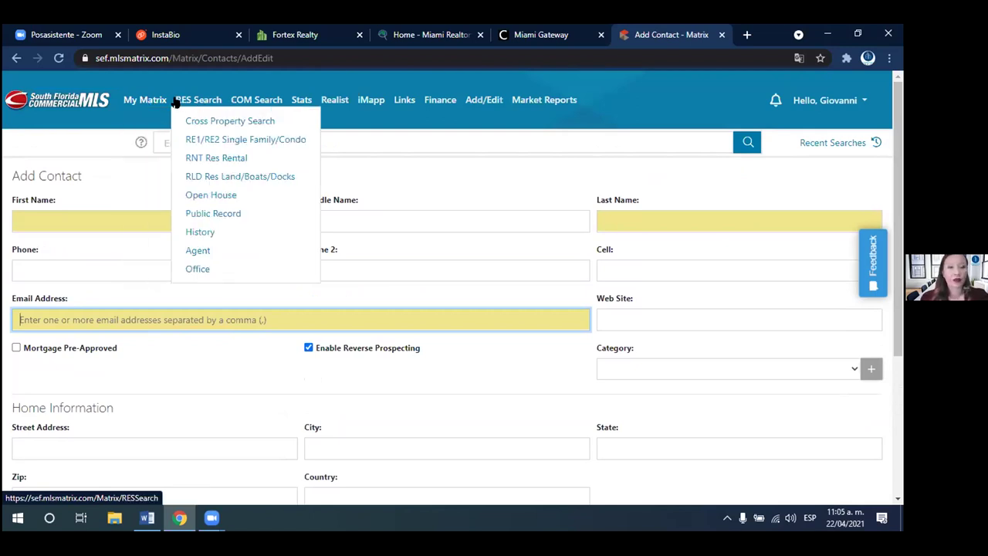
pyautogui.click(220, 140)
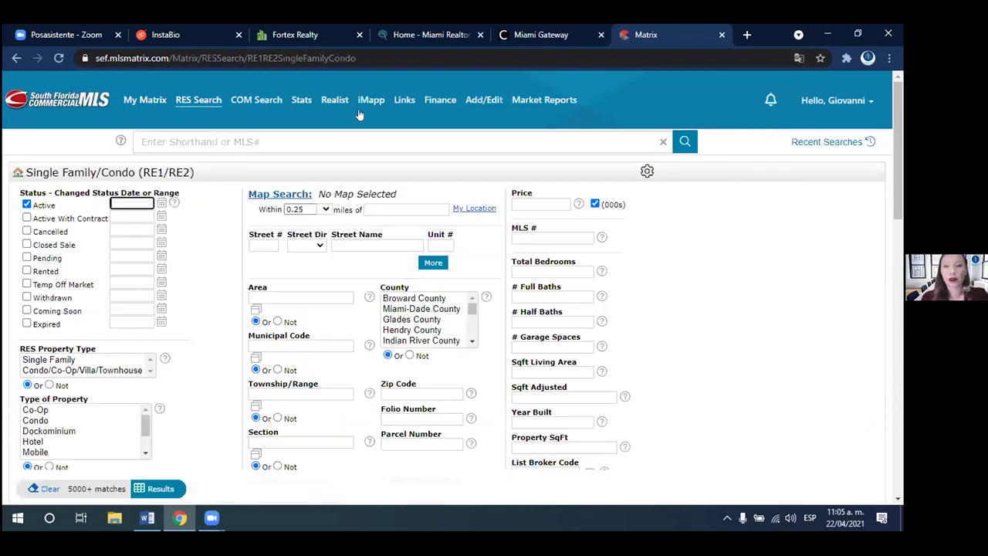
pyautogui.scroll(-2, 899, 90)
pyautogui.scroll(2, 899, 91)
pyautogui.moveTo(899, 91); pyautogui.dragTo(895, 284)
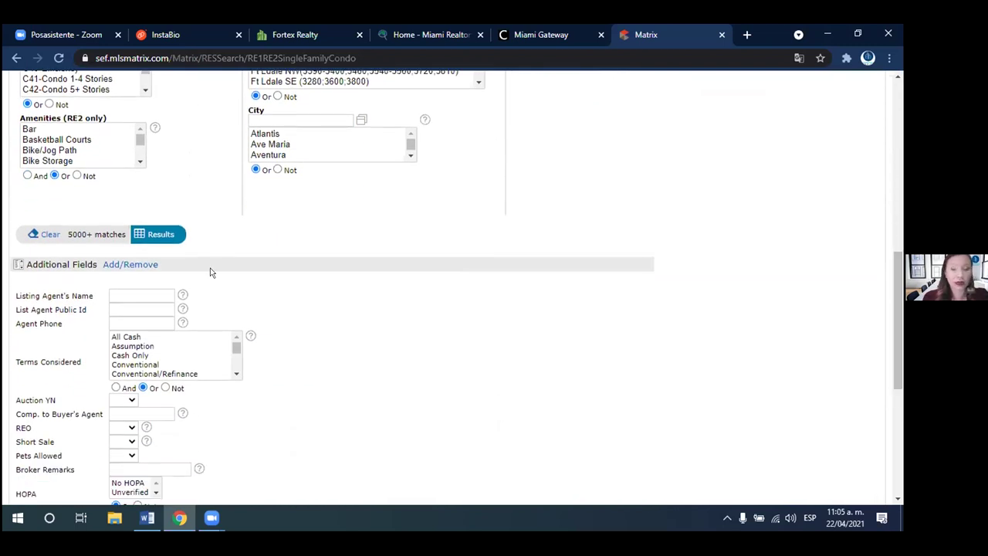
# - Open the additional-fields customisation page, then return to the search form
pyautogui.click(116, 265)
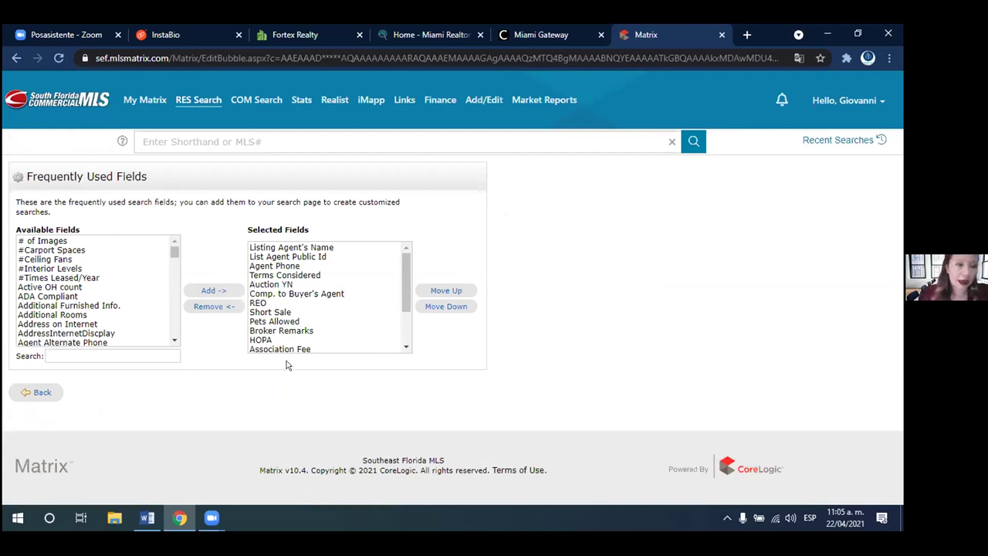
pyautogui.hotkey('alt', 'Left')
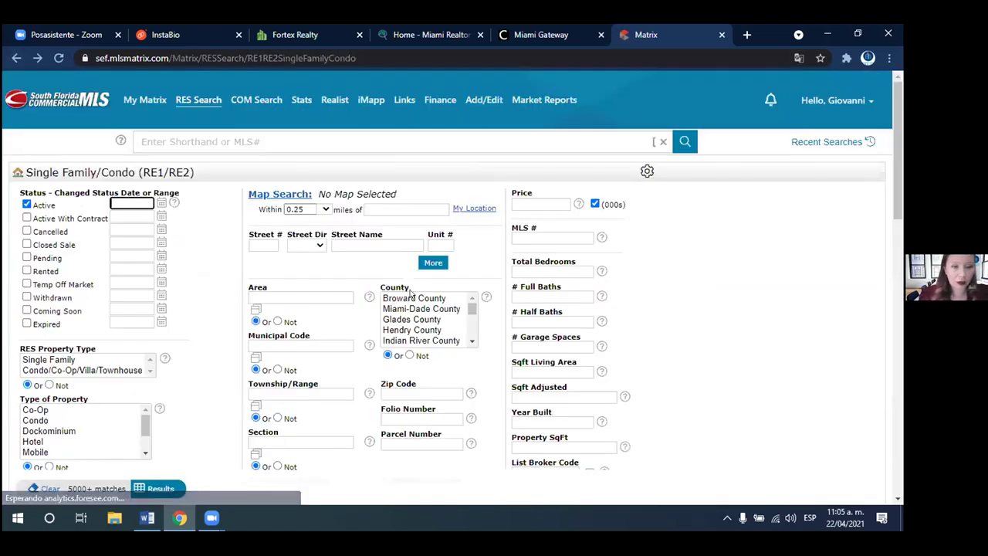
pyautogui.scroll(-5, 894, 267)
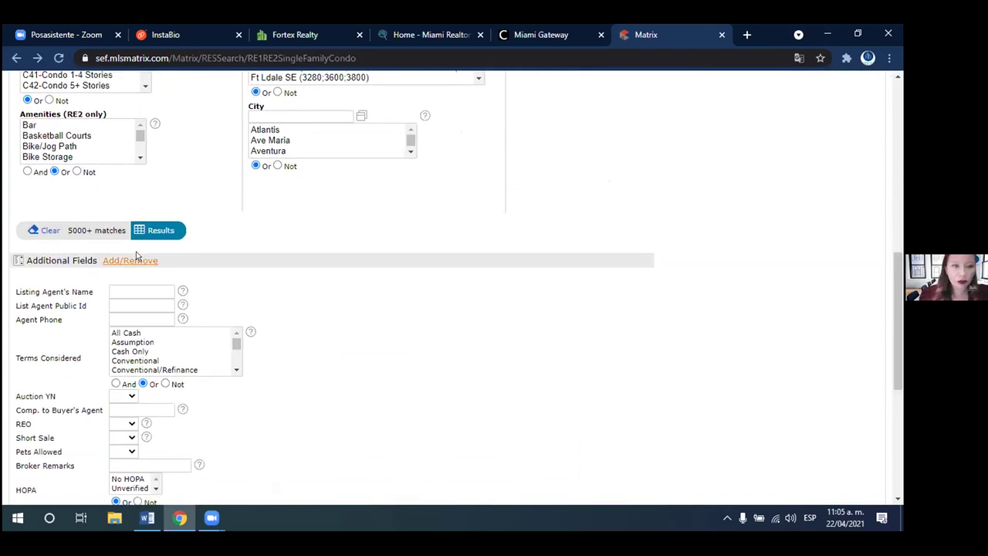
# - Add the OK to Advertise field to the search's Additional Fields
pyautogui.click(132, 261)
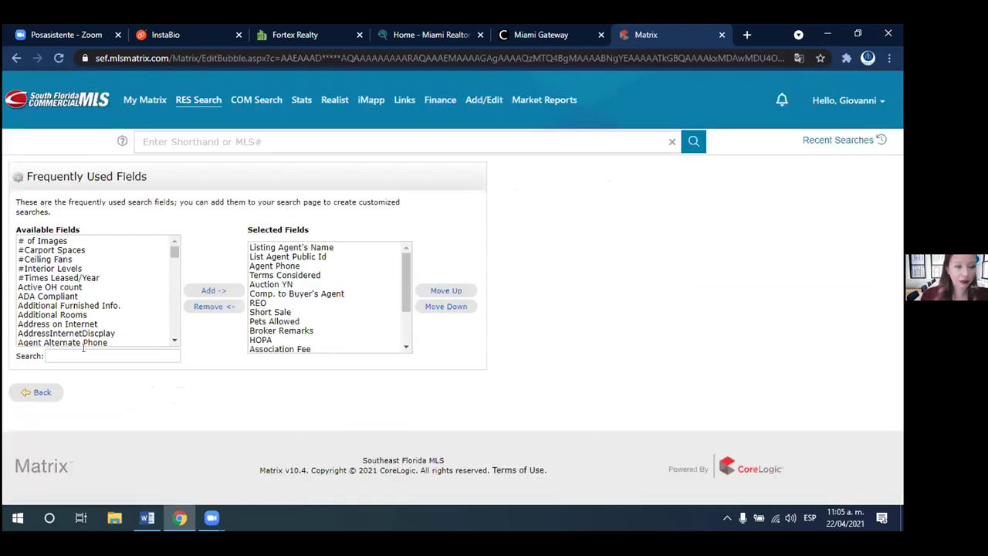
pyautogui.click(81, 356)
pyautogui.write('ok to')
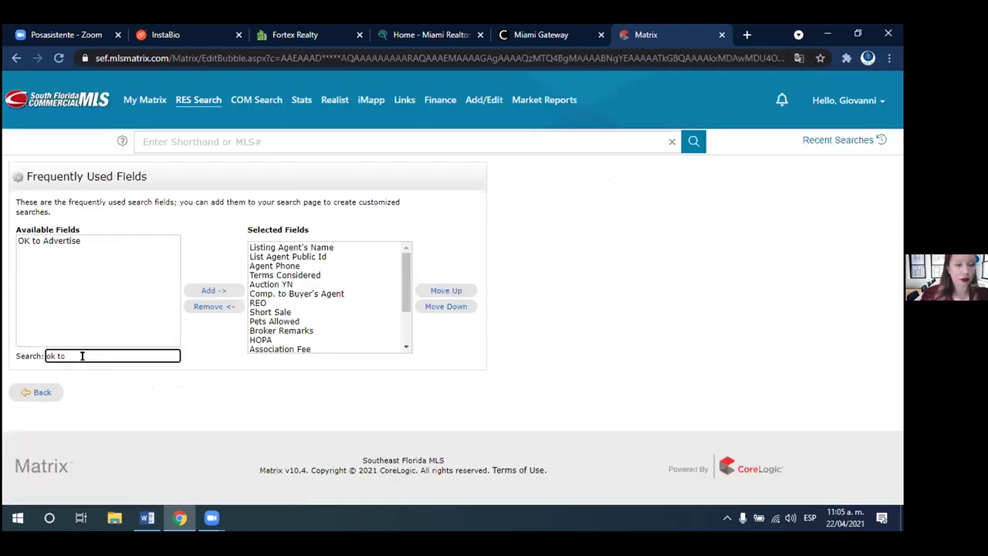
pyautogui.click(55, 241)
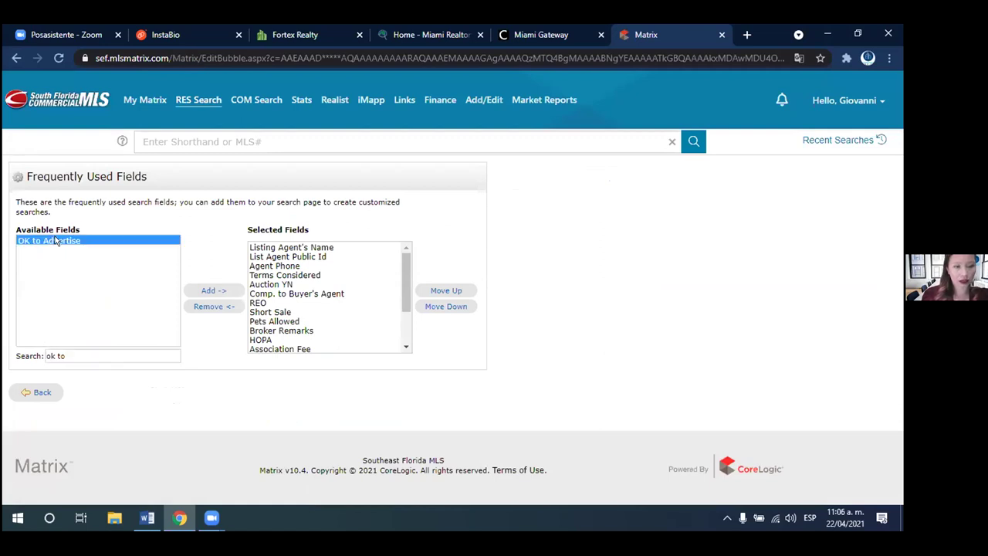
pyautogui.click(213, 290)
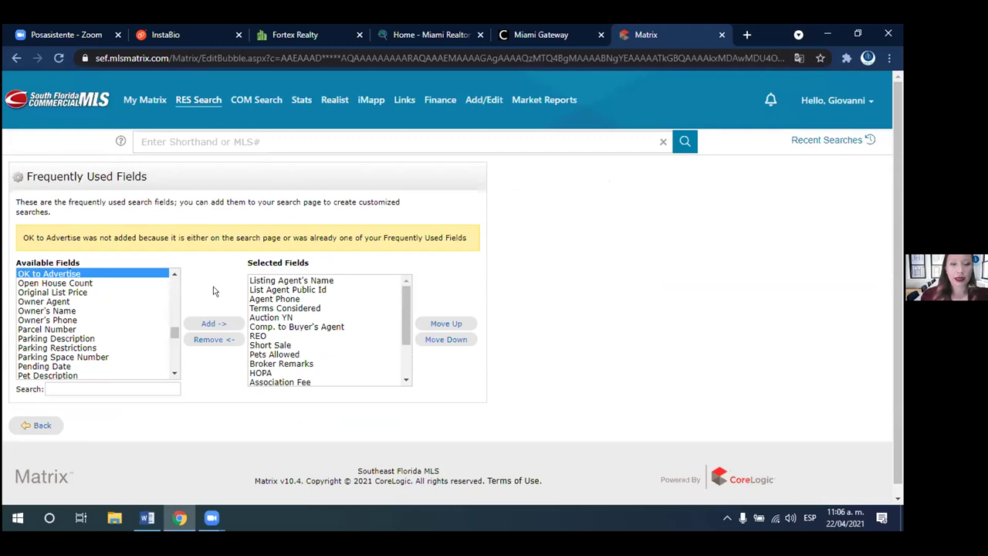
pyautogui.click(34, 428)
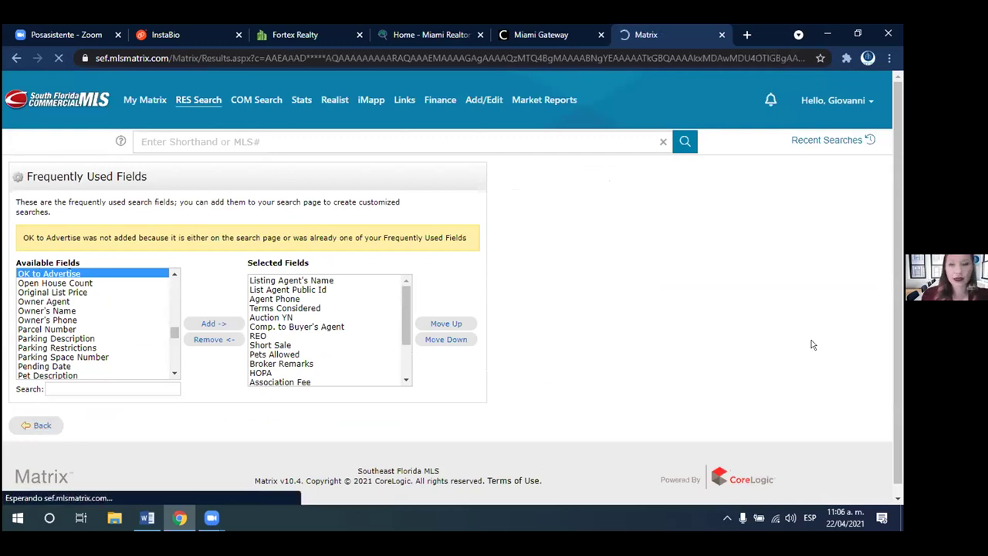
pyautogui.moveTo(899, 176); pyautogui.dragTo(885, 483)
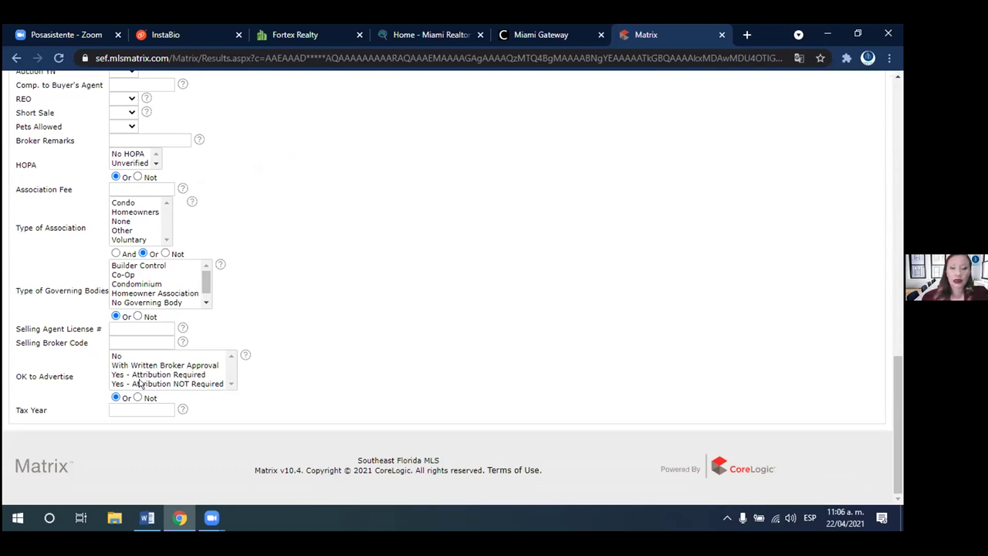
# - Set OK to Advertise to 'Yes - Attribution NOT Required' and show the 79 results
pyautogui.click(158, 384)
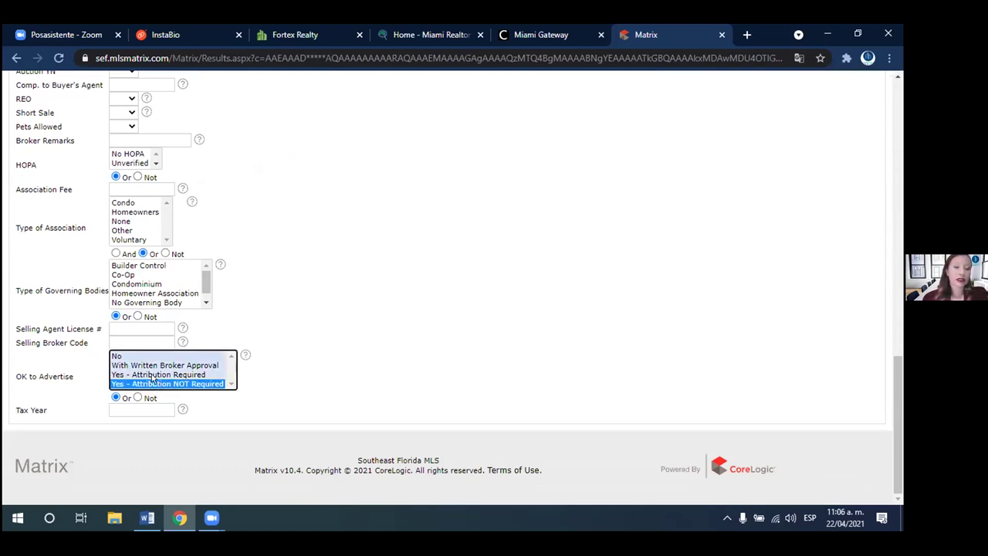
pyautogui.keyDown('ctrl'); pyautogui.click(152, 375); pyautogui.keyUp('ctrl')
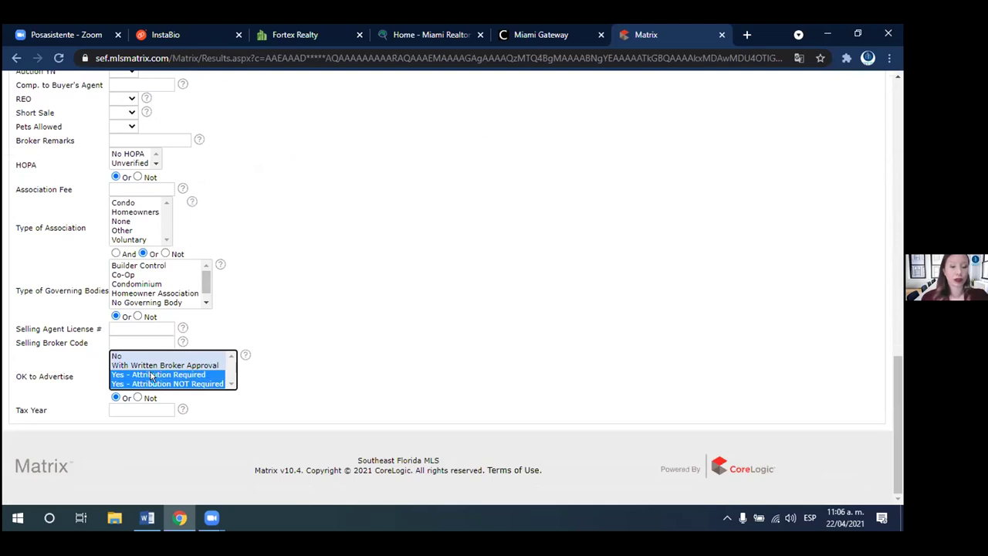
pyautogui.scroll(2, 886, 352)
pyautogui.moveTo(887, 375); pyautogui.dragTo(895, 284)
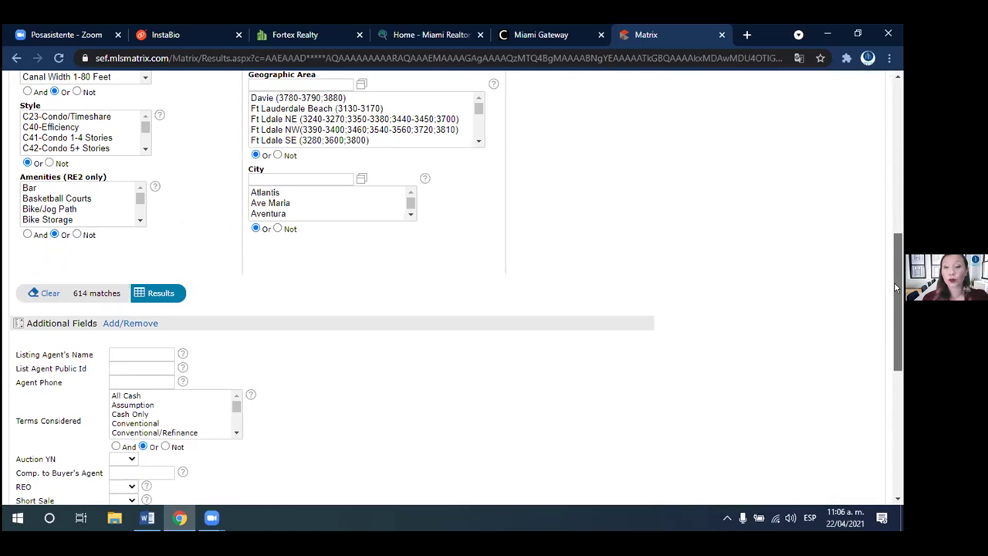
pyautogui.moveTo(894, 283); pyautogui.dragTo(888, 437)
pyautogui.click(174, 375)
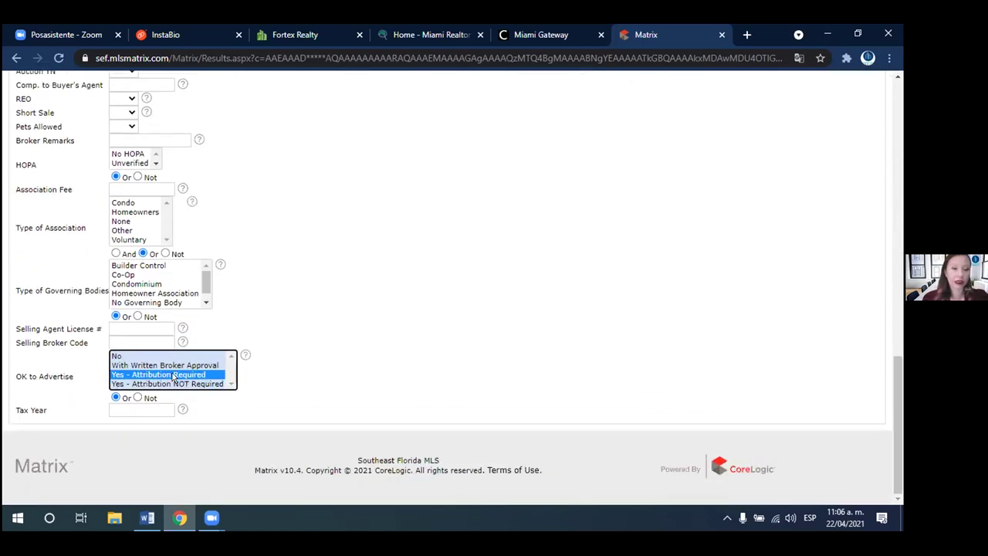
pyautogui.click(174, 384)
pyautogui.moveTo(899, 456); pyautogui.dragTo(899, 356)
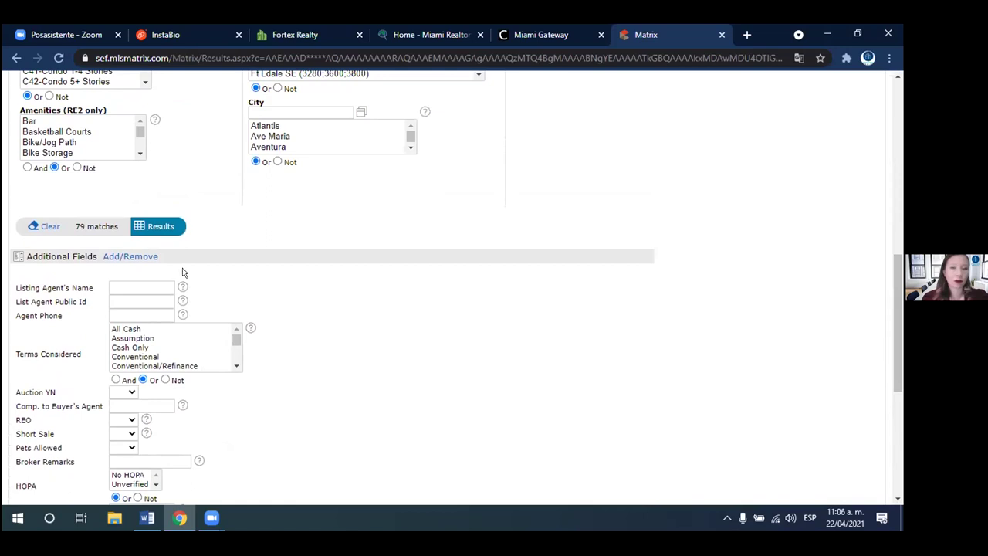
pyautogui.click(161, 227)
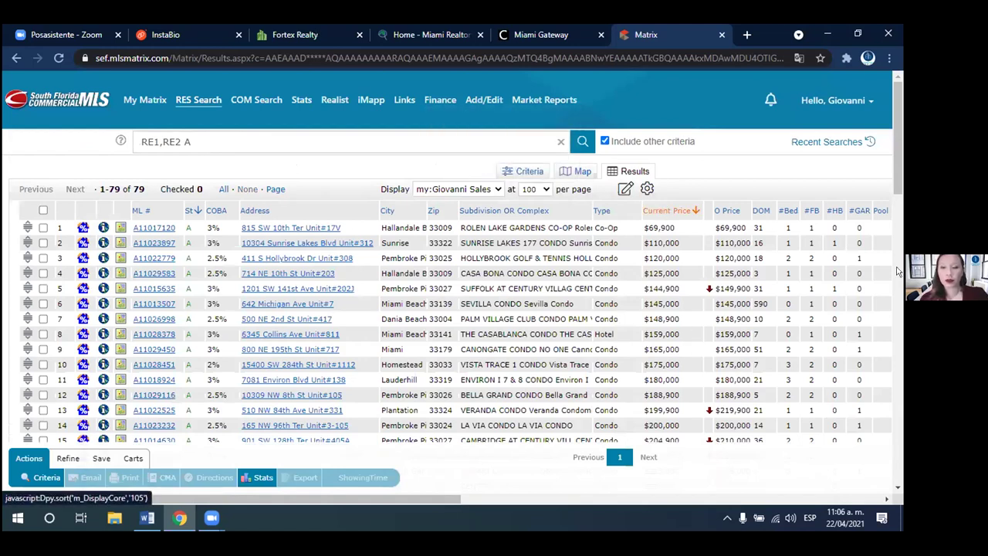
# - Sort results by Current Price, highest first, and open listing A11029470
pyautogui.click(668, 210)
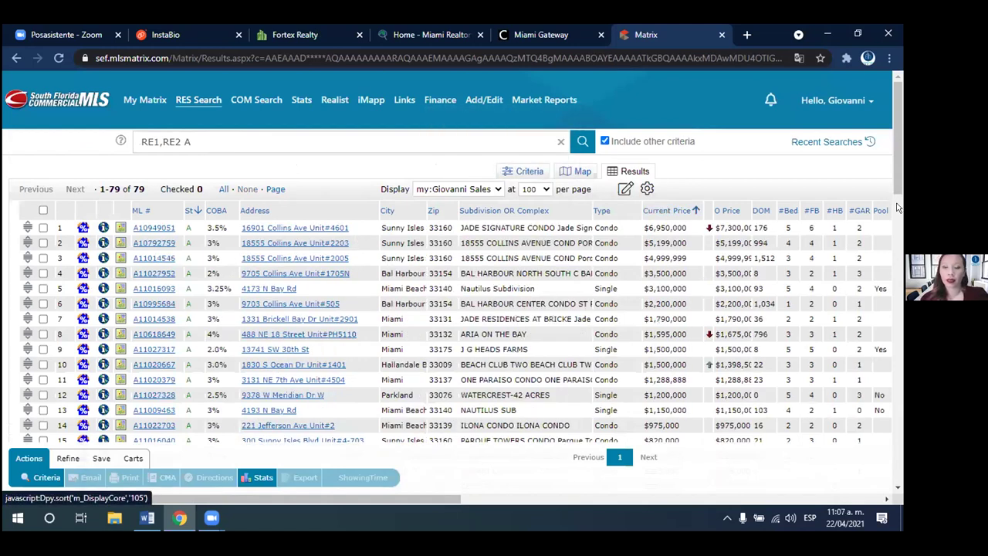
pyautogui.scroll(-3, 897, 224)
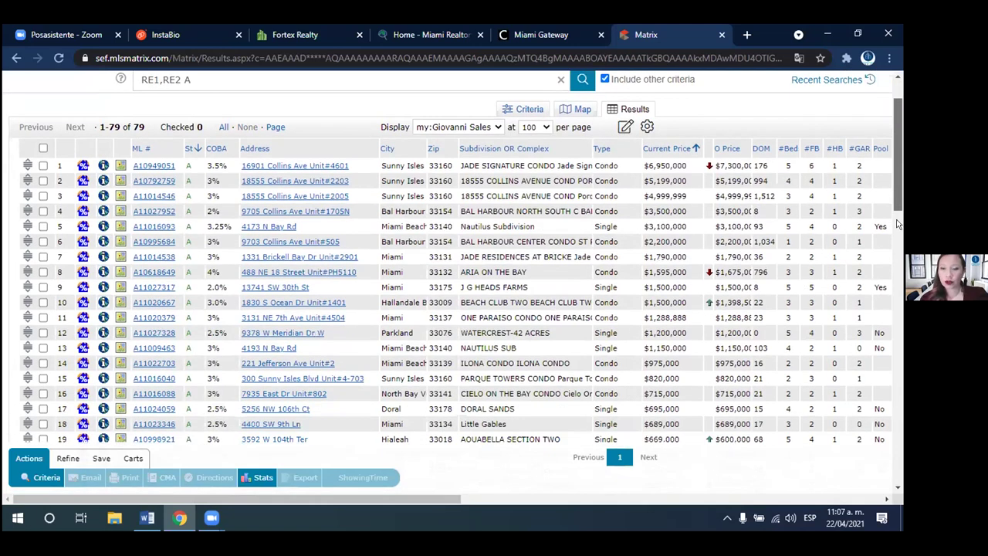
pyautogui.scroll(-2, 336, 268)
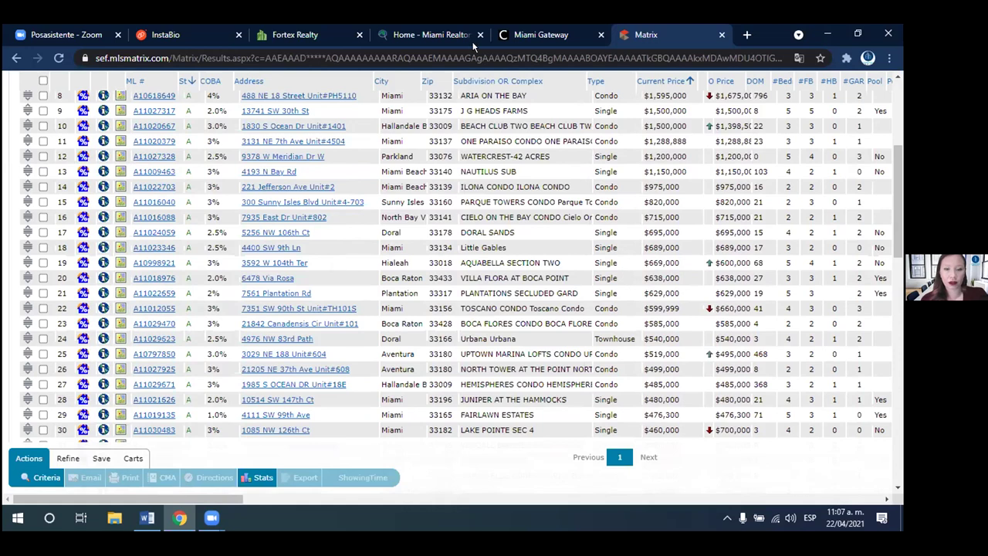
pyautogui.click(146, 323)
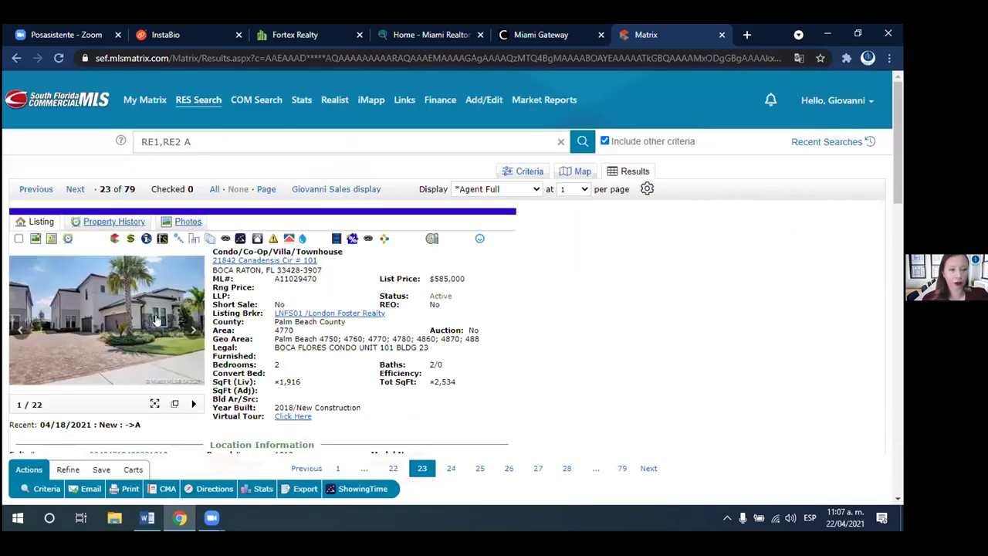
# - Page through the listing's photos in the enlarged viewer, then close it
pyautogui.click(154, 320)
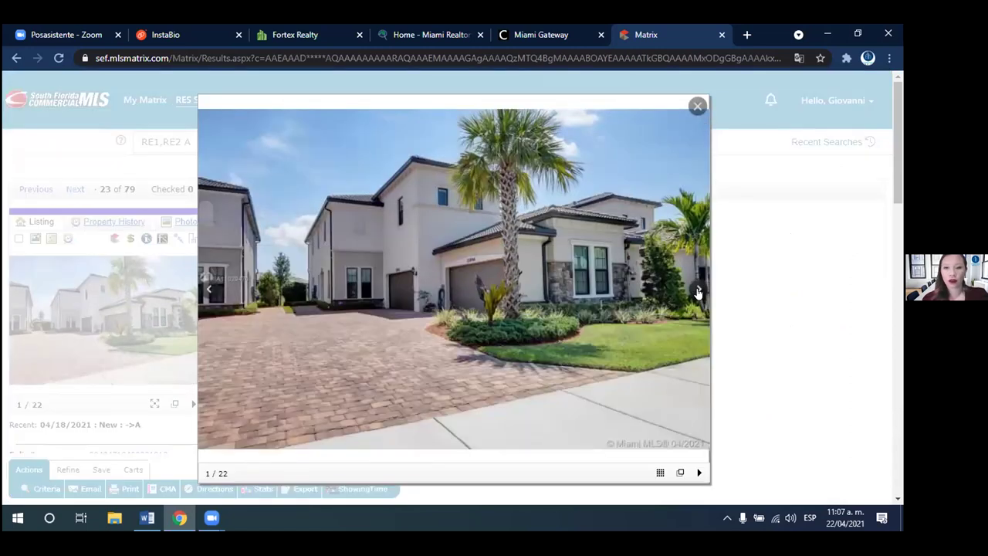
pyautogui.click(698, 292)
pyautogui.click(697, 291)
pyautogui.click(698, 292)
pyautogui.click(697, 291)
pyautogui.click(698, 292)
pyautogui.click(697, 291)
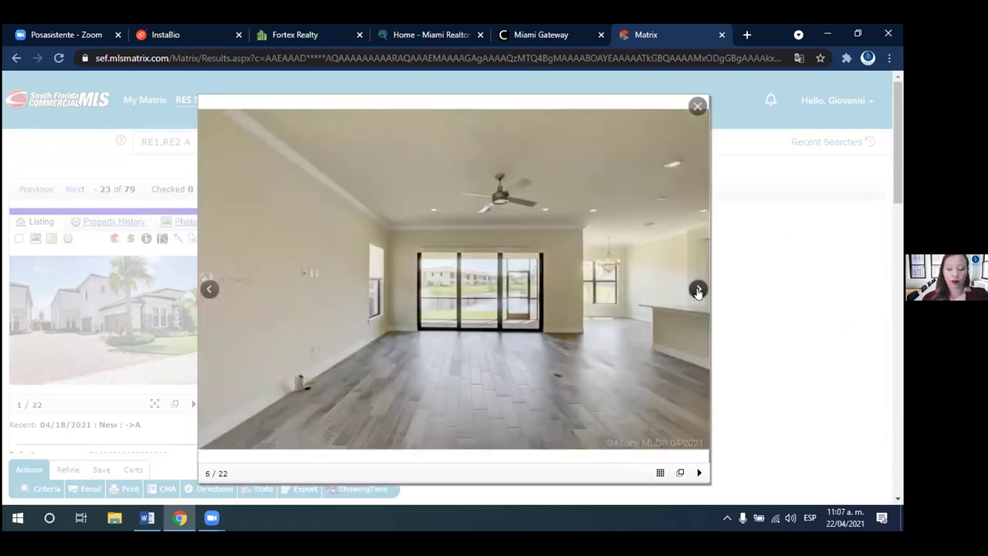
pyautogui.click(697, 292)
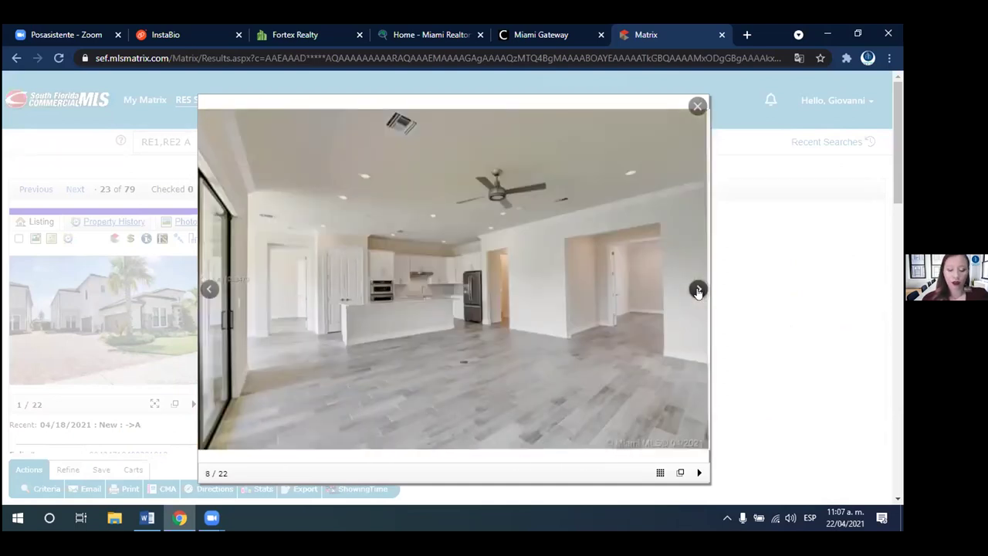
pyautogui.click(697, 291)
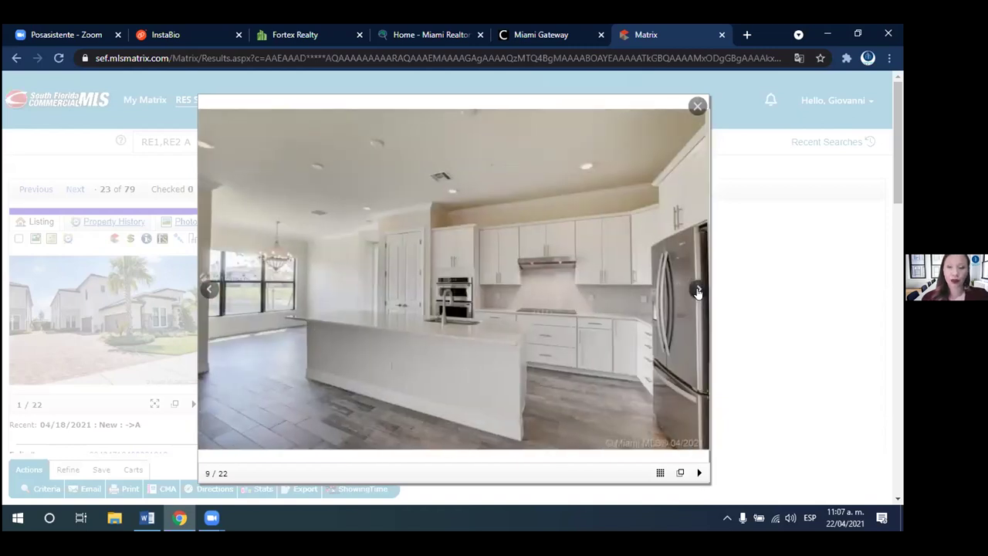
pyautogui.click(697, 291)
pyautogui.click(698, 292)
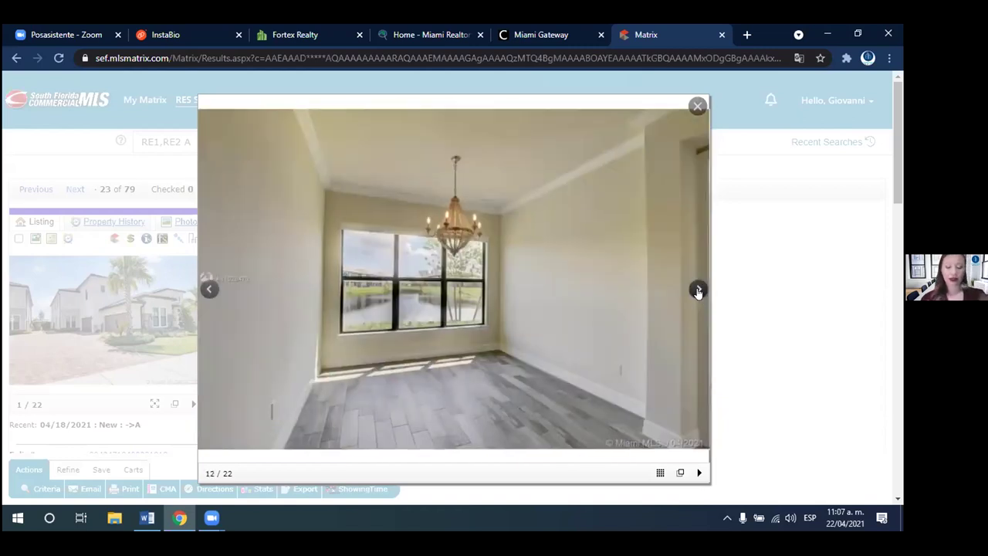
pyautogui.click(697, 292)
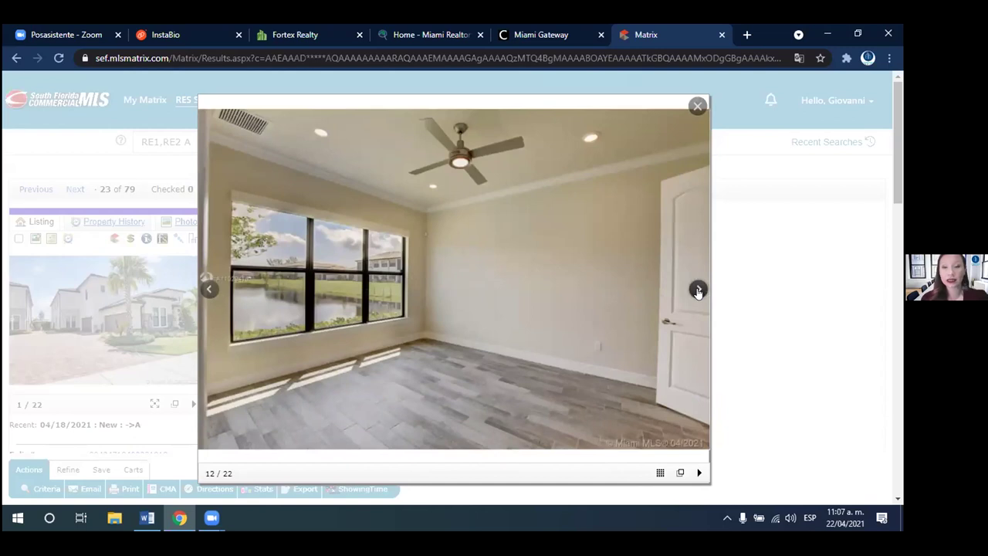
pyautogui.click(698, 291)
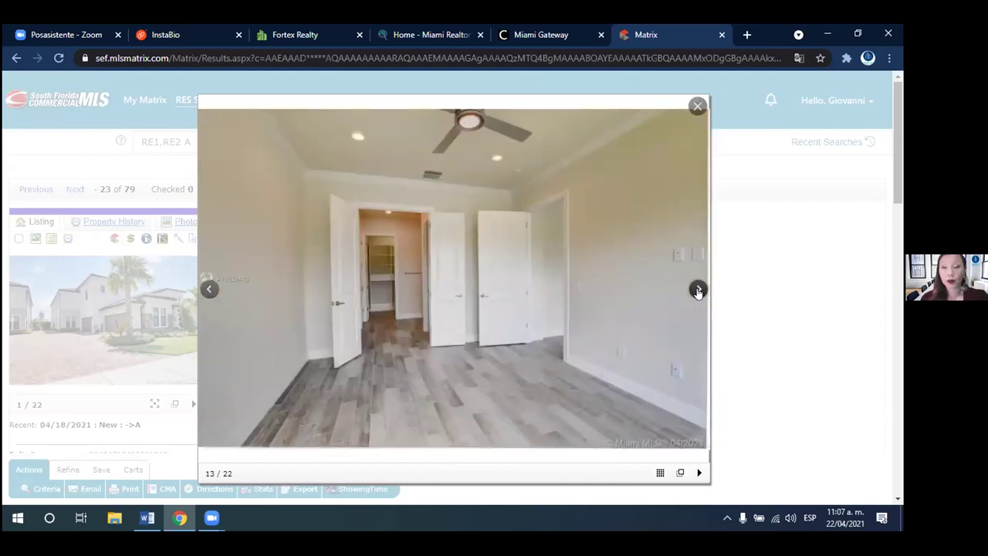
pyautogui.click(697, 291)
pyautogui.click(697, 292)
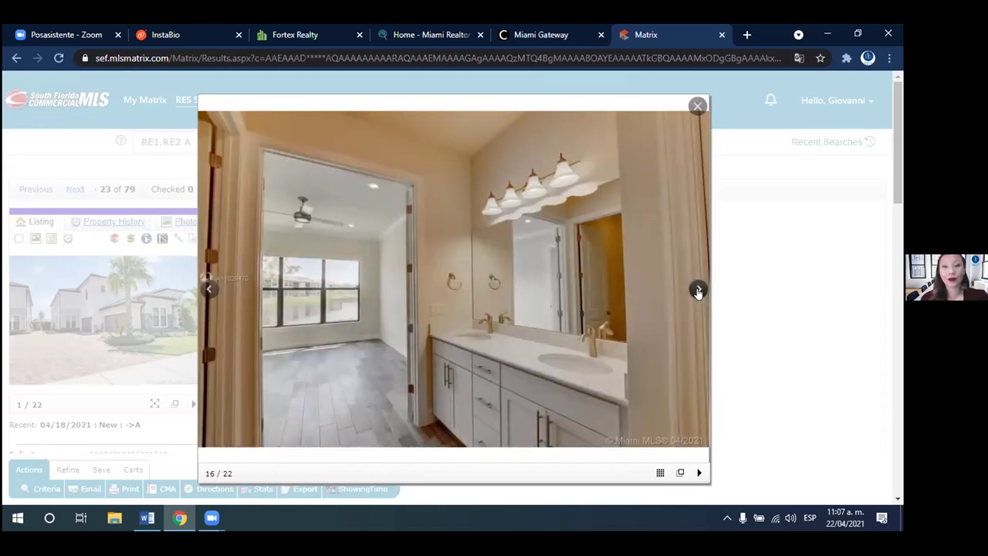
pyautogui.click(698, 291)
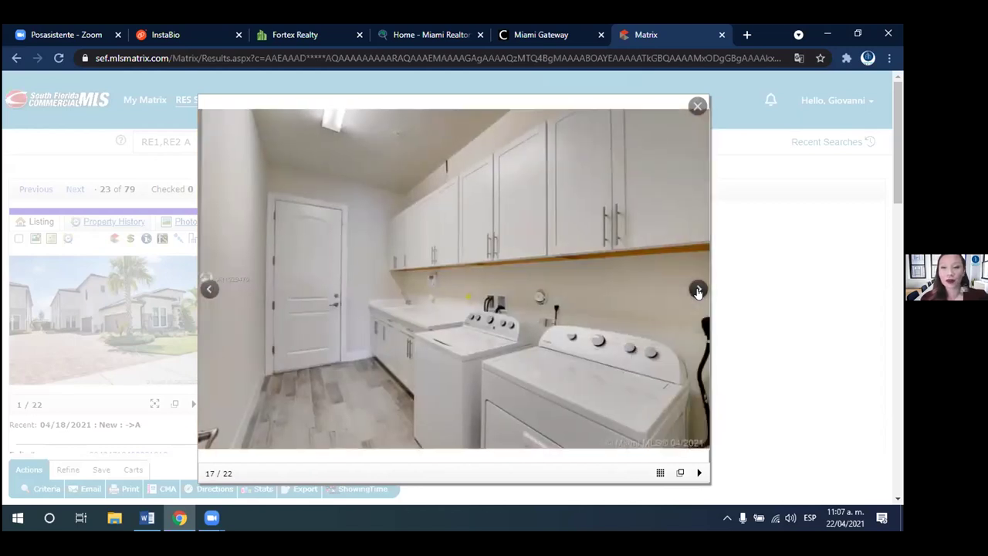
pyautogui.click(698, 292)
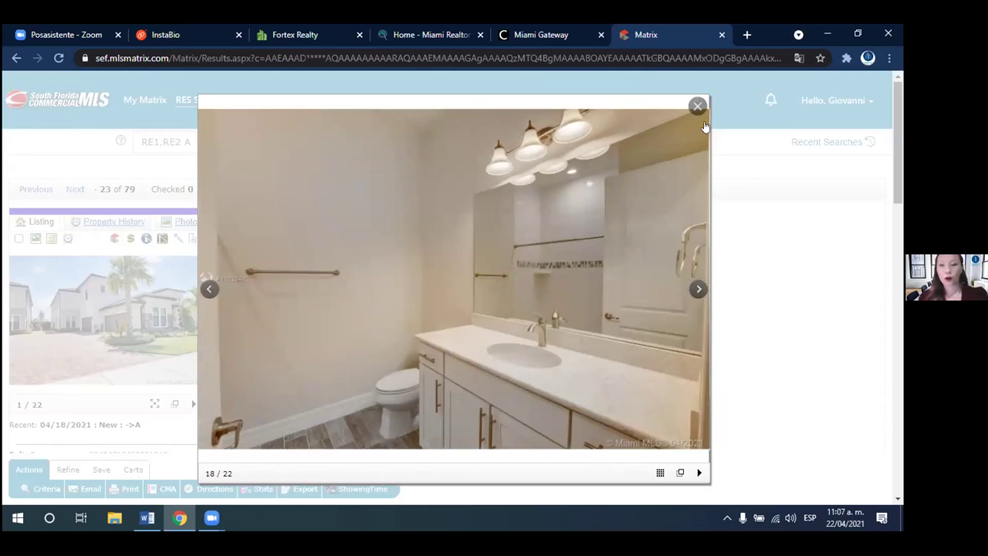
pyautogui.click(696, 106)
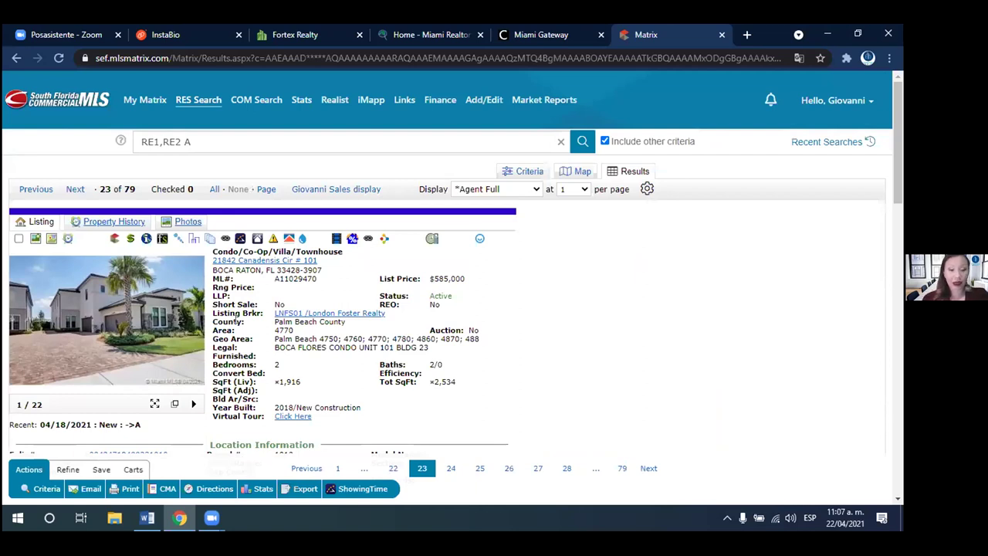
# - Highlight ML# A11029470 on the listing, then switch to the Miami Gateway tab
pyautogui.scroll(-1, 899, 182)
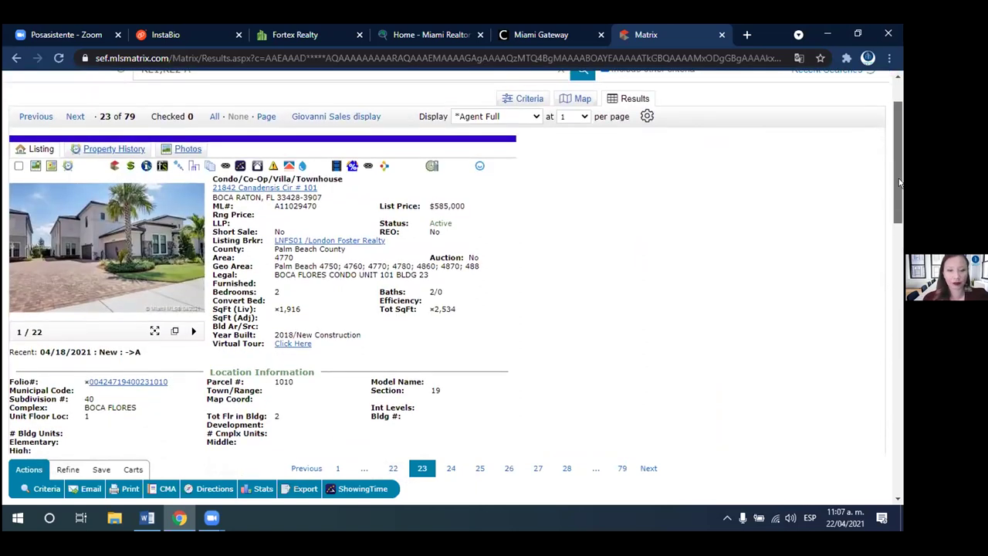
pyautogui.scroll(-1, 899, 182)
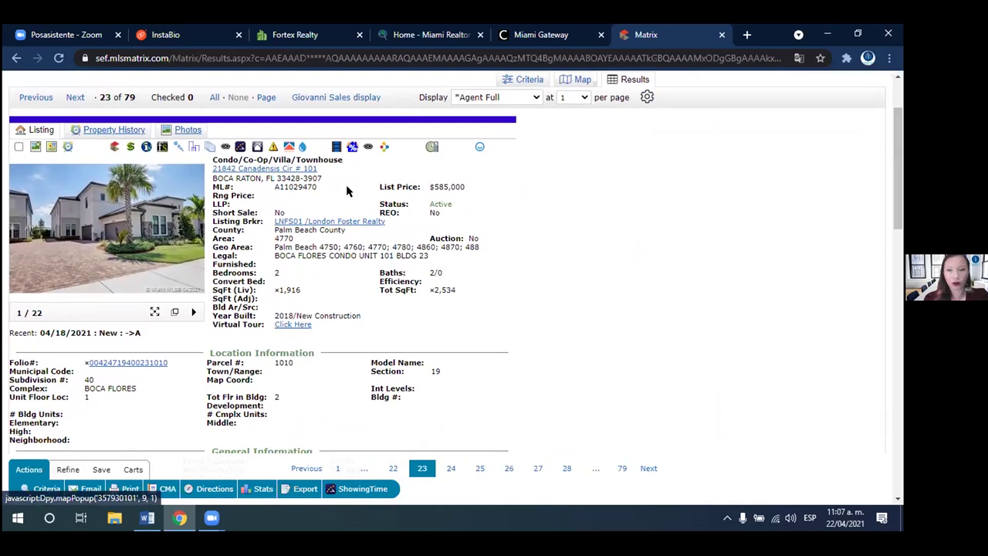
pyautogui.scroll(2, 865, 174)
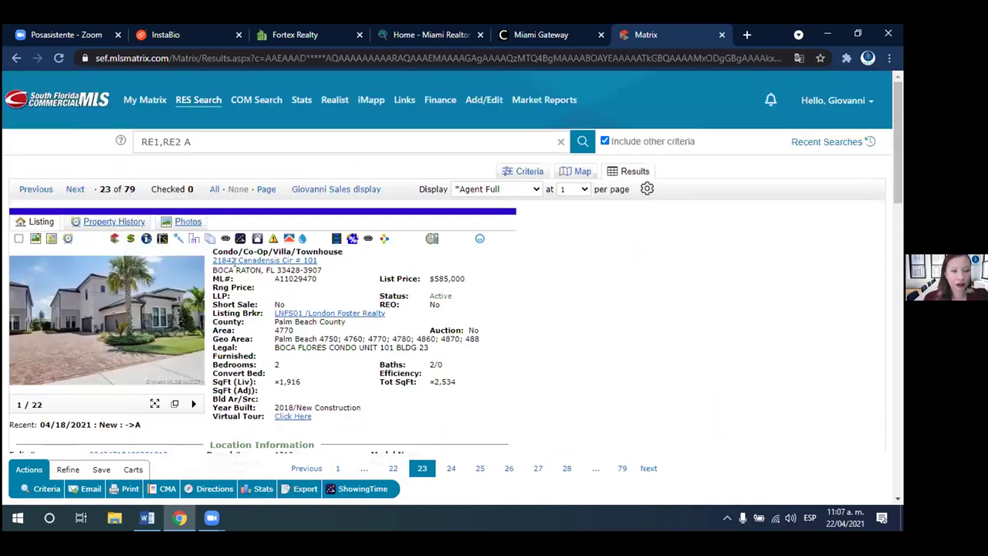
pyautogui.moveTo(319, 281); pyautogui.dragTo(271, 280)
pyautogui.hotkey('ctrl', 'c')
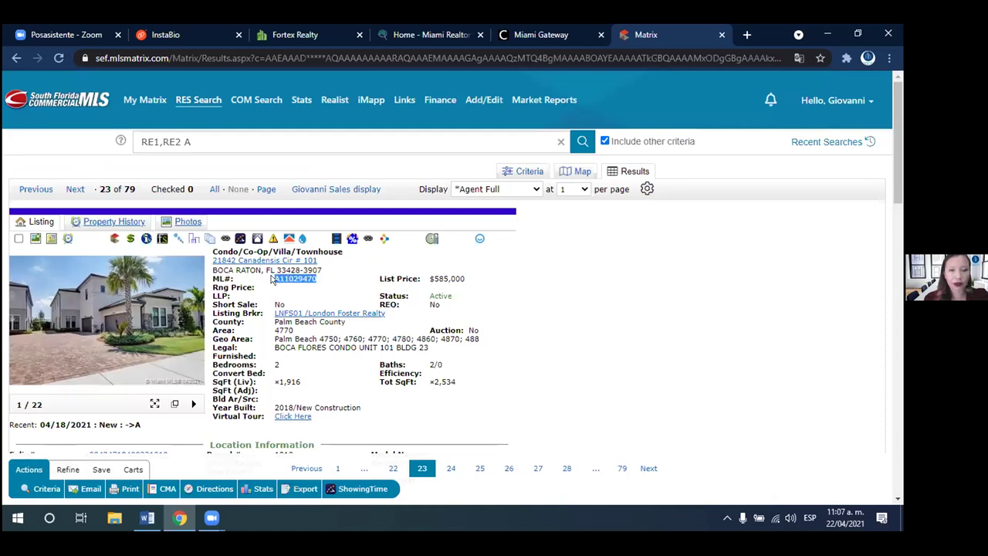
pyautogui.click(272, 280)
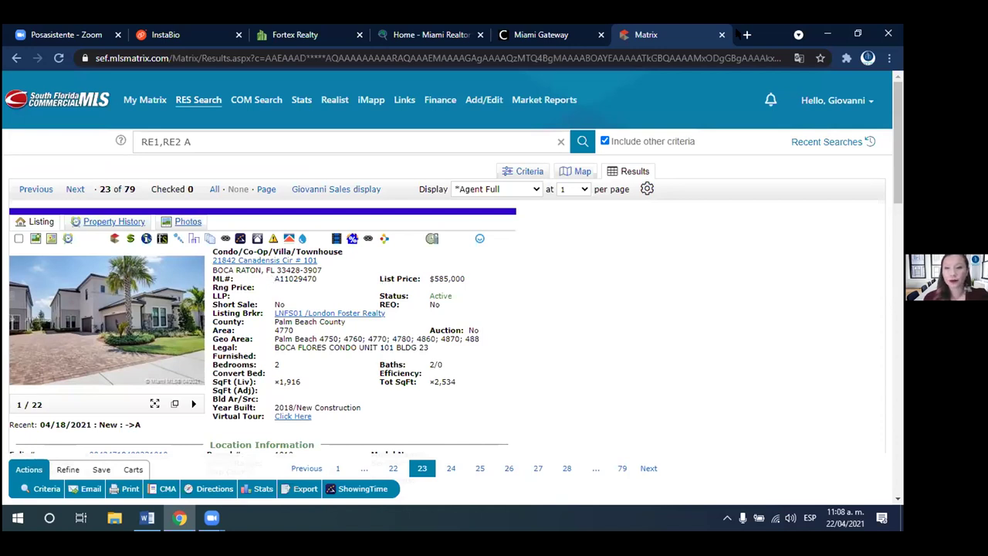
pyautogui.moveTo(583, 34); pyautogui.dragTo(429, 34)
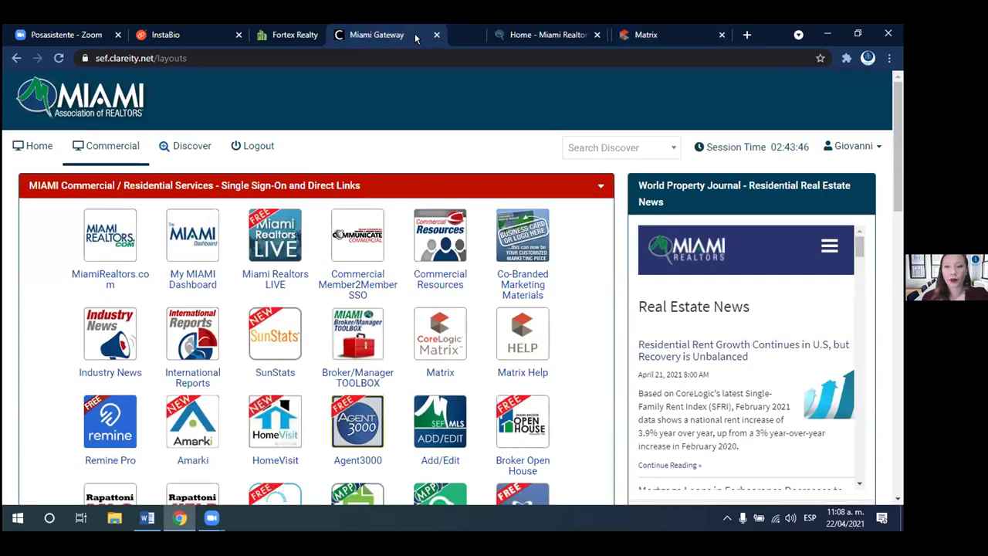
# - Launch Agent 3000, dismiss the translation and updates prompts, and open Listing Collage Post
pyautogui.click(378, 399)
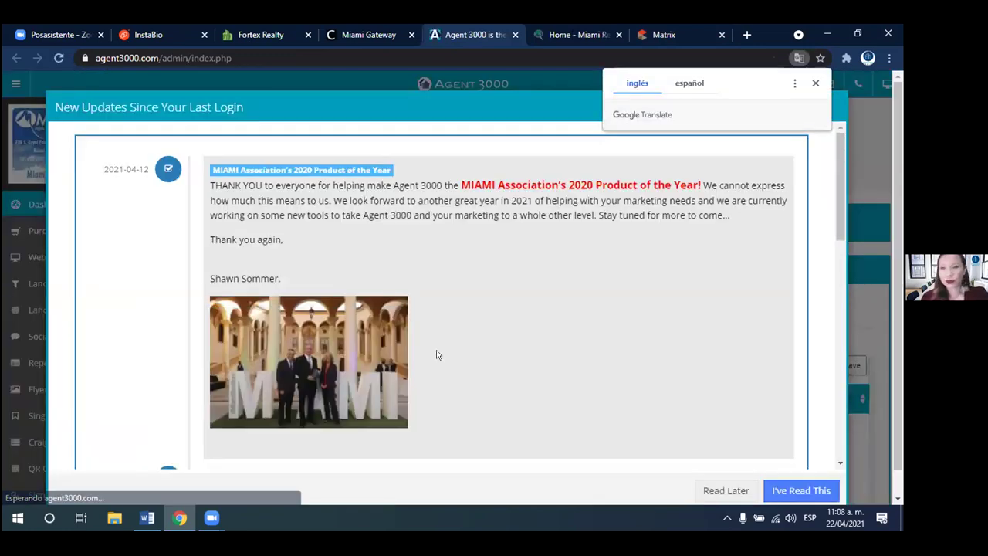
pyautogui.click(815, 82)
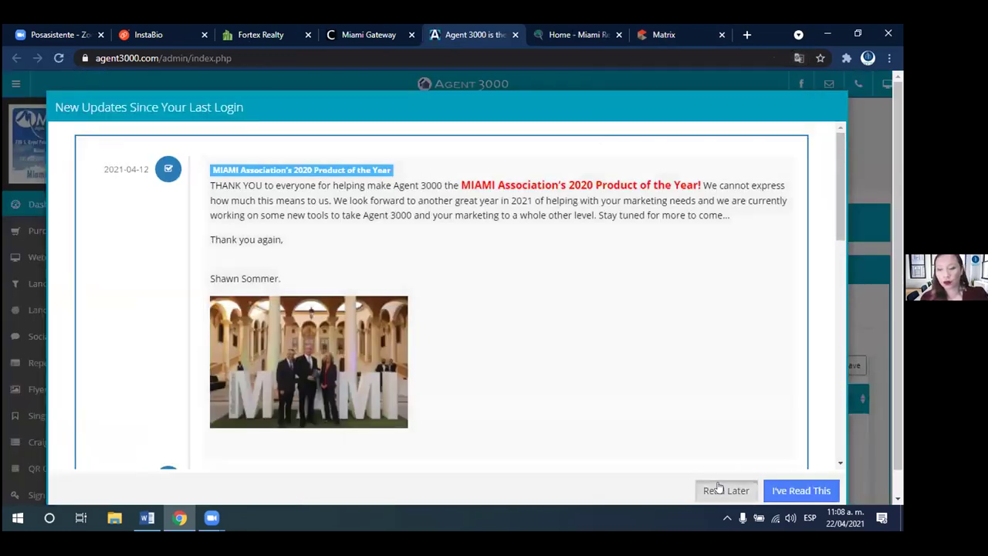
pyautogui.click(718, 486)
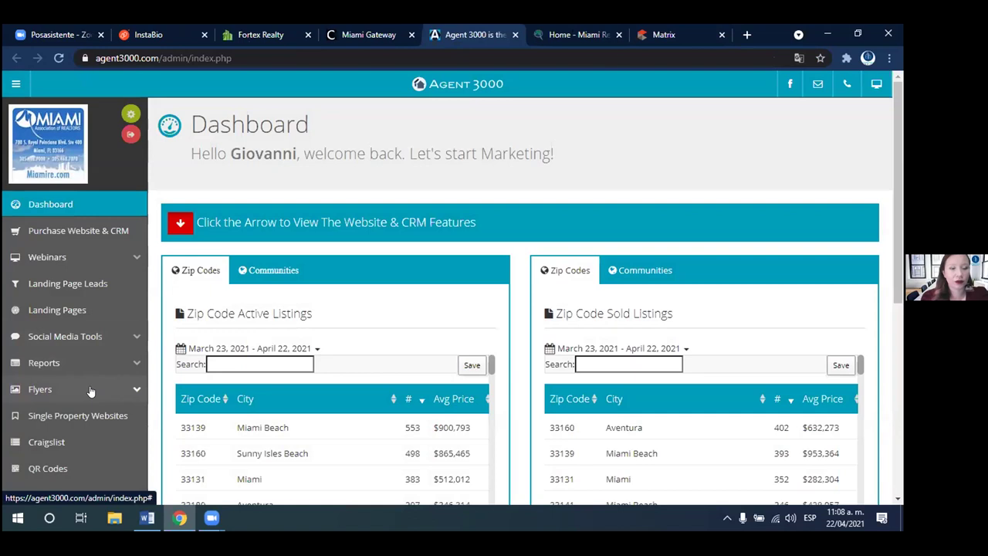
pyautogui.click(94, 337)
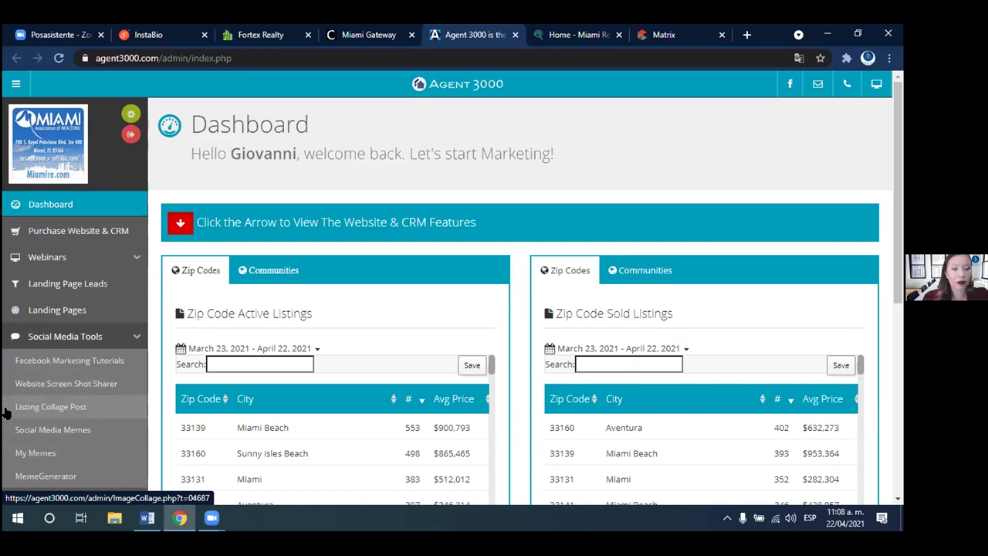
pyautogui.click(76, 407)
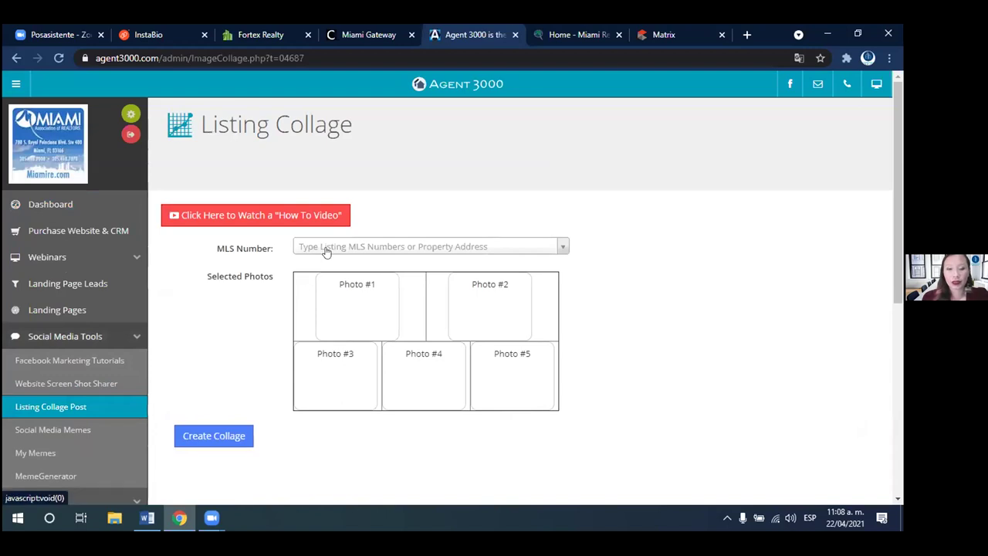
# - Paste ML# A11029470 from the Matrix listing into the MLS Number search
pyautogui.click(330, 246)
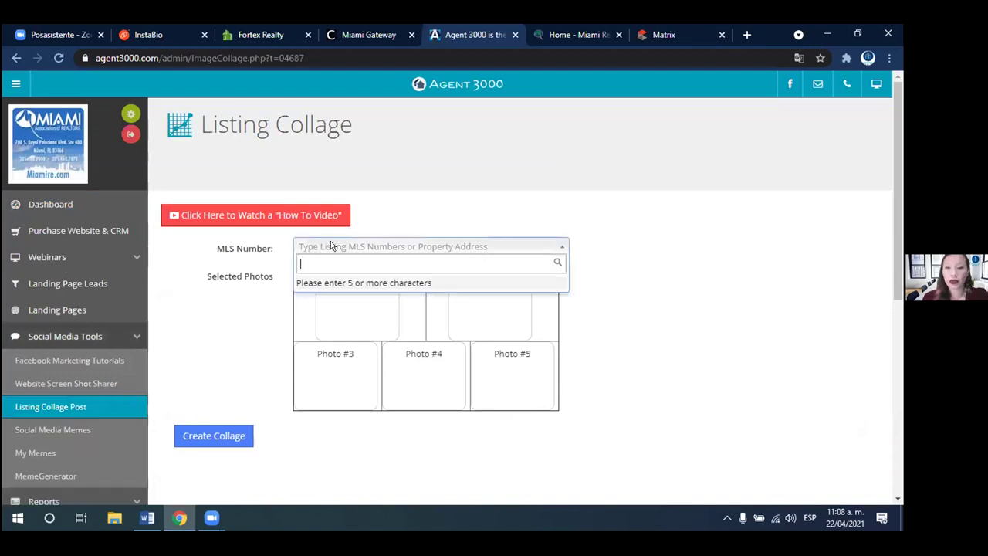
pyautogui.hotkey('ctrl', 'v')
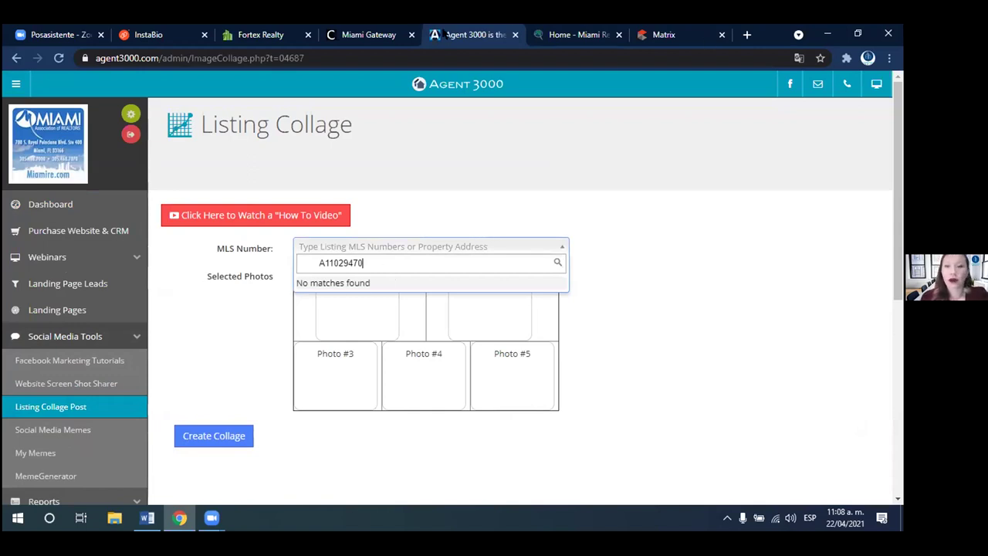
pyautogui.click(551, 34)
pyautogui.click(668, 34)
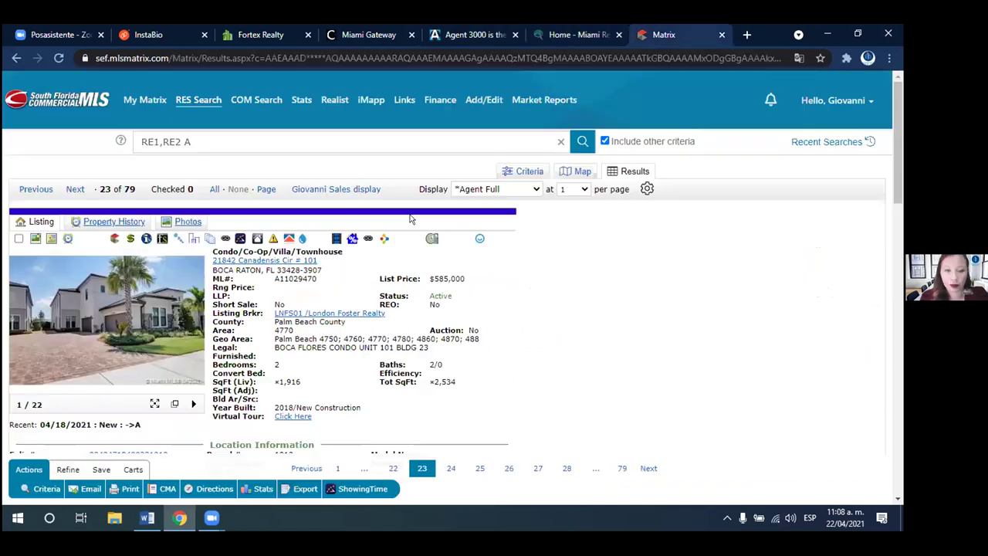
pyautogui.moveTo(317, 279); pyautogui.dragTo(271, 280)
pyautogui.hotkey('ctrl', 'c')
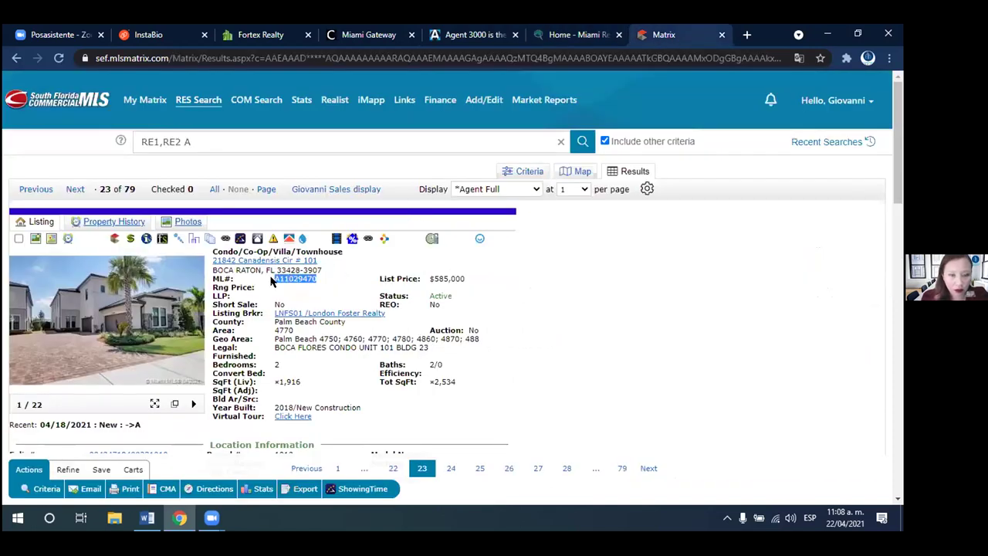
pyautogui.click(494, 34)
pyautogui.press('BackSpace')
pyautogui.press('BackSpace')
pyautogui.press('BackSpace')
pyautogui.press('BackSpace')
pyautogui.press('BackSpace')
pyautogui.press('BackSpace')
pyautogui.press('BackSpace')
pyautogui.press('BackSpace')
pyautogui.hotkey('ctrl', 'v')
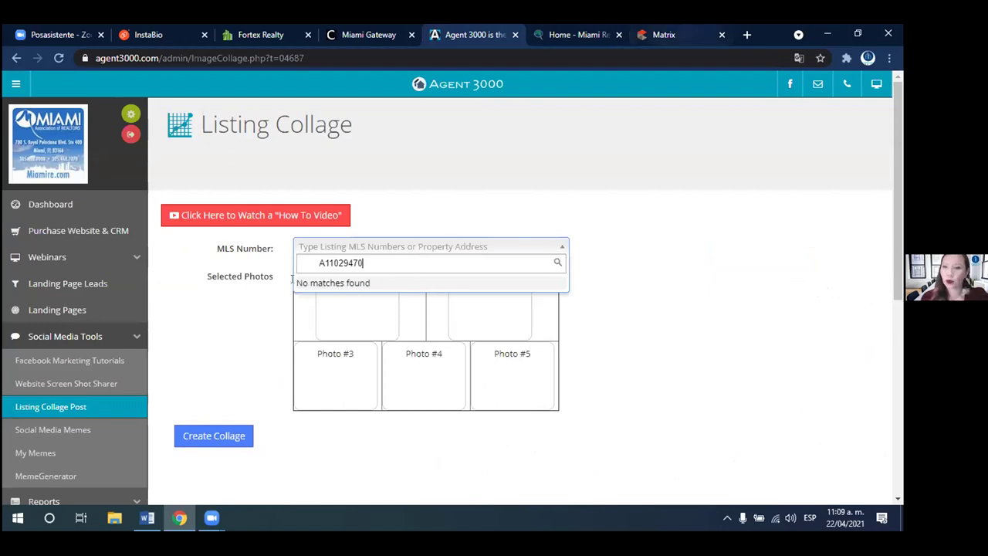
# - Copy ML# A11029623 from the next Matrix listing and paste it into the search
pyautogui.hotkey('ctrl', '9')
pyautogui.press('Tab')
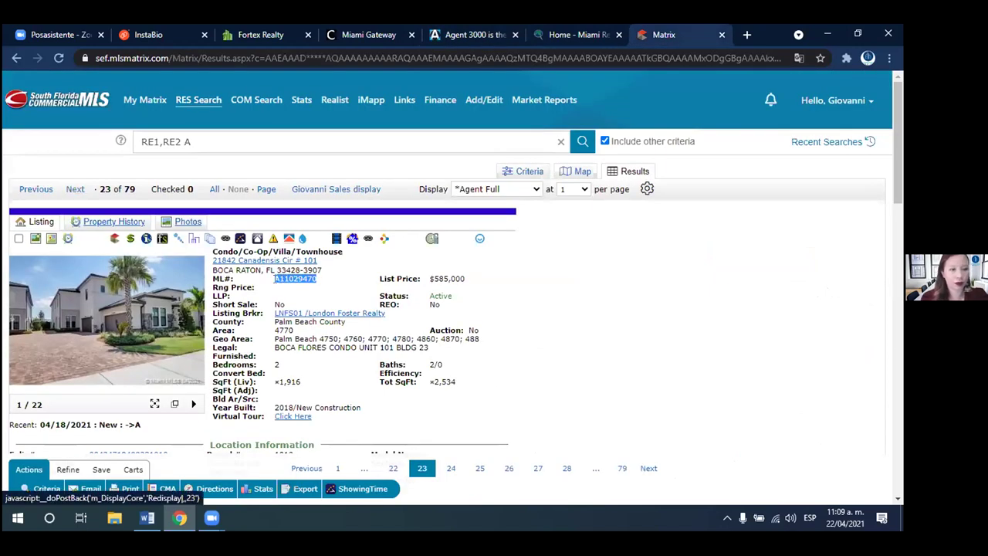
pyautogui.press('Return')
pyautogui.doubleClick(272, 281)
pyautogui.hotkey('ctrl', 'c')
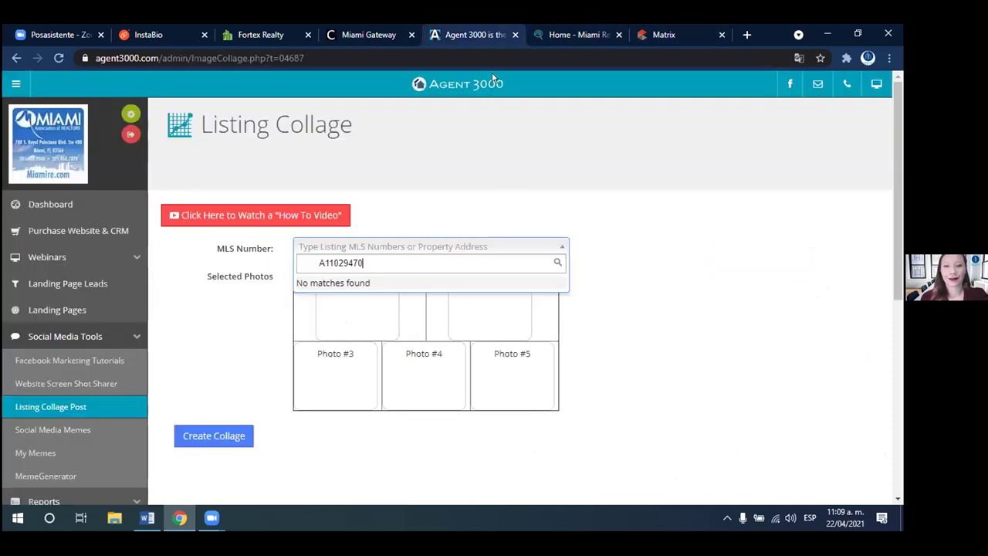
pyautogui.click(473, 34)
pyautogui.moveTo(363, 263); pyautogui.dragTo(298, 263)
pyautogui.press('BackSpace')
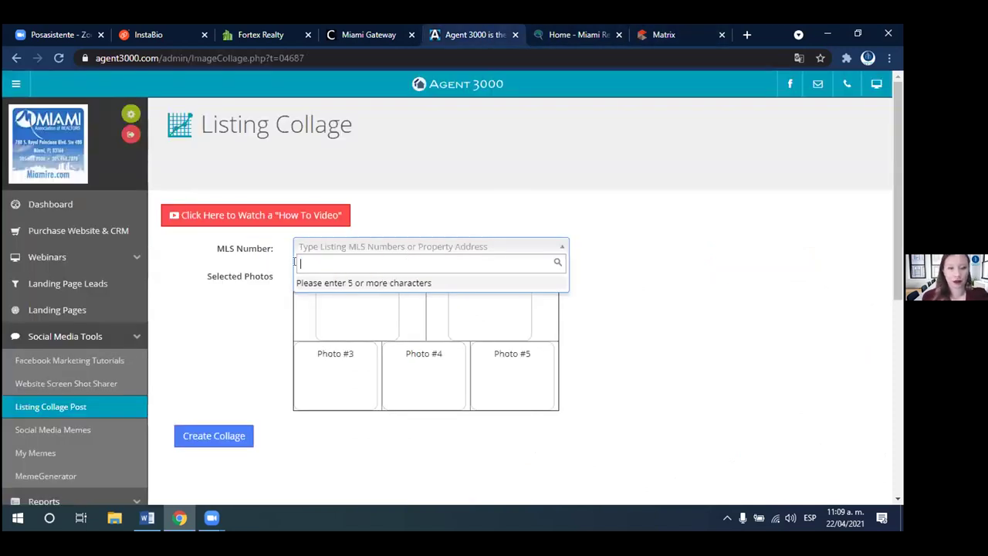
pyautogui.hotkey('ctrl', 'v')
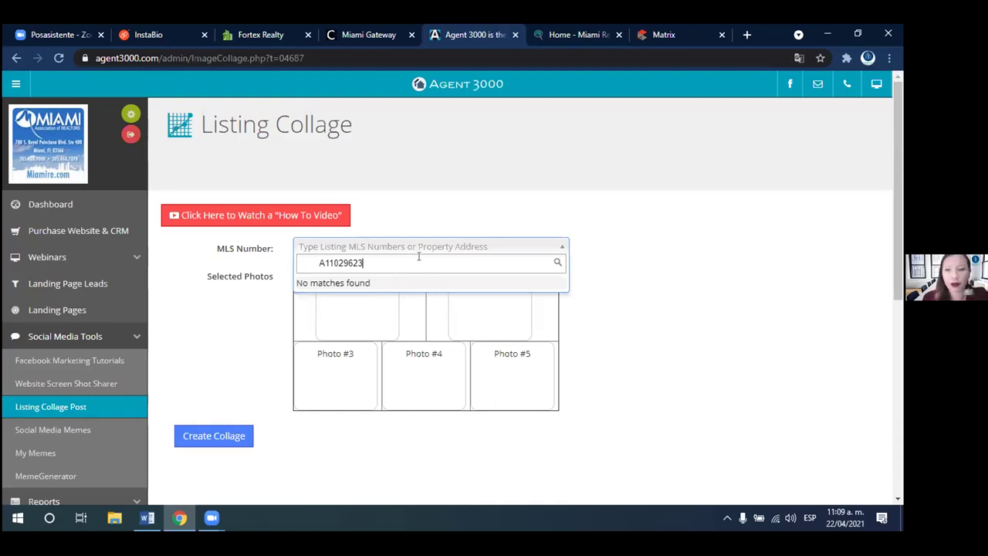
pyautogui.press('BackSpace')
pyautogui.press('BackSpace')
pyautogui.press('BackSpace')
pyautogui.press('BackSpace')
pyautogui.press('BackSpace')
pyautogui.press('BackSpace')
pyautogui.press('BackSpace')
pyautogui.press('BackSpace')
pyautogui.press('BackSpace')
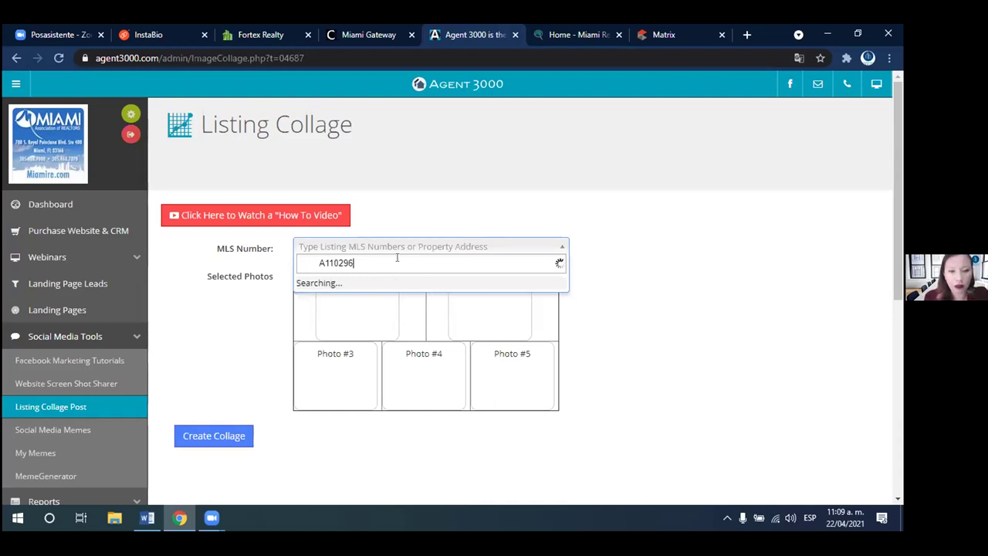
pyautogui.rightClick(301, 262)
pyautogui.click(340, 367)
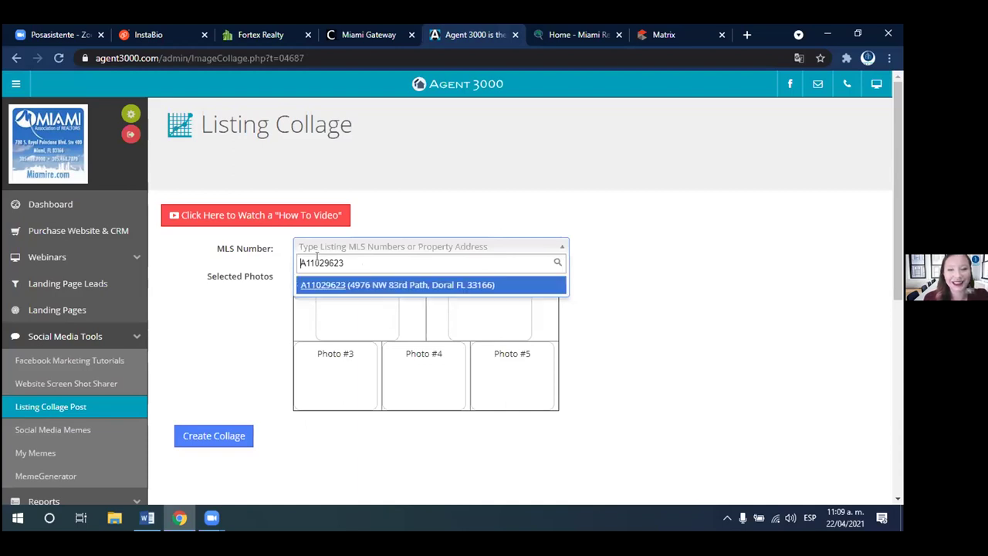
pyautogui.click(412, 285)
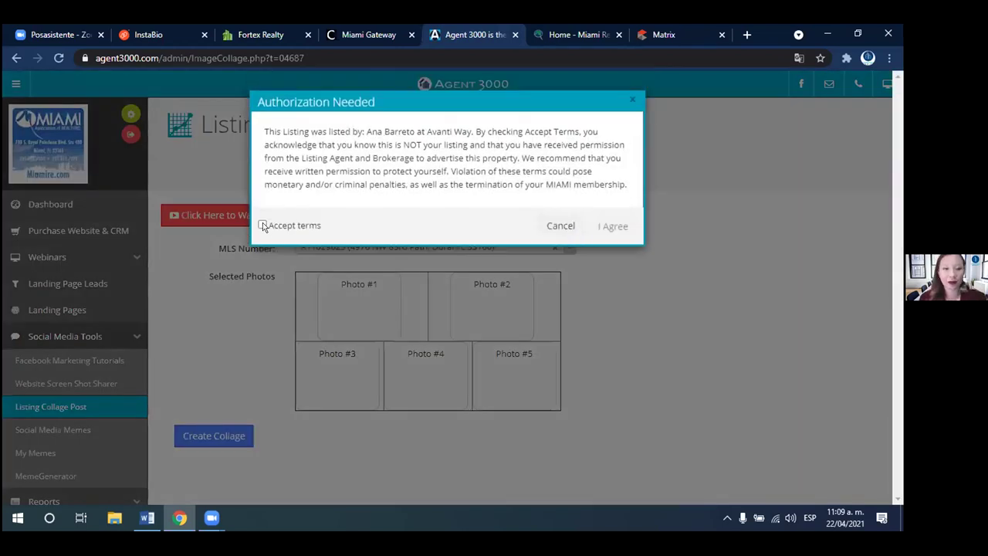
pyautogui.click(261, 224)
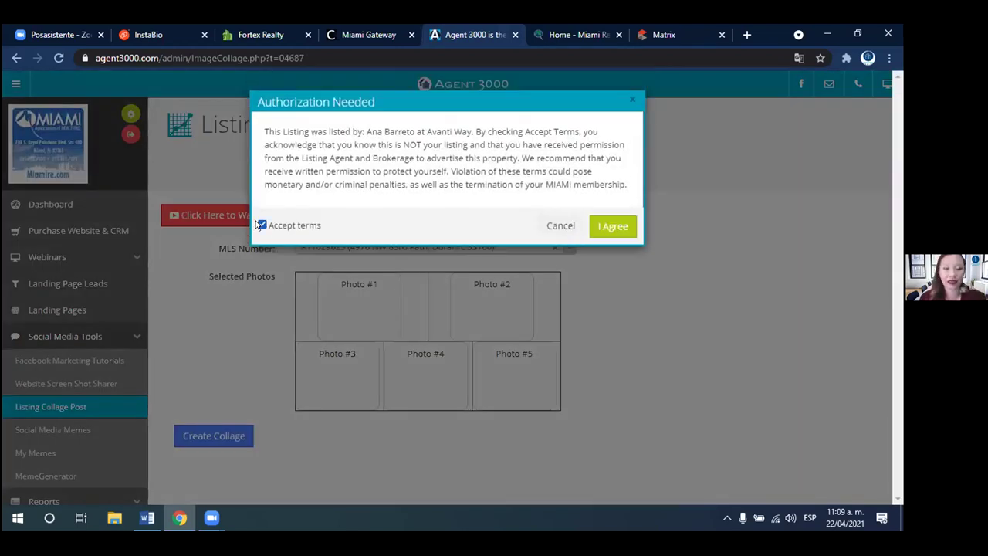
pyautogui.click(611, 225)
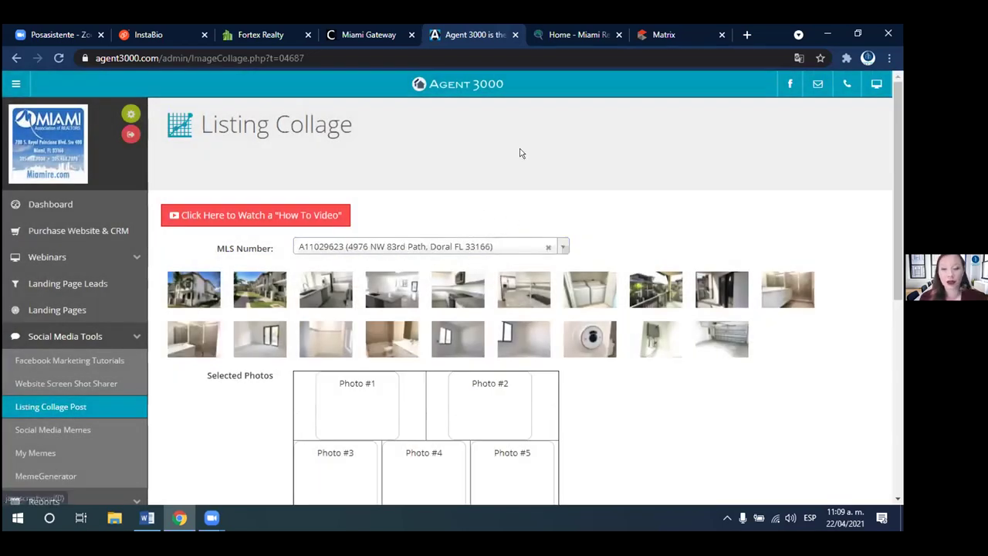
# - Place the balcony, two kitchen and doorway photos in slots 2–5 and create the collage
pyautogui.scroll(-1, 519, 155)
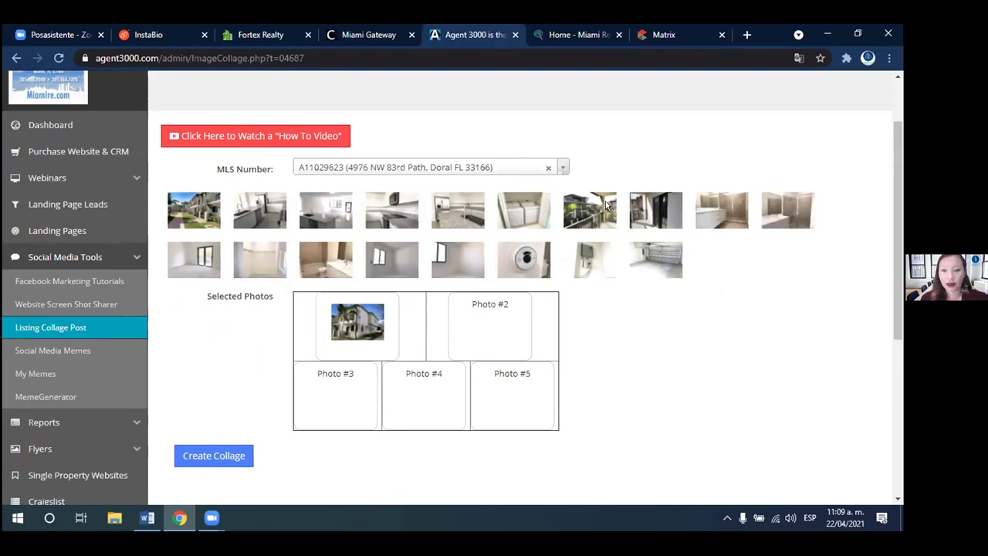
pyautogui.click(607, 204)
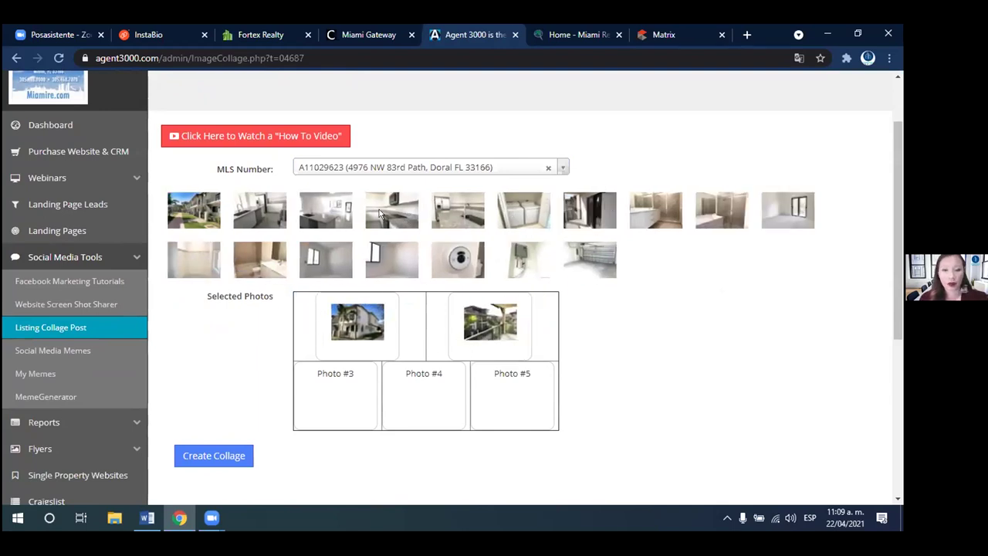
pyautogui.click(328, 208)
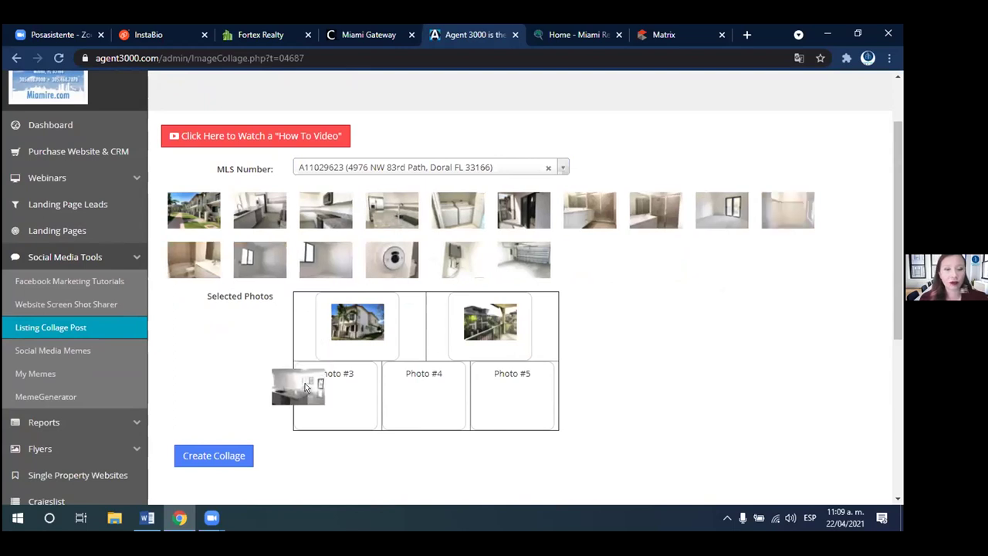
pyautogui.click(251, 220)
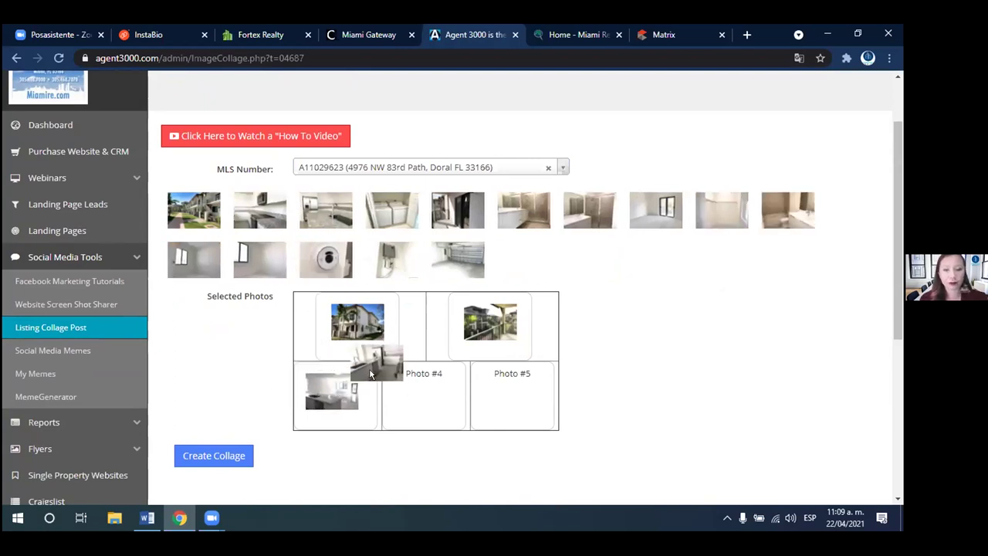
pyautogui.click(455, 202)
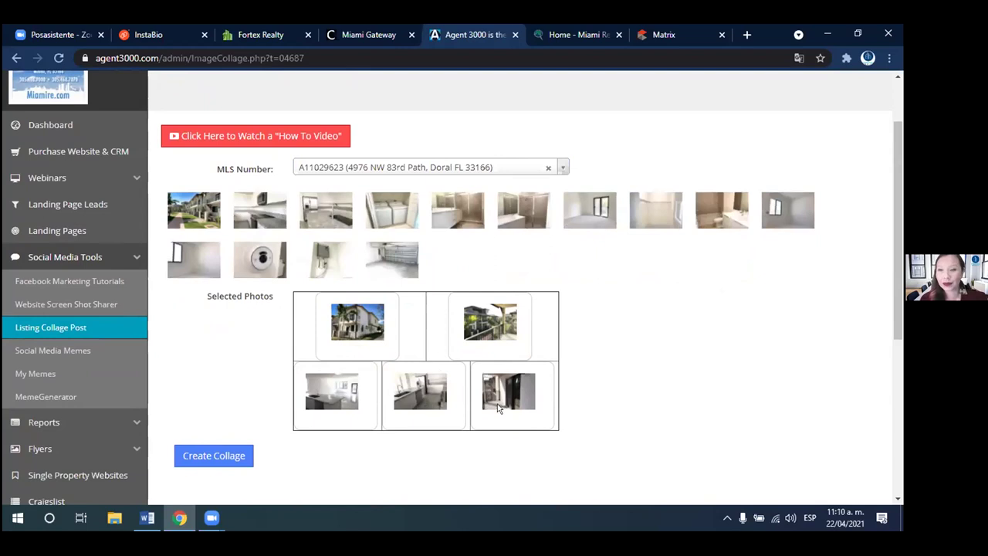
pyautogui.scroll(-3, 611, 381)
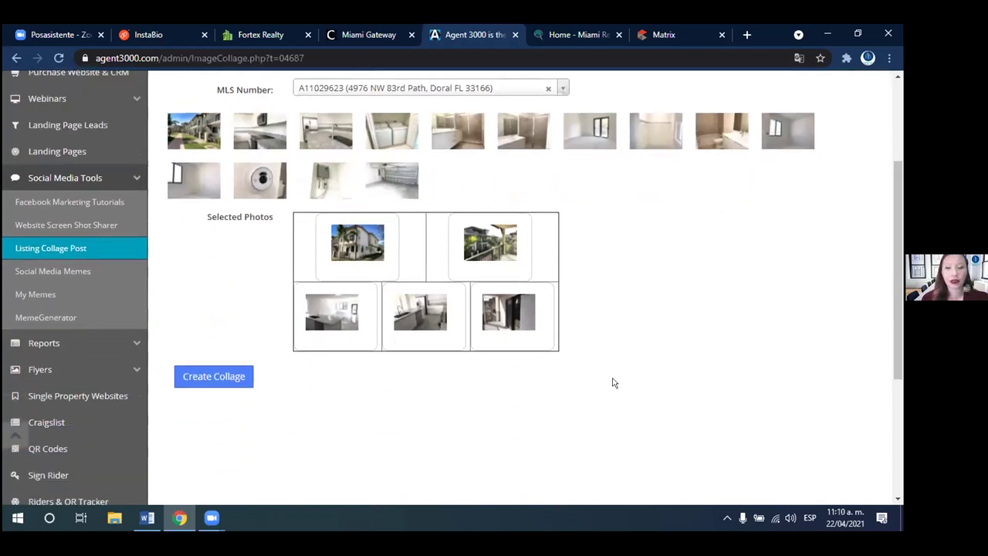
pyautogui.click(208, 321)
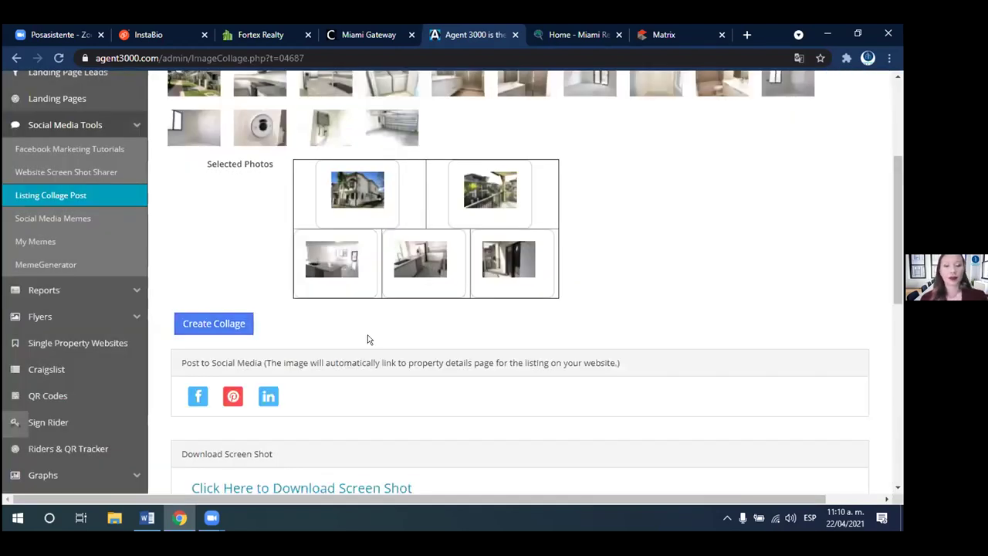
pyautogui.scroll(-1, 367, 339)
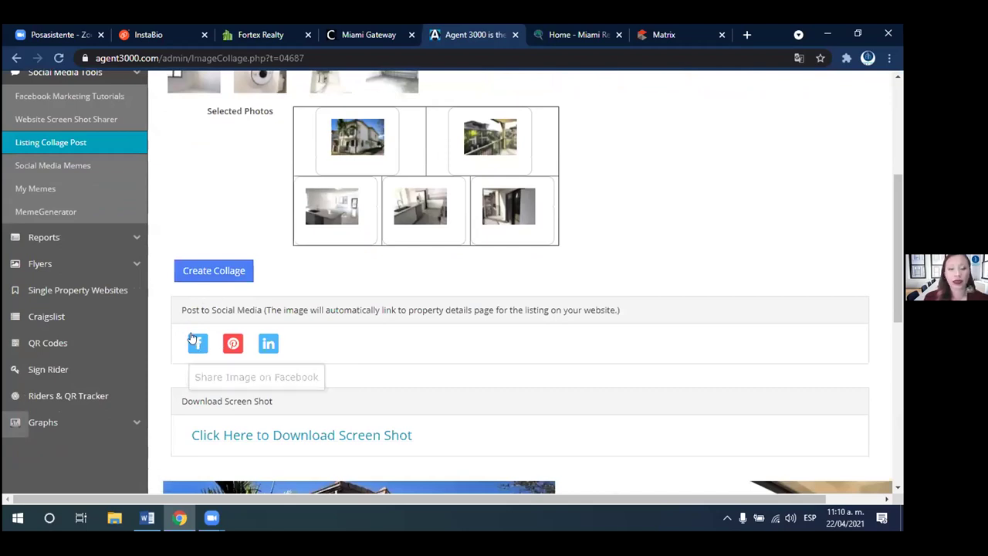
pyautogui.click(197, 343)
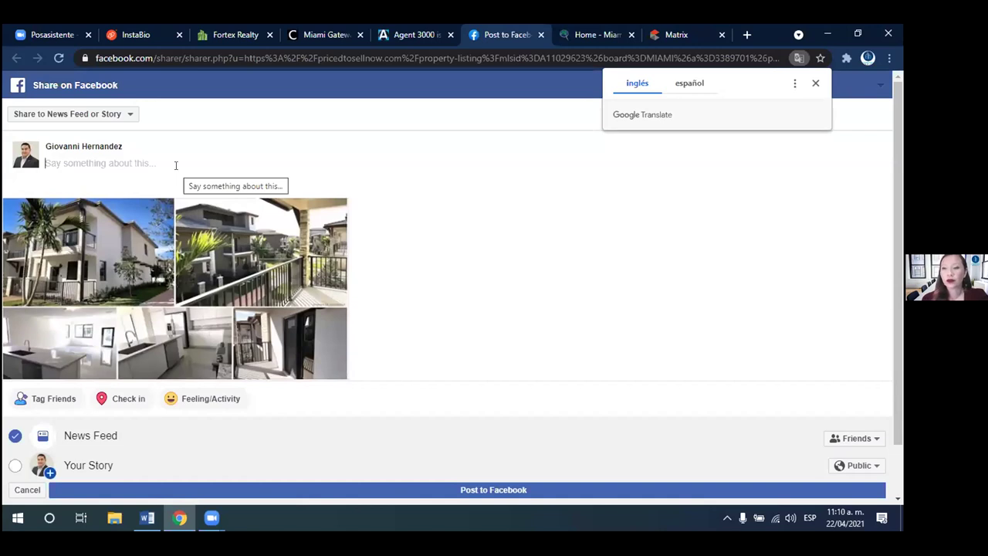
pyautogui.click(540, 34)
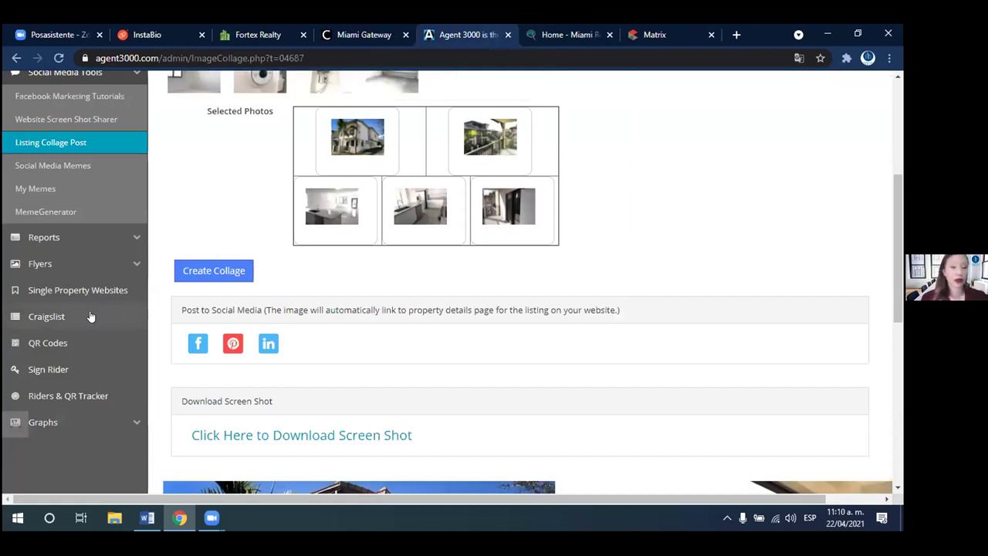
# - Open the 10 Photo Flyer builder under Flyers and paste MLS number A11029623
pyautogui.click(44, 264)
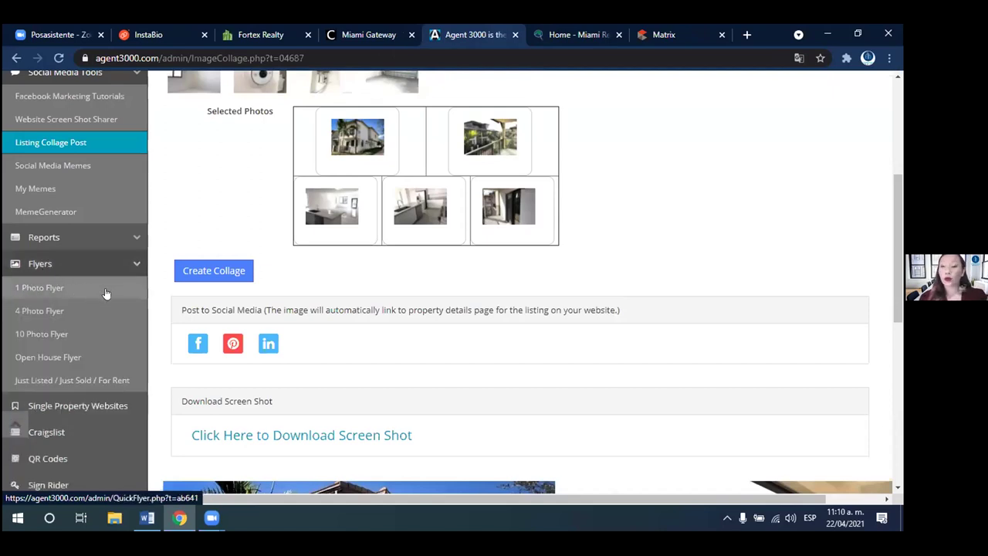
pyautogui.click(53, 333)
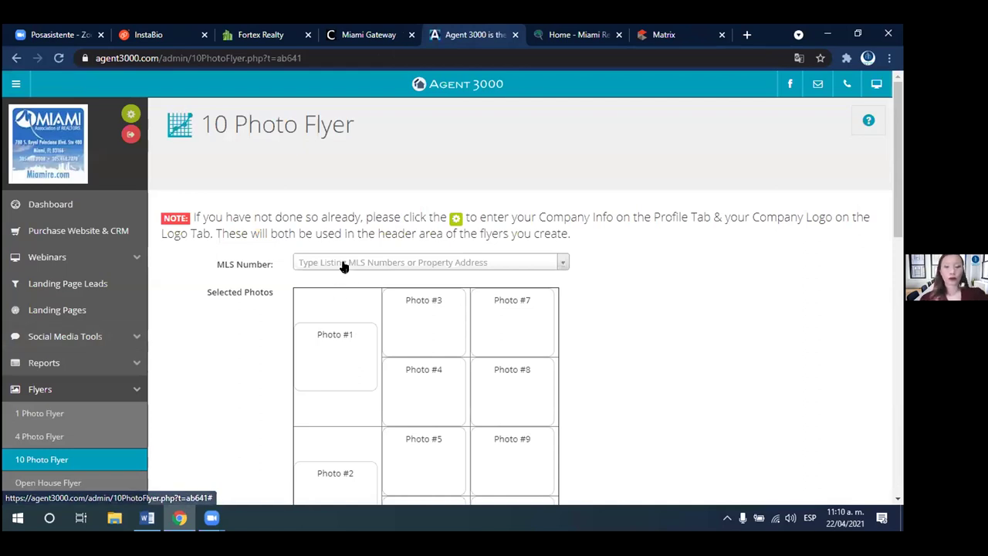
pyautogui.click(317, 264)
pyautogui.write('A11029623')
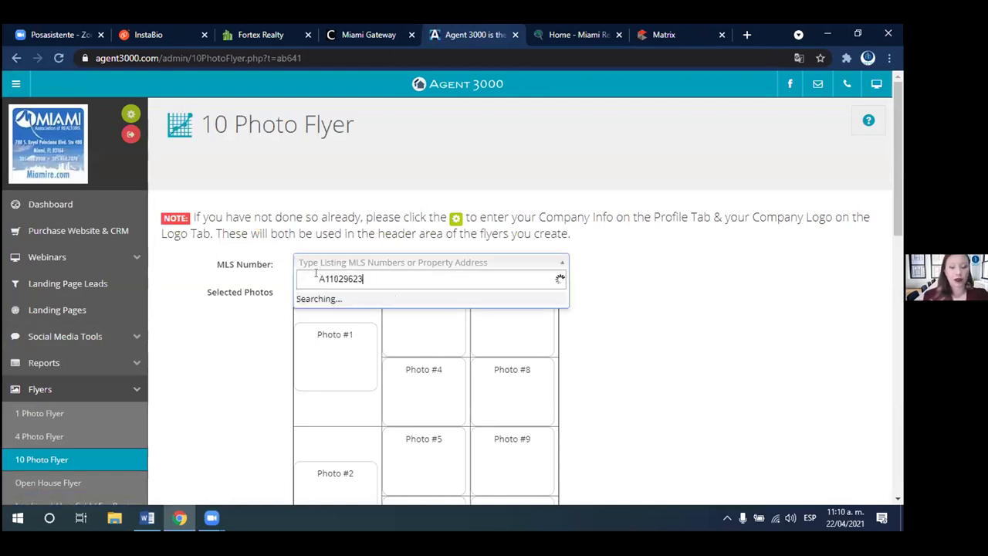
# - Choose the Doral listing A11029623 and accept the authorization terms with I Agree
pyautogui.doubleClick(316, 273)
pyautogui.click(315, 273)
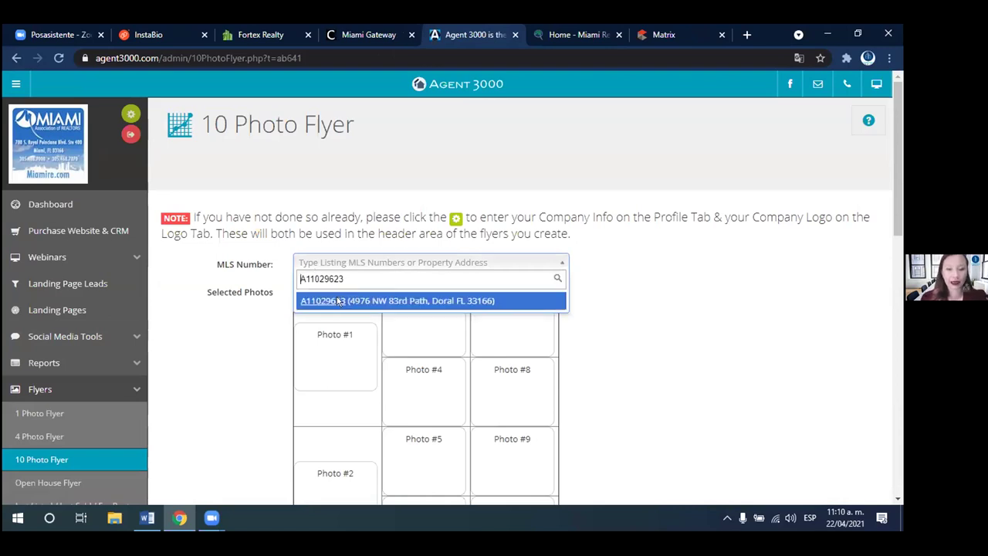
pyautogui.click(336, 301)
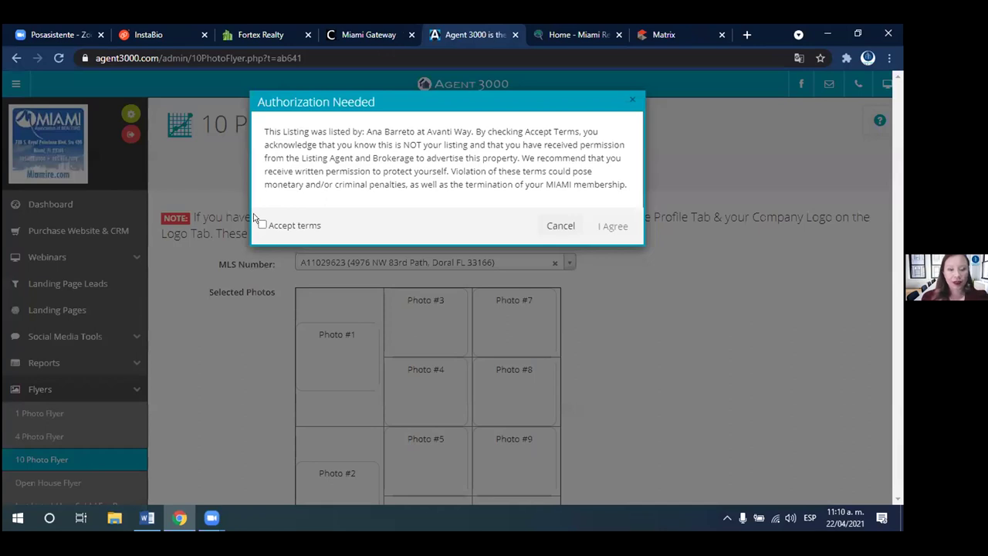
pyautogui.click(261, 225)
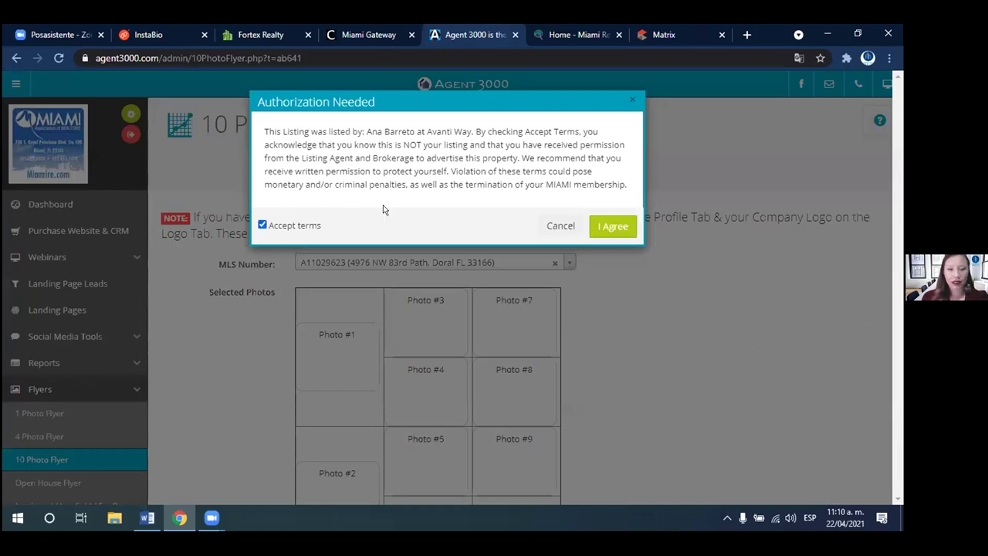
pyautogui.click(612, 226)
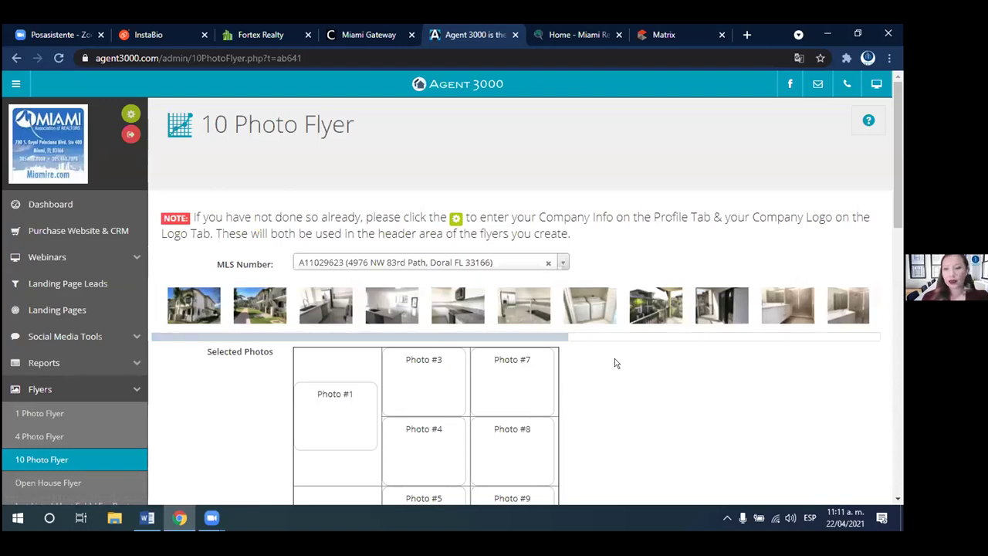
# - Place the house exterior, balcony, kitchen, bathroom and window-room photos into Photo #1, #2, #3, #7 and #4
pyautogui.scroll(-2, 888, 213)
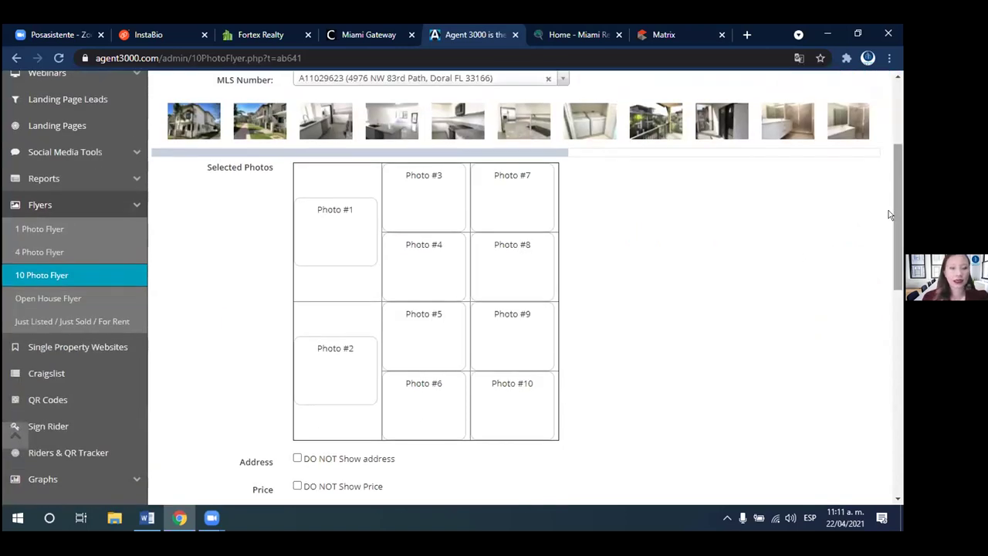
pyautogui.moveTo(198, 137); pyautogui.dragTo(314, 223)
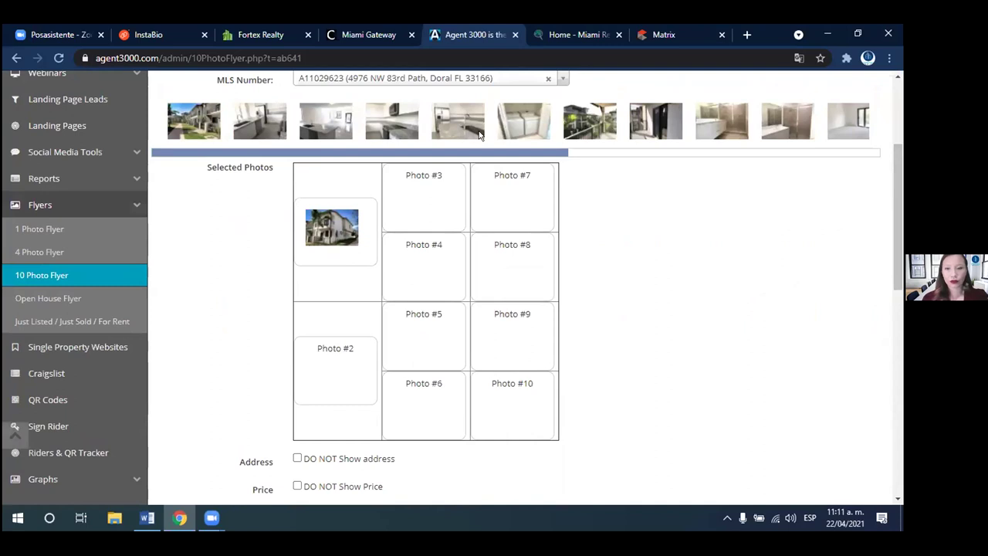
pyautogui.moveTo(591, 116); pyautogui.dragTo(330, 357)
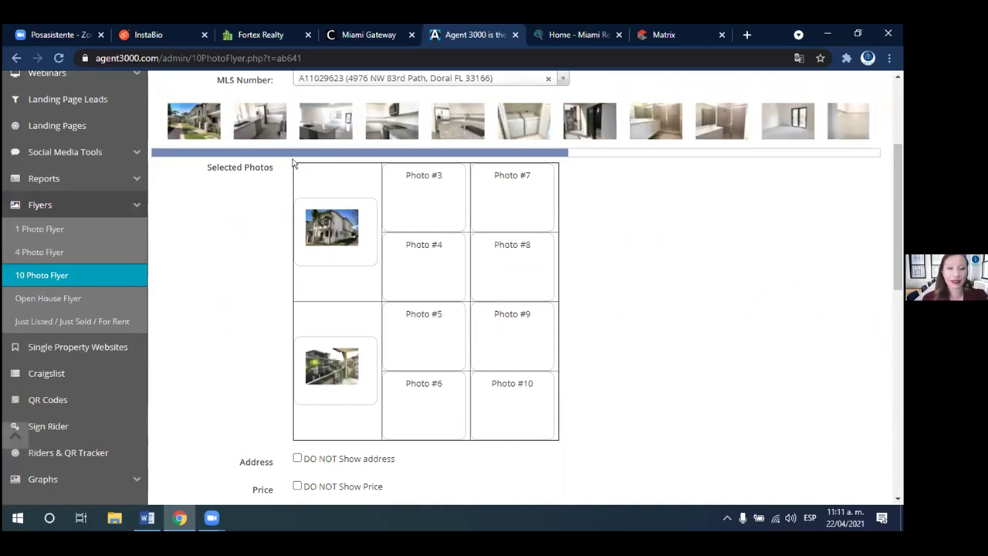
pyautogui.moveTo(255, 127); pyautogui.dragTo(417, 201)
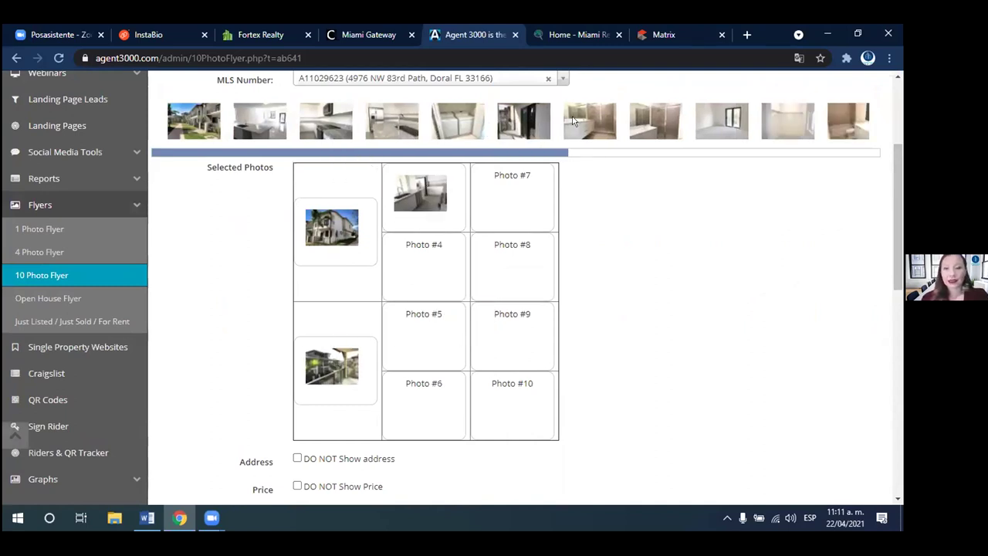
pyautogui.moveTo(518, 214); pyautogui.dragTo(519, 214)
pyautogui.moveTo(718, 121); pyautogui.dragTo(430, 261)
# - Fill Photo #8, #5, #9, #6 and #10 with the white-room, kitchen, tan bathroom, window and exterior photos
pyautogui.moveTo(651, 124); pyautogui.dragTo(515, 271)
pyautogui.moveTo(240, 112); pyautogui.dragTo(332, 224)
pyautogui.moveTo(413, 335); pyautogui.dragTo(428, 348)
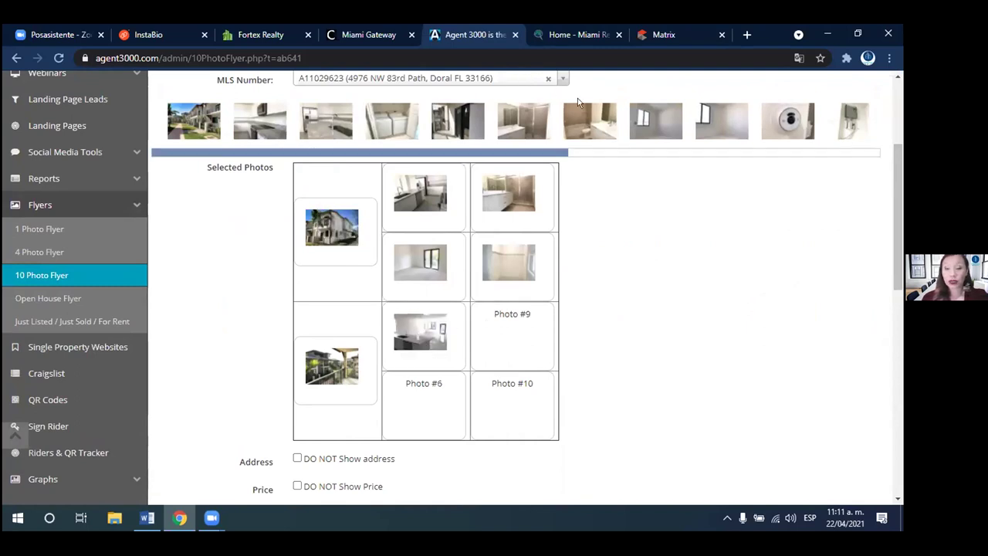
pyautogui.moveTo(584, 109); pyautogui.dragTo(506, 340)
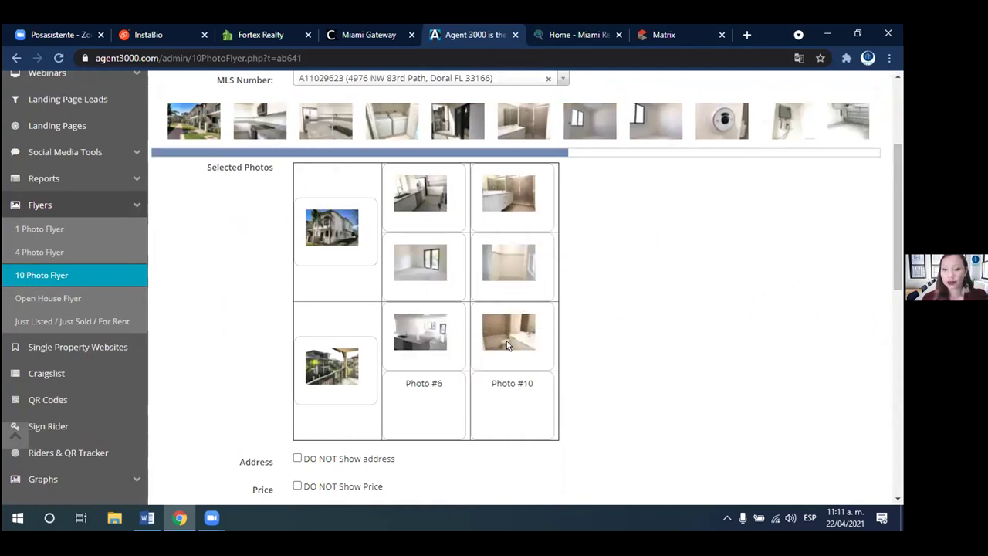
pyautogui.moveTo(647, 118); pyautogui.dragTo(417, 409)
pyautogui.moveTo(183, 113); pyautogui.dragTo(505, 398)
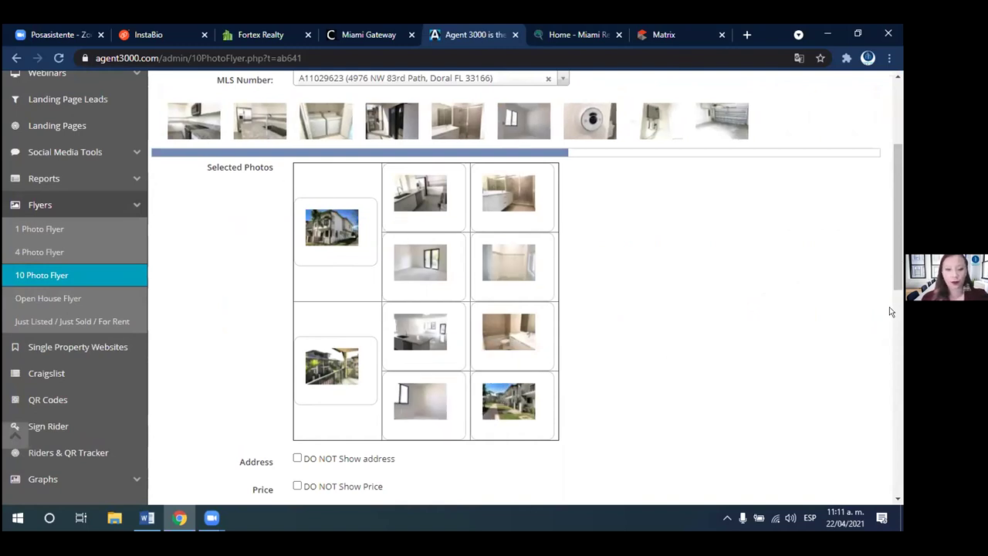
pyautogui.scroll(-3, 887, 333)
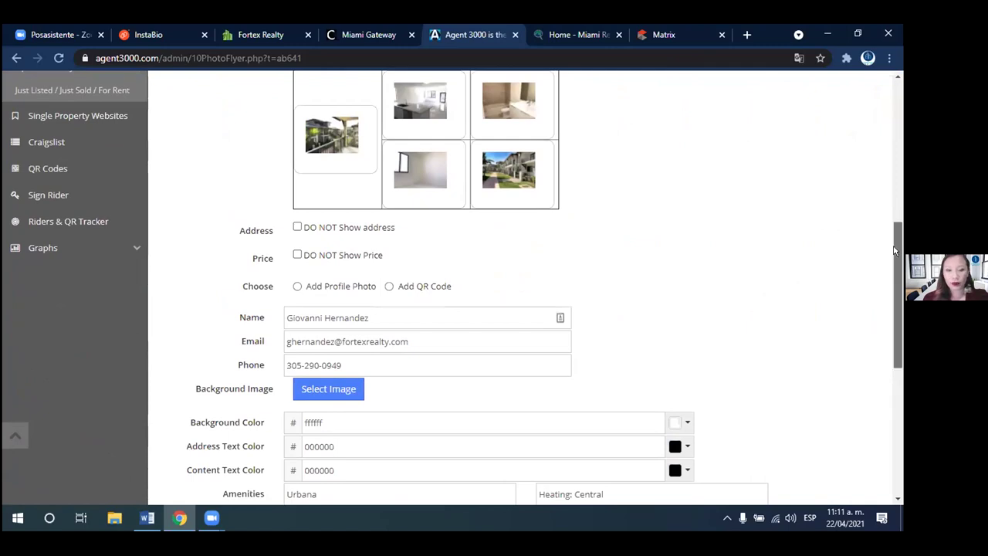
# - Leave the flyer background unchanged and create the 10 Photo Flyer as a JPG image
pyautogui.scroll(-2, 886, 303)
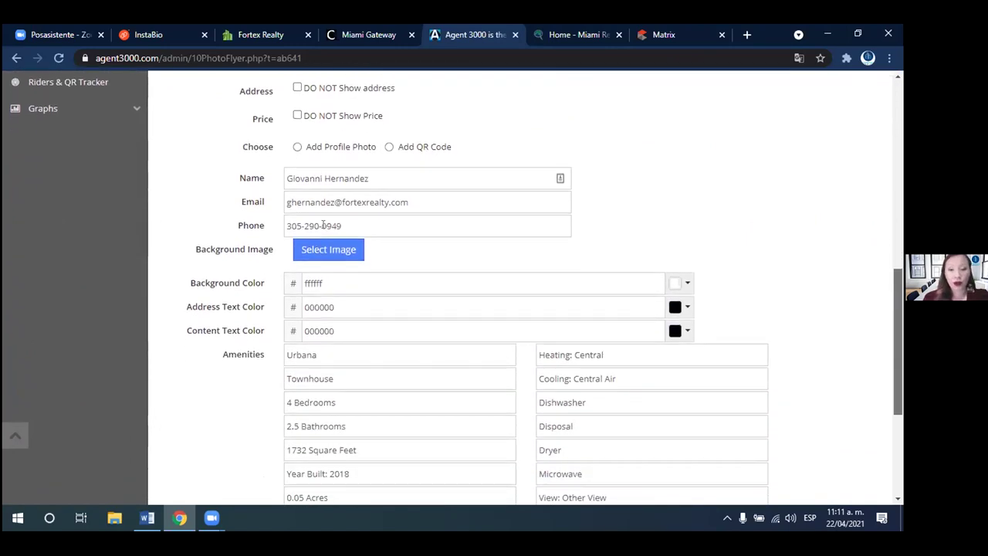
pyautogui.click(330, 248)
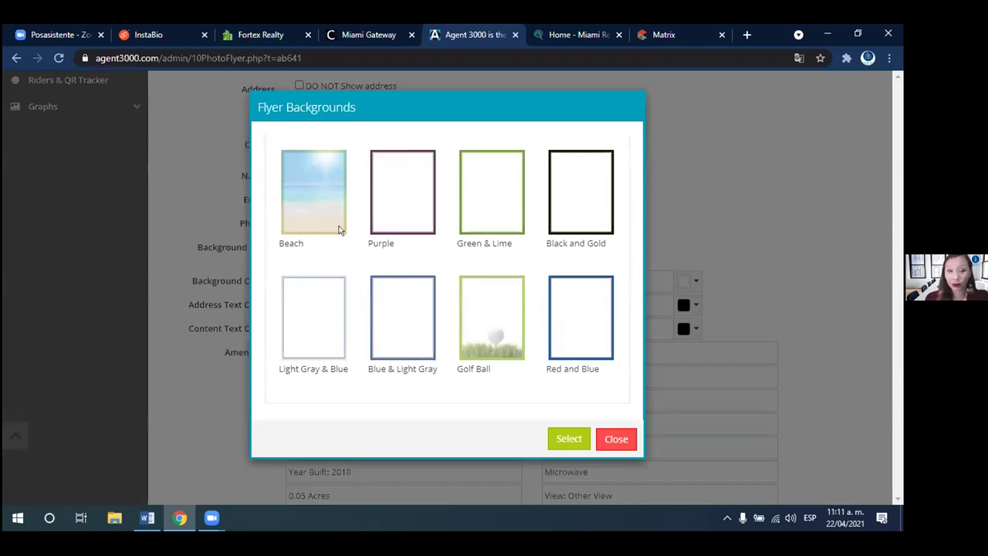
pyautogui.click(615, 439)
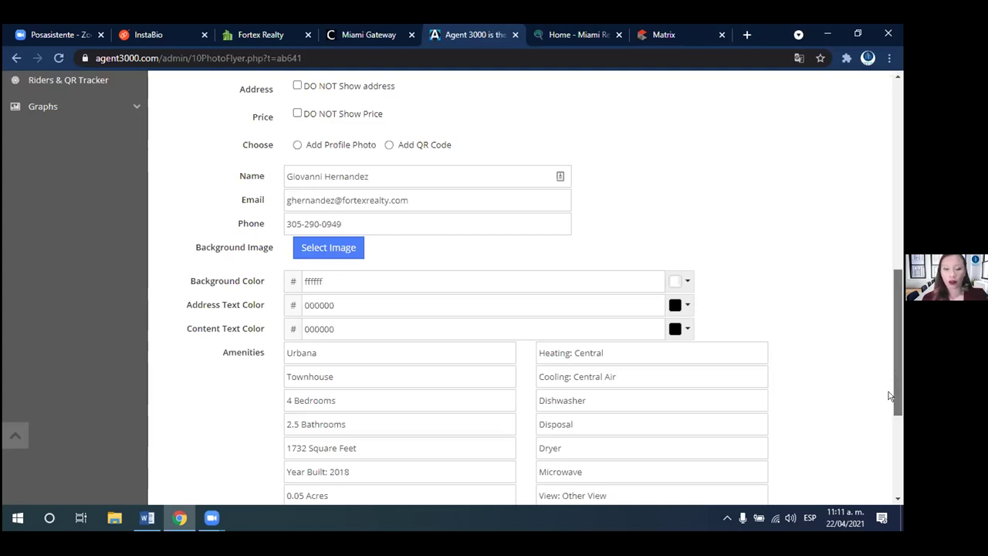
pyautogui.scroll(-3, 889, 396)
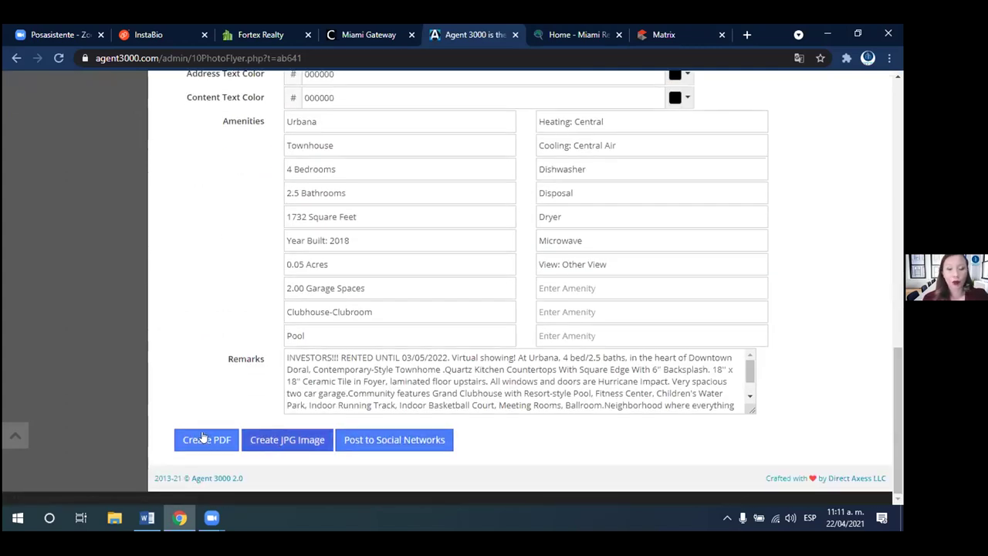
pyautogui.click(271, 441)
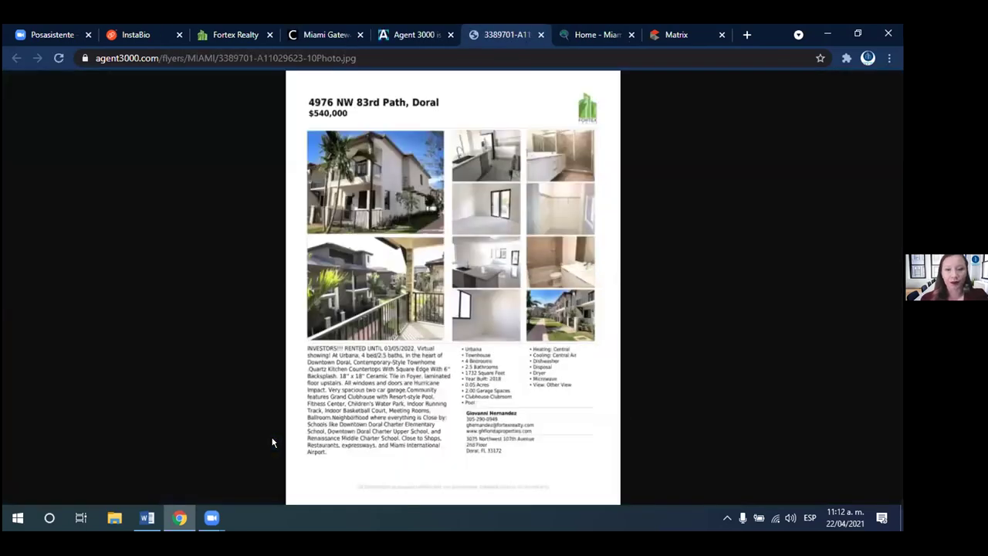
# - Enable 'Add Profile Photo' on the flyer form and create the JPG image again
pyautogui.click(409, 34)
pyautogui.moveTo(899, 354); pyautogui.dragTo(893, 236)
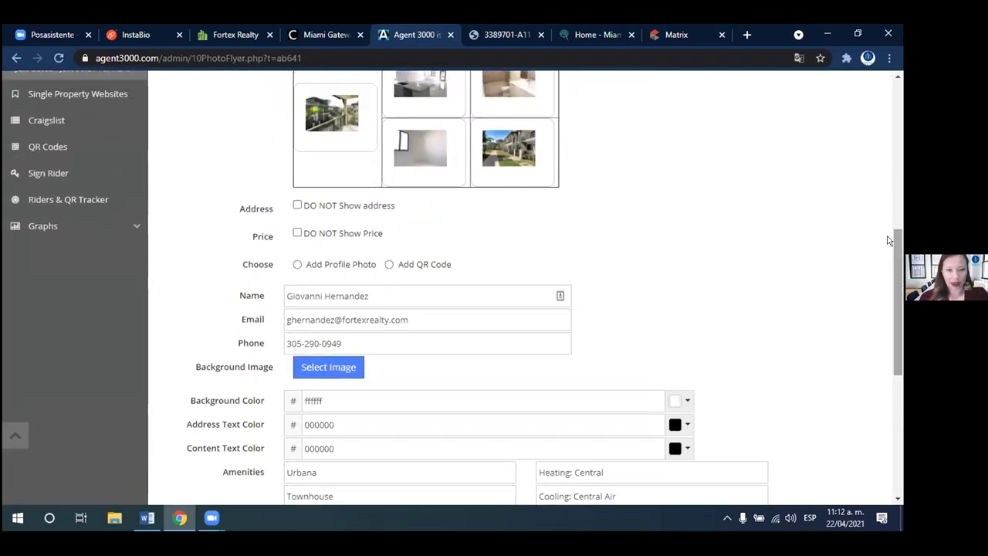
pyautogui.click(297, 264)
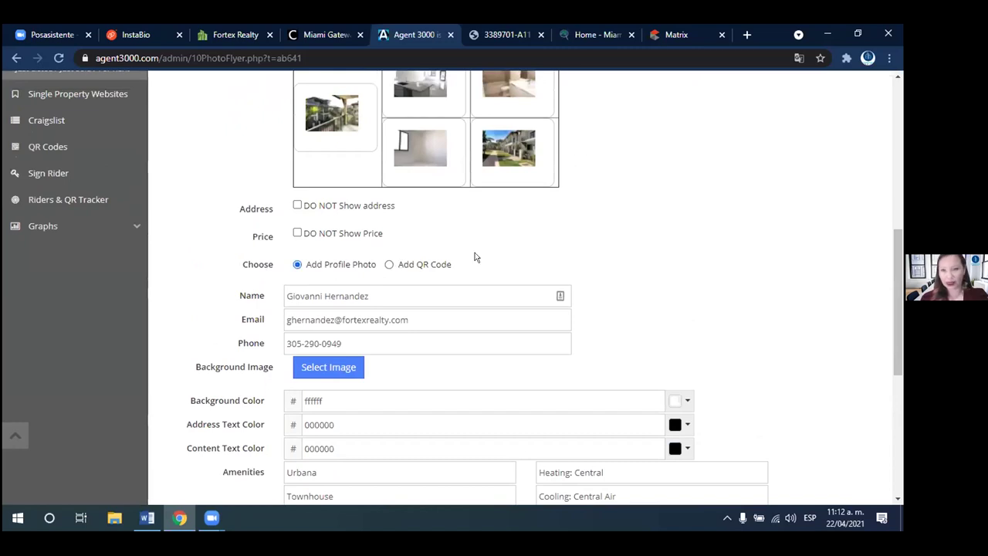
pyautogui.moveTo(898, 286); pyautogui.dragTo(899, 402)
pyautogui.click(293, 437)
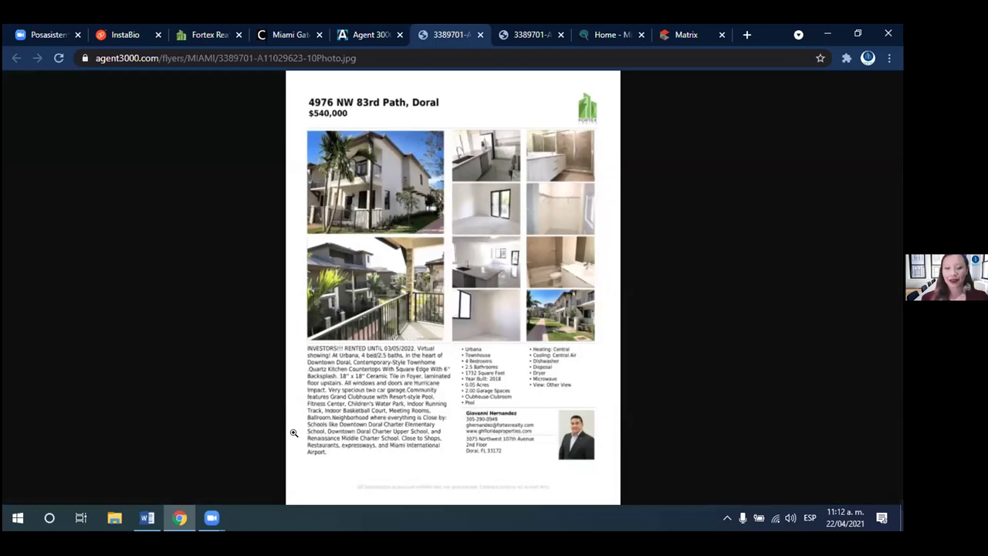
# - View the new flyer JPG at full size, then switch to the earlier flyer JPG to compare
pyautogui.click(293, 432)
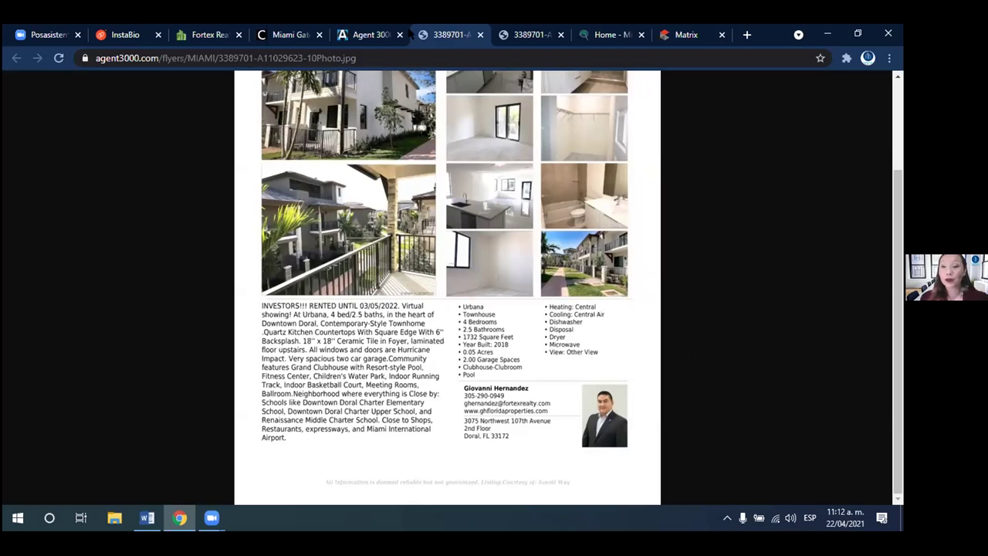
pyautogui.click(368, 35)
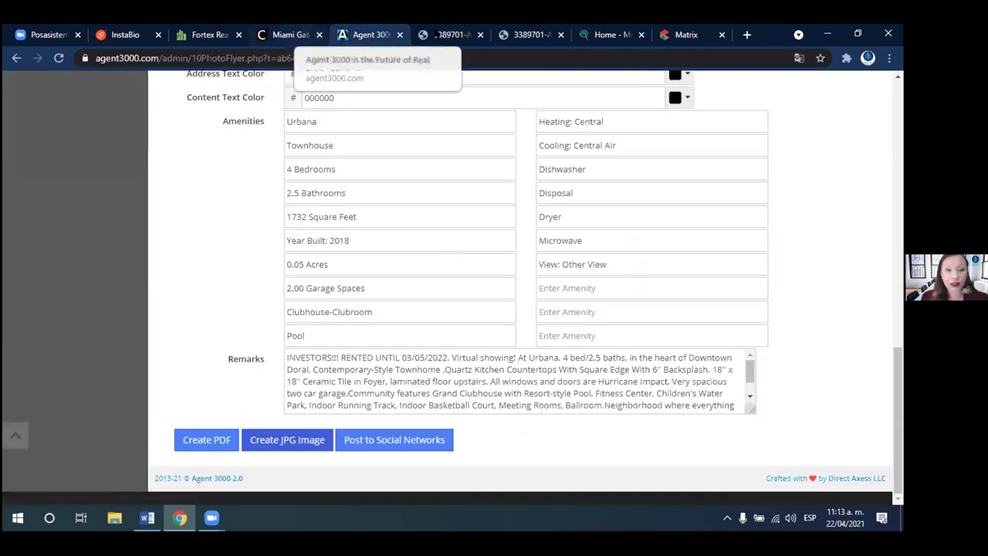
pyautogui.click(446, 35)
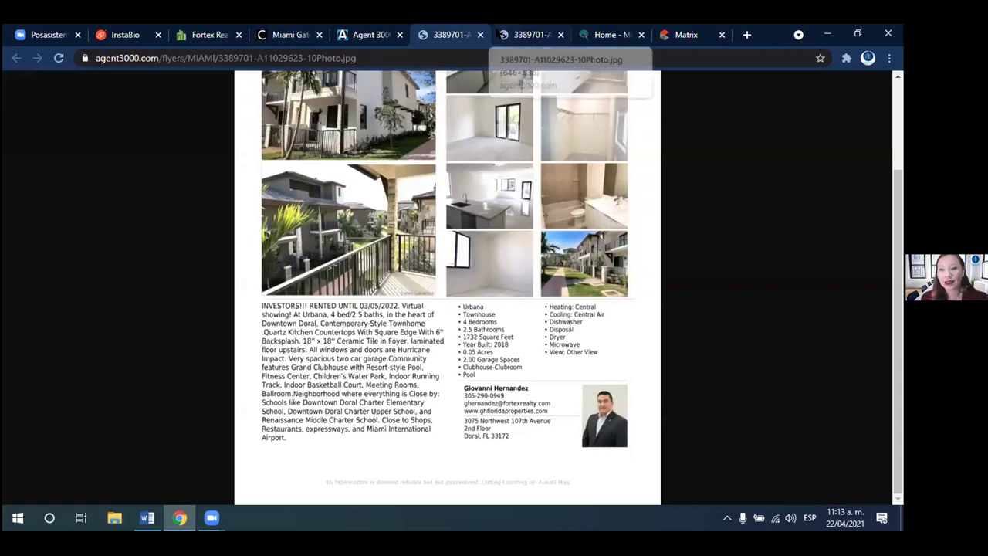
pyautogui.moveTo(899, 310); pyautogui.dragTo(895, 257)
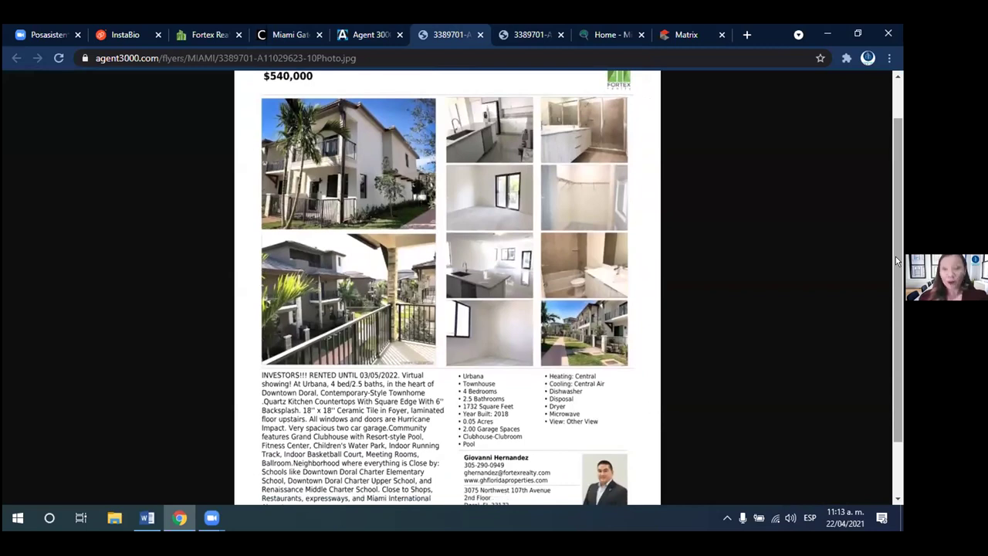
pyautogui.moveTo(895, 256); pyautogui.dragTo(899, 202)
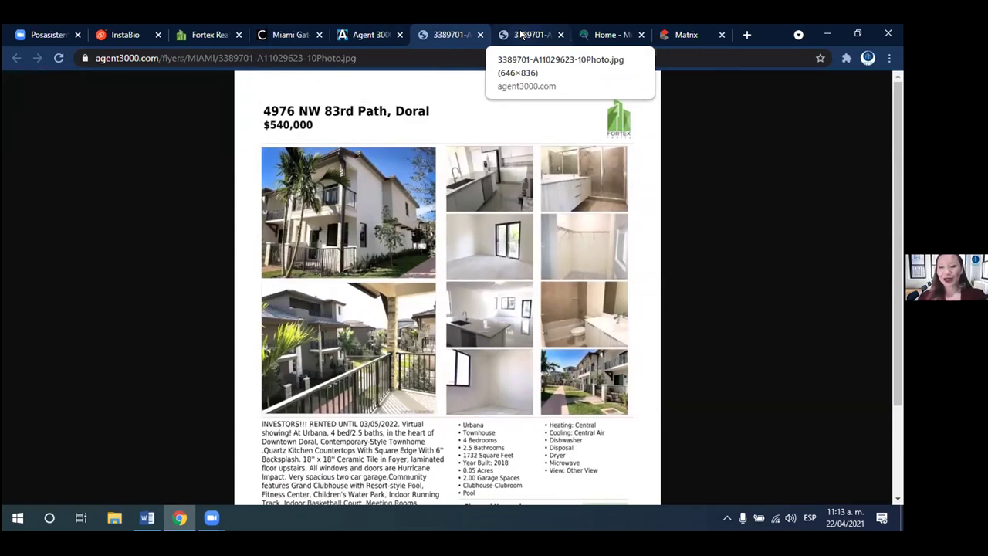
pyautogui.click(522, 34)
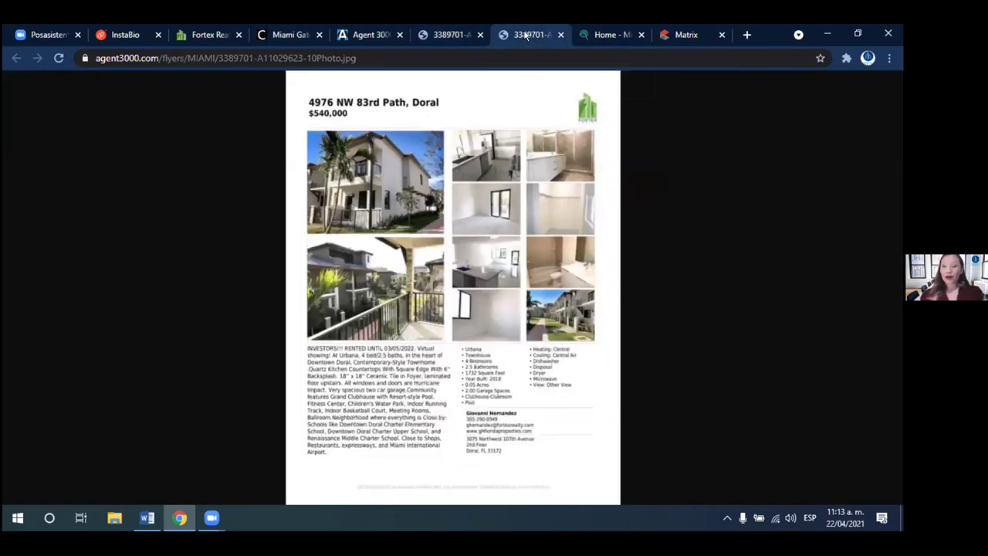
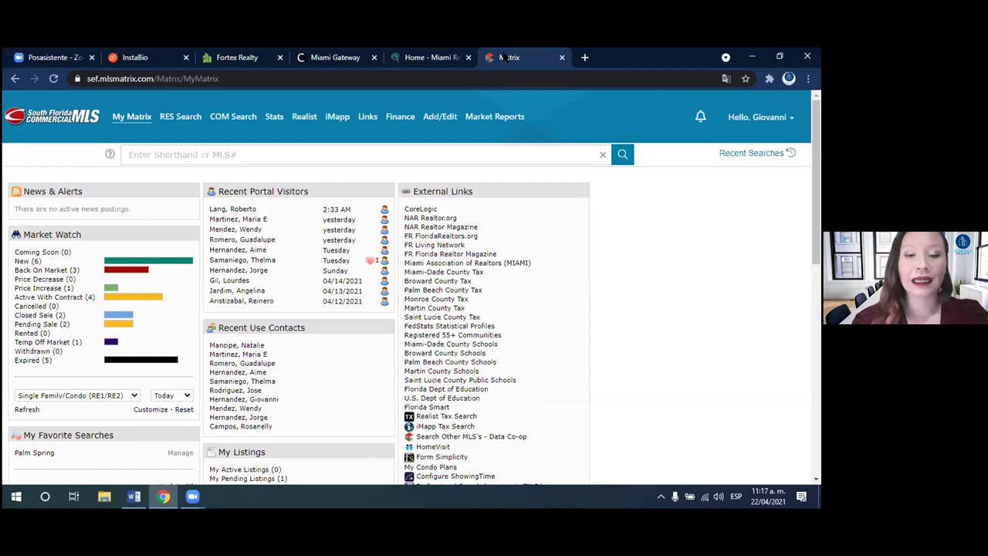
# - Open the RE1/RE2 Single Family/Condo search form and select both Single Family and Condo/Co-Op/Villa/Townhouse types
pyautogui.moveTo(171, 122)
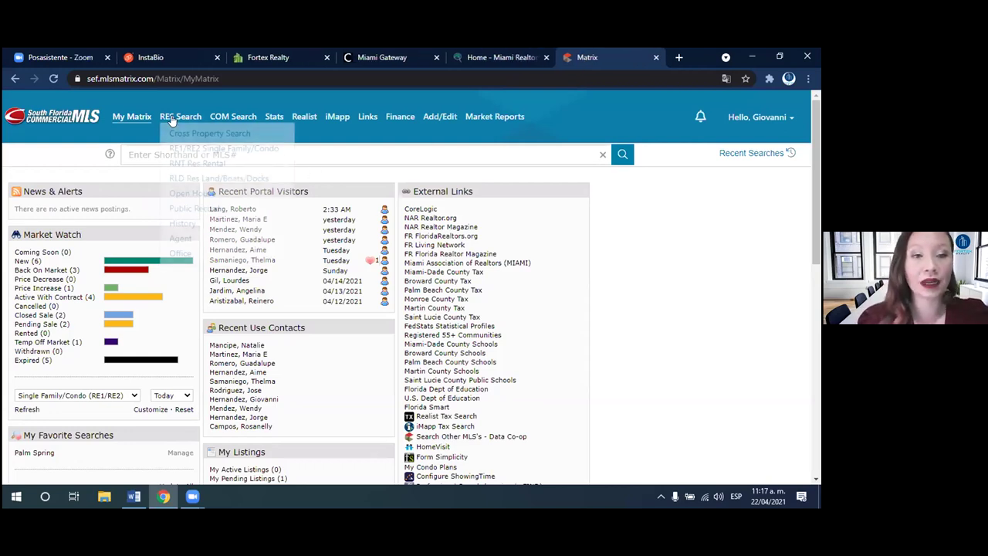
pyautogui.click(207, 152)
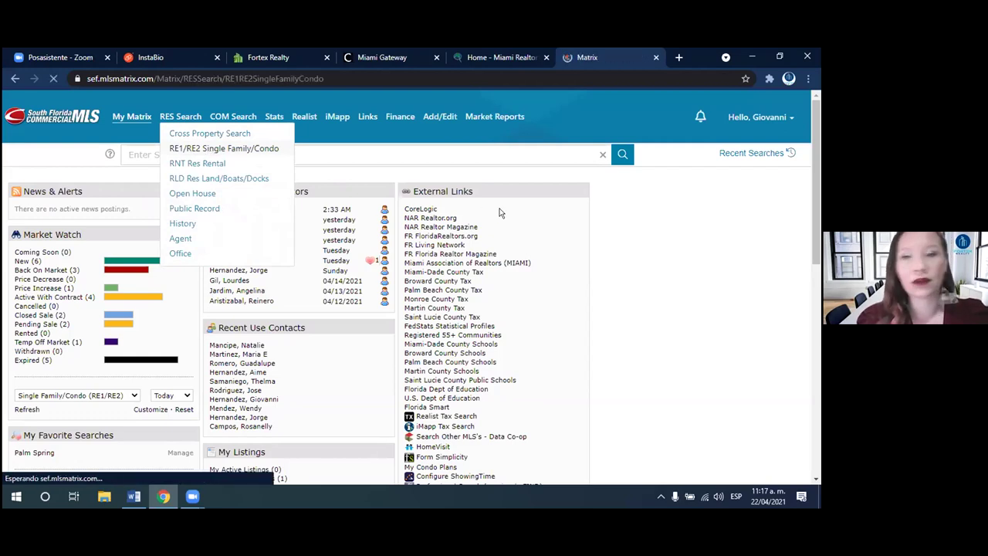
pyautogui.scroll(-1, 818, 178)
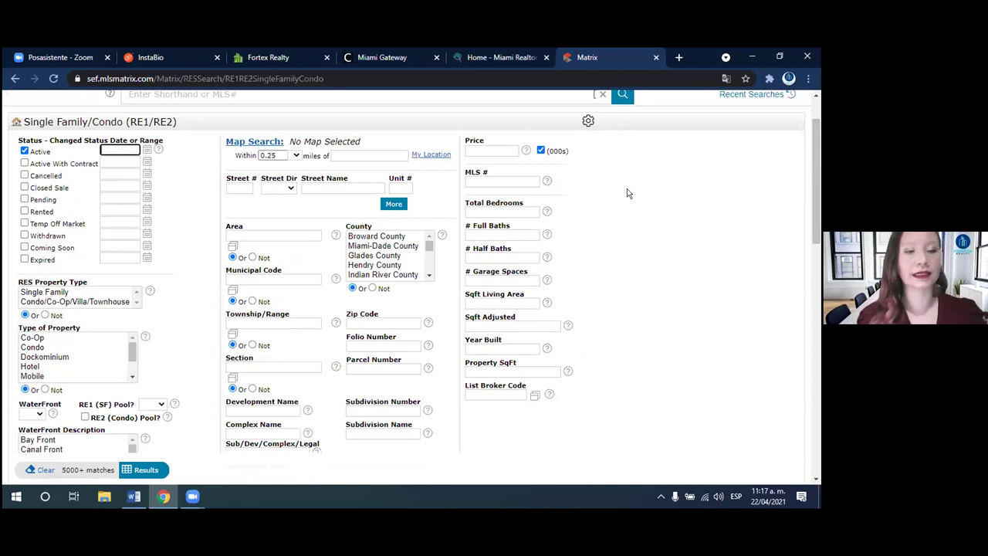
pyautogui.keyDown('shift'); pyautogui.click(93, 303); pyautogui.keyUp('shift')
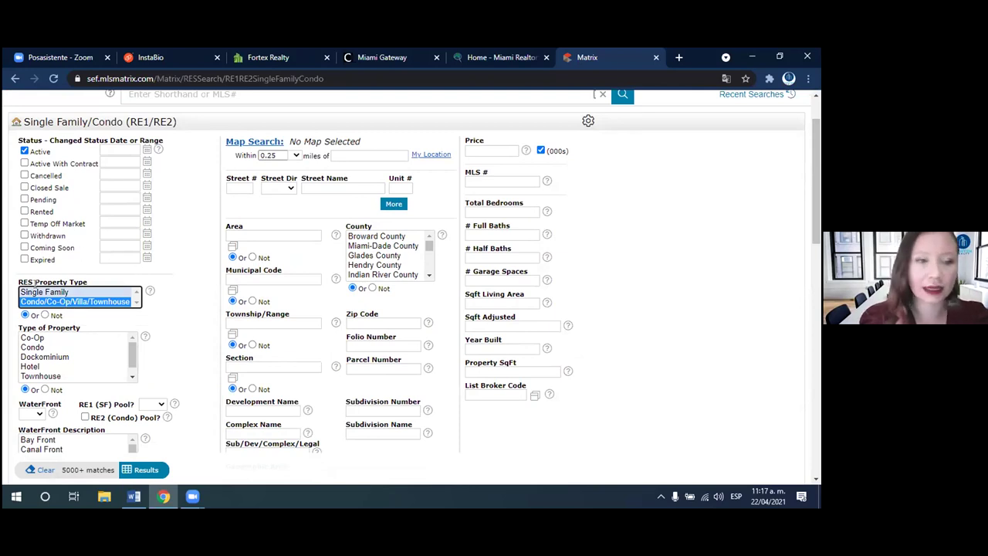
pyautogui.moveTo(130, 341); pyautogui.dragTo(130, 360)
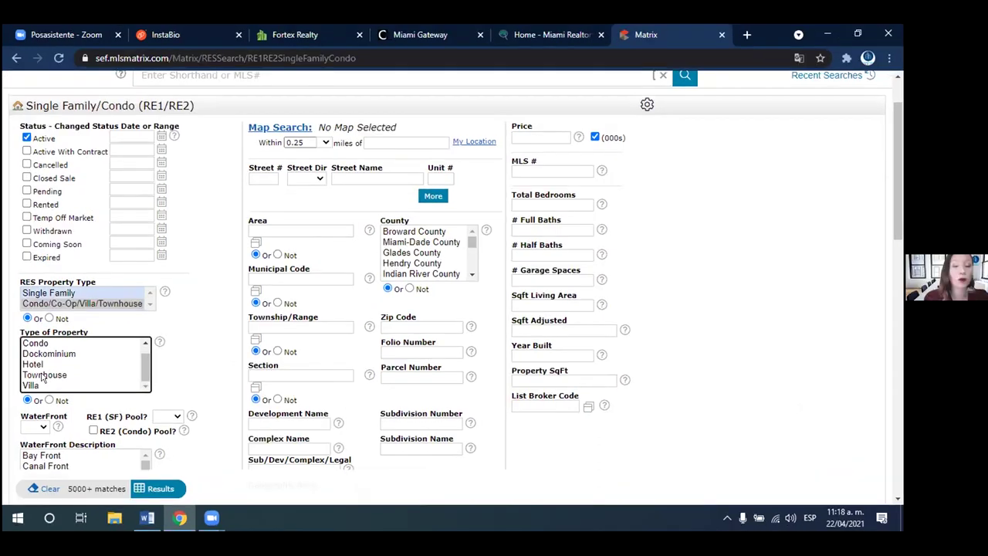
# - Limit the property type to Townhouse, require an RE2 condo pool, and select Broward County
pyautogui.click(55, 375)
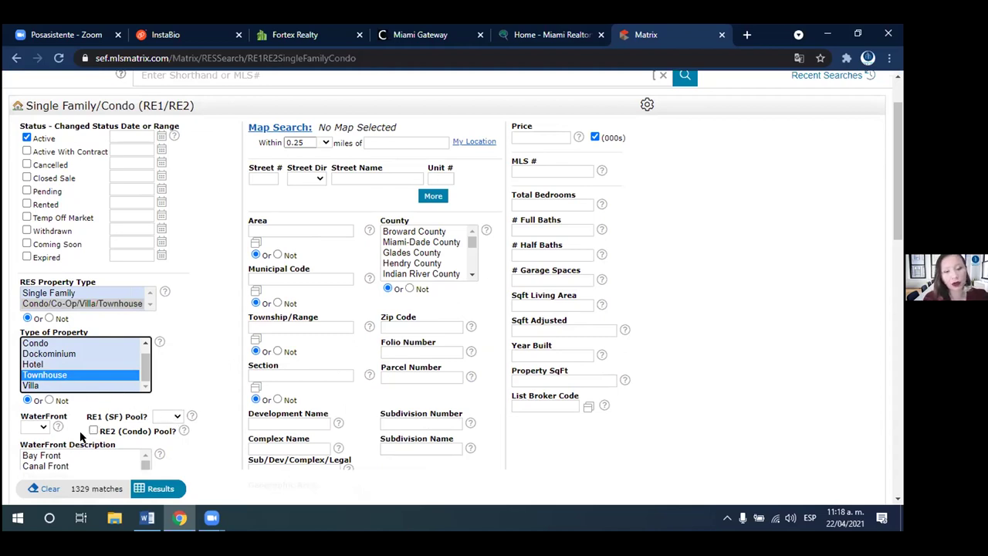
pyautogui.click(91, 429)
pyautogui.click(92, 430)
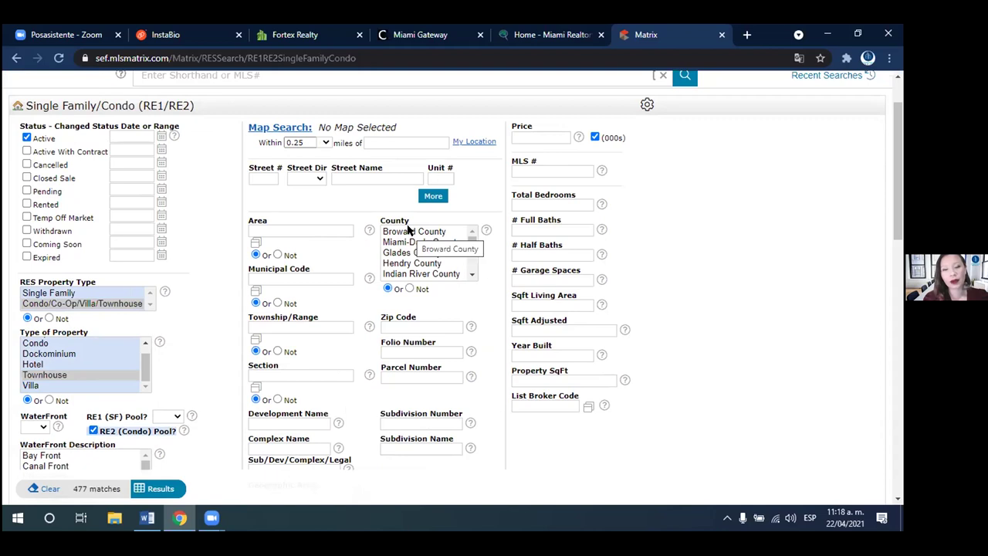
pyautogui.moveTo(408, 229); pyautogui.dragTo(417, 273)
# - Set price 300–400 thousand, 3+ total bedrooms and 2+ full baths, reaching 54 matches
pyautogui.click(522, 134)
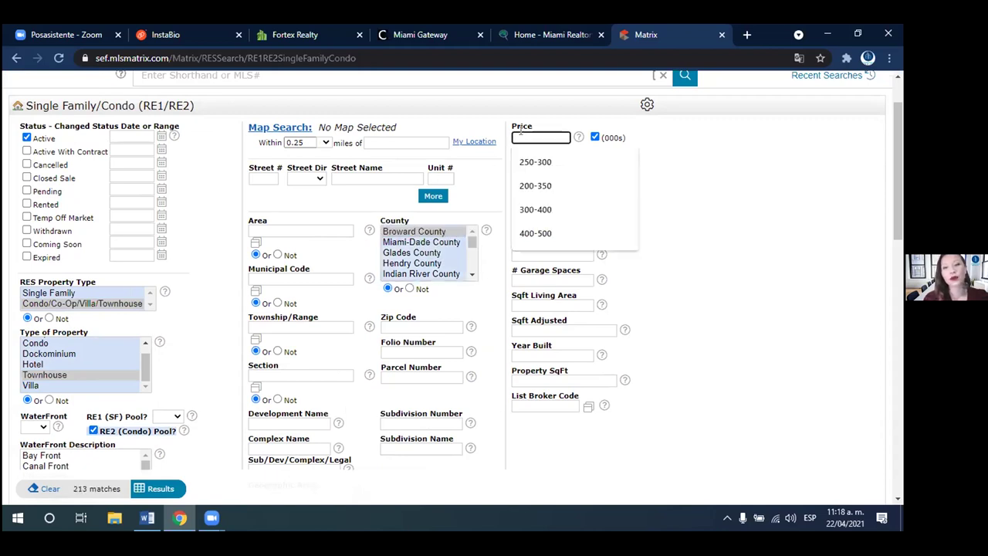
pyautogui.click(537, 208)
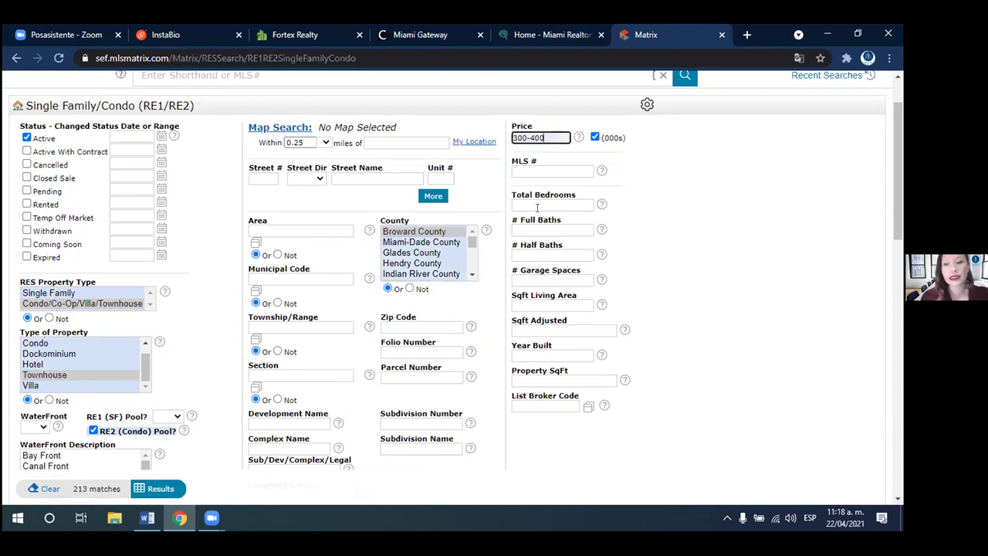
pyautogui.click(534, 199)
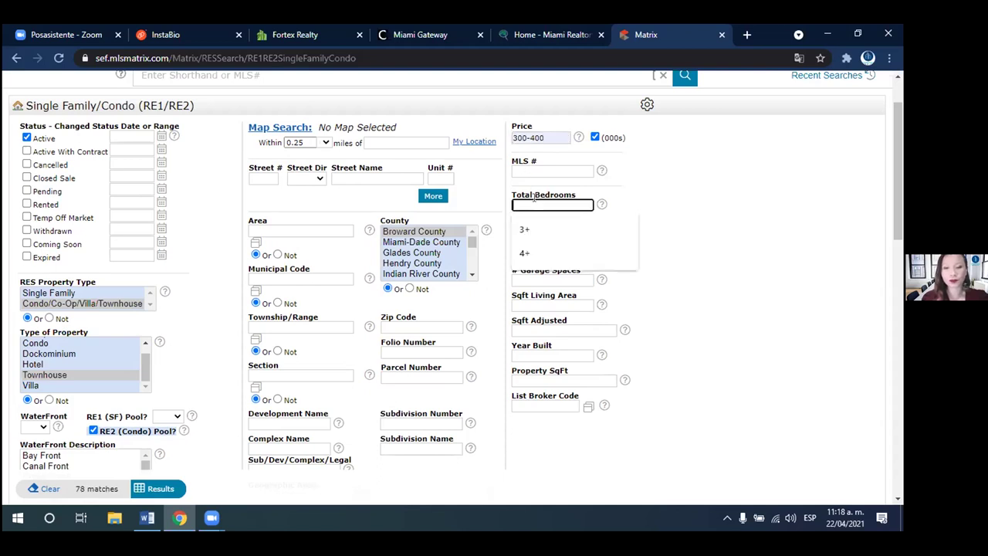
pyautogui.write('3')
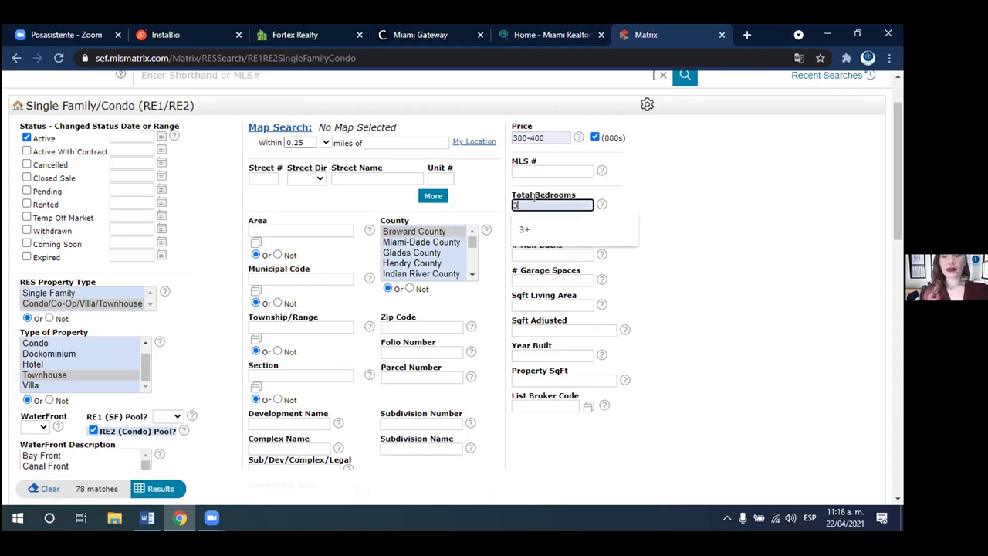
pyautogui.press('Return')
pyautogui.click(550, 222)
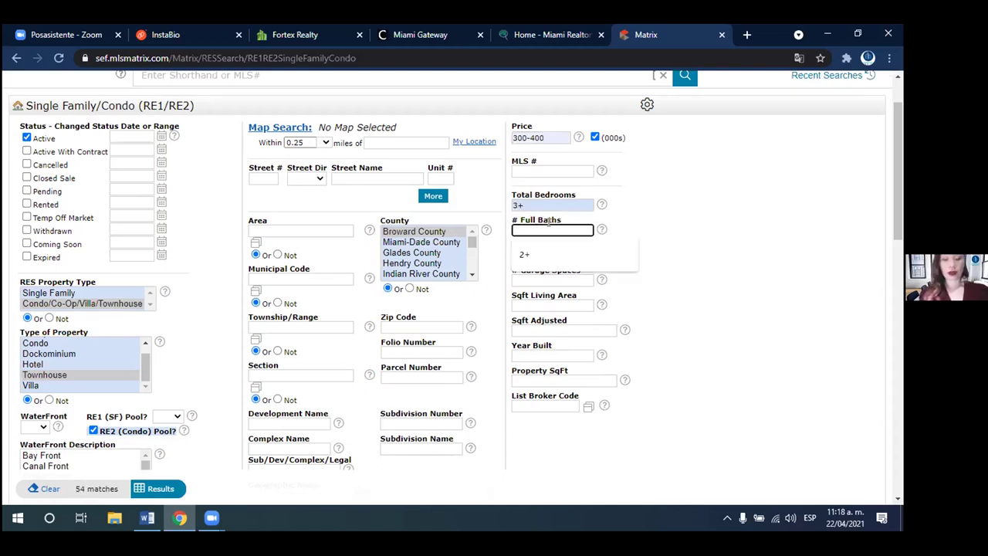
pyautogui.write('2')
pyautogui.press('Return')
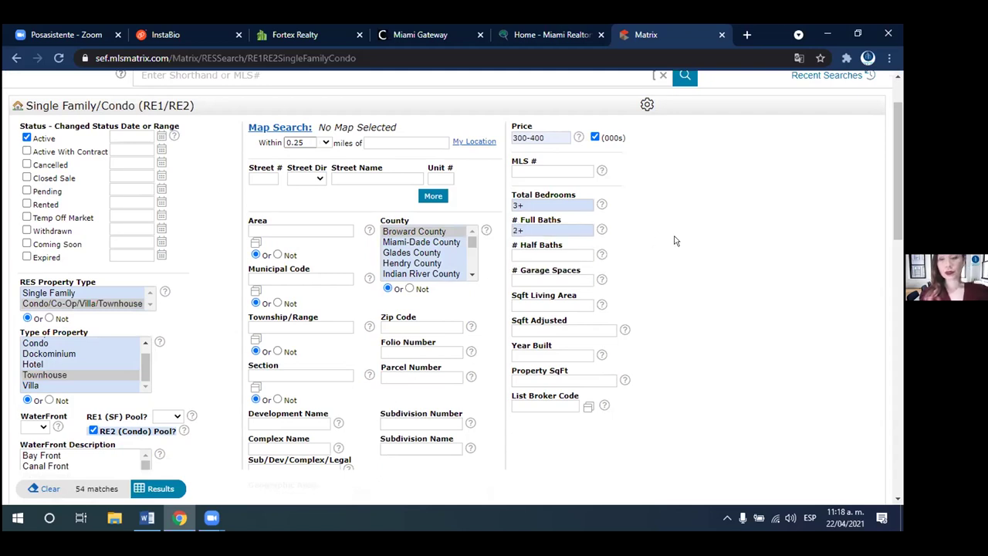
pyautogui.scroll(-3, 674, 241)
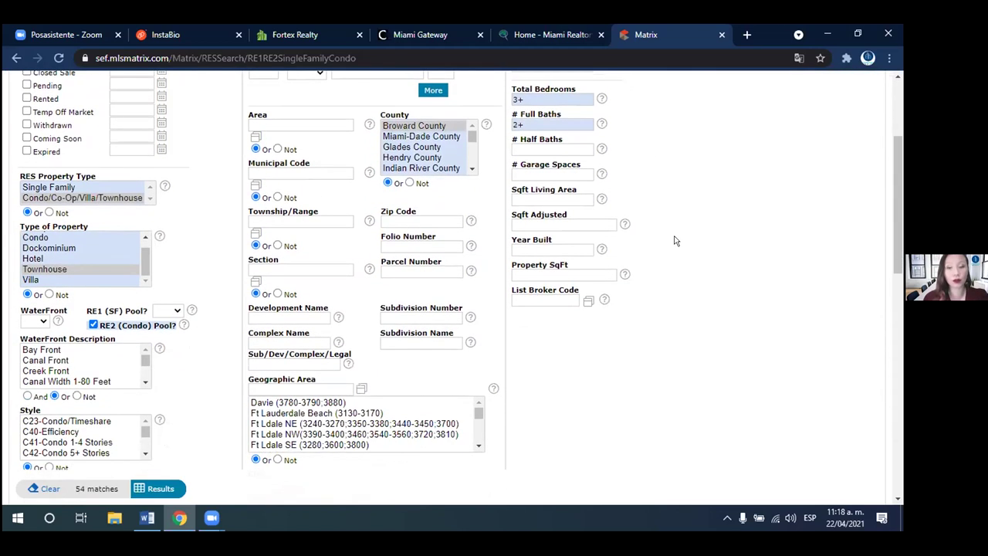
pyautogui.scroll(-4, 674, 241)
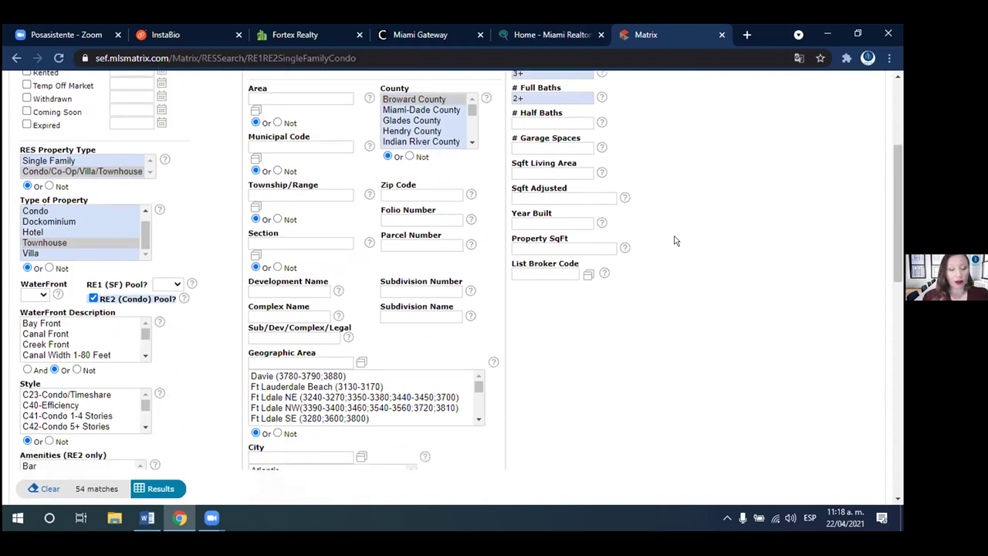
pyautogui.scroll(-2, 673, 241)
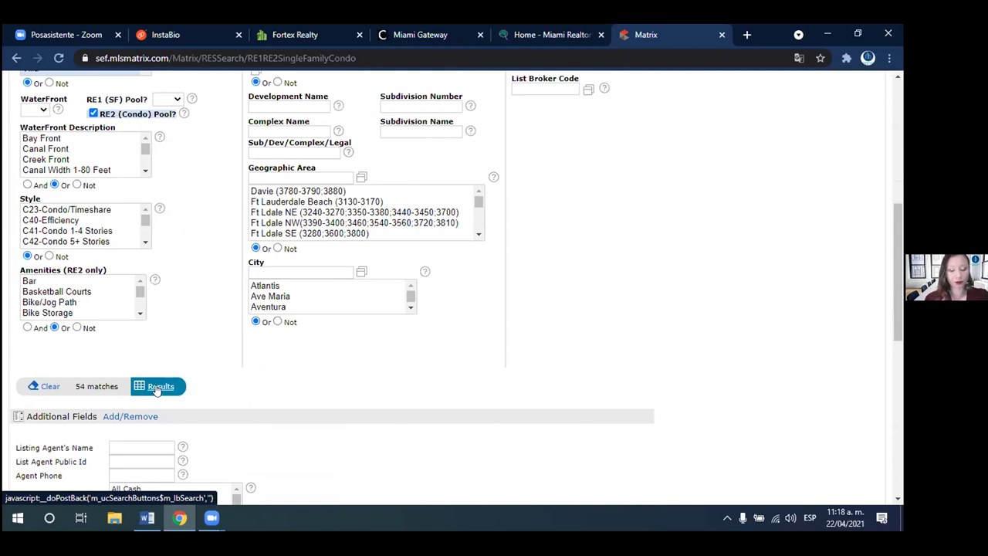
# - List the 54 matching townhouse results and plot them on the Map view
pyautogui.click(156, 388)
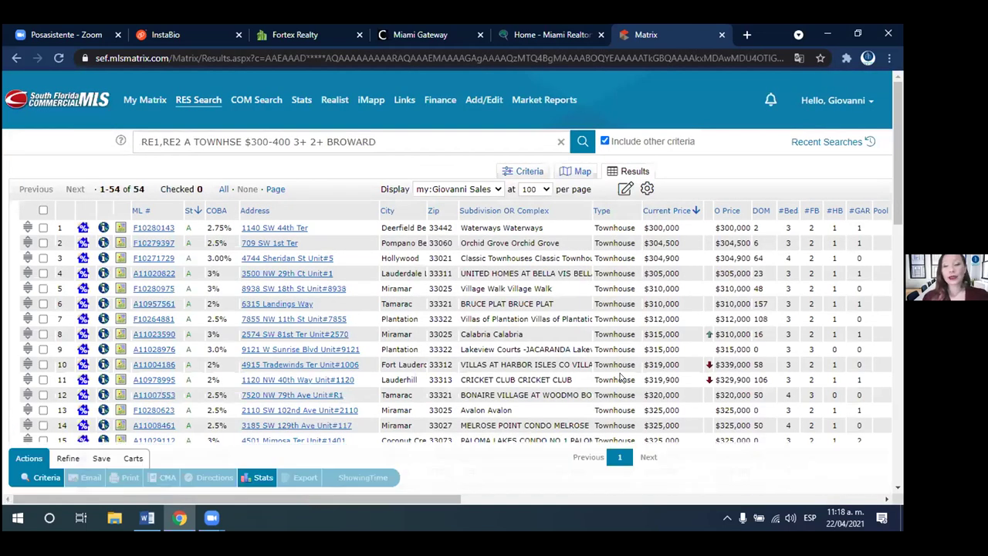
pyautogui.scroll(-3, 620, 377)
pyautogui.scroll(3, 899, 180)
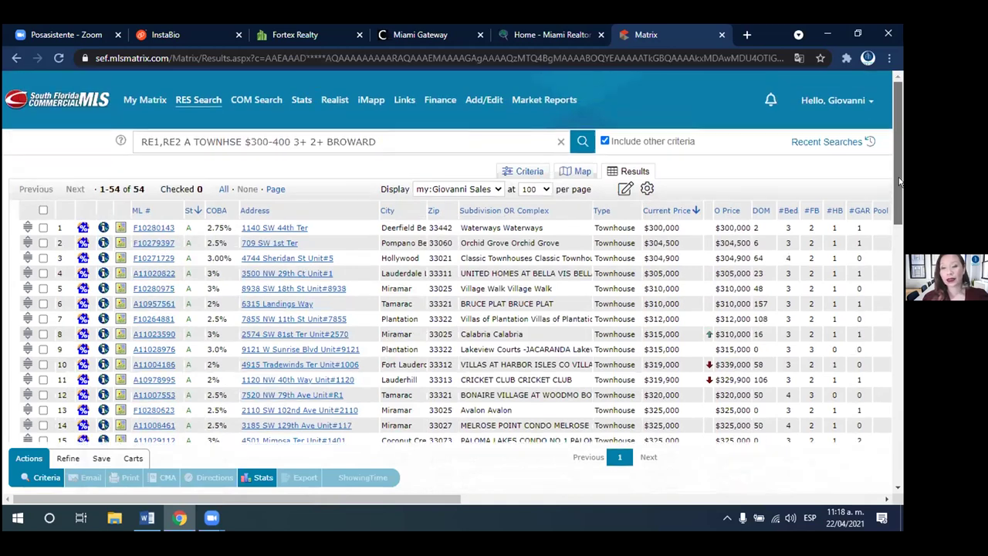
pyautogui.click(571, 172)
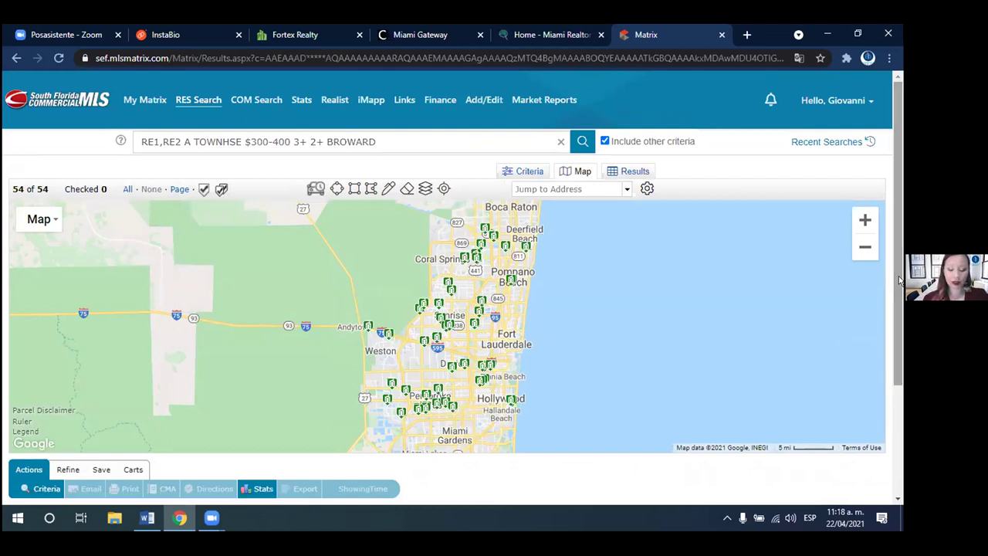
pyautogui.moveTo(898, 282); pyautogui.dragTo(898, 324)
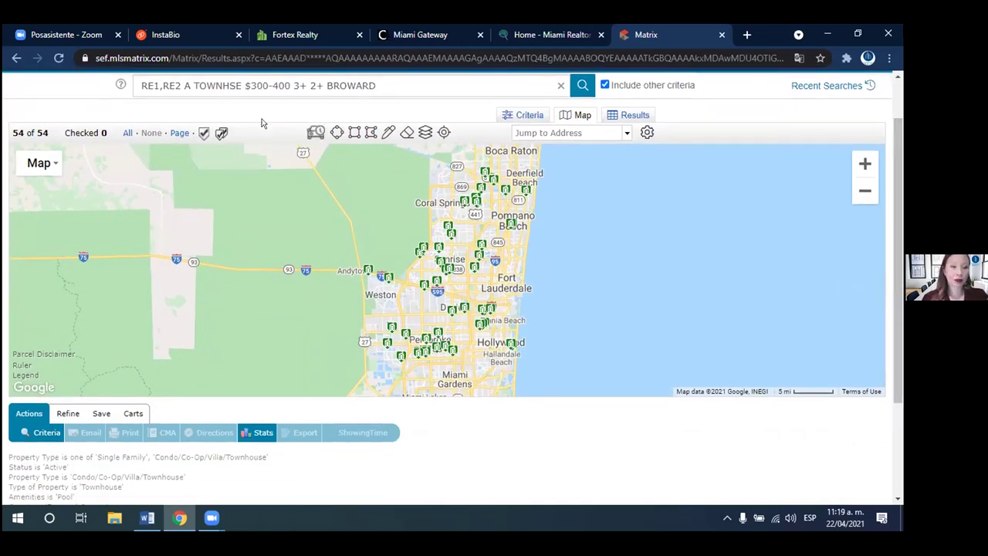
pyautogui.moveTo(54, 139); pyautogui.dragTo(8, 135)
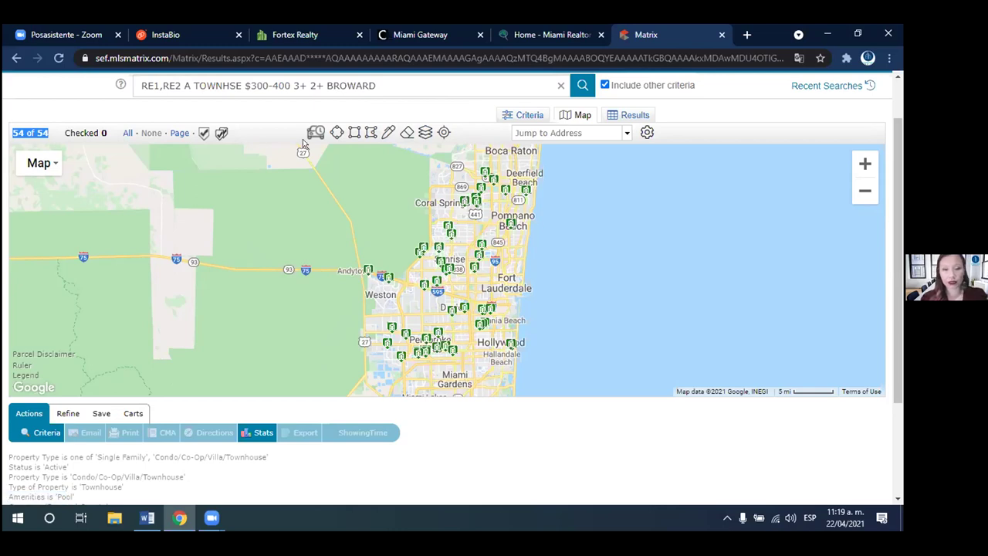
# - Draw a radius circle near Pembroke Pines, about 2 miles, and check its radius
pyautogui.click(336, 133)
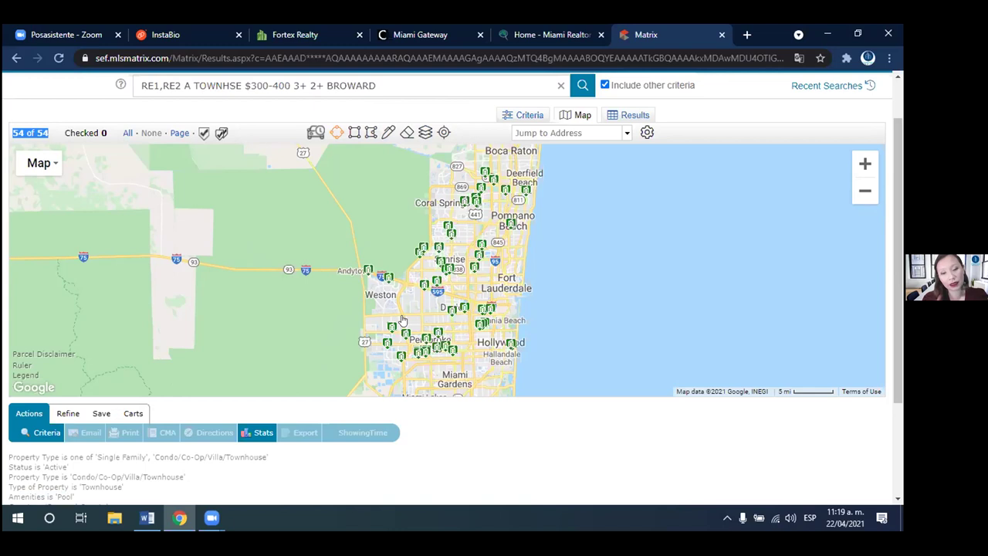
pyautogui.moveTo(423, 321)
pyautogui.mouseDown()
pyautogui.moveTo(458, 327)
pyautogui.moveTo(438, 325)
pyautogui.moveTo(474, 357)
pyautogui.moveTo(471, 338)
pyautogui.moveTo(426, 301)
pyautogui.mouseUp()
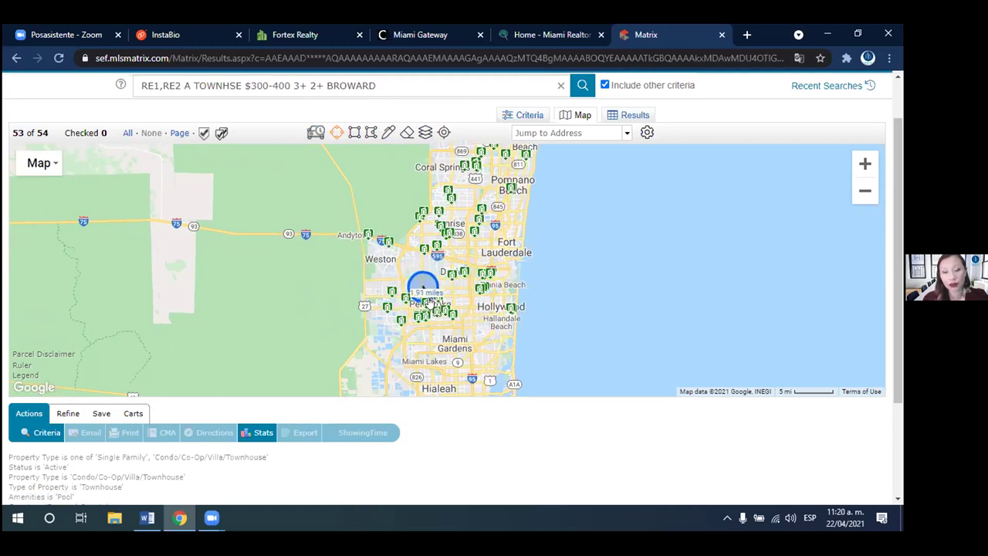
pyautogui.moveTo(425, 300); pyautogui.dragTo(429, 303)
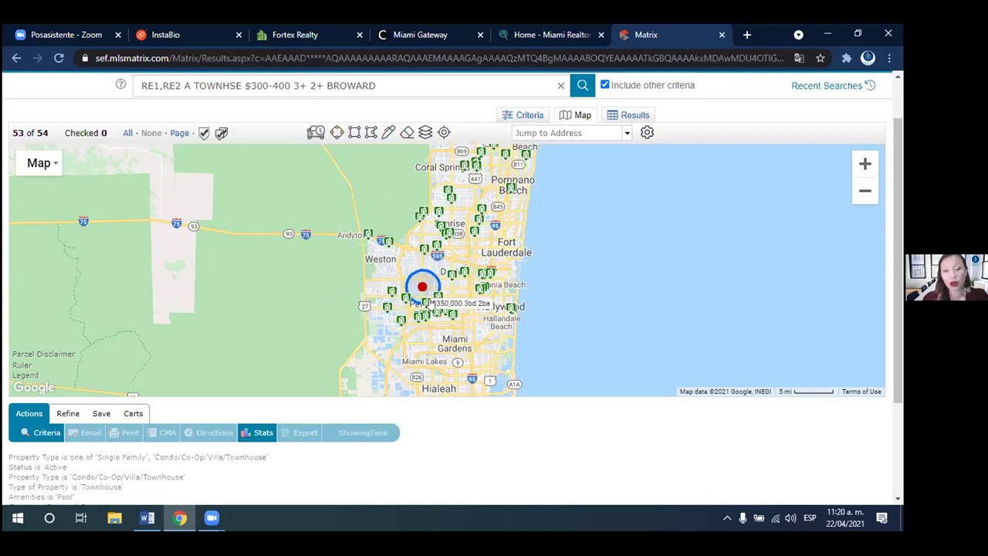
pyautogui.click(422, 284)
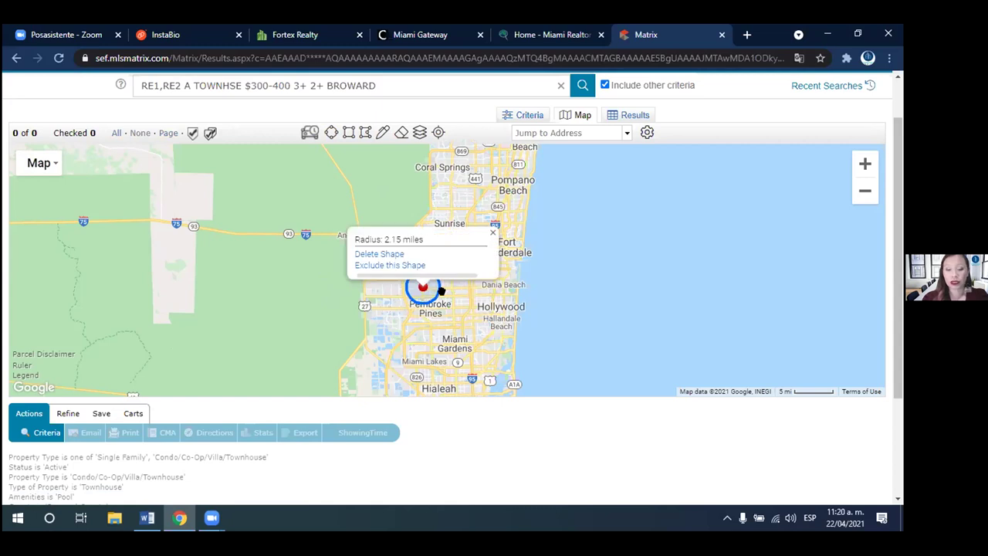
pyautogui.click(423, 292)
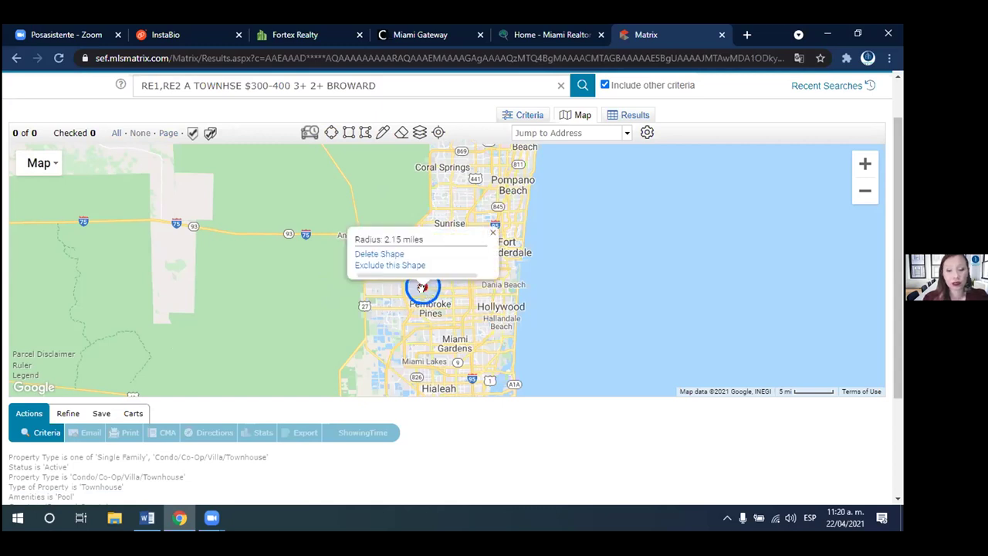
pyautogui.click(426, 298)
# - Widen the Pembroke Pines circle to a 5.51-mile radius, narrowing results to 17 listings
pyautogui.moveTo(435, 302); pyautogui.dragTo(445, 306)
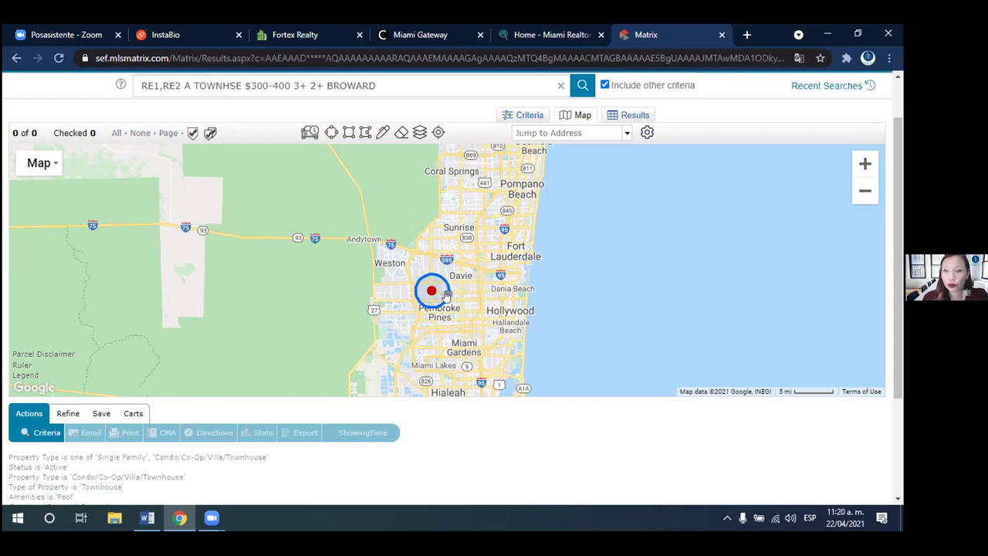
pyautogui.moveTo(446, 295); pyautogui.dragTo(471, 301)
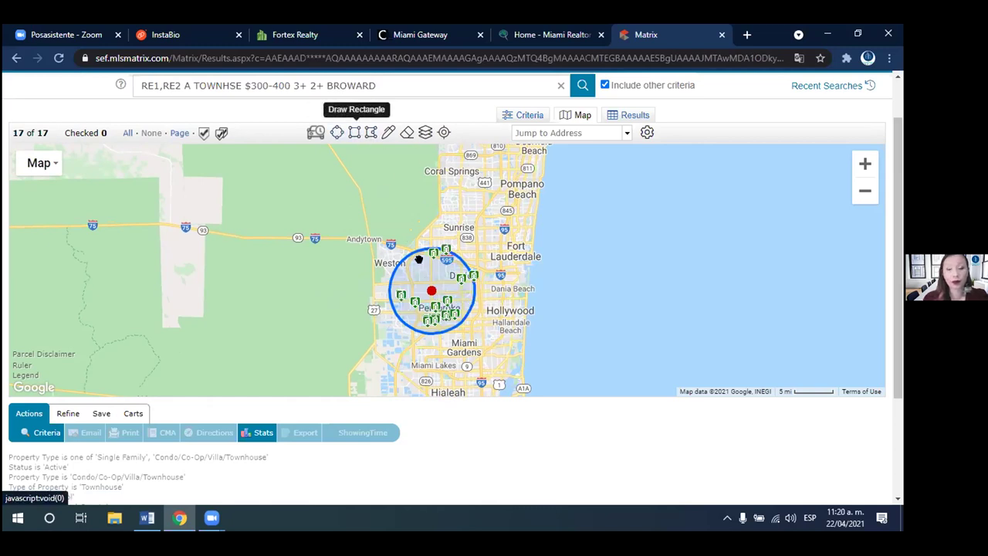
pyautogui.click(435, 306)
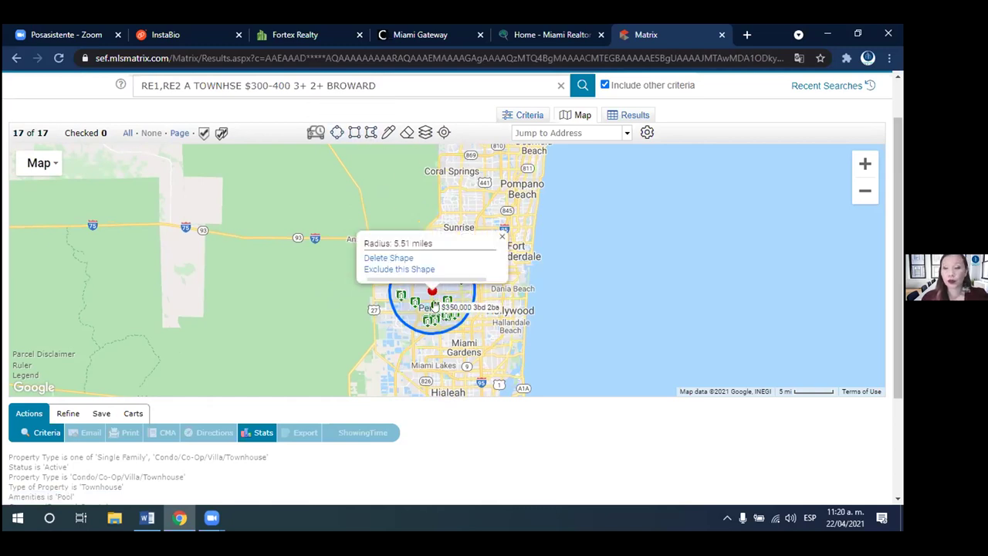
pyautogui.click(440, 307)
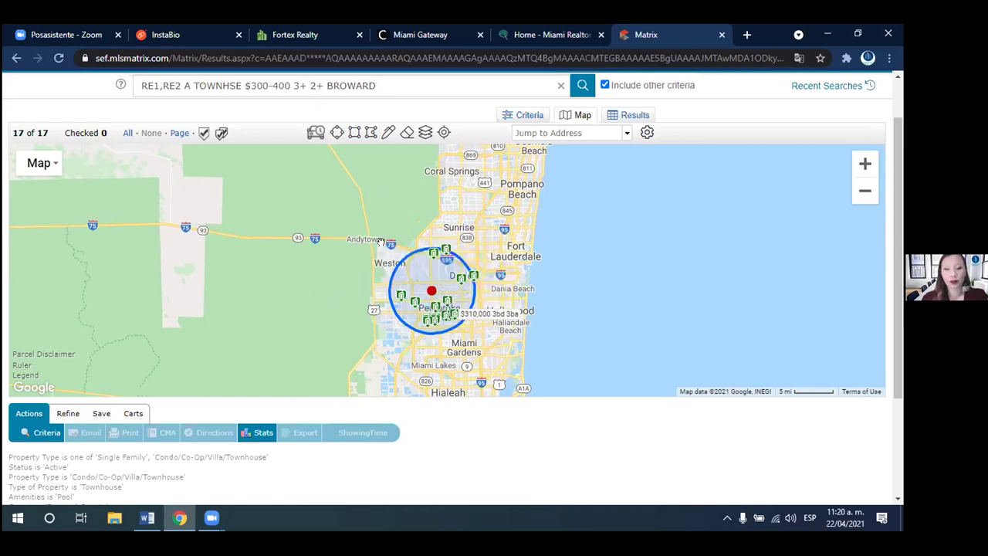
pyautogui.moveTo(511, 236); pyautogui.dragTo(497, 271)
pyautogui.moveTo(422, 182); pyautogui.dragTo(412, 223)
pyautogui.click(354, 132)
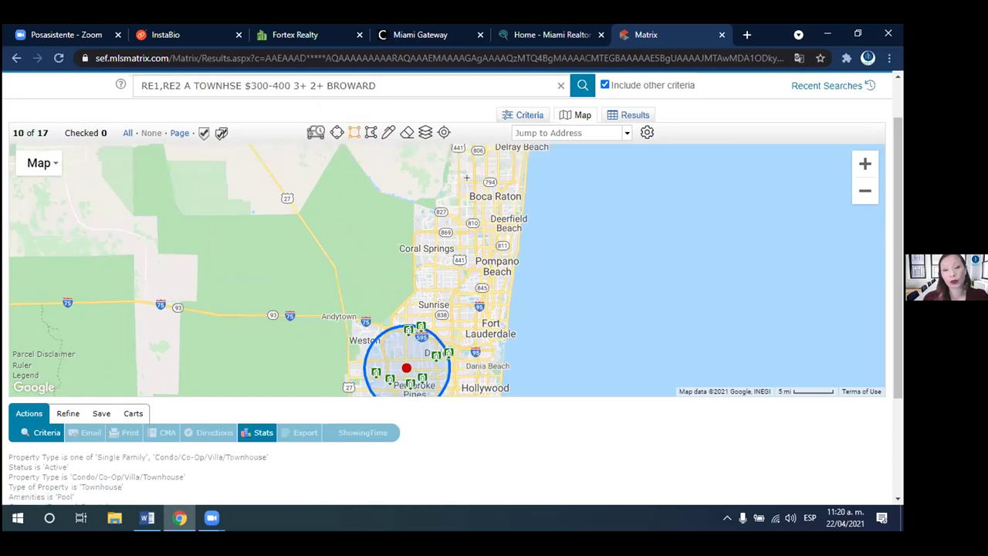
# - Draw and enlarge a rectangle over Boca Raton, then place a first polygon point near Coral Springs
pyautogui.moveTo(471, 173); pyautogui.dragTo(531, 220)
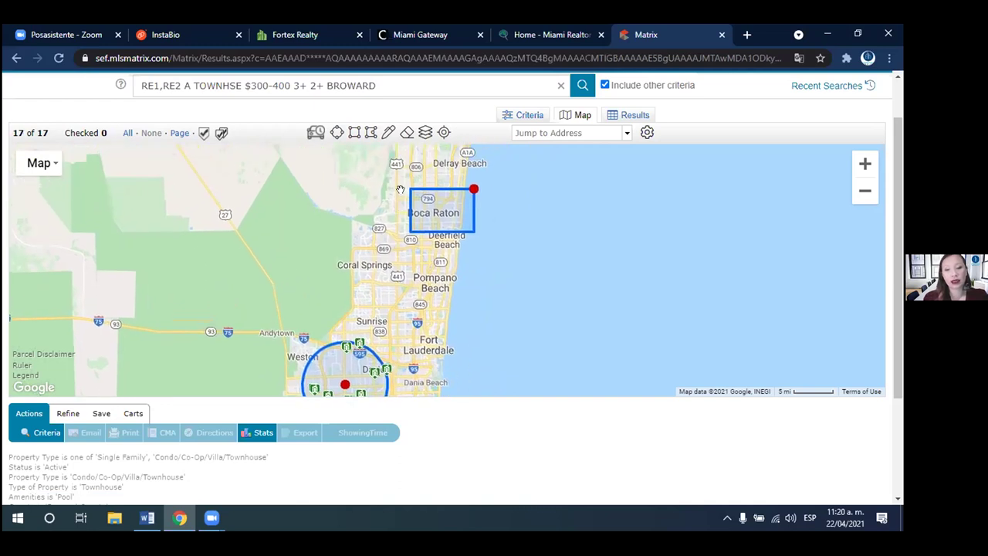
pyautogui.moveTo(406, 198); pyautogui.dragTo(355, 185)
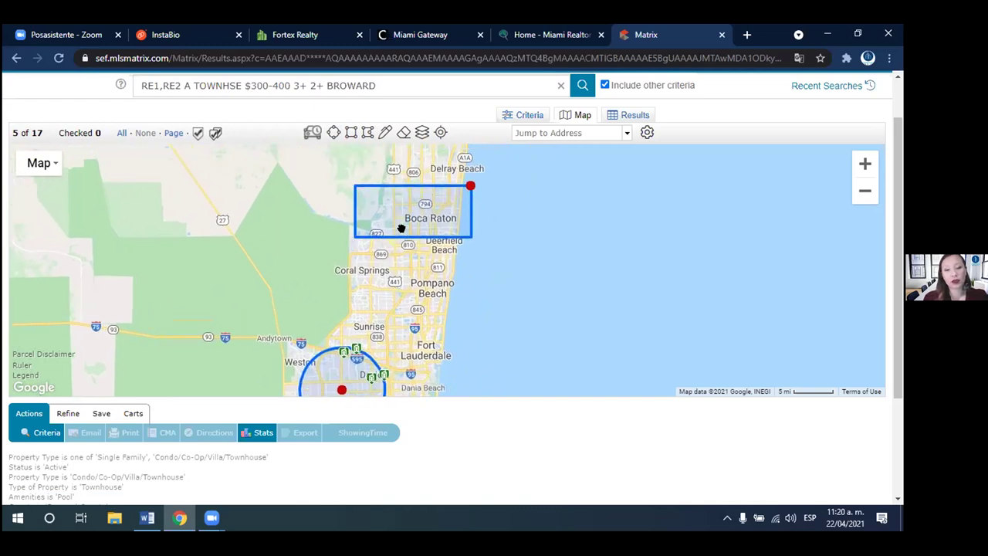
pyautogui.moveTo(356, 237); pyautogui.dragTo(356, 284)
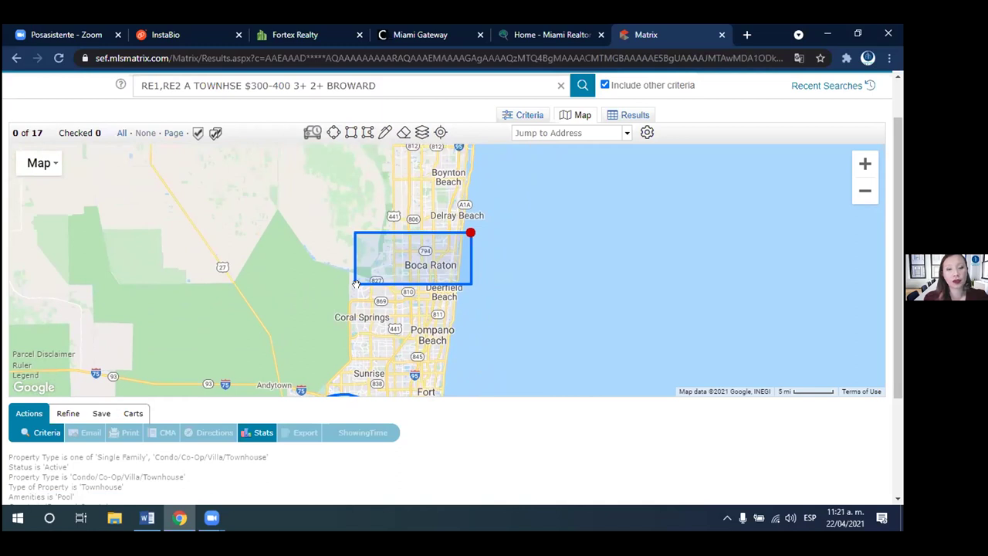
pyautogui.click(367, 132)
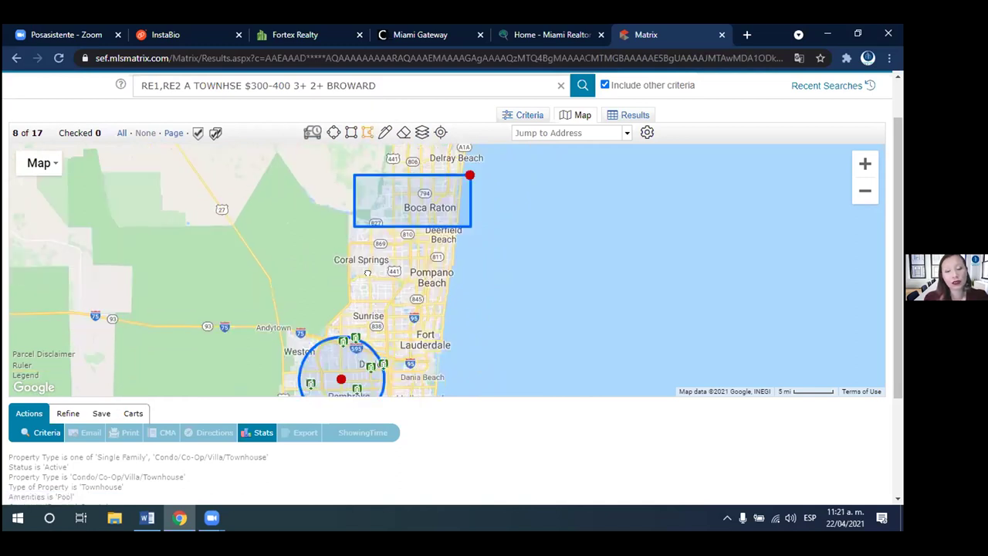
pyautogui.click(367, 273)
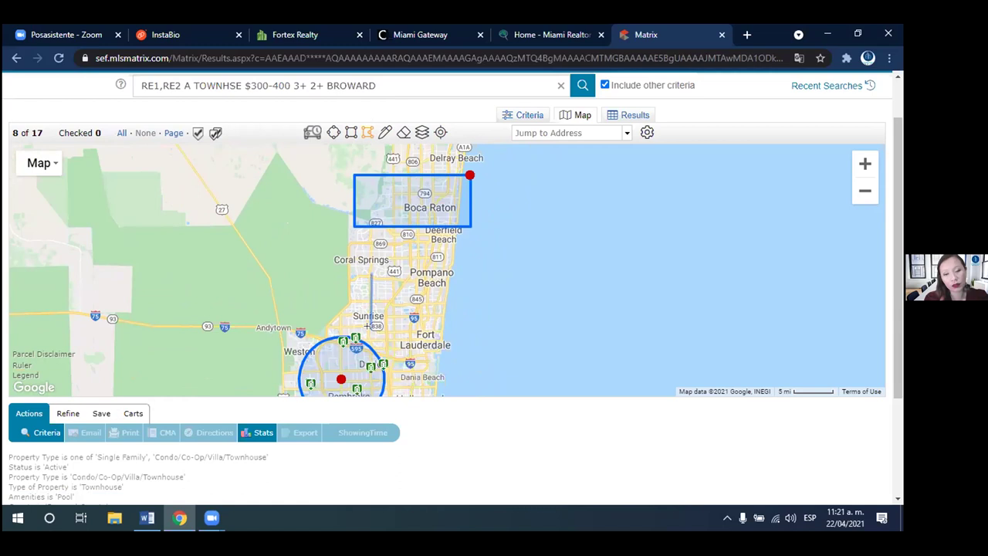
# - Add polygon corners near Sunrise and up toward Pompano Beach, closing it at Coral Springs
pyautogui.click(370, 327)
pyautogui.click(427, 328)
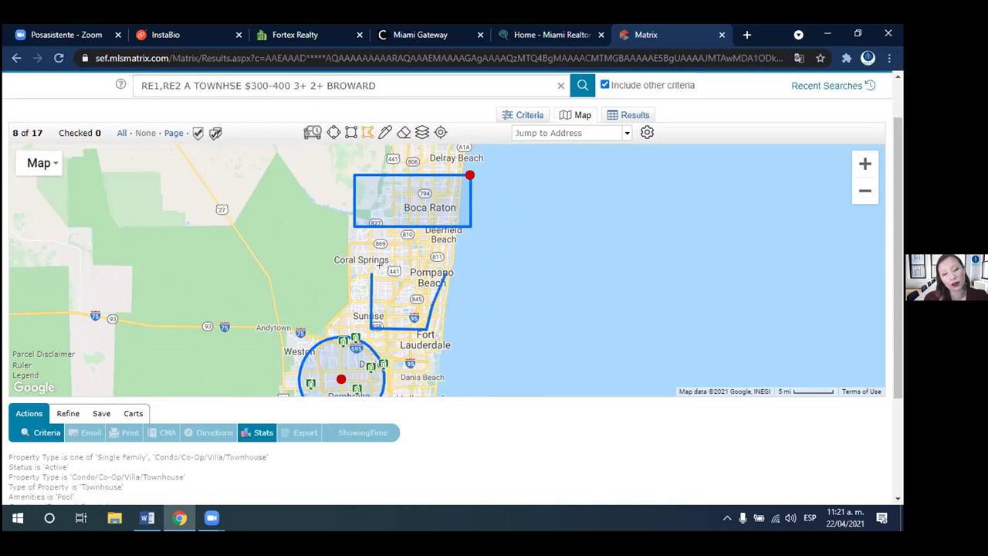
pyautogui.click(446, 277)
pyautogui.click(432, 255)
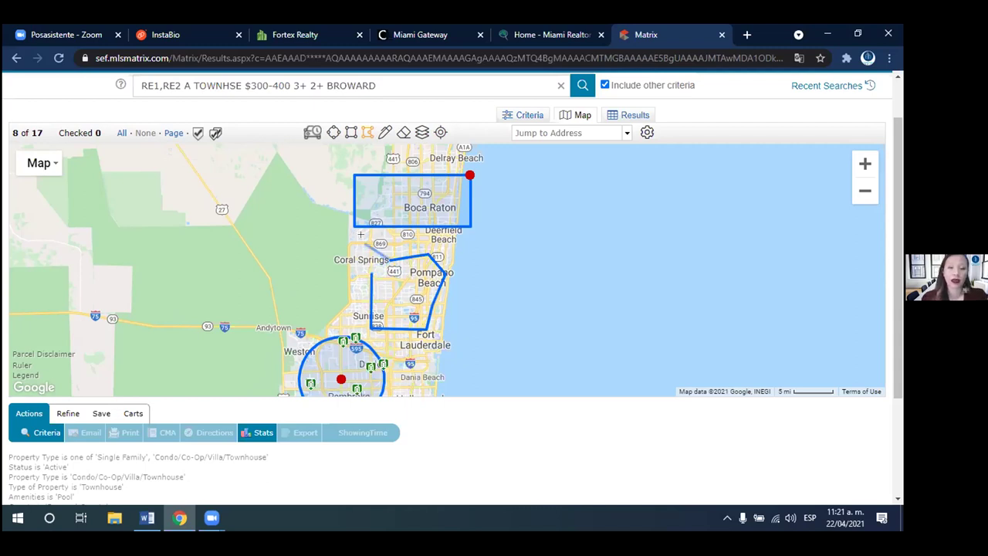
pyautogui.click(370, 275)
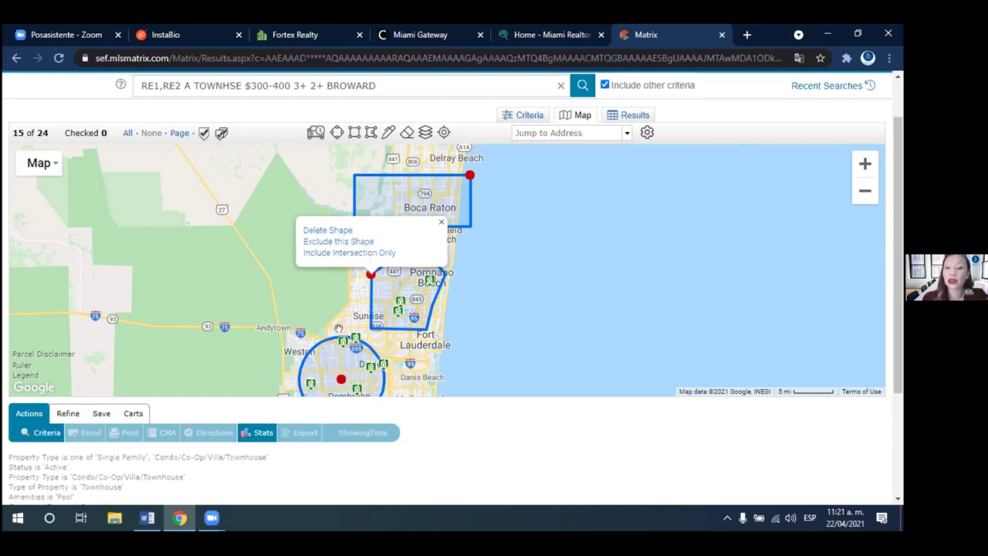
# - Set the circle to Include Intersection Only and widen it to about 14.5 miles radius
pyautogui.click(342, 378)
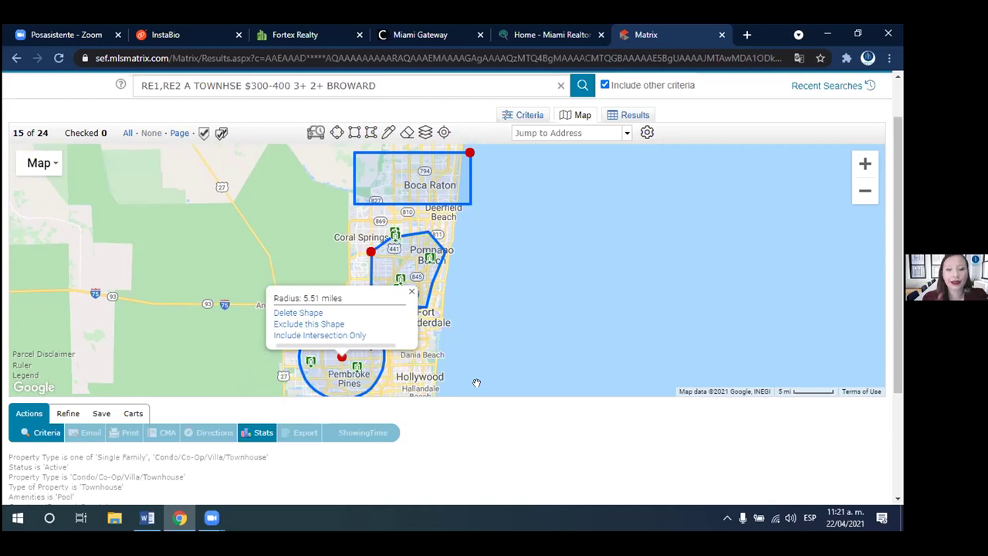
pyautogui.click(370, 334)
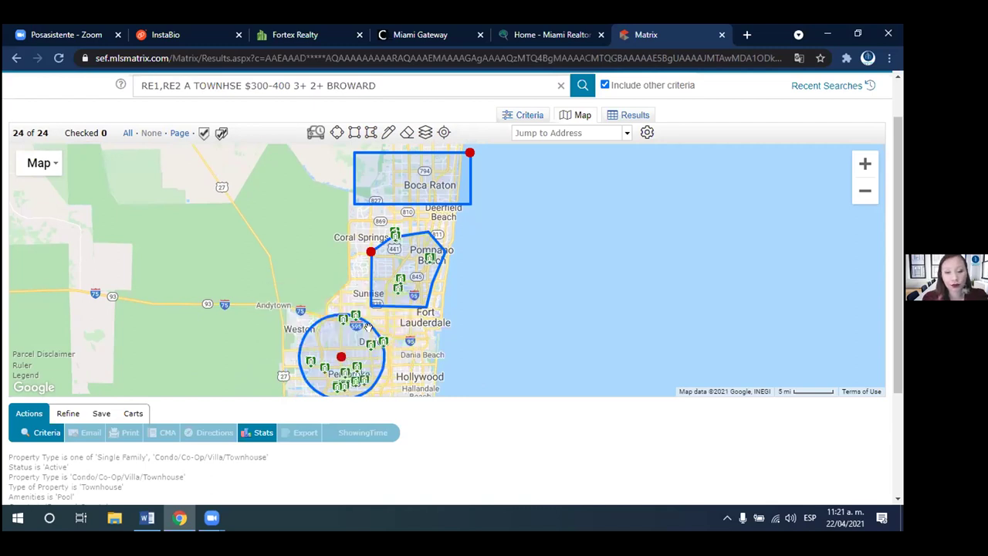
pyautogui.moveTo(367, 327); pyautogui.dragTo(359, 265)
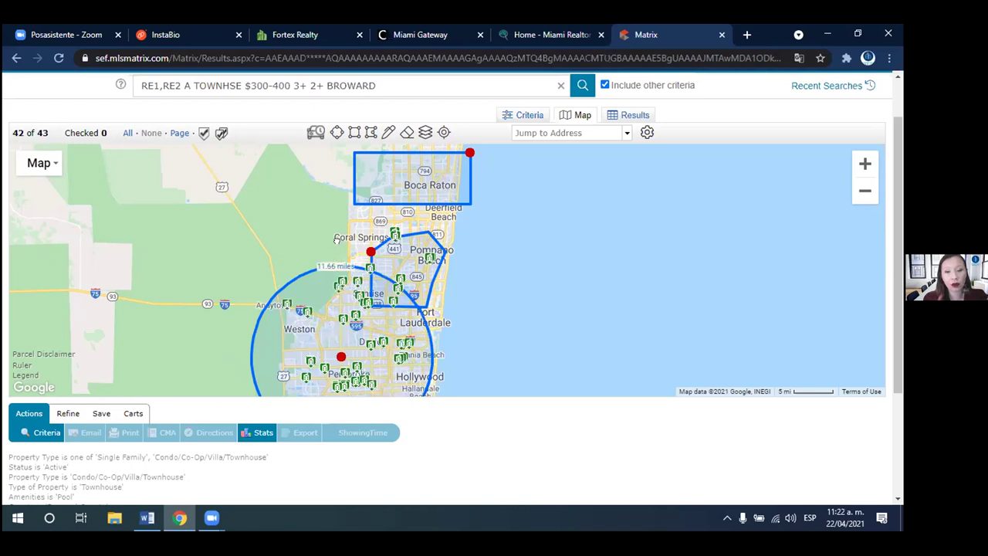
pyautogui.moveTo(333, 263); pyautogui.dragTo(338, 244)
pyautogui.moveTo(380, 272); pyautogui.dragTo(369, 256)
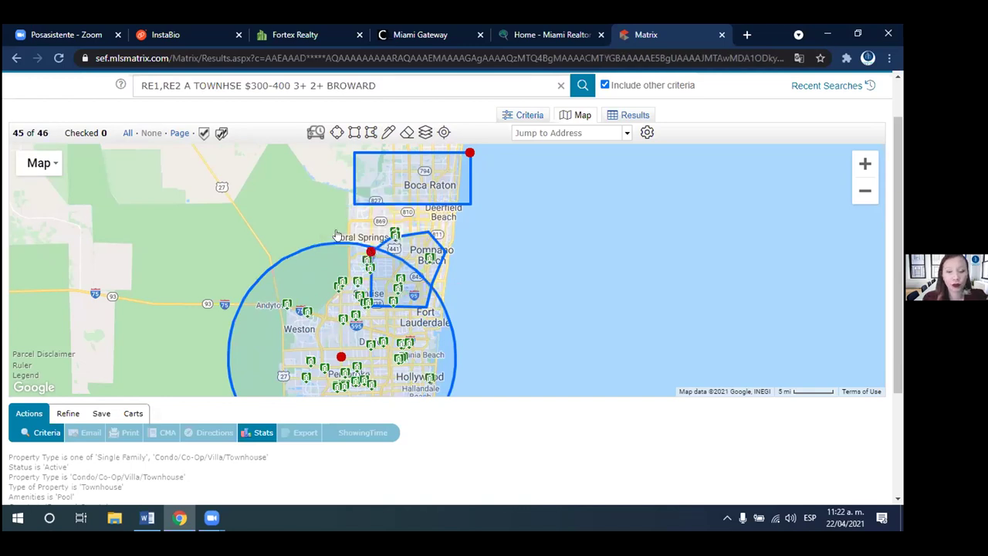
pyautogui.click(372, 247)
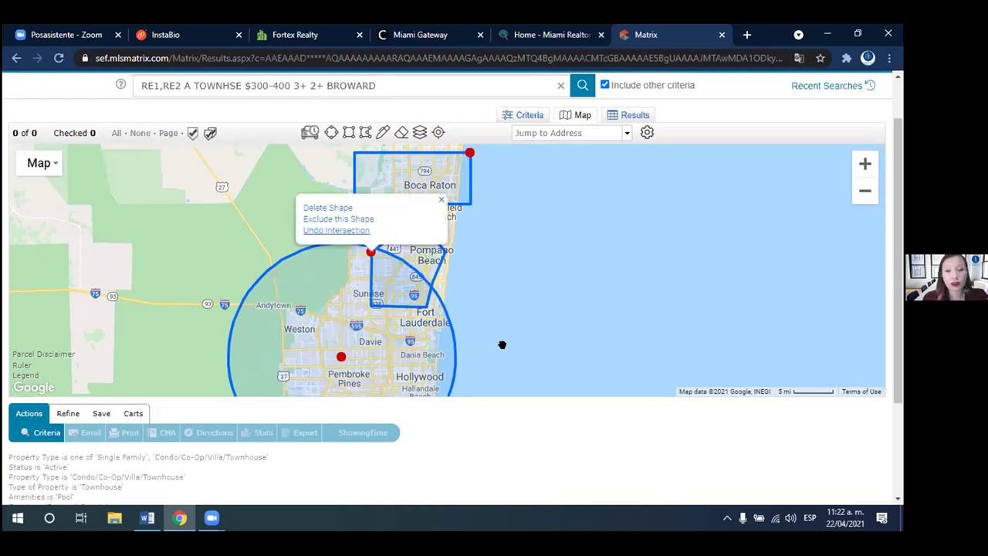
pyautogui.click(388, 264)
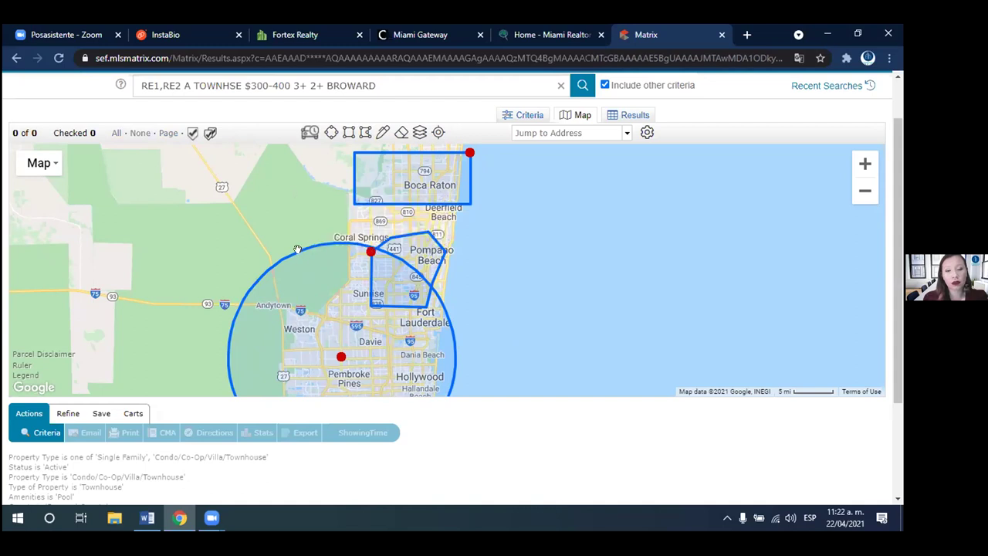
pyautogui.moveTo(346, 255); pyautogui.dragTo(352, 245)
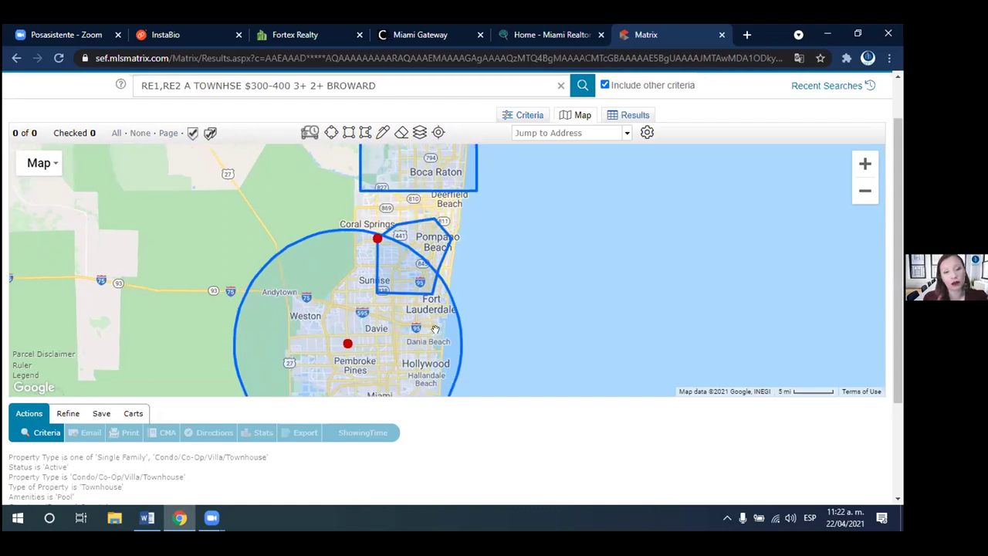
pyautogui.click(339, 236)
pyautogui.click(337, 221)
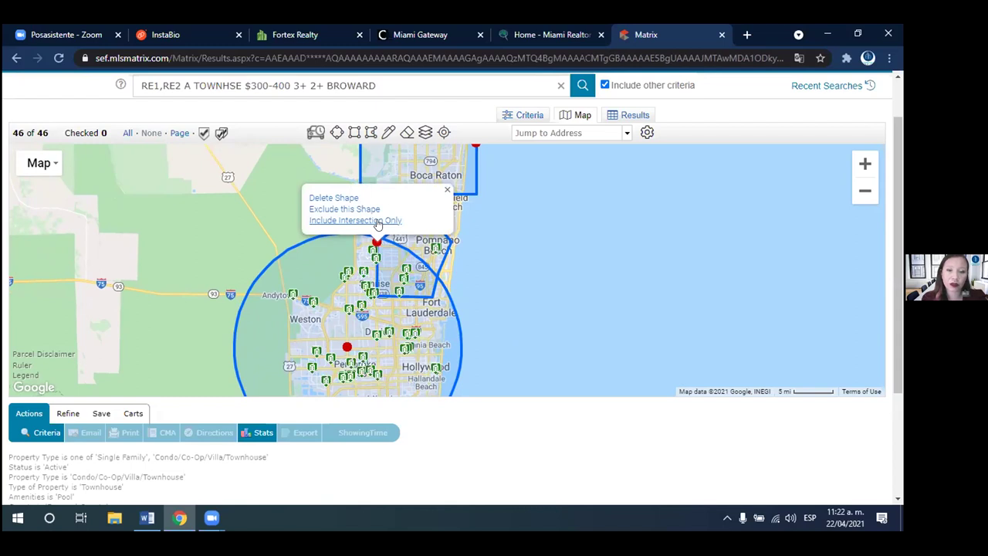
pyautogui.click(378, 222)
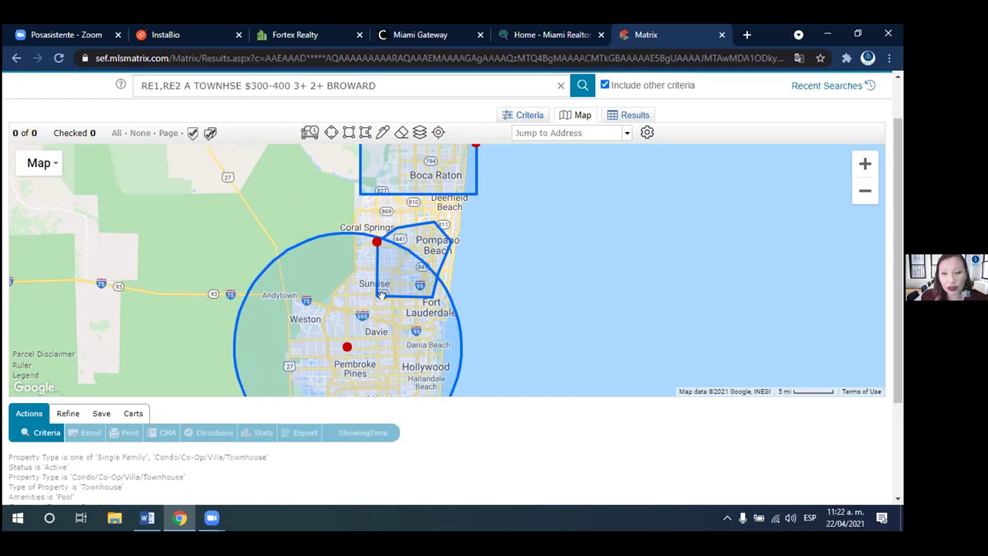
# - Delete the polygon and circle search areas, then clear all remaining shapes from the map
pyautogui.click(413, 292)
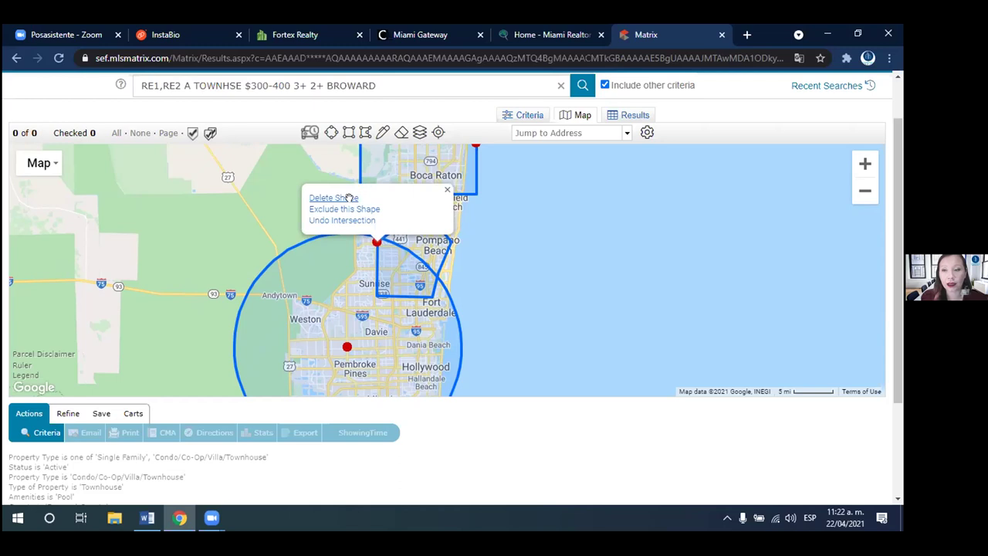
pyautogui.click(349, 199)
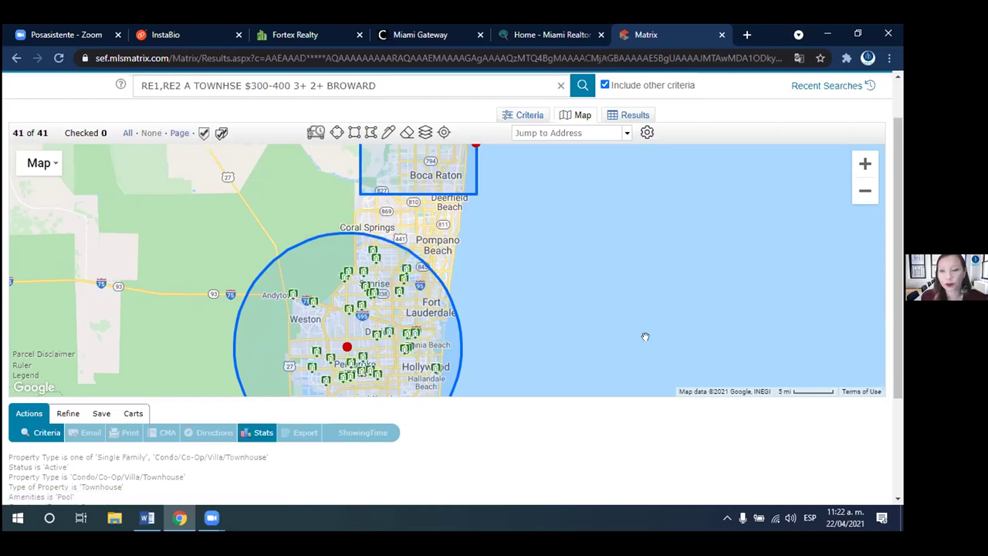
pyautogui.scroll(1, 899, 224)
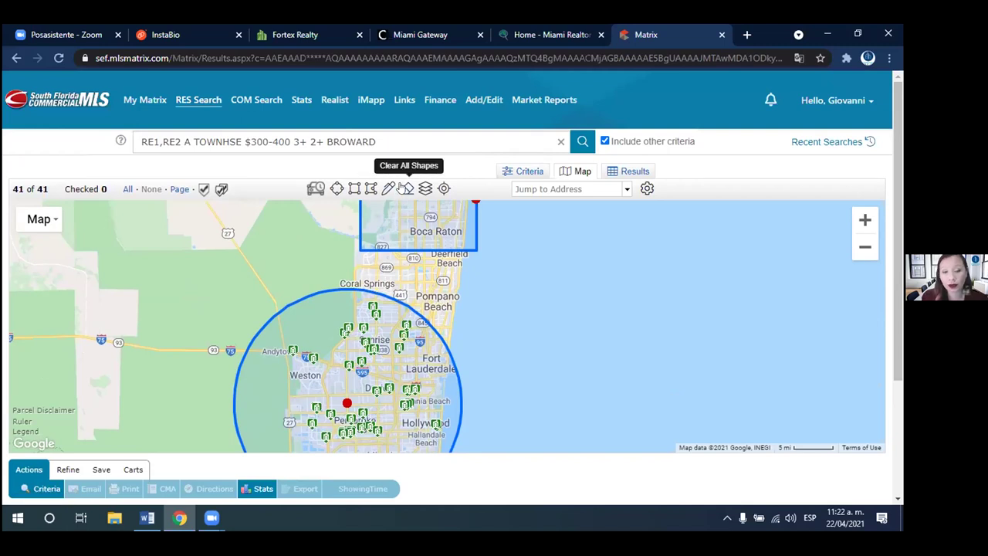
pyautogui.click(348, 402)
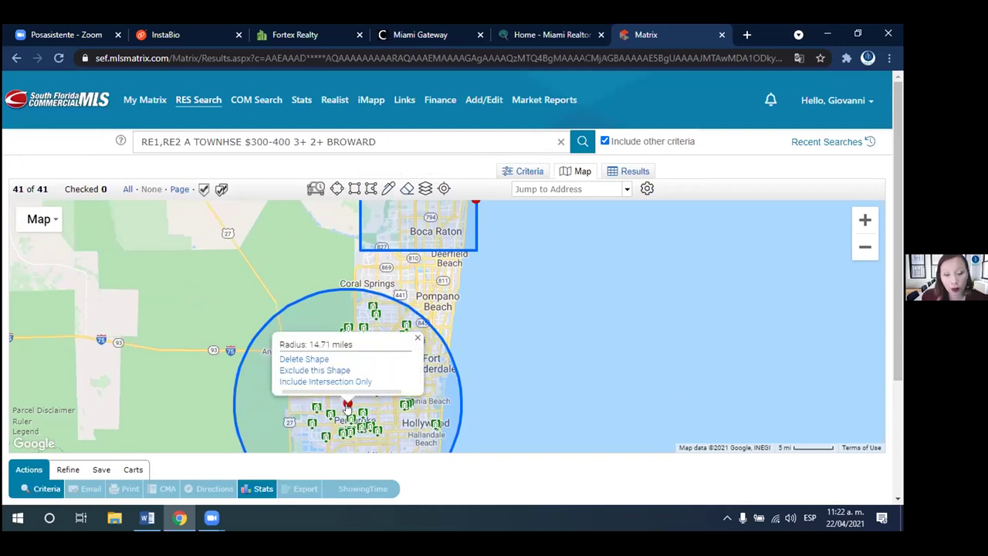
pyautogui.click(317, 360)
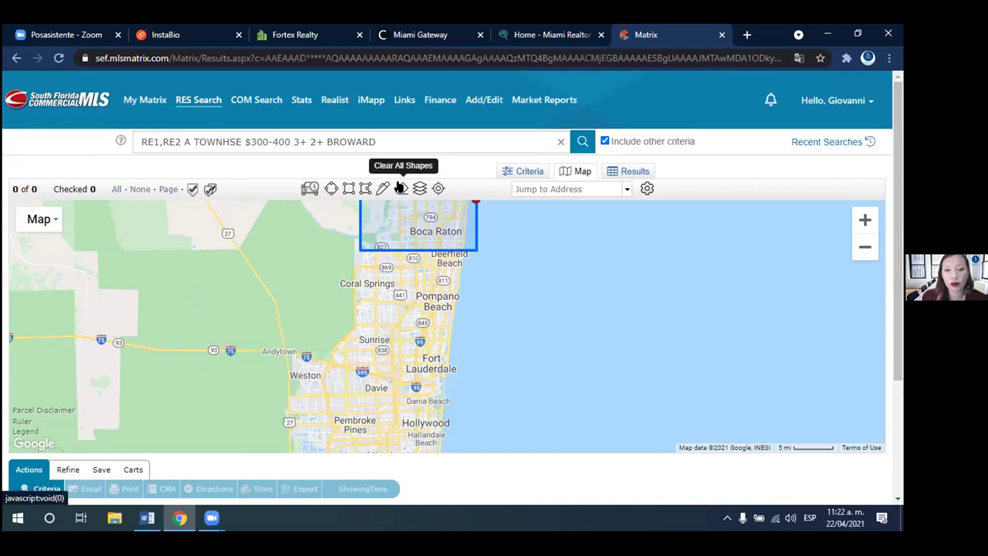
pyautogui.click(399, 188)
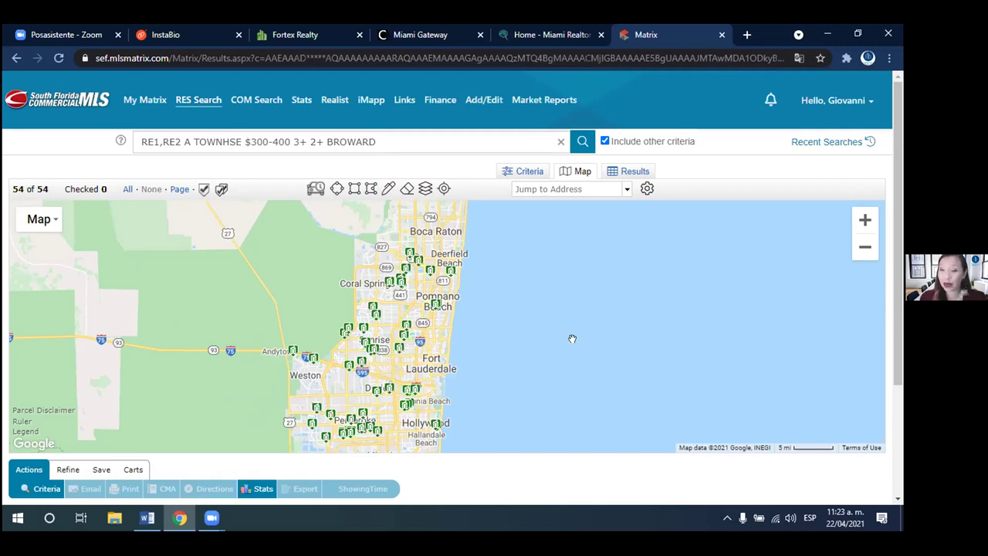
pyautogui.moveTo(434, 306)
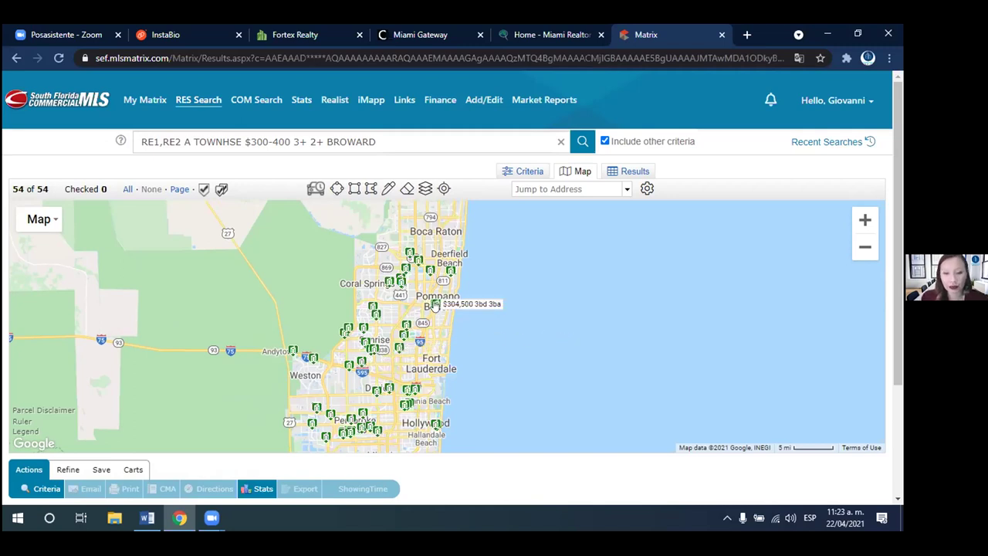
pyautogui.click(360, 369)
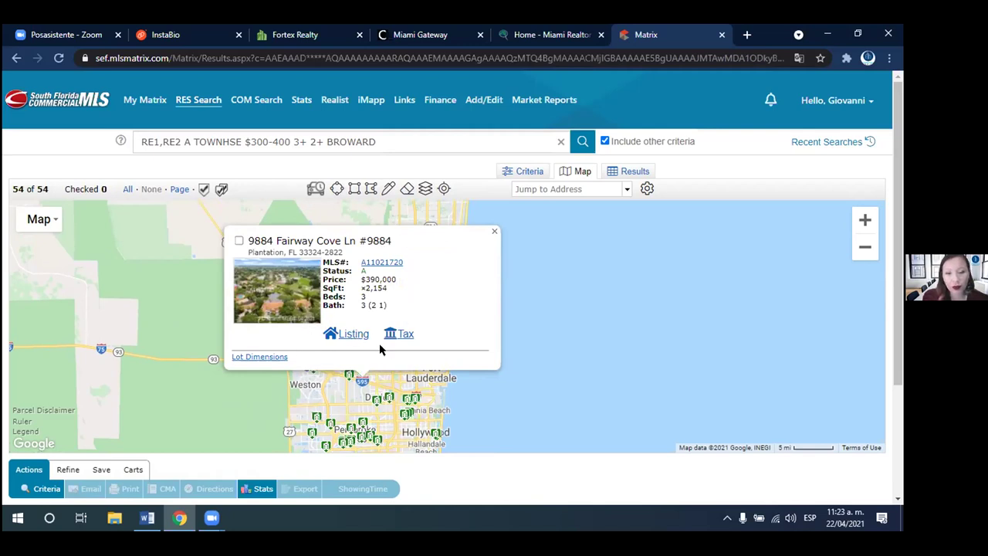
pyautogui.click(395, 262)
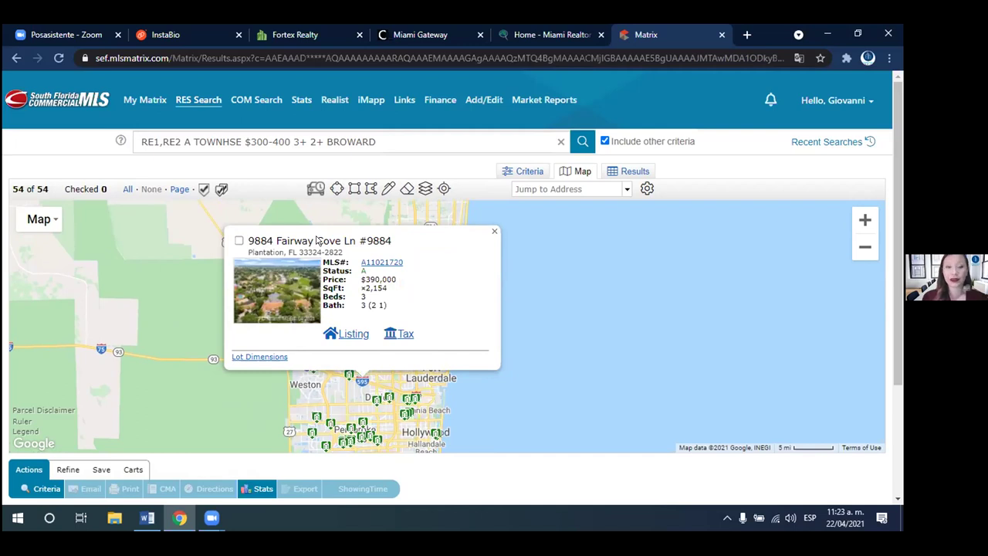
pyautogui.click(239, 240)
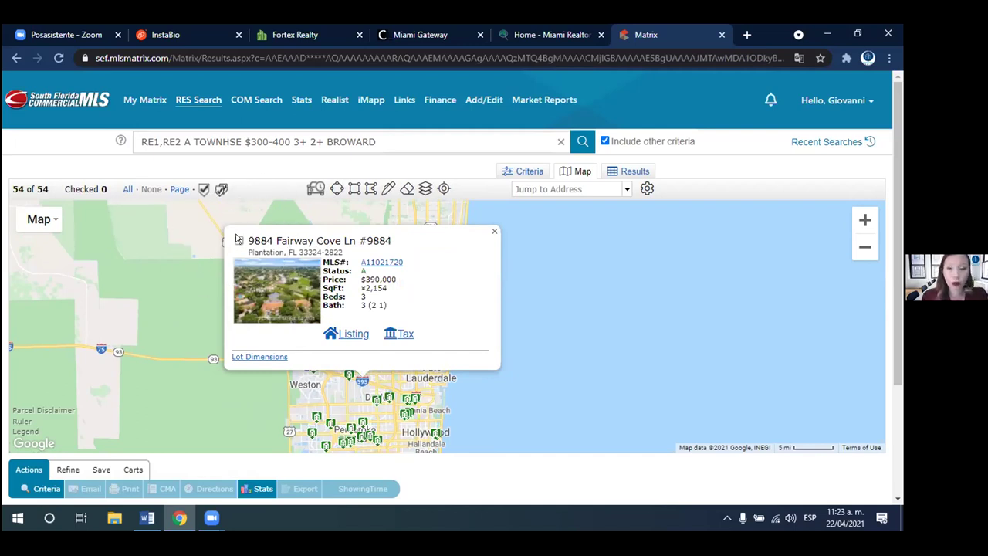
pyautogui.click(239, 241)
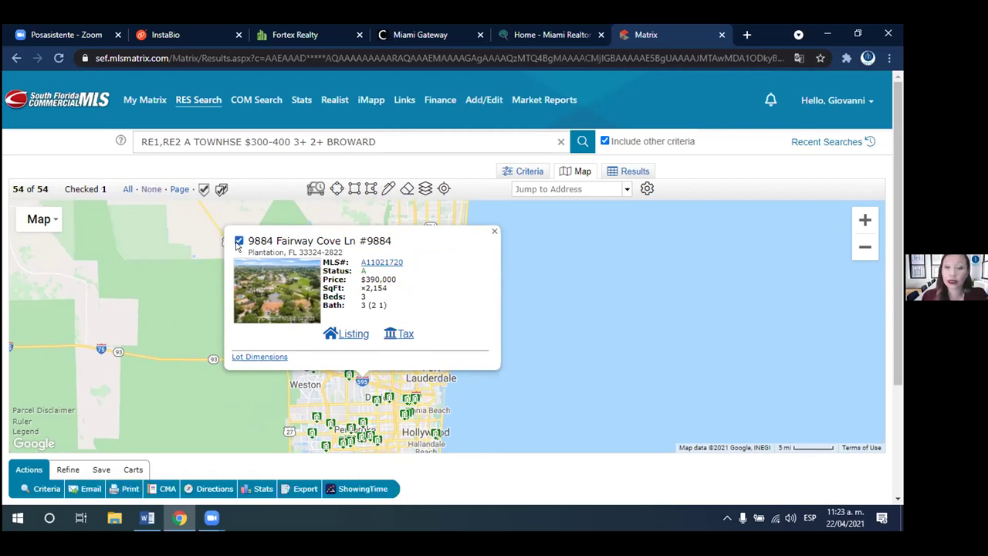
pyautogui.click(491, 230)
pyautogui.moveTo(369, 385); pyautogui.dragTo(368, 332)
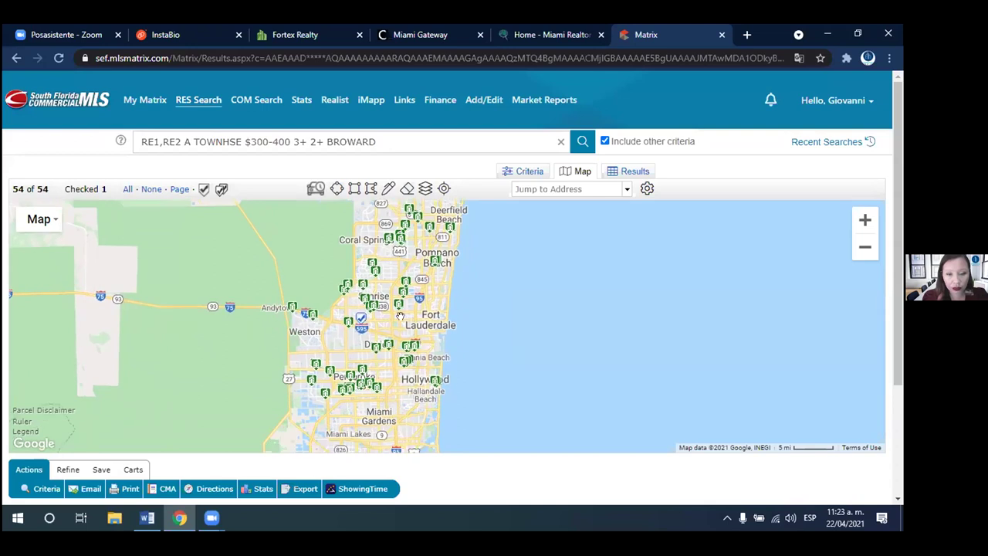
pyautogui.click(371, 350)
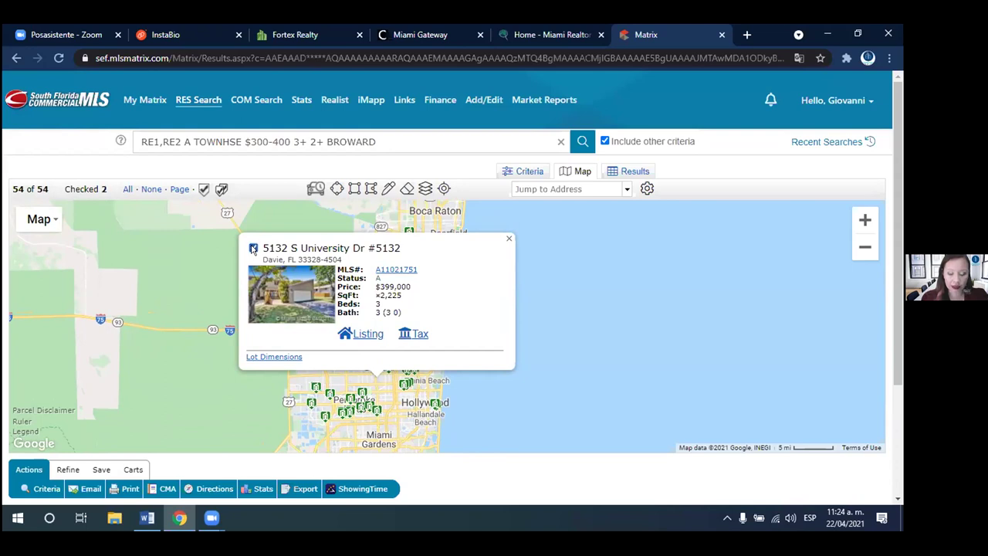
pyautogui.click(509, 239)
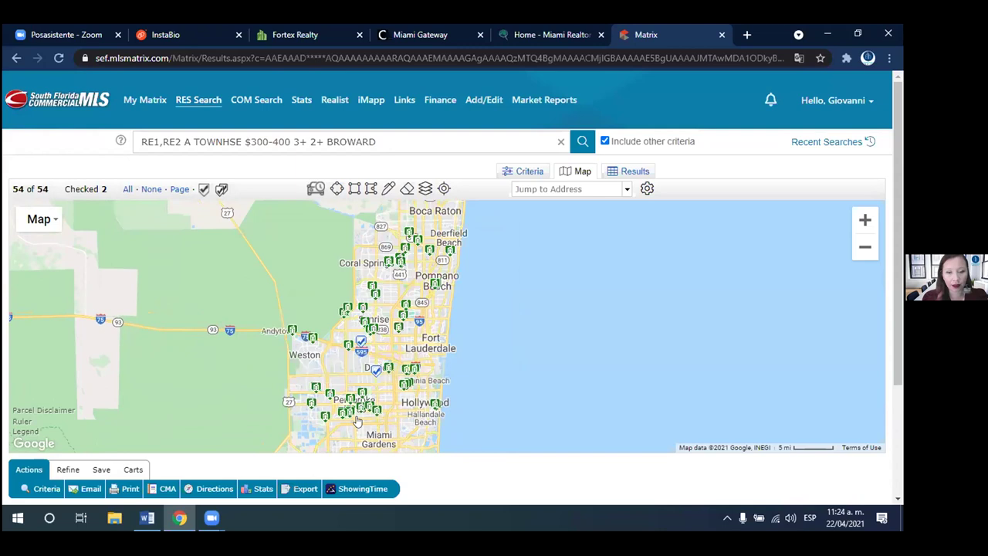
pyautogui.click(323, 416)
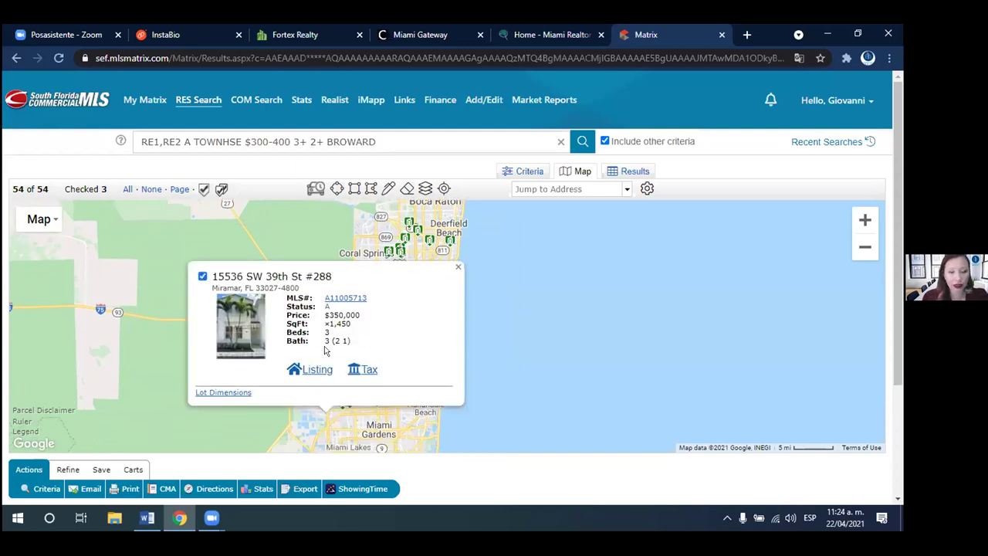
pyautogui.click(458, 267)
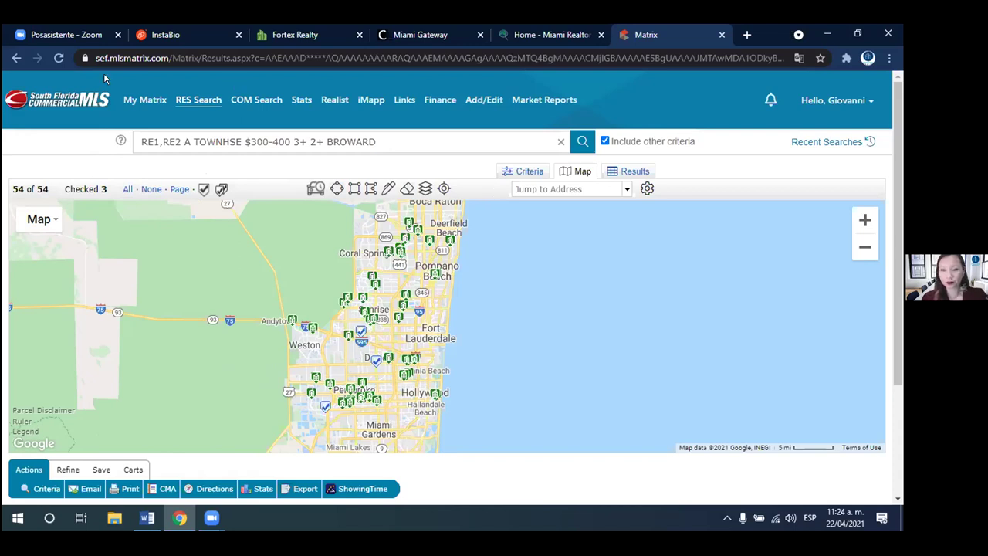
pyautogui.click(625, 173)
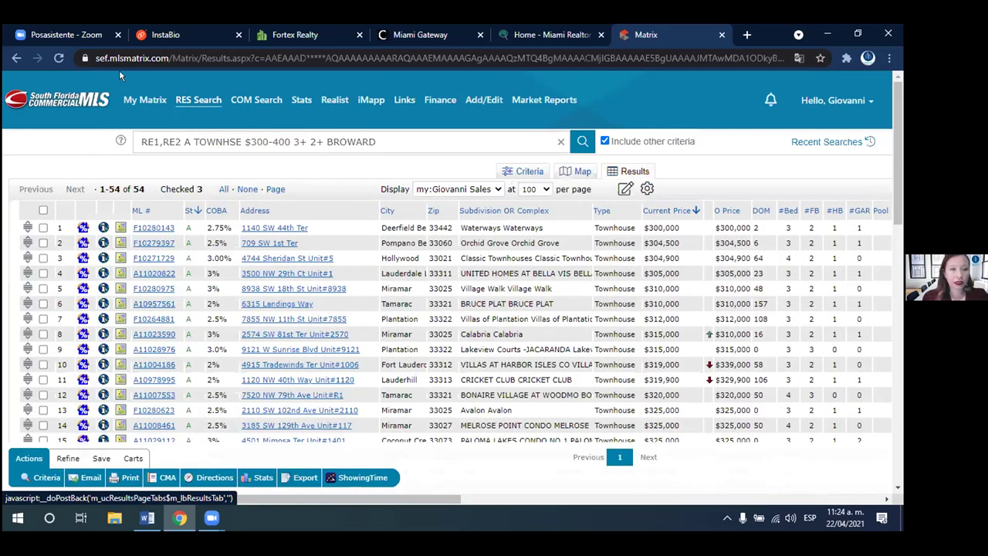
pyautogui.moveTo(197, 100)
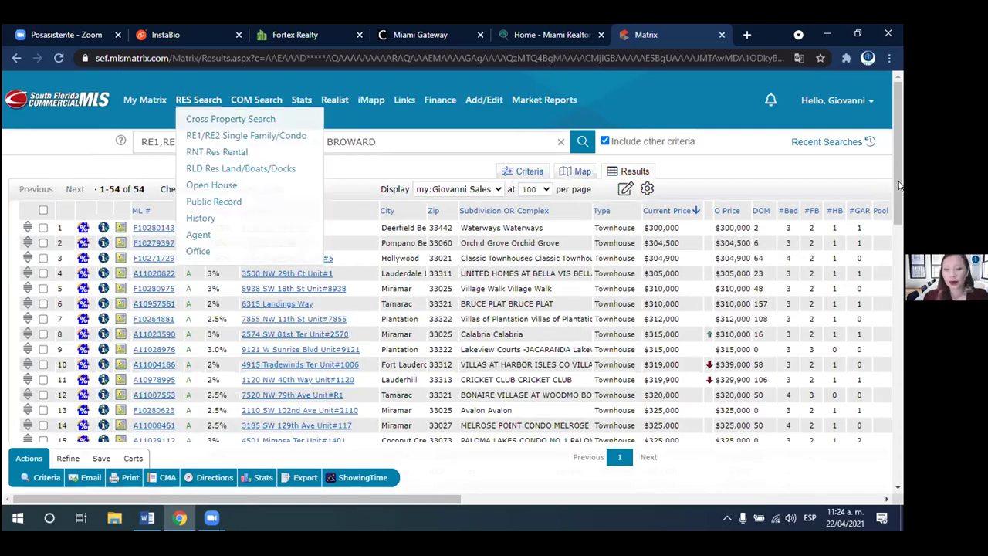
pyautogui.scroll(-6, 874, 331)
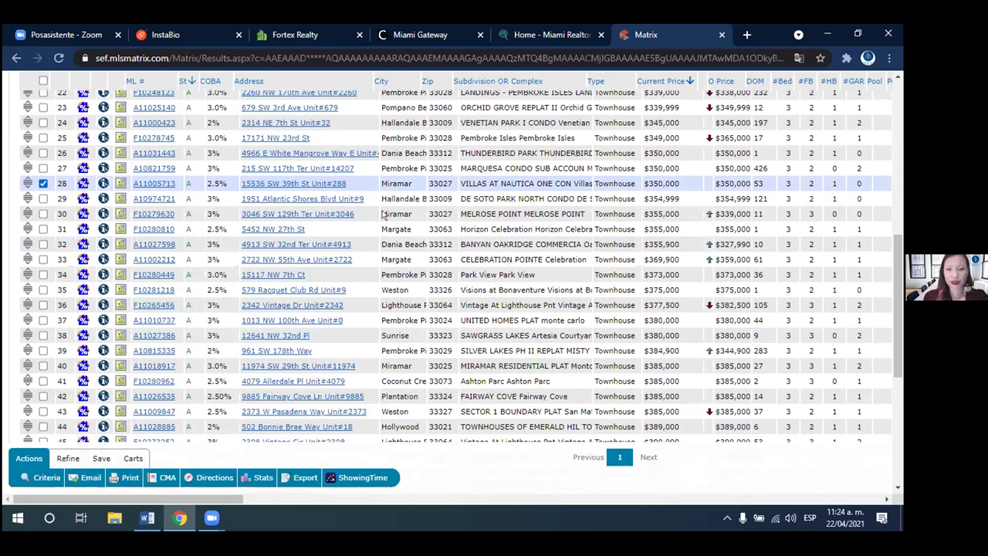
pyautogui.scroll(-5, 595, 386)
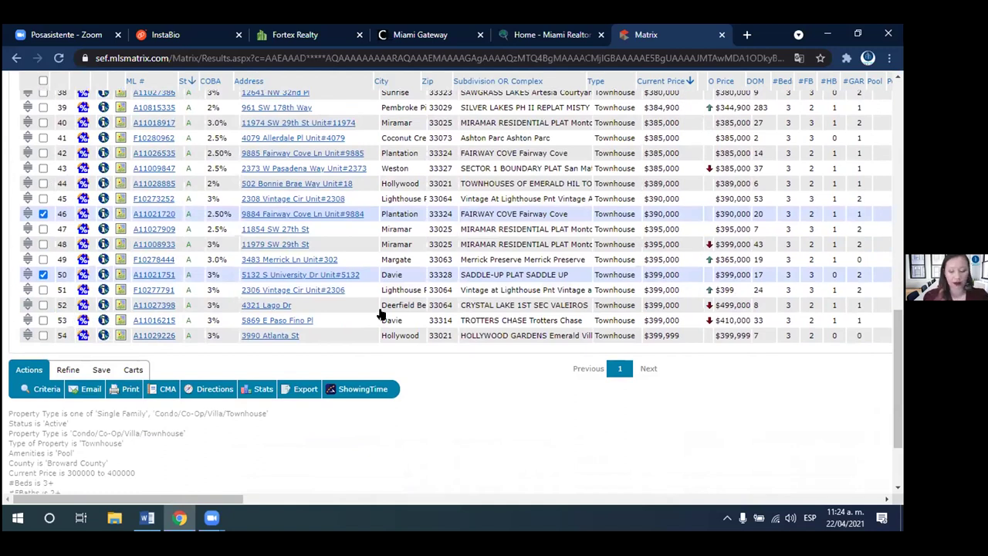
pyautogui.scroll(10, 900, 178)
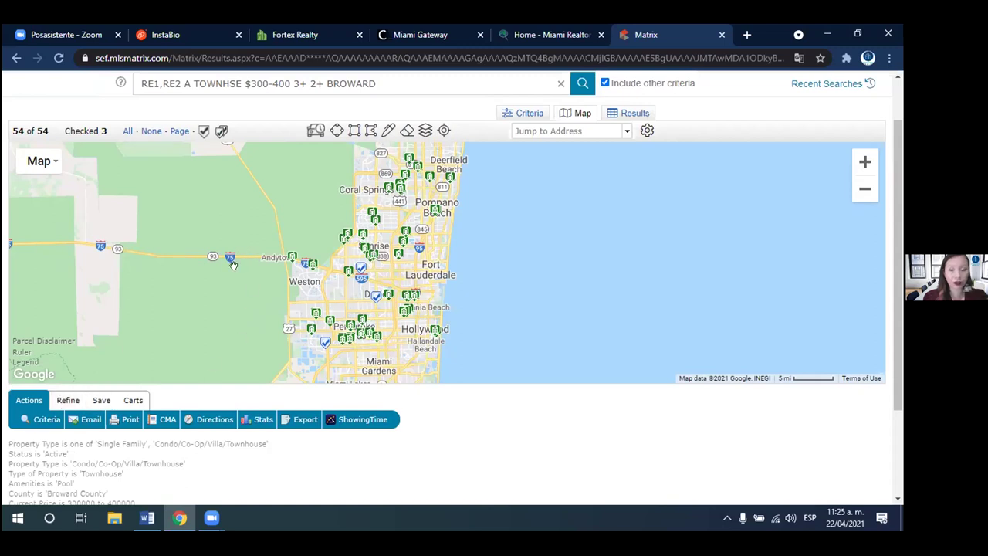
# - Discard the 3 checked listings from the Refine options, then Un-Discard them to restore all 54
pyautogui.click(68, 399)
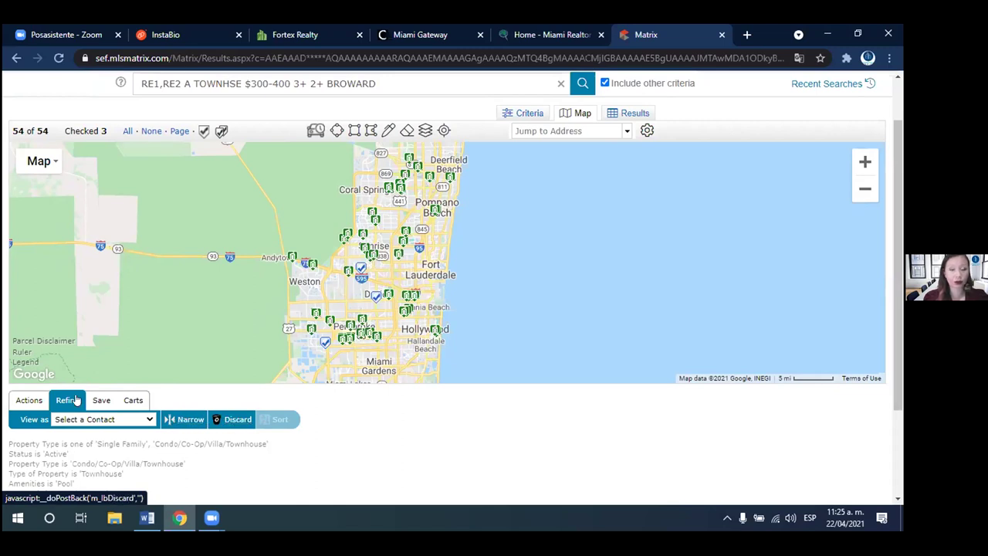
pyautogui.click(101, 401)
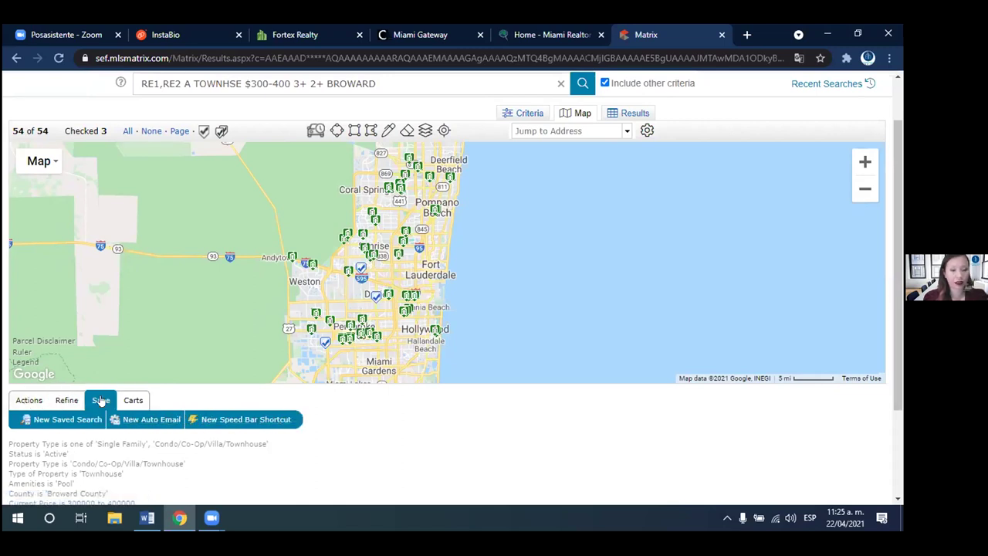
pyautogui.click(66, 400)
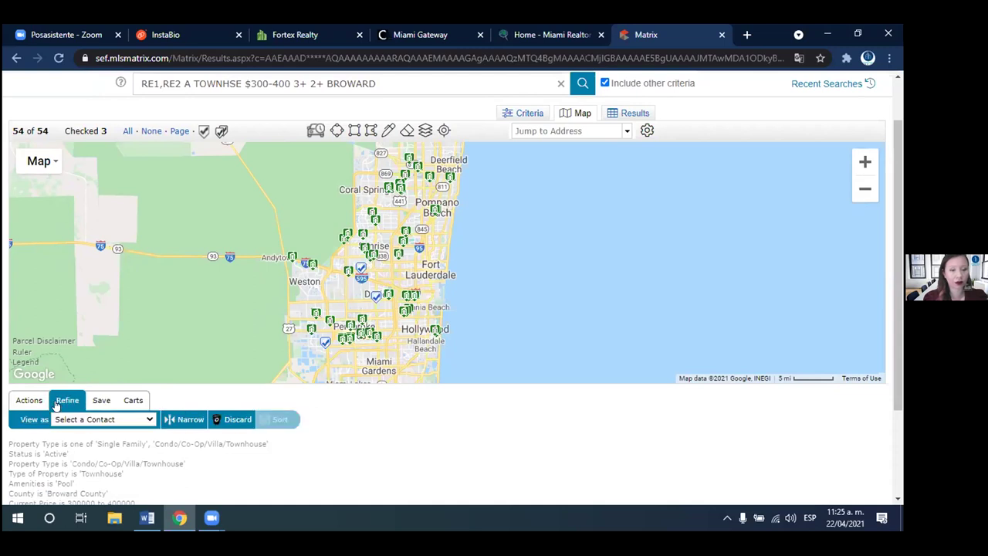
pyautogui.click(233, 421)
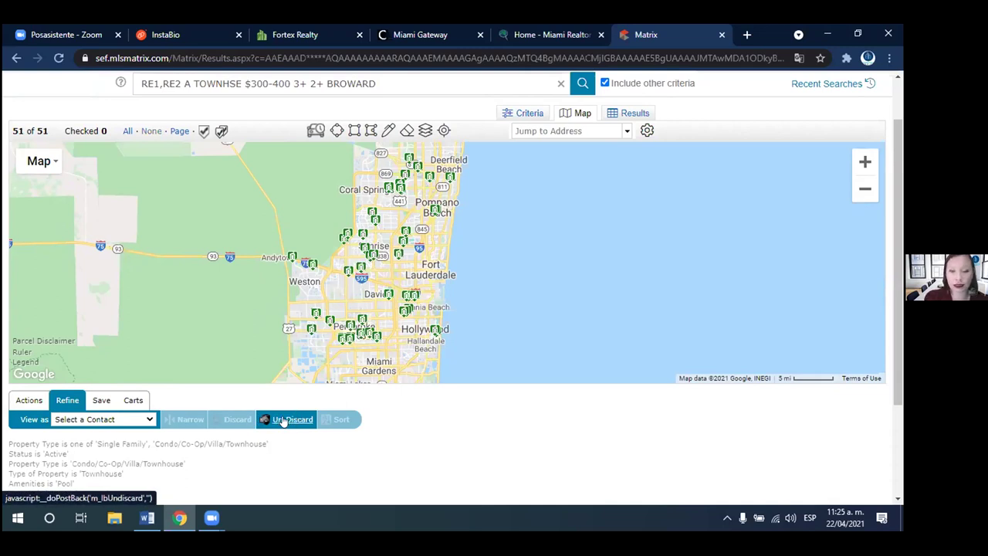
pyautogui.click(292, 419)
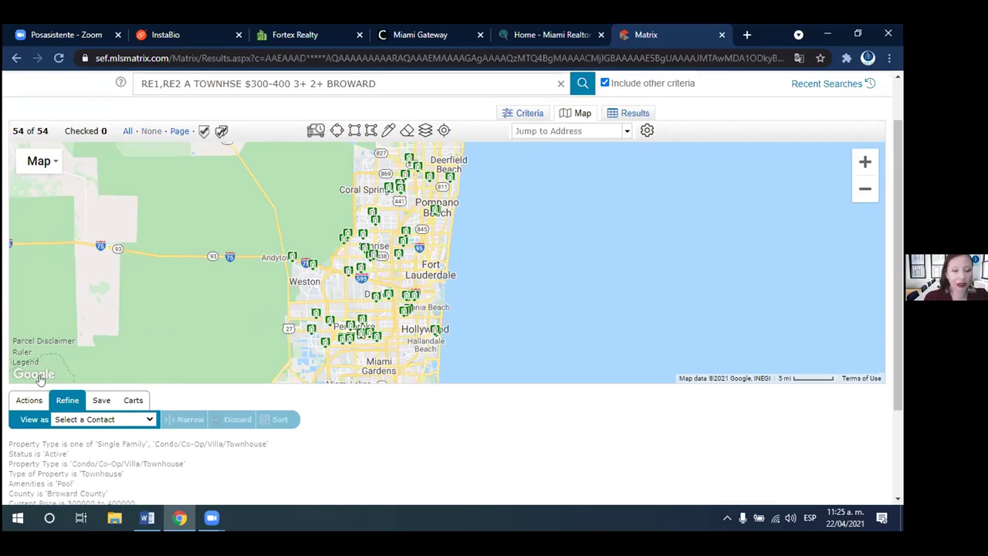
pyautogui.click(26, 400)
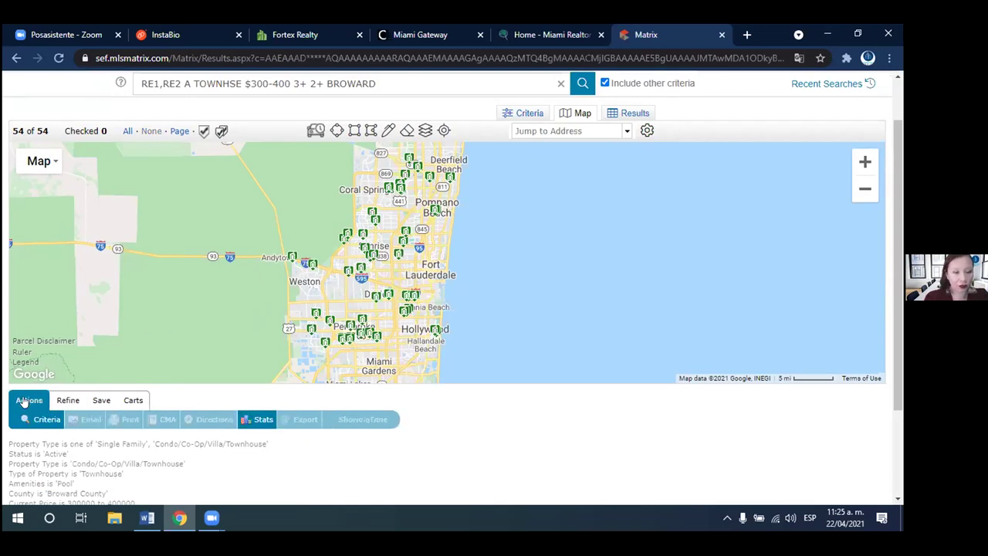
pyautogui.click(343, 340)
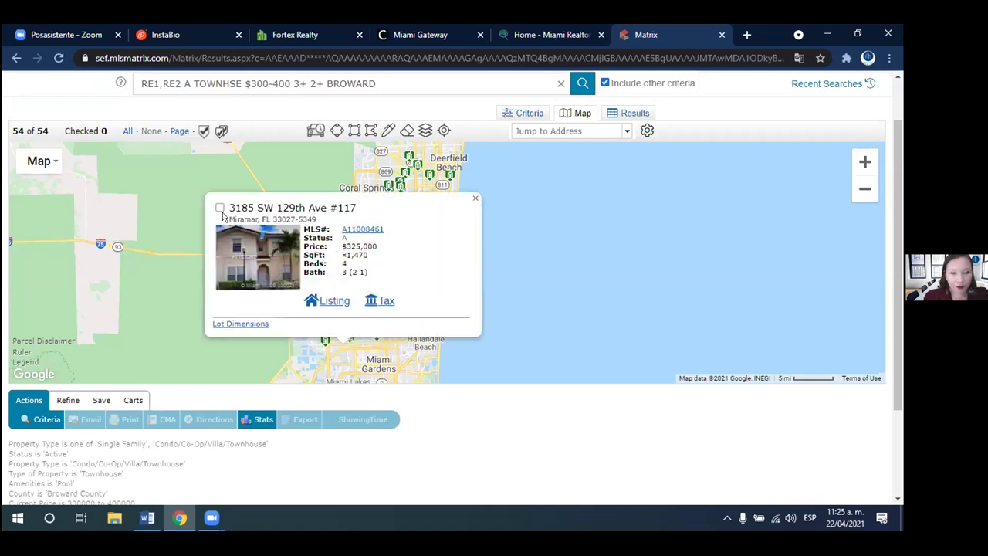
pyautogui.click(334, 302)
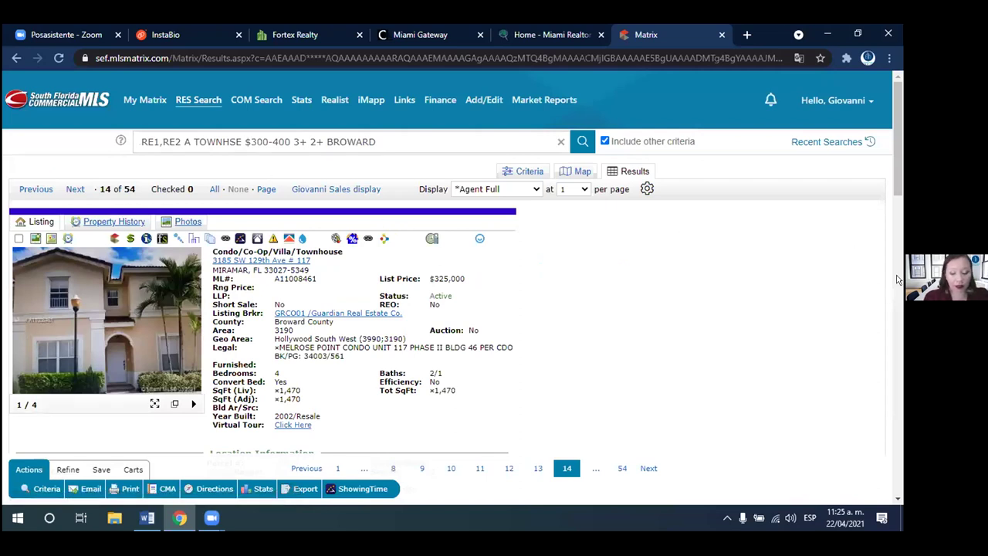
pyautogui.moveTo(899, 176); pyautogui.dragTo(576, 203)
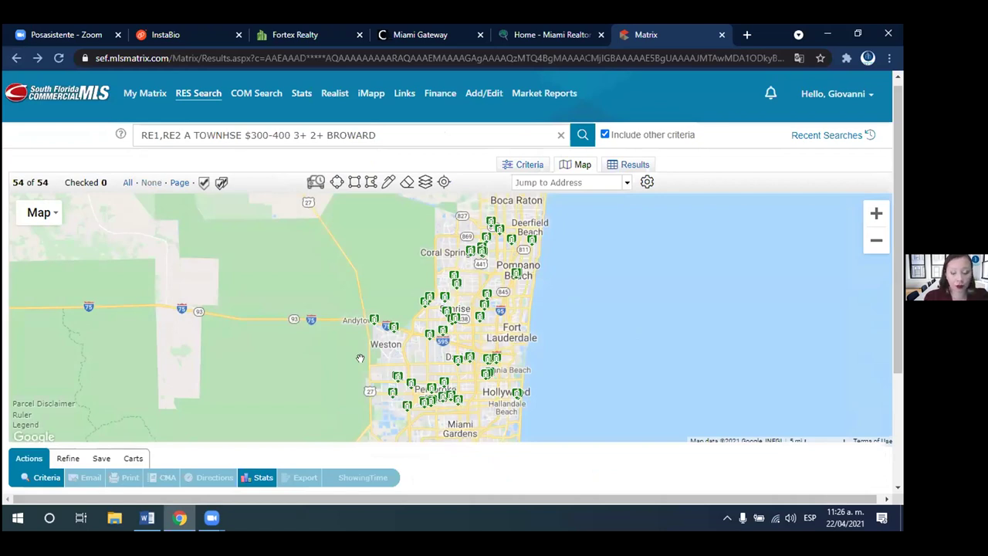
# - Add a 15-minute INRIX DriveTime area to a Lauderdale Lakes address, arriving 9:00 AM Monday
pyautogui.click(307, 180)
pyautogui.click(354, 151)
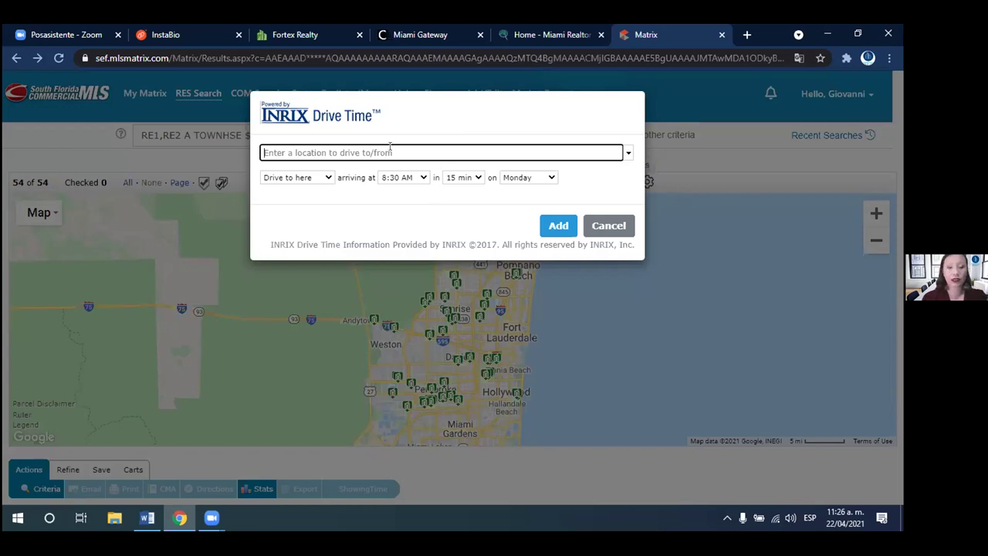
pyautogui.write('3075 NW')
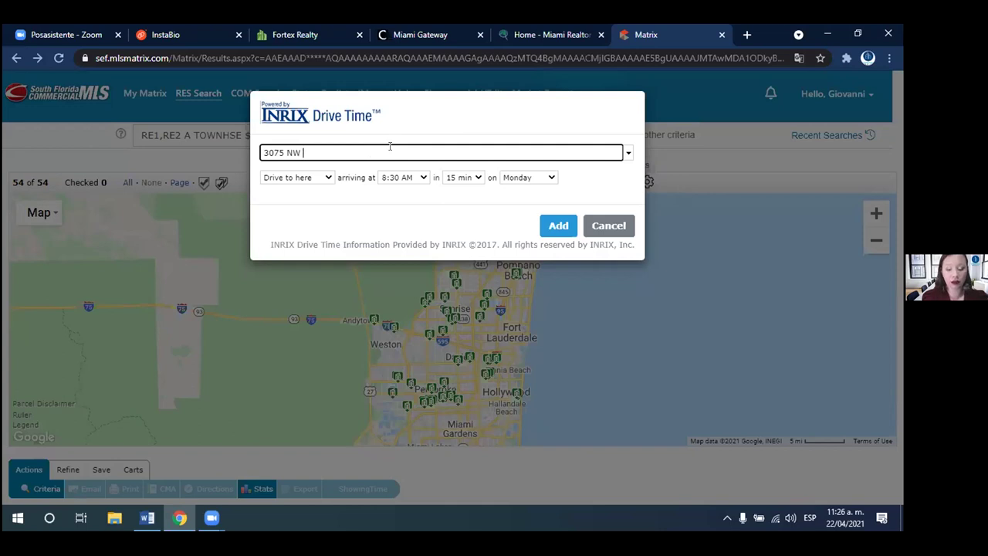
pyautogui.press('Tab')
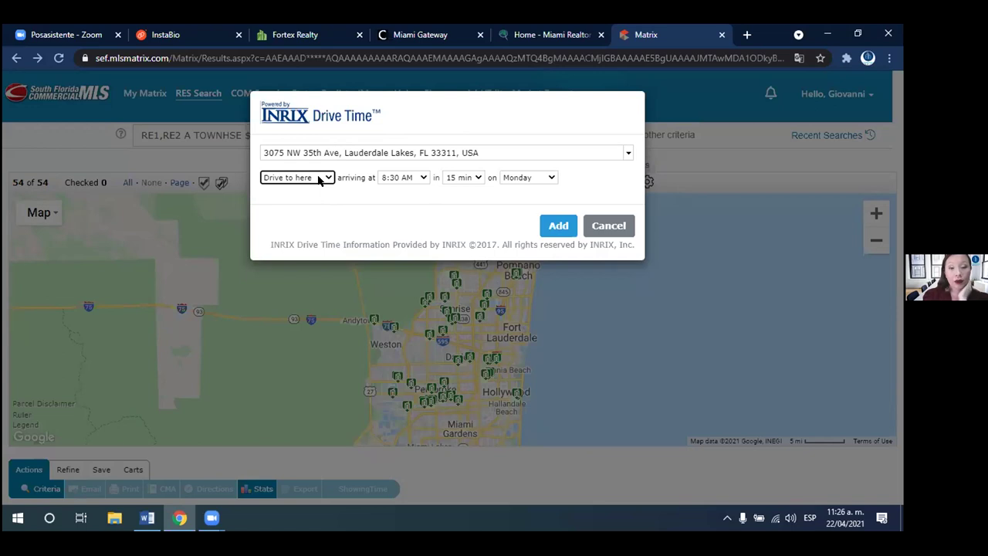
pyautogui.click(424, 179)
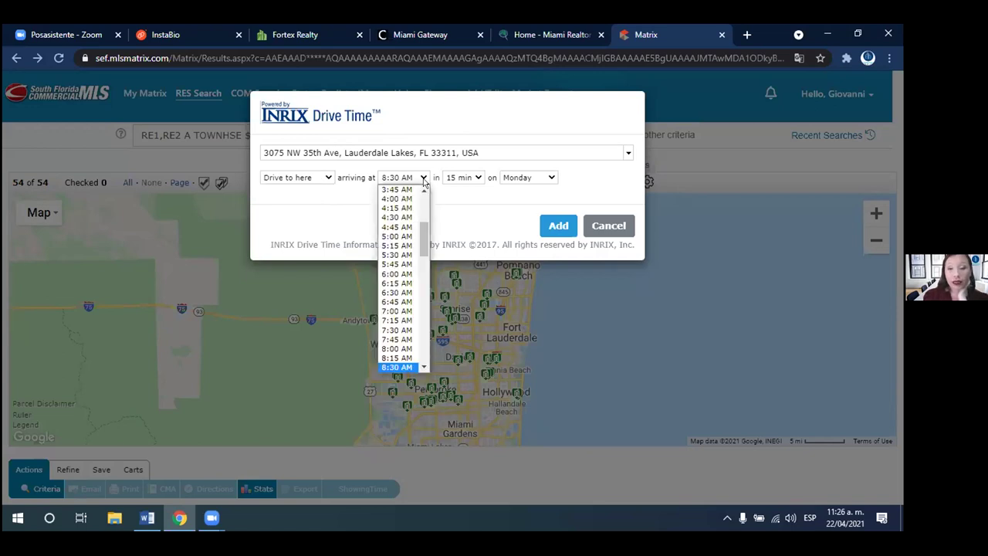
pyautogui.moveTo(422, 240); pyautogui.dragTo(422, 263)
pyautogui.click(397, 284)
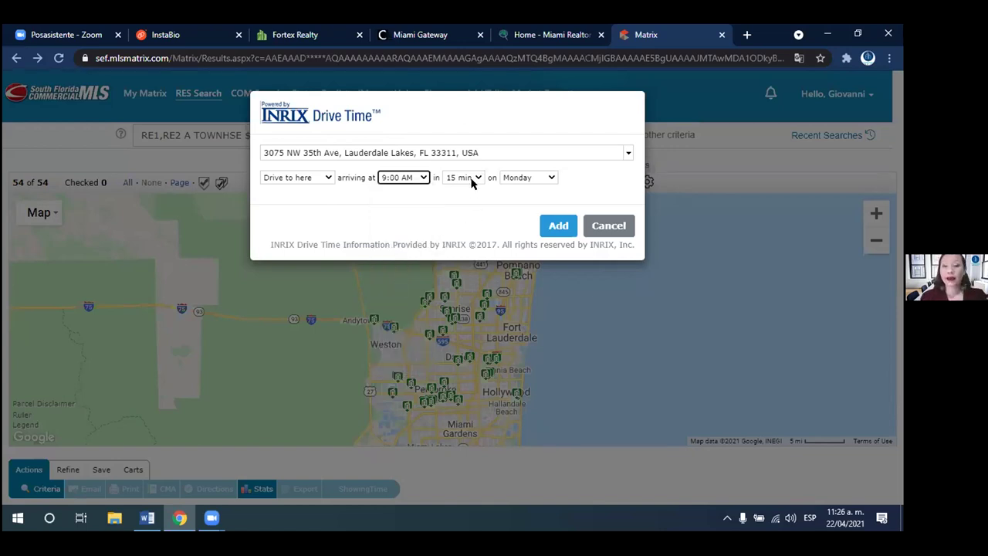
pyautogui.click(518, 180)
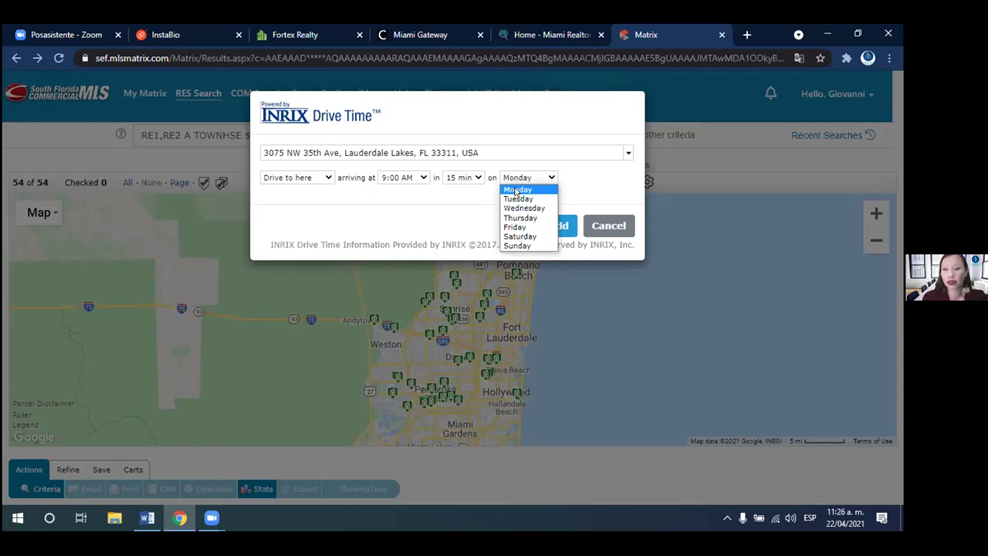
pyautogui.click(516, 190)
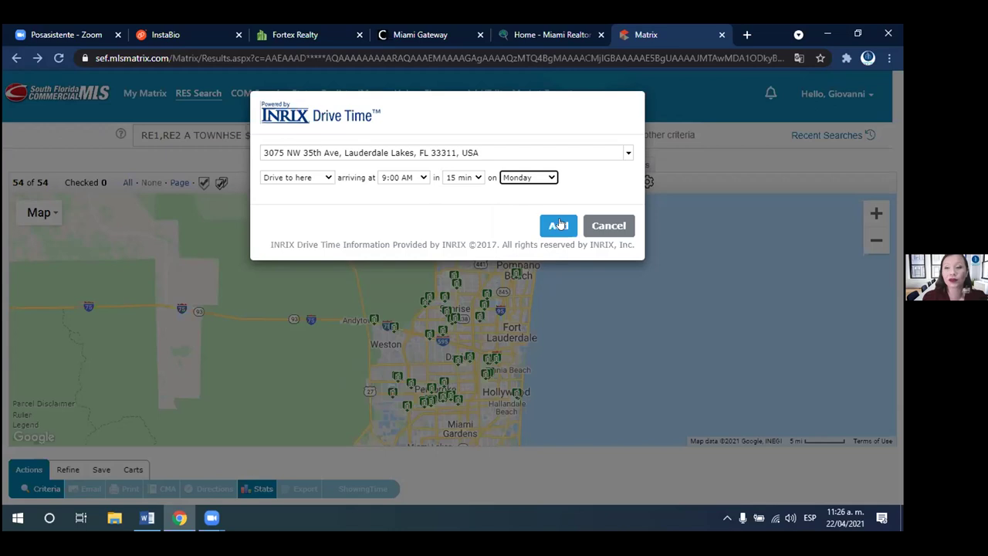
pyautogui.click(560, 224)
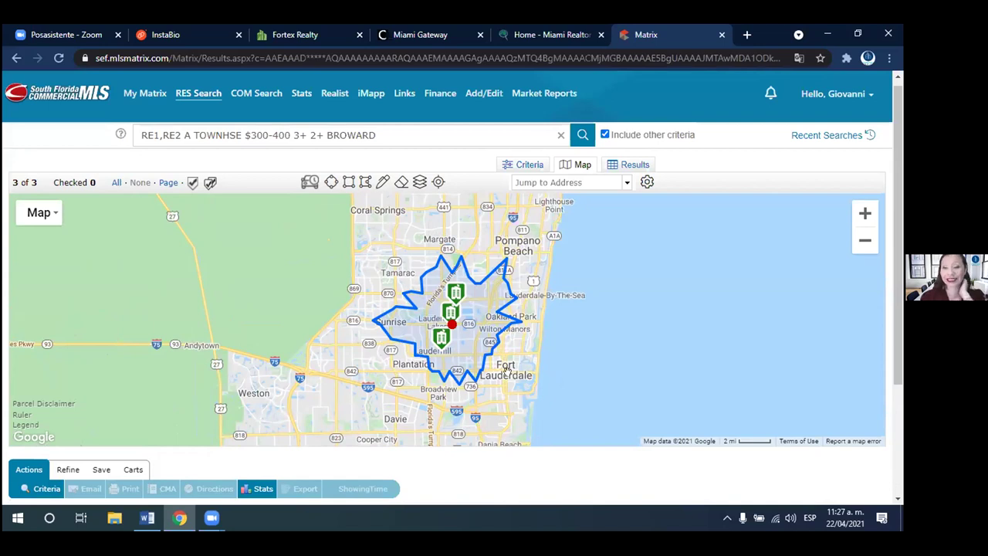
# - Check the drive-time area's info popup, then zoom the map in one level
pyautogui.click(421, 333)
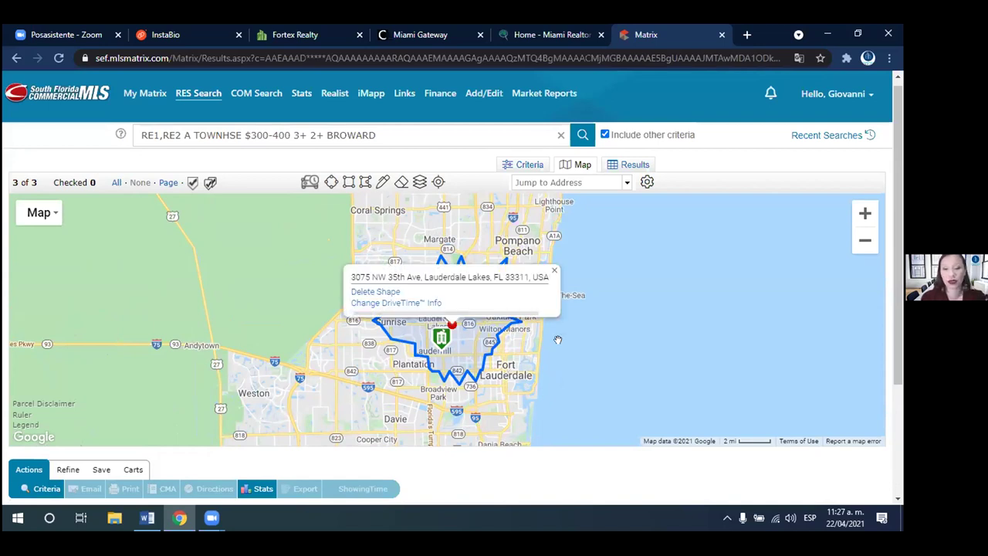
pyautogui.click(618, 316)
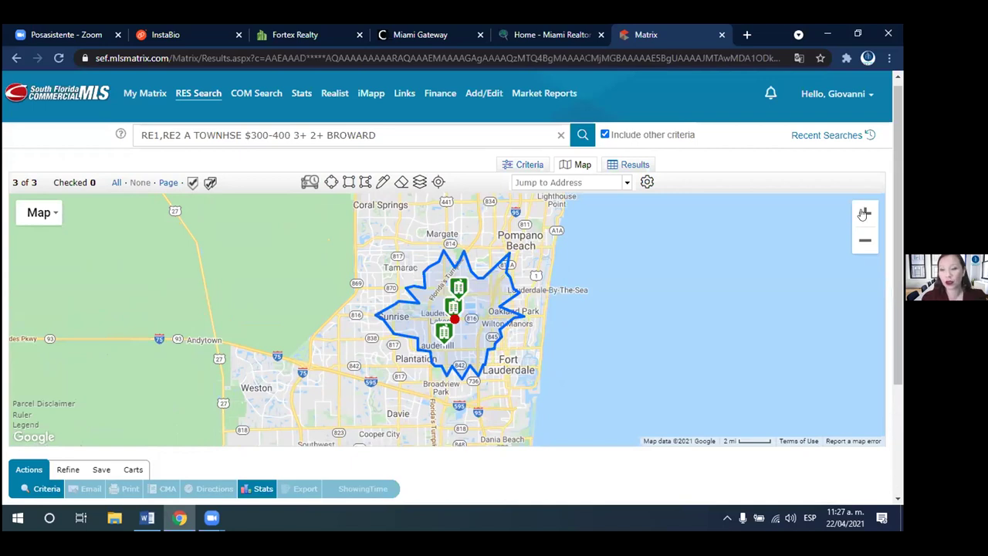
pyautogui.click(864, 214)
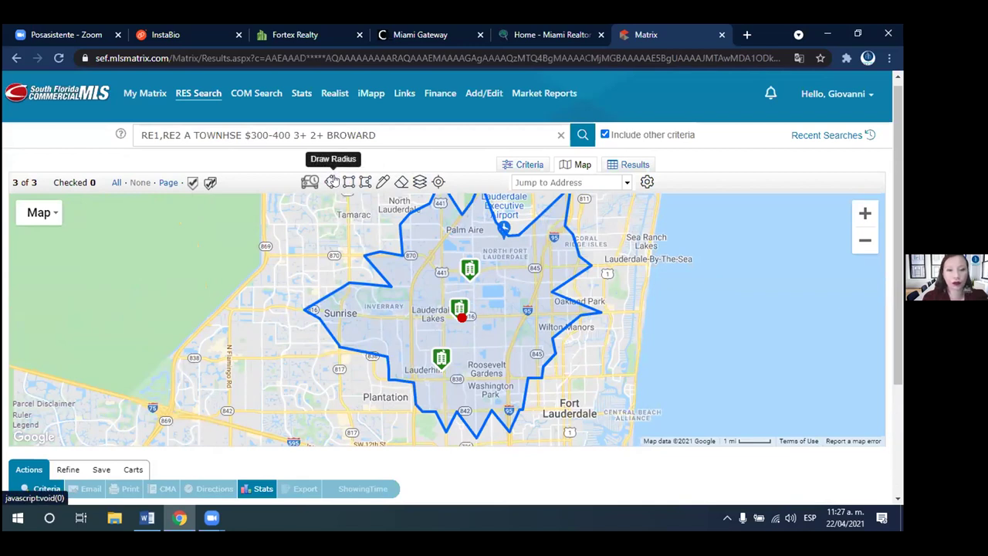
# - Start a custom search polygon at the executive airport, running its east side toward Fort Lauderdale
pyautogui.click(365, 181)
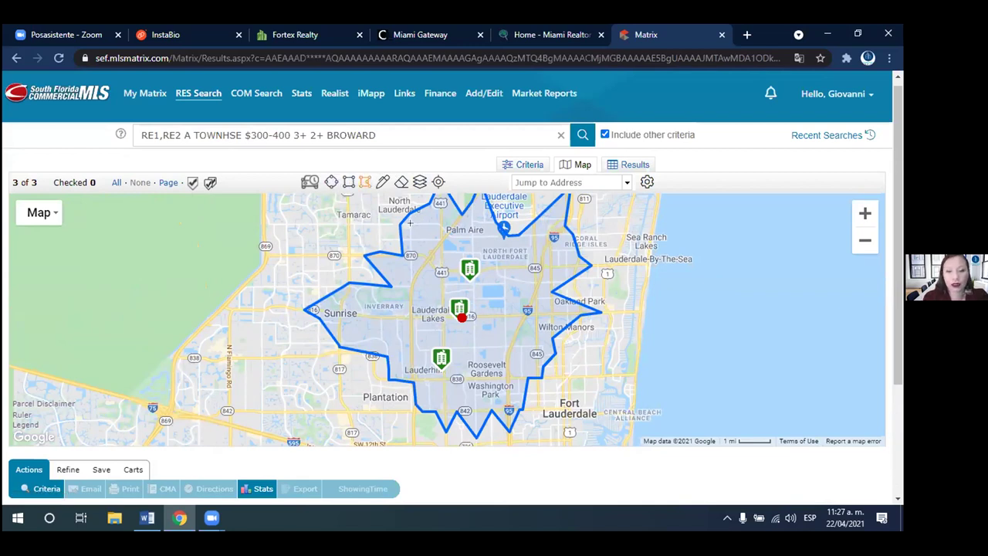
pyautogui.moveTo(408, 223); pyautogui.dragTo(448, 242)
pyautogui.click(544, 247)
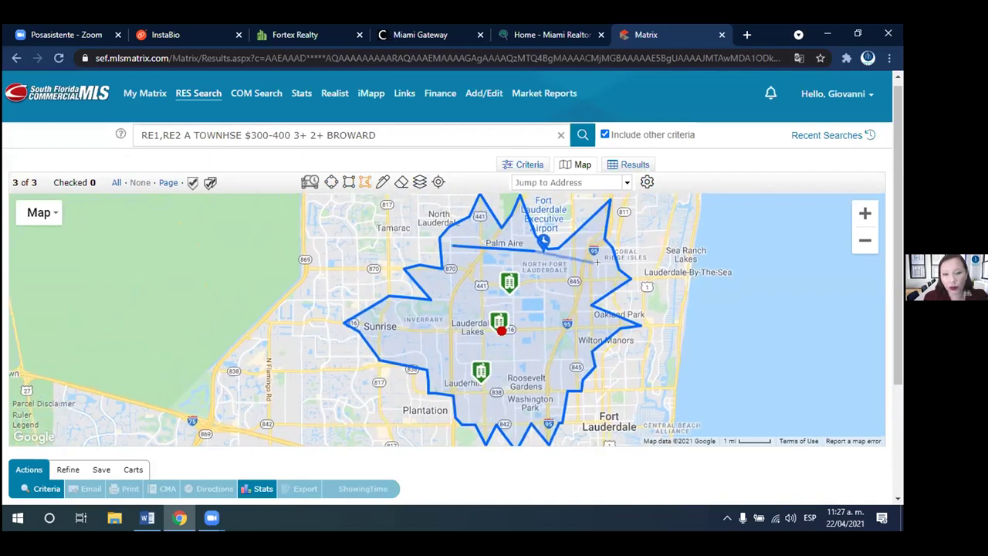
pyautogui.click(604, 266)
pyautogui.click(595, 301)
pyautogui.click(569, 389)
pyautogui.click(530, 423)
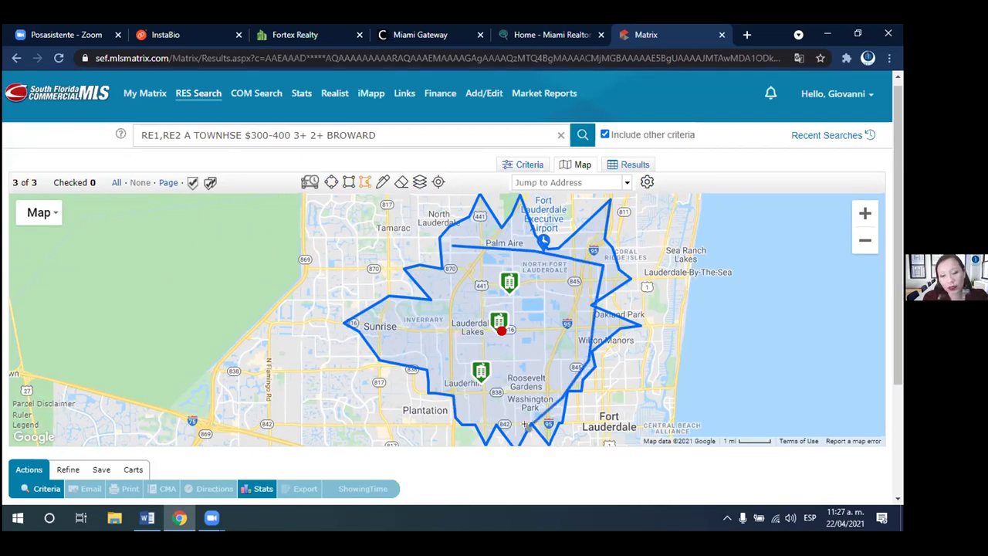
# - Add the bottom and west corners and close the polygon, leaving three townhouse listings
pyautogui.click(463, 422)
pyautogui.click(429, 370)
pyautogui.click(387, 312)
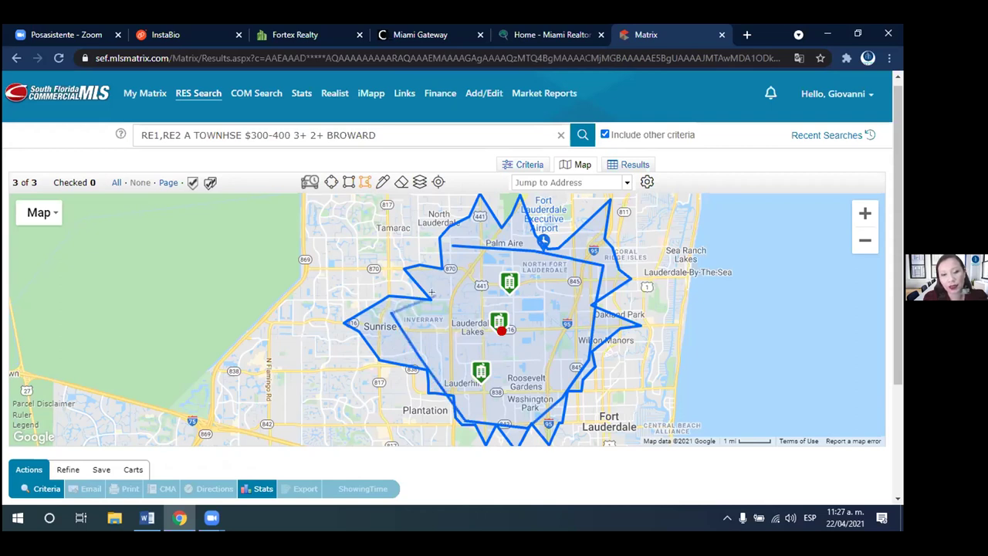
pyautogui.click(442, 298)
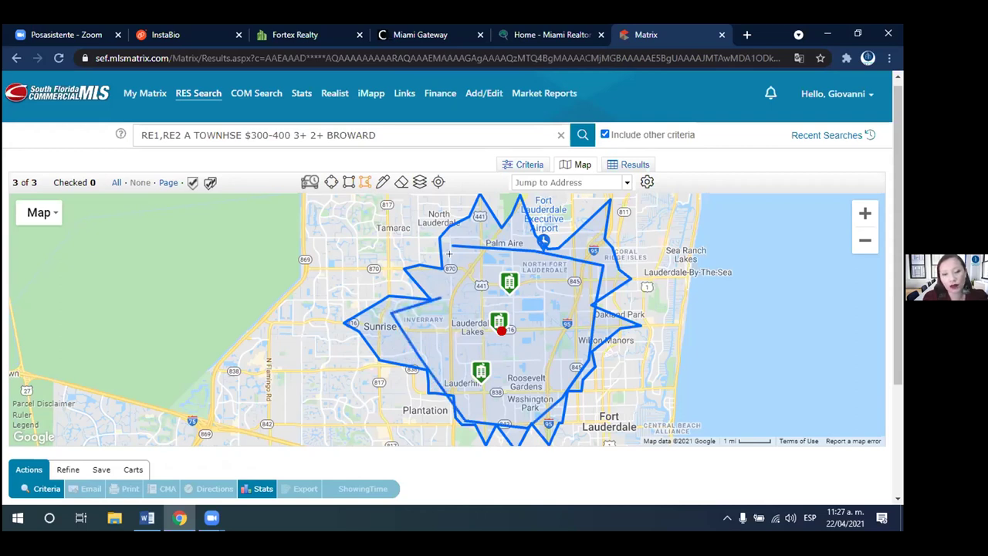
pyautogui.click(451, 245)
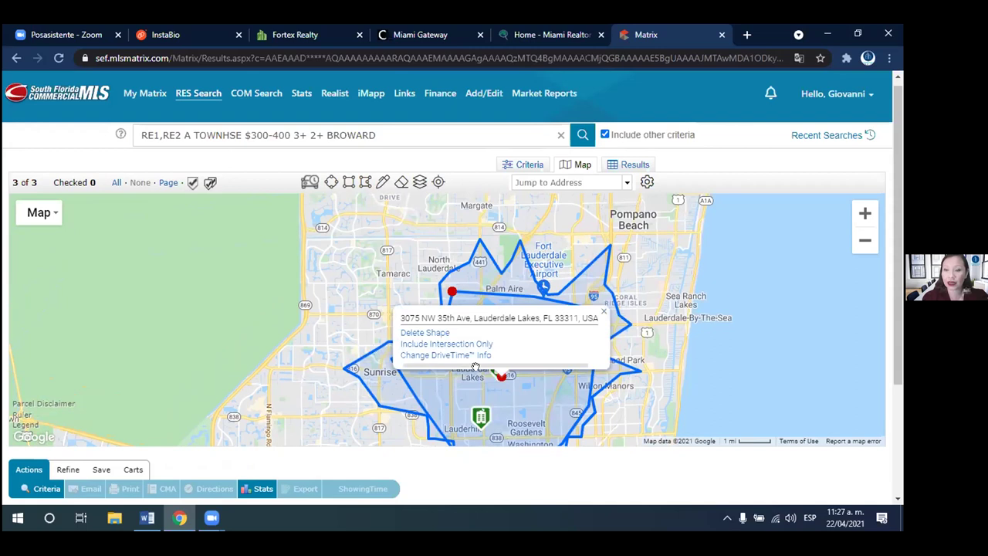
pyautogui.moveTo(487, 411)
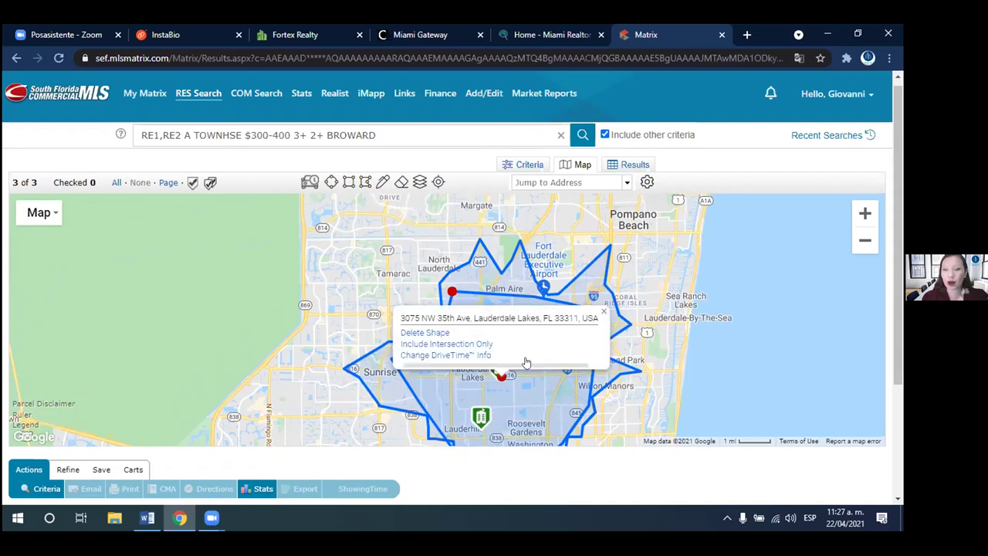
pyautogui.moveTo(504, 358)
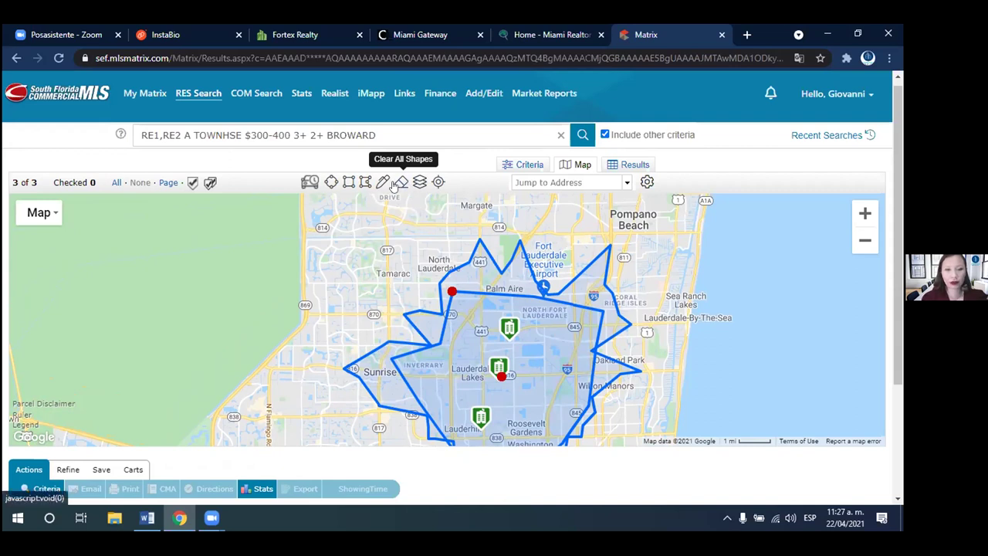
# - Clear the drawn polygon and turn on the Elementary School boundary layer
pyautogui.click(395, 184)
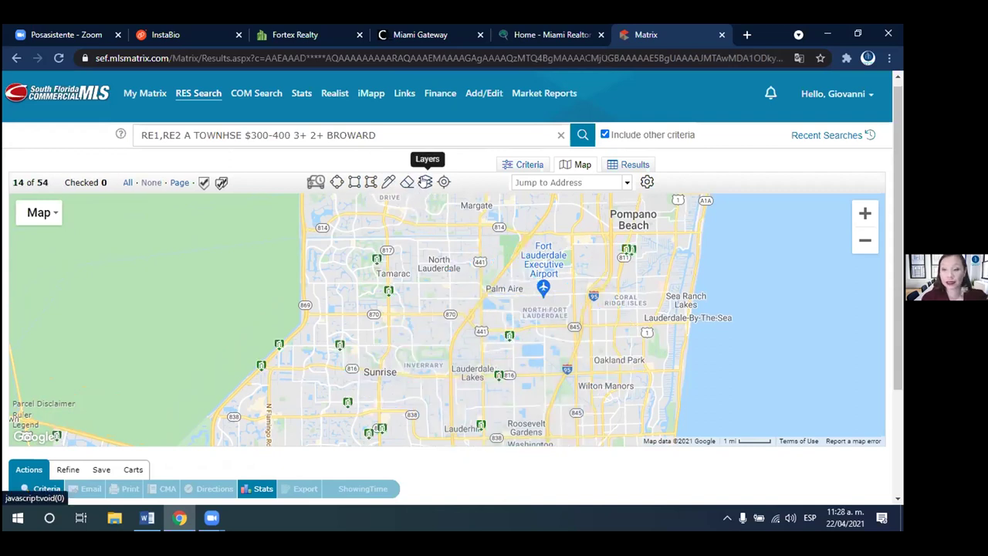
pyautogui.click(426, 182)
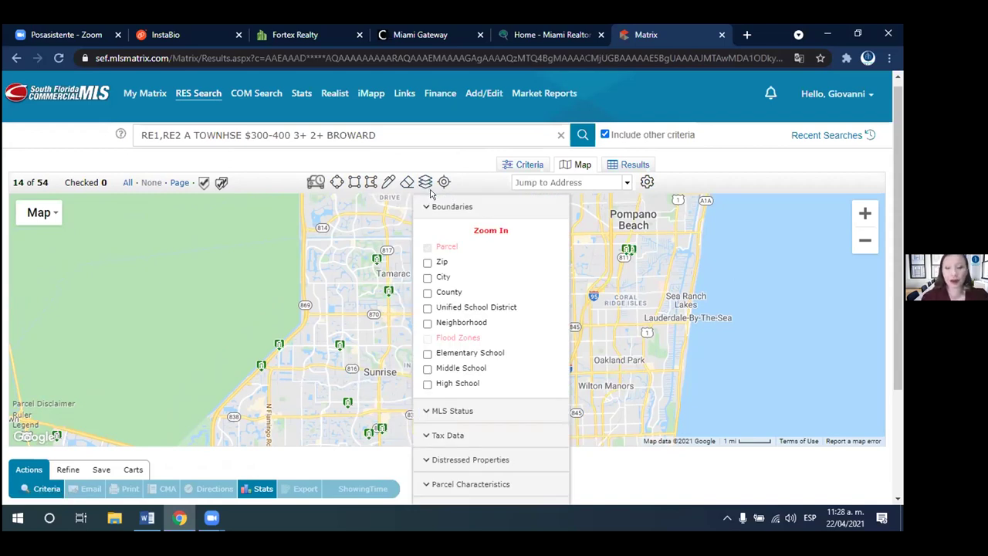
pyautogui.click(431, 194)
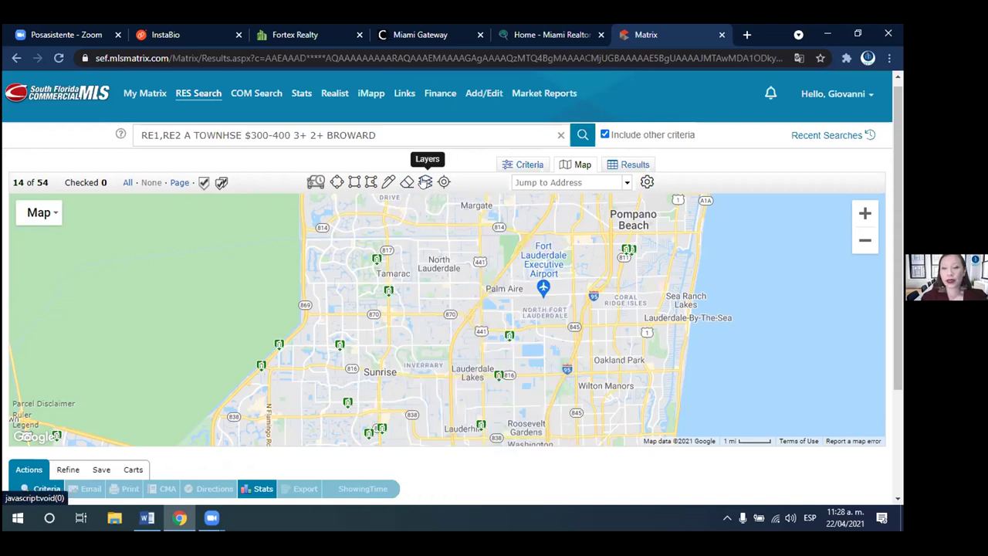
pyautogui.click(425, 182)
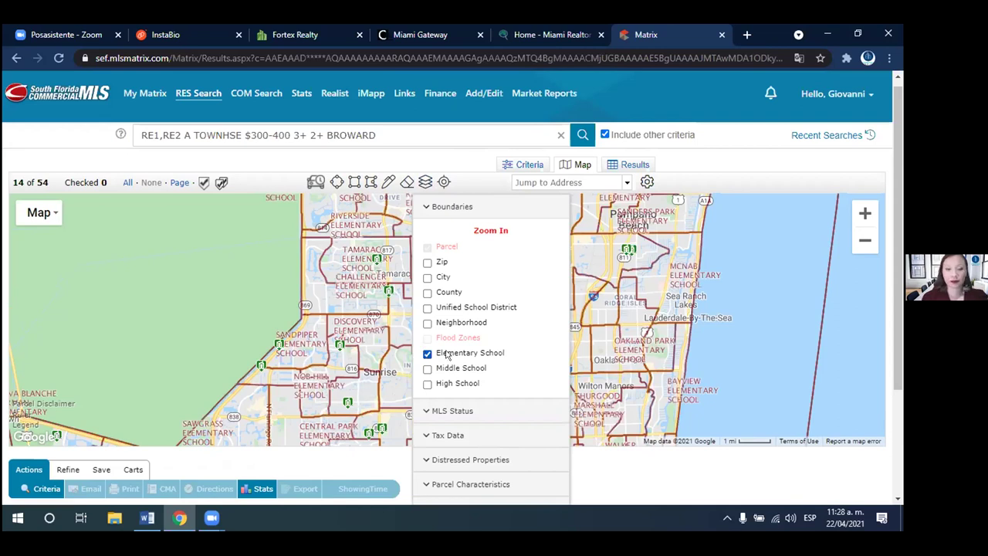
pyautogui.click(392, 328)
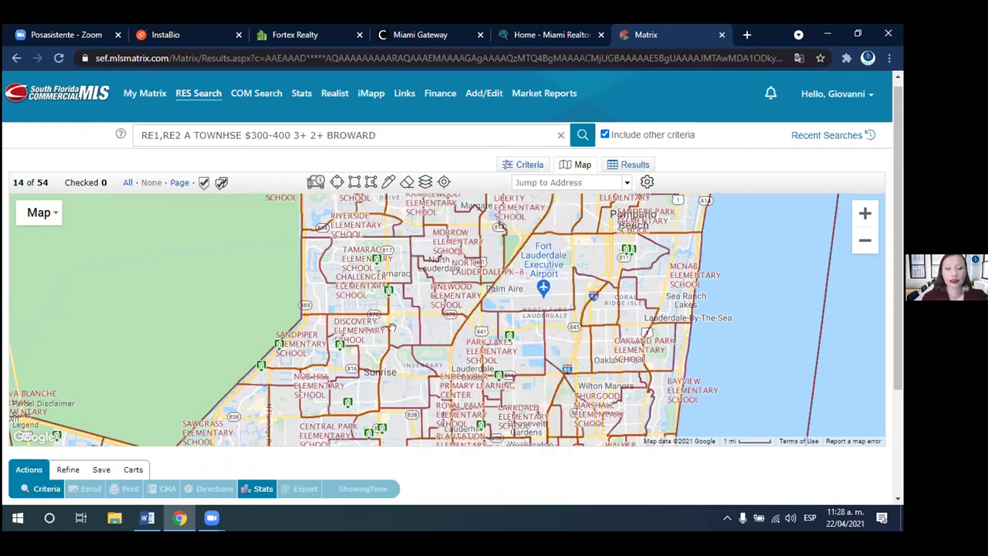
# - Pan and zoom the map to center on Plantation and Mirror Lake
pyautogui.scroll(1, 392, 328)
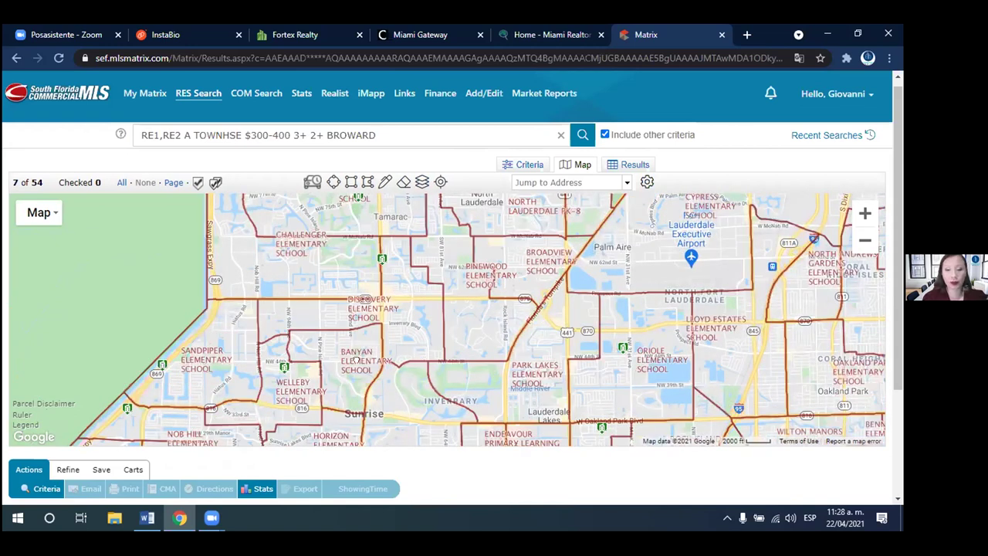
pyautogui.moveTo(356, 359); pyautogui.dragTo(307, 347)
pyautogui.moveTo(262, 422); pyautogui.dragTo(231, 406)
pyautogui.moveTo(399, 291); pyautogui.dragTo(376, 377)
pyautogui.scroll(-1, 388, 328)
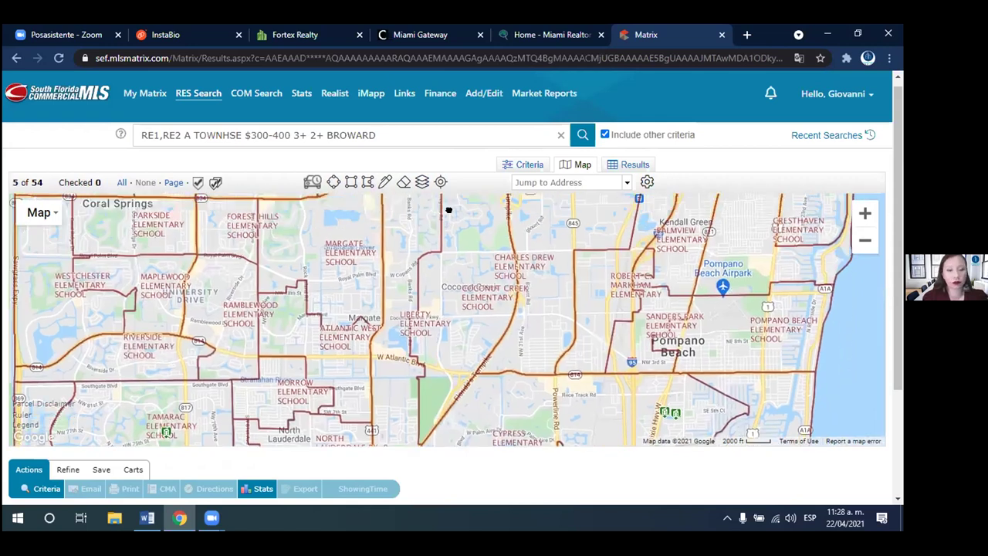
pyautogui.scroll(1, 525, 216)
pyautogui.moveTo(443, 307); pyautogui.dragTo(440, 234)
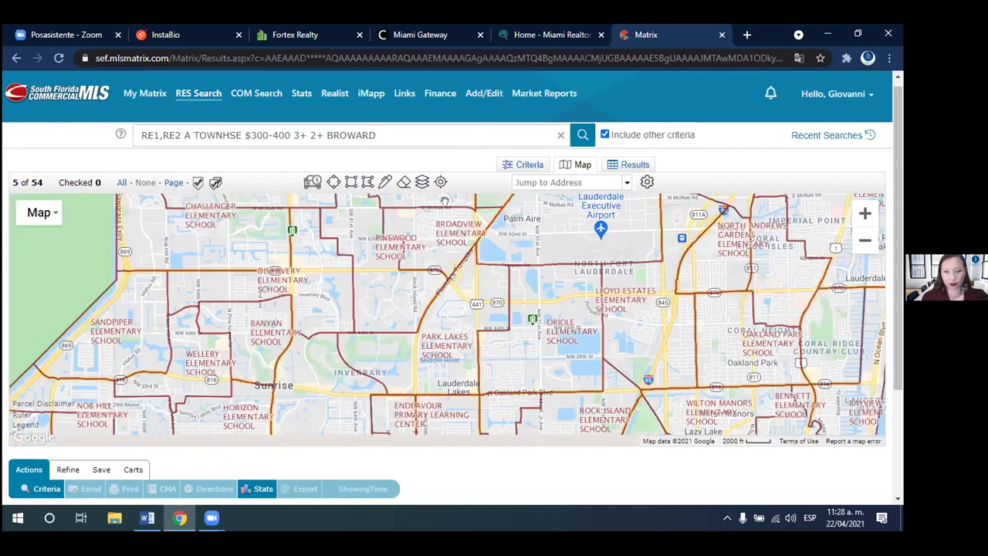
pyautogui.moveTo(442, 386); pyautogui.dragTo(453, 308)
pyautogui.moveTo(306, 434); pyautogui.dragTo(339, 298)
pyautogui.moveTo(307, 339); pyautogui.dragTo(310, 289)
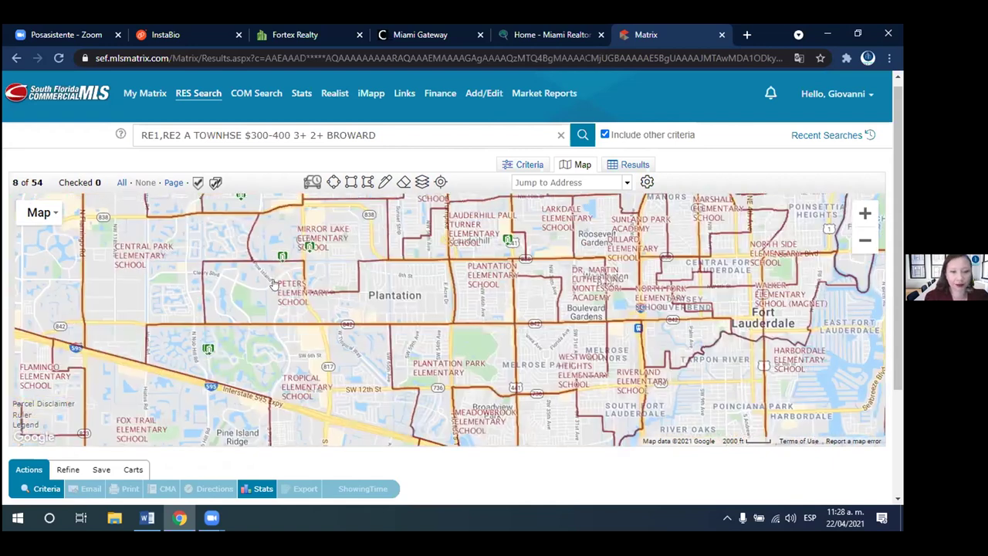
pyautogui.moveTo(340, 235); pyautogui.dragTo(344, 265)
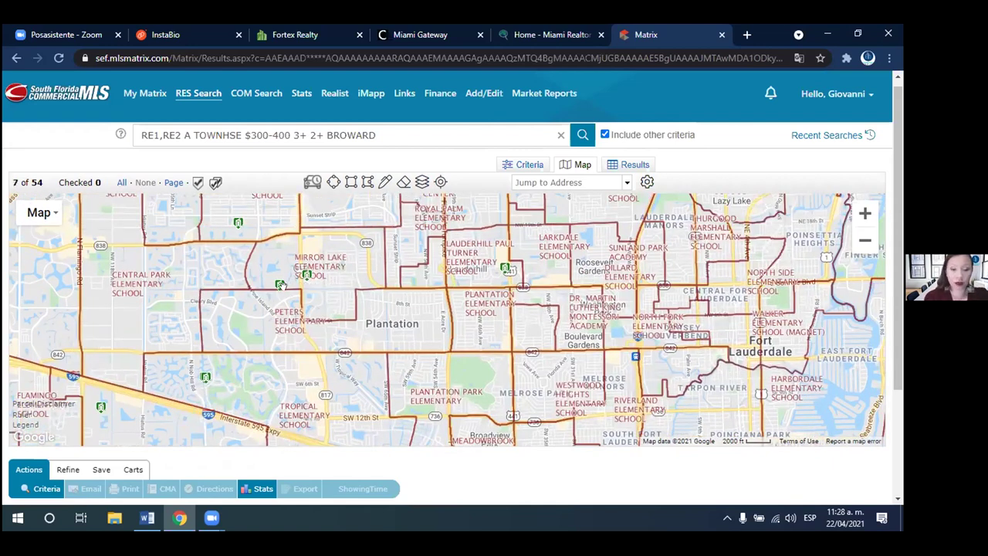
pyautogui.moveTo(316, 274)
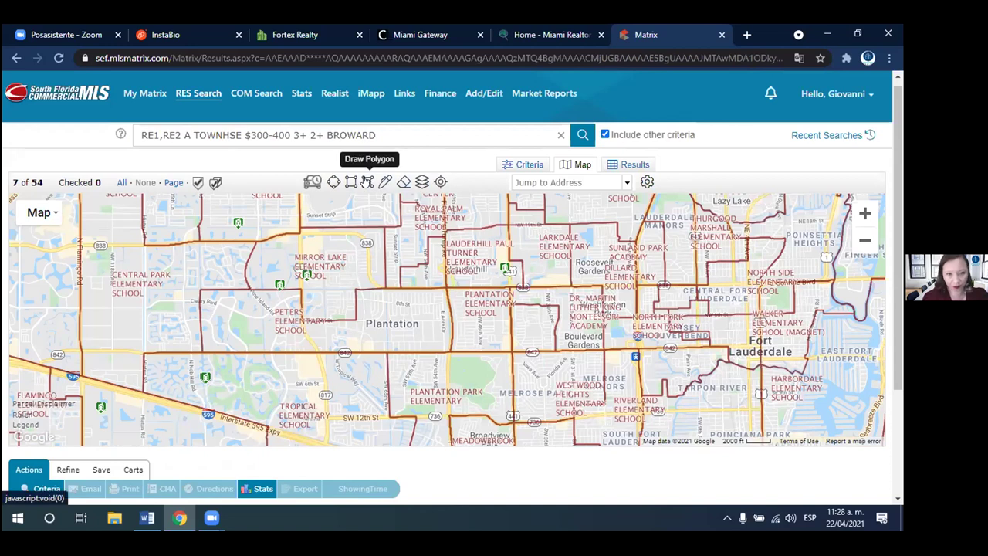
# - Outline Mirror Lake near Plantation with a seven-corner search polygon, then bring up the map layers
pyautogui.click(367, 181)
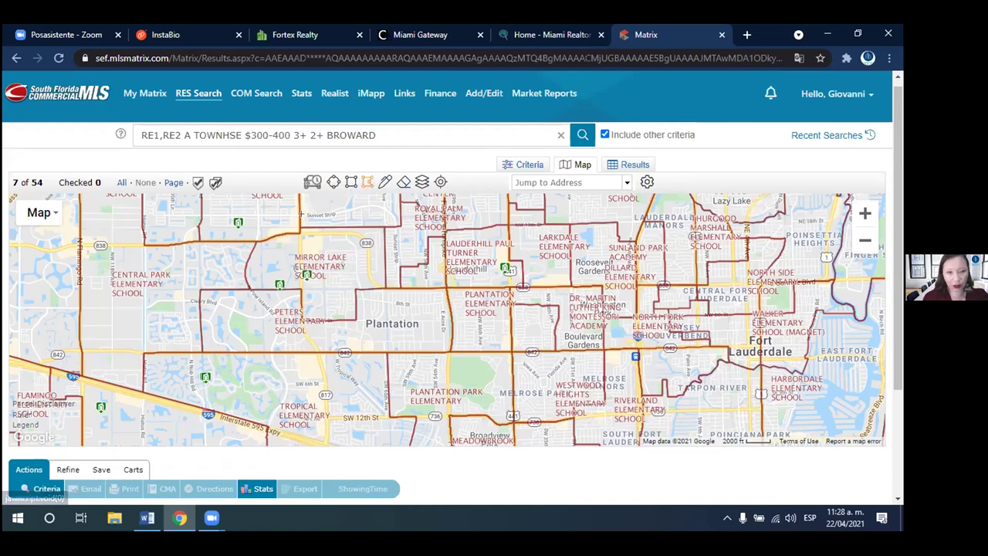
pyautogui.click(257, 245)
pyautogui.click(249, 288)
pyautogui.click(298, 290)
pyautogui.click(306, 320)
pyautogui.click(357, 316)
pyautogui.click(384, 286)
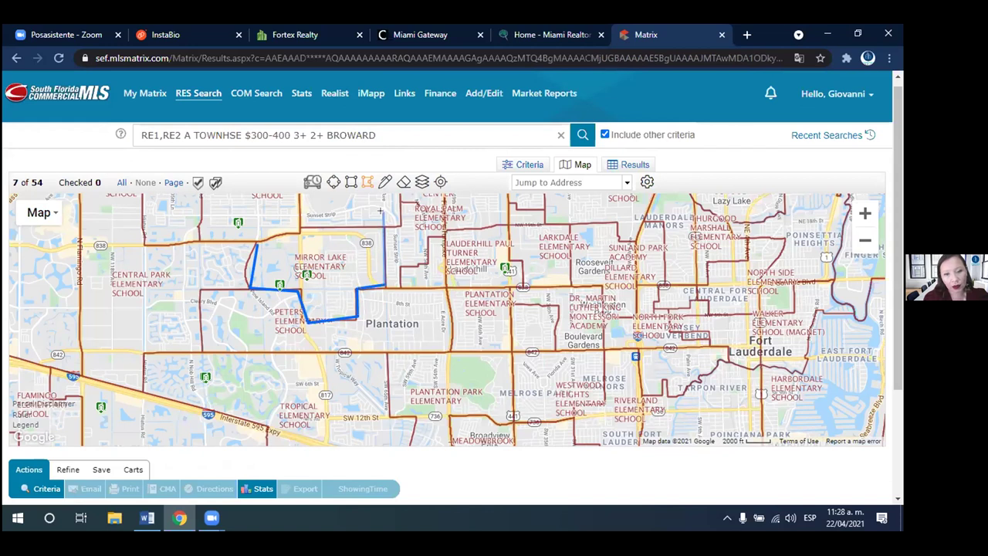
pyautogui.click(287, 232)
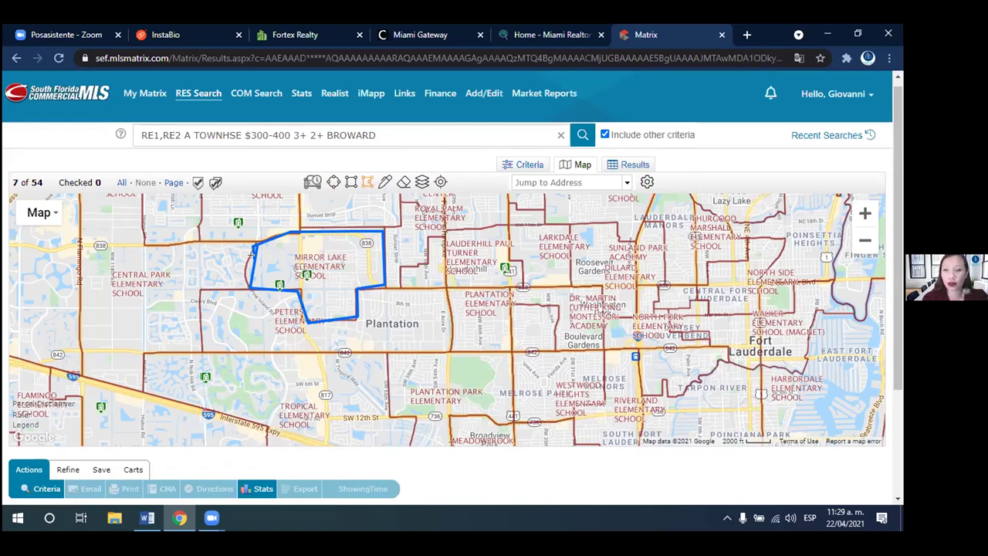
pyautogui.click(421, 182)
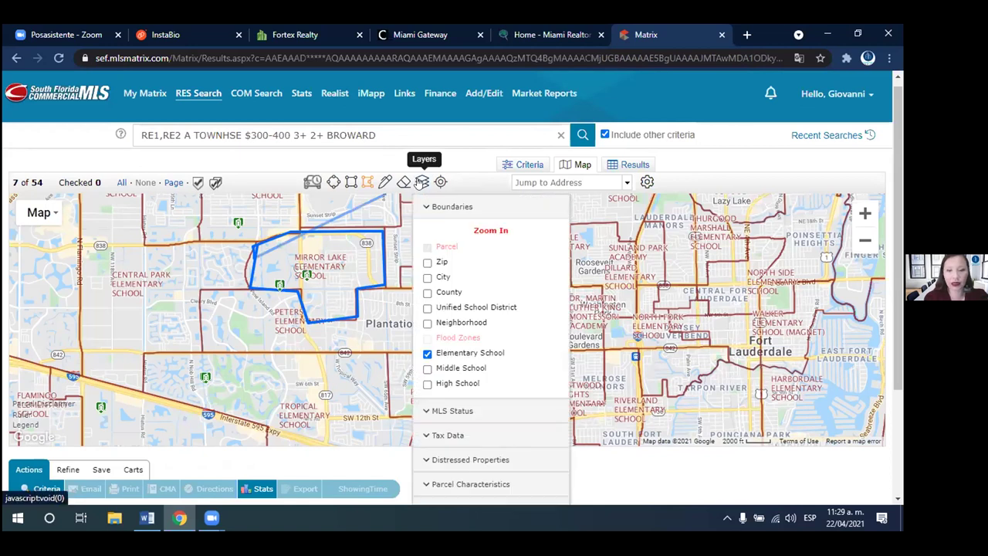
# - Switch the school layer to High School boundaries and clear the Mirror Lake polygon
pyautogui.click(427, 384)
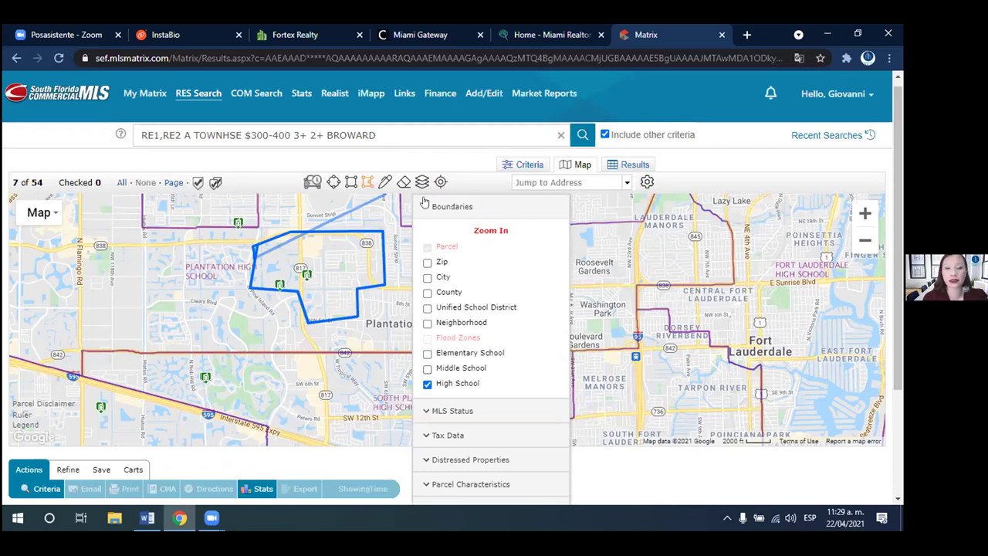
pyautogui.click(402, 182)
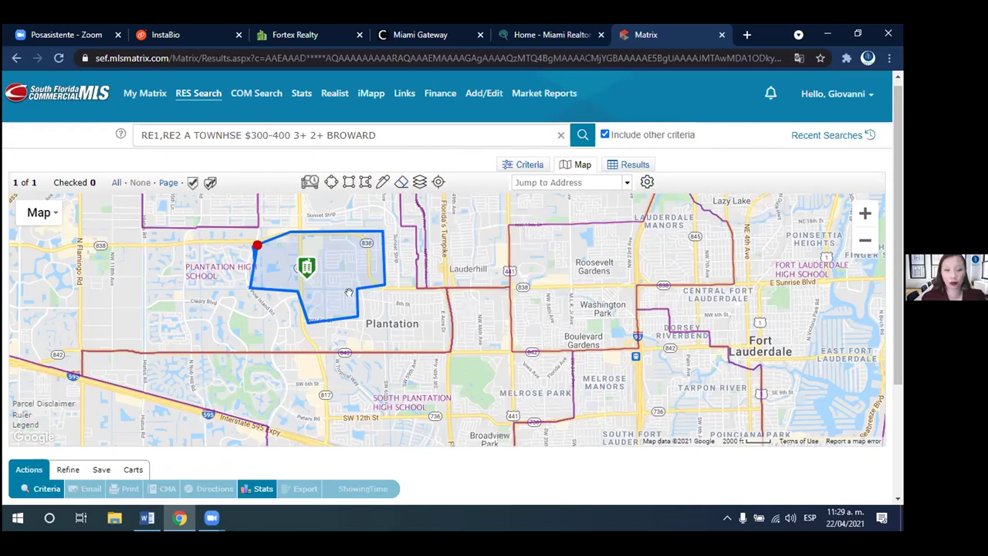
pyautogui.click(401, 182)
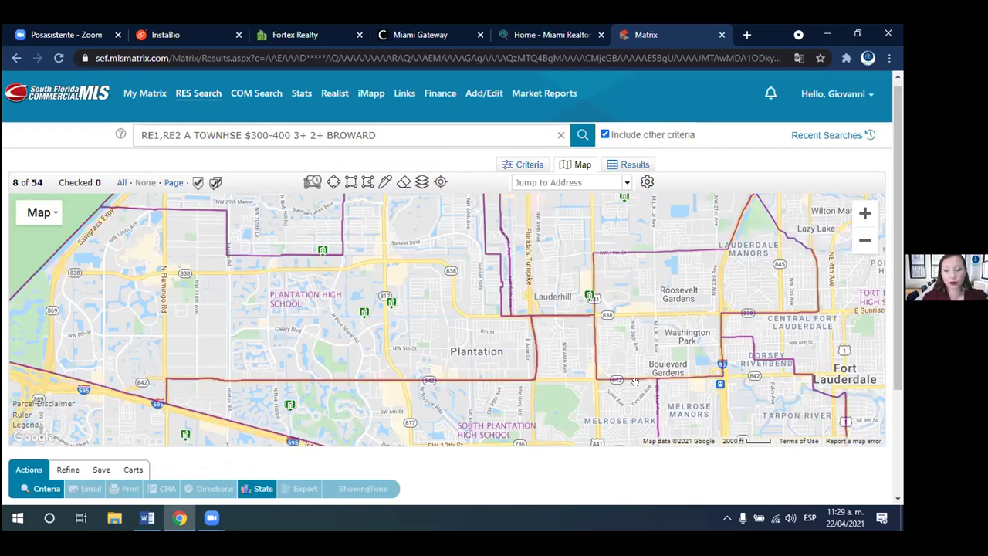
# - Zoom out one level and pan to cover Sunrise, Plantation, Davie and Fort Lauderdale
pyautogui.click(863, 243)
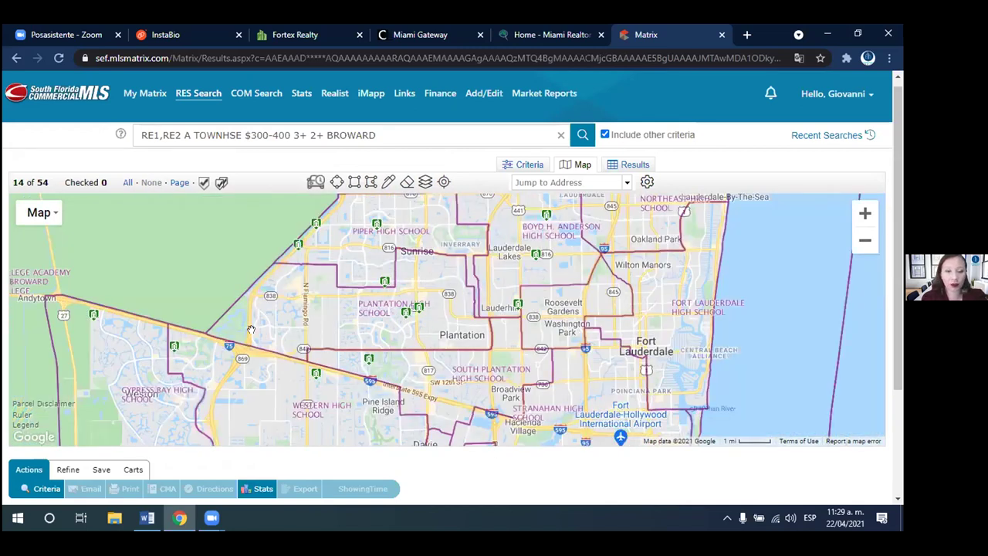
pyautogui.moveTo(465, 333); pyautogui.dragTo(460, 400)
pyautogui.moveTo(444, 303); pyautogui.dragTo(442, 232)
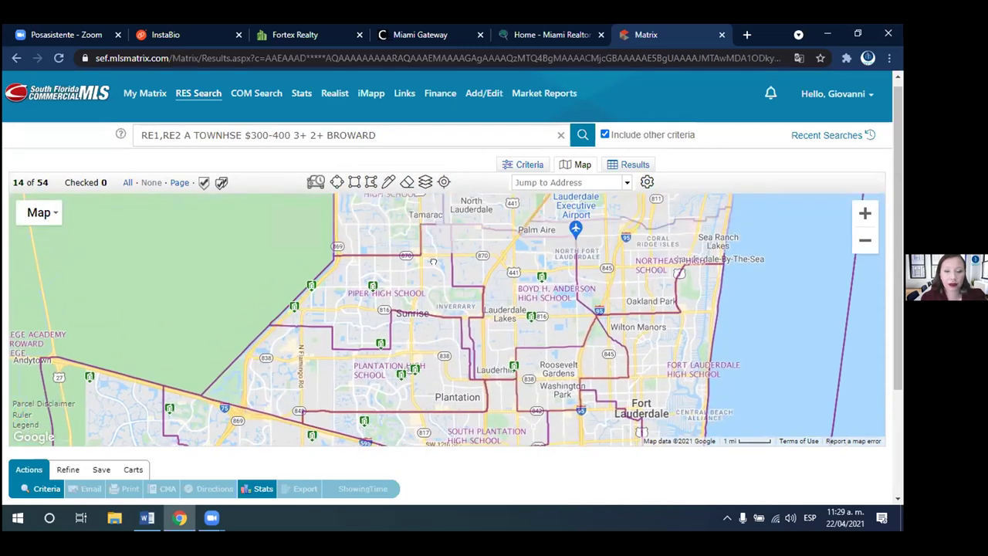
pyautogui.moveTo(442, 302); pyautogui.dragTo(442, 160)
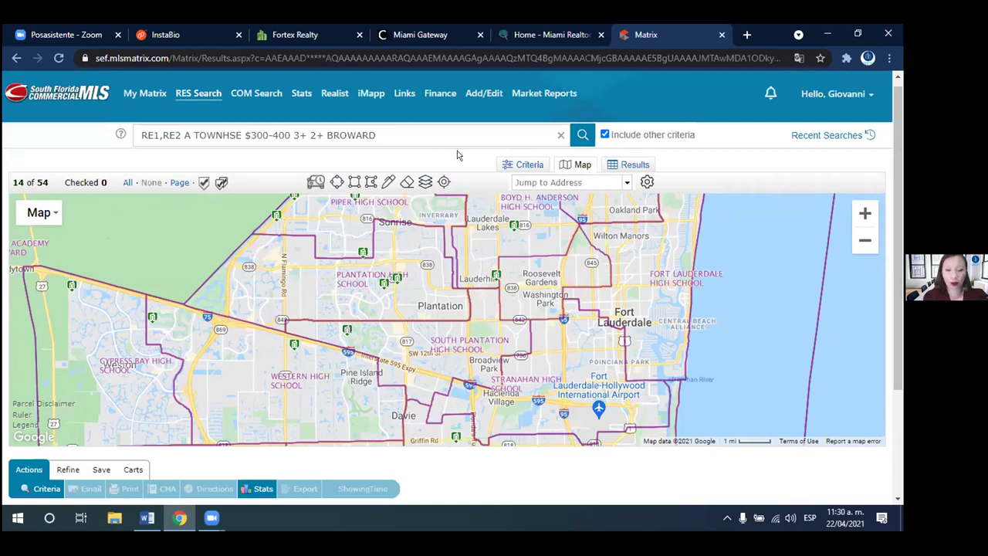
pyautogui.click(397, 280)
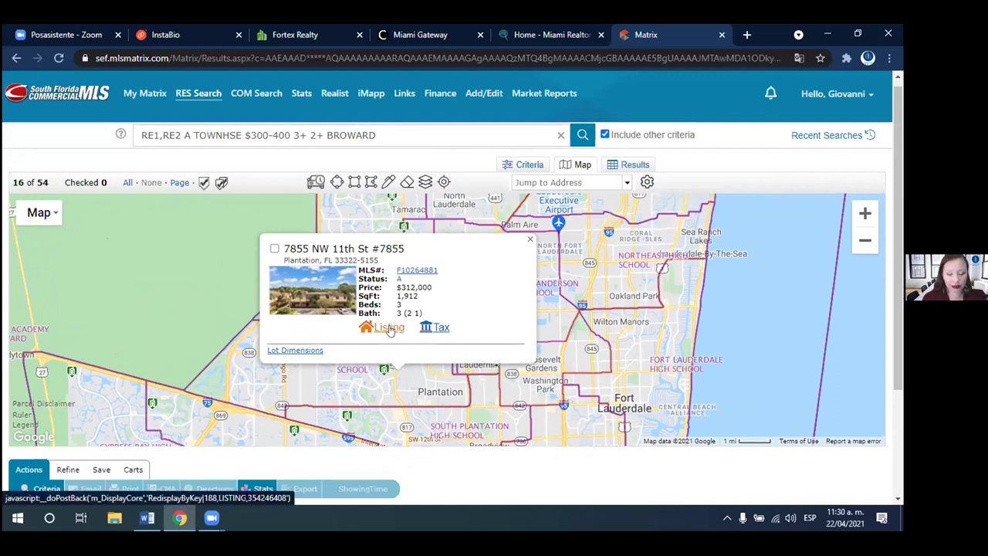
pyautogui.click(389, 329)
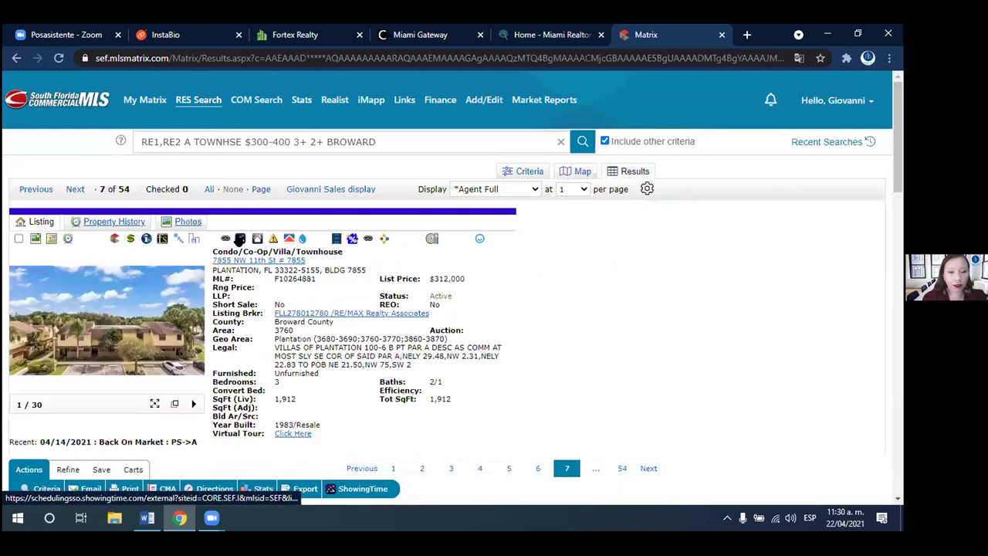
pyautogui.click(145, 240)
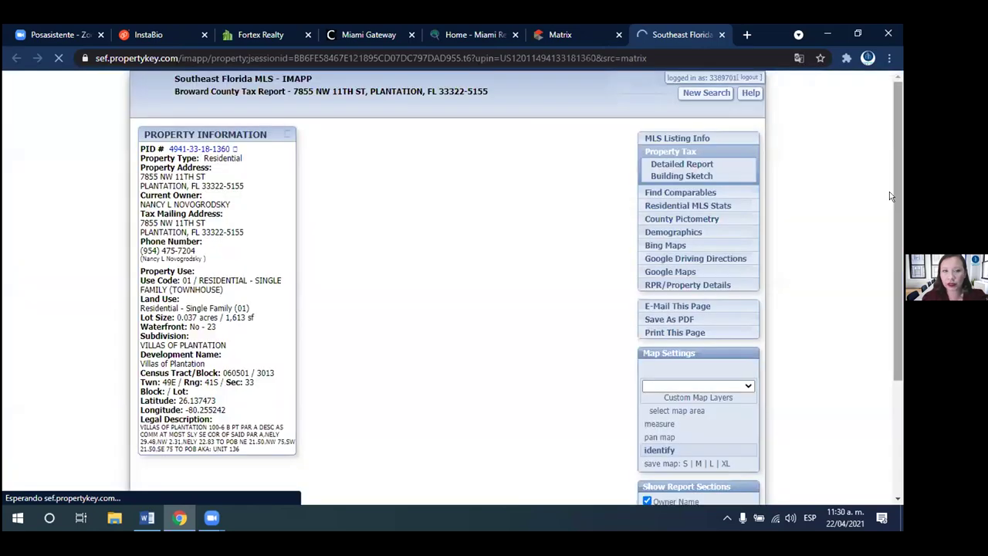
# - Scroll the iMapp report down to Assigned Schools, then close the report tab
pyautogui.moveTo(898, 151); pyautogui.dragTo(895, 172)
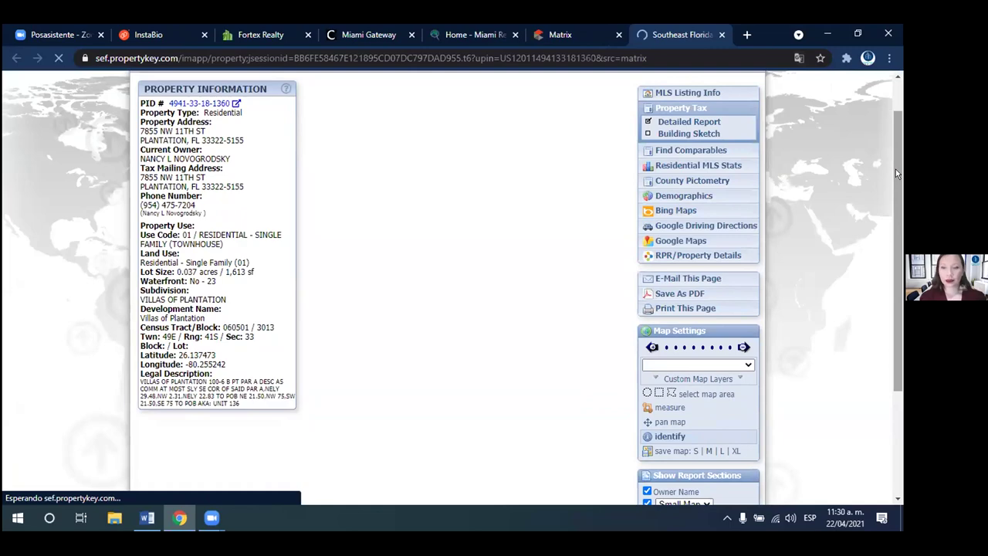
pyautogui.moveTo(895, 169); pyautogui.dragTo(885, 431)
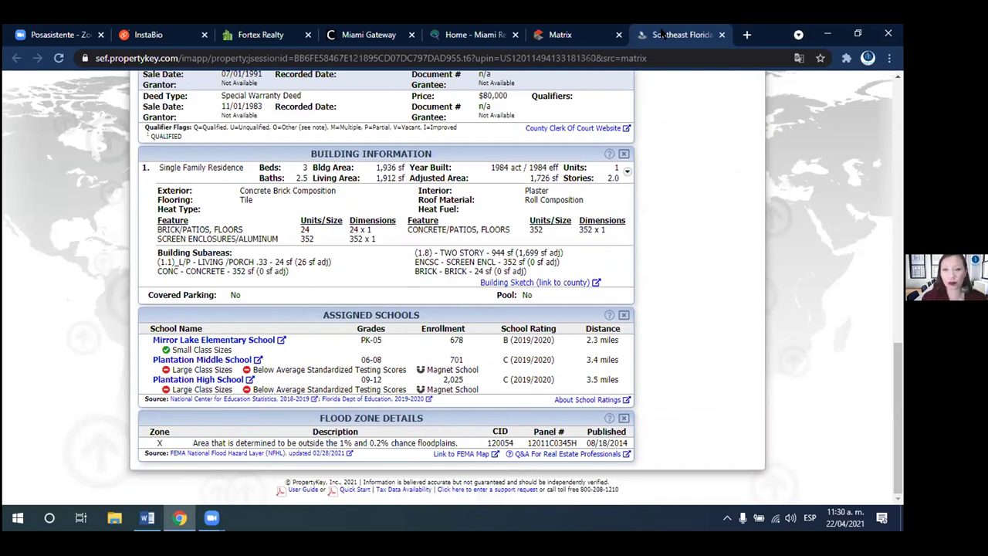
pyautogui.click(720, 34)
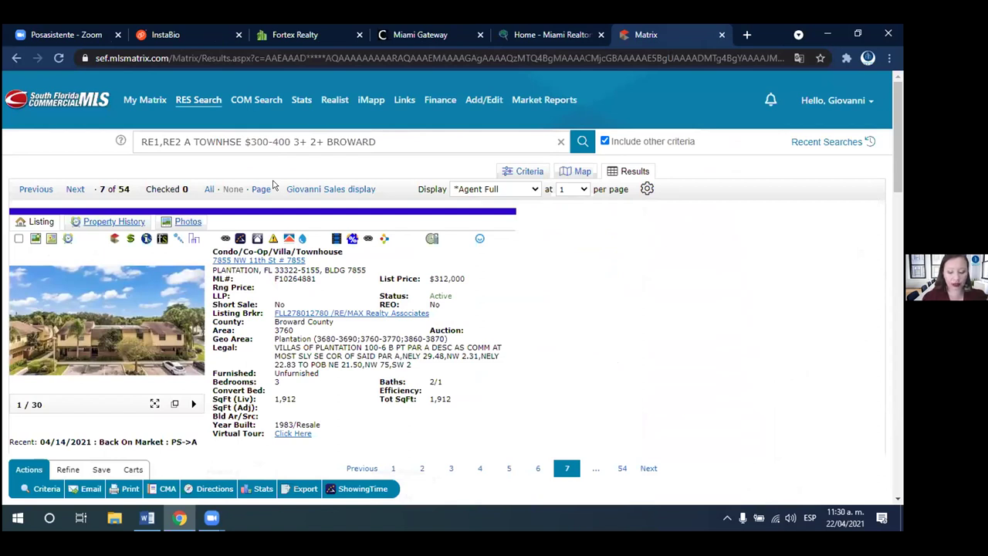
# - Go back from the listing to the Broward townhouse results map
pyautogui.moveTo(148, 103)
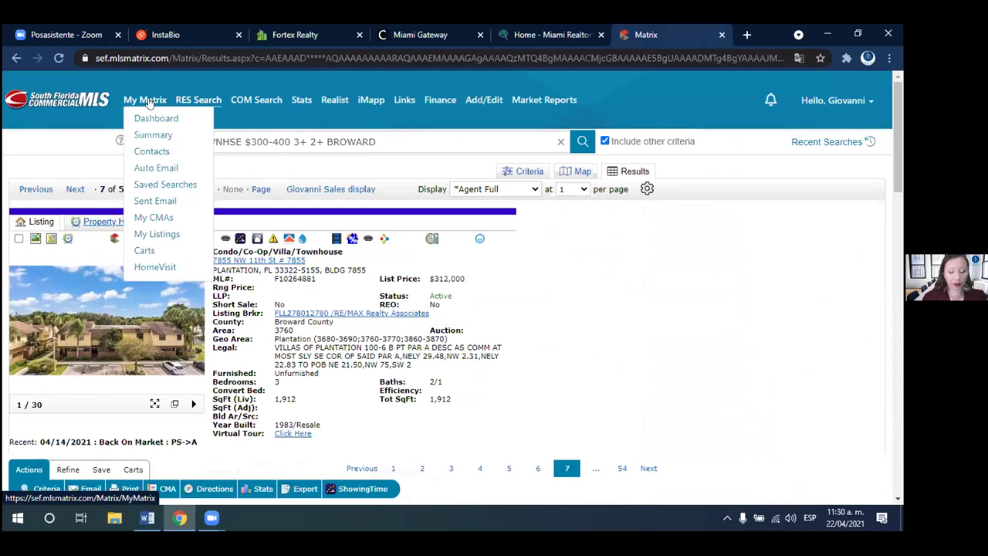
pyautogui.moveTo(198, 100)
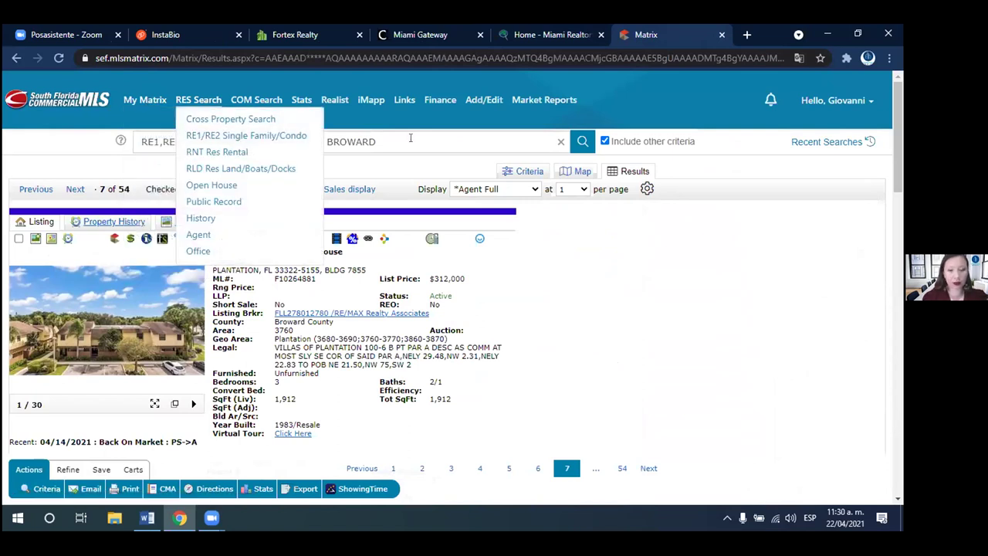
pyautogui.click(15, 58)
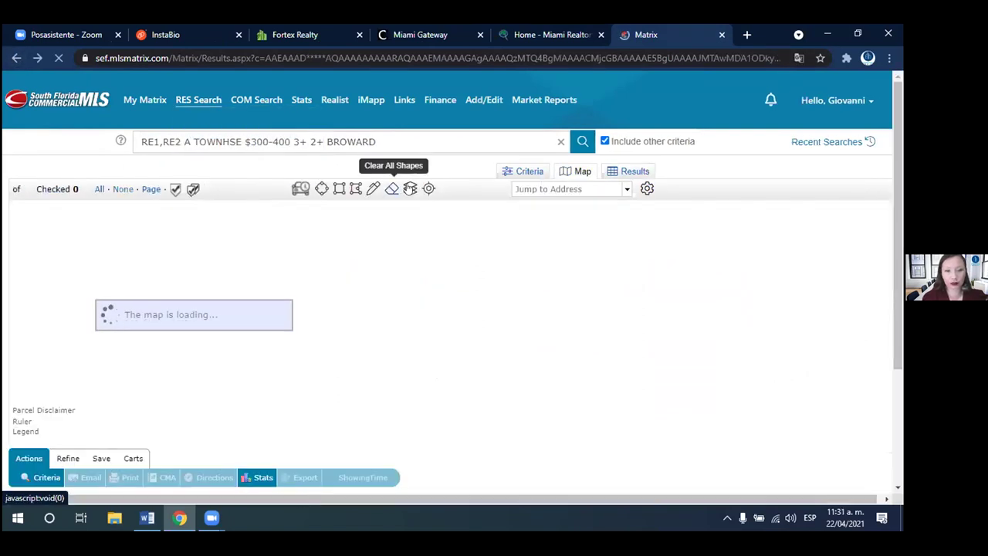
# - Turn off City boundary outlines and zoom in on Coral Springs to Lighthouse Point
pyautogui.click(410, 188)
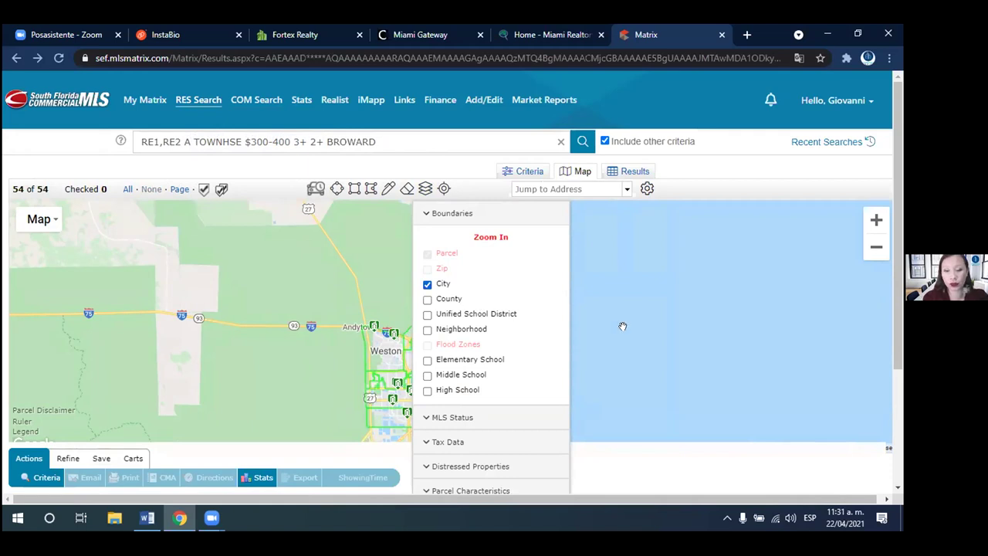
pyautogui.scroll(-2, 893, 375)
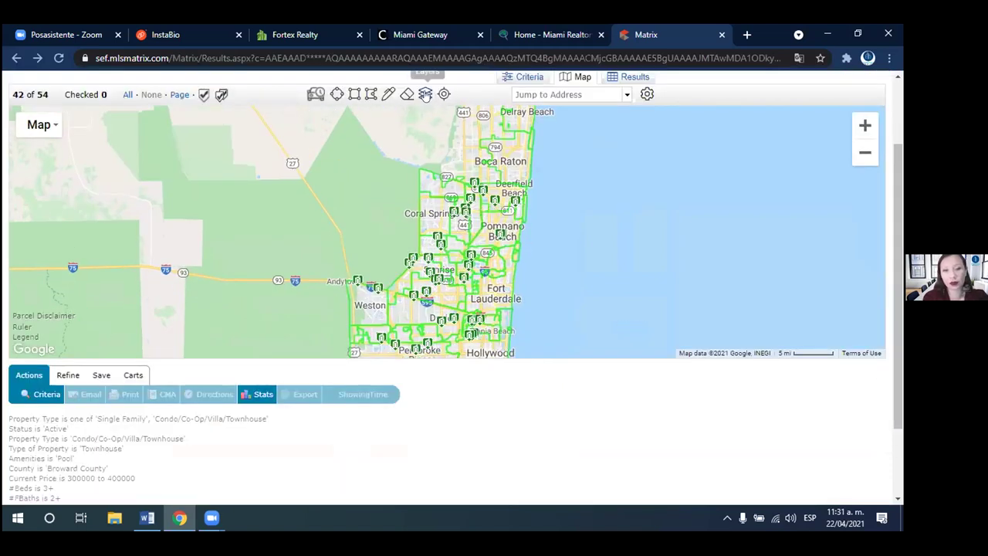
pyautogui.click(426, 94)
pyautogui.click(426, 189)
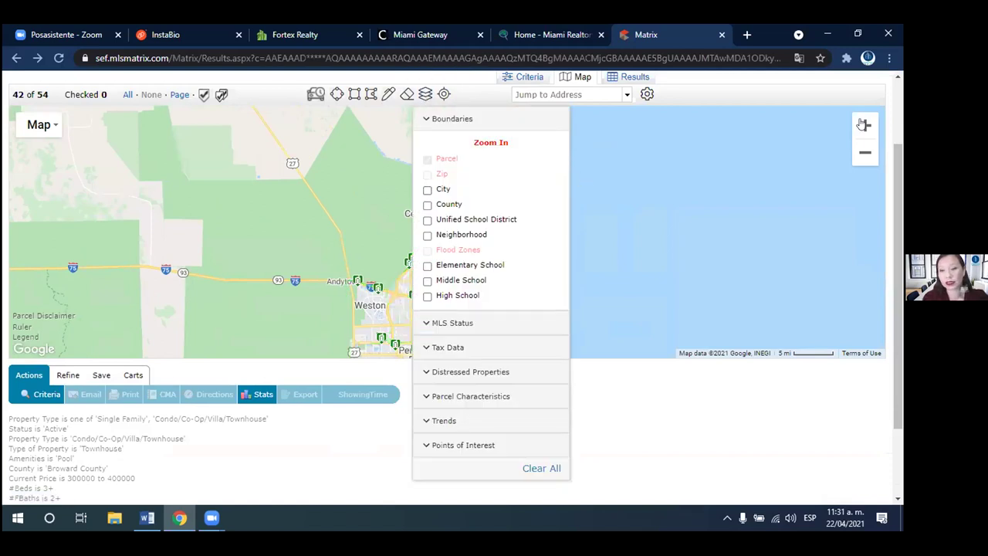
pyautogui.click(864, 125)
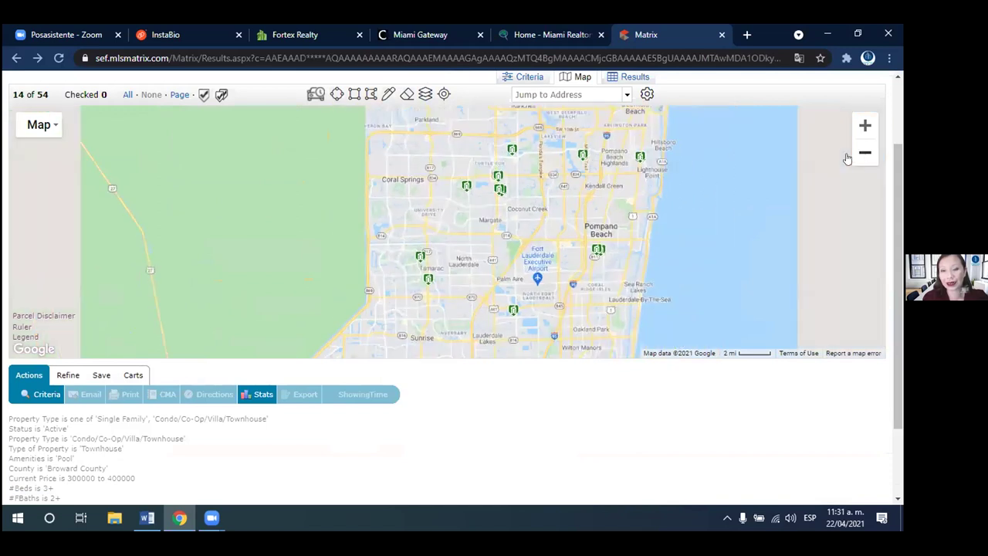
pyautogui.click(425, 94)
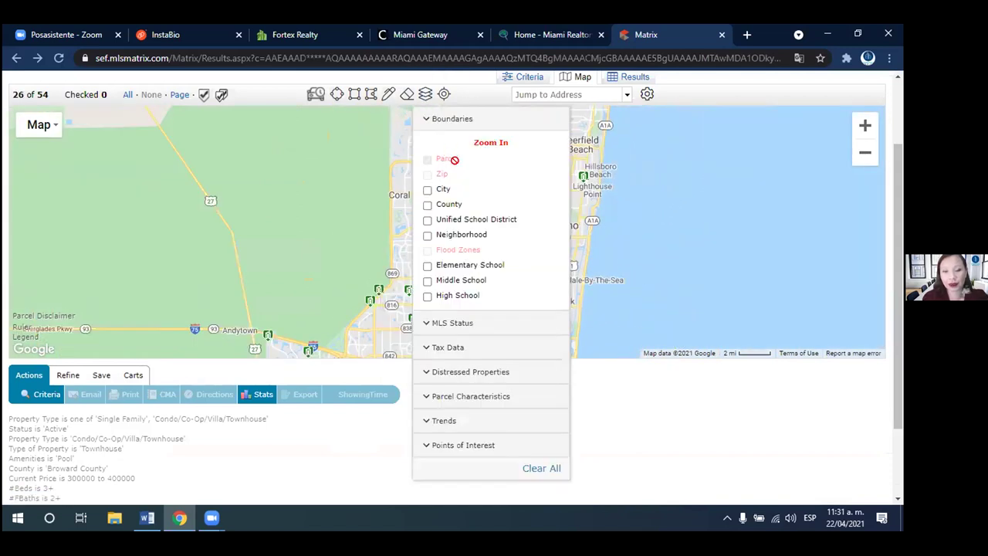
pyautogui.doubleClick(582, 202)
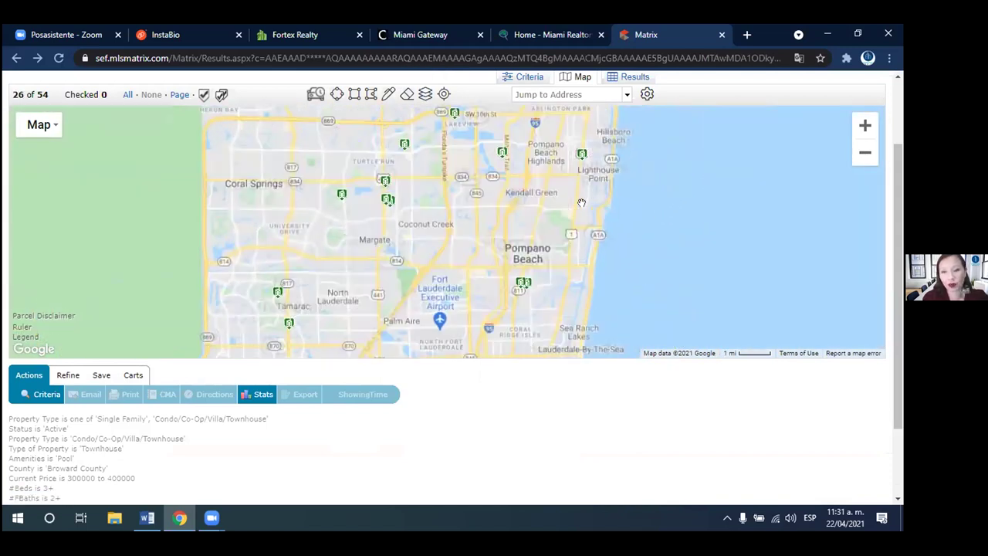
pyautogui.click(425, 95)
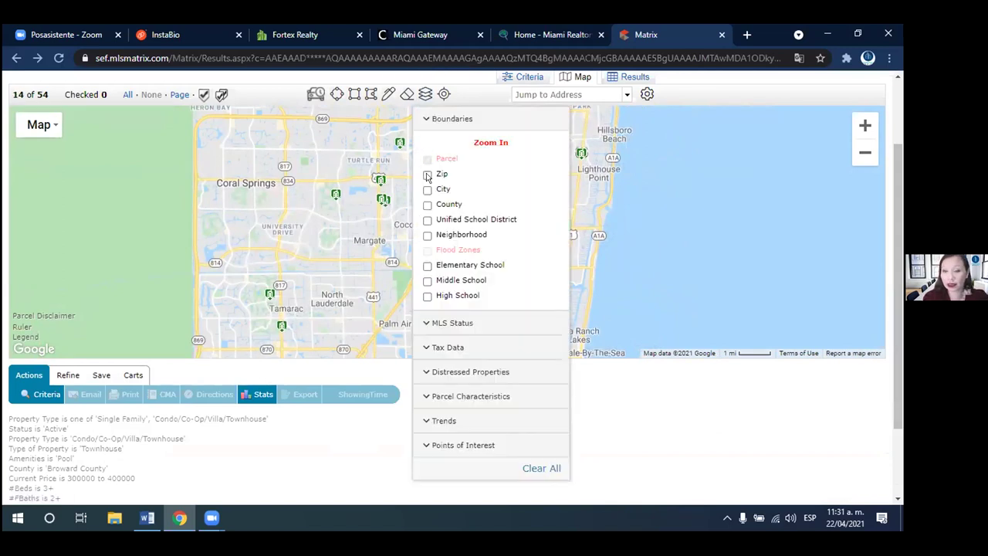
# - Show Zip boundaries and pan the map north to Boca Raton and Deerfield Beach
pyautogui.click(427, 175)
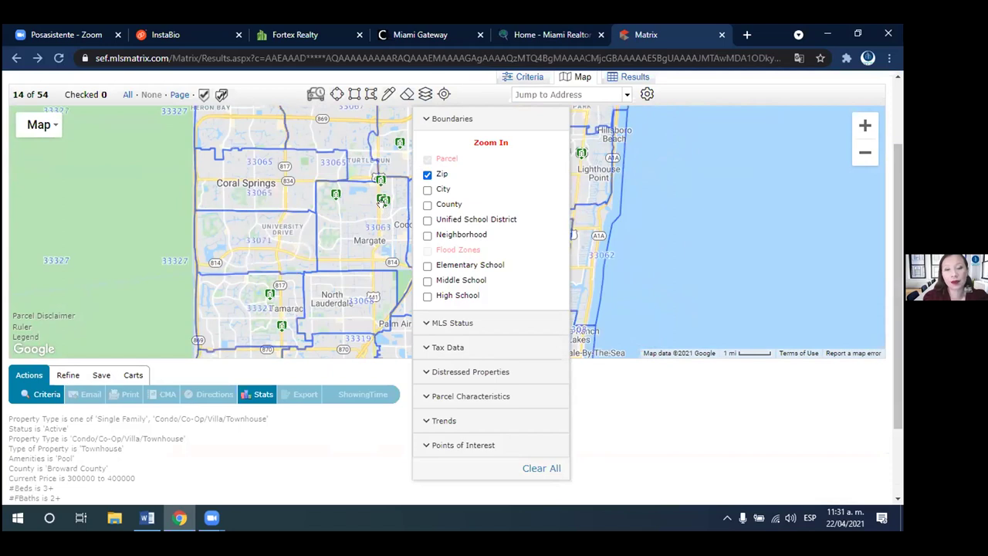
pyautogui.click(382, 203)
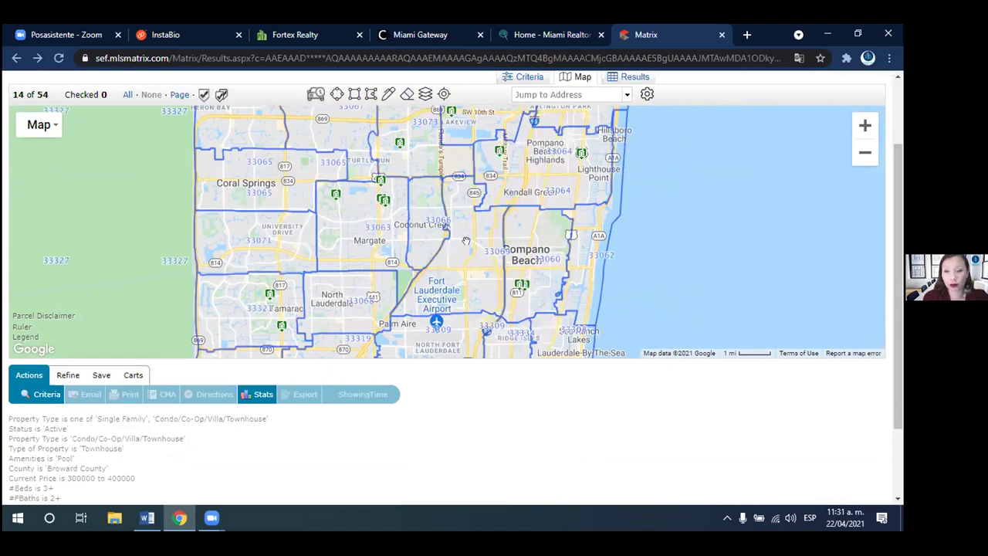
pyautogui.moveTo(464, 268); pyautogui.dragTo(456, 293)
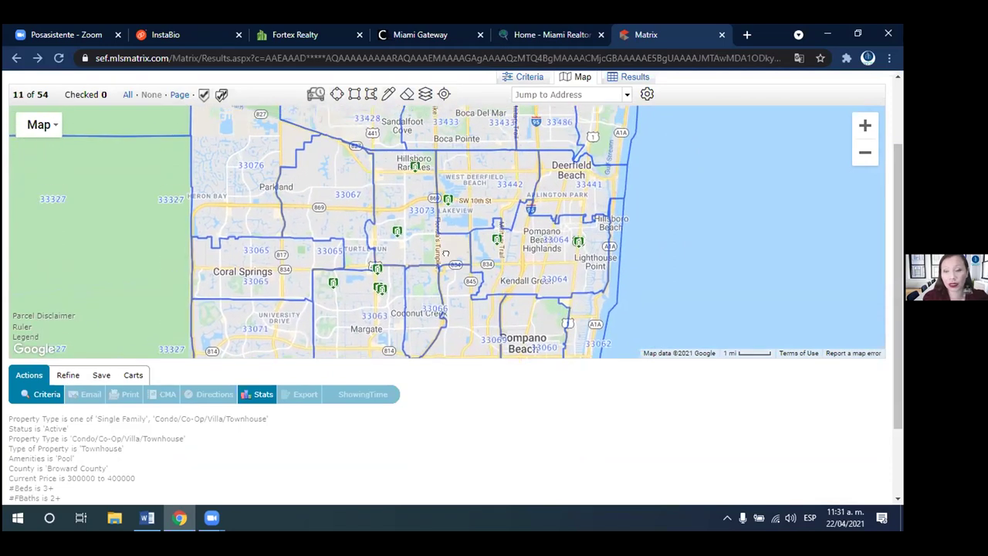
pyautogui.moveTo(418, 159); pyautogui.dragTo(445, 255)
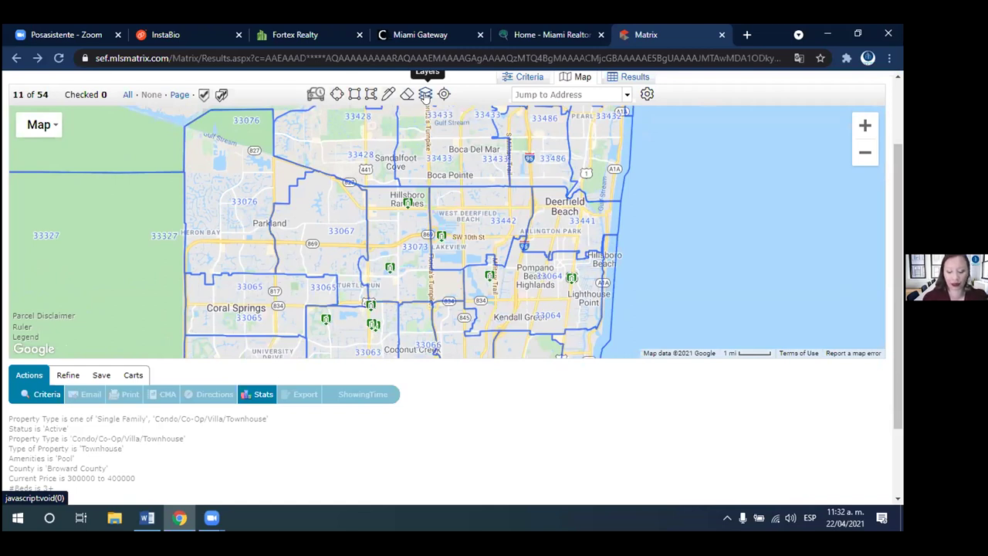
pyautogui.moveTo(411, 202)
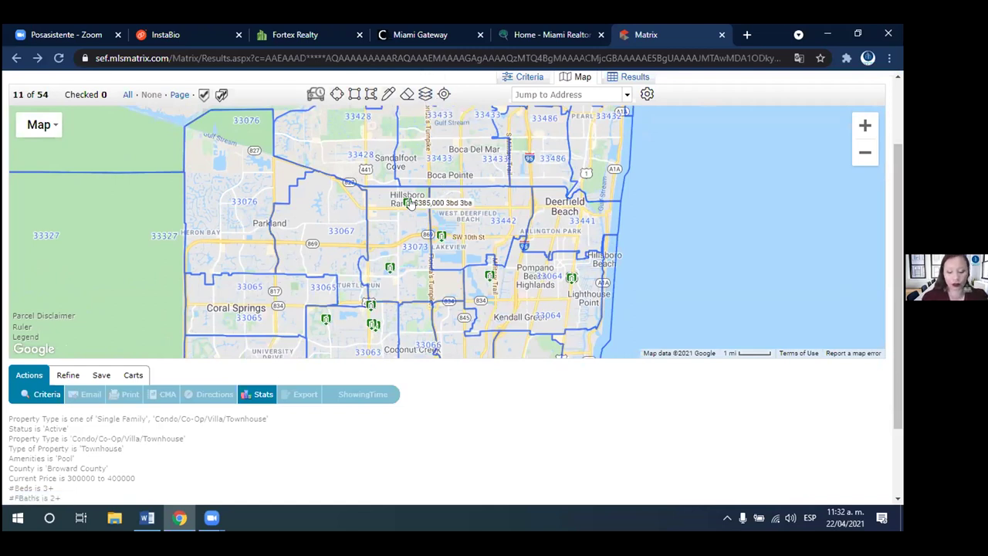
# - Uncheck the Zip boundary layer under Boundaries and expand MLS Status
pyautogui.click(425, 95)
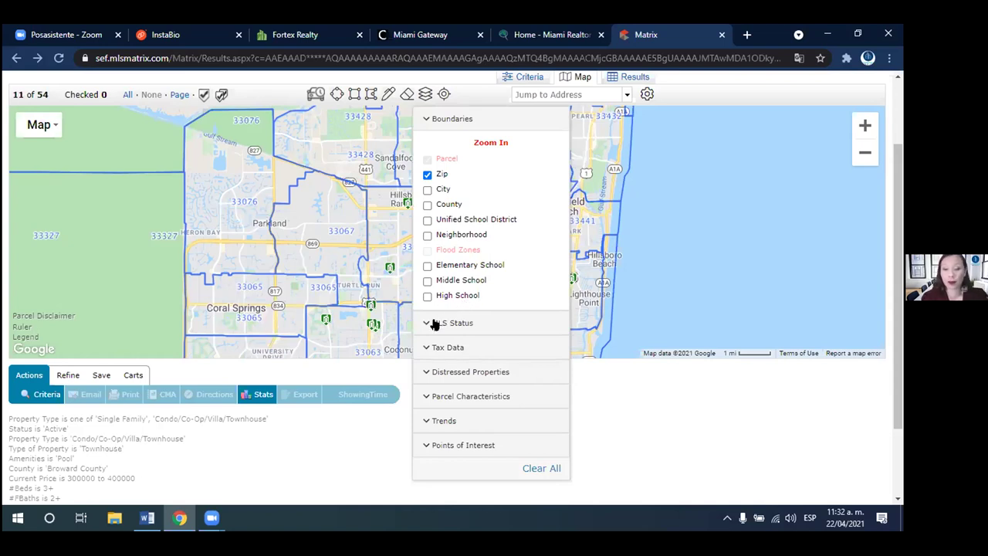
pyautogui.click(435, 321)
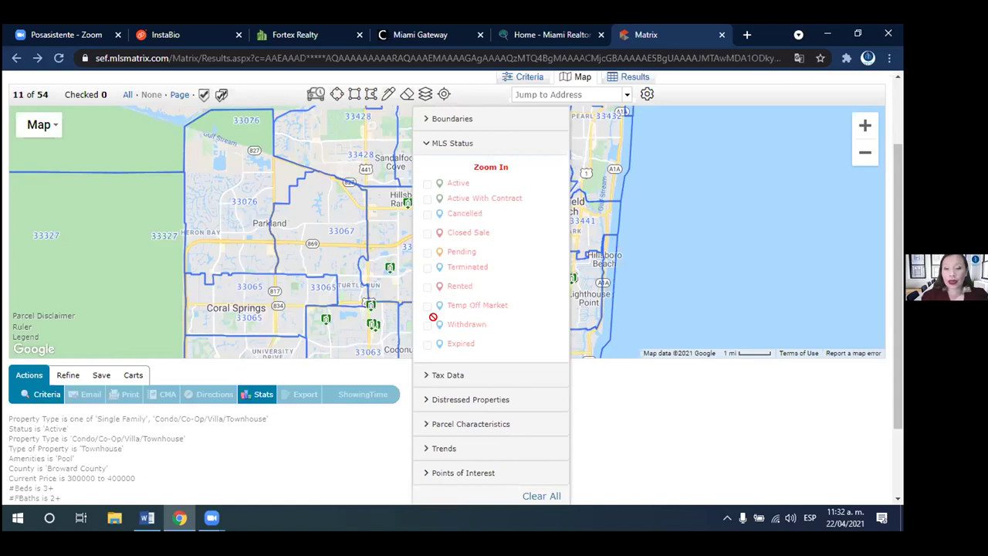
pyautogui.click(462, 140)
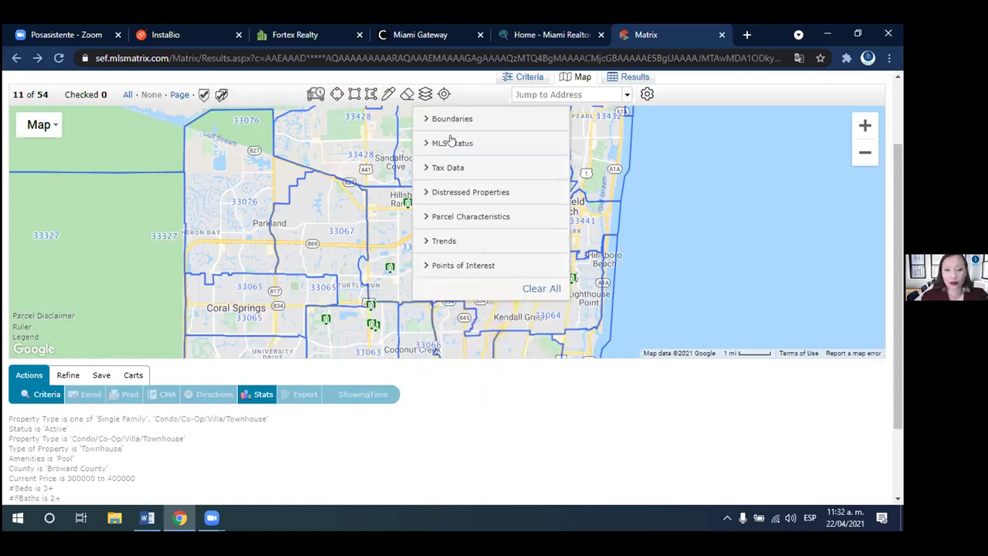
pyautogui.click(454, 119)
pyautogui.click(428, 175)
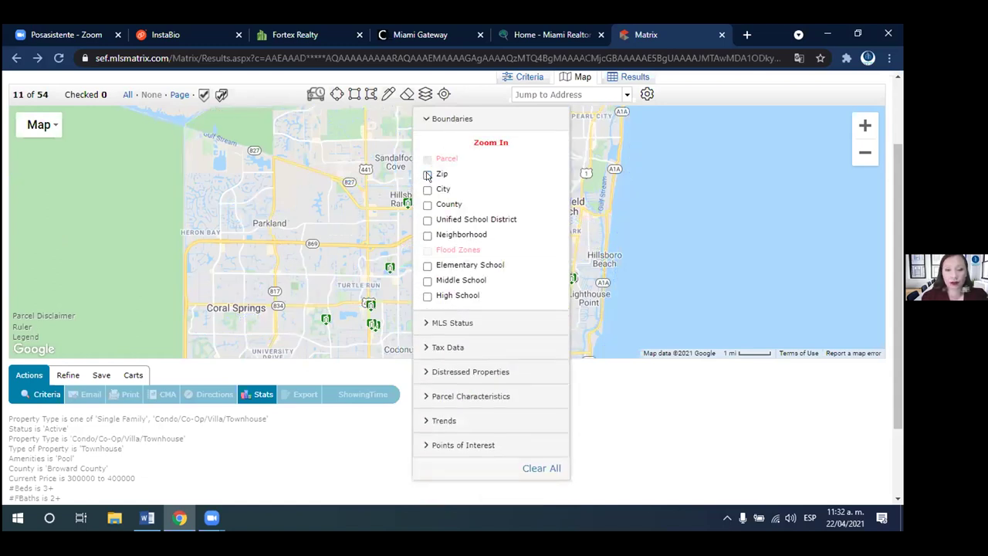
pyautogui.click(449, 321)
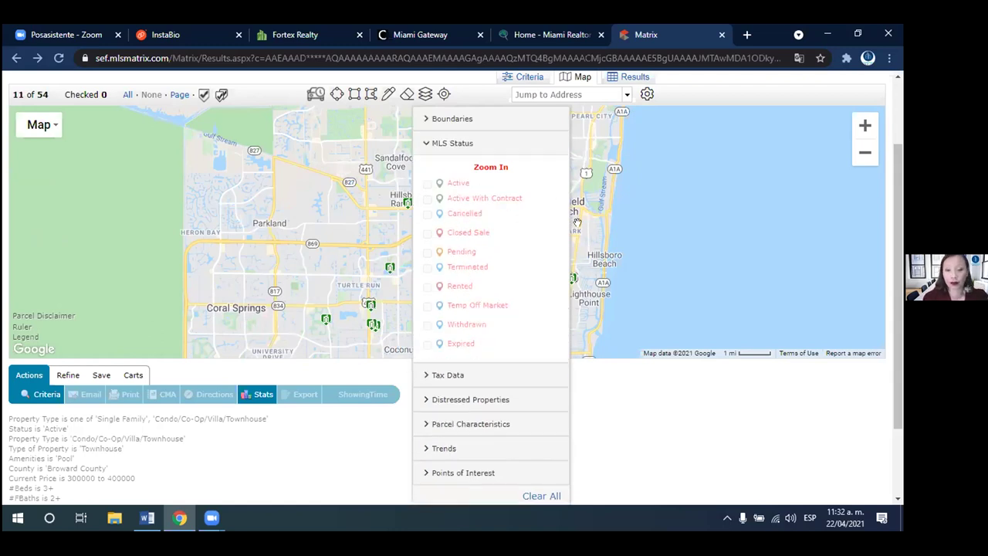
# - Zoom in to the 1000 ft scale around Deerfield Beach and The Cove
pyautogui.scroll(1, 577, 223)
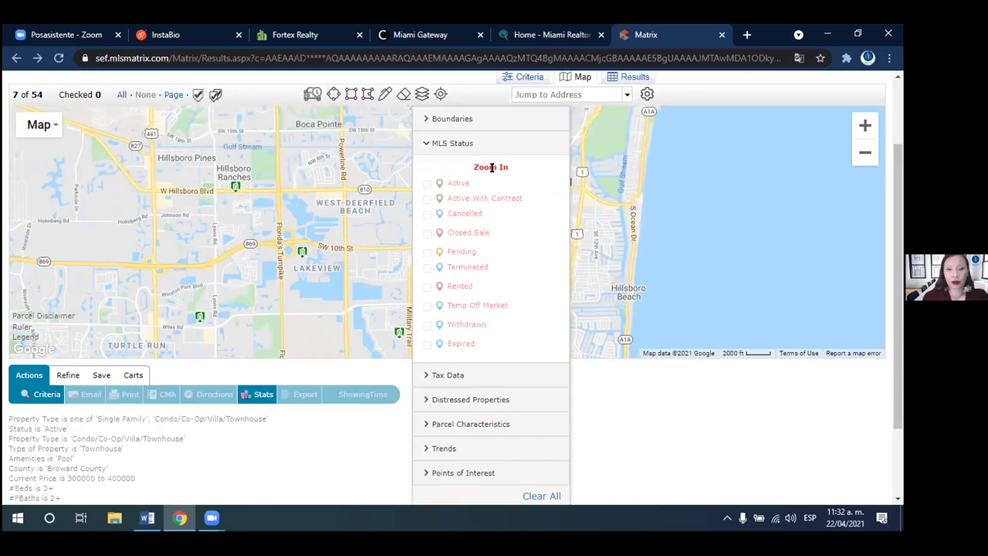
pyautogui.scroll(1, 590, 197)
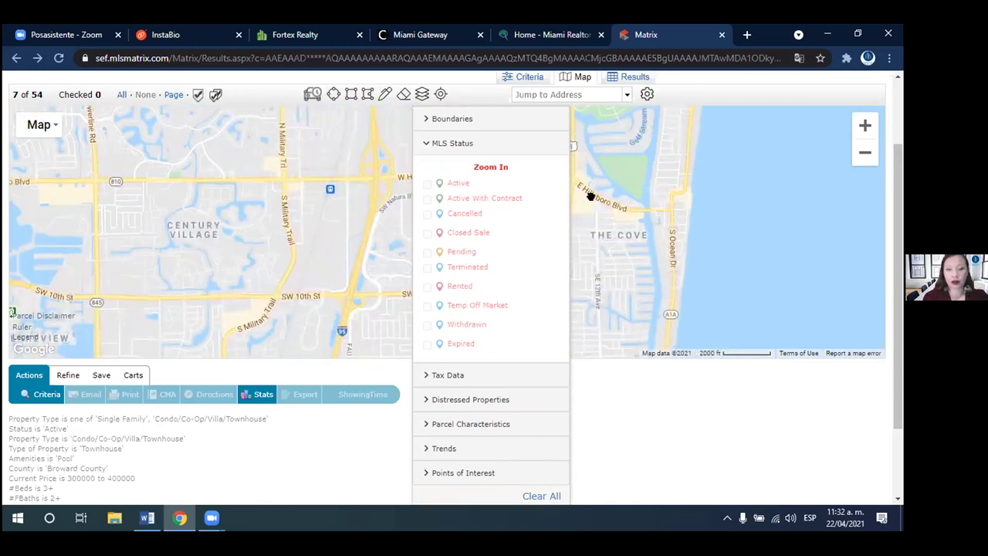
pyautogui.scroll(1, 591, 197)
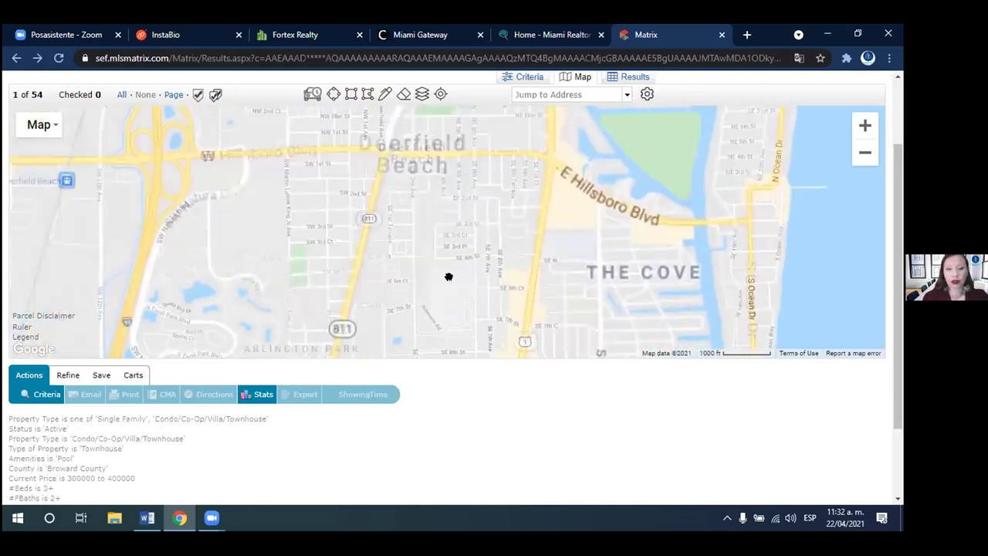
# - Show Closed Sale properties from the Last 3 Months on the map
pyautogui.click(422, 94)
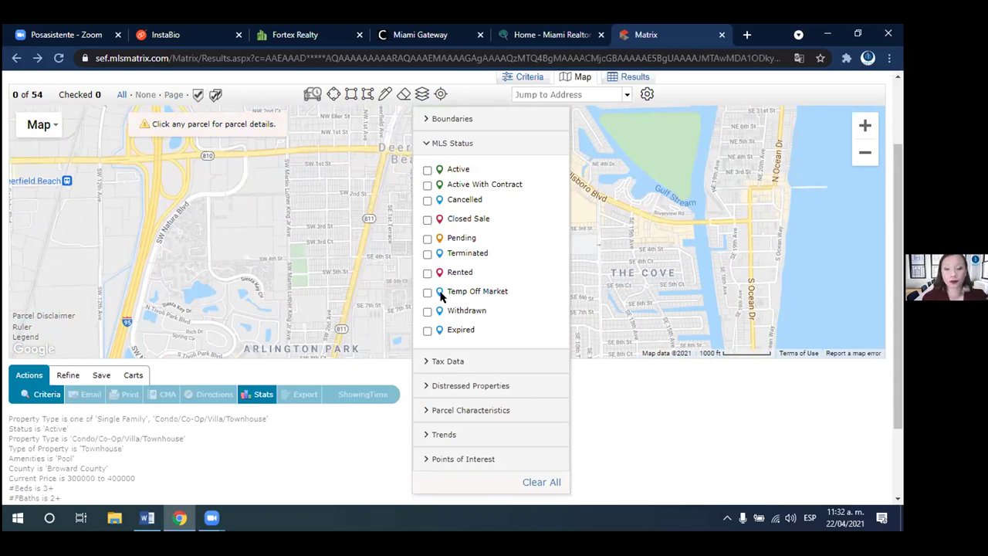
pyautogui.click(426, 220)
pyautogui.click(462, 236)
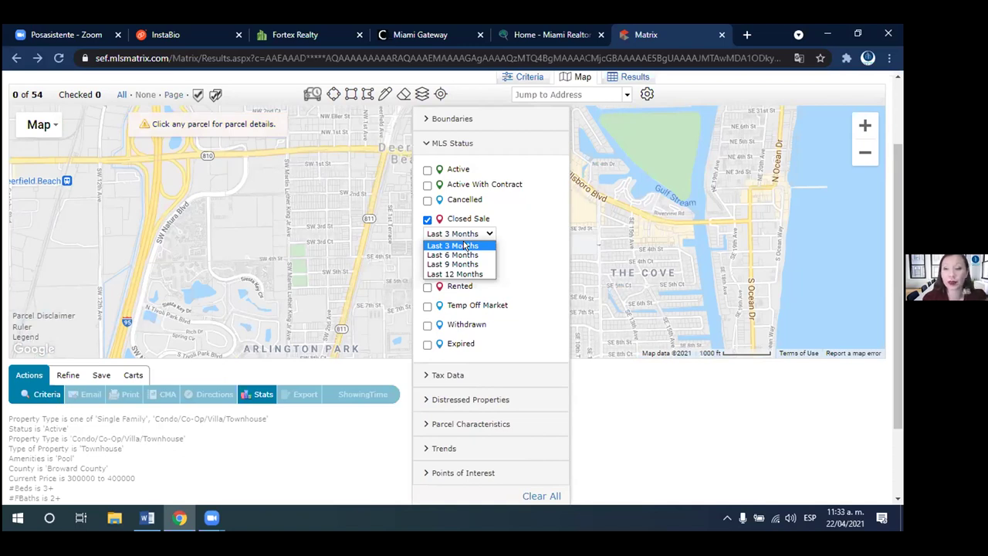
pyautogui.click(463, 245)
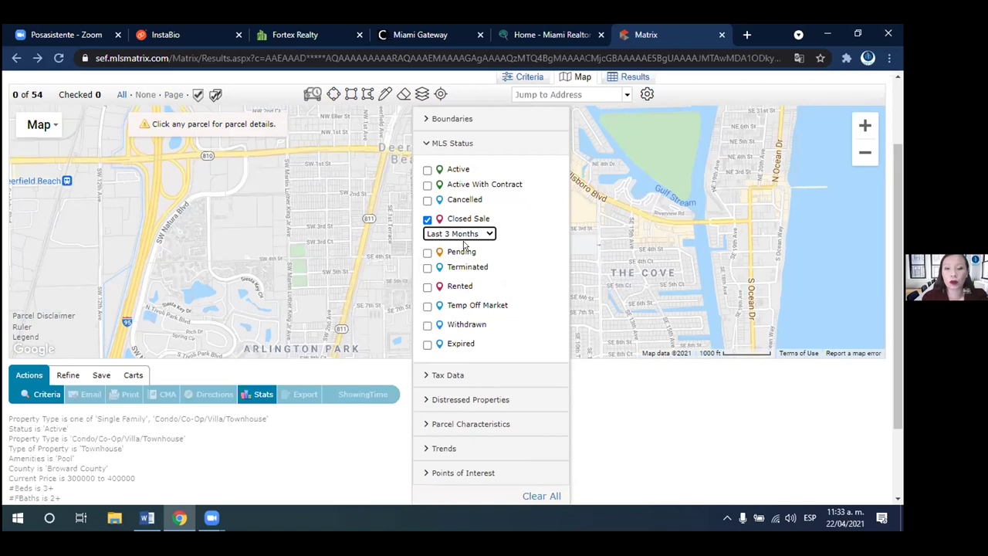
pyautogui.click(633, 221)
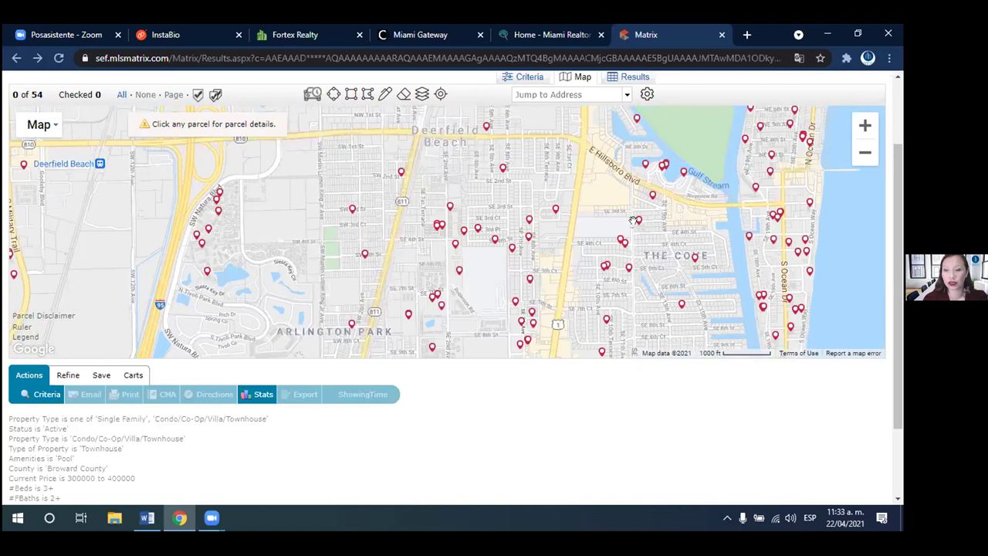
# - Swap the Closed Sale layer for Active With Contract pins and glance at the NE 2nd Avenue parcel
pyautogui.click(421, 93)
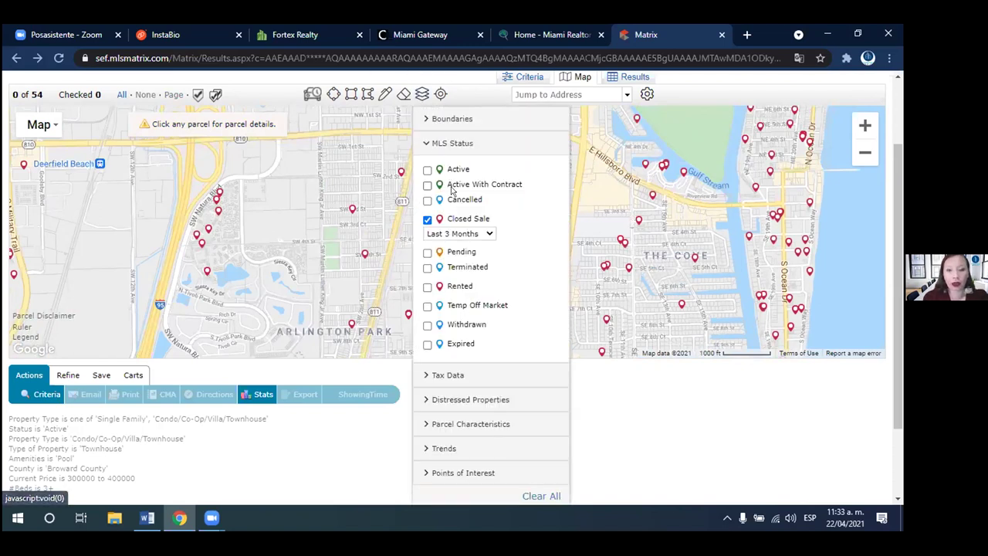
pyautogui.click(427, 219)
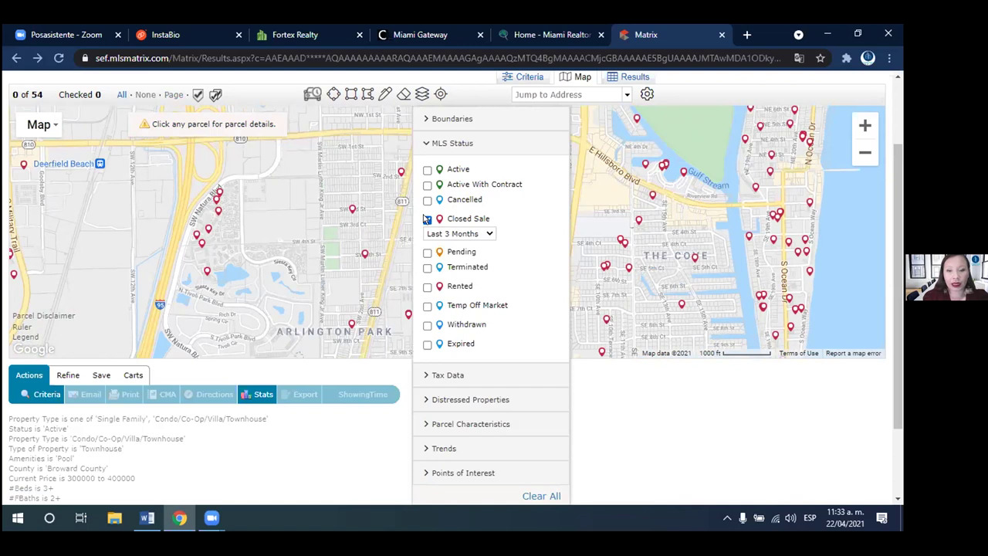
pyautogui.click(426, 186)
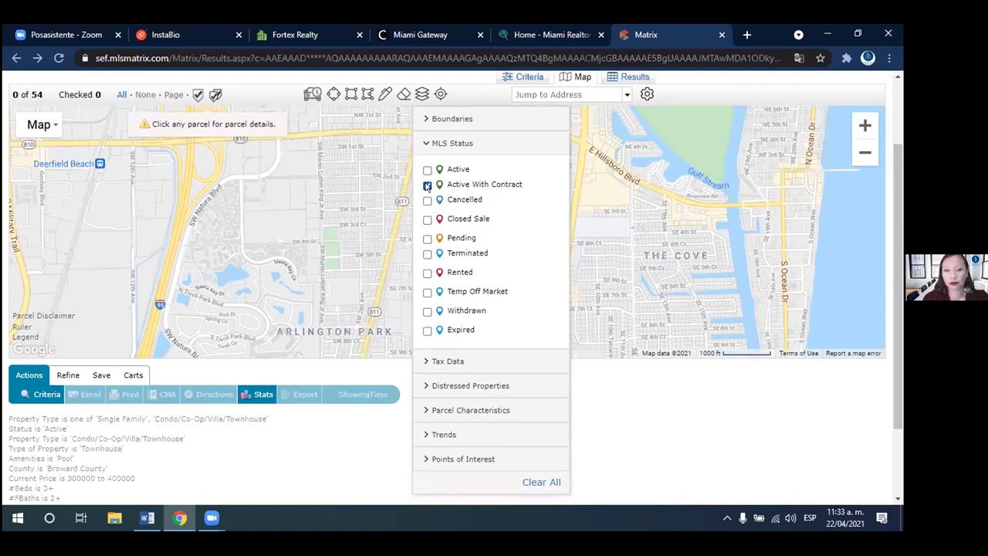
pyautogui.click(356, 222)
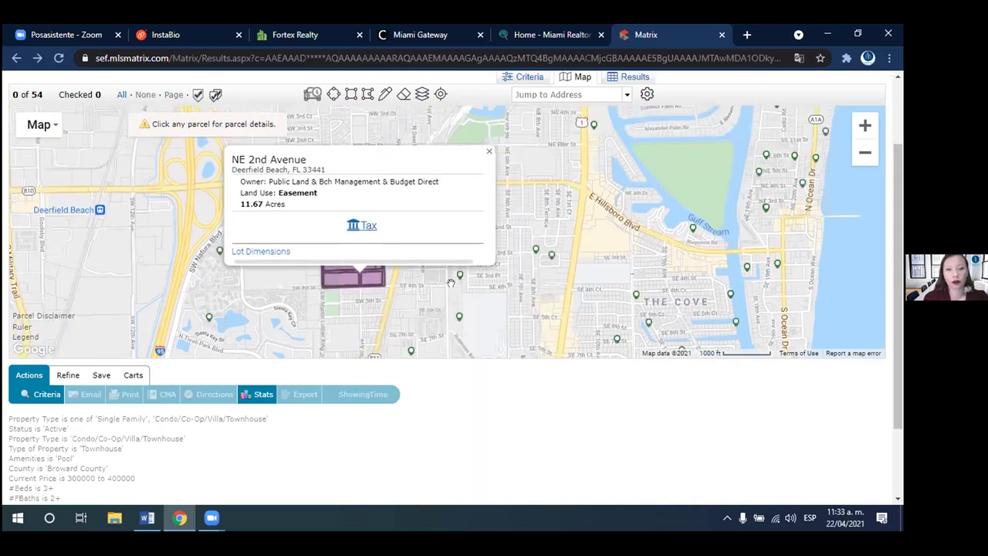
pyautogui.click(452, 285)
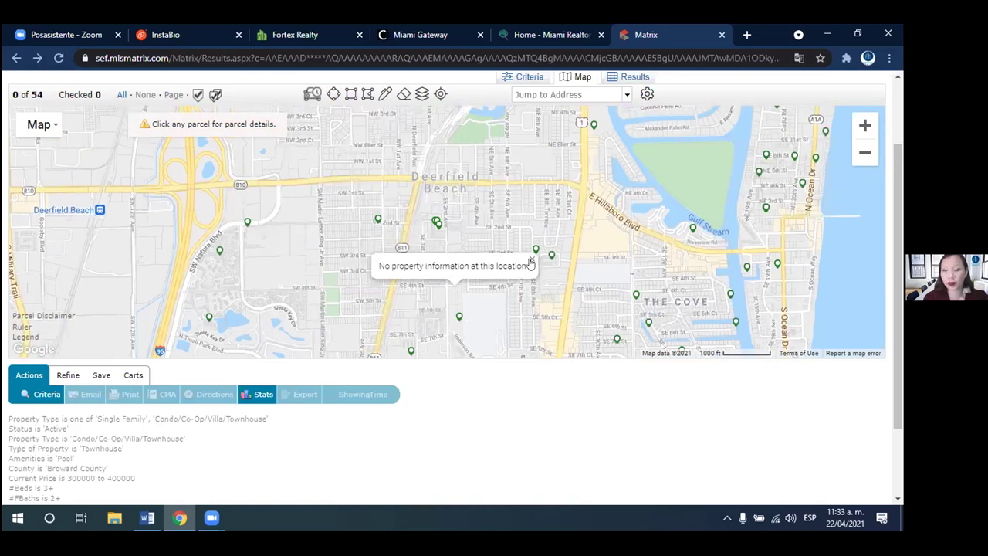
pyautogui.click(423, 94)
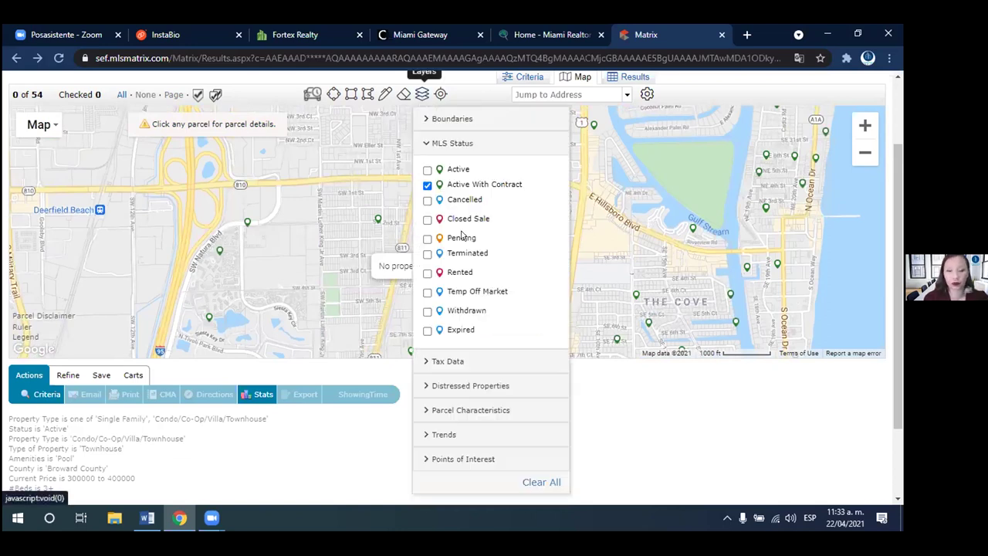
# - Browse the Tax Data, Distressed Properties and Trends layers, and turn on Libraries points of interest
pyautogui.click(454, 360)
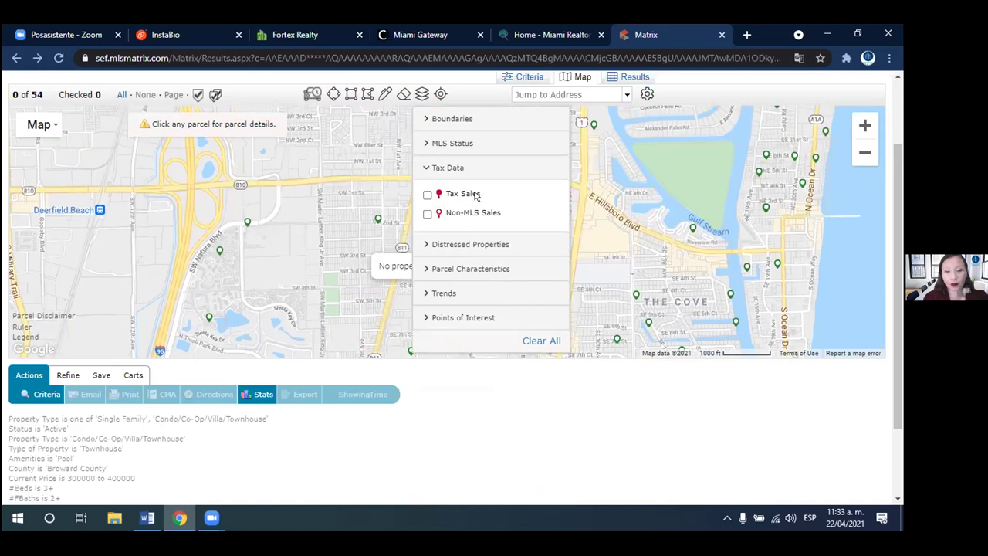
pyautogui.click(455, 169)
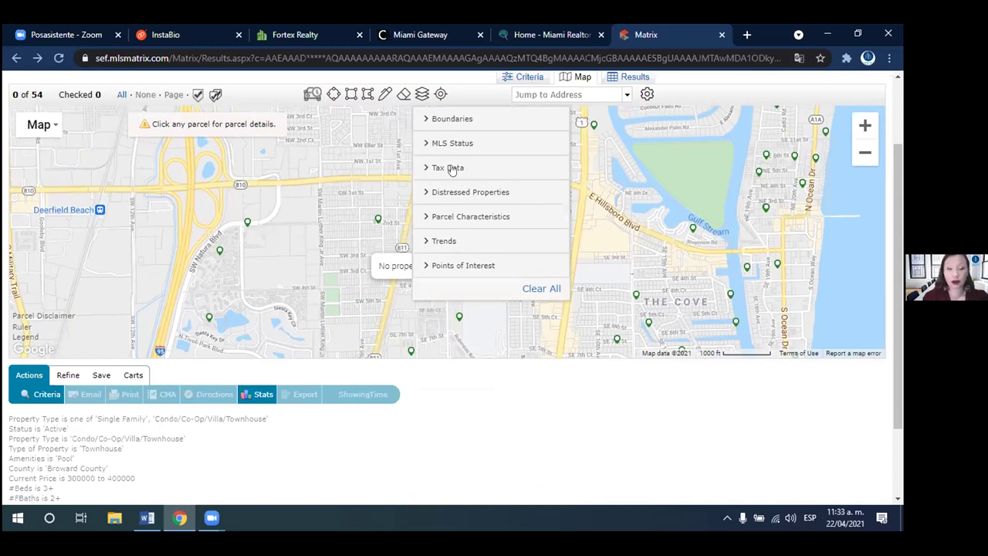
pyautogui.click(443, 168)
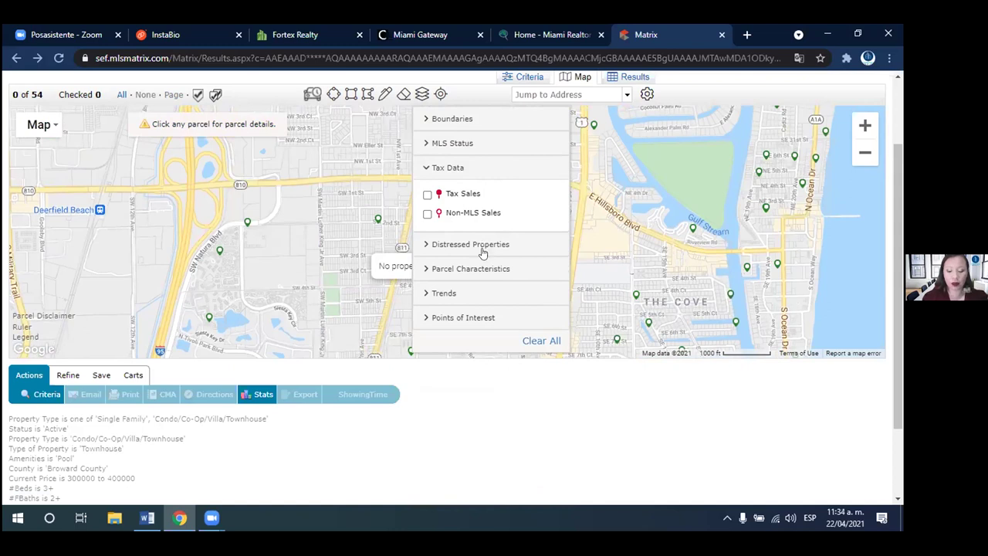
pyautogui.click(477, 246)
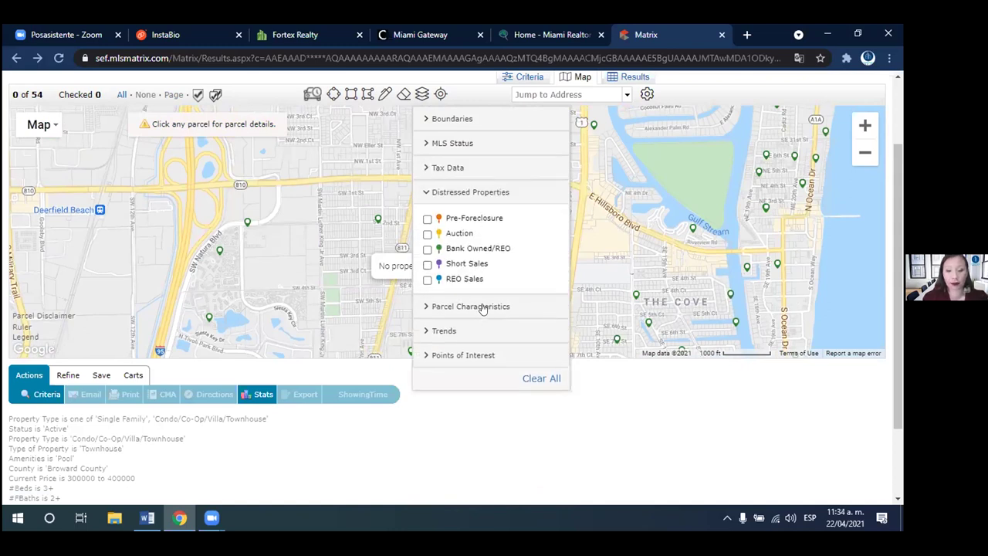
pyautogui.click(468, 324)
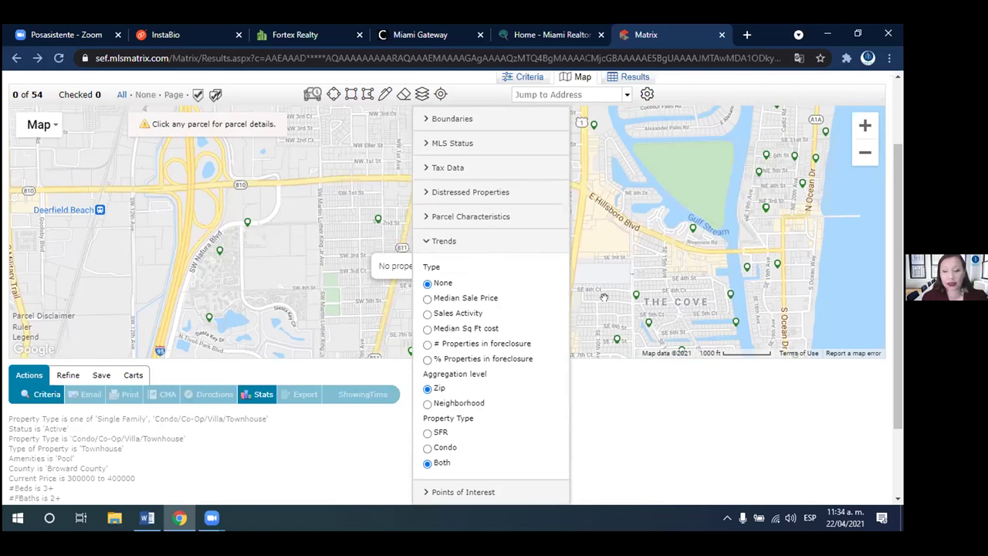
pyautogui.click(517, 249)
pyautogui.click(463, 267)
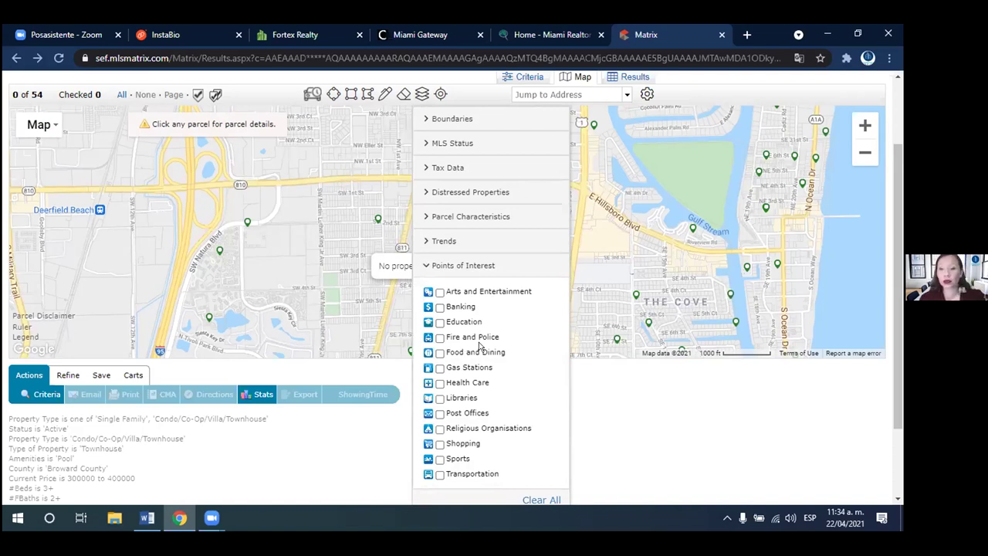
pyautogui.click(439, 398)
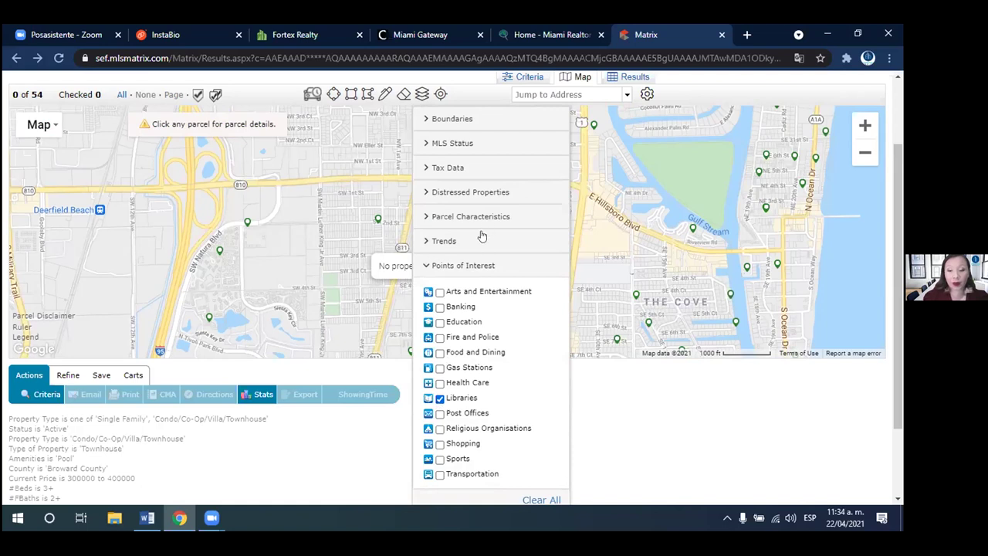
pyautogui.click(451, 266)
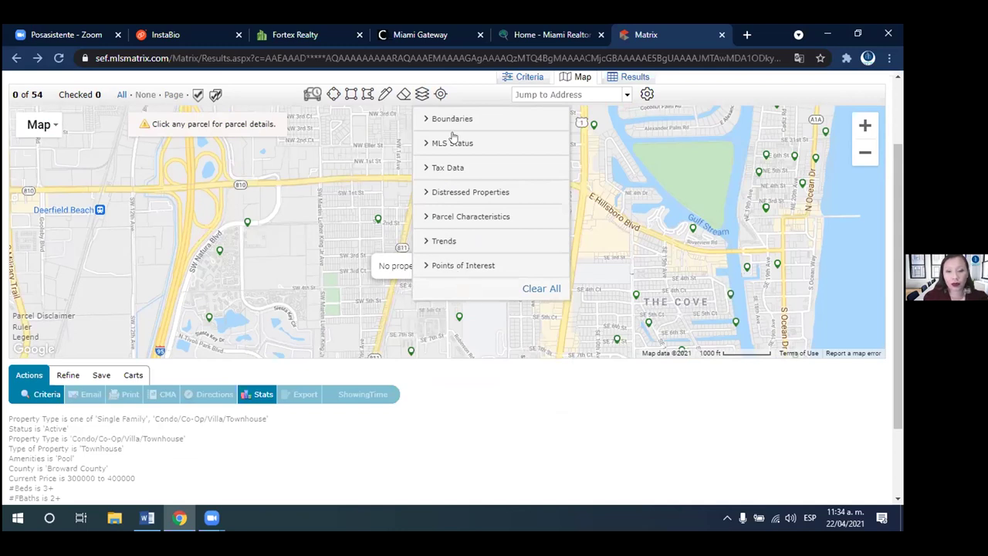
# - Review the Boundaries, MLS Status, Distressed Properties, Parcel Characteristics and Trends options, then collapse them
pyautogui.click(451, 120)
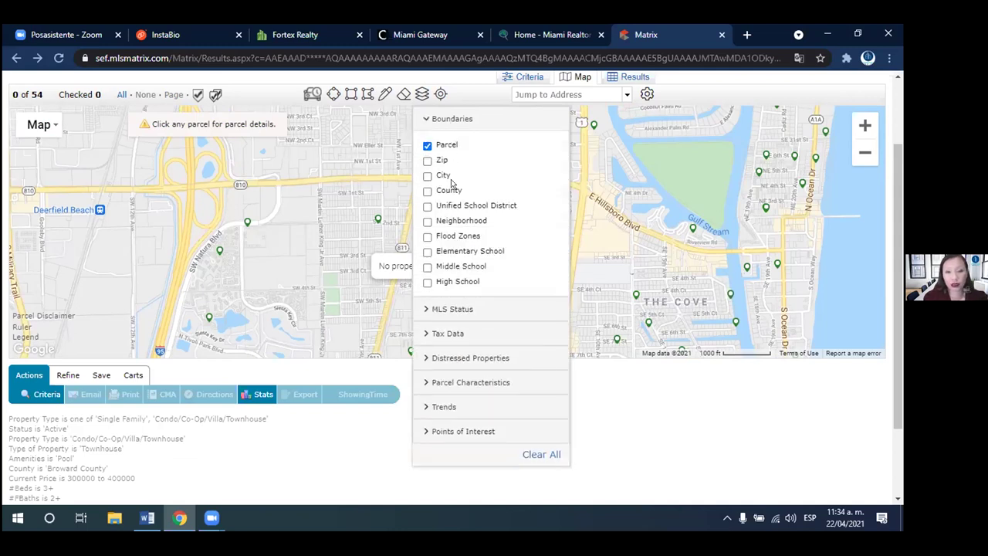
pyautogui.click(449, 311)
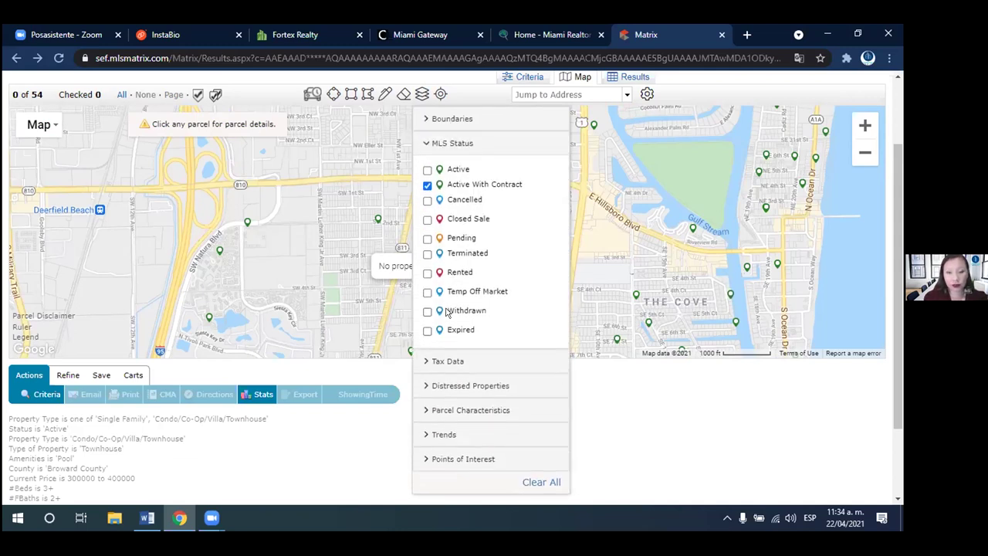
pyautogui.click(450, 145)
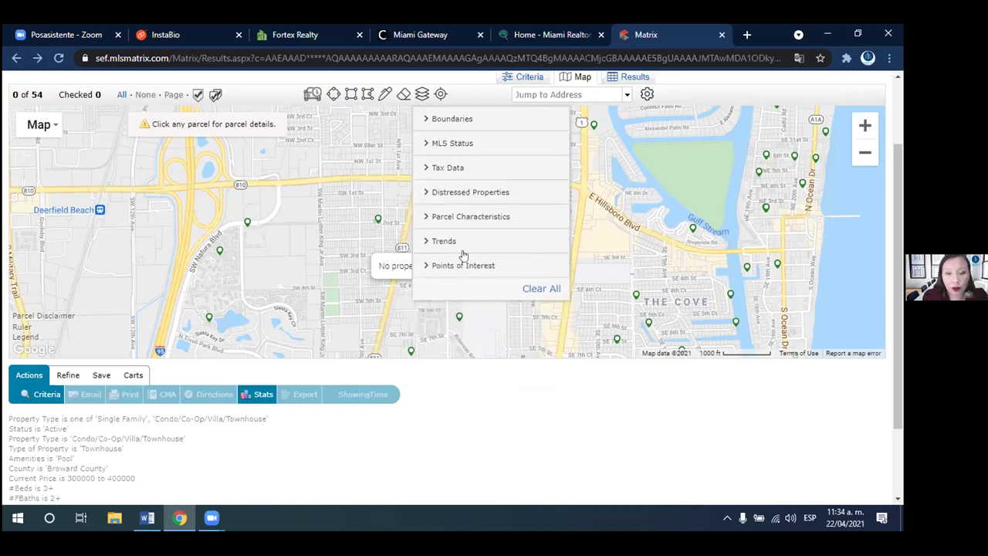
pyautogui.click(468, 194)
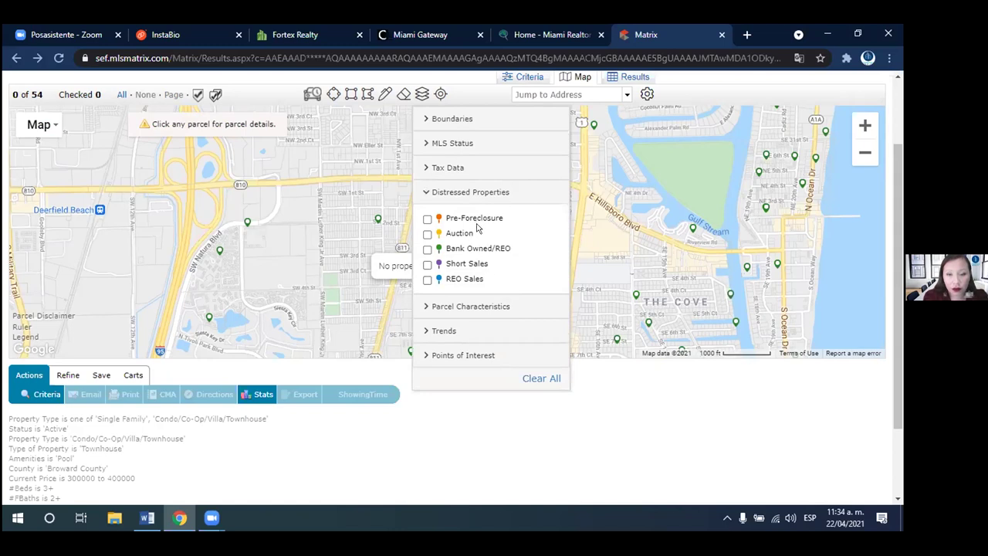
pyautogui.click(434, 193)
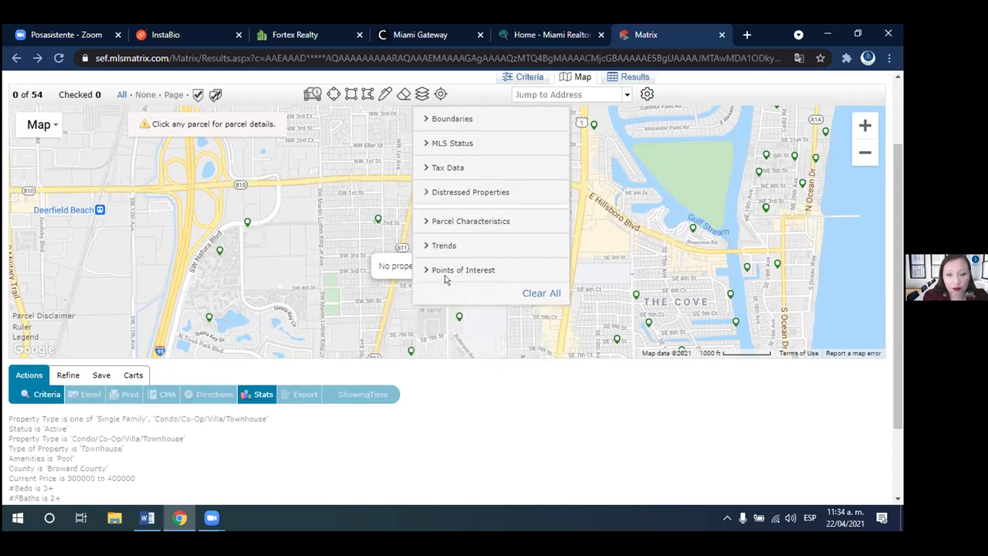
pyautogui.click(470, 220)
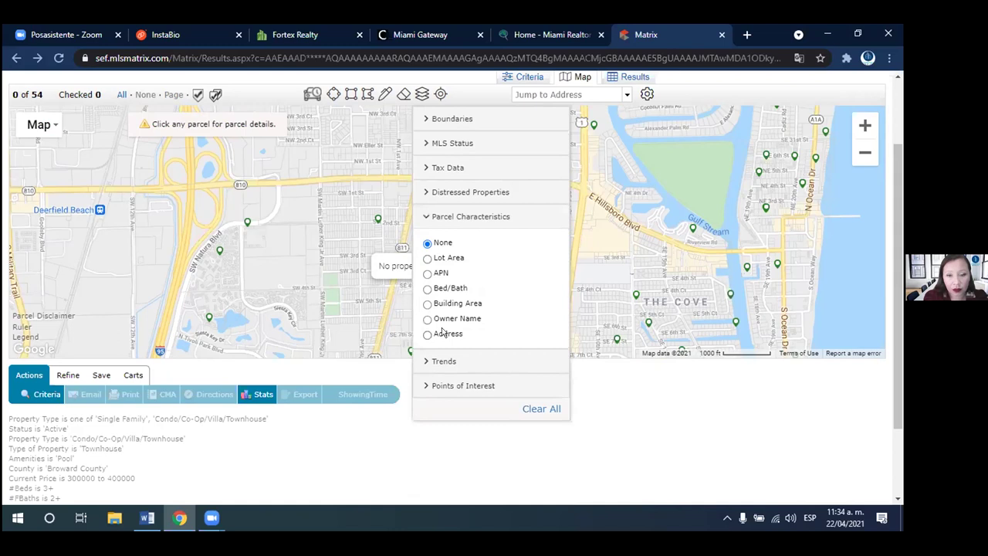
pyautogui.click(455, 216)
pyautogui.click(454, 239)
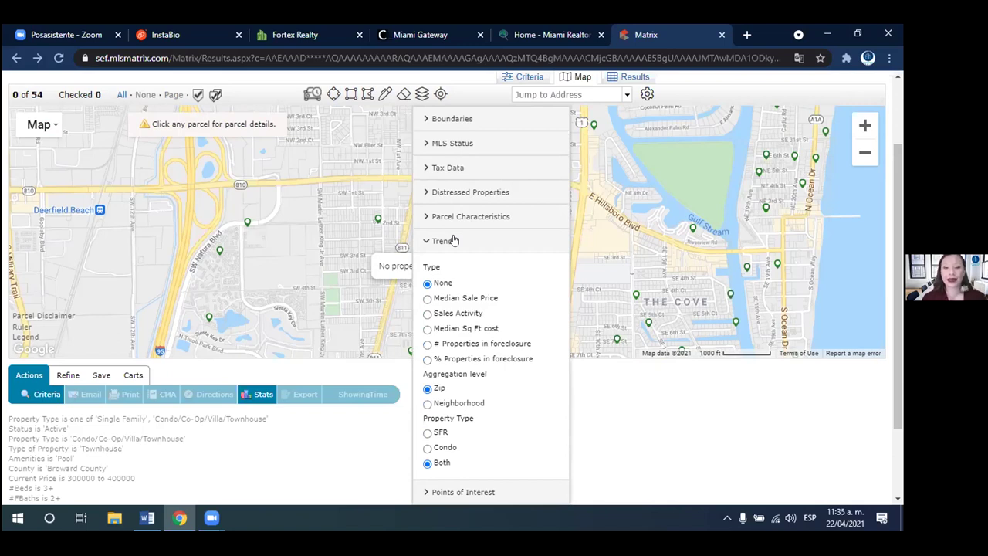
pyautogui.click(454, 240)
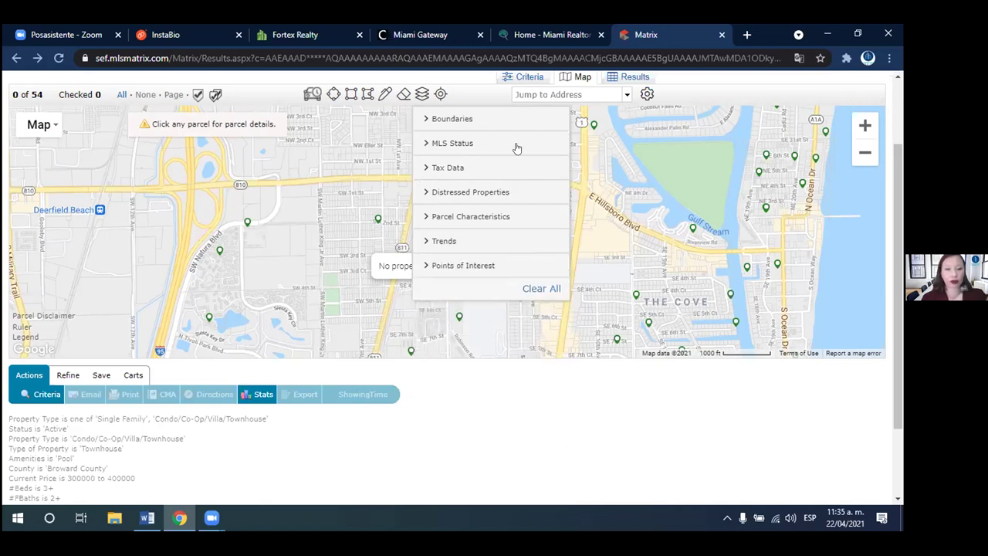
# - Under MLS Status, include Active listings and exclude Active With Contract ones
pyautogui.click(454, 144)
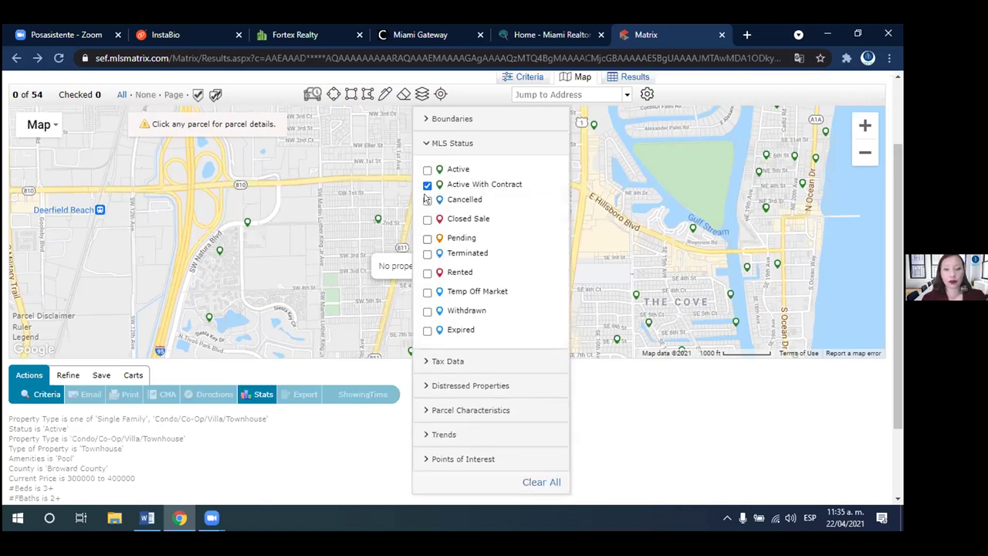
pyautogui.click(427, 170)
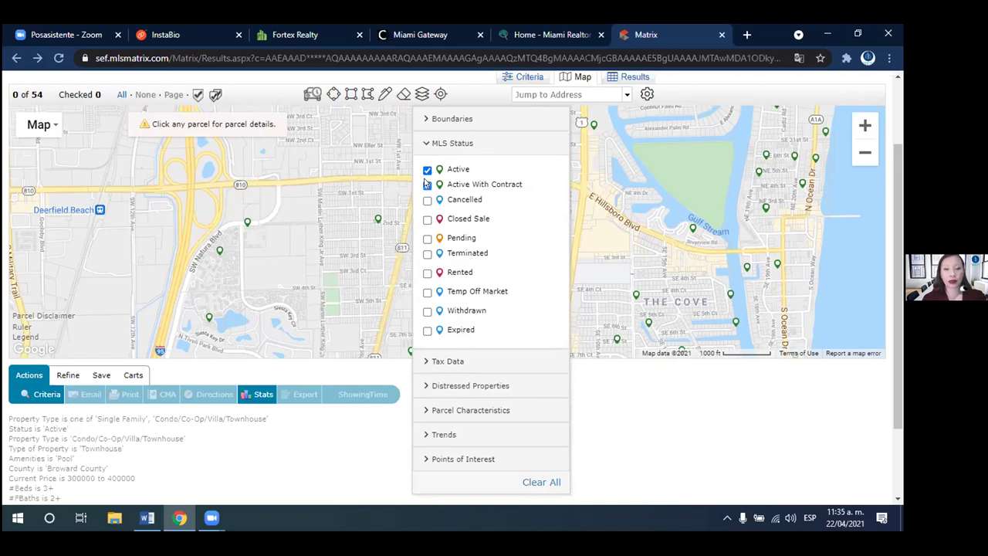
pyautogui.click(427, 185)
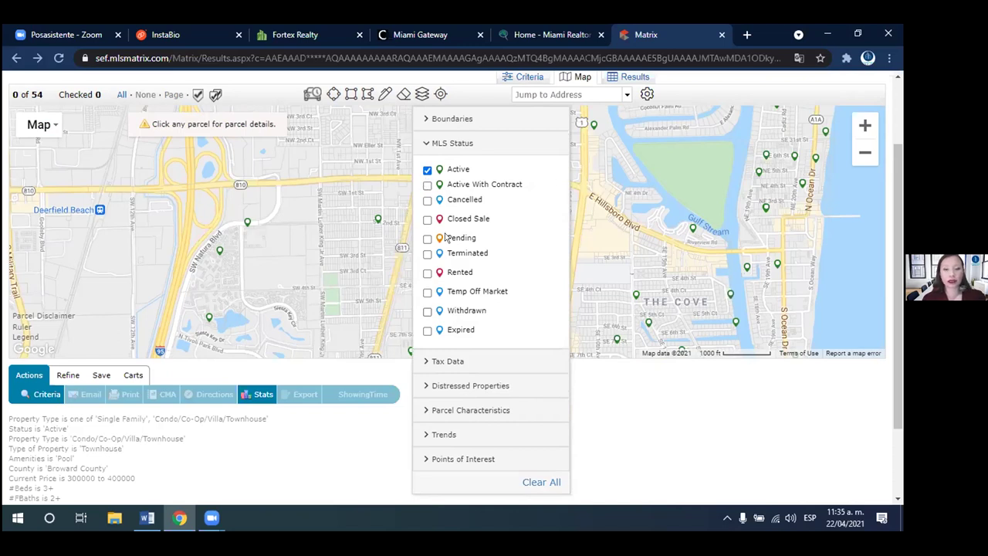
pyautogui.click(325, 264)
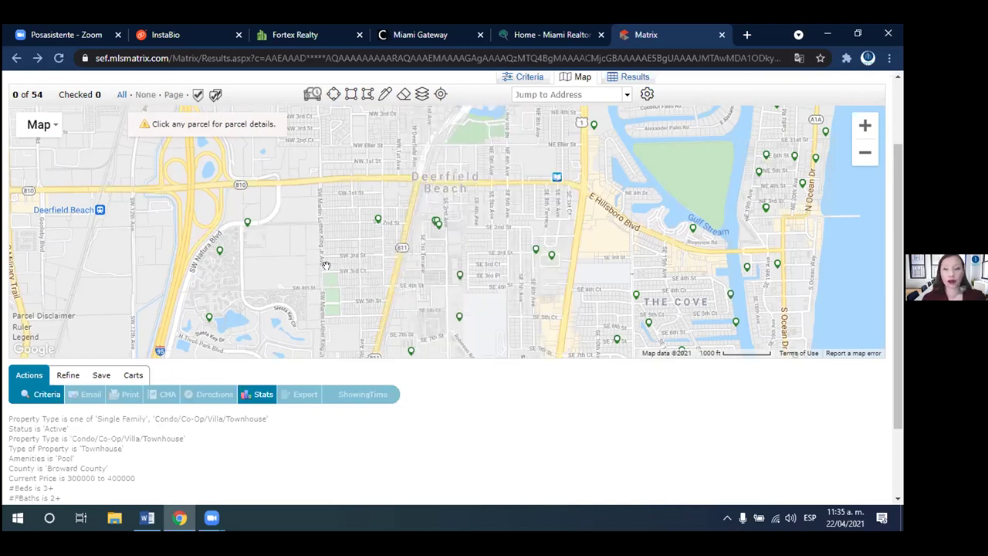
pyautogui.click(377, 220)
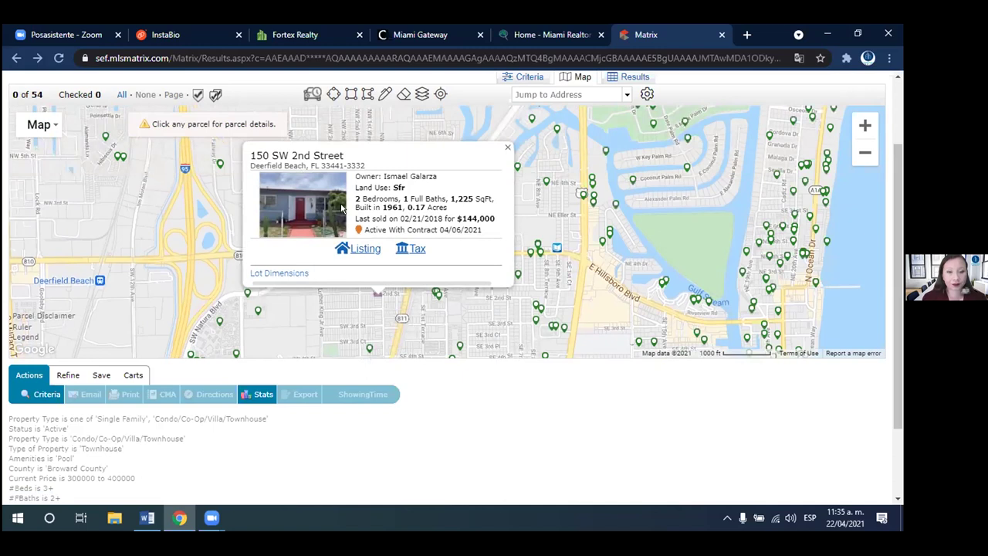
pyautogui.click(360, 248)
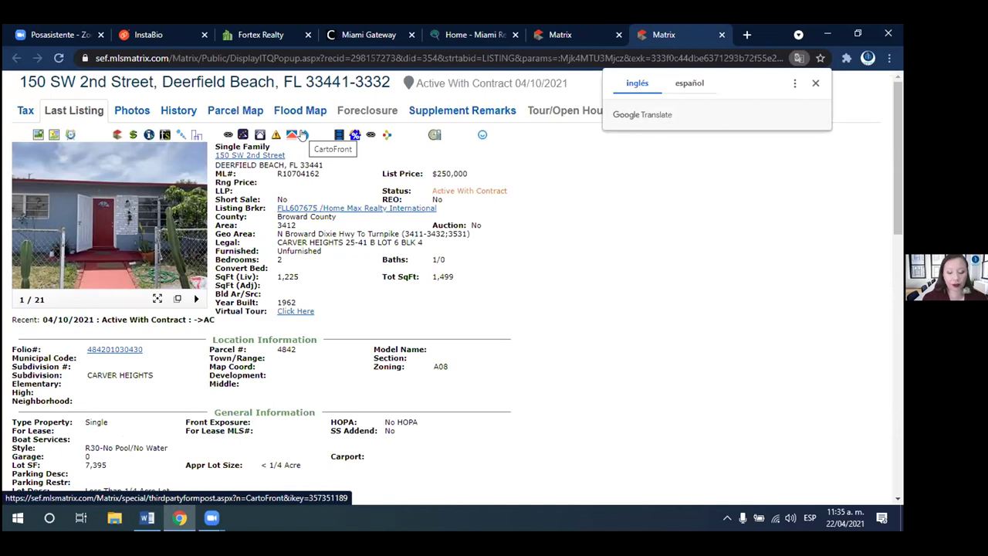
pyautogui.click(301, 135)
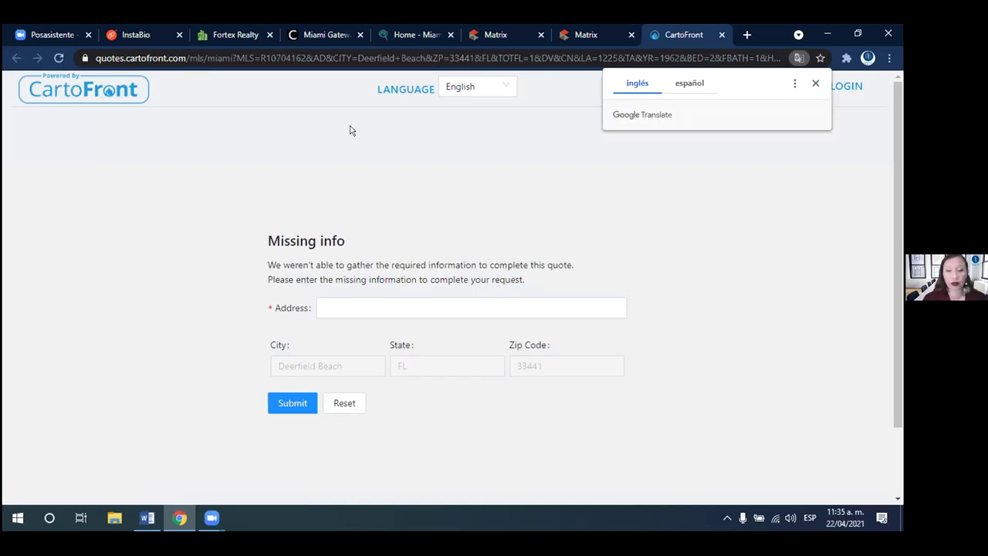
pyautogui.click(600, 235)
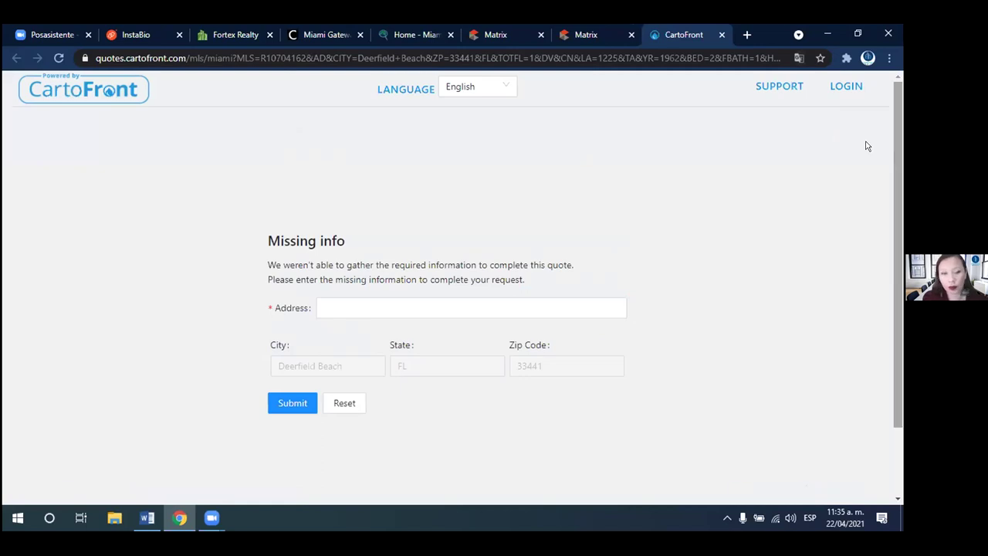
pyautogui.click(589, 34)
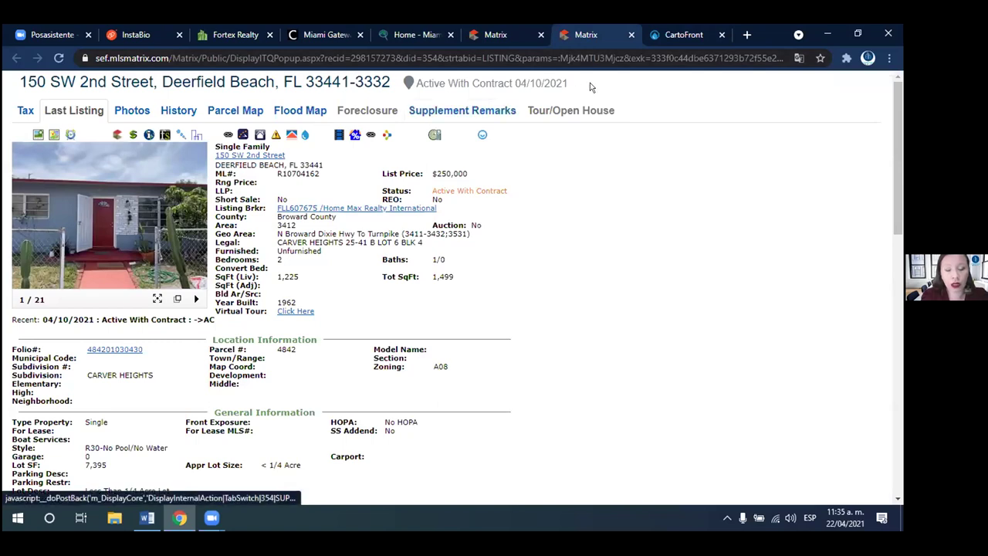
pyautogui.click(693, 34)
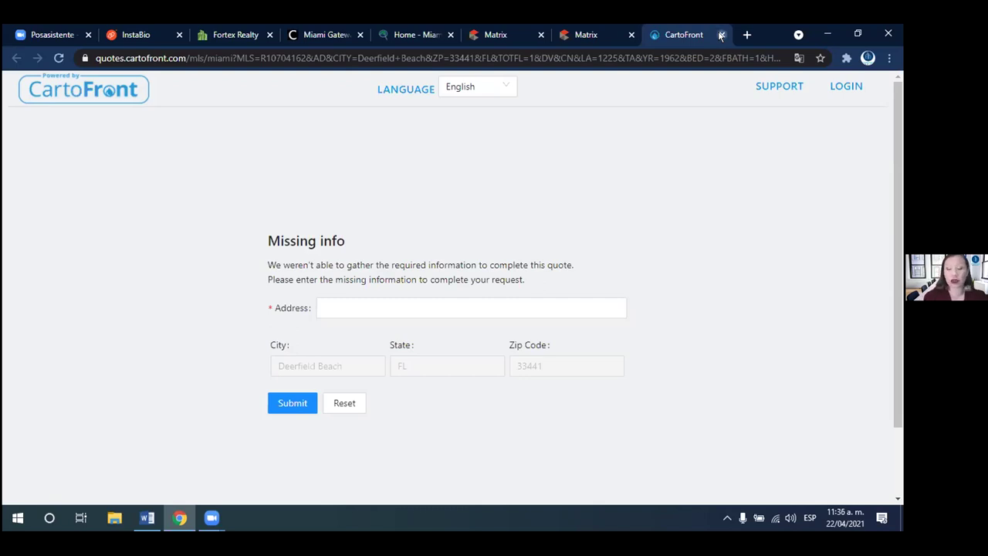
pyautogui.click(720, 34)
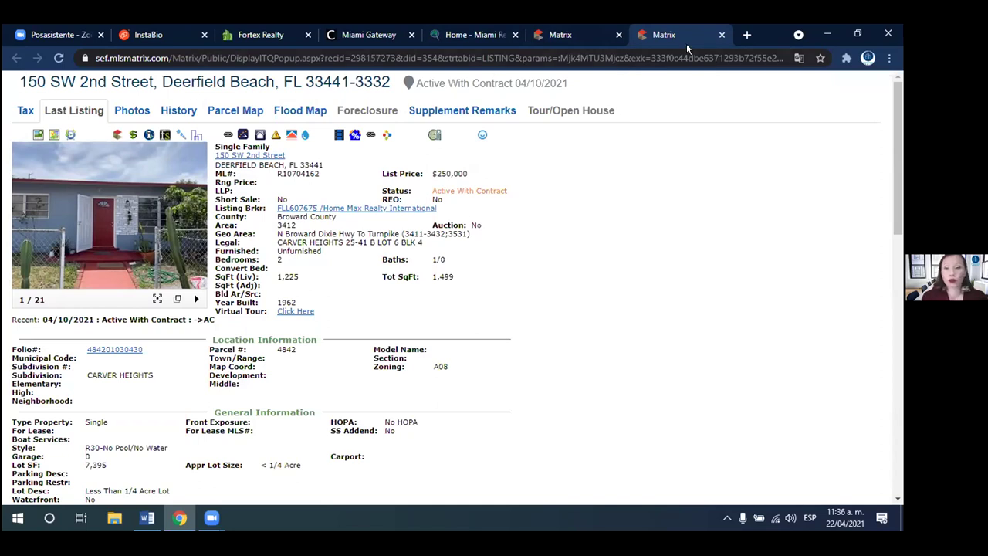
pyautogui.click(721, 36)
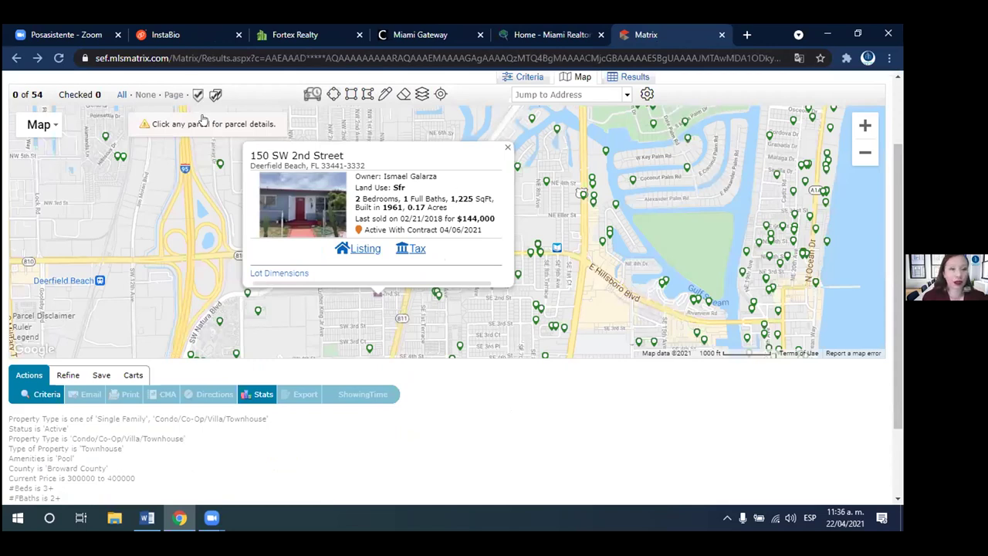
# - Choose RIN Residential Income from the COM Search menu to load its search form
pyautogui.scroll(2, 205, 119)
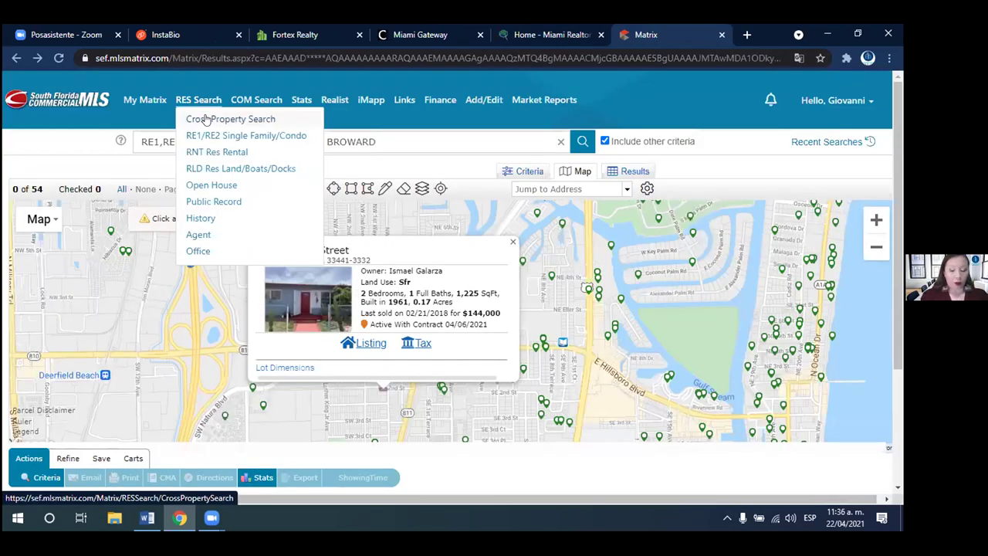
pyautogui.moveTo(255, 102)
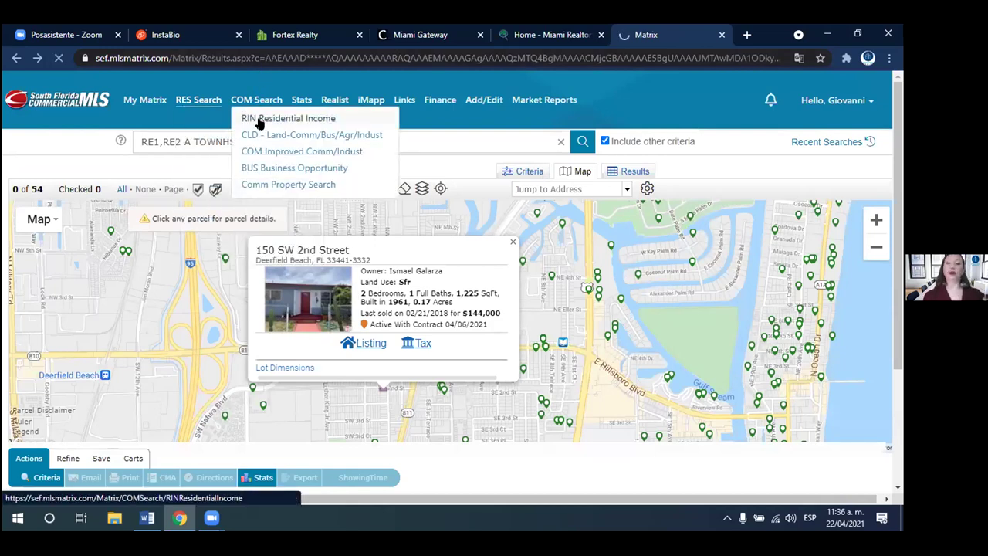
pyautogui.click(259, 121)
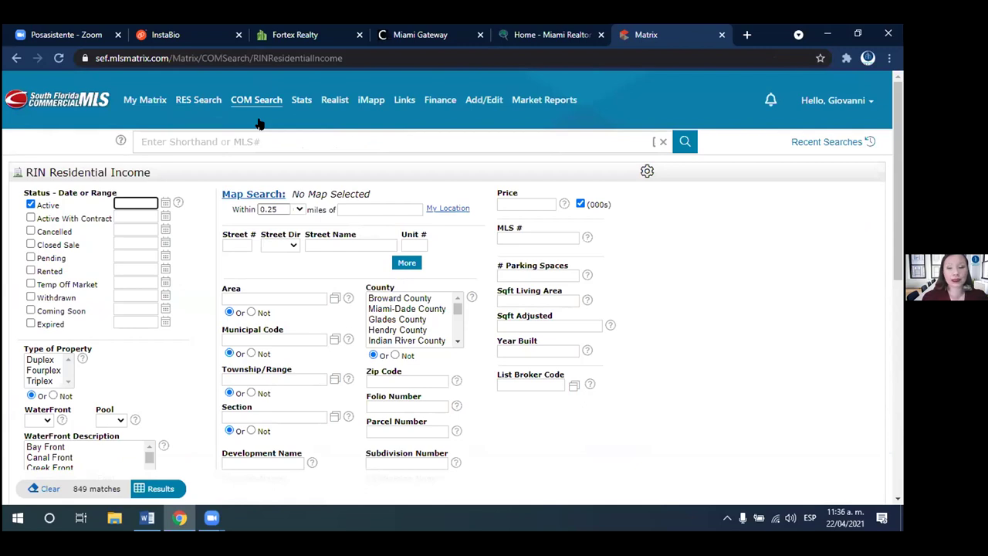
pyautogui.moveTo(898, 165); pyautogui.dragTo(894, 203)
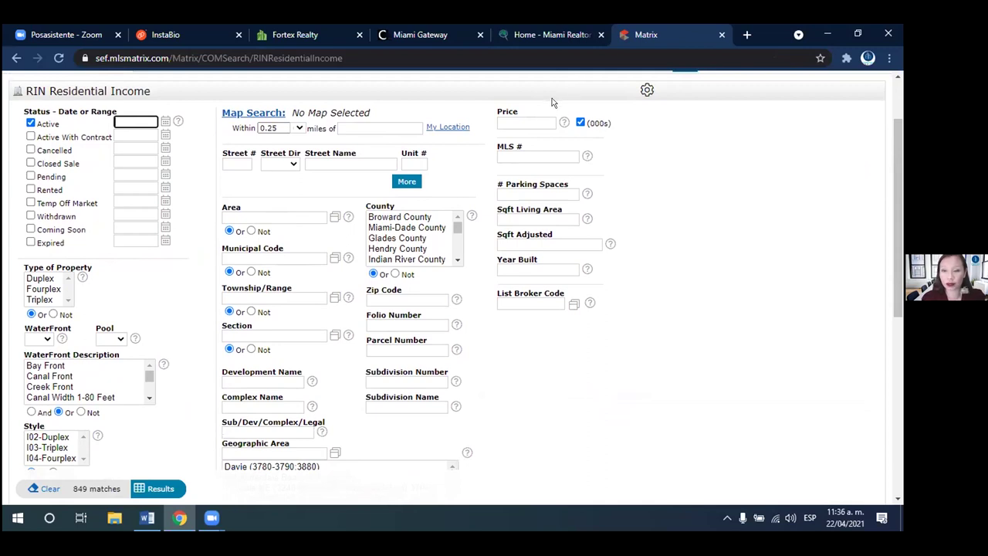
# - Set Price to 400-500, County to Miami-Dade, and Style to Duplex, Triplex and Fourplex
pyautogui.click(531, 117)
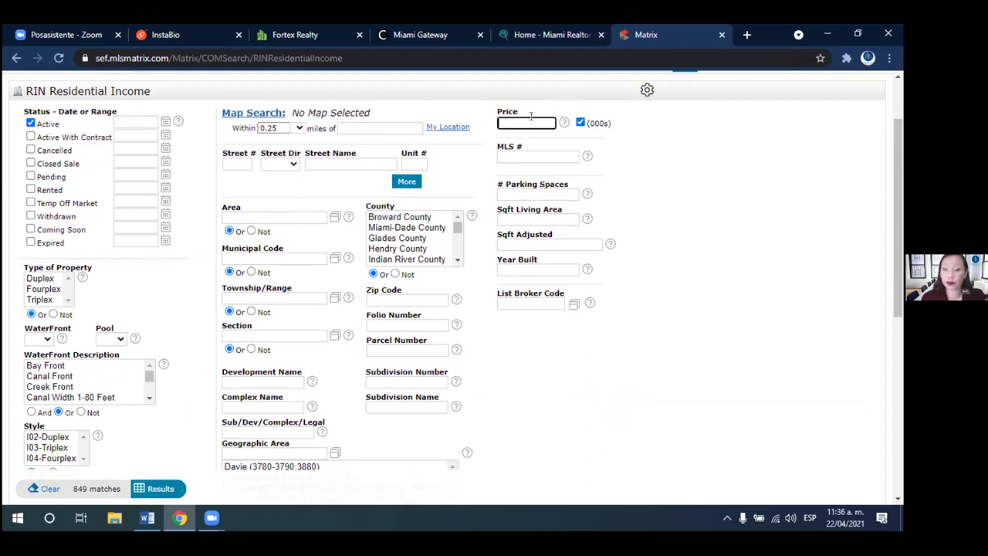
pyautogui.write('400-5')
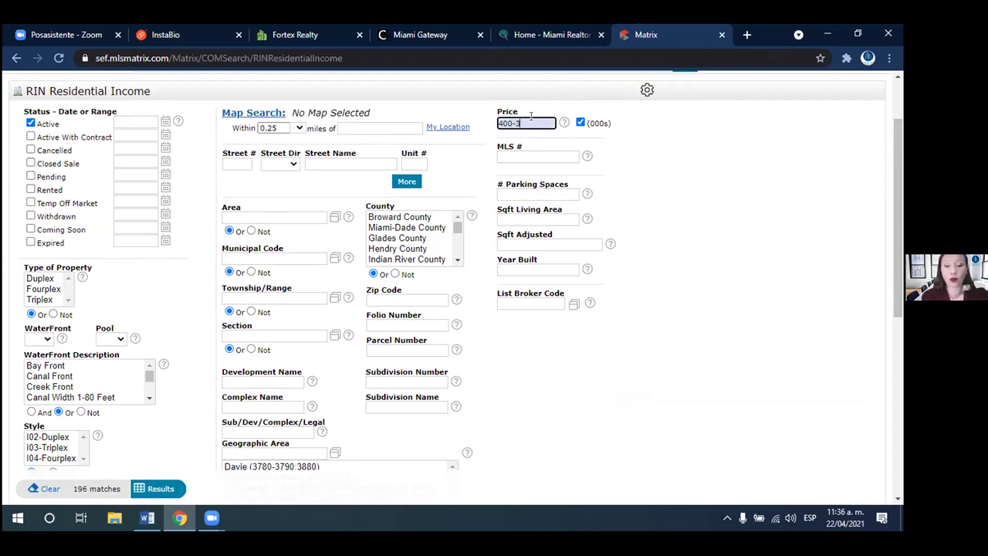
pyautogui.write('00')
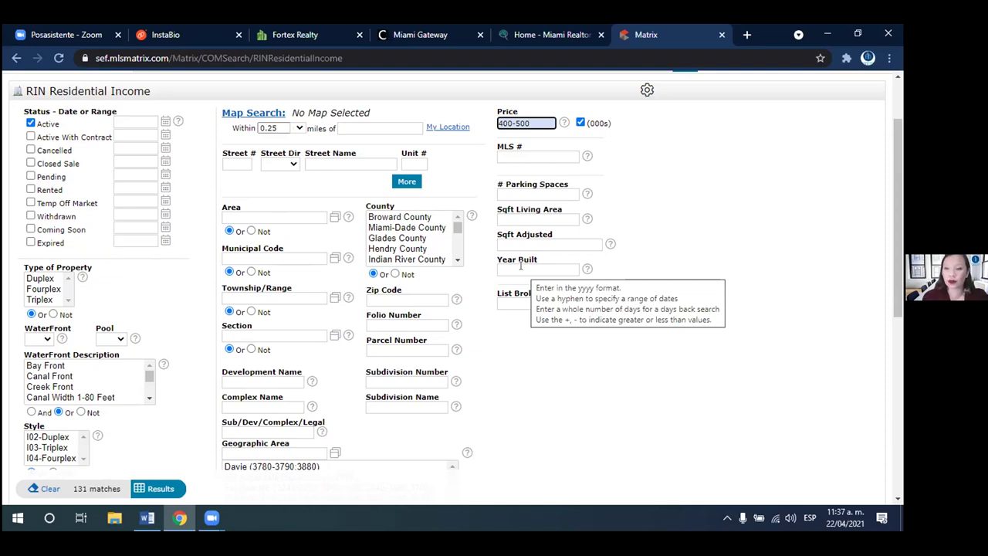
pyautogui.click(521, 266)
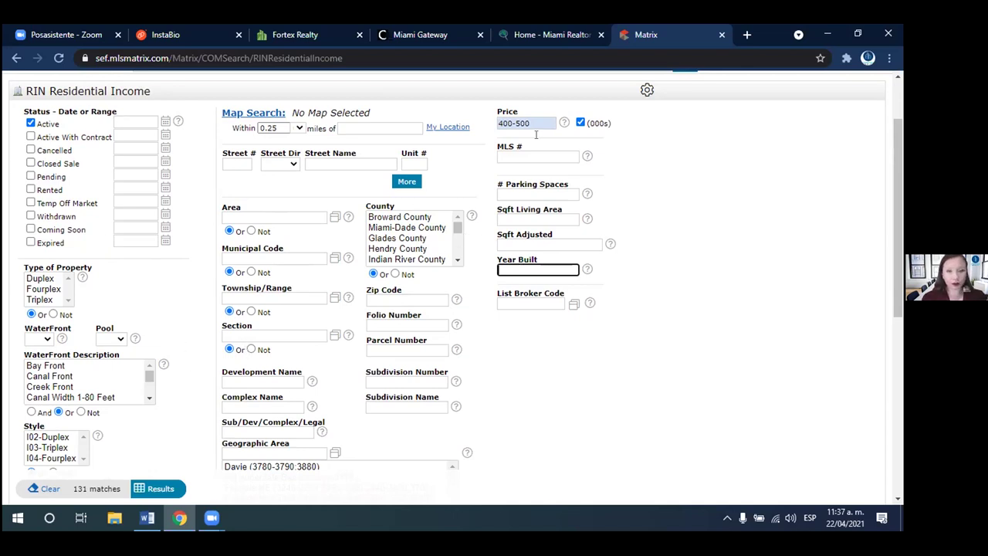
pyautogui.click(407, 228)
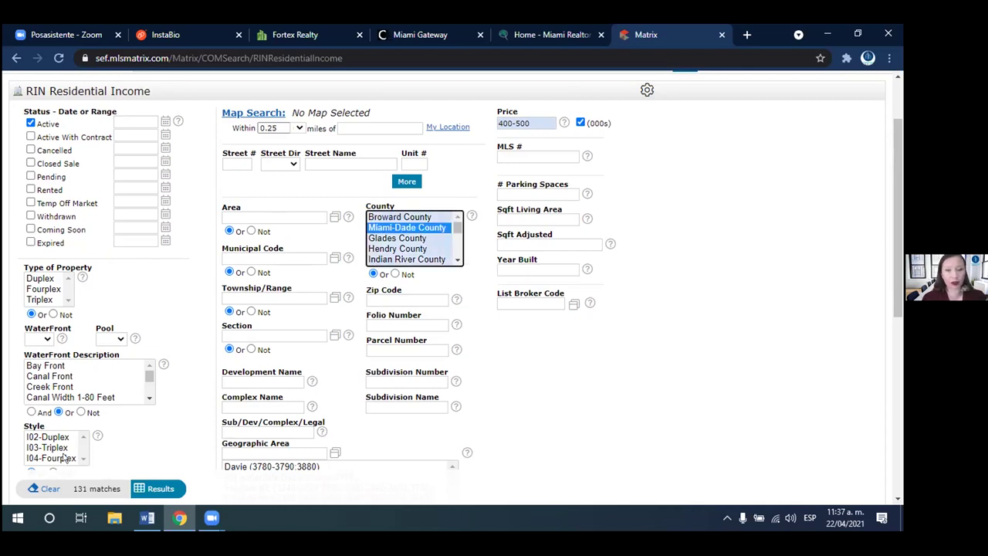
pyautogui.click(37, 438)
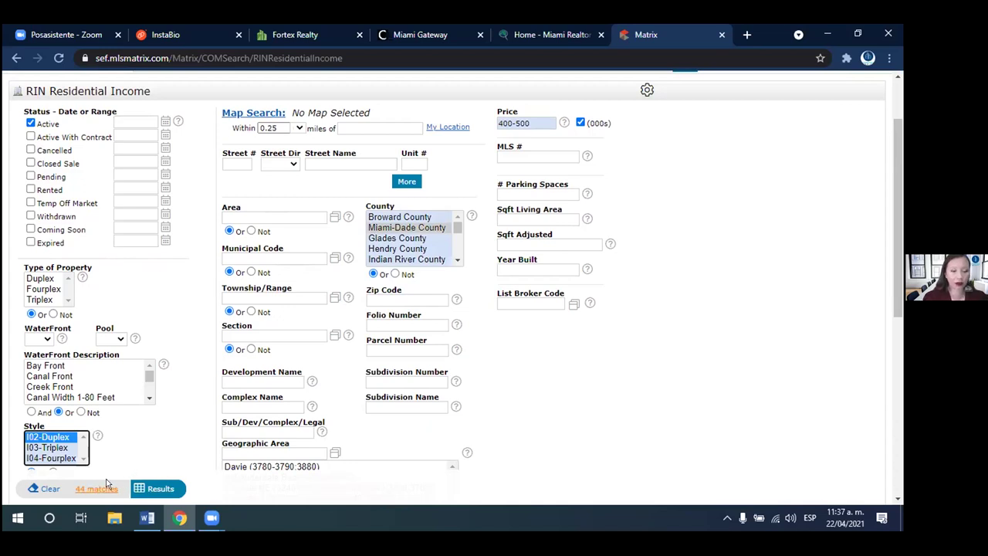
pyautogui.keyDown('ctrl'); pyautogui.click(53, 447); pyautogui.keyUp('ctrl')
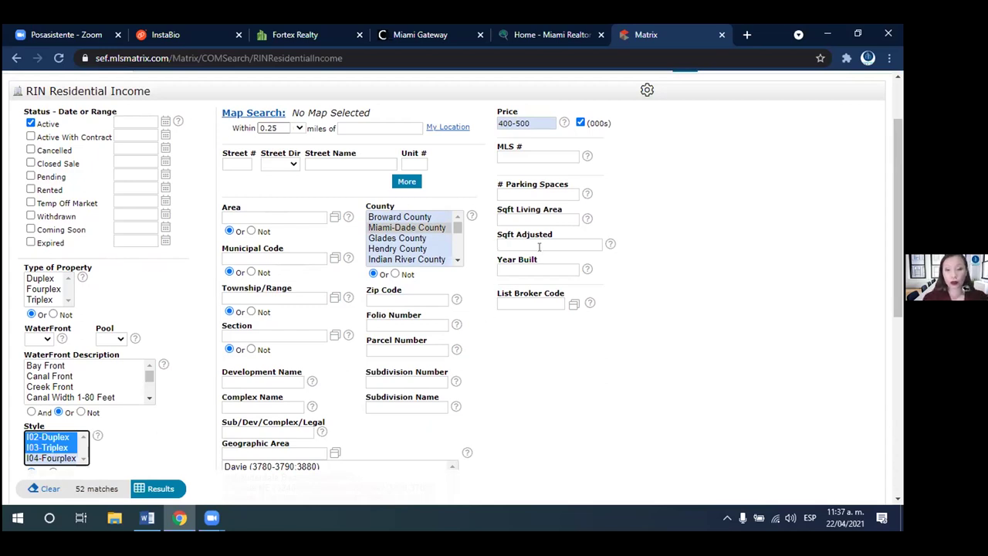
pyautogui.moveTo(538, 246)
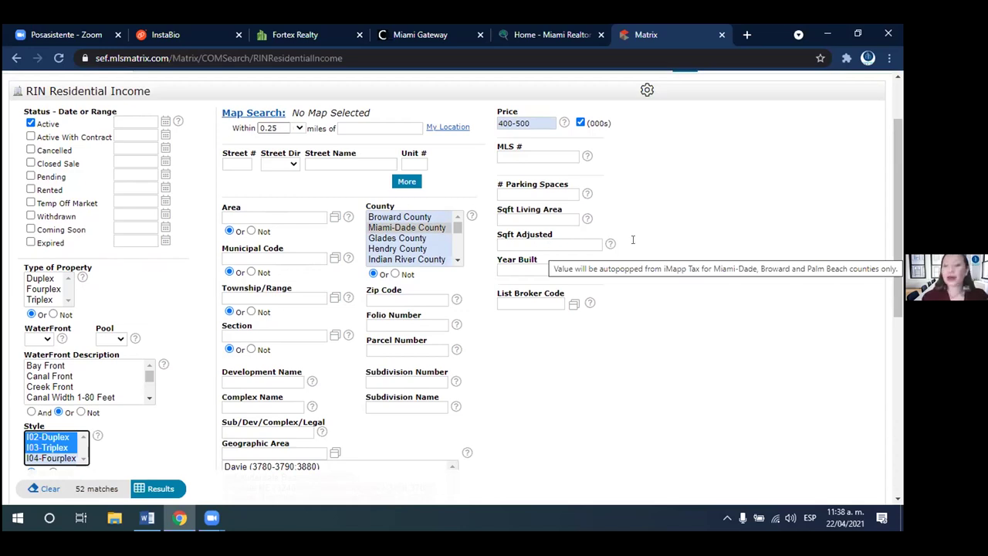
pyautogui.scroll(-5, 849, 419)
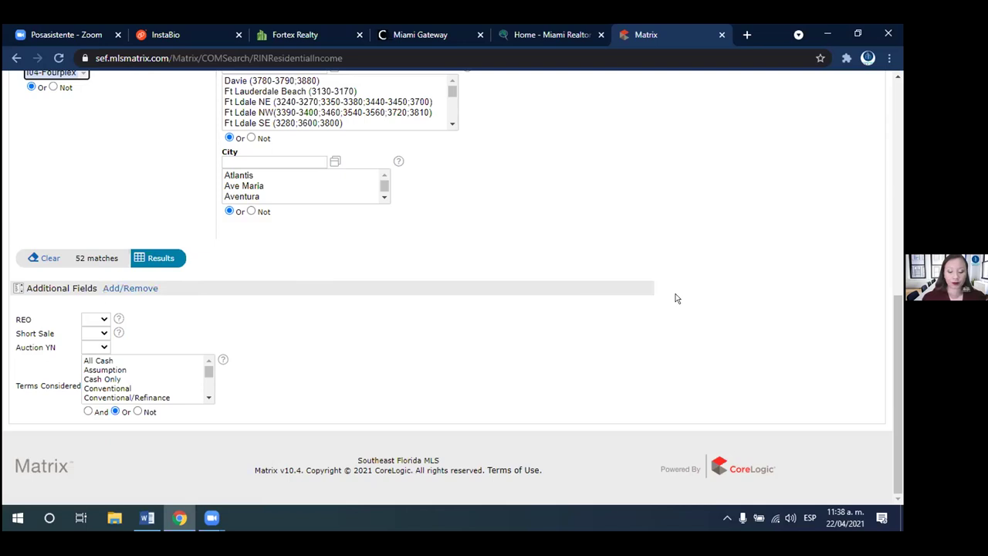
# - Show the 52 matching Miami-Dade income properties in the results table
pyautogui.moveTo(899, 317); pyautogui.dragTo(895, 228)
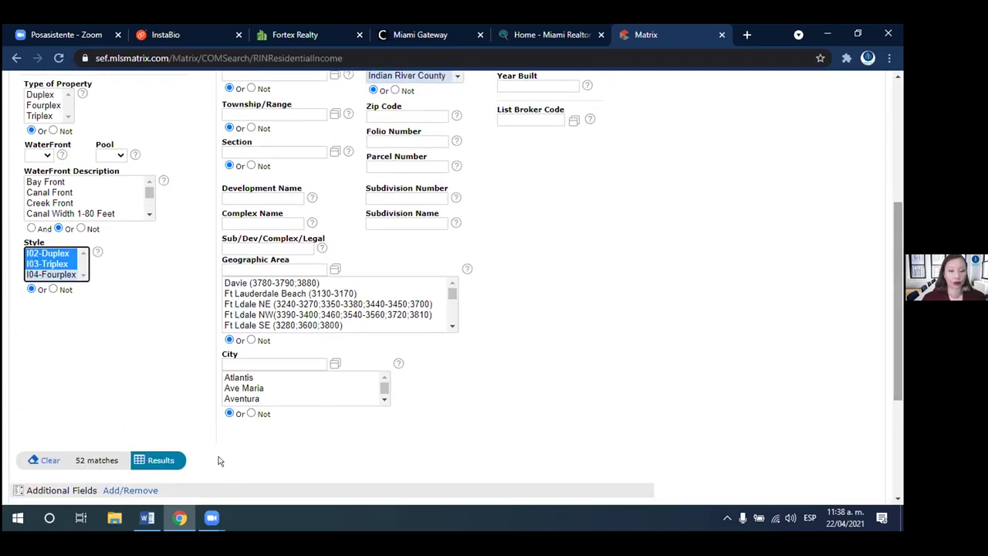
pyautogui.click(144, 461)
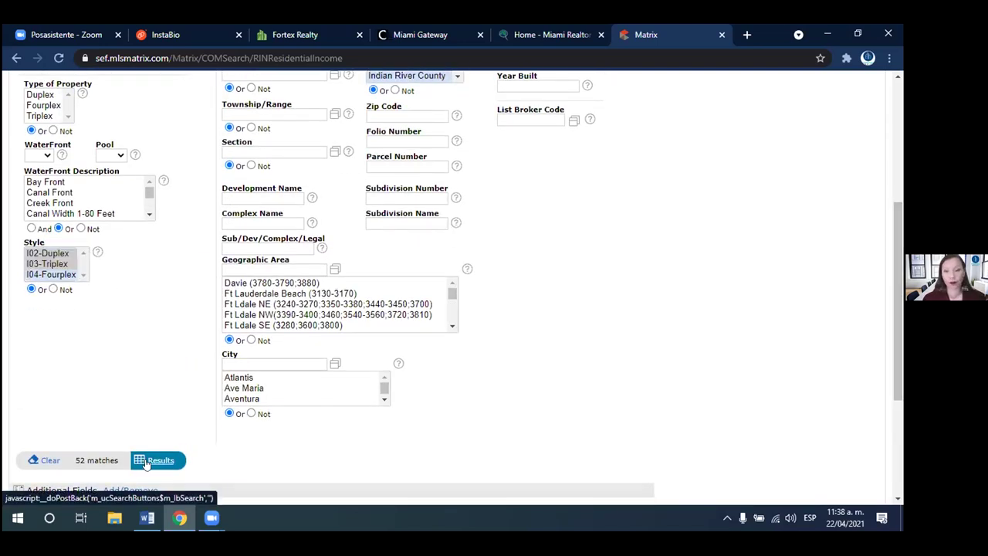
pyautogui.scroll(-1, 297, 268)
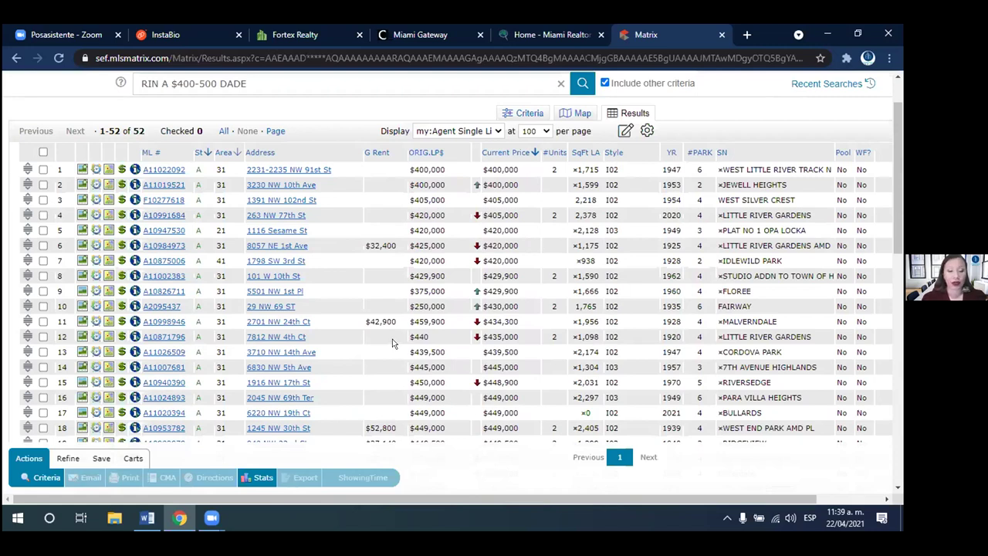
pyautogui.click(43, 185)
pyautogui.click(43, 215)
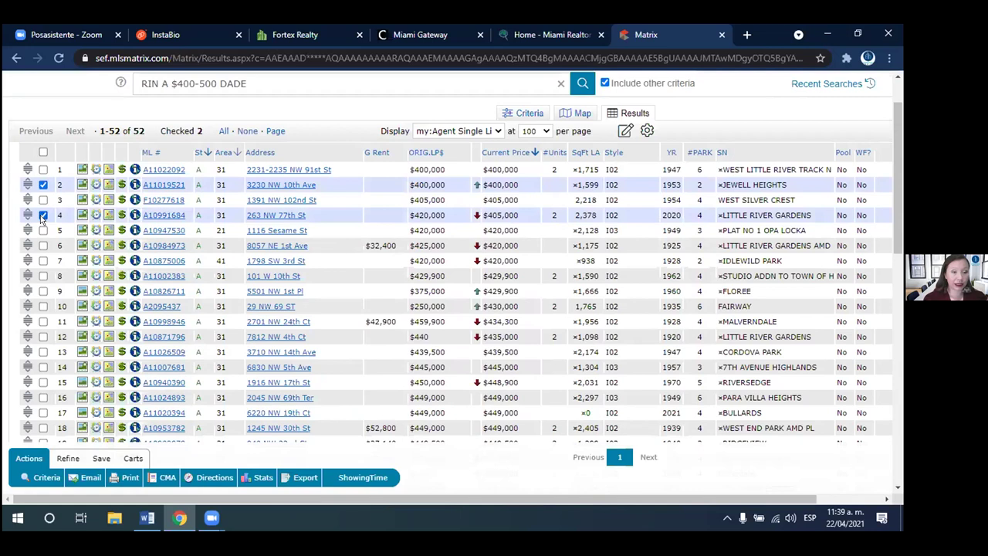
pyautogui.click(43, 260)
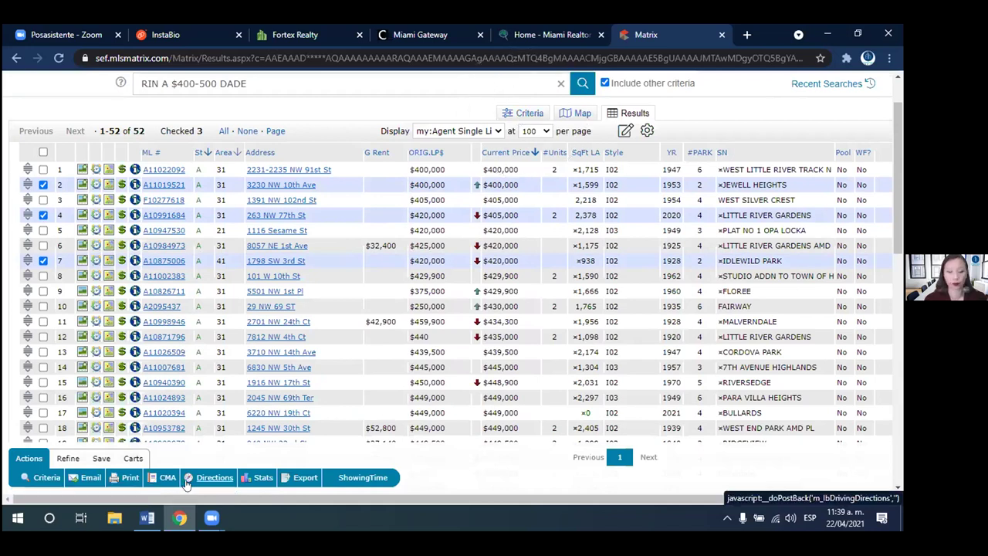
# - Try the Email, Print and CMA actions, then request driving directions for the checked listings
pyautogui.click(85, 478)
pyautogui.click(86, 477)
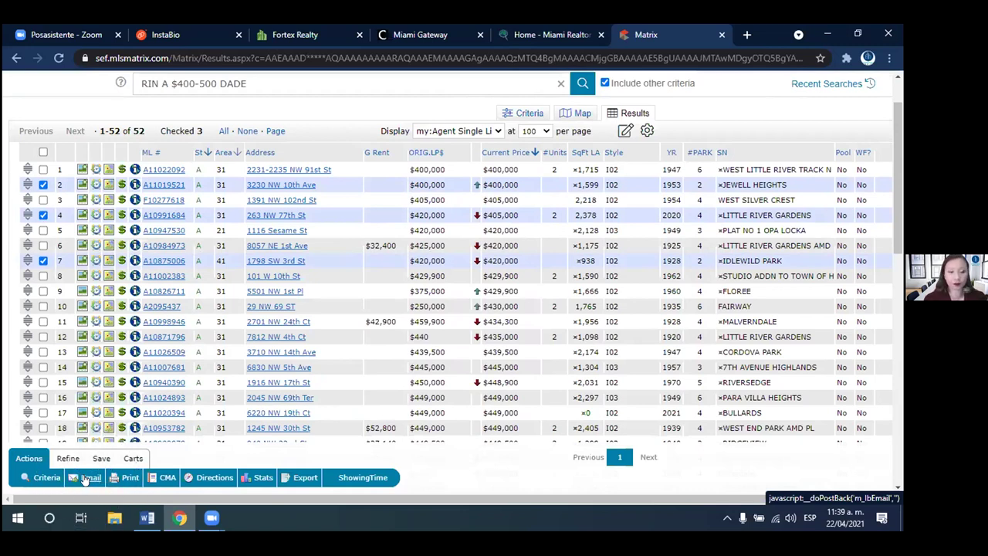
pyautogui.click(128, 479)
pyautogui.click(128, 478)
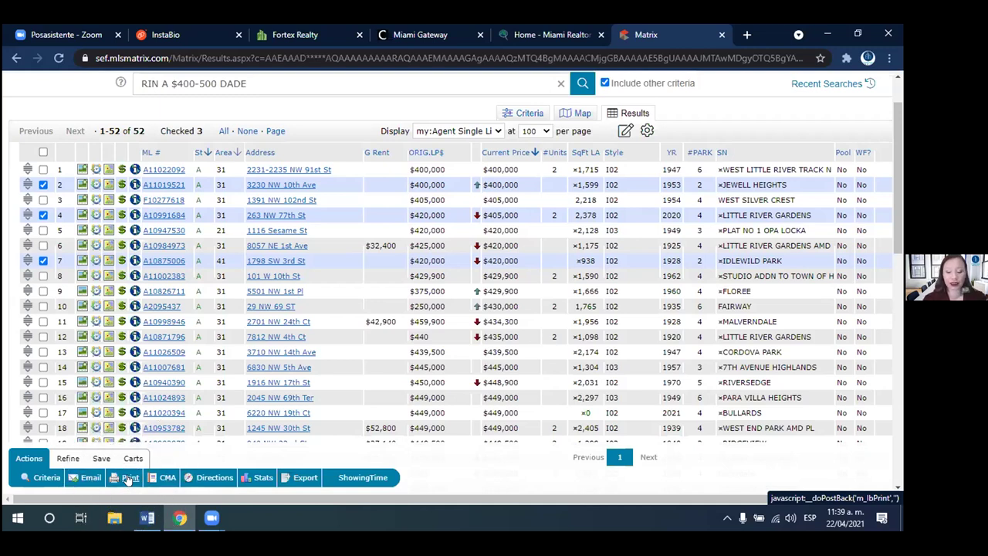
pyautogui.click(128, 479)
pyautogui.click(128, 478)
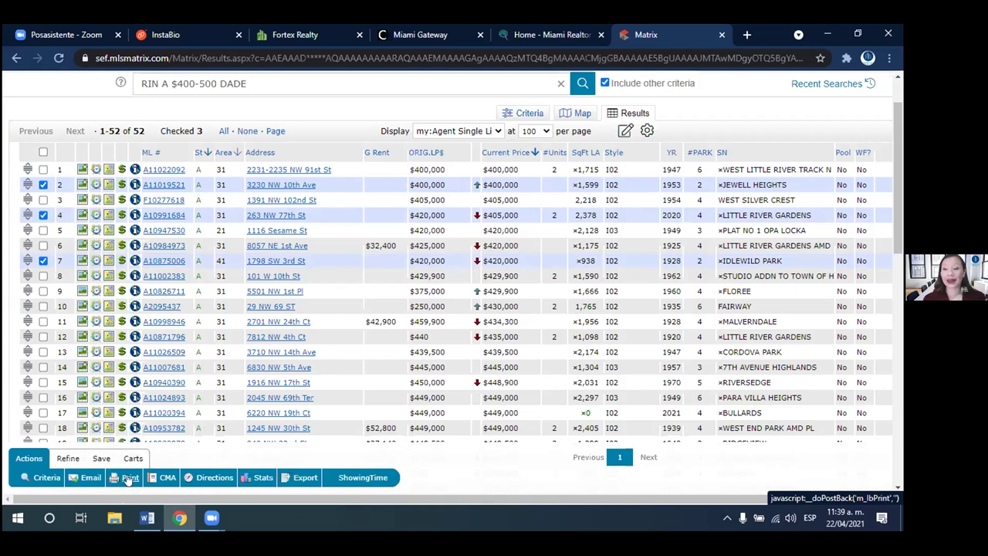
pyautogui.click(128, 479)
pyautogui.click(167, 478)
pyautogui.click(167, 479)
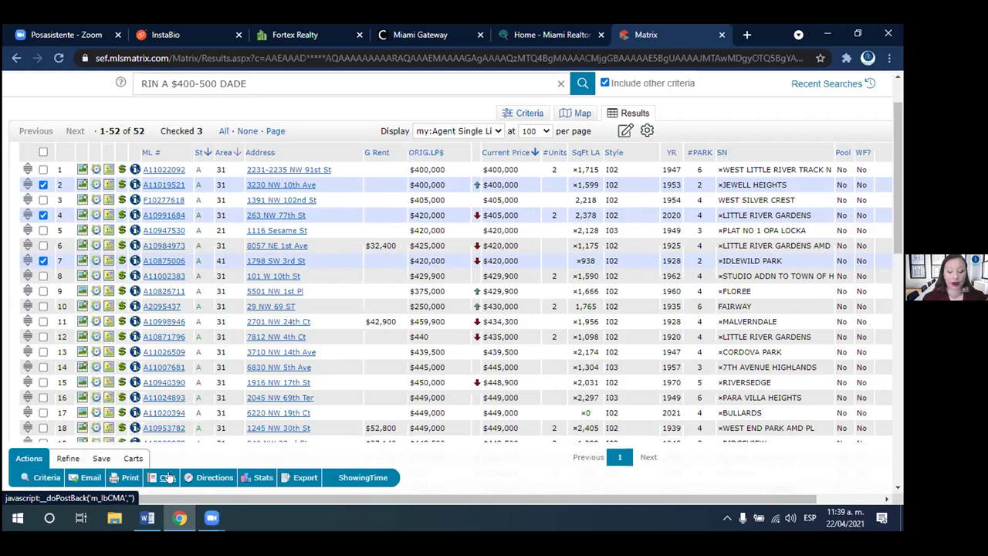
pyautogui.click(214, 478)
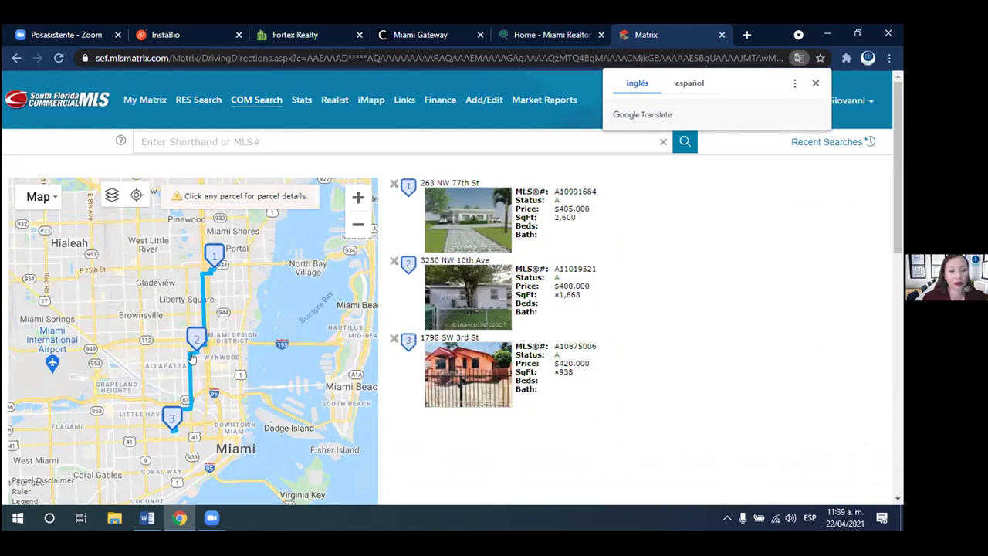
# - Scroll the Driving Directions page to review the 6.7-mile, 22-minute route
pyautogui.moveTo(220, 263)
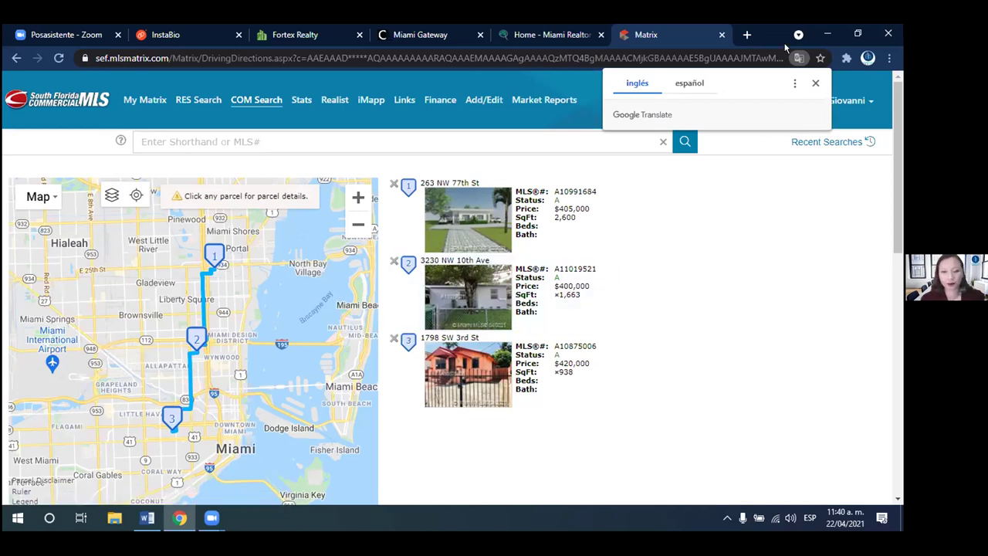
pyautogui.moveTo(899, 194); pyautogui.dragTo(899, 240)
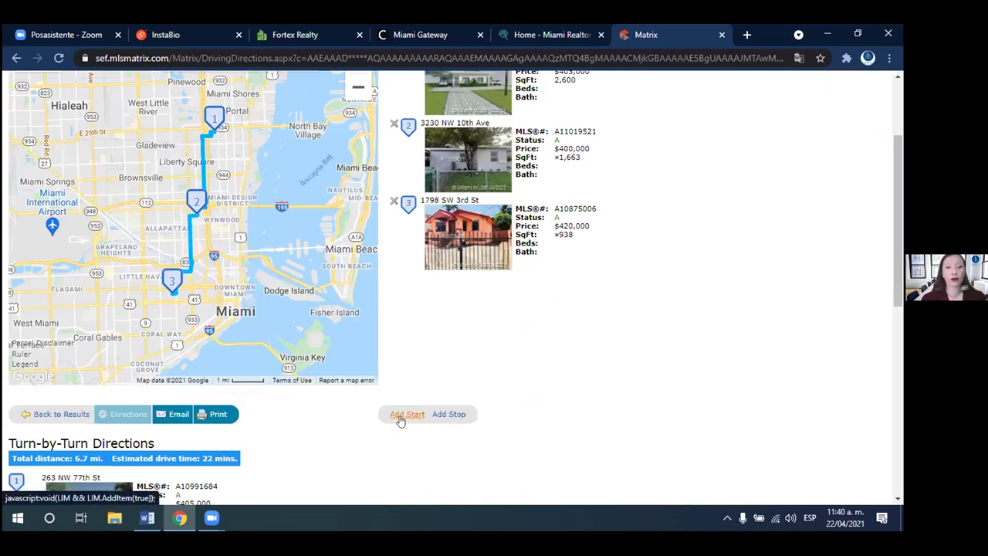
# - Add a custom starting stop and enter its address, picking the first suggested match
pyautogui.click(407, 414)
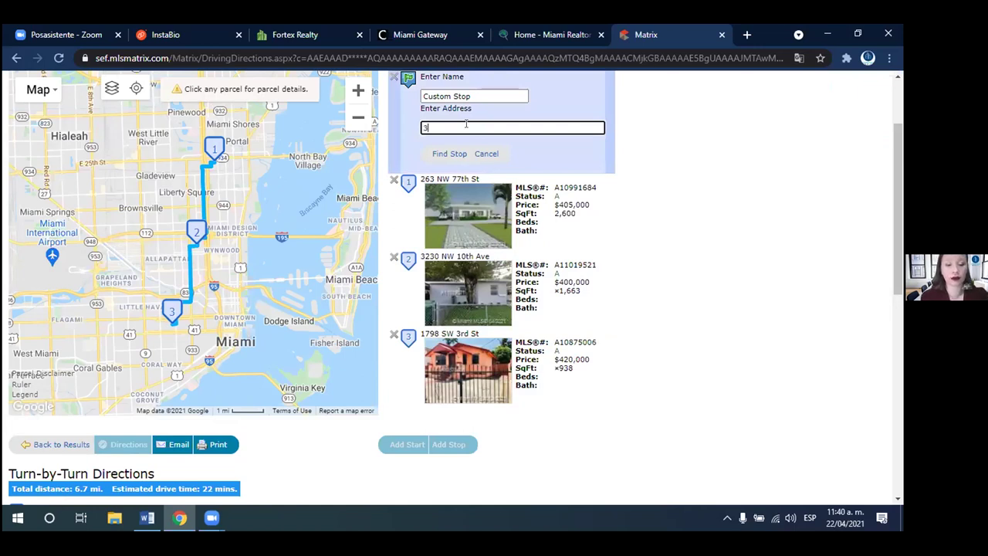
pyautogui.write('3507')
pyautogui.press('Return')
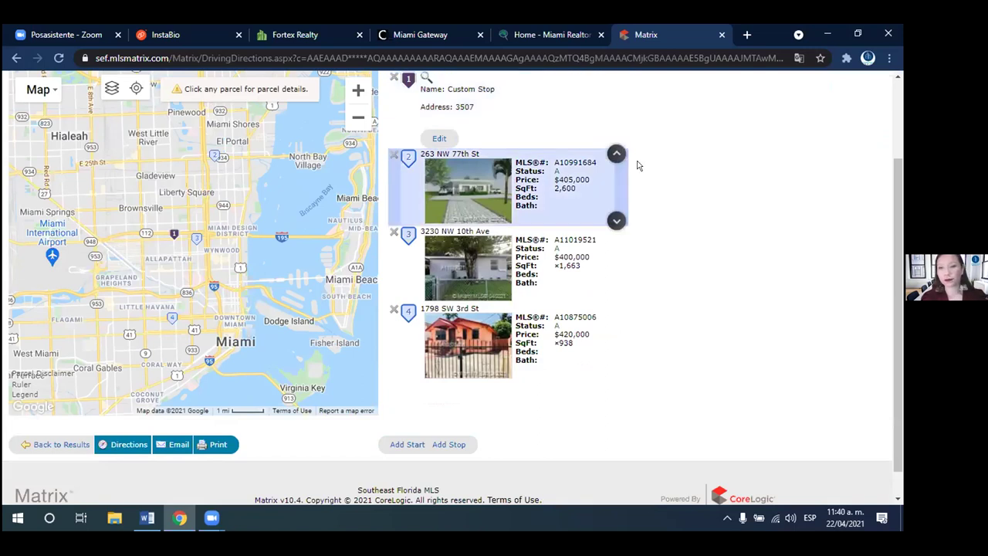
pyautogui.click(439, 138)
pyautogui.doubleClick(460, 214)
pyautogui.click(461, 214)
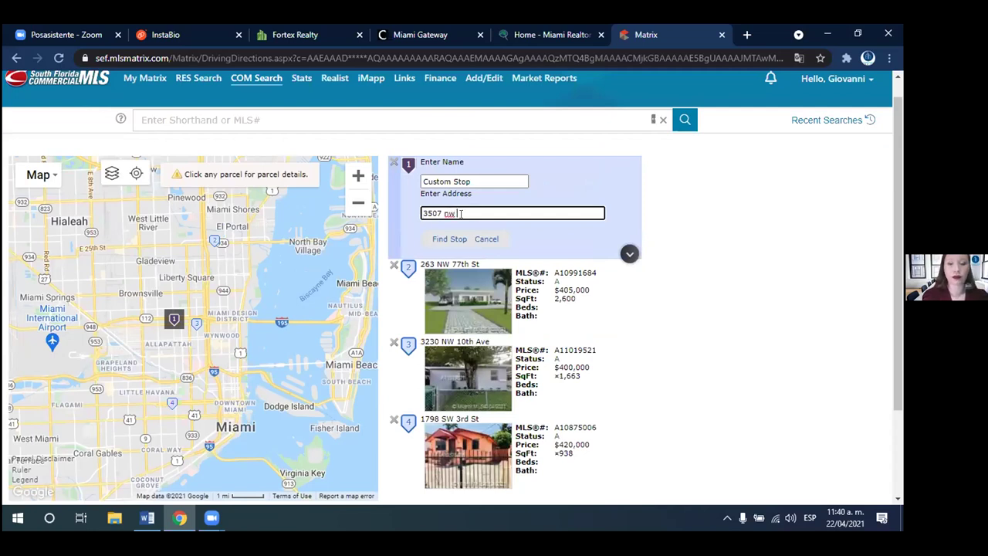
pyautogui.write('NW')
pyautogui.press('Return')
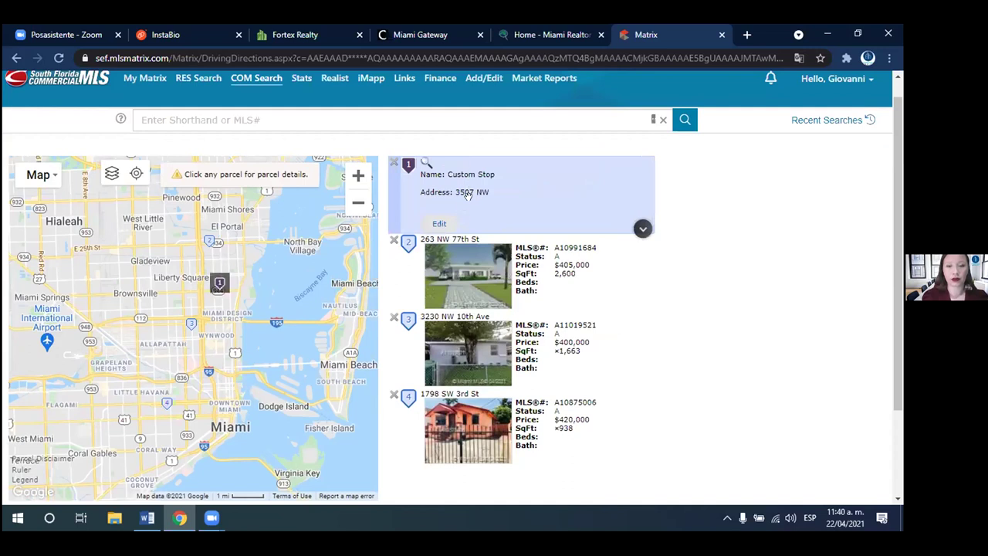
pyautogui.click(436, 224)
pyautogui.moveTo(456, 212); pyautogui.dragTo(417, 216)
pyautogui.press('BackSpace')
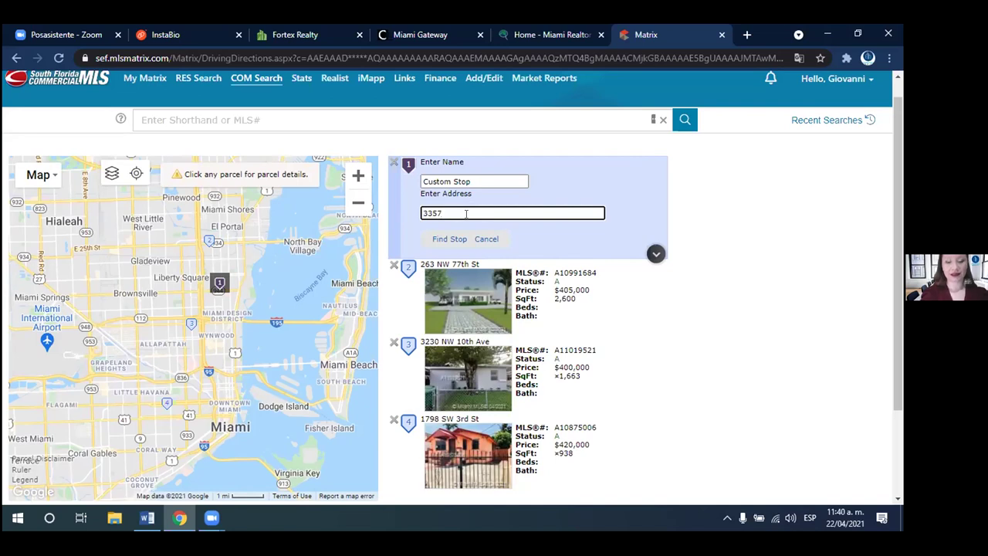
pyautogui.press('Return')
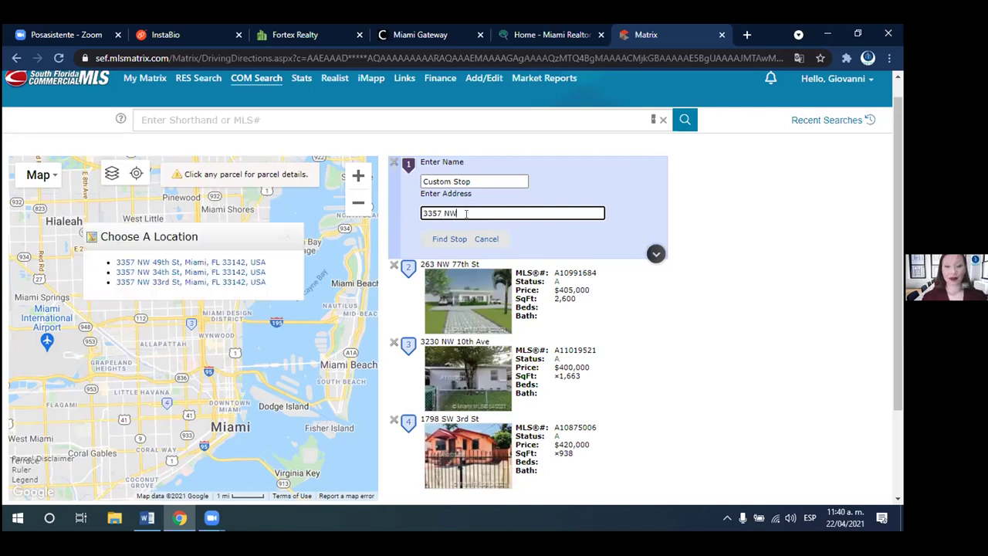
pyautogui.click(188, 261)
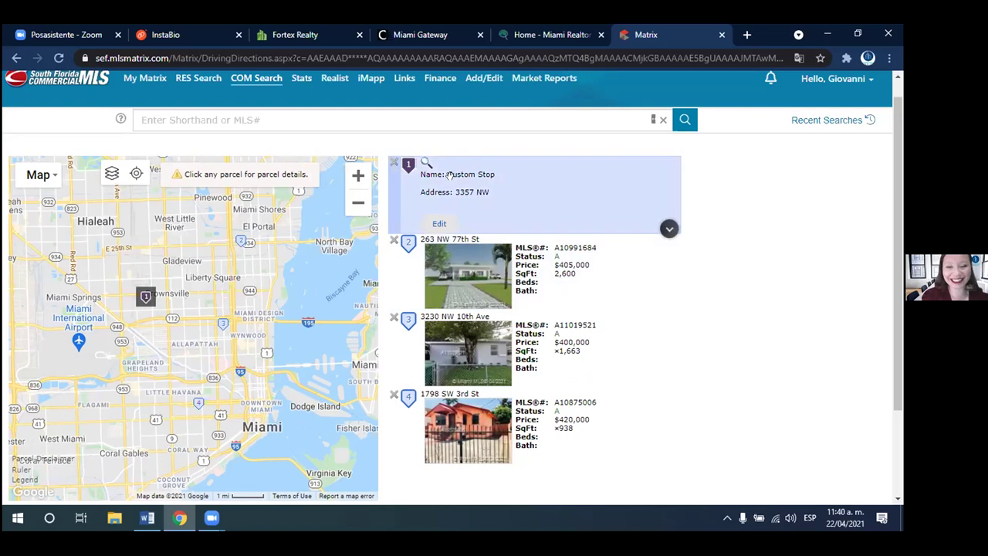
# - Correct the custom stop's address and display its Custom Stop label on the map
pyautogui.click(439, 223)
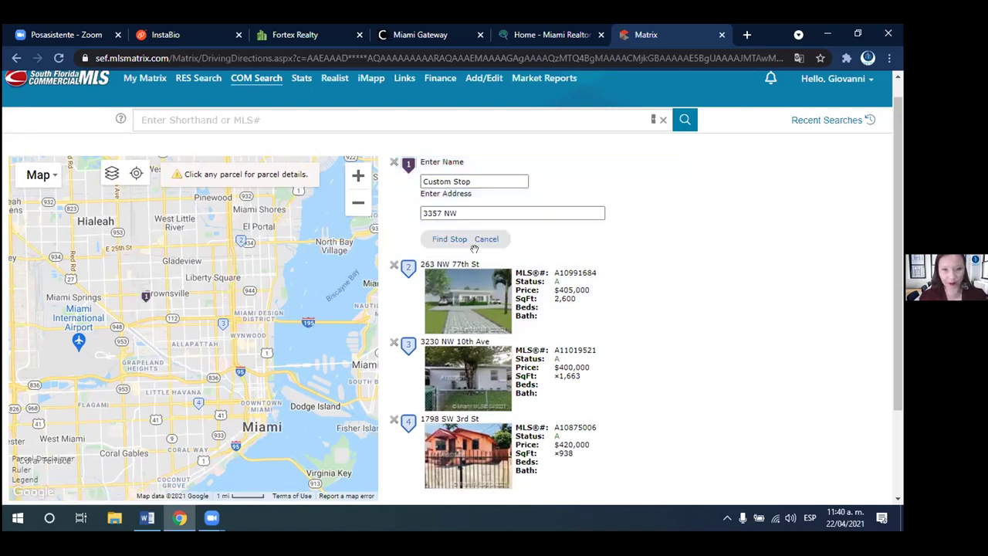
pyautogui.tripleClick(427, 217)
pyautogui.write('3')
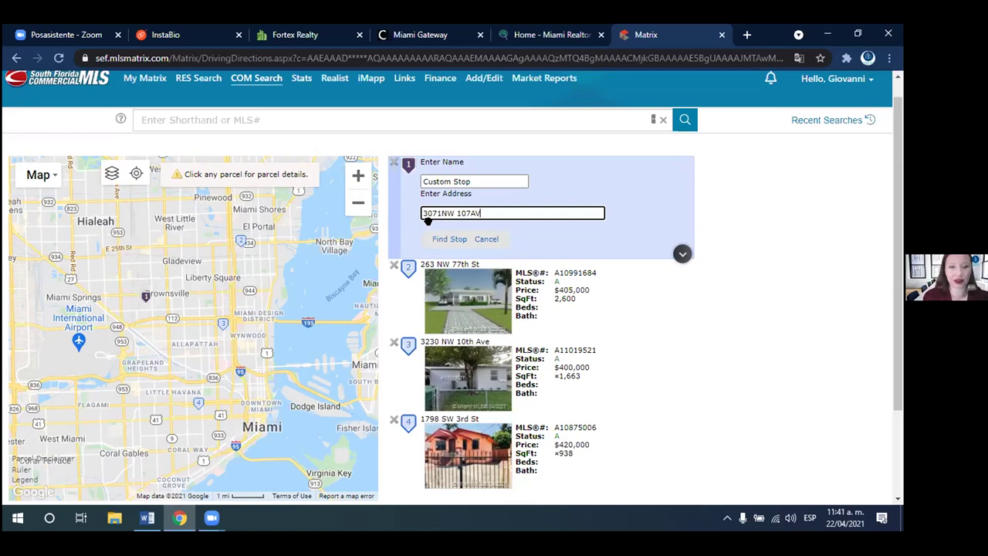
pyautogui.press('Return')
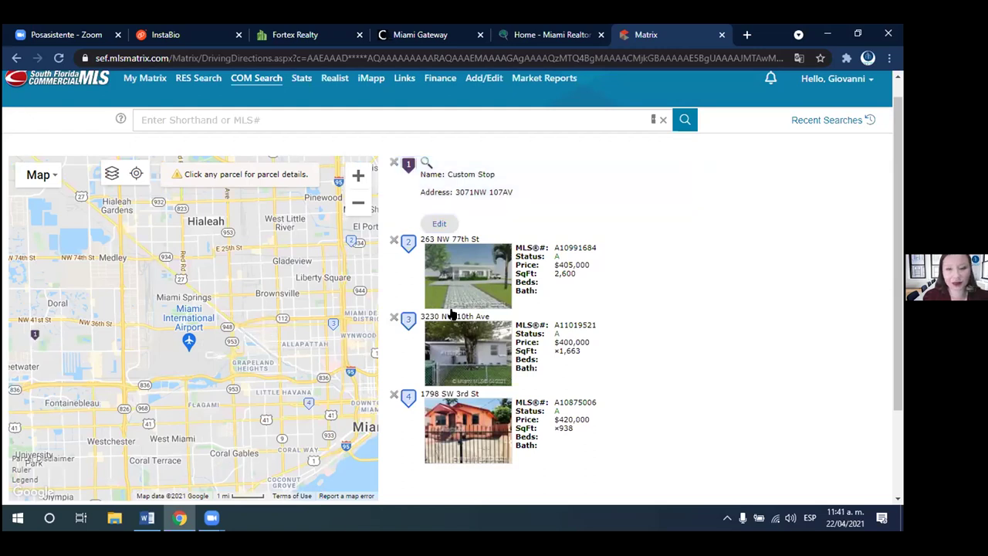
pyautogui.click(438, 223)
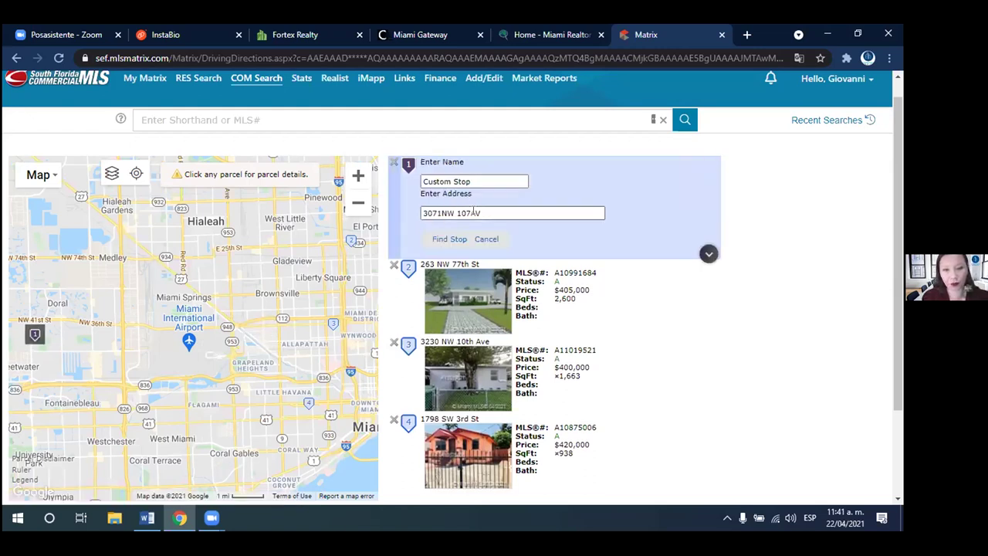
pyautogui.click(473, 213)
pyautogui.click(473, 213)
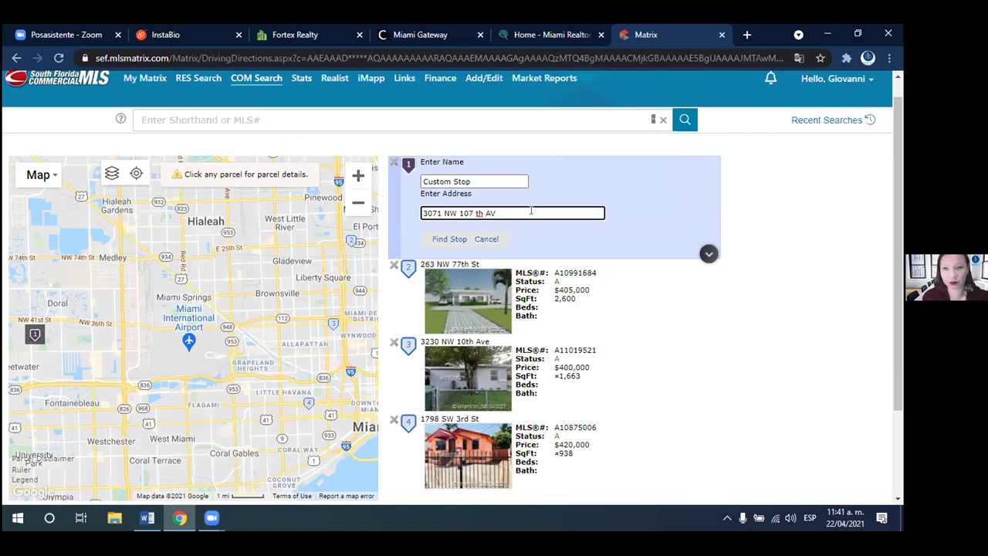
pyautogui.press('Return')
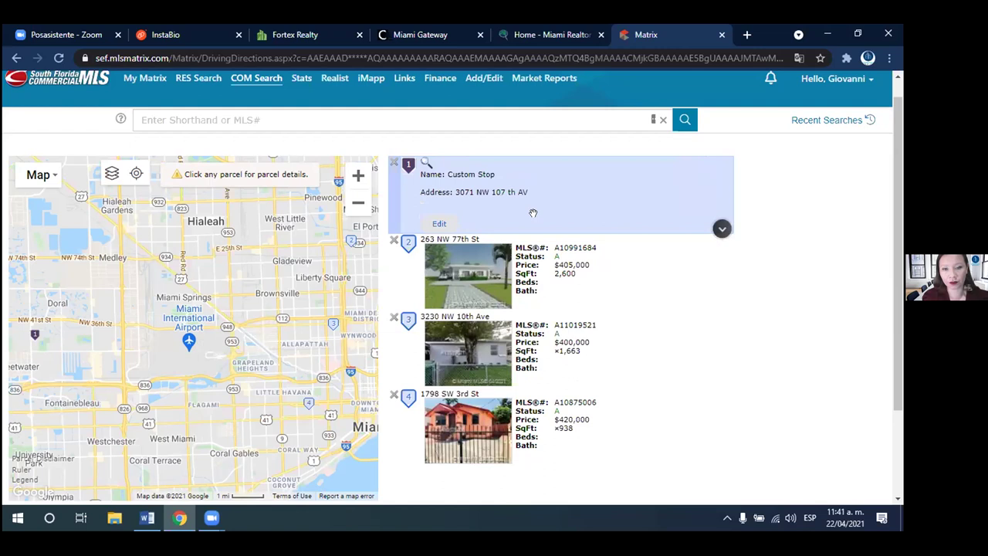
pyautogui.click(439, 223)
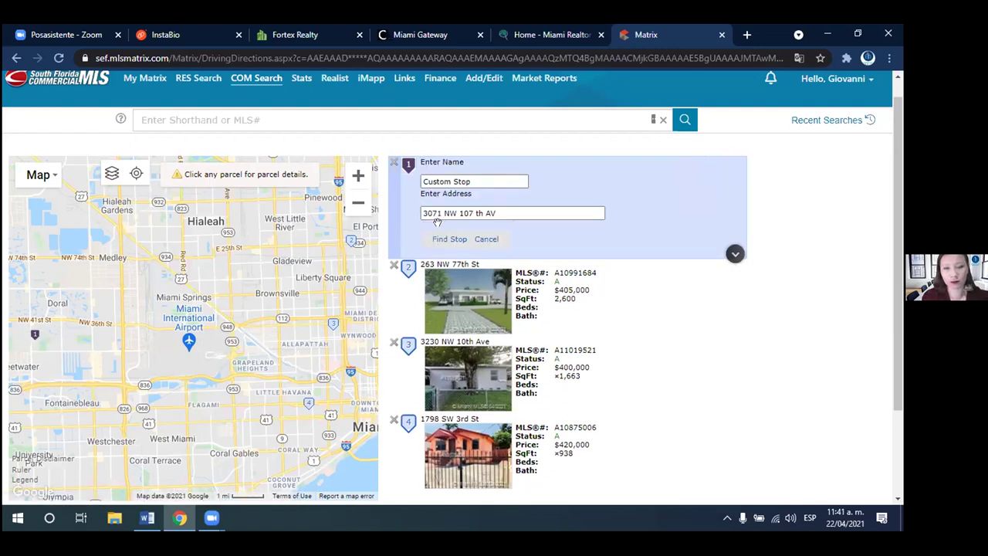
pyautogui.tripleClick(495, 212)
pyautogui.press('BackSpace')
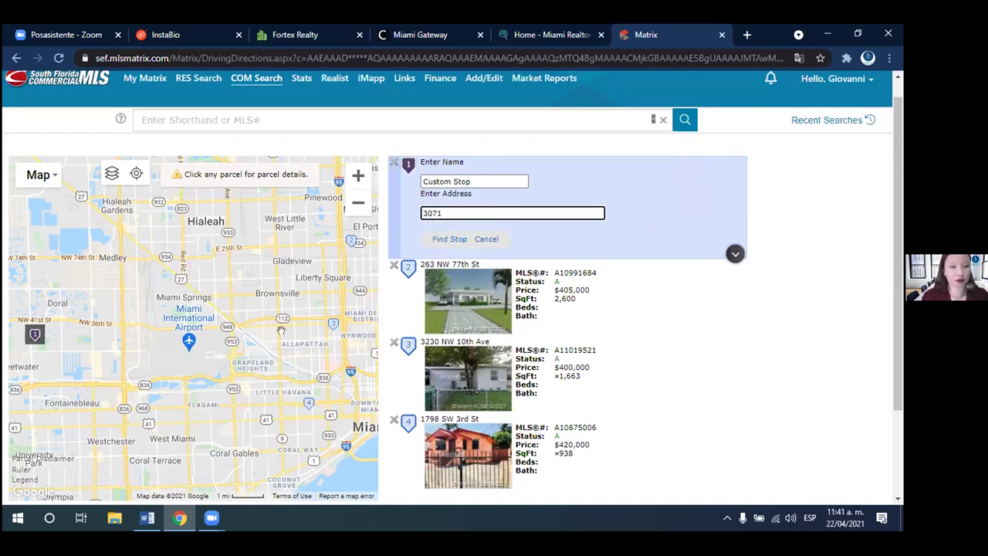
pyautogui.click(34, 335)
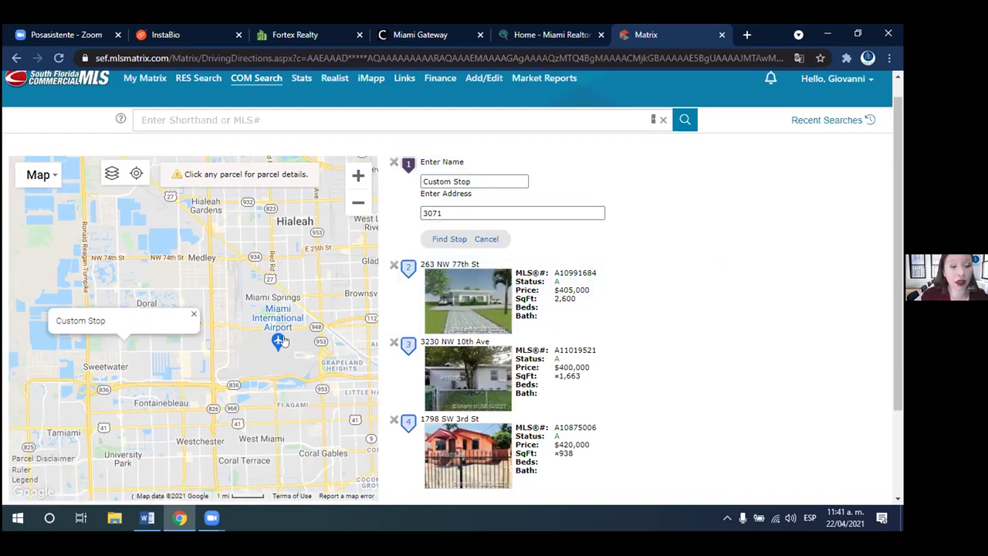
# - Calculate the driving route from the Custom Stop through the three listings and zoom out to see it
pyautogui.moveTo(899, 241); pyautogui.dragTo(890, 291)
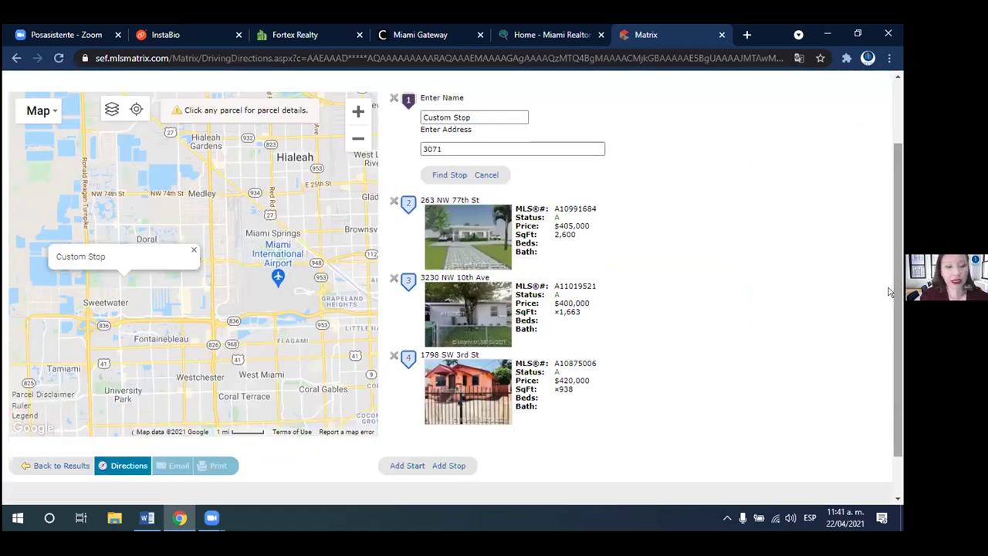
pyautogui.click(115, 466)
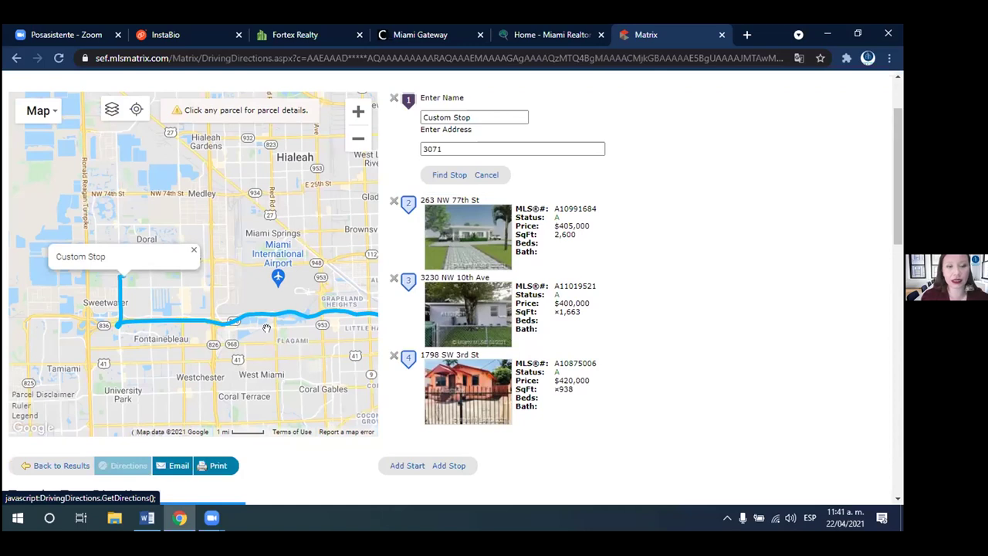
pyautogui.click(358, 139)
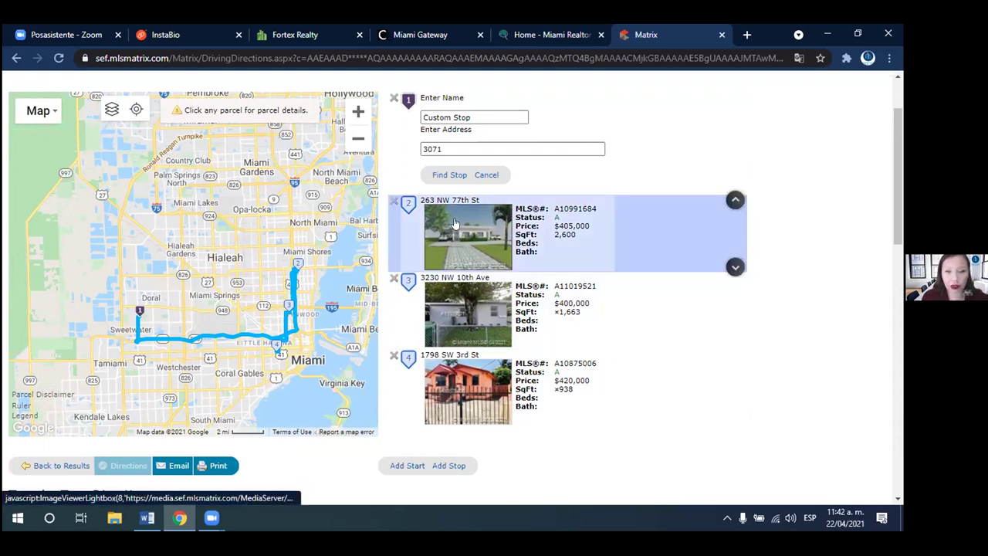
pyautogui.moveTo(646, 213); pyautogui.dragTo(631, 295)
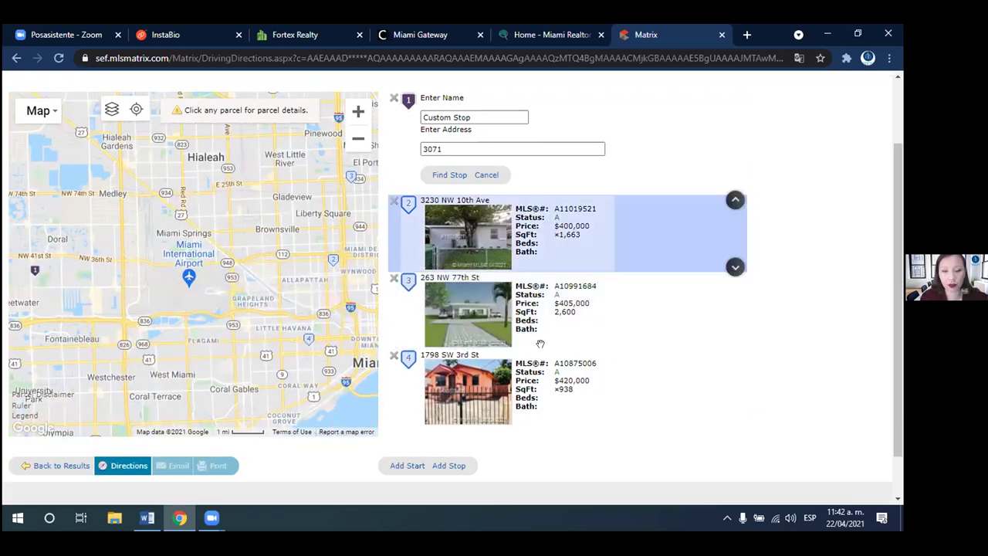
pyautogui.moveTo(544, 232); pyautogui.dragTo(538, 349)
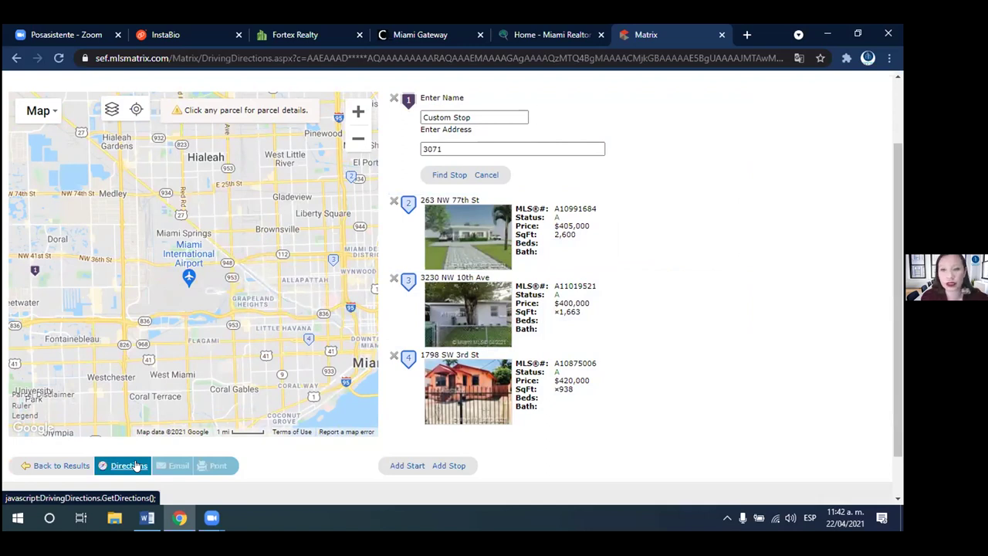
pyautogui.click(135, 465)
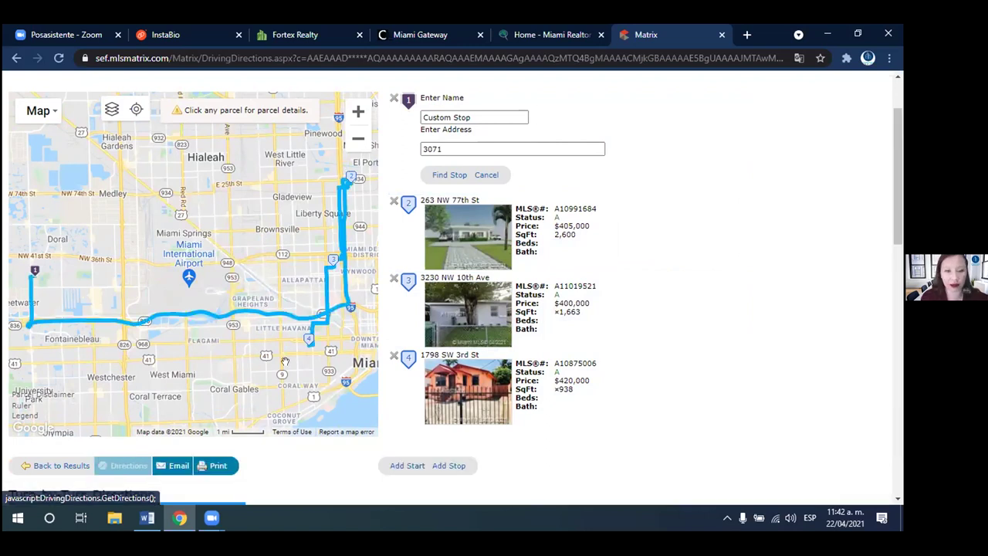
pyautogui.moveTo(478, 382); pyautogui.dragTo(477, 338)
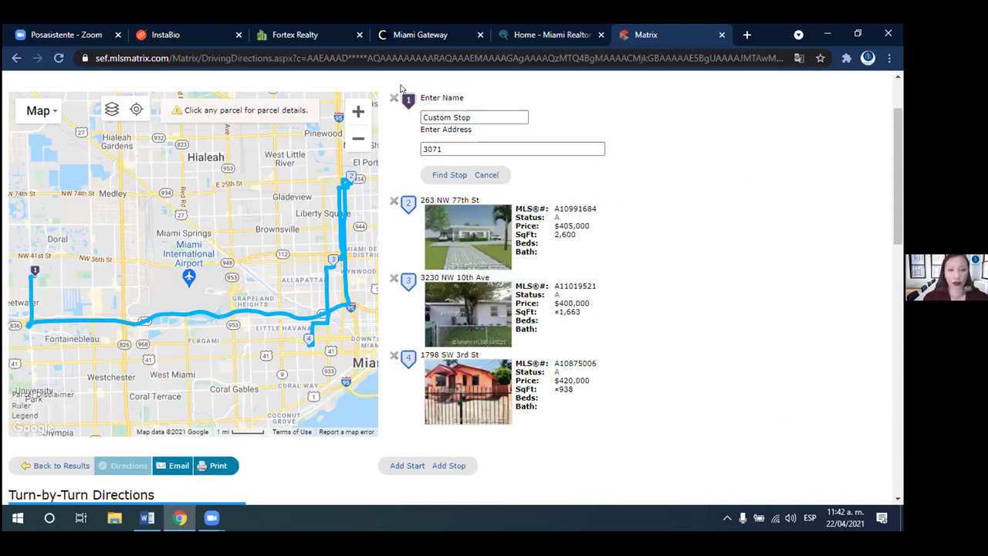
pyautogui.moveTo(900, 197); pyautogui.dragTo(895, 137)
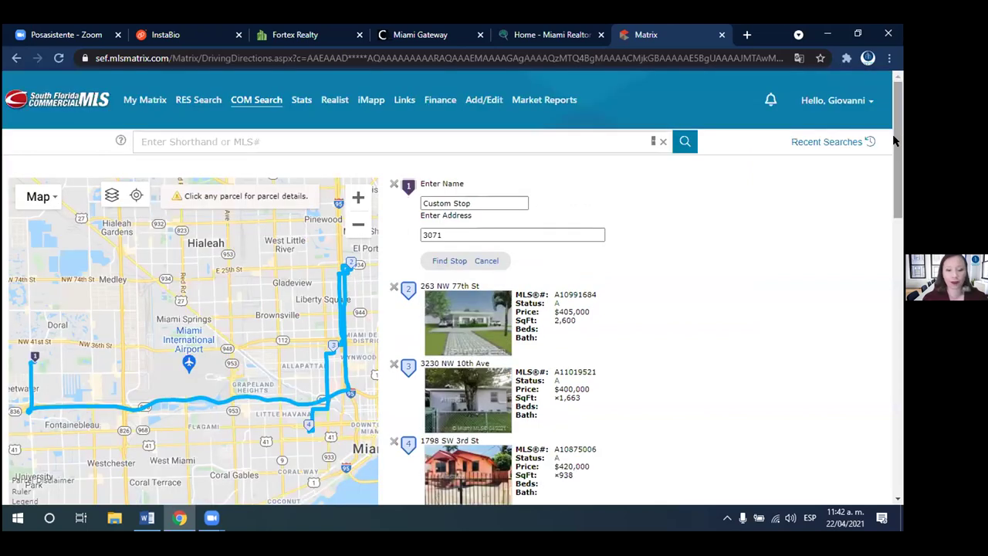
pyautogui.click(393, 287)
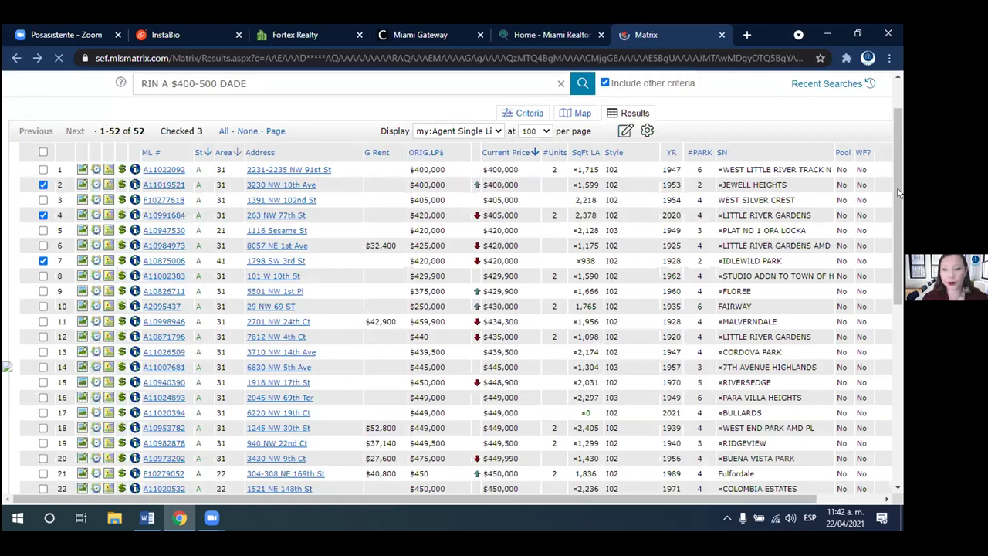
pyautogui.scroll(-10, 885, 410)
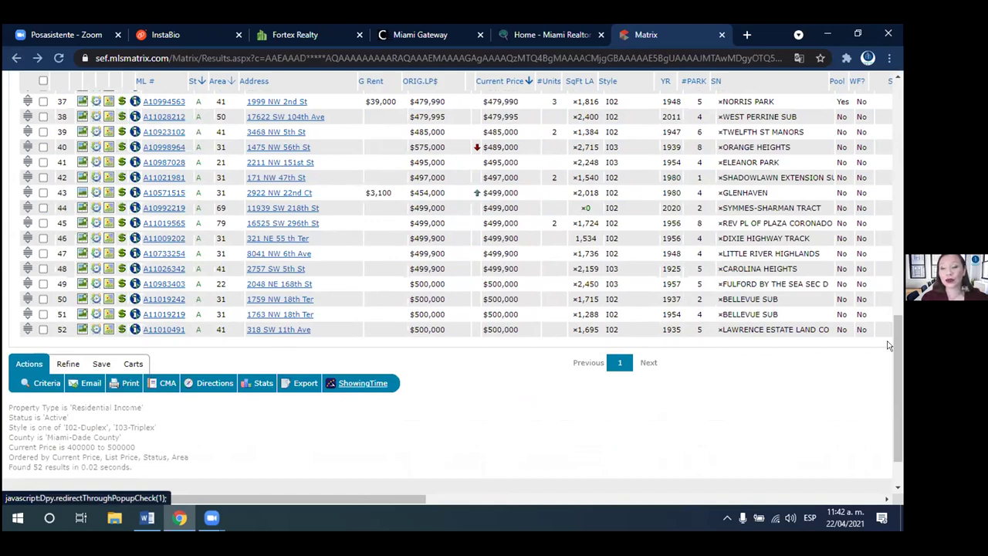
pyautogui.moveTo(889, 345); pyautogui.dragTo(895, 244)
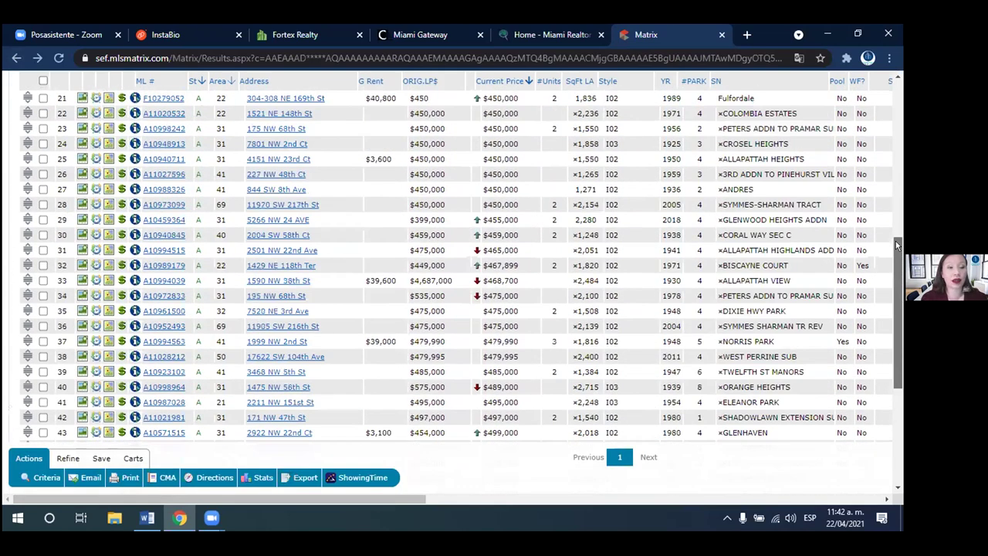
pyautogui.click(43, 284)
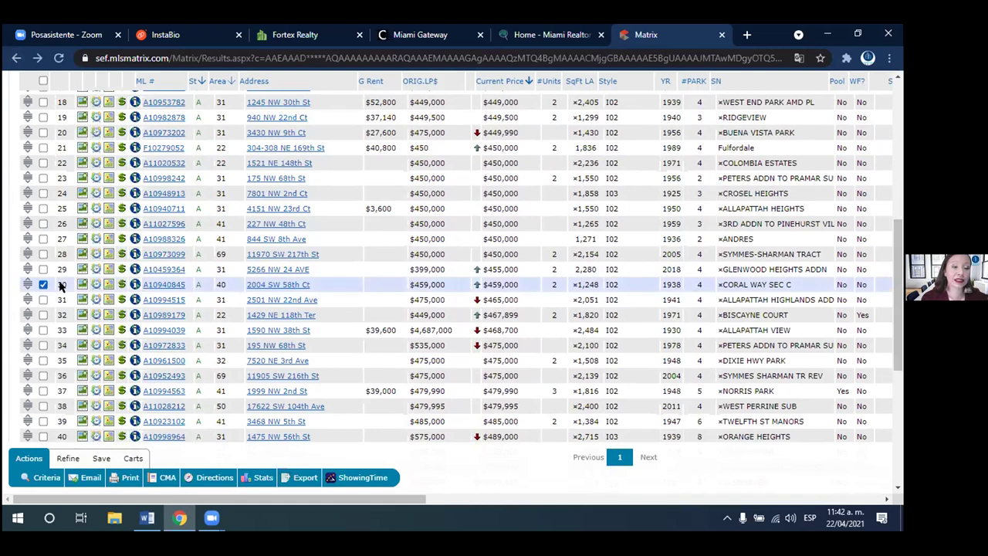
pyautogui.click(43, 330)
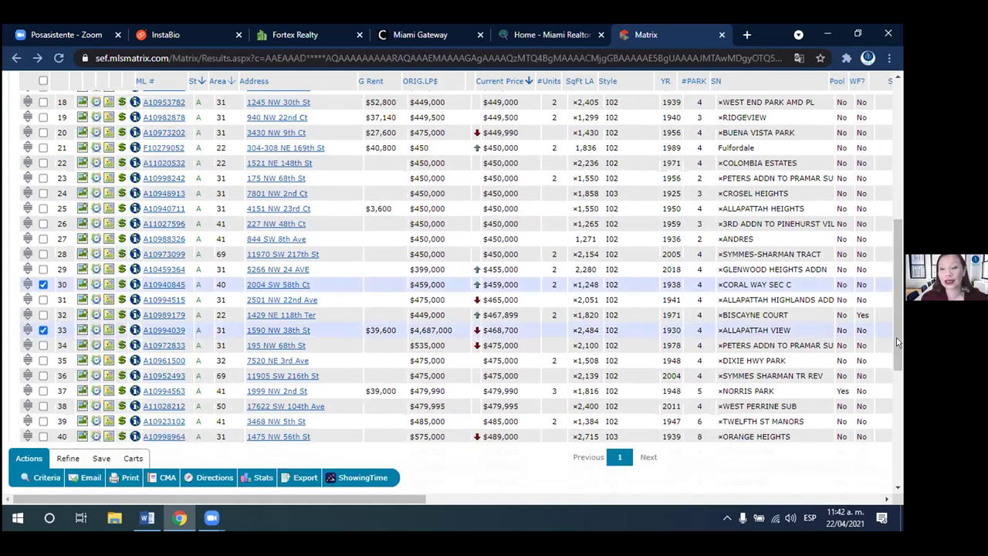
pyautogui.scroll(-3, 898, 318)
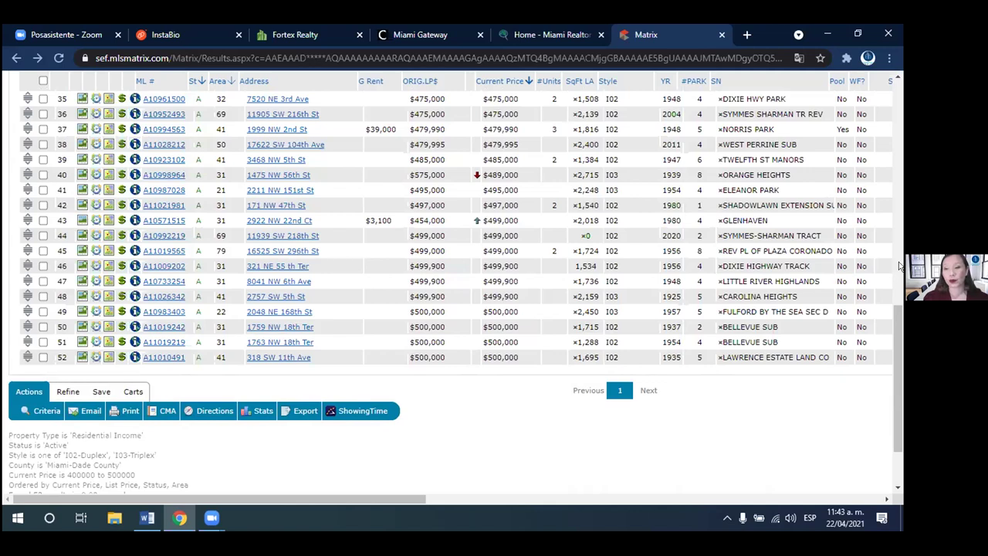
pyautogui.scroll(5, 899, 159)
pyautogui.scroll(5, 899, 159)
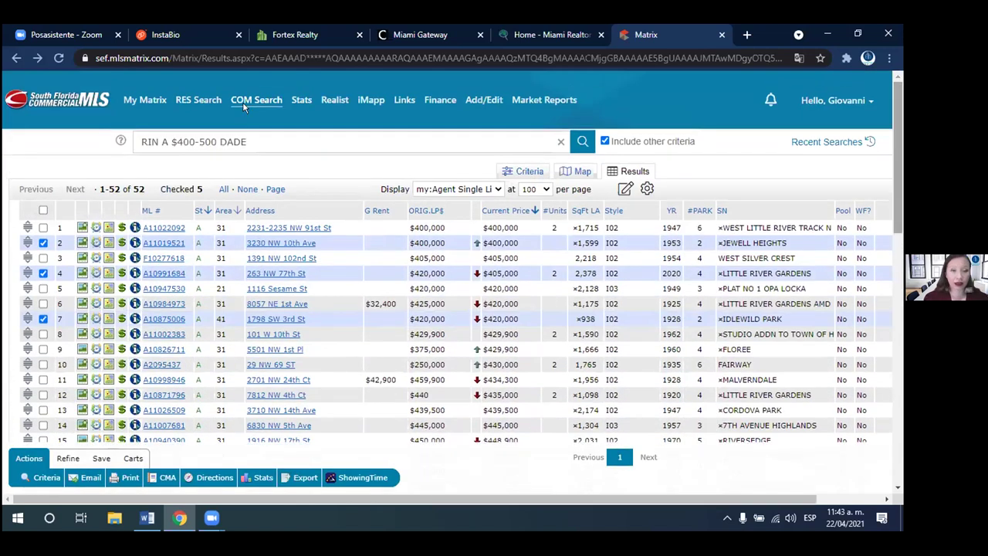
# - Open the RES Land/Boats/Docks search form
pyautogui.moveTo(248, 107)
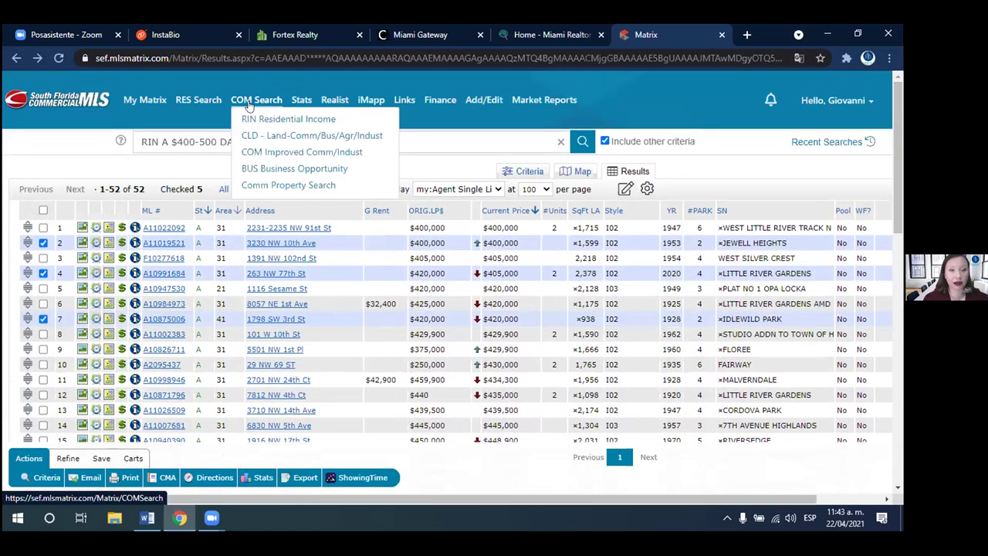
pyautogui.moveTo(202, 104)
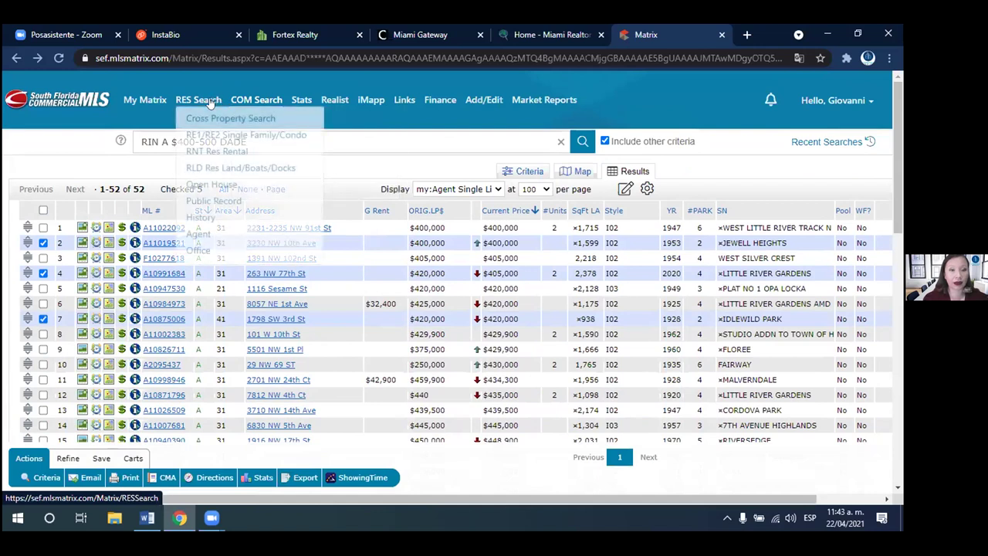
pyautogui.click(221, 167)
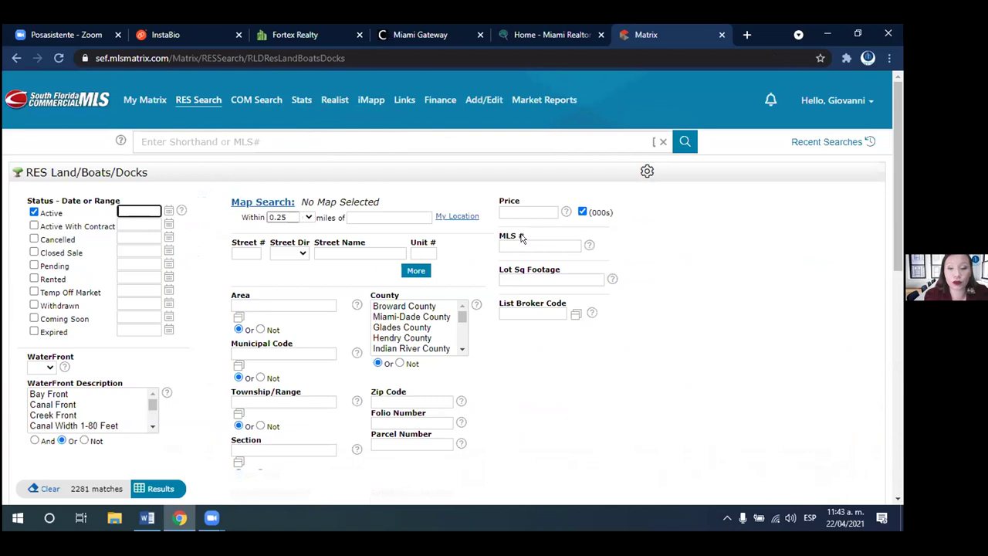
# - Enter 400+ for Lot Sq Footage and 200-500 for Price (000s)
pyautogui.click(528, 279)
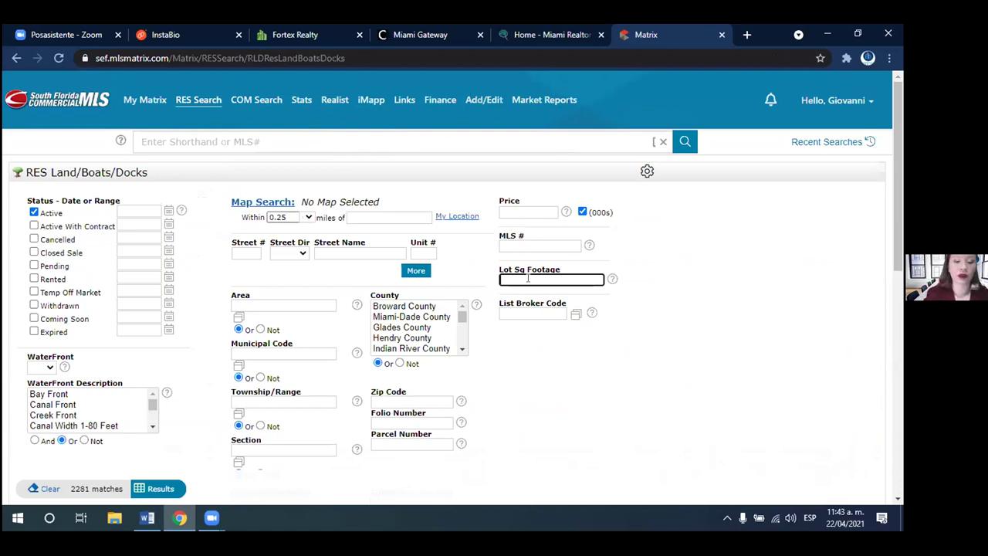
pyautogui.write('400')
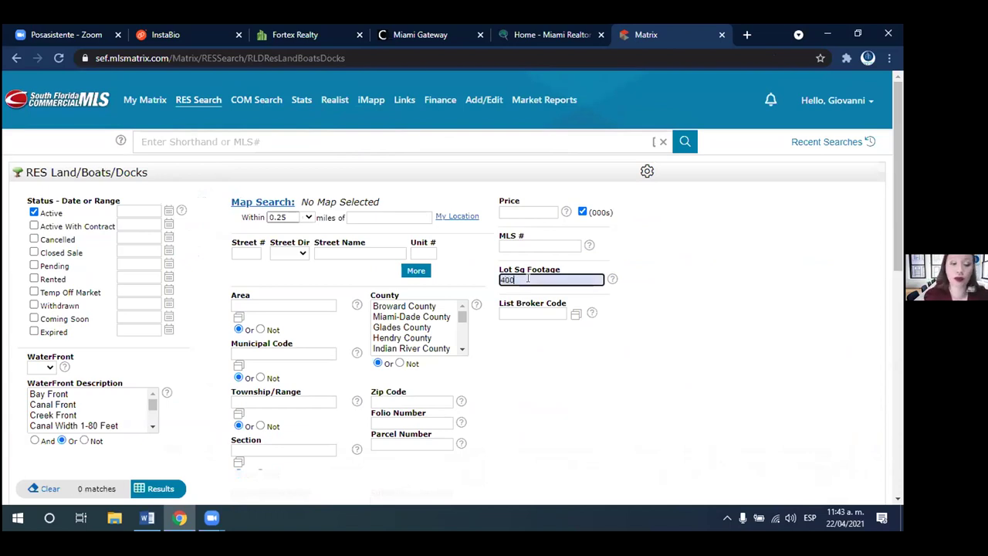
pyautogui.write('0')
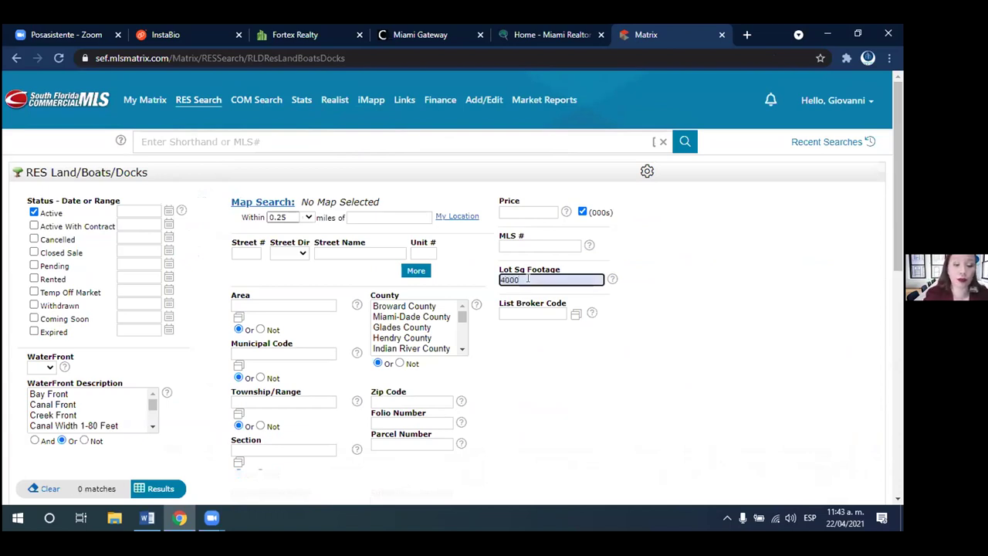
pyautogui.press('BackSpace')
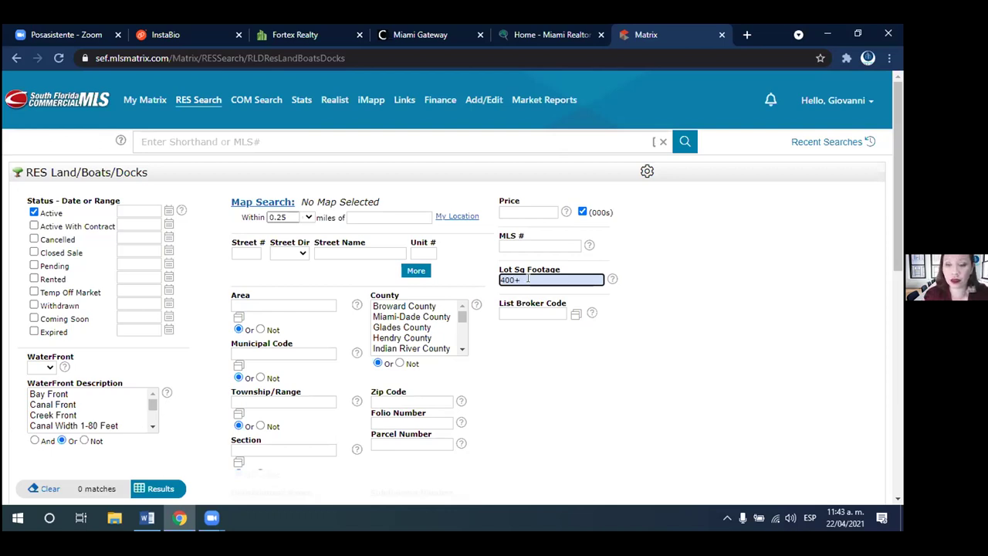
pyautogui.press('BackSpace')
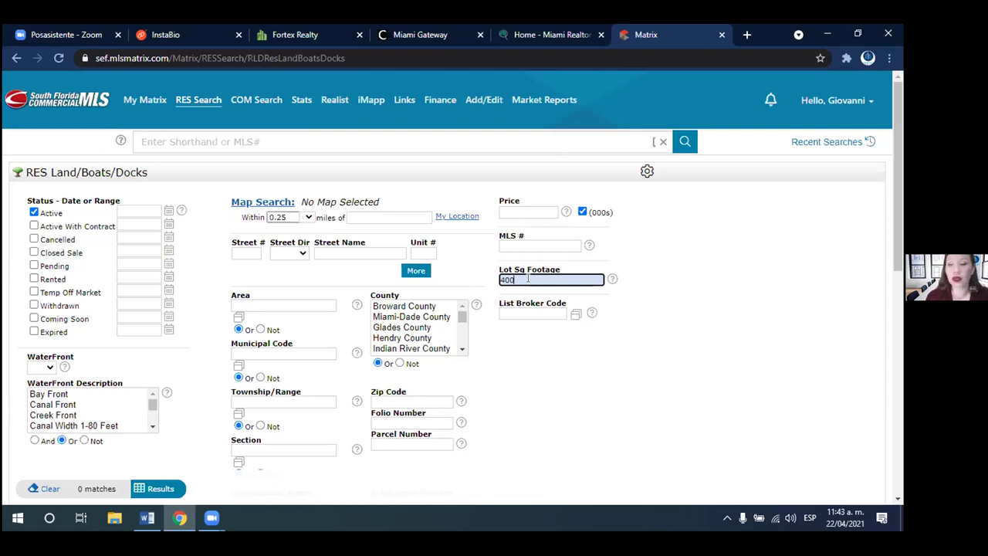
pyautogui.write('+')
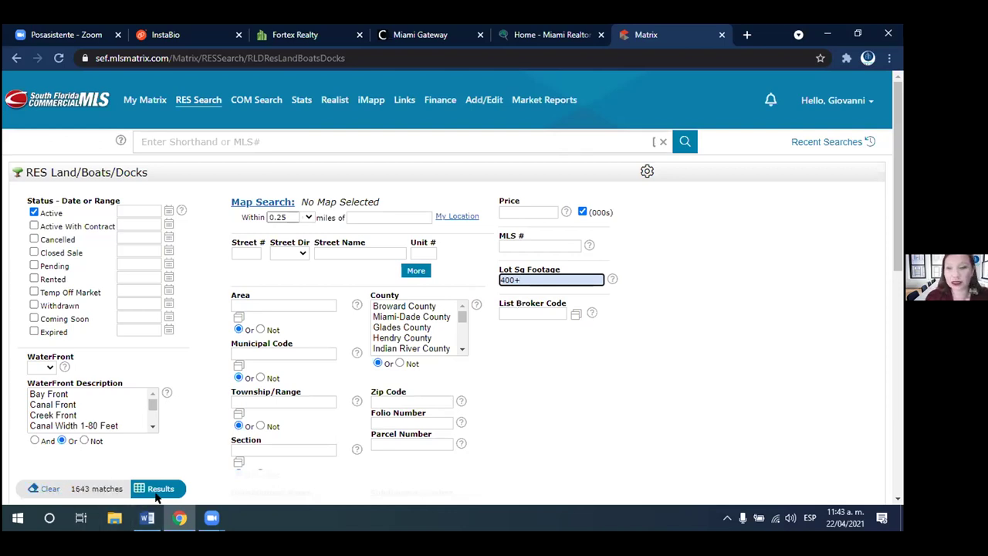
pyautogui.click(529, 210)
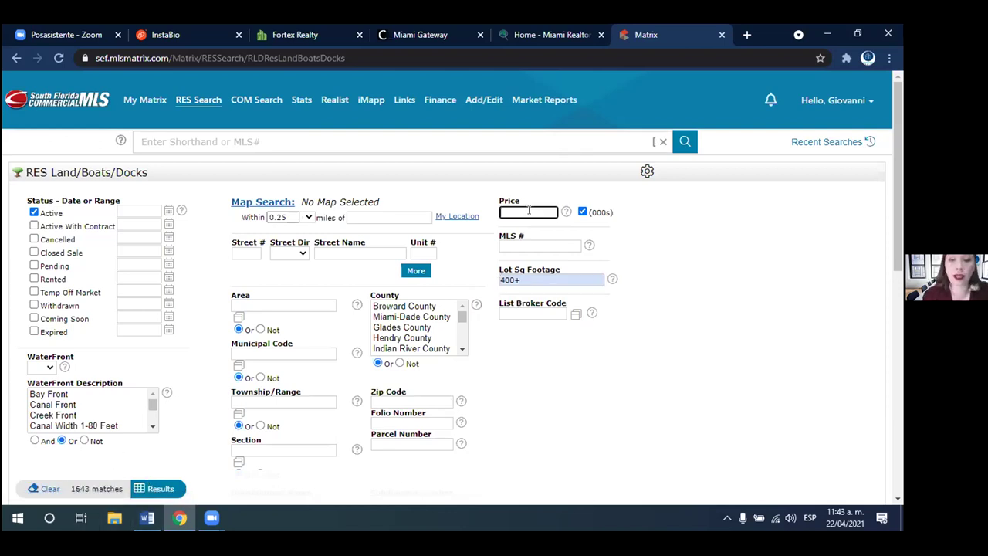
pyautogui.write('200')
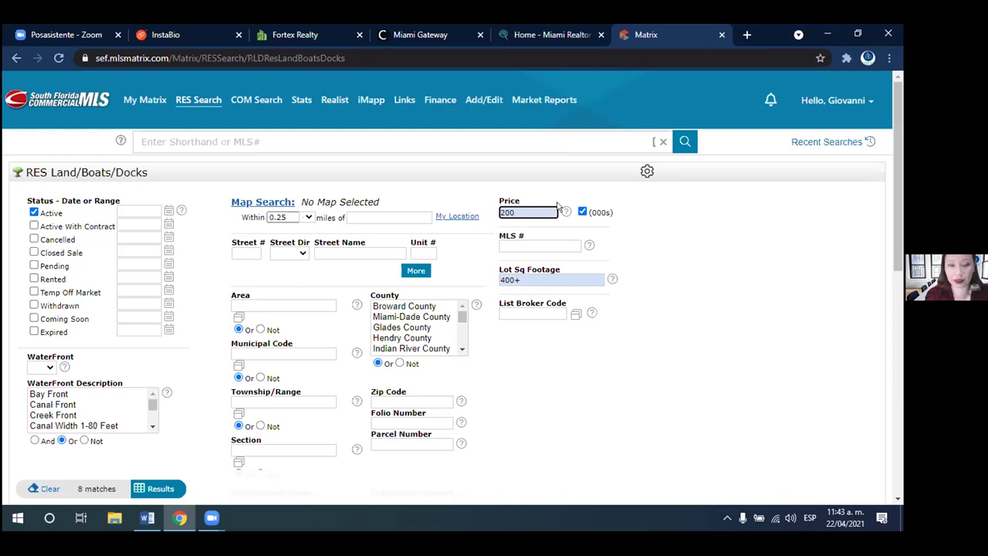
pyautogui.write('-')
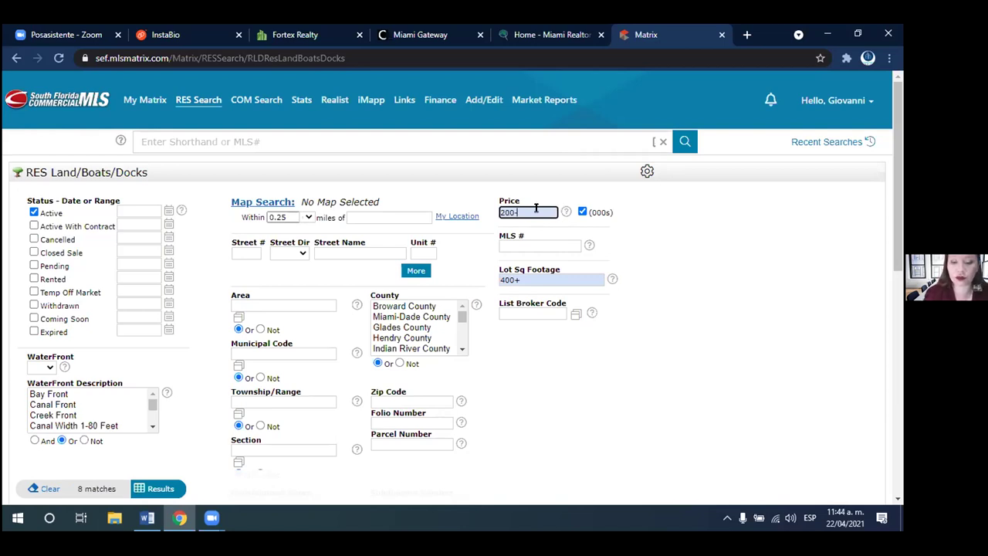
pyautogui.write('500')
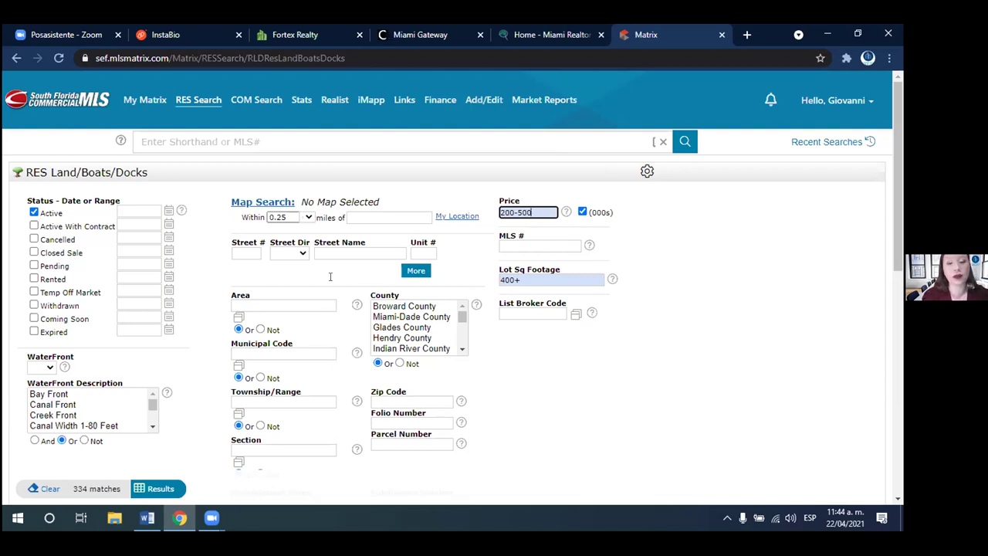
# - Scroll down to the City list and first select Weston
pyautogui.click(535, 370)
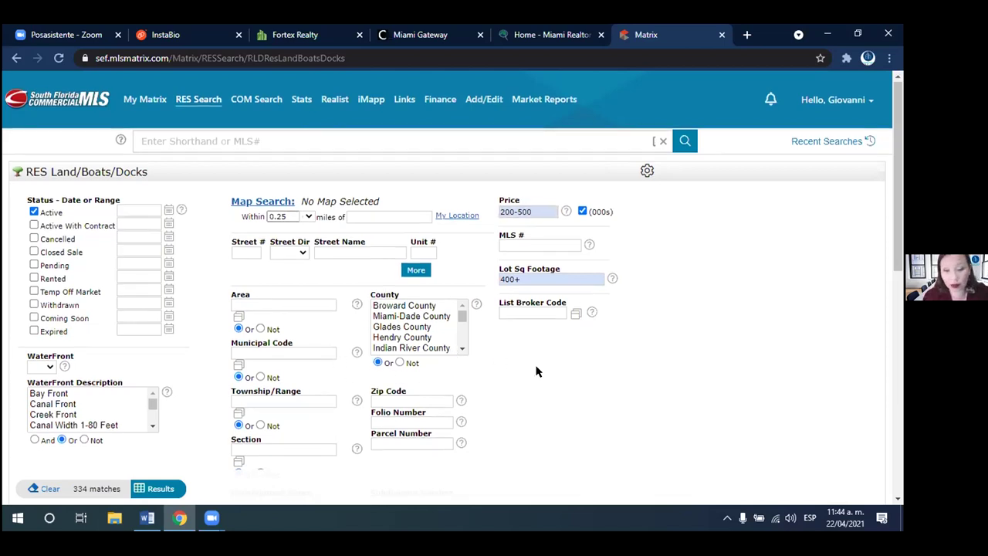
pyautogui.scroll(-2, 536, 371)
pyautogui.scroll(-2, 536, 371)
pyautogui.scroll(-3, 536, 370)
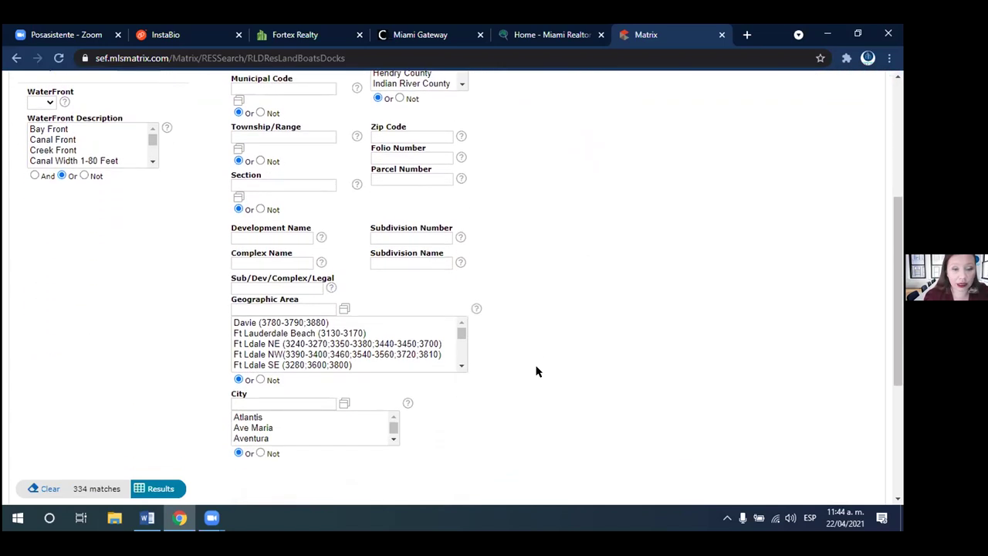
pyautogui.moveTo(393, 400); pyautogui.dragTo(391, 407)
pyautogui.click(392, 390)
pyautogui.click(393, 391)
pyautogui.click(392, 391)
pyautogui.click(393, 391)
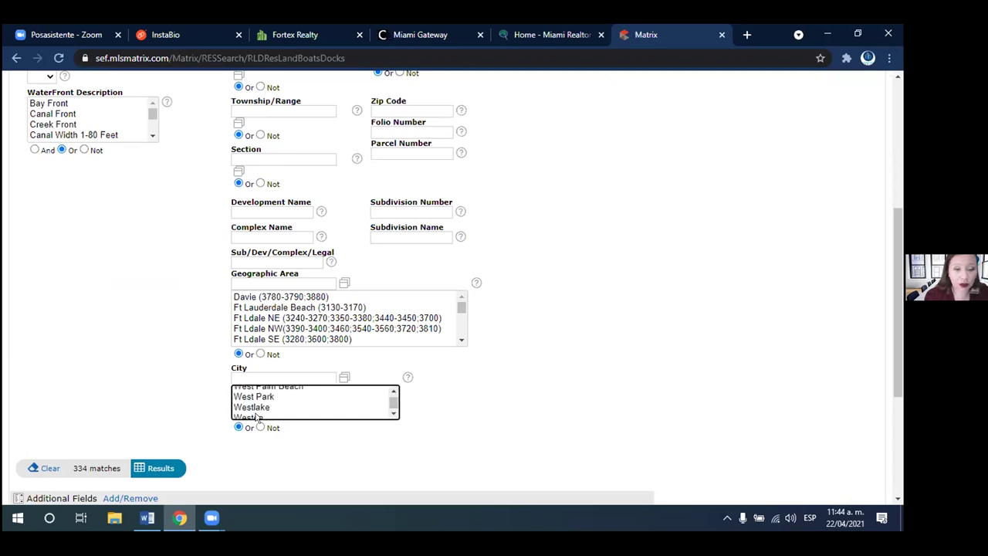
pyautogui.click(254, 414)
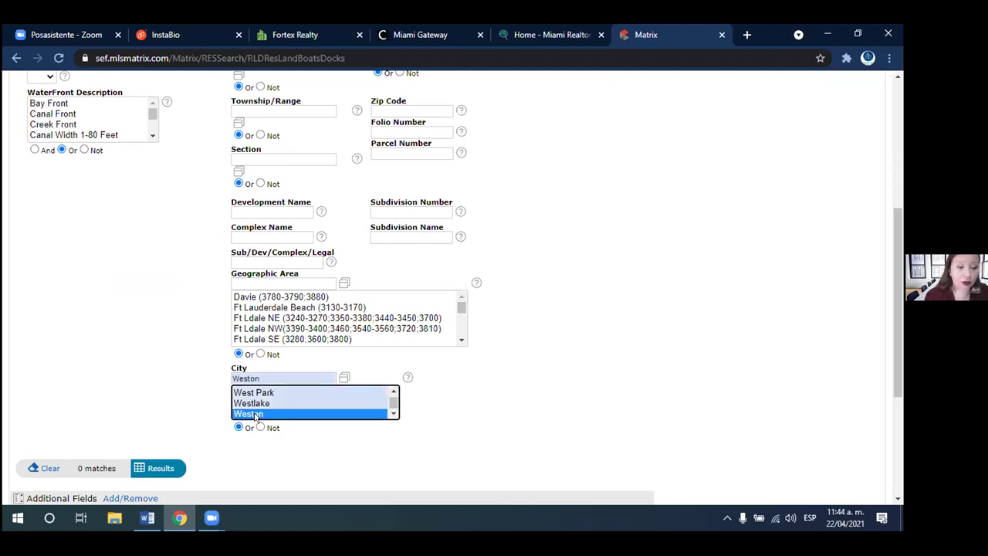
pyautogui.click(602, 363)
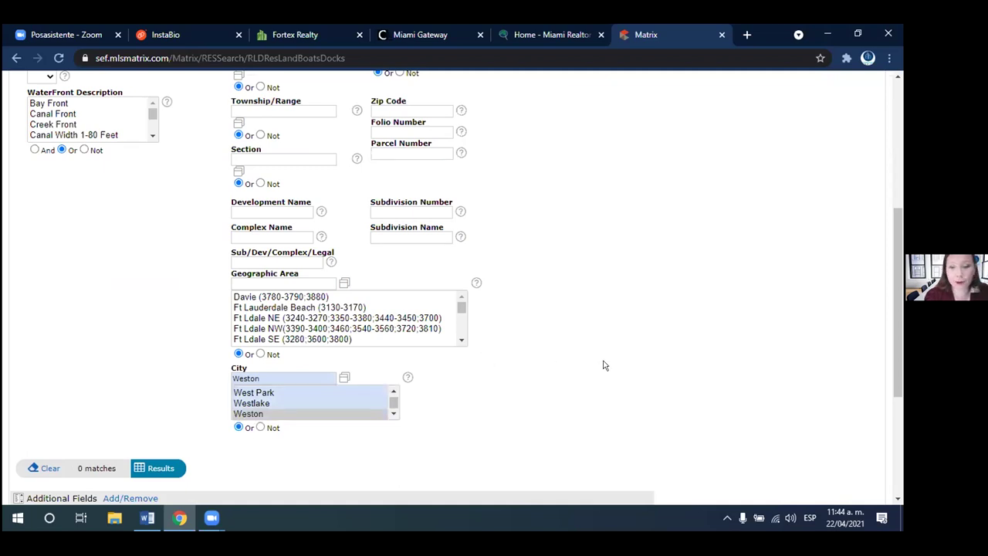
# - Change the city to Miami and show the 64 matching land listings
pyautogui.scroll(5, 888, 224)
pyautogui.moveTo(889, 247); pyautogui.dragTo(885, 392)
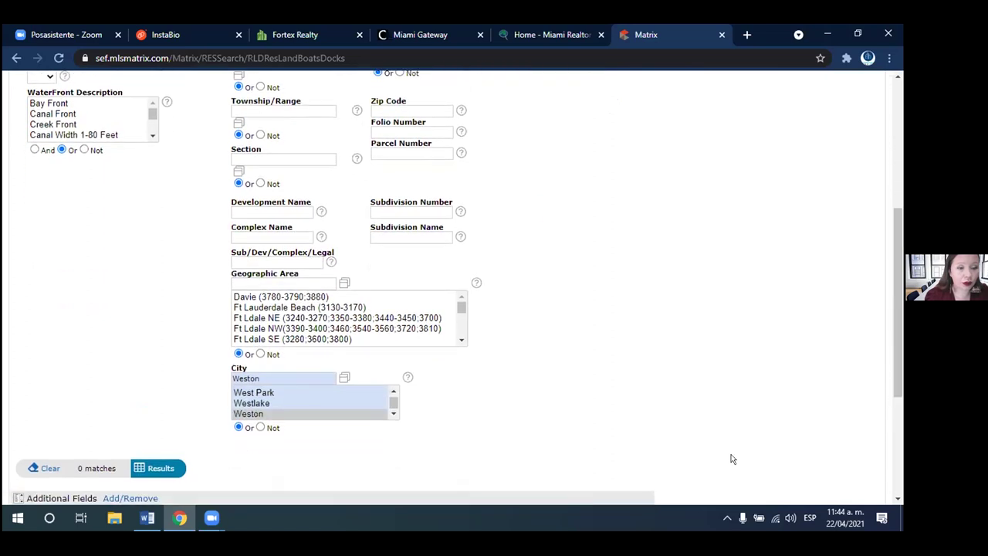
pyautogui.click(393, 392)
pyautogui.click(285, 378)
pyautogui.write('We')
pyautogui.press('BackSpace')
pyautogui.press('BackSpace')
pyautogui.write('mia')
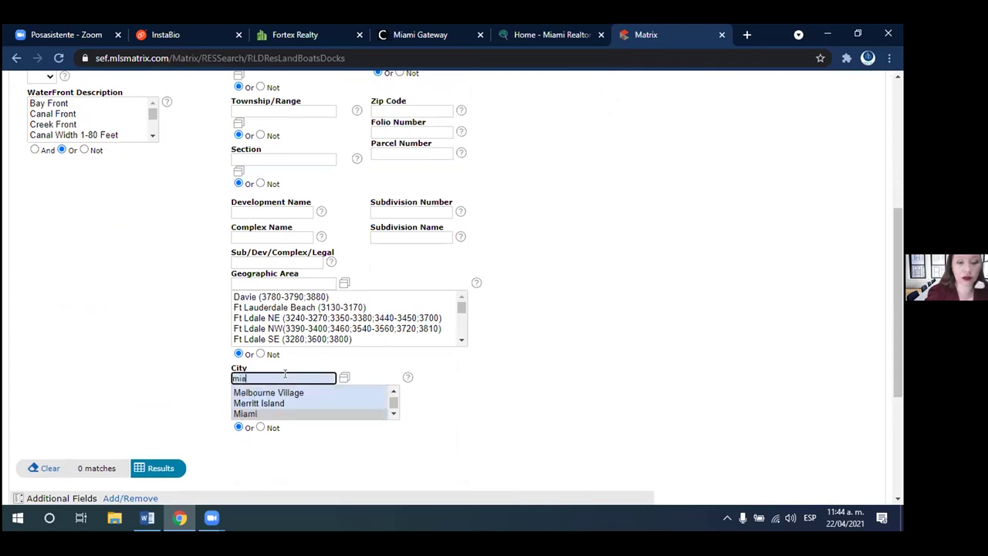
pyautogui.write('mi')
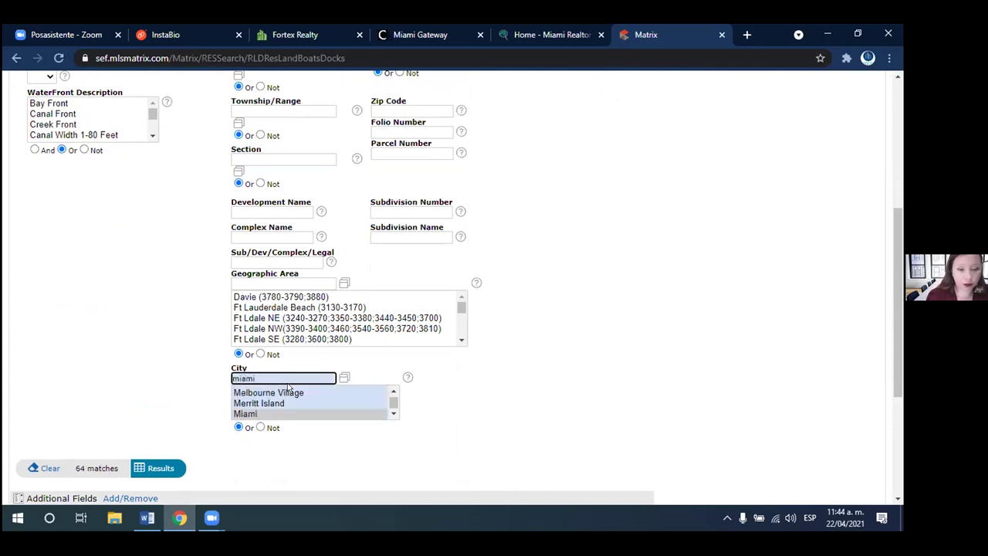
pyautogui.click(311, 412)
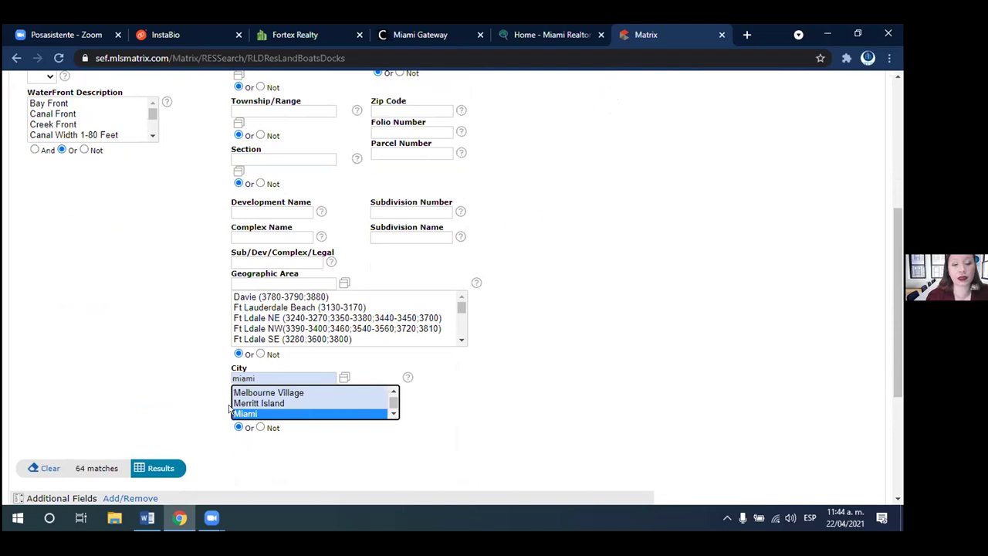
pyautogui.click(155, 473)
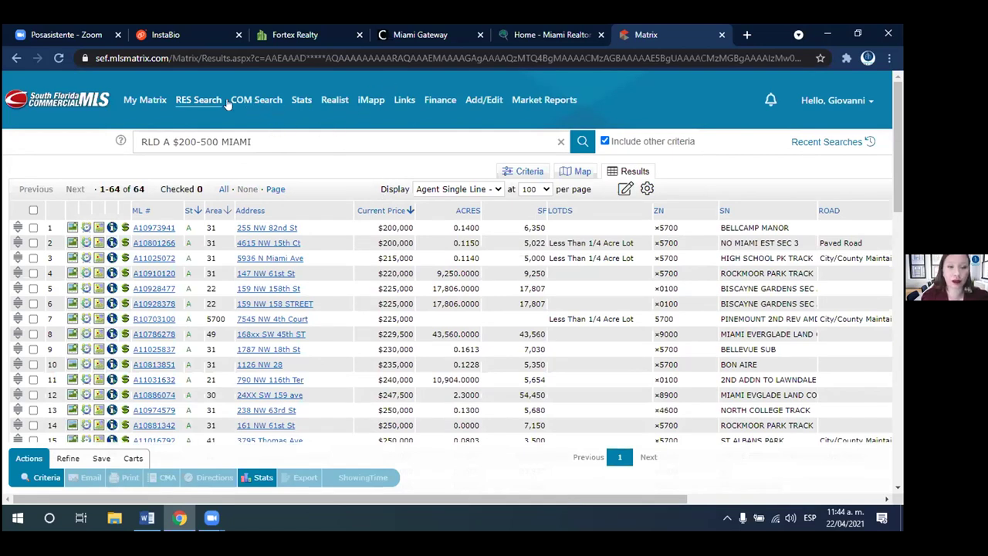
# - Run an RNT Res Rental search for Co-Op properties with WaterFront set to Yes, showing 30 results
pyautogui.moveTo(203, 101)
pyautogui.click(219, 151)
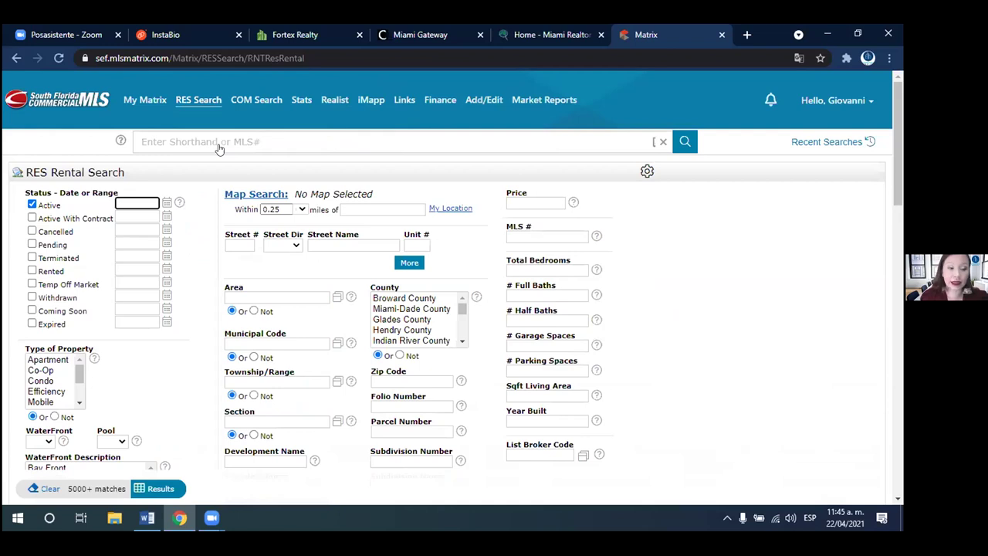
pyautogui.click(43, 371)
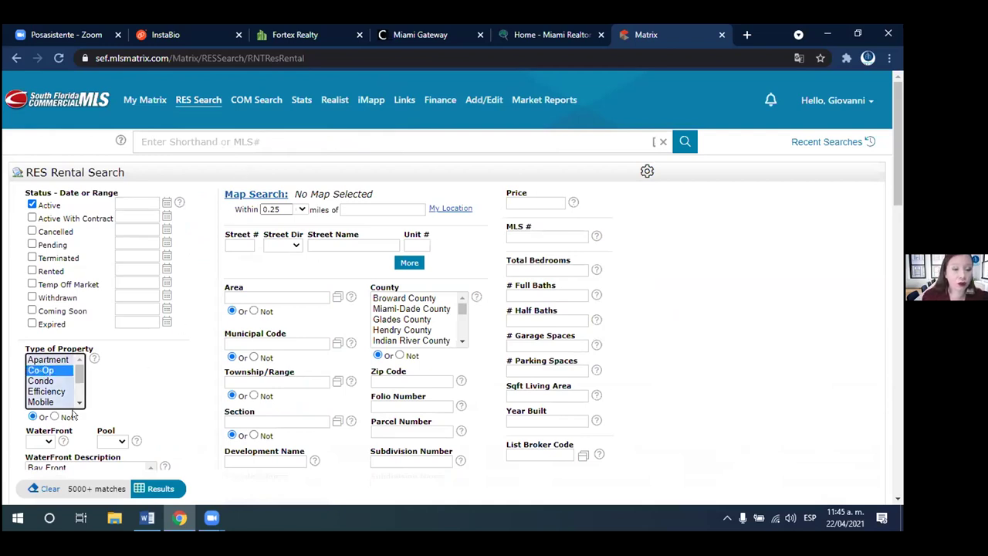
pyautogui.click(44, 441)
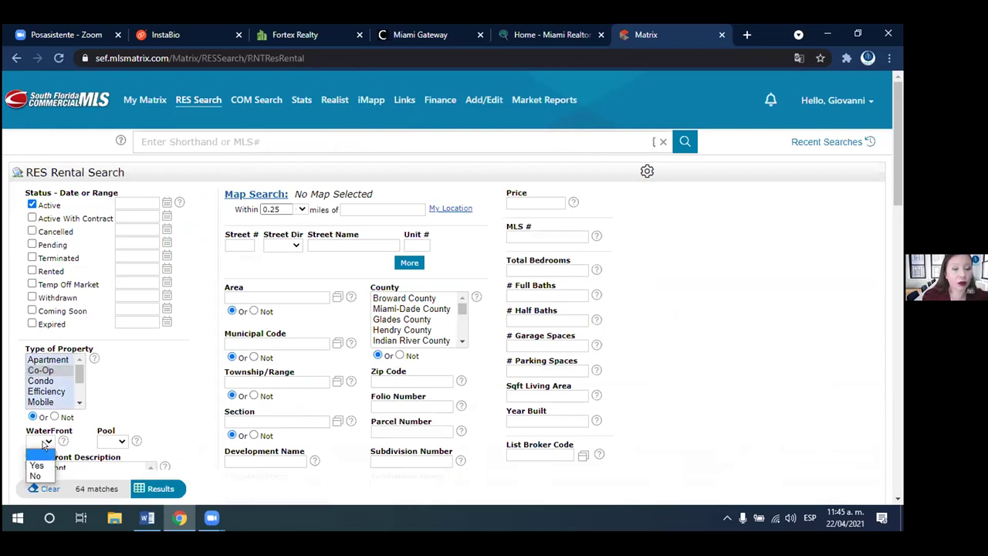
pyautogui.click(39, 466)
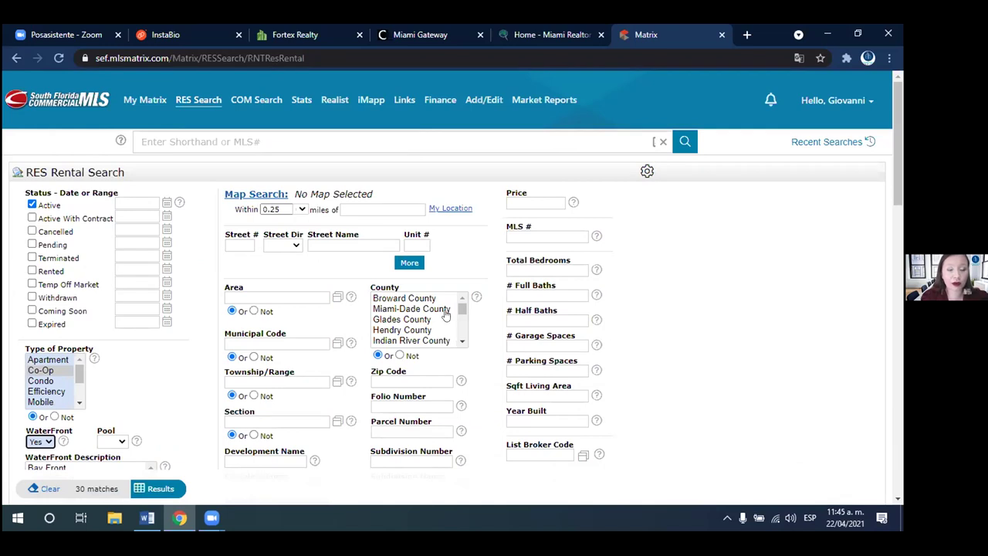
pyautogui.click(161, 489)
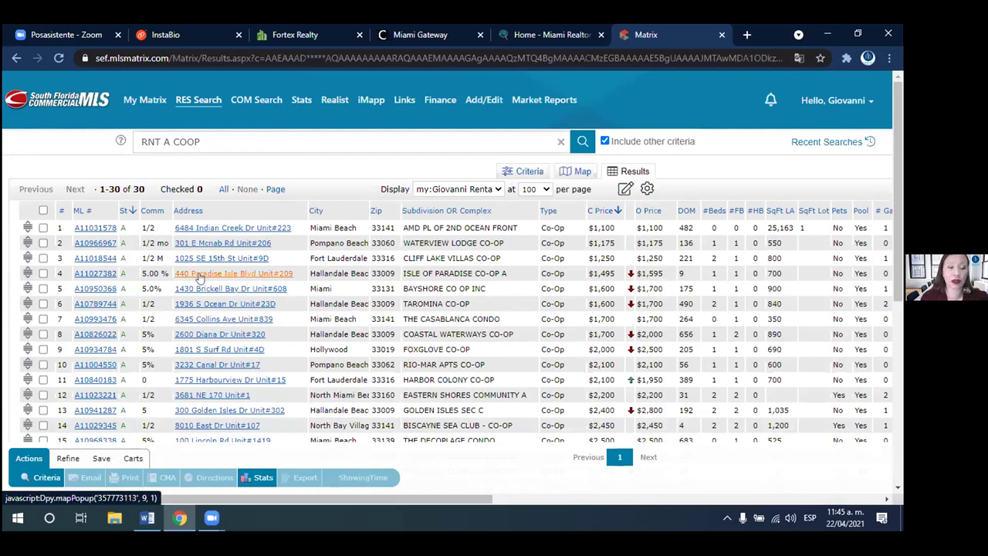
# - Go back to the cleared RES Rental search form and scroll to Additional Fields
pyautogui.hotkey('alt', 'Left')
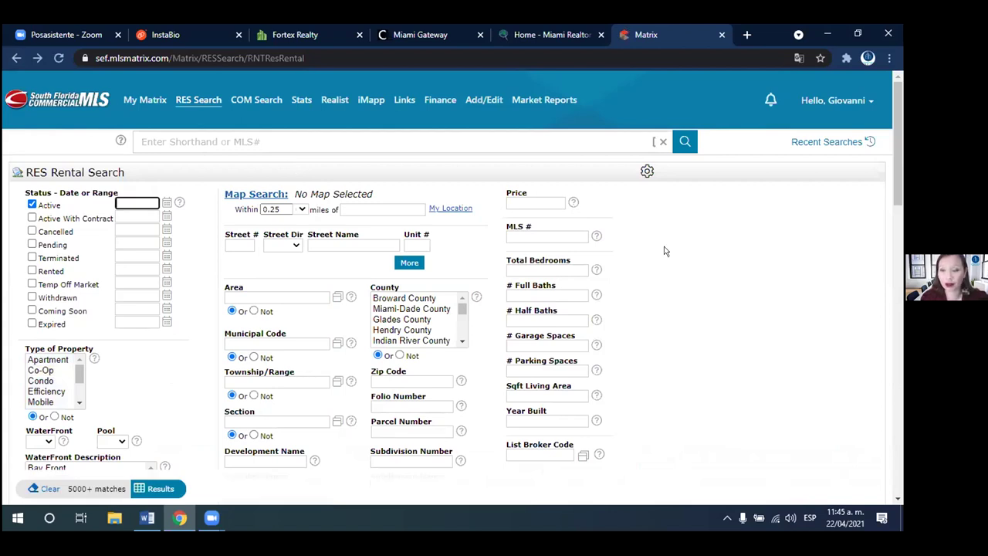
pyautogui.scroll(-10, 886, 254)
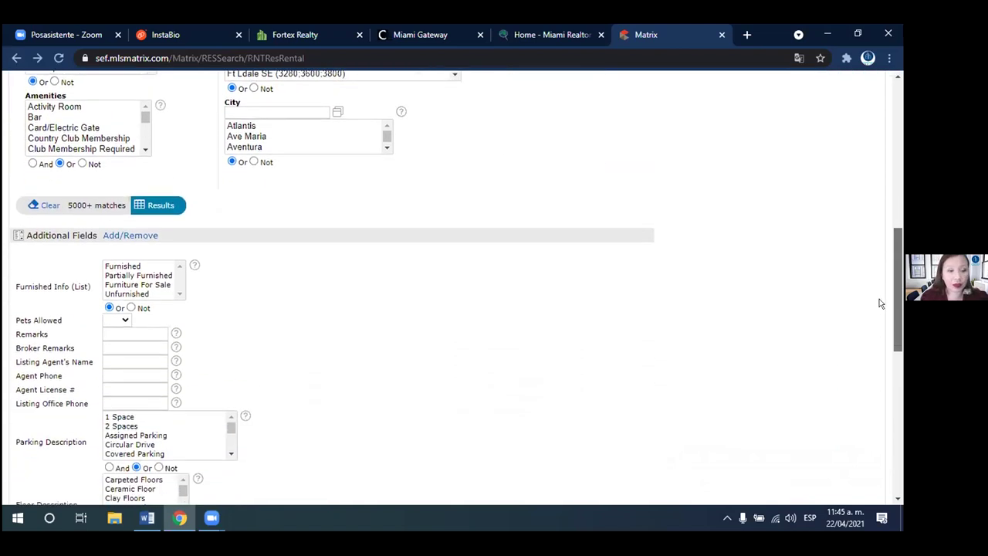